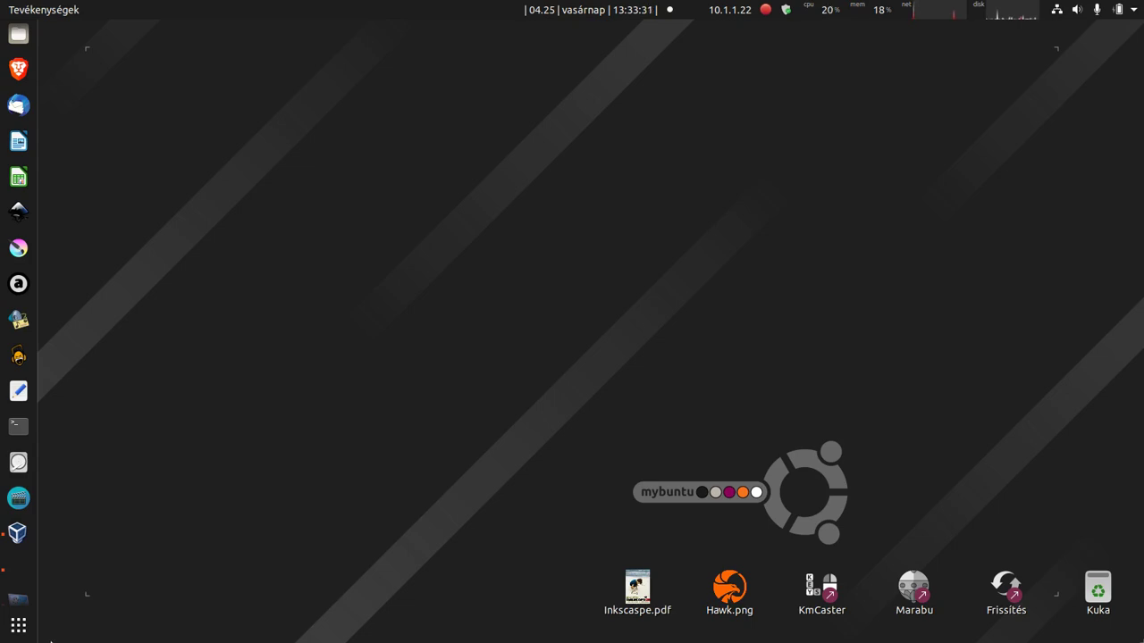
# Switch to the virtual machine's desktop and open the Letöltések folder in its file manager.
pyautogui.click(18, 571)
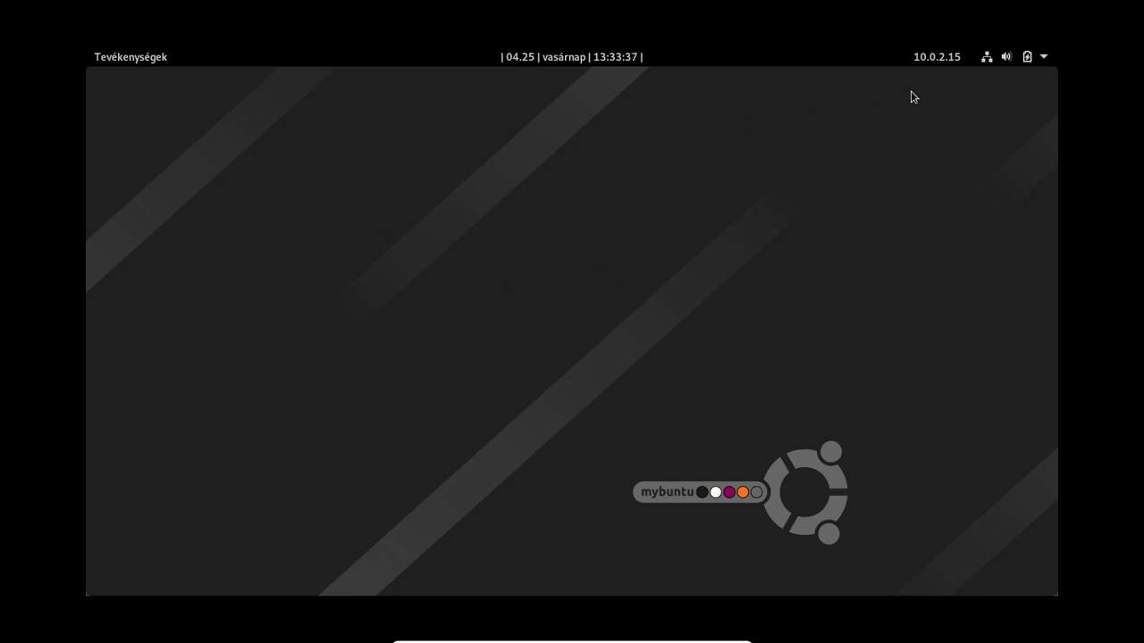
pyautogui.click(129, 59)
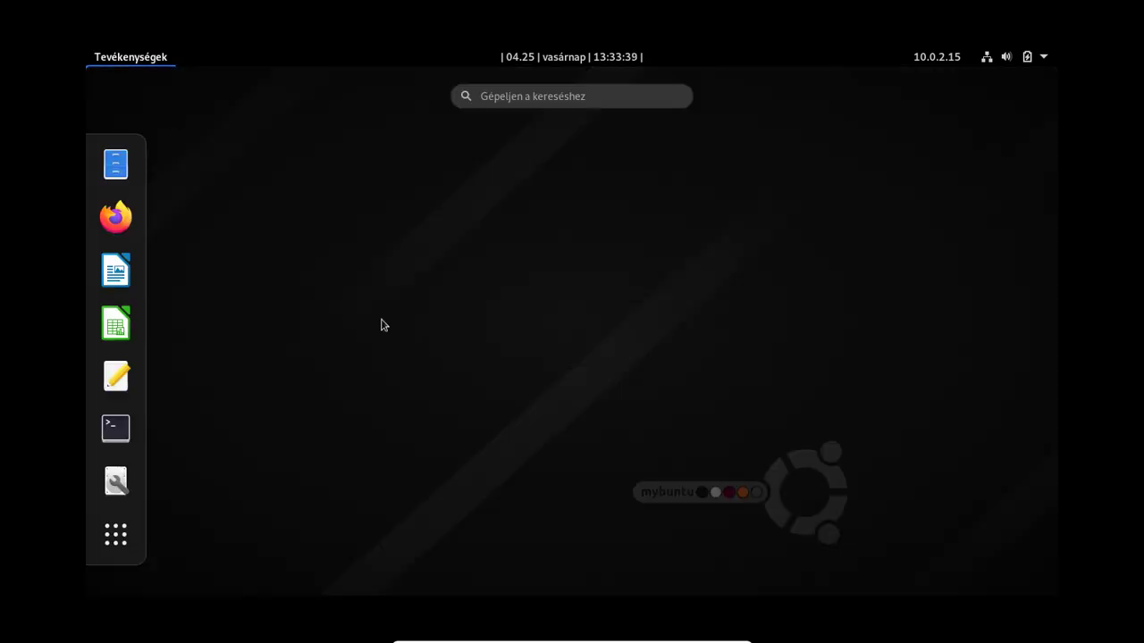
pyautogui.click(457, 317)
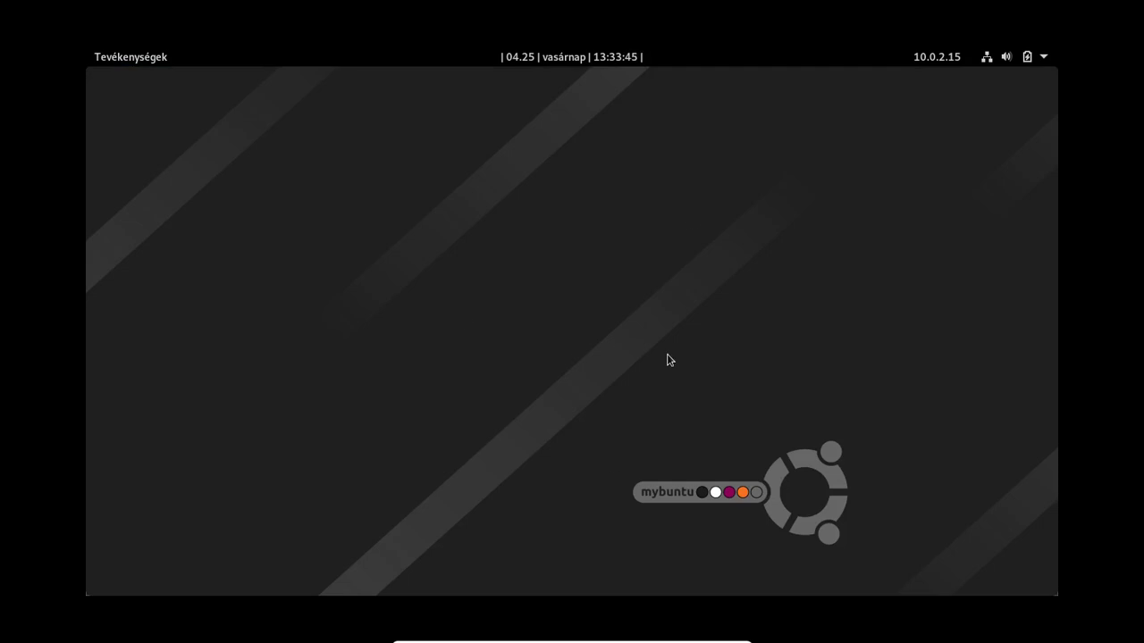
pyautogui.click(114, 62)
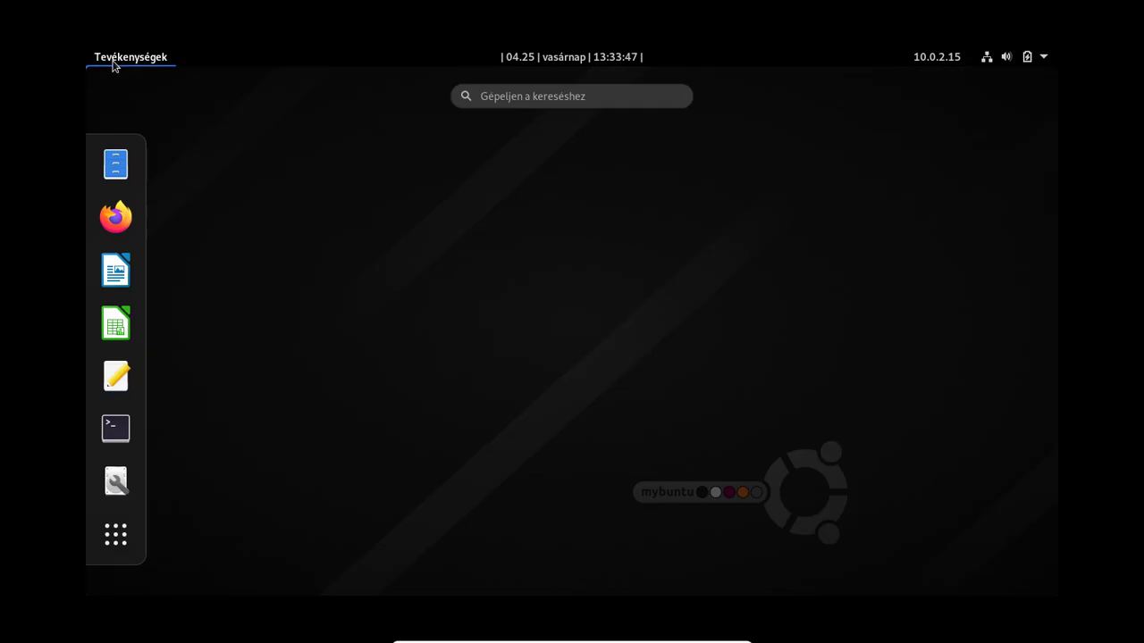
pyautogui.click(114, 164)
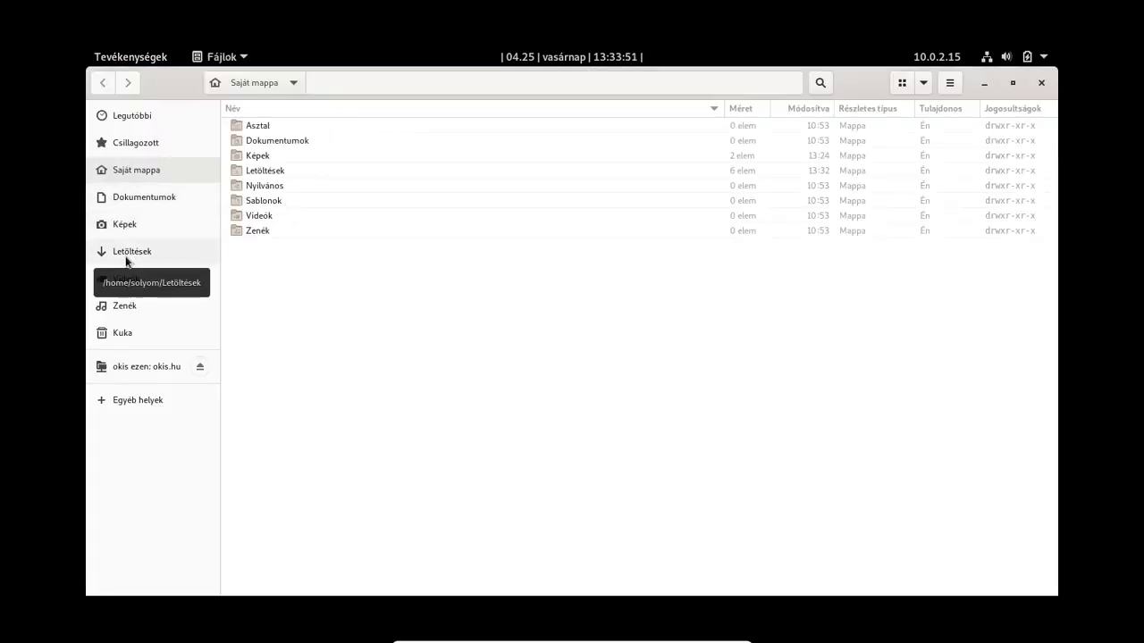
pyautogui.click(128, 253)
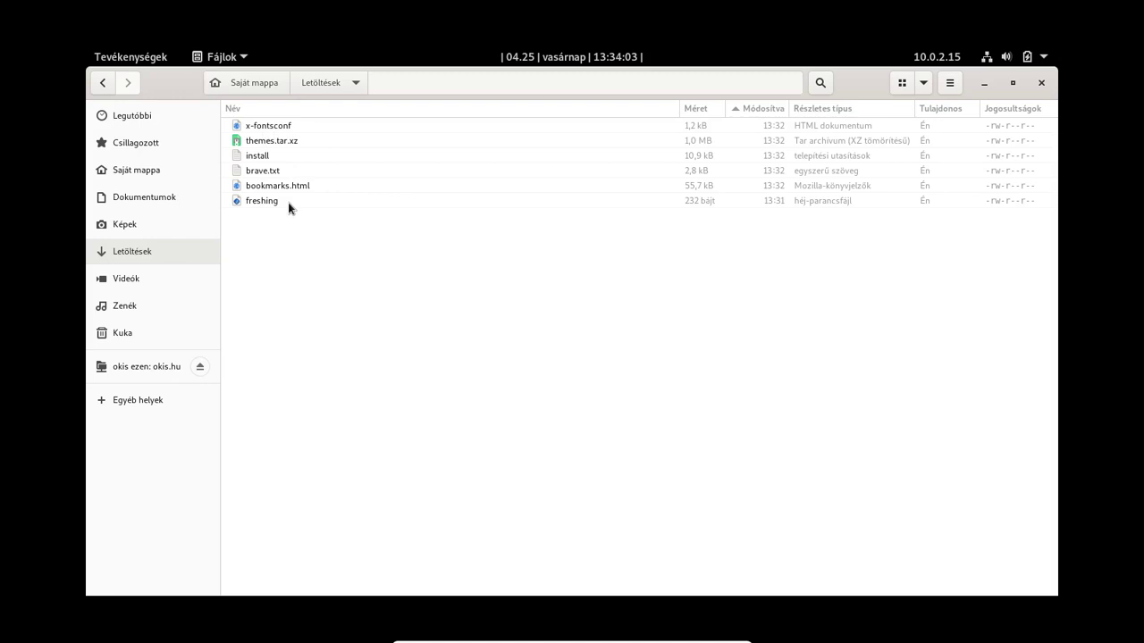
# Open the install file with Szövegszerkesztő, chosen from the complete list of applications.
pyautogui.click(253, 159)
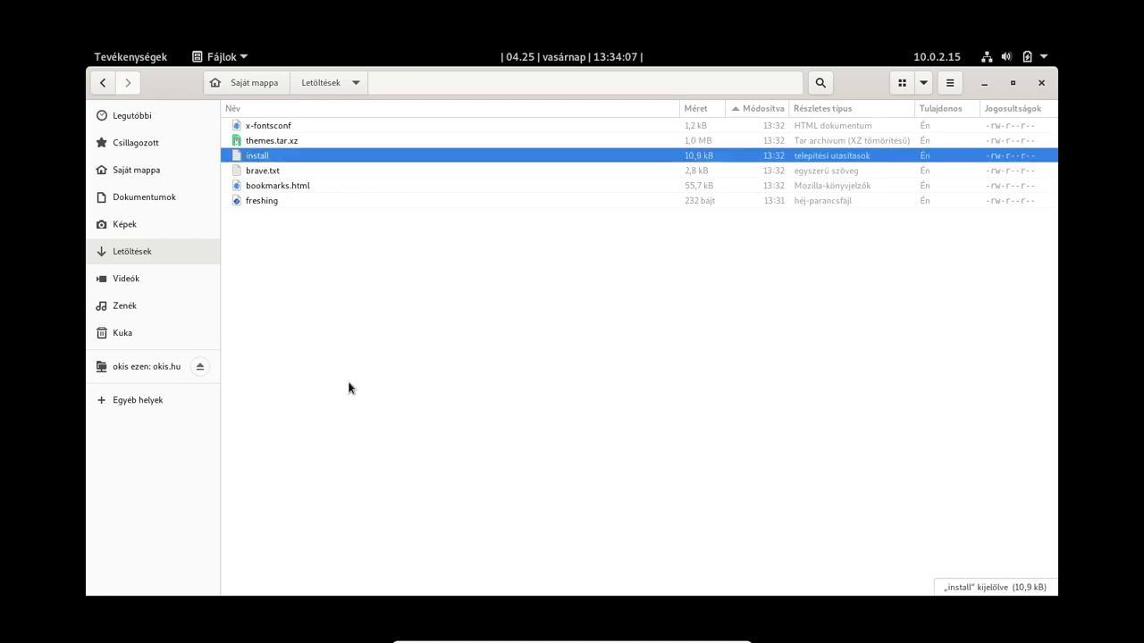
pyautogui.rightClick(284, 159)
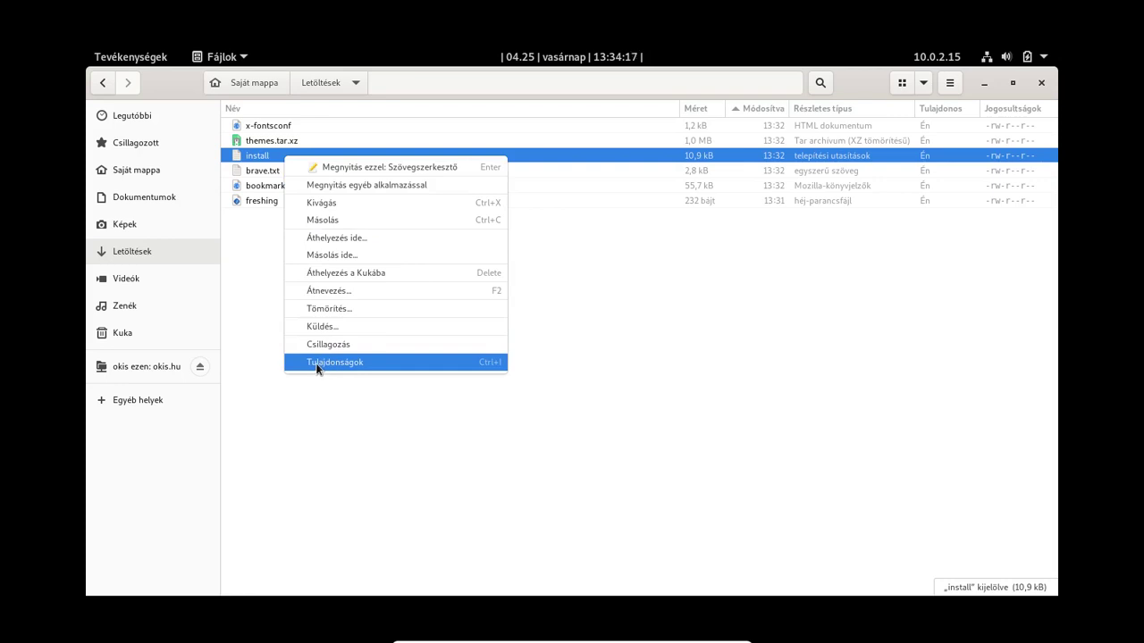
pyautogui.click(323, 185)
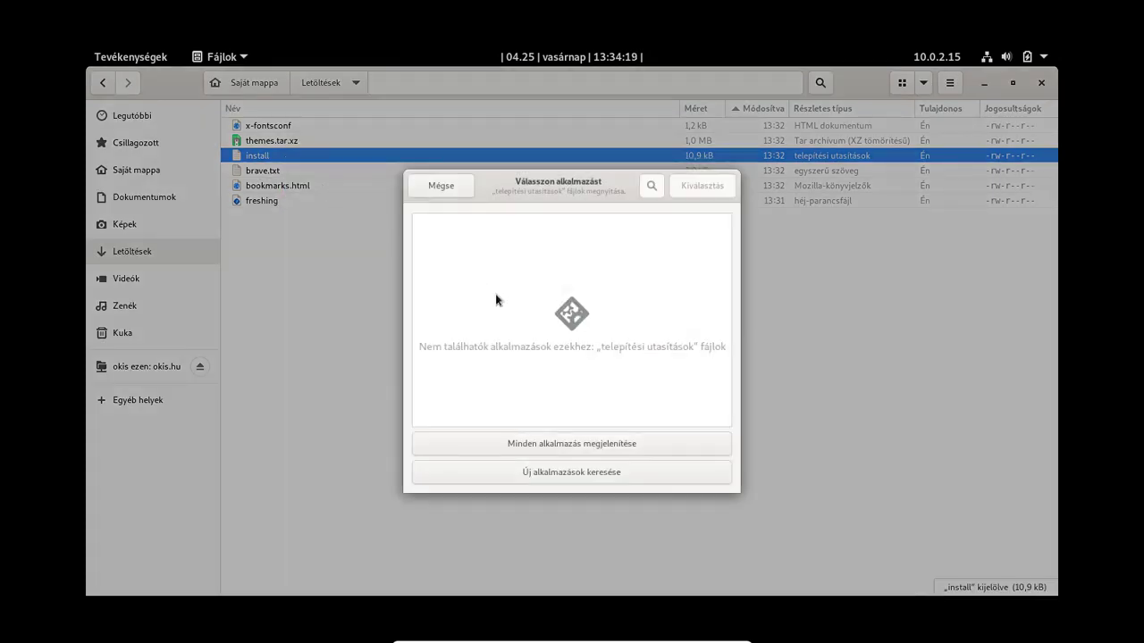
pyautogui.click(513, 441)
pyautogui.click(468, 272)
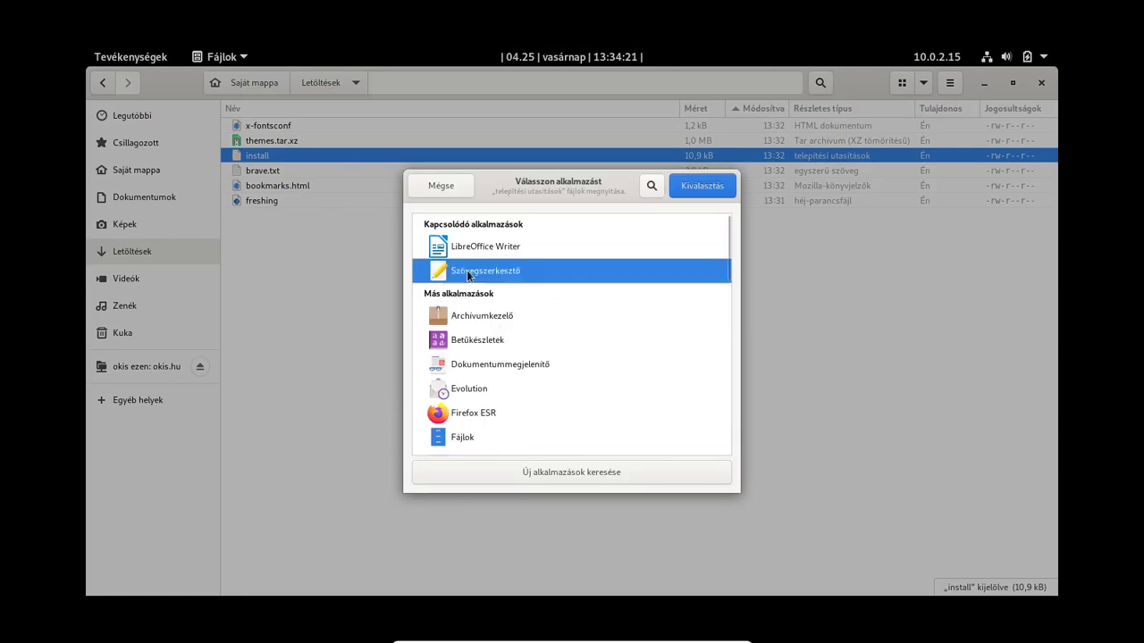
pyautogui.click(691, 185)
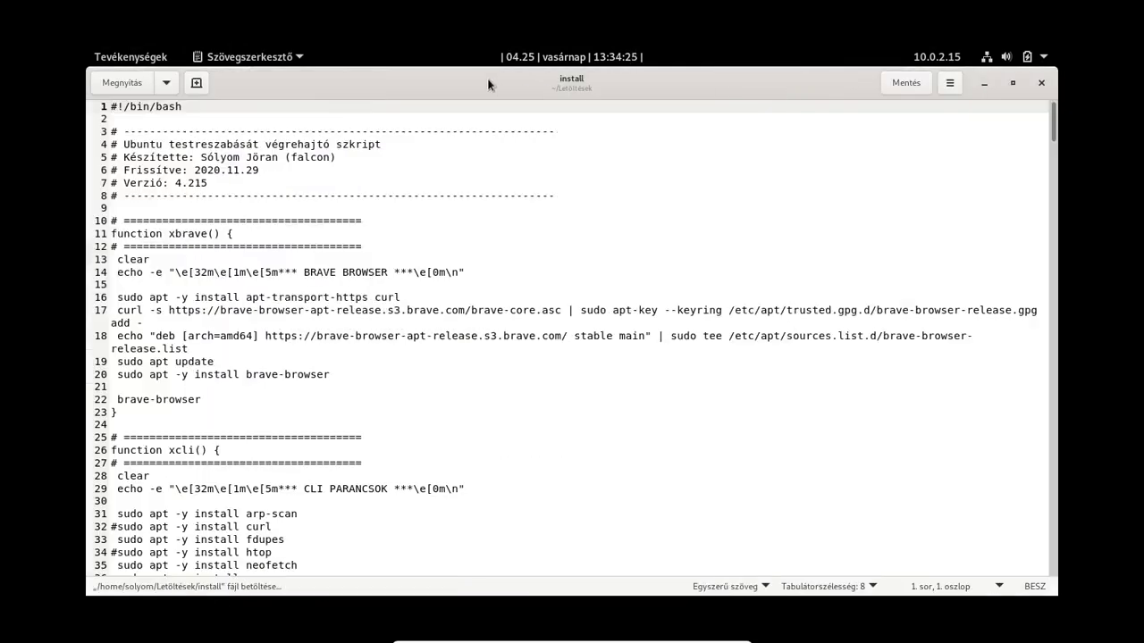
# In the text editor's preferences, enable the right margin display and set it to column 100.
pyautogui.click(949, 84)
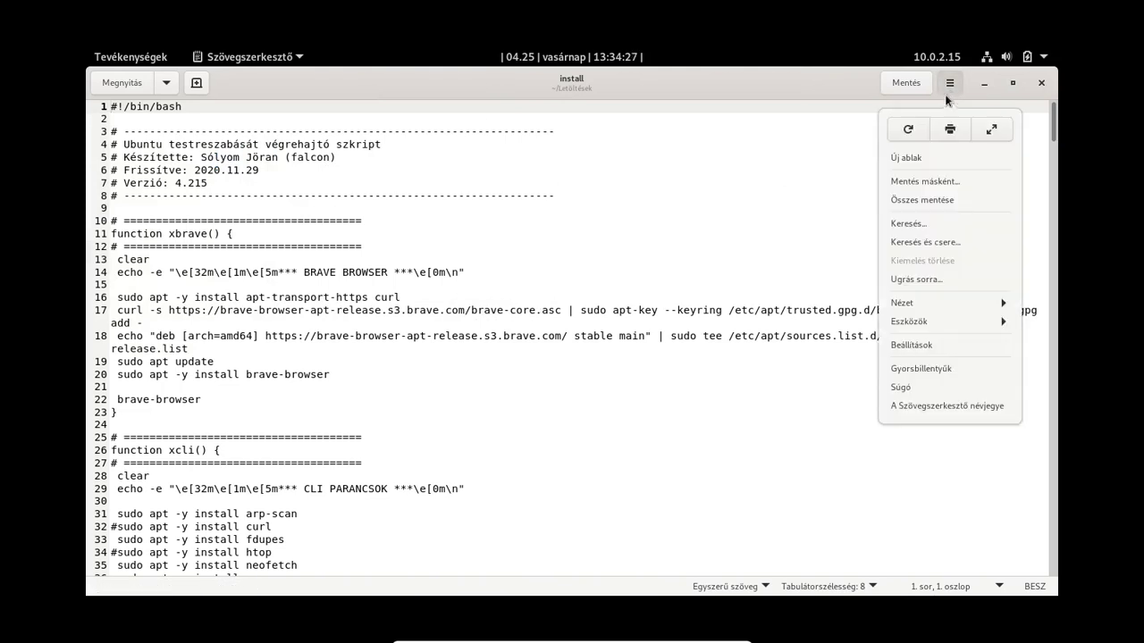
pyautogui.click(929, 345)
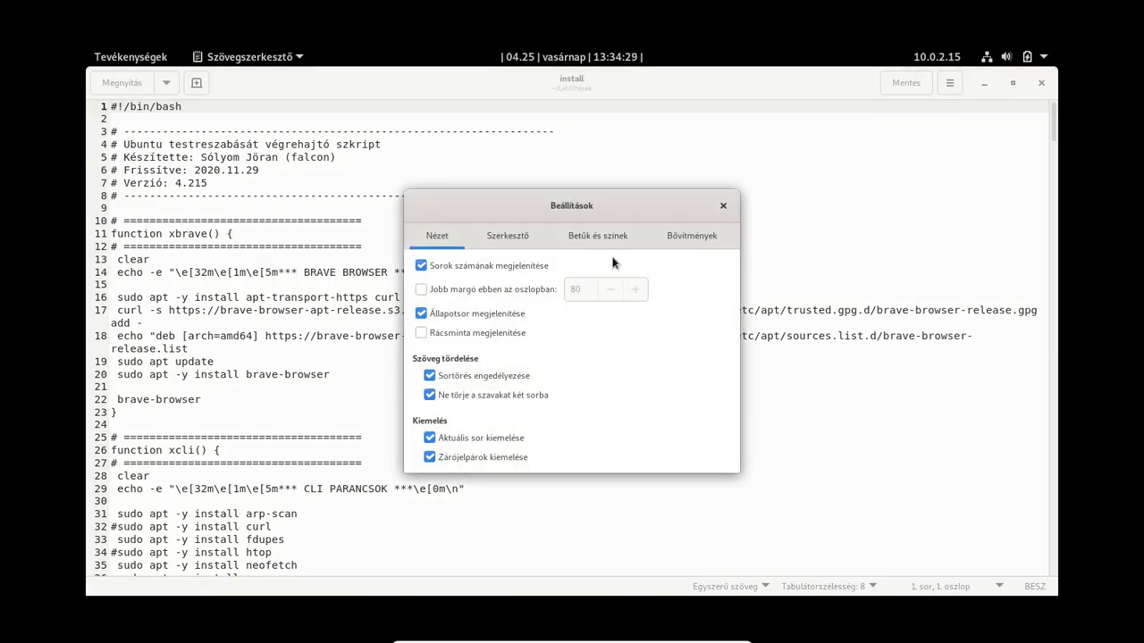
pyautogui.click(421, 289)
pyautogui.doubleClick(576, 288)
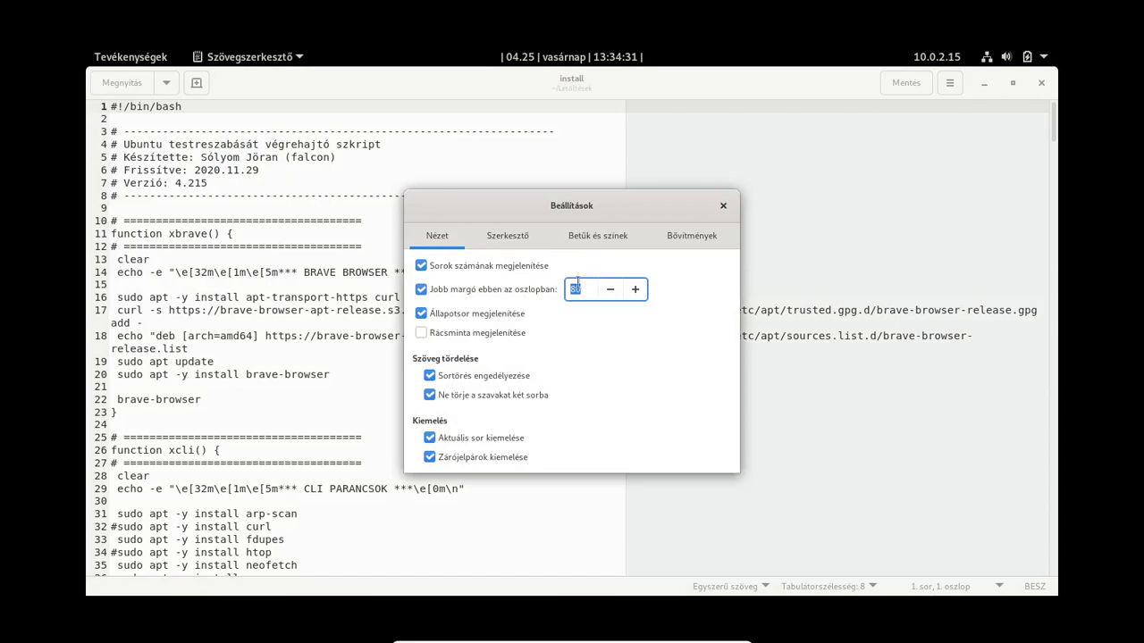
pyautogui.write('100')
pyautogui.press('Tab')
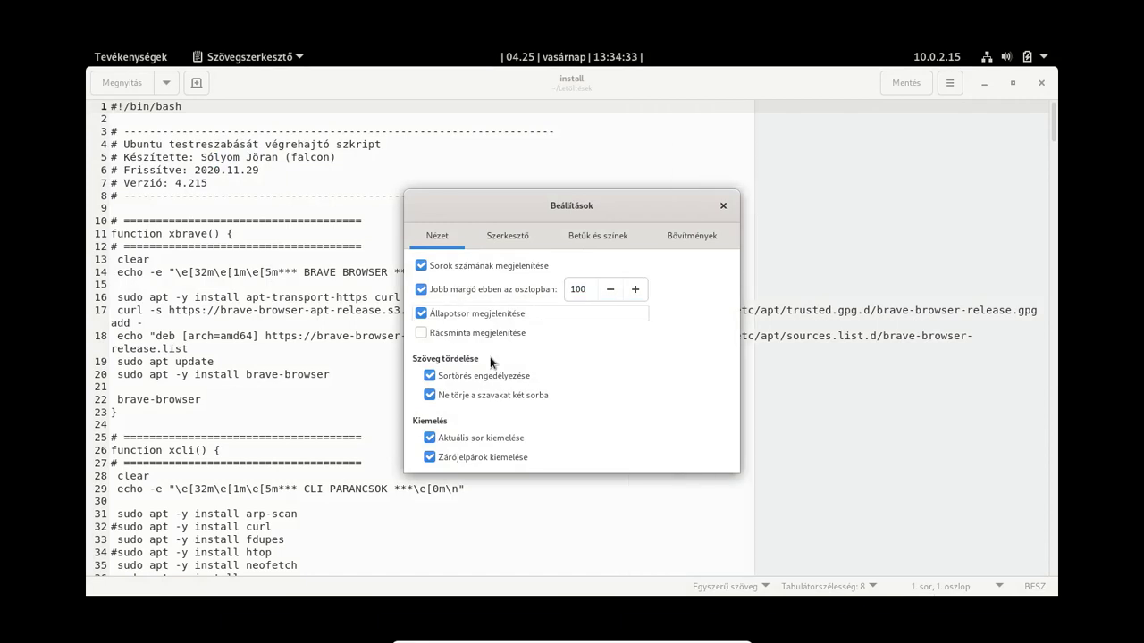
# Enable the grid pattern display and disable line wrapping in the editor's view settings.
pyautogui.click(438, 336)
pyautogui.click(451, 390)
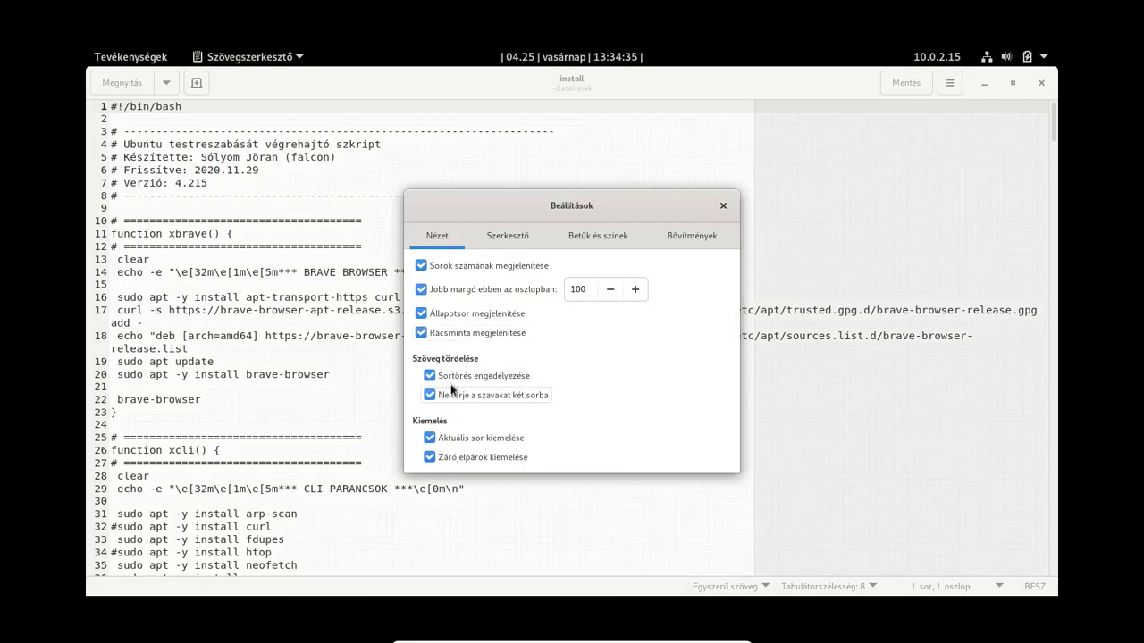
pyautogui.click(456, 375)
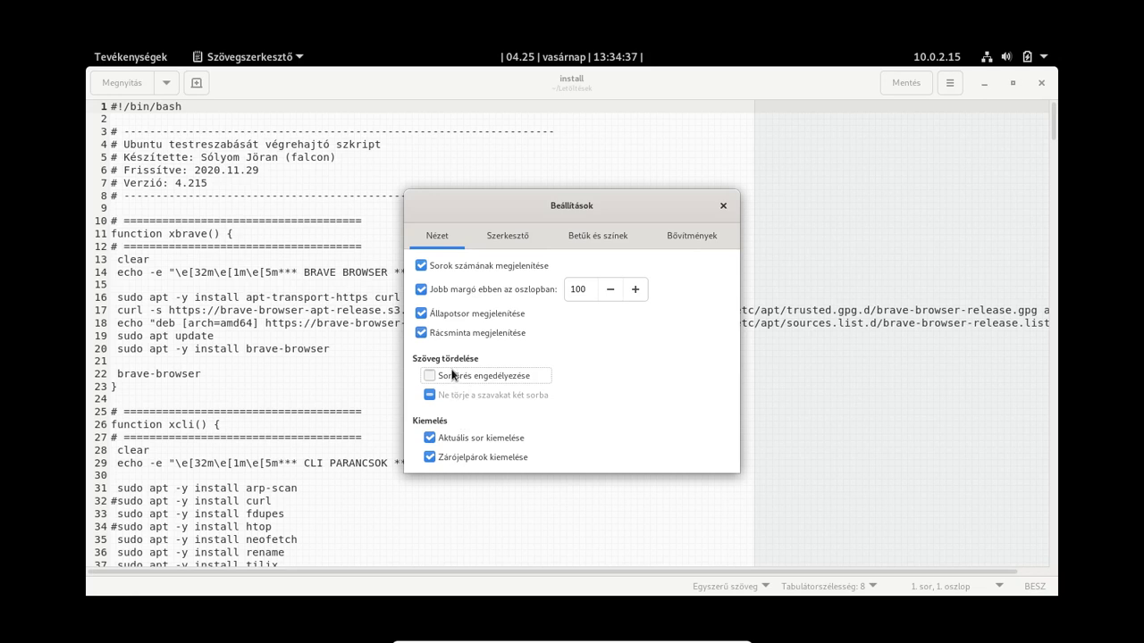
pyautogui.click(452, 375)
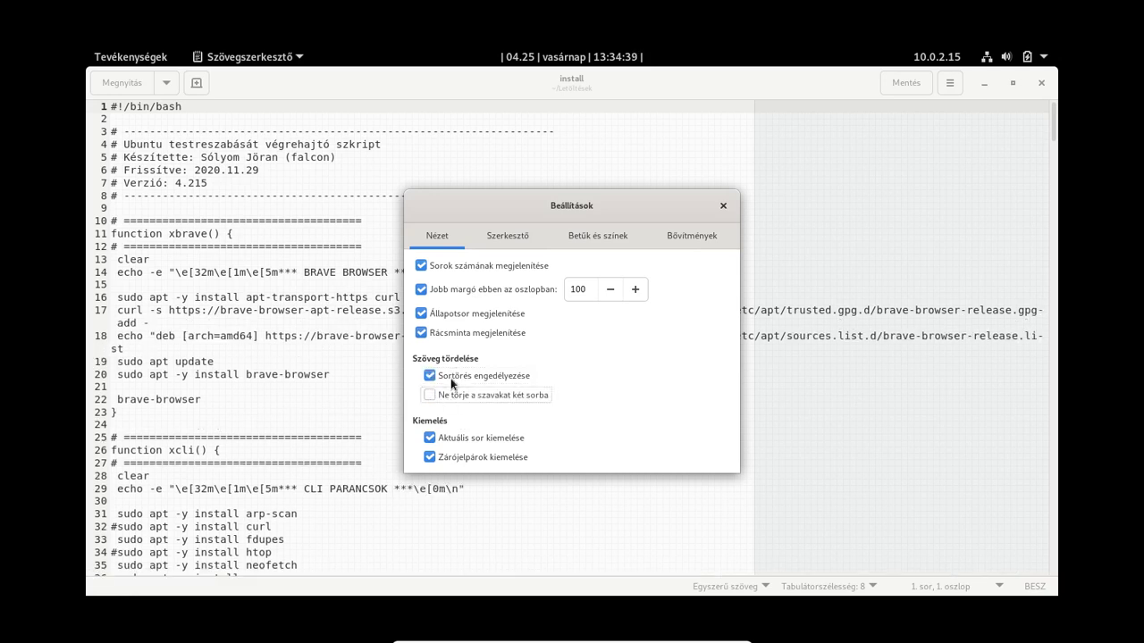
pyautogui.click(452, 379)
# Set the tab width to 2 with spaces inserted instead of tabs, and apply the Solarized Dark colour scheme.
pyautogui.click(505, 237)
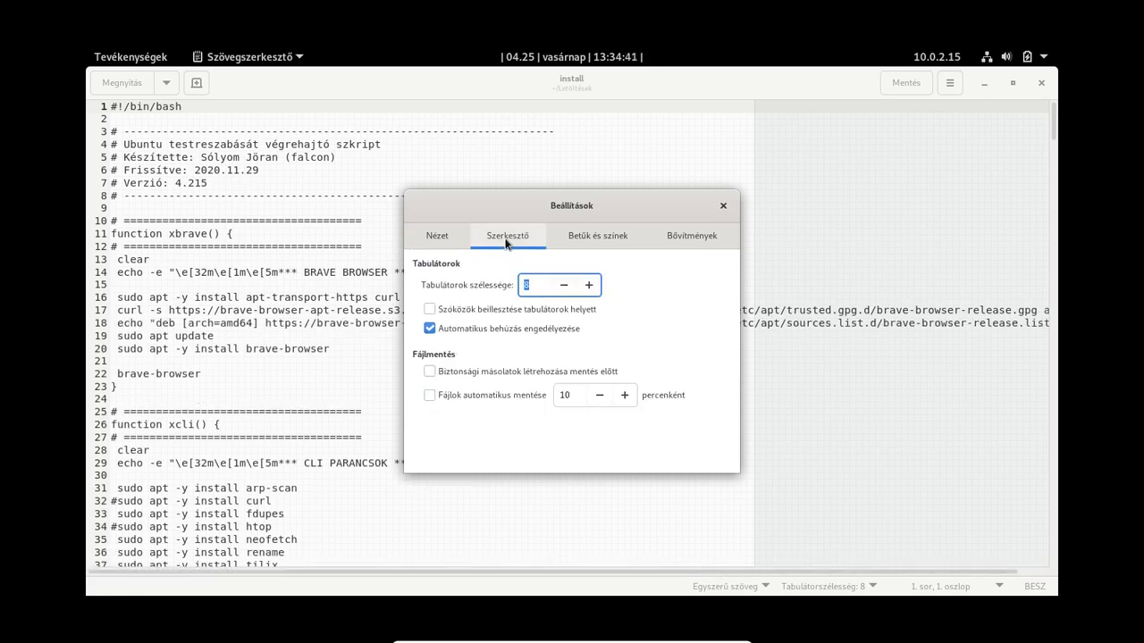
pyautogui.write('2')
pyautogui.click(503, 310)
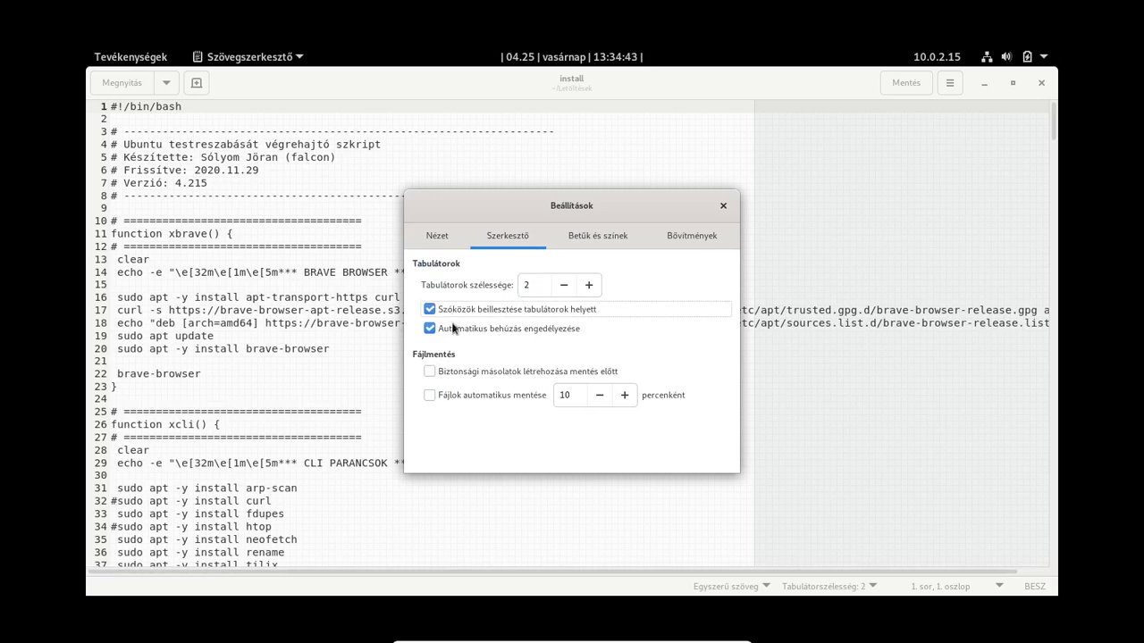
pyautogui.click(594, 236)
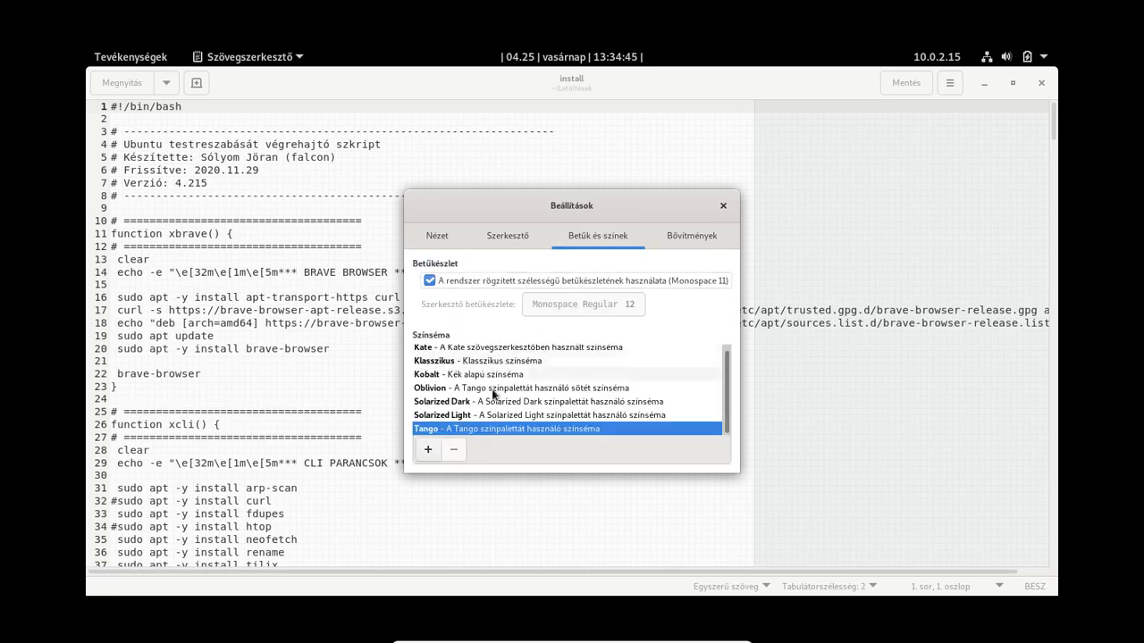
pyautogui.click(442, 403)
# Enable the Karaktertábla plugin for inserting special characters.
pyautogui.click(668, 238)
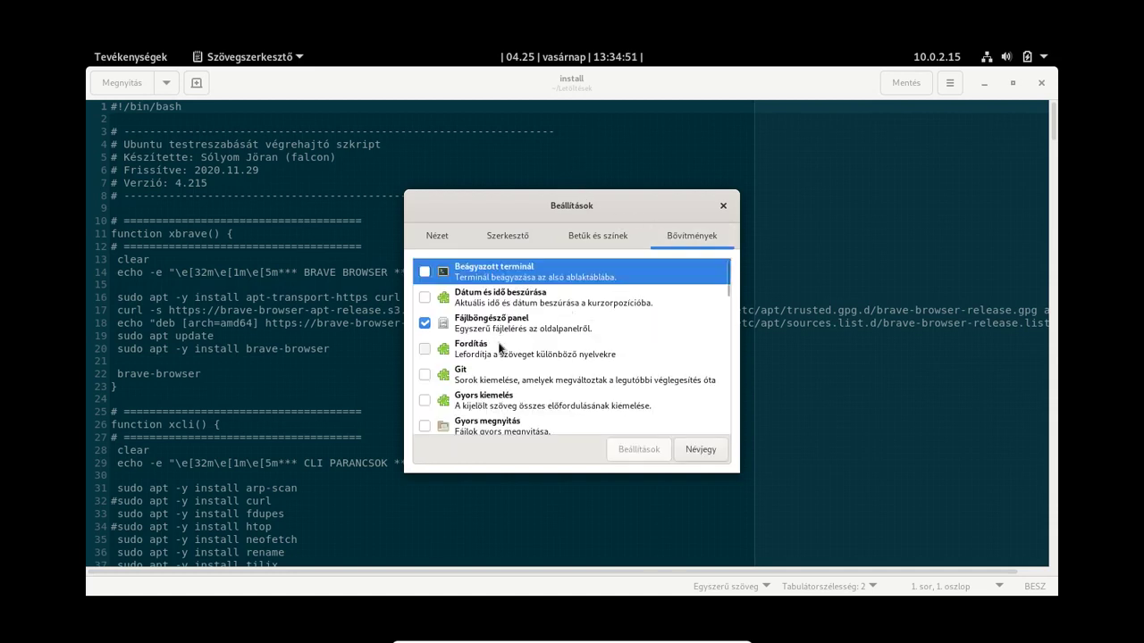
pyautogui.scroll(-1, 497, 376)
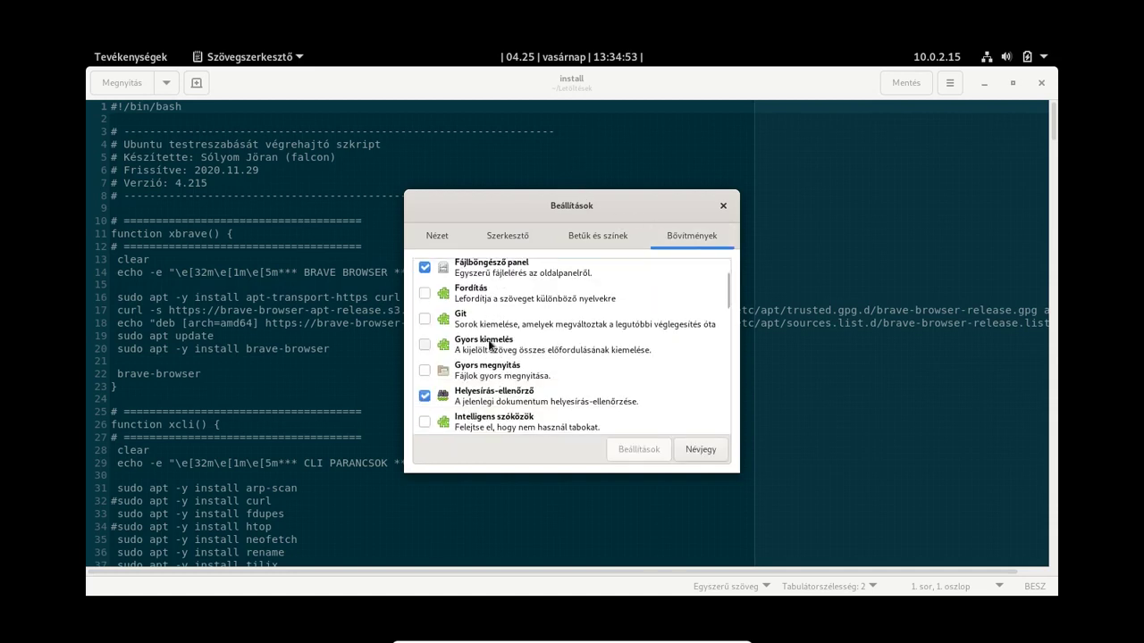
pyautogui.scroll(-1, 506, 379)
pyautogui.scroll(-1, 535, 376)
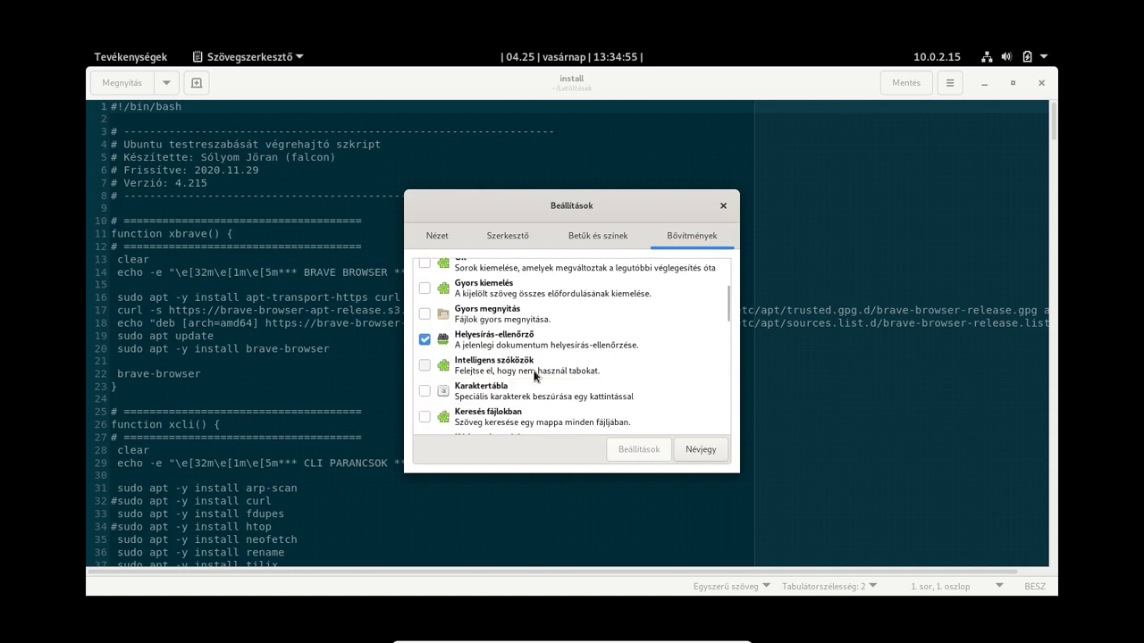
pyautogui.scroll(-1, 528, 379)
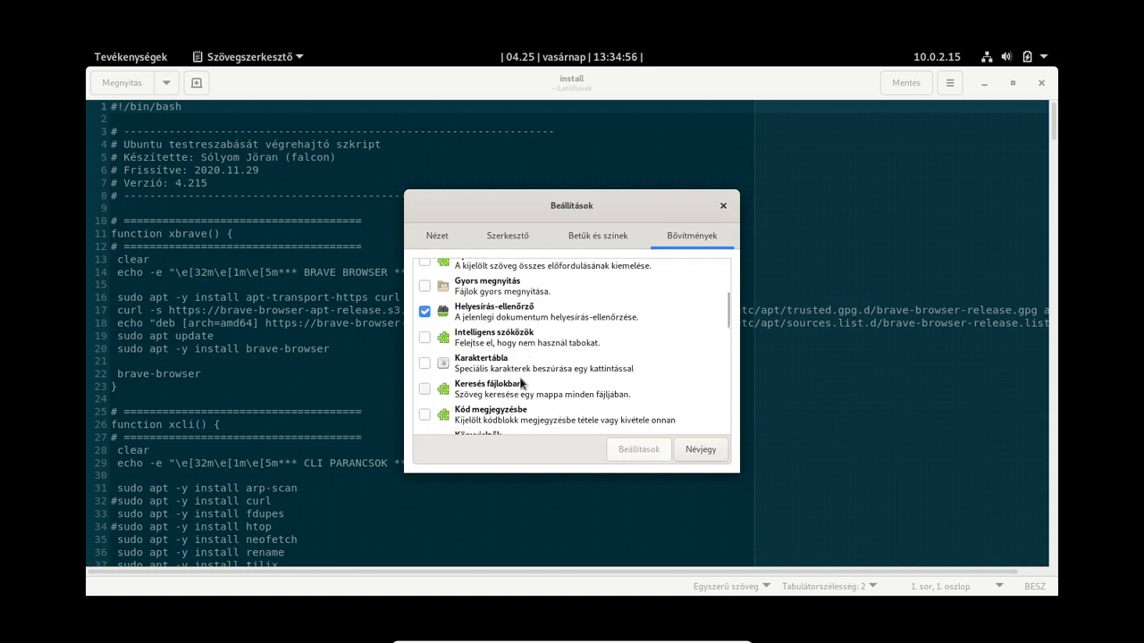
pyautogui.click(425, 365)
# Enable the Könyvjelzők plugin for navigating the document with bookmarks.
pyautogui.scroll(-1, 525, 362)
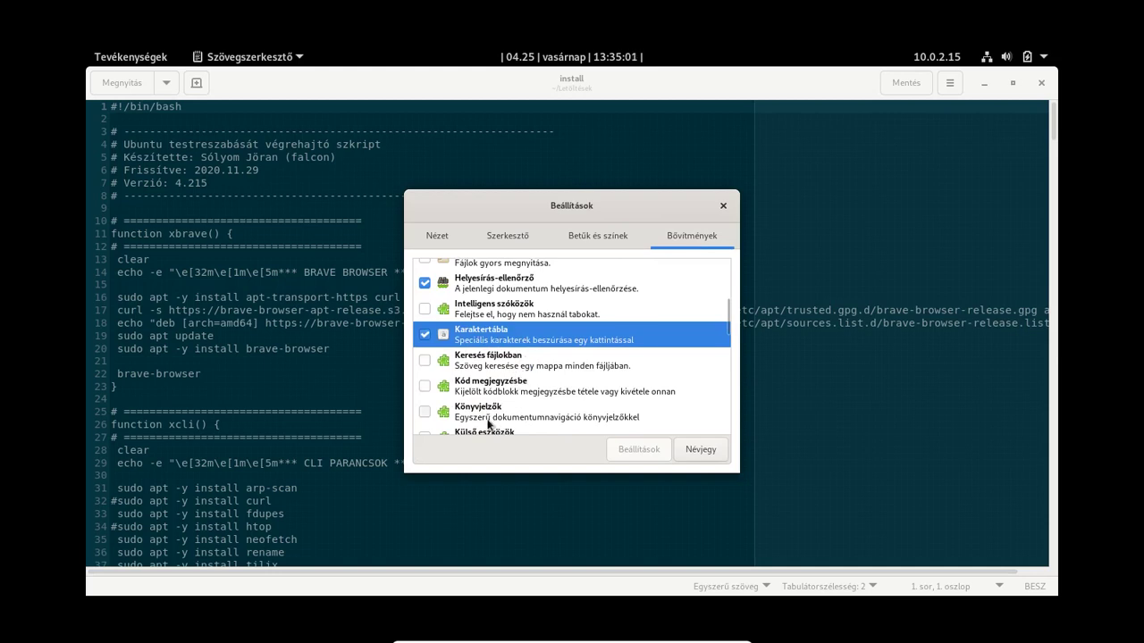
pyautogui.scroll(-2, 487, 420)
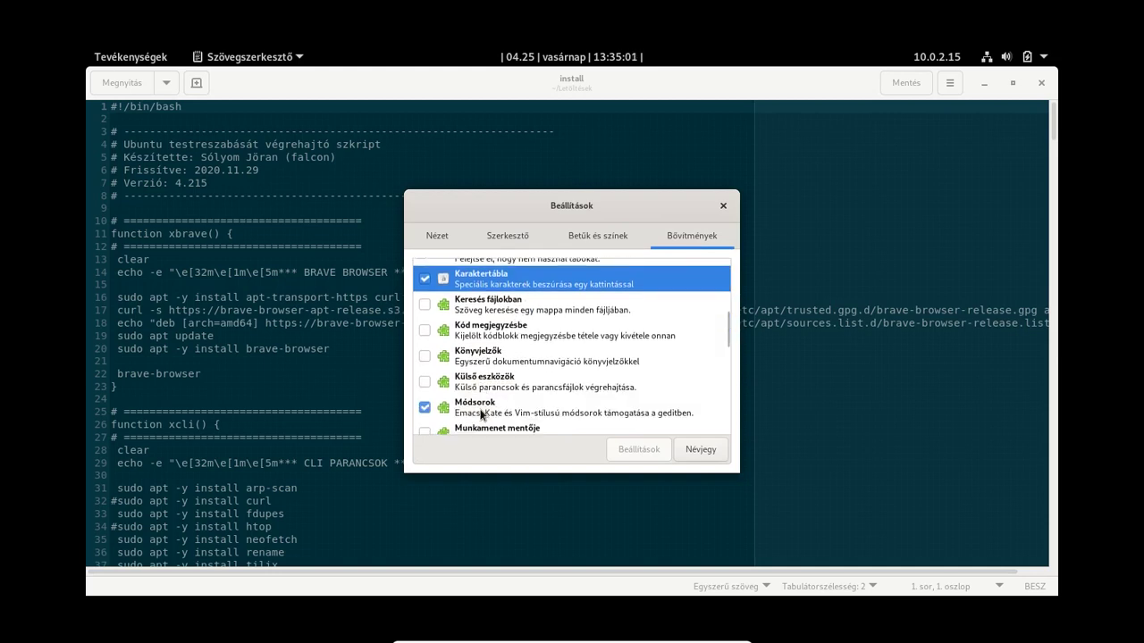
pyautogui.click(425, 363)
# Enable the Sorok egyesítése / szétvágása plugin for joining and splitting lines.
pyautogui.scroll(-1, 539, 362)
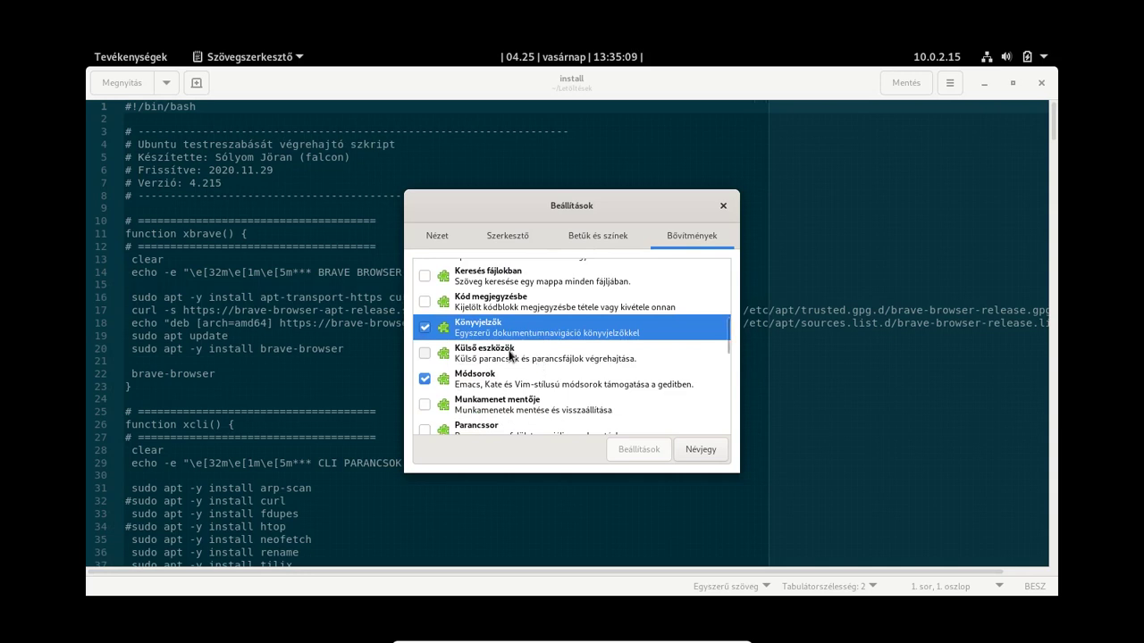
pyautogui.scroll(-1, 505, 370)
pyautogui.scroll(-2, 479, 411)
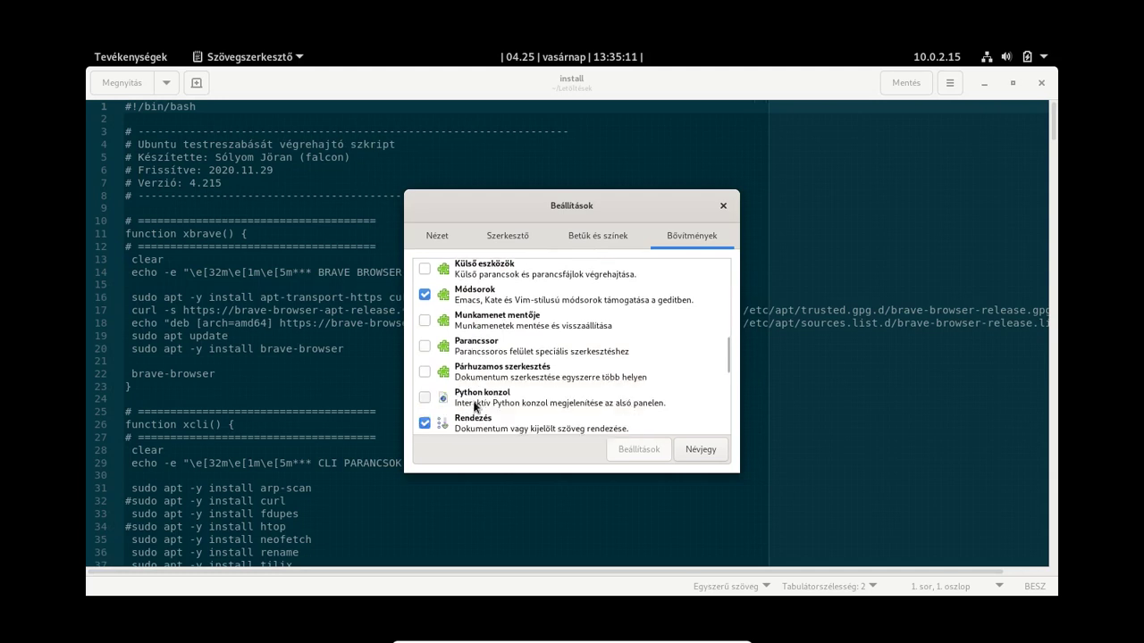
pyautogui.scroll(-2, 452, 400)
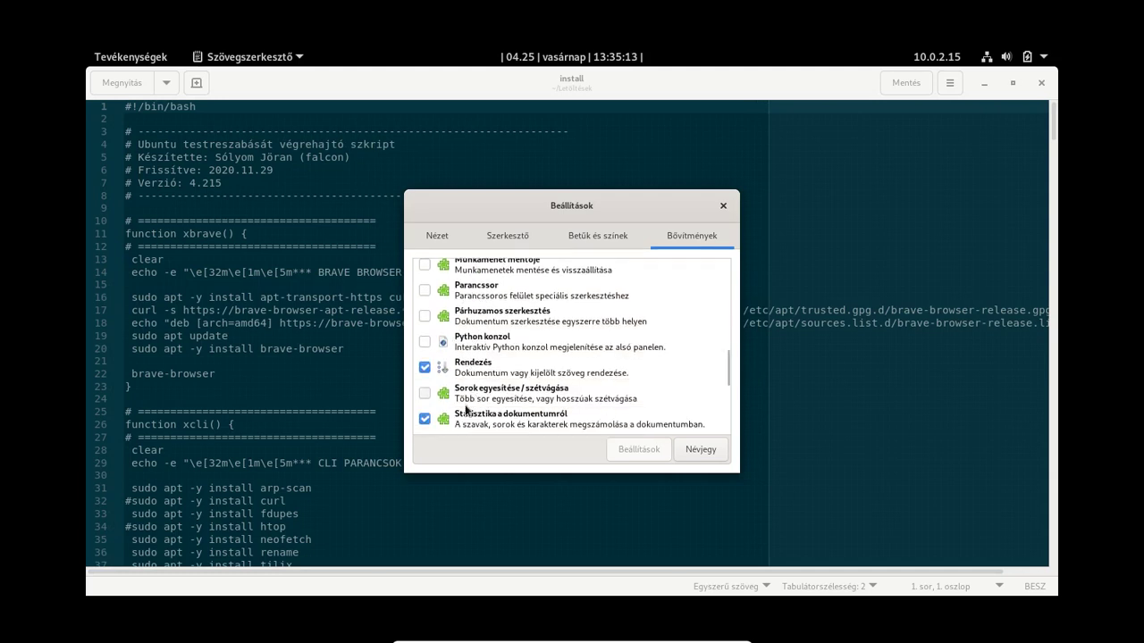
pyautogui.scroll(-1, 468, 387)
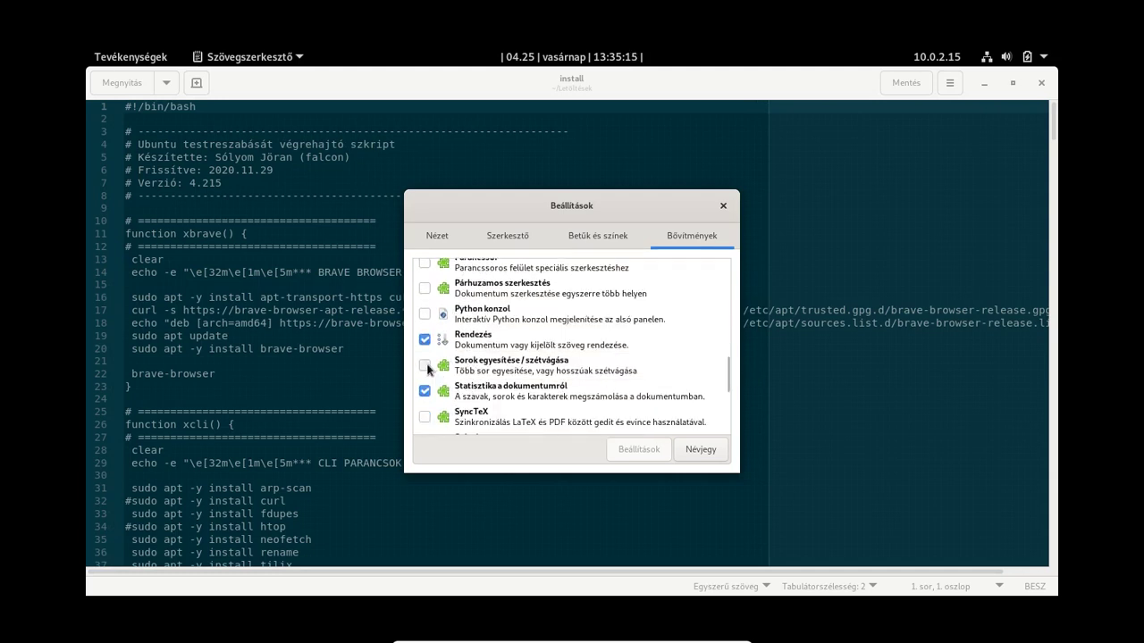
pyautogui.click(427, 366)
# Enable the Töredékek plugin for inserting text snippets and close the preferences.
pyautogui.scroll(-2, 492, 357)
pyautogui.scroll(-3, 491, 358)
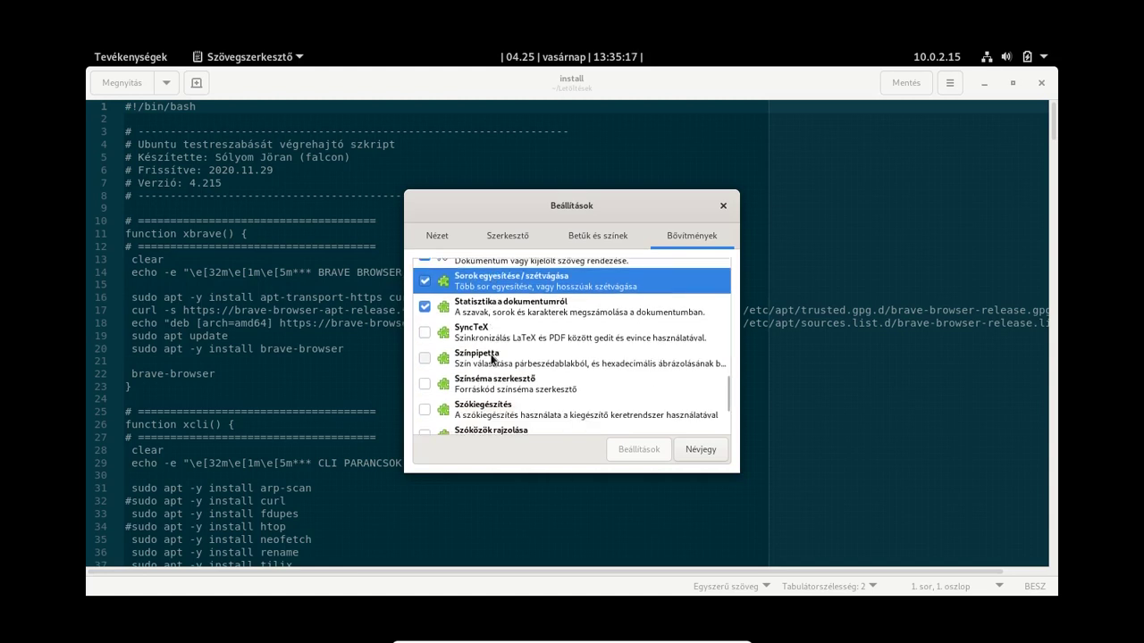
pyautogui.scroll(-1, 505, 369)
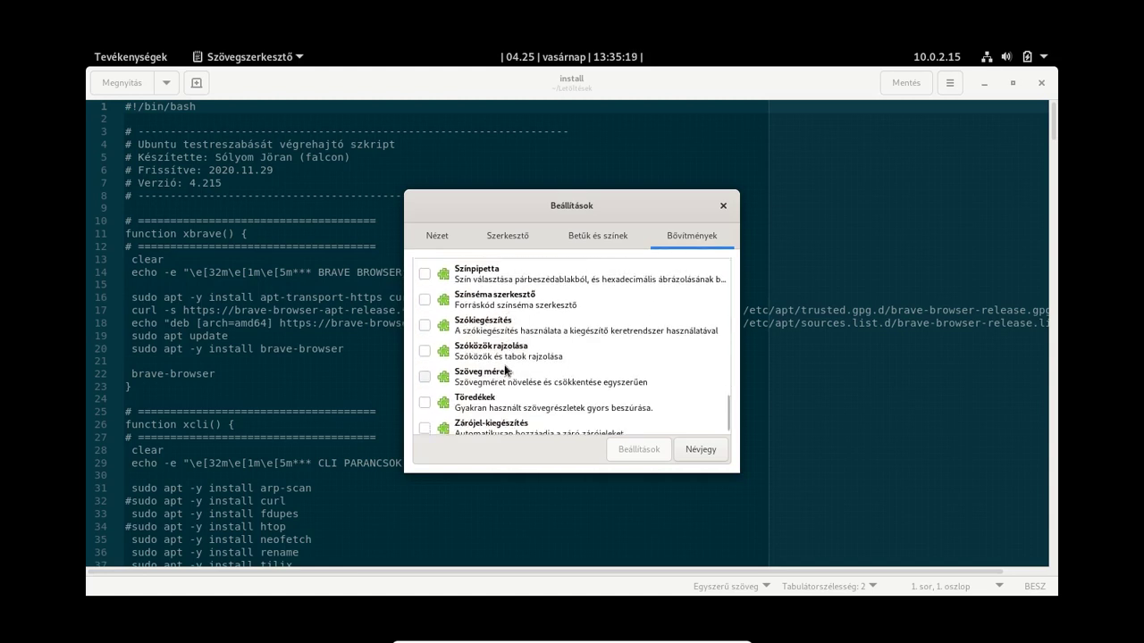
pyautogui.click(426, 405)
pyautogui.scroll(-1, 511, 398)
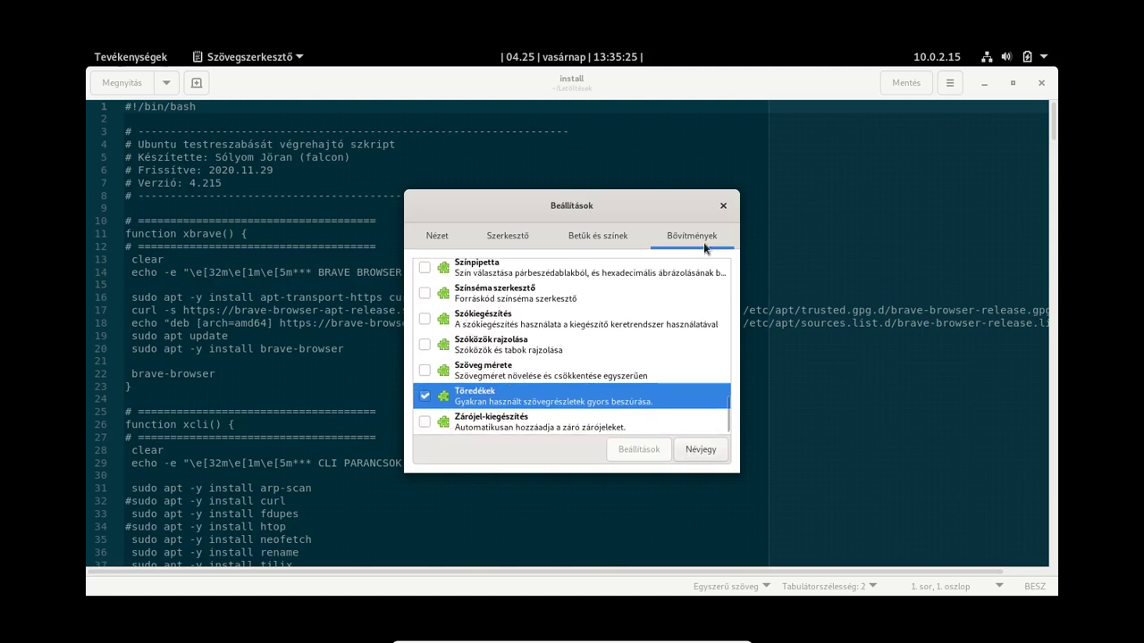
pyautogui.click(724, 206)
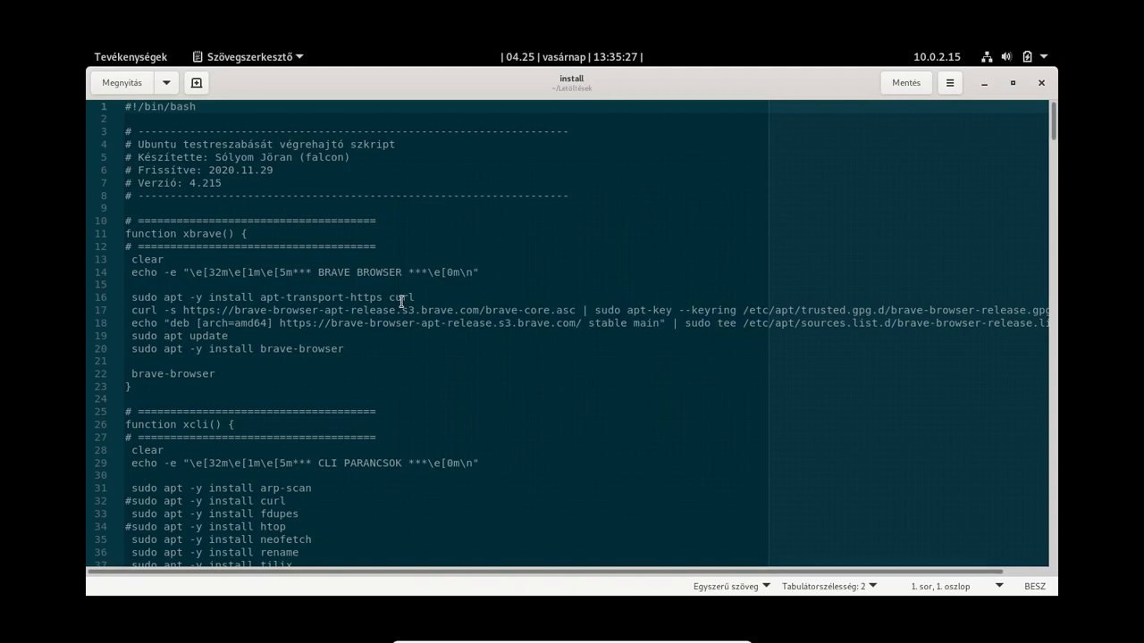
# Examine the commented-out function calls and the closing commands at the end of the install script.
pyautogui.hotkey('ctrl', 'End')
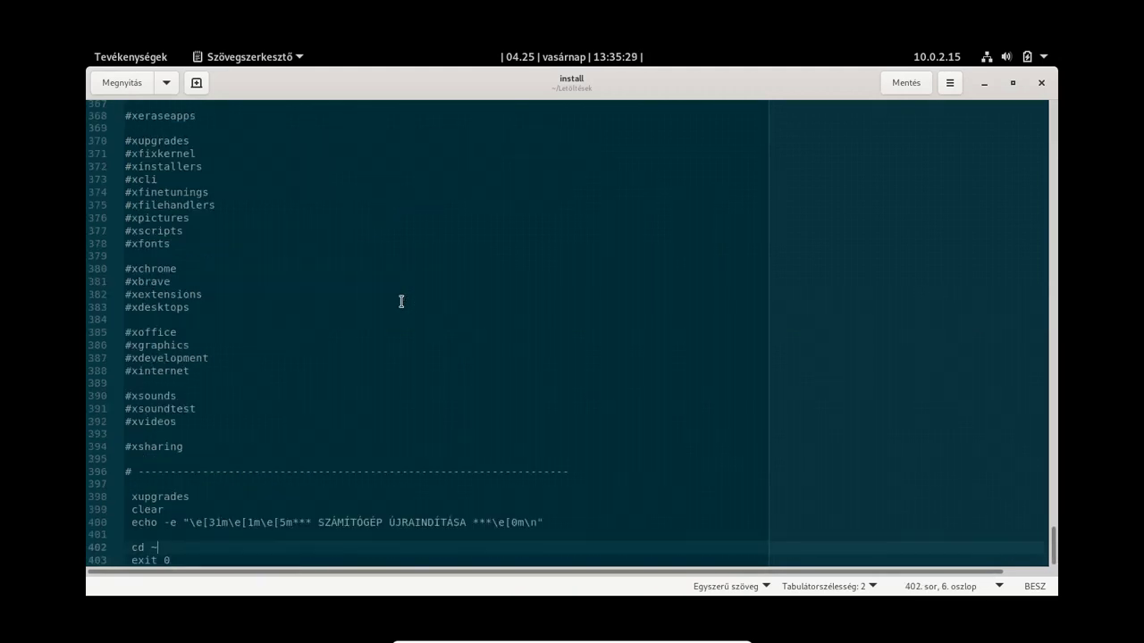
pyautogui.press('Up')
pyautogui.press('Up')
pyautogui.press('Up')
pyautogui.press('Up')
pyautogui.press('Up')
pyautogui.press('Up')
pyautogui.press('Up')
pyautogui.press('Up')
pyautogui.press('Up')
pyautogui.press('Up')
pyautogui.press('Up')
pyautogui.press('Up')
pyautogui.press('Up')
pyautogui.press('Up')
pyautogui.press('Up')
pyautogui.press('Up')
pyautogui.press('Up')
pyautogui.press('Up')
pyautogui.press('Up')
pyautogui.press('Up')
# Select the xbrave function block near the start of the script, from its opening separator line to its closing brace.
pyautogui.hotkey('ctrl', 'Home')
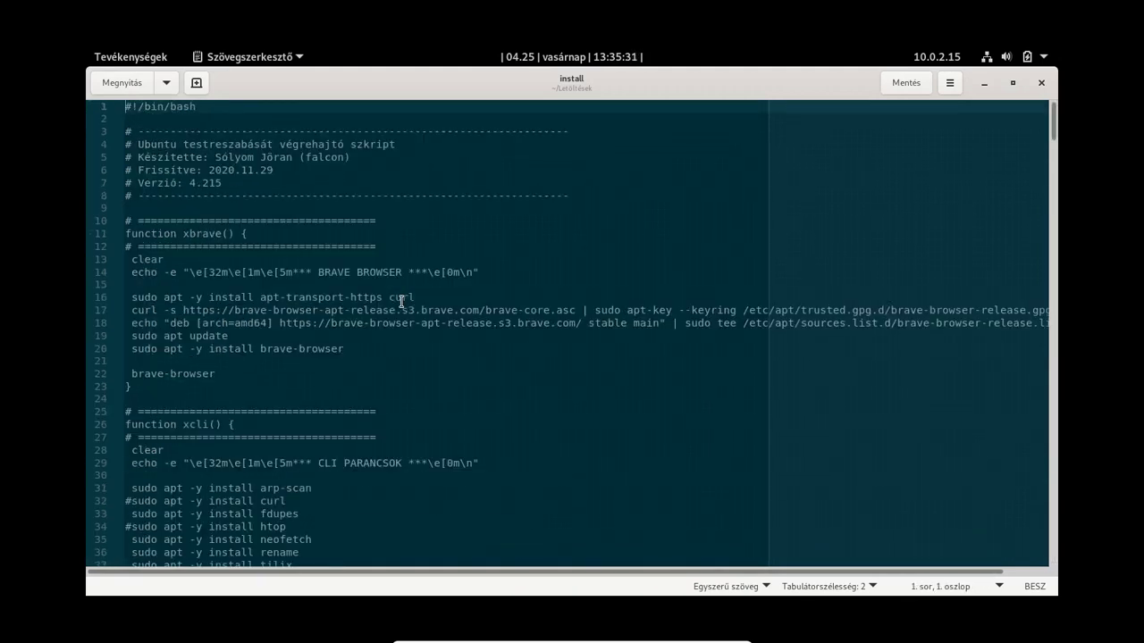
pyautogui.press('Down')
pyautogui.press('Down')
pyautogui.press('Down')
pyautogui.press('Down')
pyautogui.press('Down')
pyautogui.press('Down')
pyautogui.press('Down')
pyautogui.press('Down')
pyautogui.press('Down')
pyautogui.press('Down')
pyautogui.press('Down')
pyautogui.press('Up')
pyautogui.press('Up')
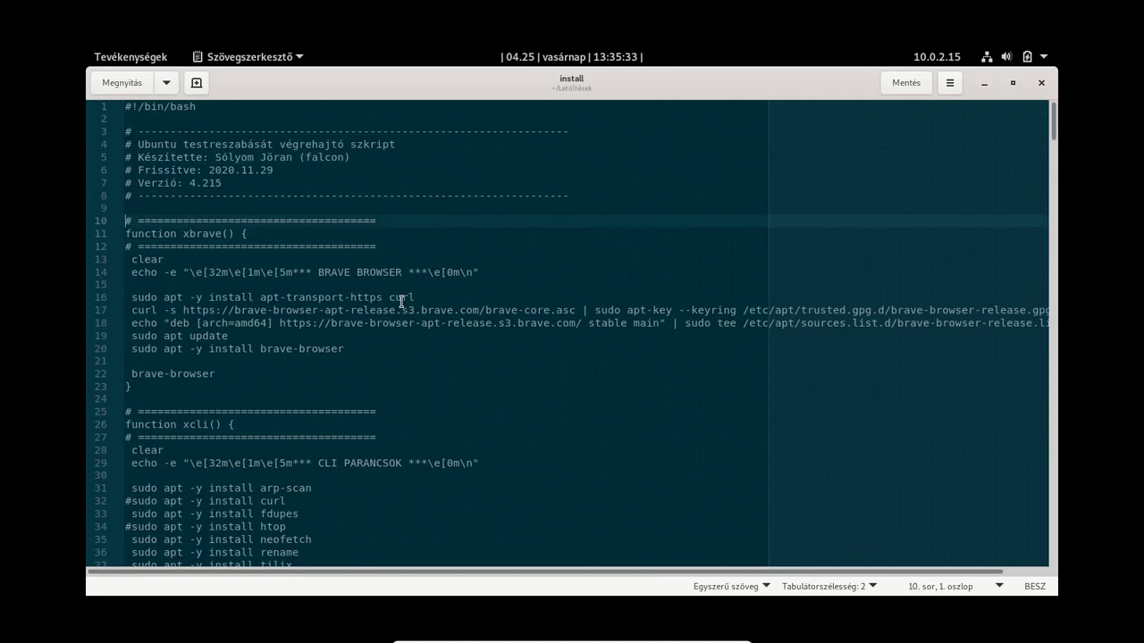
pyautogui.hotkey('shift', 'Down')
pyautogui.hotkey('shift', 'Down')
pyautogui.hotkey('shift', 'Down')
pyautogui.hotkey('shift', 'Down')
pyautogui.hotkey('shift', 'Down')
pyautogui.hotkey('shift', 'Down')
pyautogui.hotkey('shift', 'Down')
pyautogui.hotkey('shift', 'Down')
pyautogui.hotkey('shift', 'Down')
pyautogui.hotkey('shift', 'Down')
pyautogui.hotkey('shift', 'Down')
pyautogui.hotkey('shift', 'Down')
pyautogui.hotkey('shift', 'Down')
pyautogui.hotkey('shift', 'Down')
pyautogui.hotkey('shift', 'Down')
# Read through the function definitions that follow xbrave, from xcli through xchrome and xdesktops to xdevelopment.
pyautogui.press('Down')
pyautogui.press('Down')
pyautogui.press('Down')
pyautogui.press('Down')
pyautogui.press('Down')
pyautogui.press('Down')
pyautogui.press('Down')
pyautogui.press('Down')
pyautogui.press('Down')
pyautogui.press('Down')
pyautogui.press('Down')
pyautogui.press('Down')
pyautogui.press('Down')
pyautogui.press('Down')
pyautogui.press('Down')
pyautogui.press('Down')
pyautogui.press('Down')
pyautogui.press('Down')
pyautogui.press('Down')
pyautogui.press('Down')
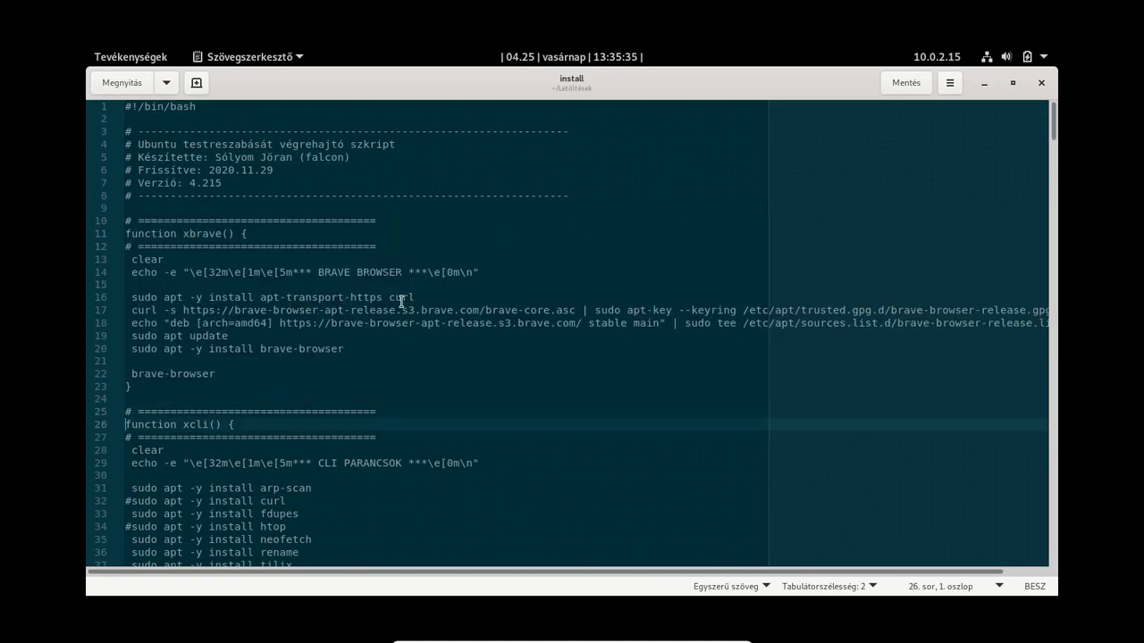
pyautogui.press('Down')
pyautogui.press('Down')
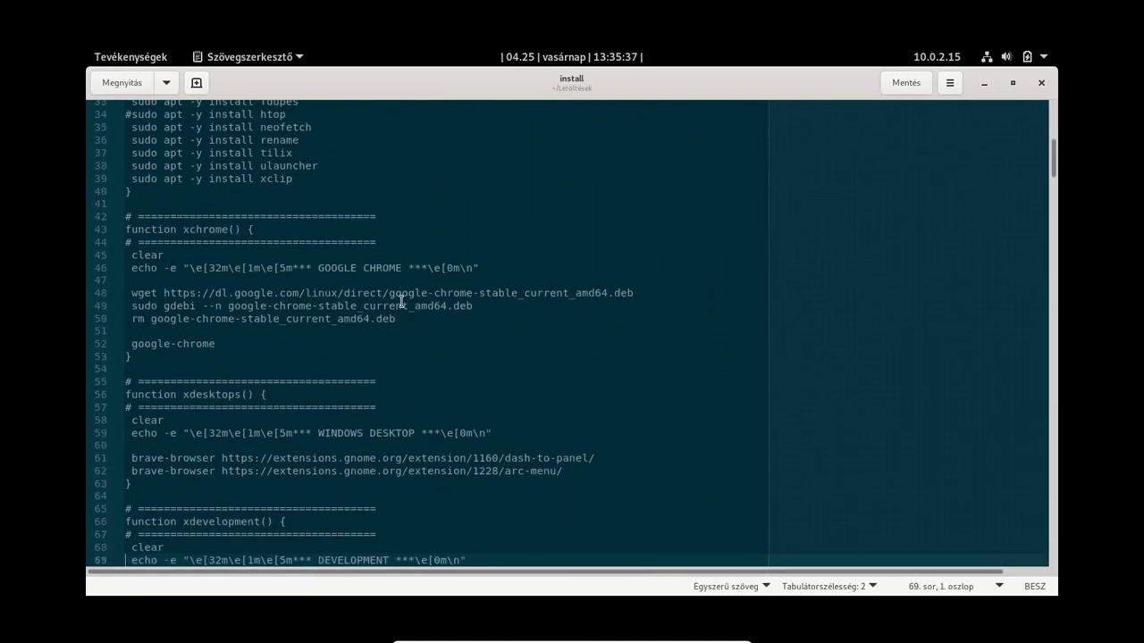
# Select the list of commented-out function calls near the end of the script, from #xeraseapps through #xsharing.
pyautogui.hotkey('ctrl', 'End')
pyautogui.press('Up')
pyautogui.press('Up')
pyautogui.press('Up')
pyautogui.press('Up')
pyautogui.press('Up')
pyautogui.press('Up')
pyautogui.press('Up')
pyautogui.press('Up')
pyautogui.press('Up')
pyautogui.press('Up')
pyautogui.press('Up')
pyautogui.press('Up')
pyautogui.press('Up')
pyautogui.press('Up')
pyautogui.press('Up')
pyautogui.press('Up')
pyautogui.press('Up')
pyautogui.press('Up')
pyautogui.press('Up')
pyautogui.press('Up')
pyautogui.press('Up')
pyautogui.press('Up')
pyautogui.press('Up')
pyautogui.press('Up')
pyautogui.press('Up')
pyautogui.press('Up')
pyautogui.press('Up')
pyautogui.press('Up')
pyautogui.press('Up')
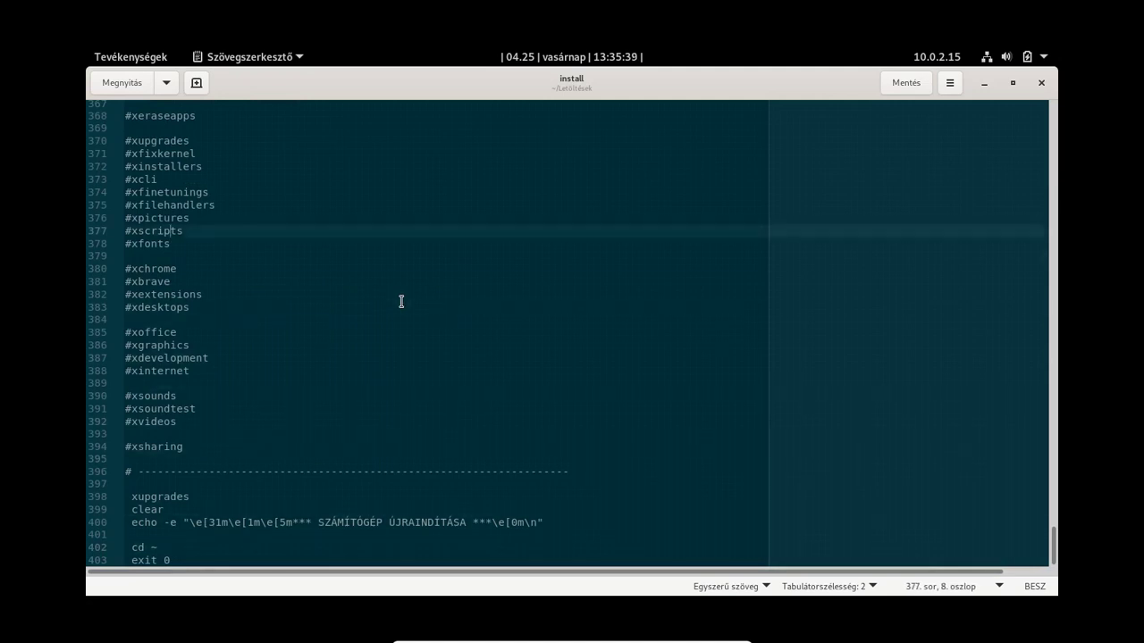
pyautogui.press('Down')
pyautogui.press('Down')
pyautogui.press('Home')
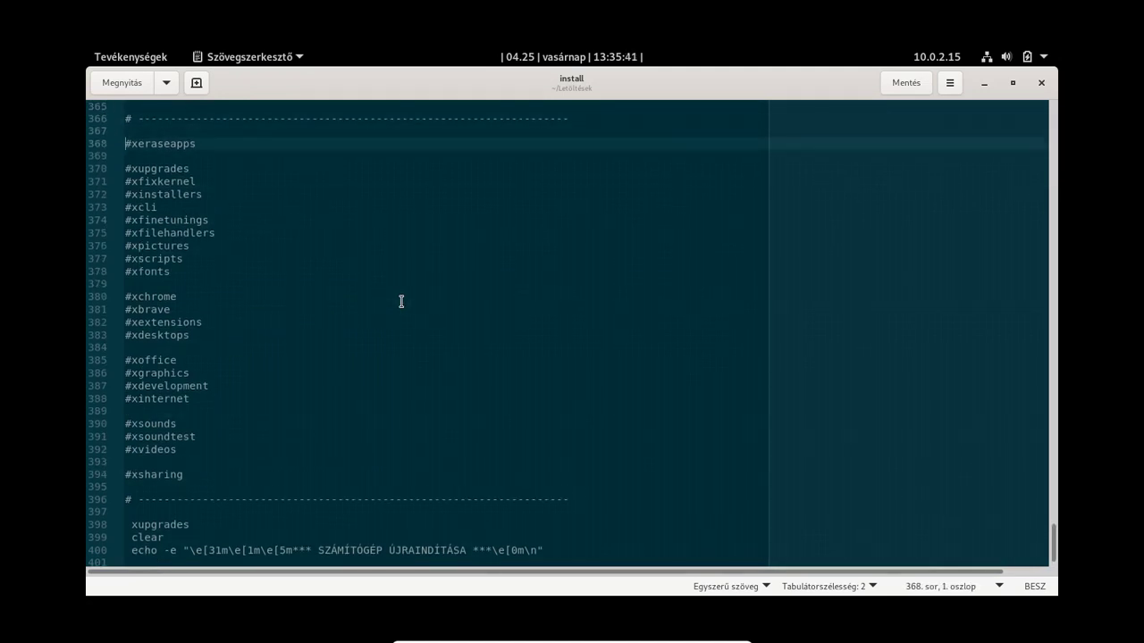
pyautogui.hotkey('shift', 'Down')
pyautogui.hotkey('shift', 'Down')
pyautogui.hotkey('shift', 'Down')
pyautogui.hotkey('shift', 'Down')
pyautogui.hotkey('shift', 'Down')
pyautogui.hotkey('shift', 'Down')
pyautogui.hotkey('shift', 'Down')
pyautogui.hotkey('shift', 'Down')
pyautogui.hotkey('shift', 'Down')
pyautogui.hotkey('shift', 'Down')
pyautogui.hotkey('shift', 'Down')
pyautogui.hotkey('shift', 'Down')
pyautogui.hotkey('shift', 'Down')
pyautogui.hotkey('shift', 'Down')
pyautogui.hotkey('shift', 'Down')
pyautogui.hotkey('shift', 'Down')
pyautogui.hotkey('shift', 'Down')
pyautogui.hotkey('shift', 'Down')
pyautogui.hotkey('shift', 'Down')
pyautogui.hotkey('shift', 'Down')
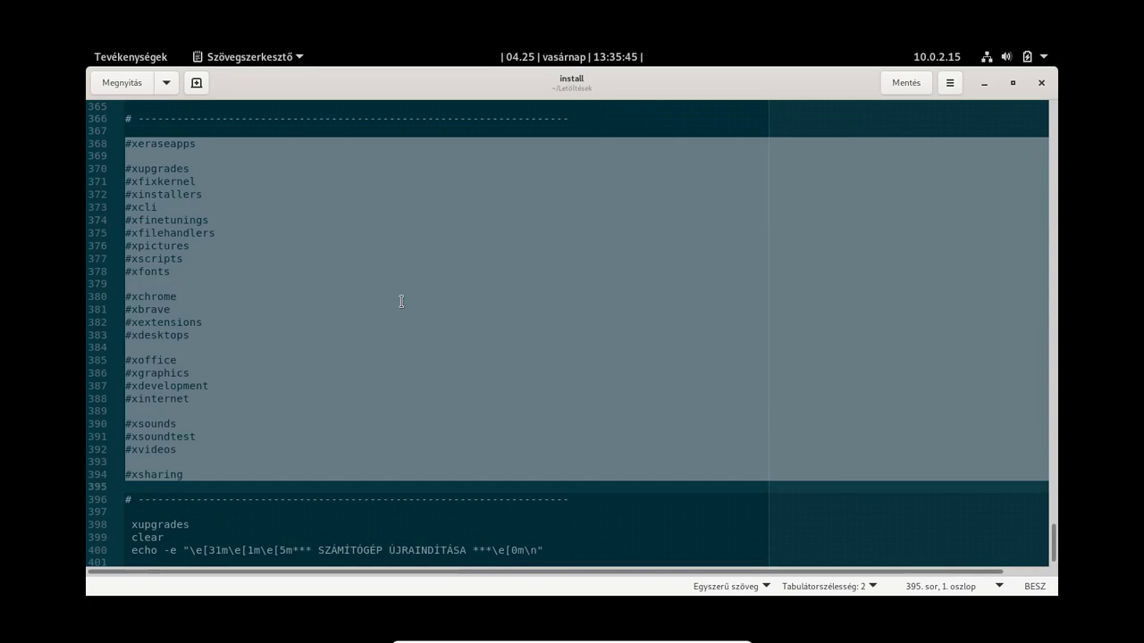
# Return to the beginning of the script and review the header, the xbrave function and the start of xcli.
pyautogui.hotkey('ctrl', 'Home')
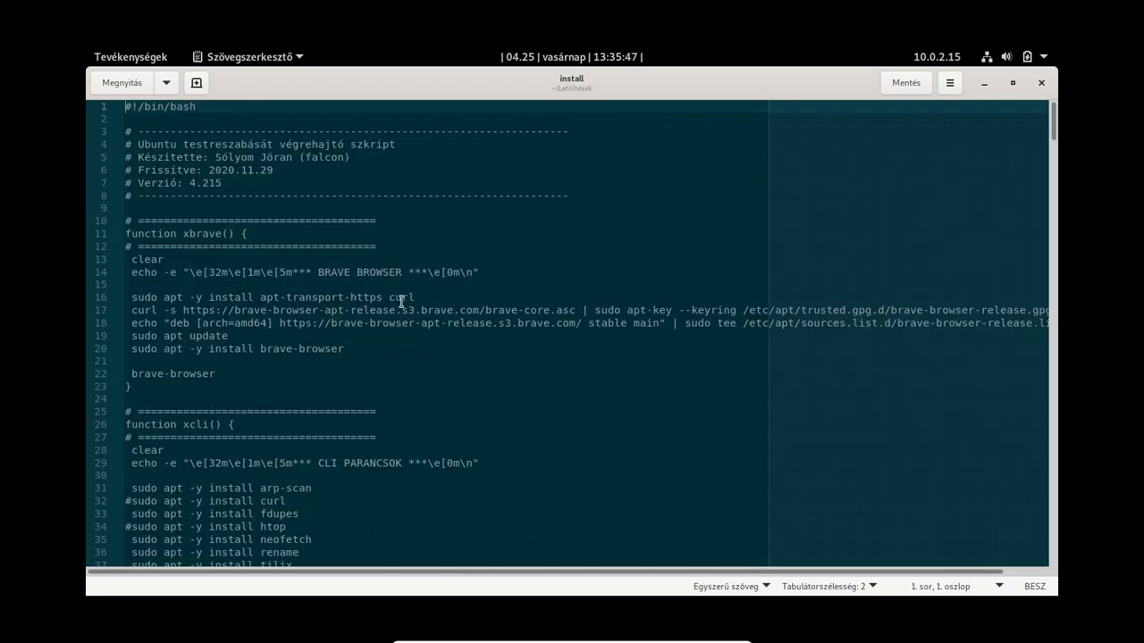
pyautogui.press('Down')
pyautogui.press('Down')
pyautogui.press('Down')
pyautogui.press('Down')
pyautogui.press('Down')
pyautogui.press('Down')
pyautogui.press('Down')
pyautogui.press('Down')
pyautogui.press('Down')
pyautogui.press('Down')
pyautogui.press('Down')
pyautogui.press('Down')
pyautogui.press('Down')
pyautogui.press('Down')
pyautogui.press('Down')
pyautogui.press('Down')
pyautogui.press('Down')
pyautogui.press('Down')
pyautogui.press('Down')
pyautogui.press('Down')
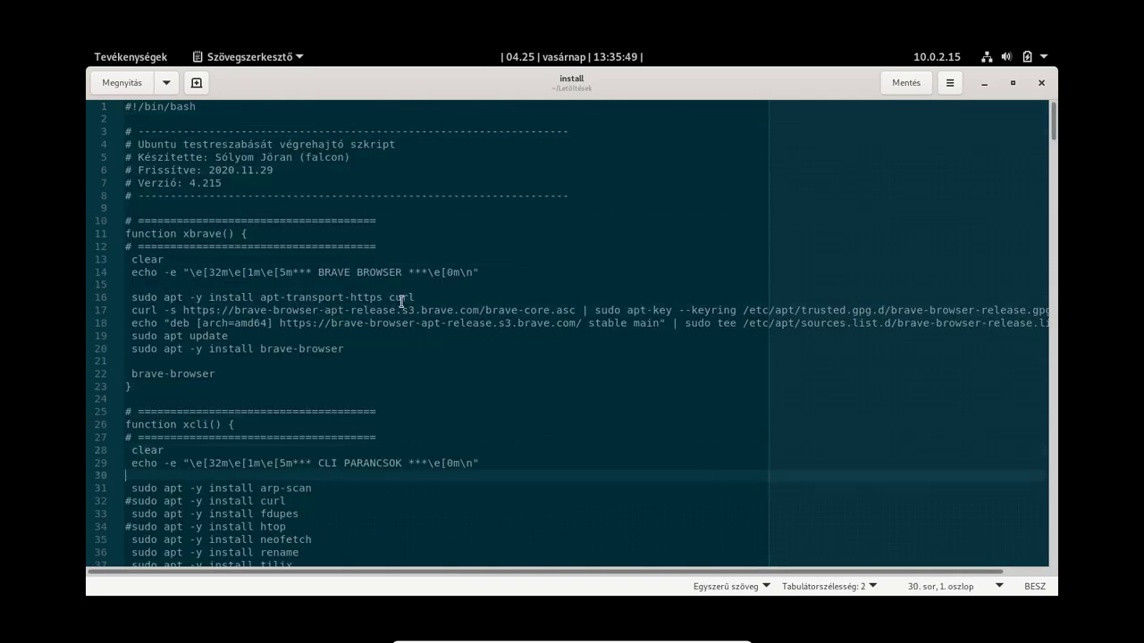
# Read through the xcli function's package installation commands, from arp-scan down to neofetch.
pyautogui.press('Down')
pyautogui.press('Down')
pyautogui.press('Down')
pyautogui.press('Down')
pyautogui.press('Down')
pyautogui.press('Down')
pyautogui.press('Down')
pyautogui.press('Down')
pyautogui.press('Up')
pyautogui.press('Up')
pyautogui.press('Up')
pyautogui.press('Up')
pyautogui.press('Up')
pyautogui.press('Up')
pyautogui.press('Up')
pyautogui.press('Up')
pyautogui.press('Up')
pyautogui.press('Up')
pyautogui.press('Up')
pyautogui.press('Up')
pyautogui.press('Up')
pyautogui.press('Up')
pyautogui.press('Up')
pyautogui.press('Up')
pyautogui.press('Up')
pyautogui.press('Up')
pyautogui.press('Up')
pyautogui.press('Up')
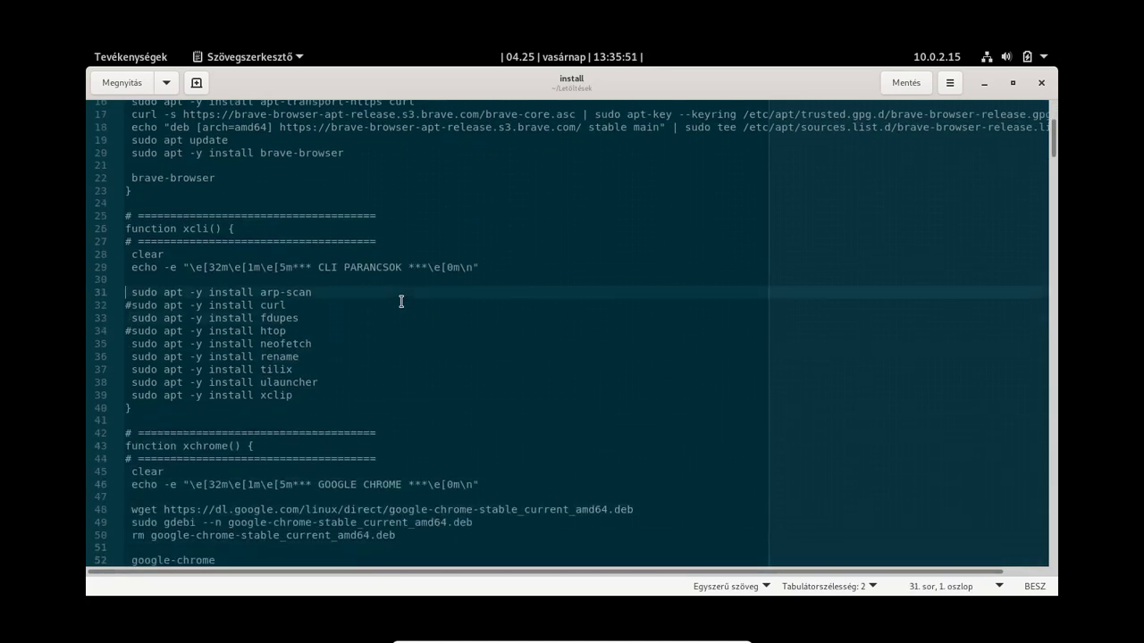
pyautogui.press('Down')
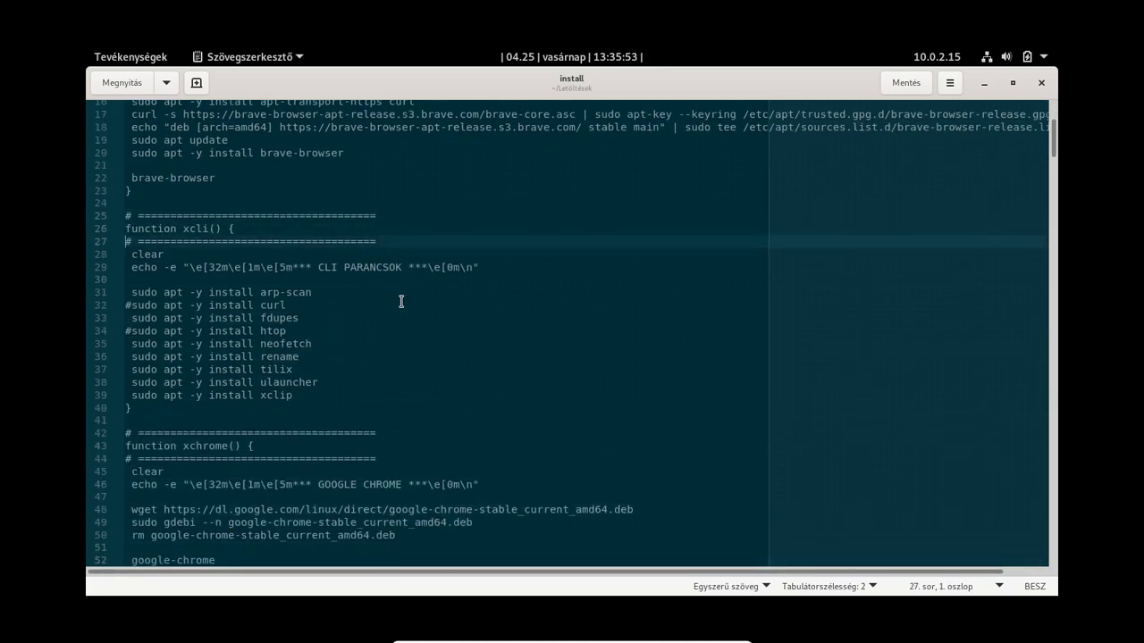
pyautogui.press('Down')
pyautogui.press('Down')
pyautogui.press('Down')
pyautogui.press('Down')
pyautogui.press('Down')
pyautogui.press('Down')
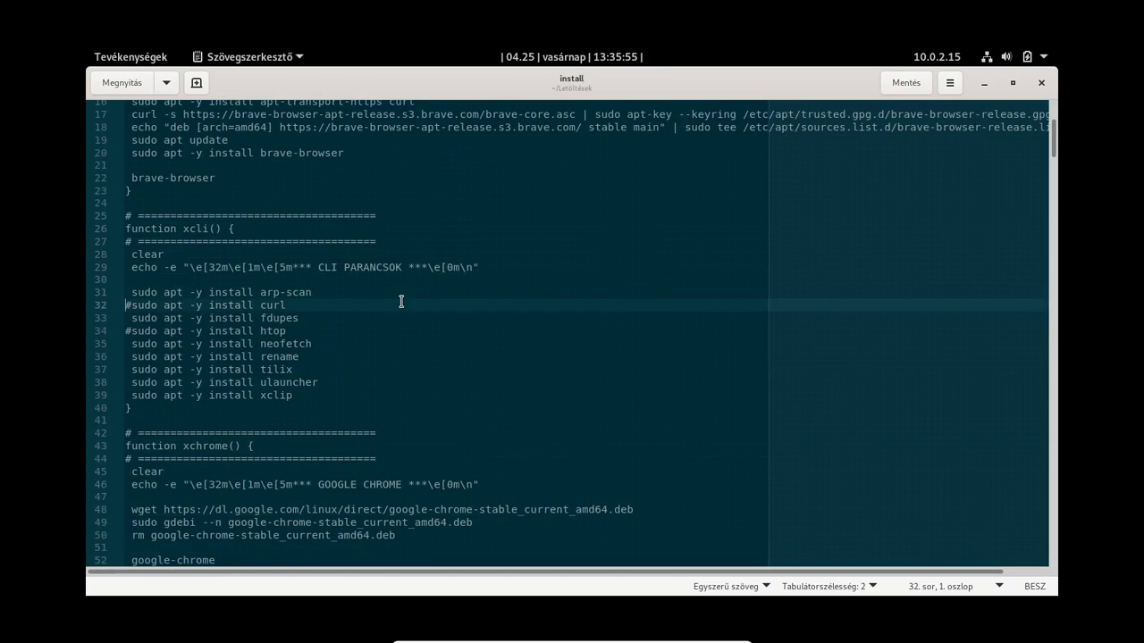
pyautogui.press('Down')
pyautogui.press('Down')
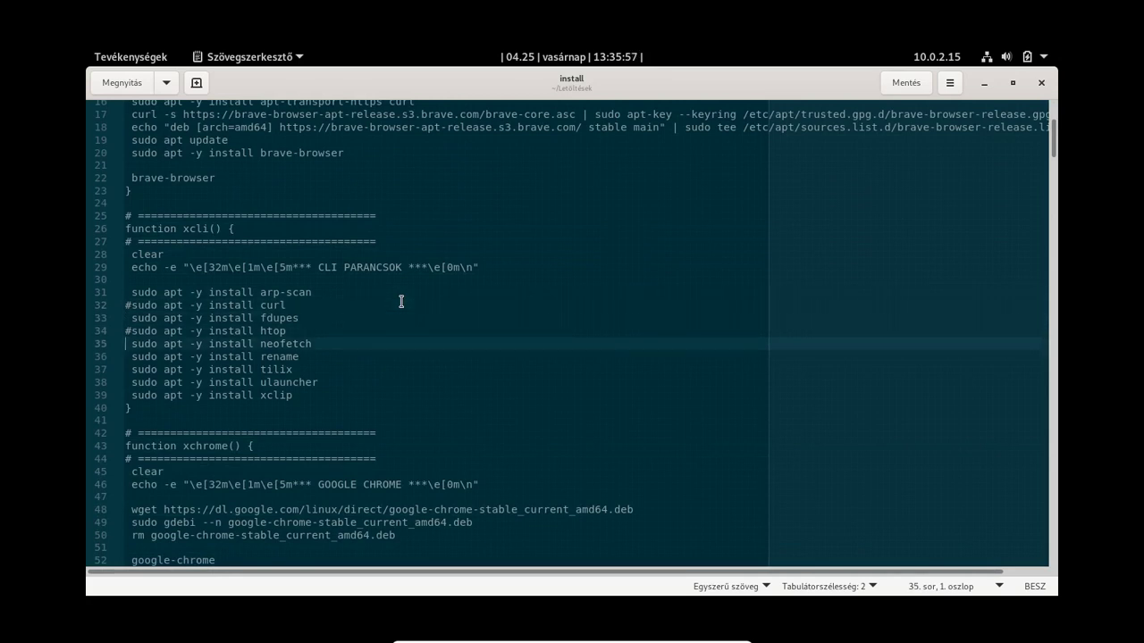
# Copy the whole "sudo apt -y install rename" line from the xcli function.
pyautogui.press('Down')
pyautogui.hotkey('shift', 'Down')
pyautogui.hotkey('ctrl', 'c')
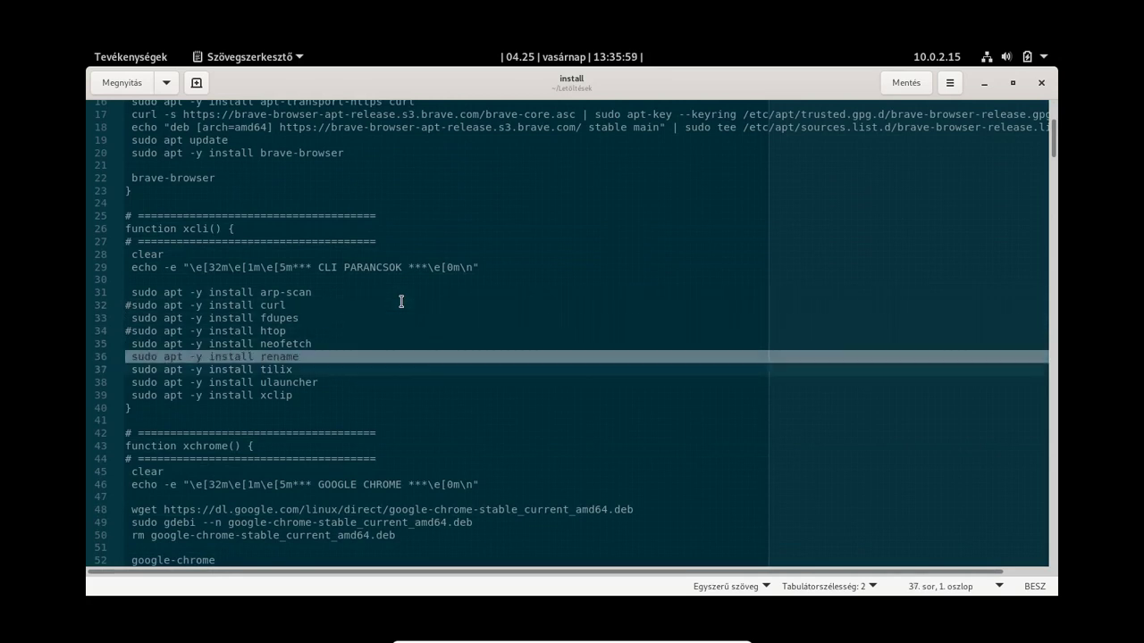
# Open the Terminal, become root with su -- and the root password, and run the copied command sudo apt -y install rename.
pyautogui.hotkey('alt', 'Tab')
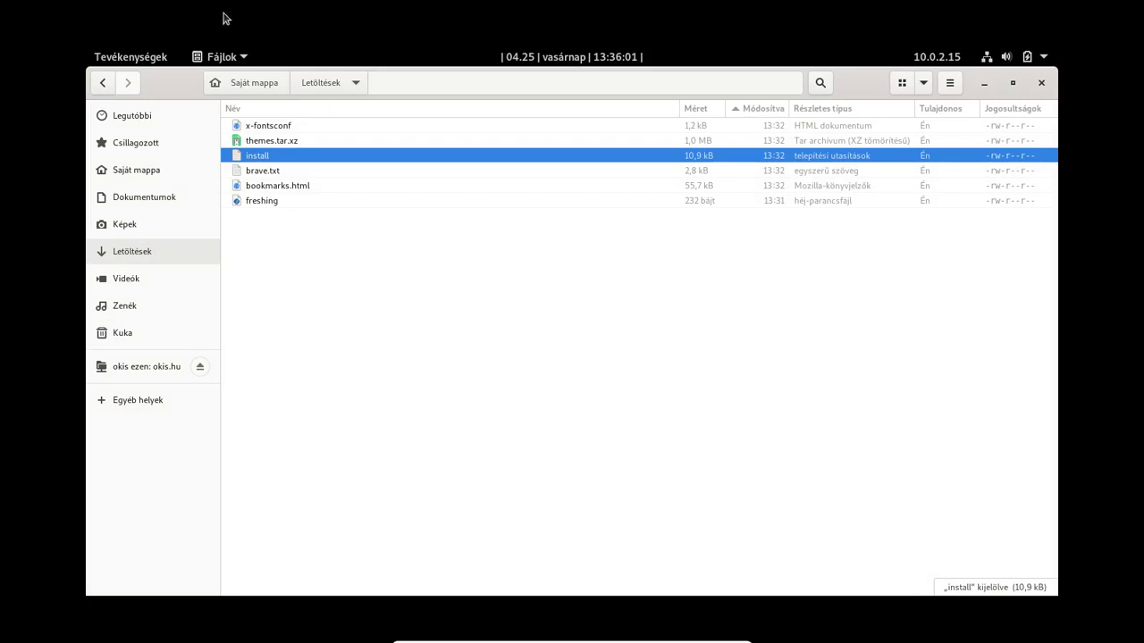
pyautogui.click(147, 58)
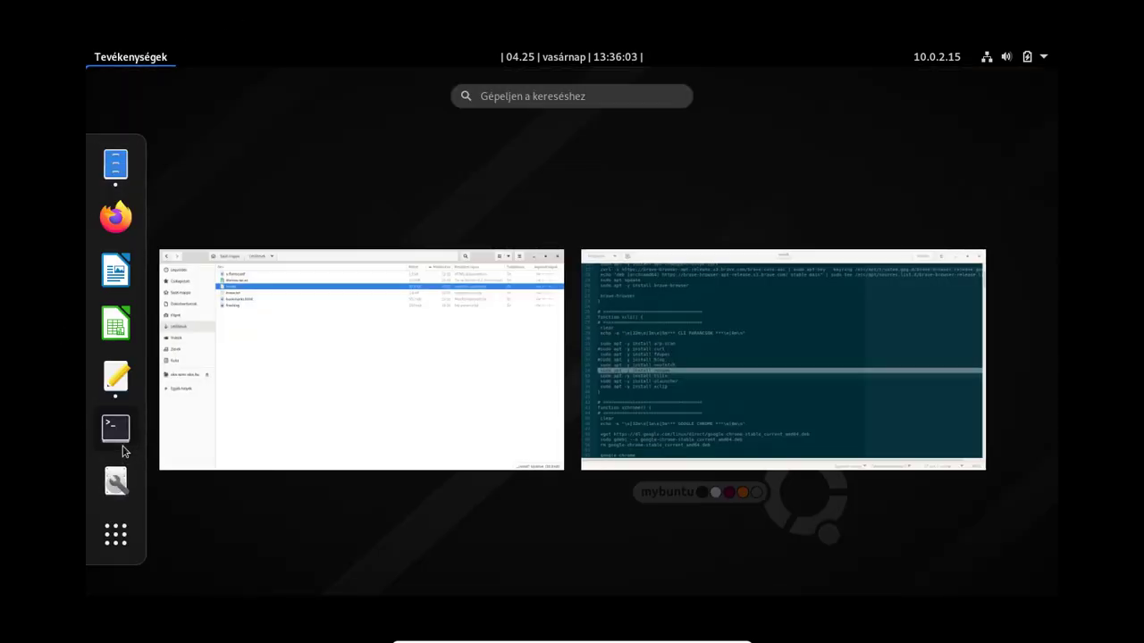
pyautogui.click(121, 445)
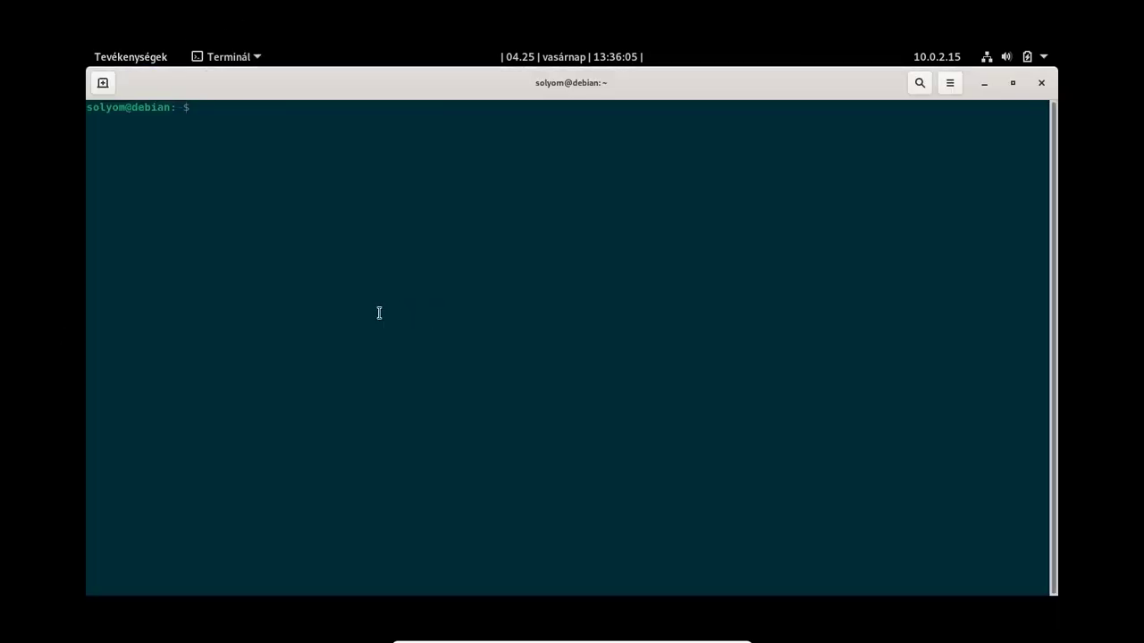
pyautogui.write('su --')
pyautogui.press('Return')
pyautogui.press('Return')
pyautogui.press('Return')
pyautogui.press('Return')
pyautogui.press('Return')
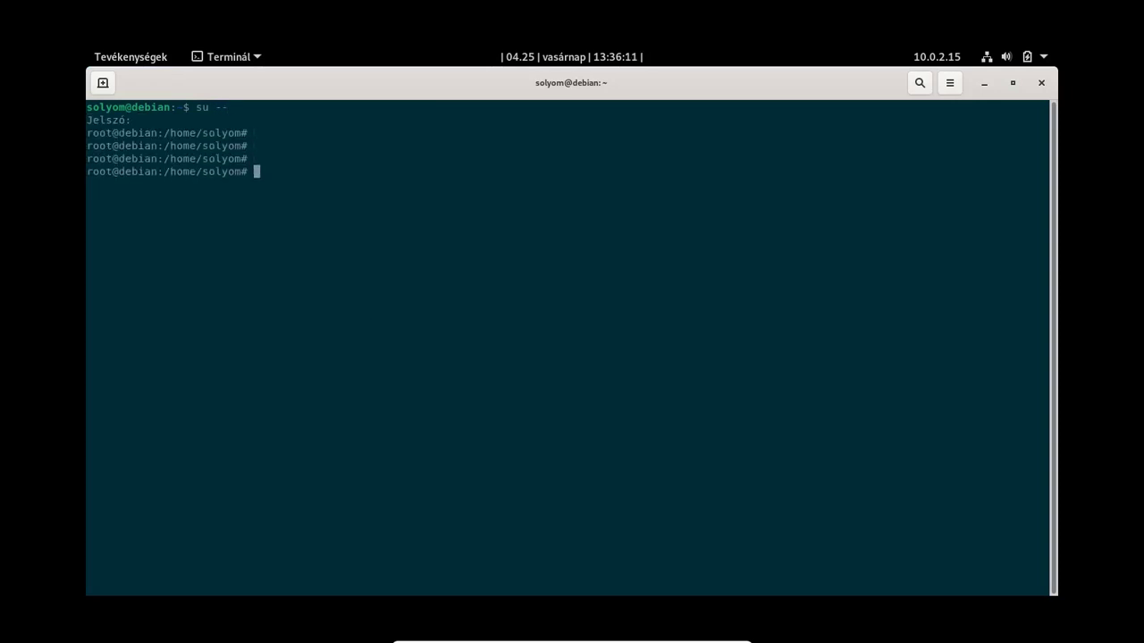
pyautogui.hotkey('ctrl', 'shift', 'v')
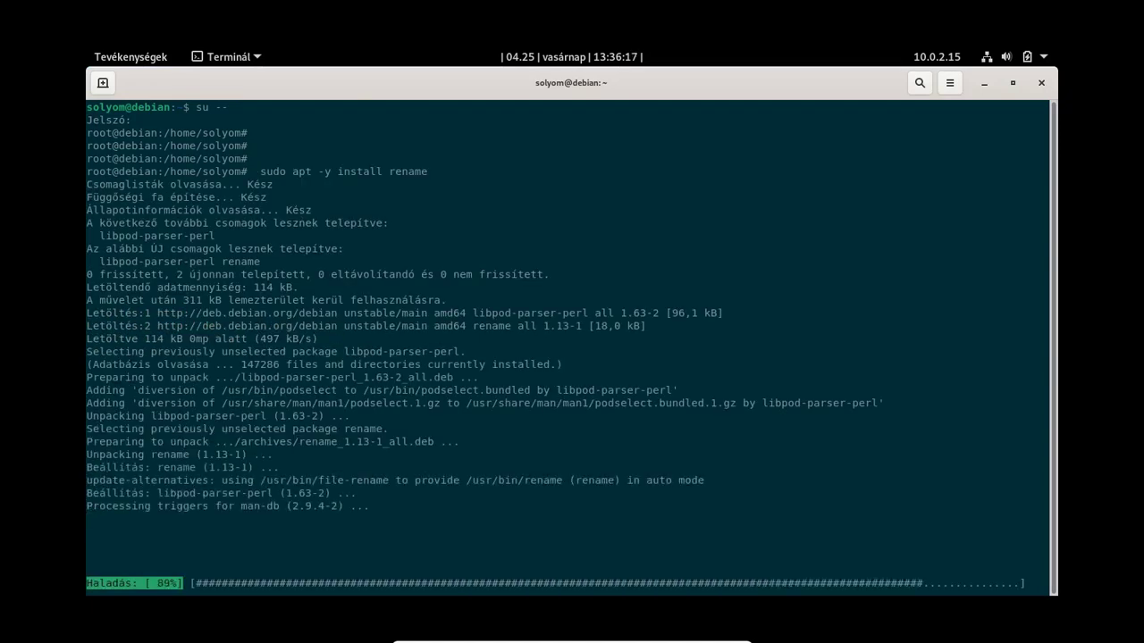
# Switch back to the text editor and copy the "sudo apt -y install xclip" line at the end of xcli.
pyautogui.hotkey('alt', 'Tab')
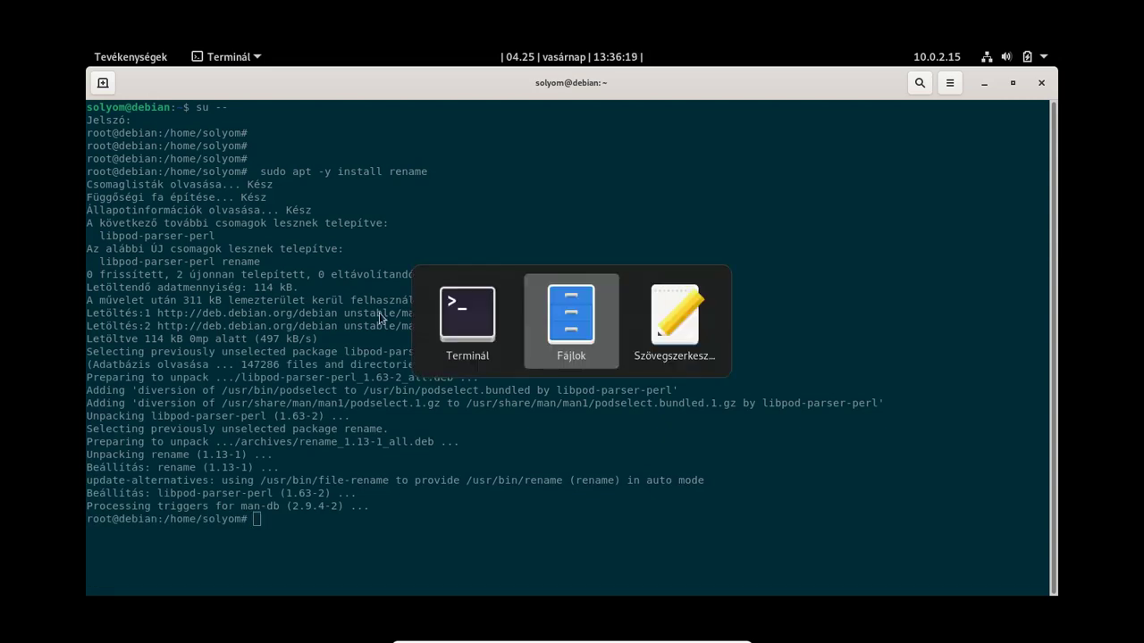
pyautogui.hotkey('alt', 'Tab')
pyautogui.press('Up')
pyautogui.press('Up')
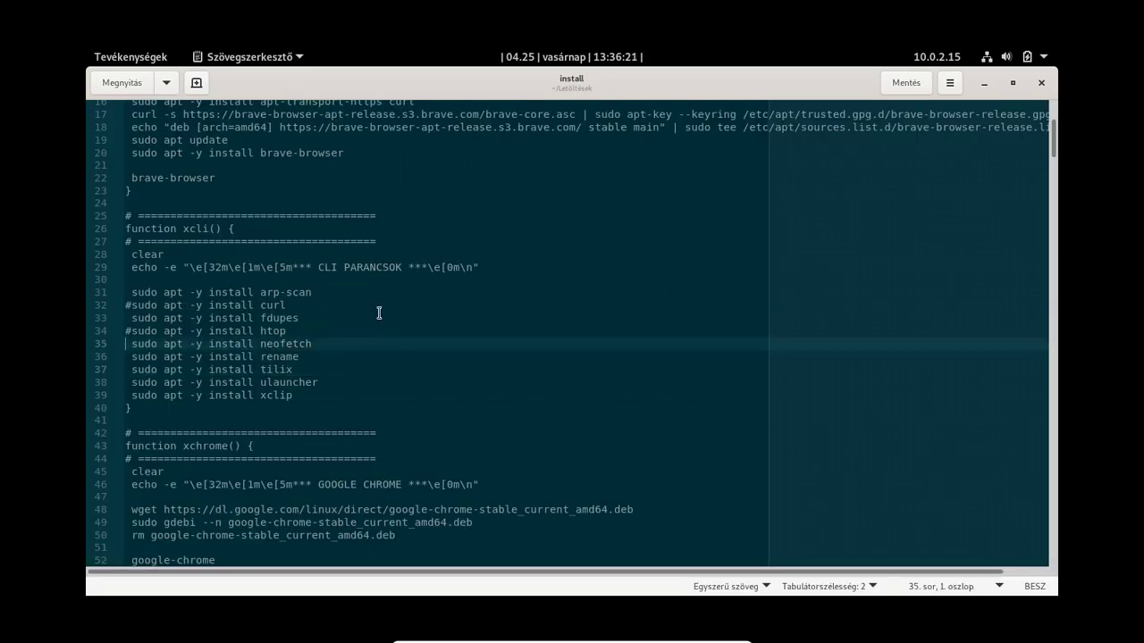
pyautogui.press('Down')
pyautogui.press('Down')
pyautogui.press('Down')
pyautogui.press('Down')
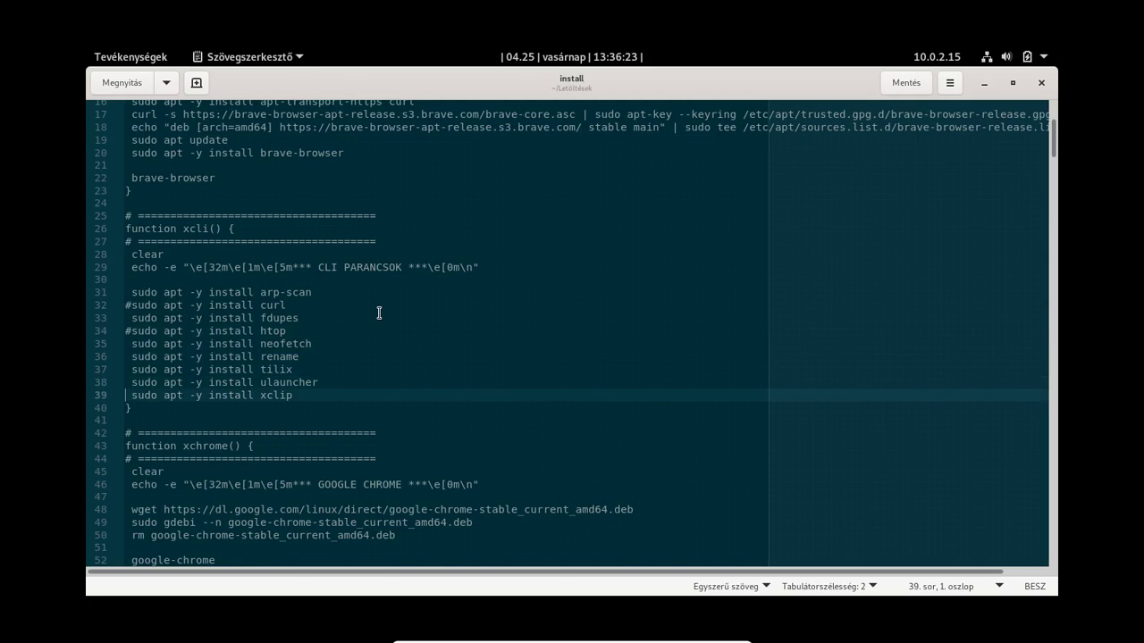
pyautogui.hotkey('shift', 'Down')
pyautogui.hotkey('ctrl', 'c')
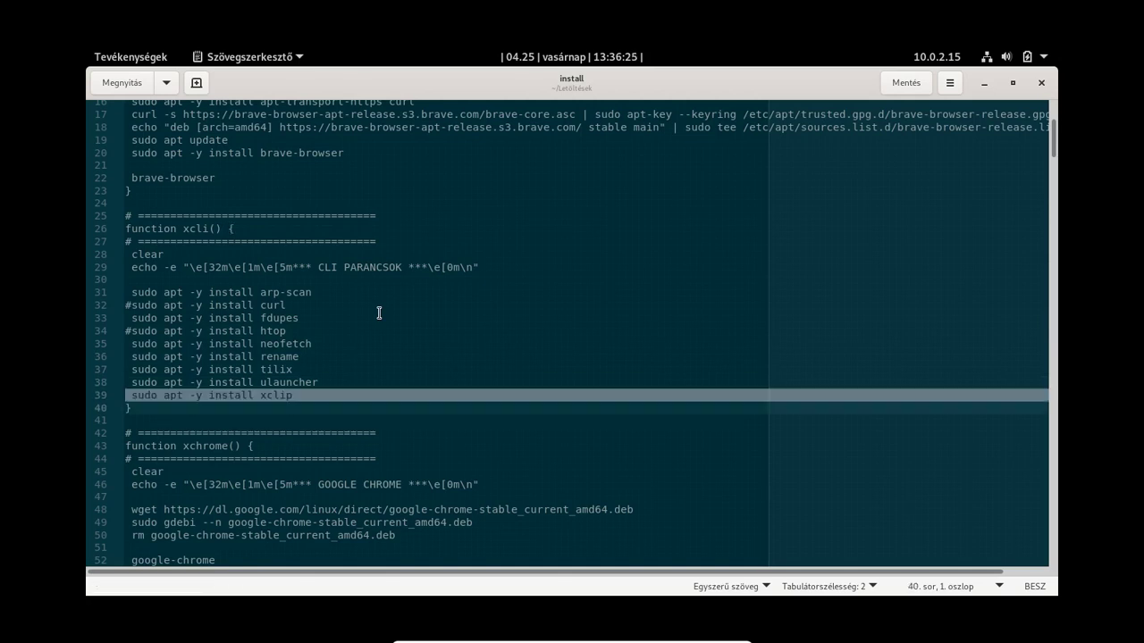
# Switch to the Terminal and run the copied command sudo apt -y install xclip at the root prompt.
pyautogui.hotkey('alt', 'Tab')
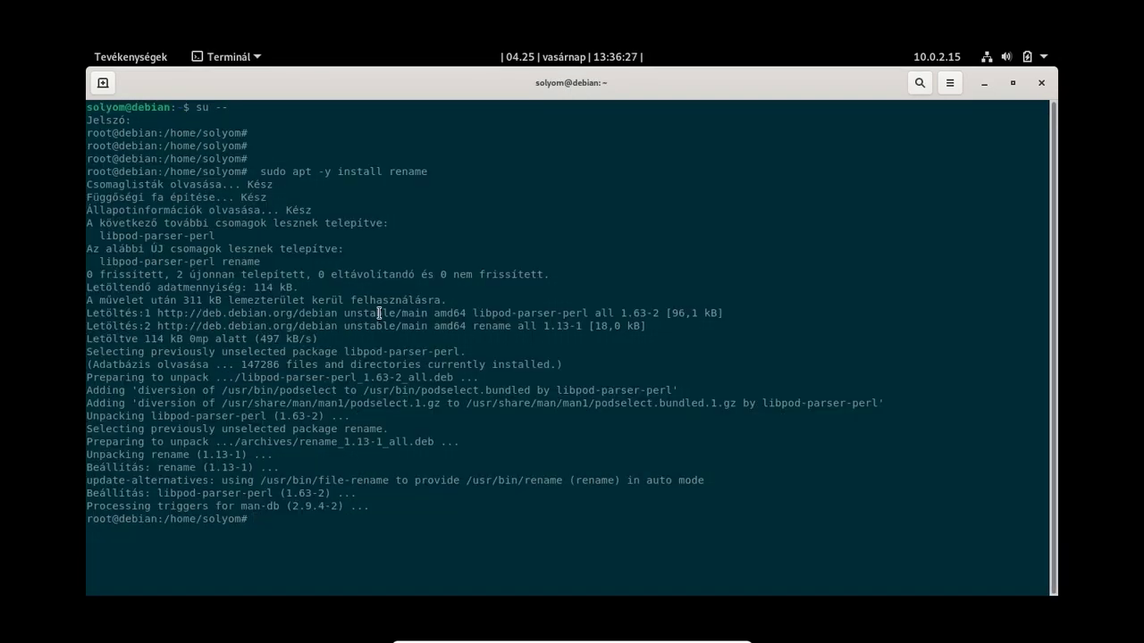
pyautogui.hotkey('ctrl', 'shift', 'v')
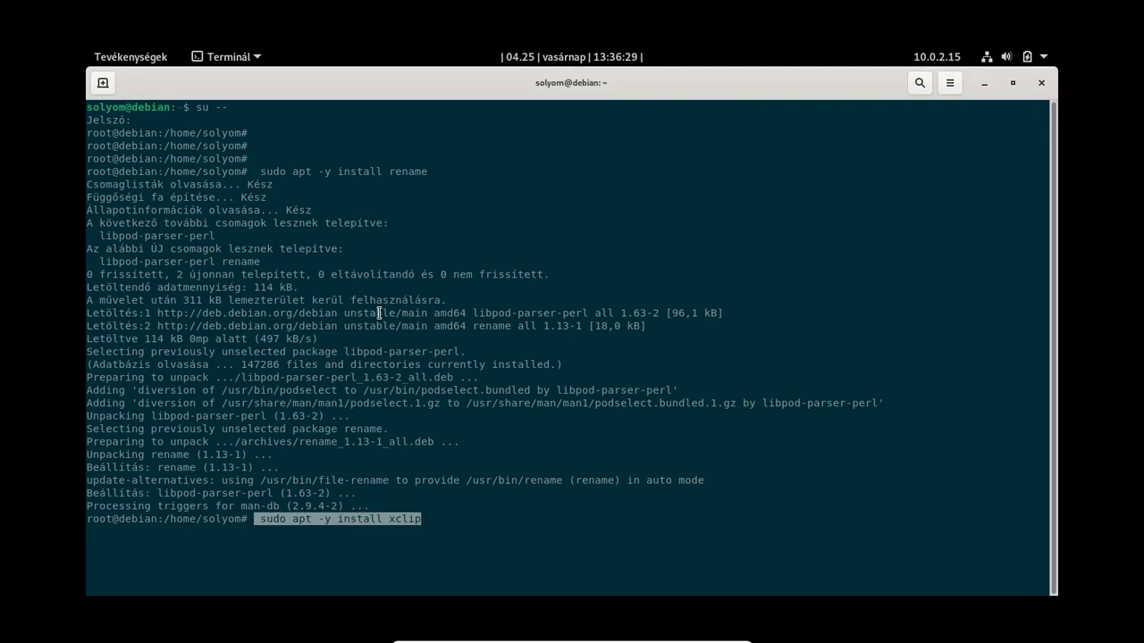
pyautogui.press('Return')
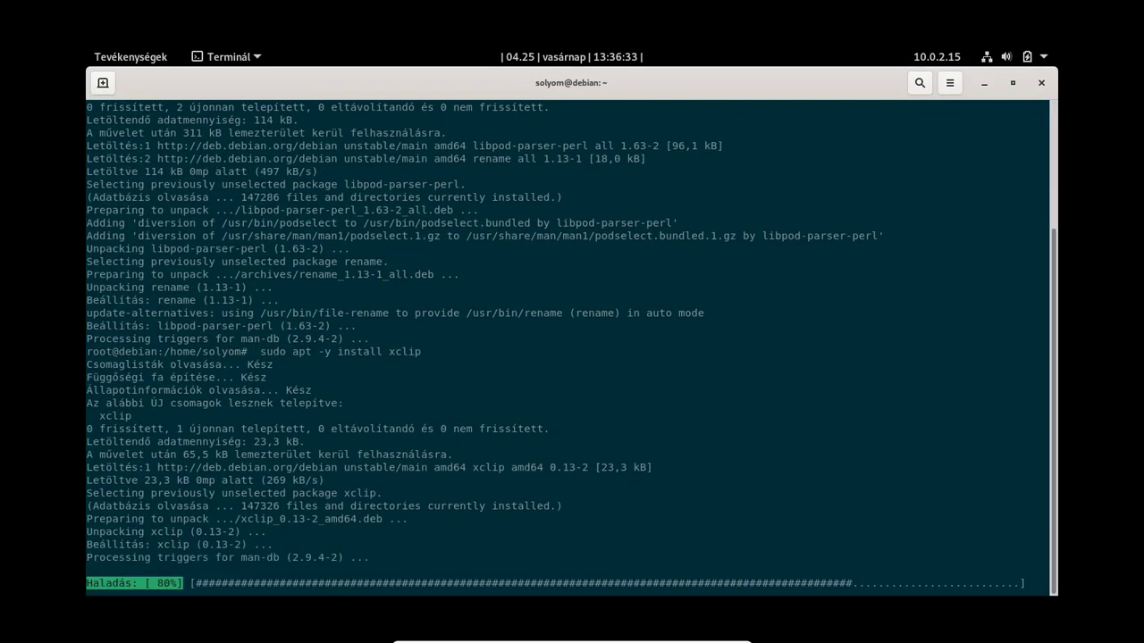
# Switch back to the install script in the text editor and review the xchrome, xdesktops and xdevelopment functions.
pyautogui.hotkey('alt', 'Tab')
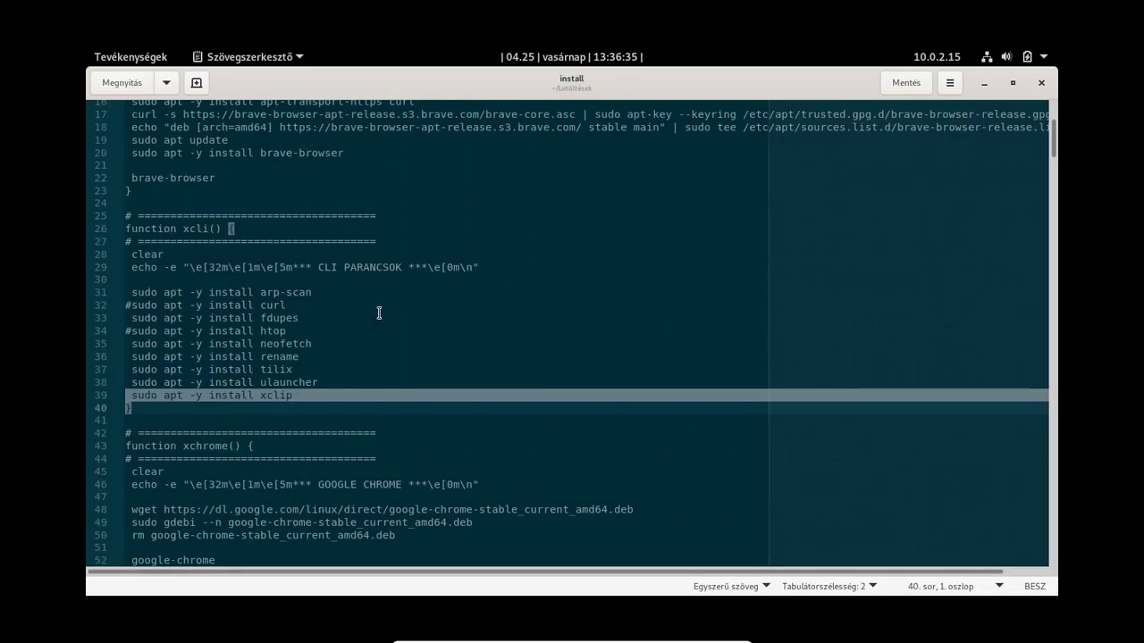
pyautogui.press('Down')
pyautogui.press('Down')
pyautogui.press('Down')
pyautogui.press('Down')
pyautogui.press('Down')
pyautogui.press('Down')
pyautogui.press('Down')
pyautogui.press('Down')
pyautogui.press('Down')
pyautogui.press('Down')
pyautogui.press('Down')
pyautogui.press('Down')
pyautogui.press('Down')
pyautogui.press('Down')
pyautogui.press('Down')
pyautogui.press('Down')
pyautogui.press('Down')
pyautogui.press('Down')
pyautogui.press('Down')
pyautogui.press('Down')
pyautogui.press('Down')
pyautogui.press('Down')
pyautogui.press('Down')
pyautogui.press('Down')
pyautogui.press('Down')
pyautogui.press('Down')
pyautogui.press('Down')
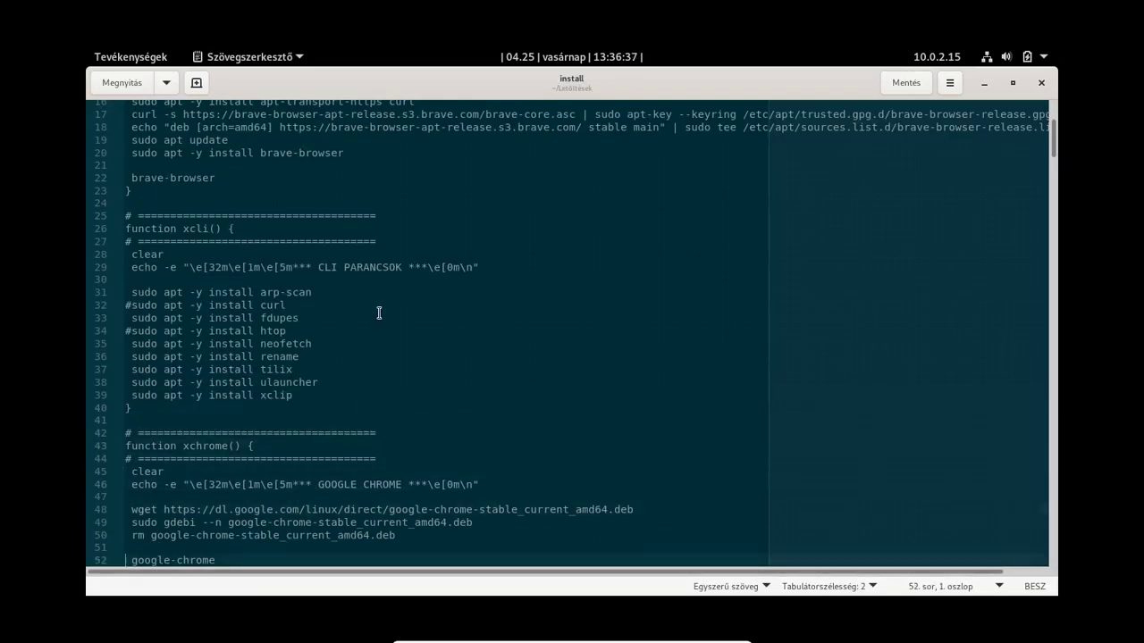
pyautogui.press('Up')
pyautogui.press('Up')
pyautogui.press('Up')
pyautogui.press('Up')
pyautogui.press('Up')
pyautogui.press('Up')
pyautogui.press('Up')
pyautogui.press('Up')
pyautogui.press('Up')
pyautogui.press('Up')
pyautogui.press('Up')
pyautogui.press('Up')
pyautogui.press('Up')
pyautogui.press('Up')
pyautogui.press('Up')
pyautogui.press('Up')
pyautogui.press('Up')
pyautogui.press('Up')
pyautogui.press('Up')
pyautogui.press('Up')
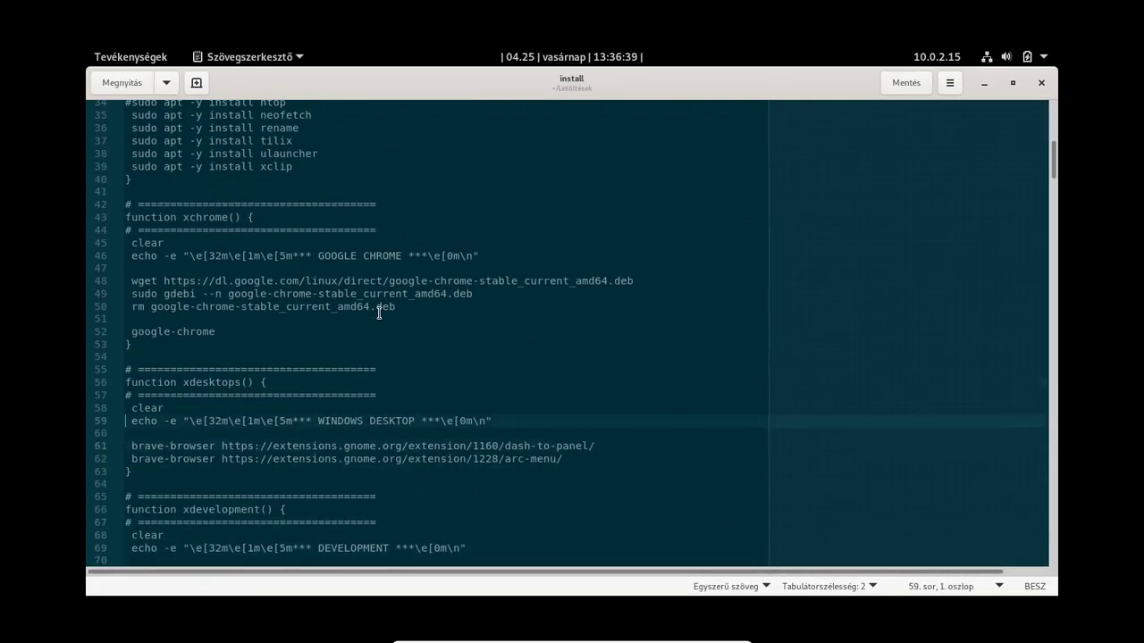
pyautogui.press('Down')
pyautogui.press('Down')
pyautogui.press('Down')
pyautogui.press('Down')
pyautogui.press('Down')
pyautogui.press('Down')
pyautogui.press('Down')
pyautogui.press('Down')
pyautogui.press('Down')
pyautogui.press('Down')
pyautogui.press('Down')
pyautogui.press('Down')
pyautogui.press('Down')
pyautogui.press('Down')
pyautogui.press('Down')
pyautogui.press('Down')
pyautogui.press('Down')
pyautogui.press('Down')
pyautogui.press('Down')
pyautogui.press('Down')
pyautogui.press('Down')
pyautogui.press('Down')
pyautogui.press('Down')
pyautogui.press('Down')
pyautogui.press('Down')
pyautogui.press('Down')
pyautogui.press('Down')
pyautogui.press('Down')
pyautogui.press('Down')
pyautogui.press('Down')
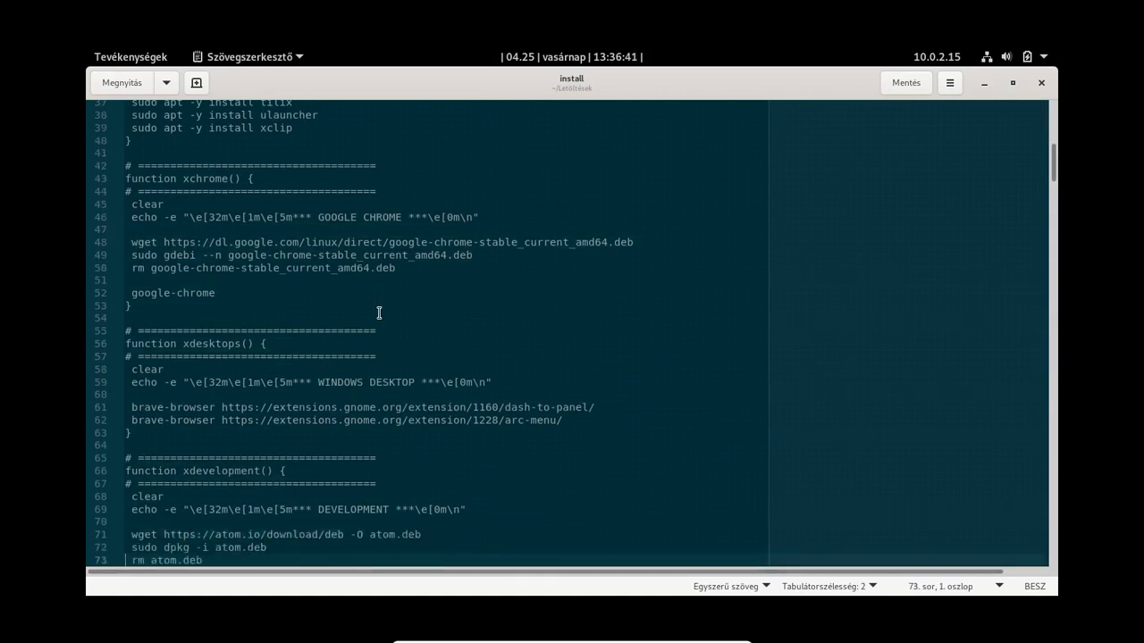
# Examine the xeraseapps function of the install script and its list of apt purge commands.
pyautogui.press('Down')
pyautogui.press('Down')
pyautogui.press('Down')
pyautogui.press('Down')
pyautogui.press('Down')
pyautogui.press('Down')
pyautogui.press('Down')
pyautogui.press('Down')
pyautogui.press('Down')
pyautogui.press('Down')
pyautogui.press('Down')
pyautogui.press('Down')
pyautogui.press('Down')
pyautogui.press('Down')
pyautogui.press('Down')
pyautogui.press('Down')
pyautogui.press('Down')
pyautogui.press('Down')
pyautogui.press('Down')
pyautogui.press('Down')
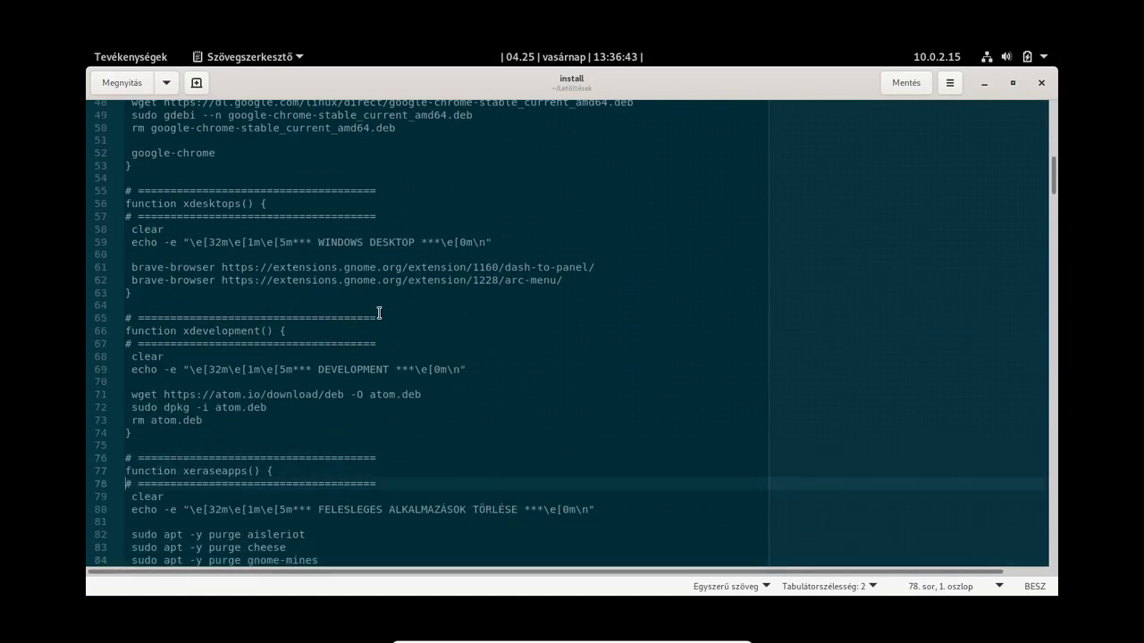
pyautogui.press('Up')
pyautogui.press('Up')
pyautogui.press('Up')
pyautogui.press('Up')
pyautogui.press('Up')
pyautogui.press('Up')
pyautogui.press('Up')
pyautogui.press('Up')
pyautogui.press('Up')
pyautogui.press('Up')
pyautogui.press('Up')
pyautogui.press('Up')
pyautogui.press('Up')
pyautogui.press('Up')
pyautogui.press('Up')
pyautogui.press('Up')
pyautogui.press('Up')
pyautogui.press('Up')
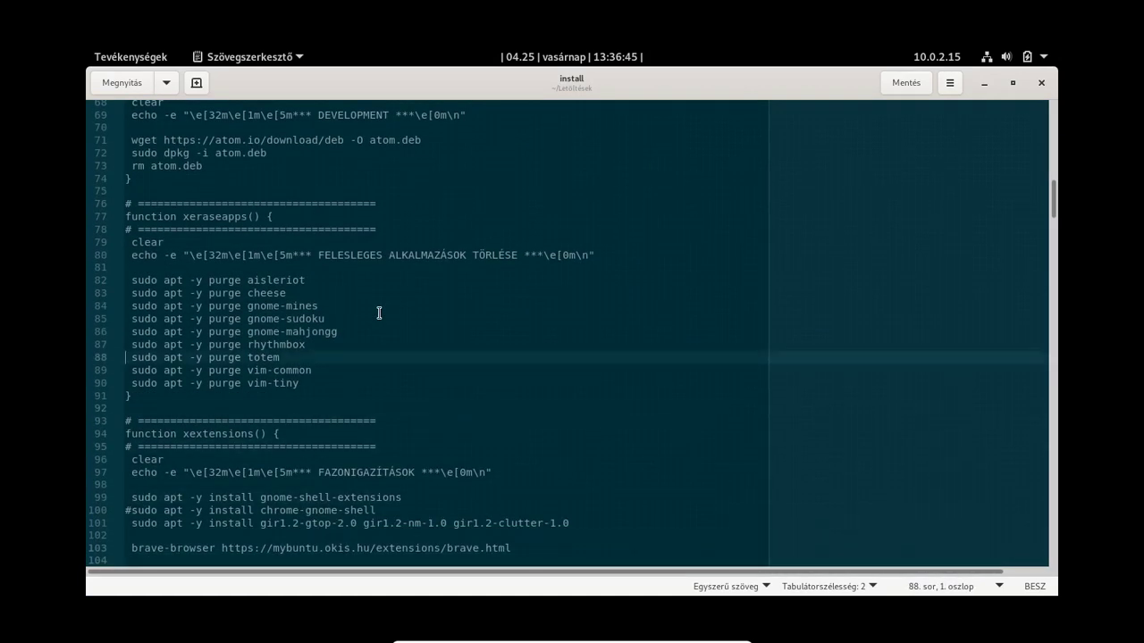
pyautogui.press('Up')
pyautogui.press('Up')
pyautogui.press('Up')
pyautogui.press('Up')
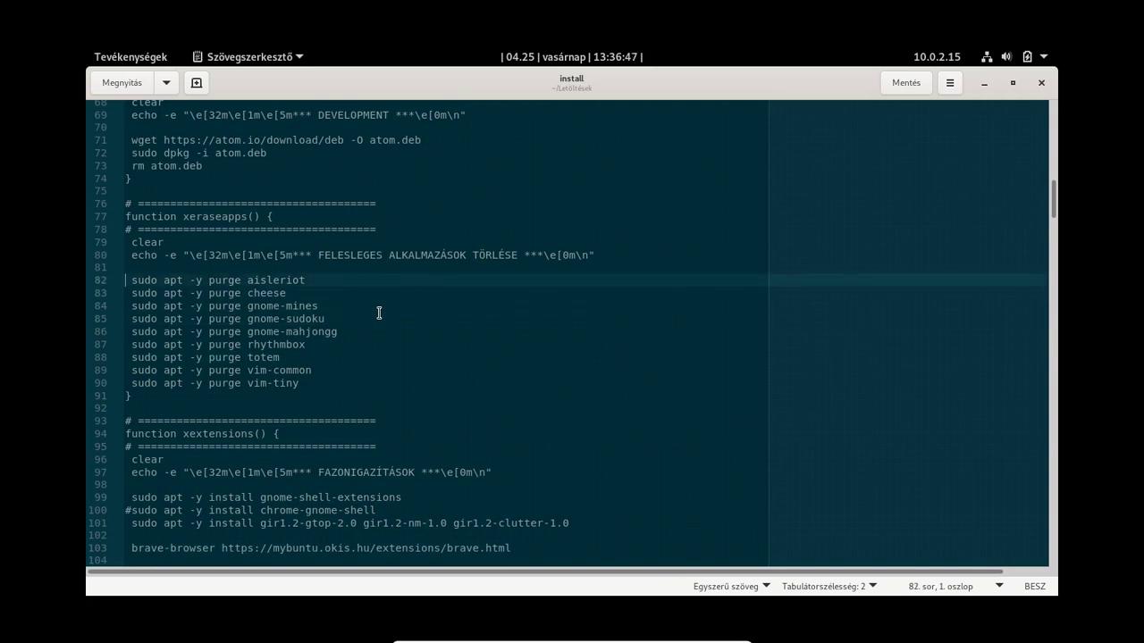
# Examine the xextensions function, from its GNOME shell extension install commands to the dconf download and load commands.
pyautogui.press('Down')
pyautogui.press('Down')
pyautogui.press('Down')
pyautogui.press('Down')
pyautogui.press('Down')
pyautogui.press('Down')
pyautogui.press('Down')
pyautogui.press('Down')
pyautogui.press('Down')
pyautogui.press('Down')
pyautogui.press('Down')
pyautogui.press('Down')
pyautogui.press('Down')
pyautogui.press('Down')
pyautogui.press('Down')
pyautogui.press('Down')
pyautogui.press('Down')
pyautogui.press('Down')
pyautogui.press('Down')
pyautogui.press('Down')
pyautogui.press('Down')
pyautogui.press('Down')
pyautogui.press('Down')
pyautogui.press('Down')
pyautogui.press('Down')
pyautogui.press('Down')
pyautogui.press('Down')
pyautogui.press('Down')
pyautogui.press('Down')
pyautogui.press('Down')
pyautogui.press('Down')
pyautogui.press('Down')
pyautogui.press('Down')
pyautogui.press('Down')
pyautogui.press('Down')
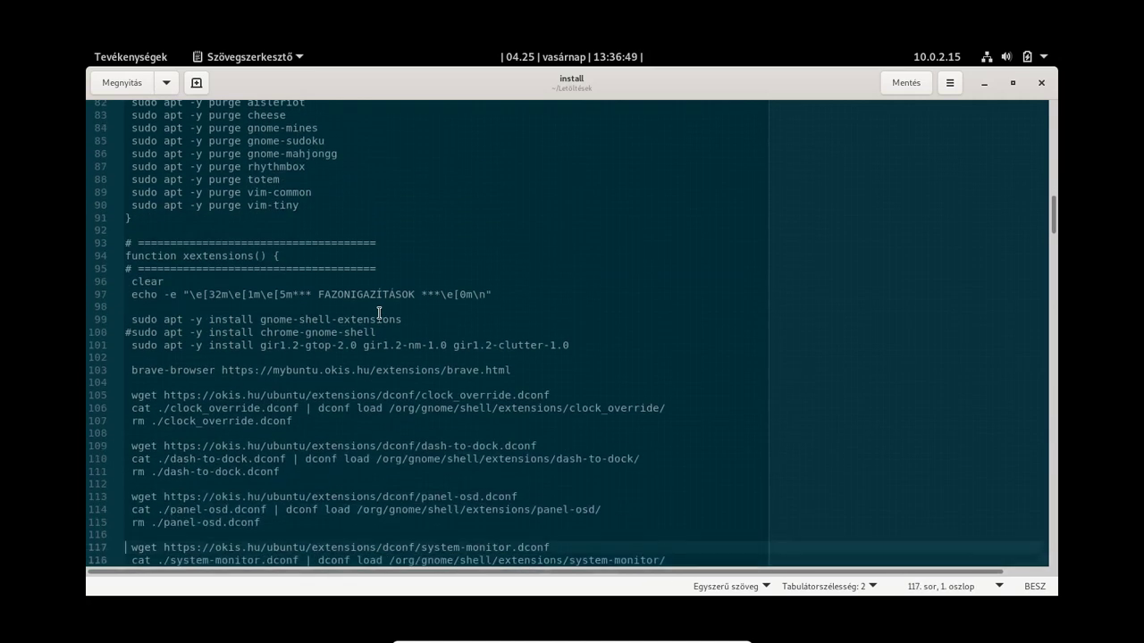
pyautogui.press('Up')
pyautogui.press('Up')
pyautogui.press('Up')
pyautogui.press('Up')
pyautogui.press('Up')
pyautogui.press('Up')
pyautogui.press('Up')
pyautogui.press('Up')
pyautogui.press('Up')
pyautogui.press('Up')
pyautogui.press('Up')
pyautogui.press('Up')
pyautogui.press('Up')
pyautogui.press('Up')
pyautogui.press('Up')
pyautogui.press('Up')
pyautogui.press('Up')
pyautogui.press('Up')
pyautogui.press('Up')
pyautogui.press('Up')
pyautogui.press('Up')
pyautogui.press('Down')
pyautogui.press('Down')
pyautogui.press('Down')
pyautogui.press('Down')
pyautogui.press('Down')
pyautogui.press('Down')
pyautogui.press('Down')
pyautogui.press('Down')
pyautogui.press('Down')
pyautogui.press('Down')
pyautogui.press('Down')
pyautogui.press('Down')
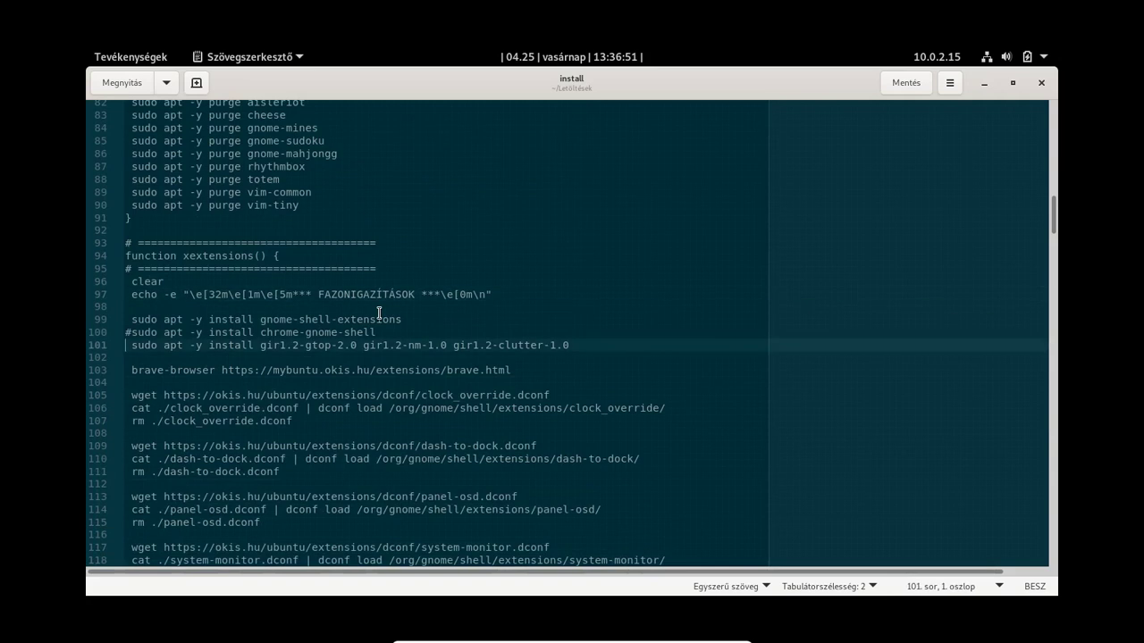
pyautogui.press('Up')
pyautogui.press('Up')
pyautogui.press('Up')
pyautogui.press('Up')
pyautogui.press('Up')
pyautogui.press('Up')
pyautogui.press('Up')
pyautogui.press('Up')
pyautogui.press('Up')
pyautogui.press('Up')
pyautogui.press('Up')
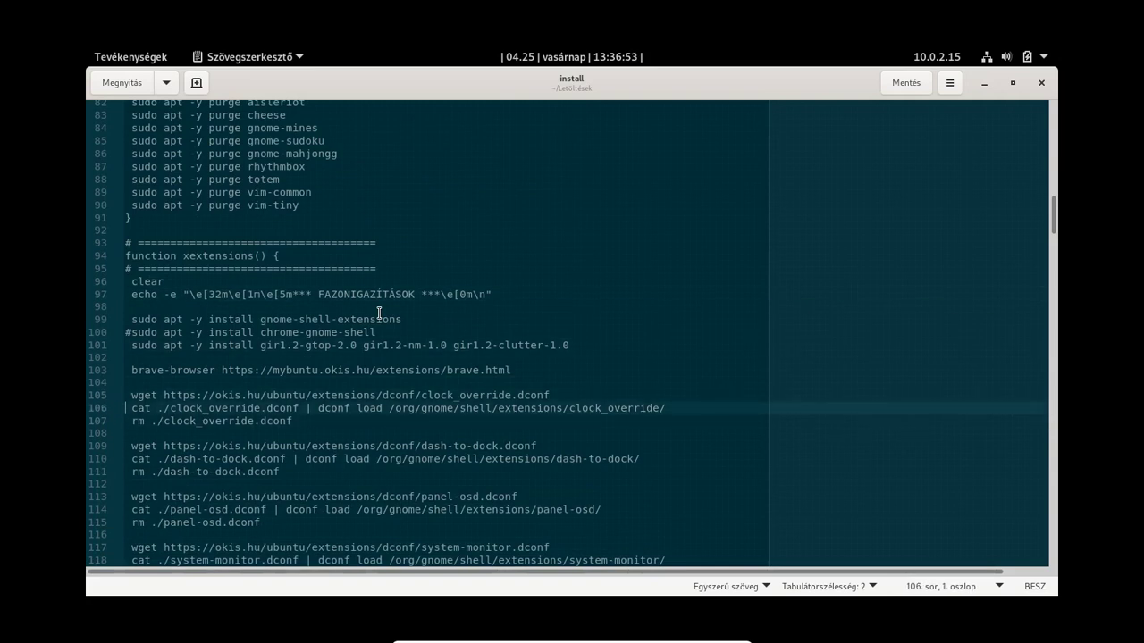
pyautogui.press('Down')
pyautogui.press('Down')
pyautogui.press('Down')
pyautogui.press('Down')
pyautogui.press('Down')
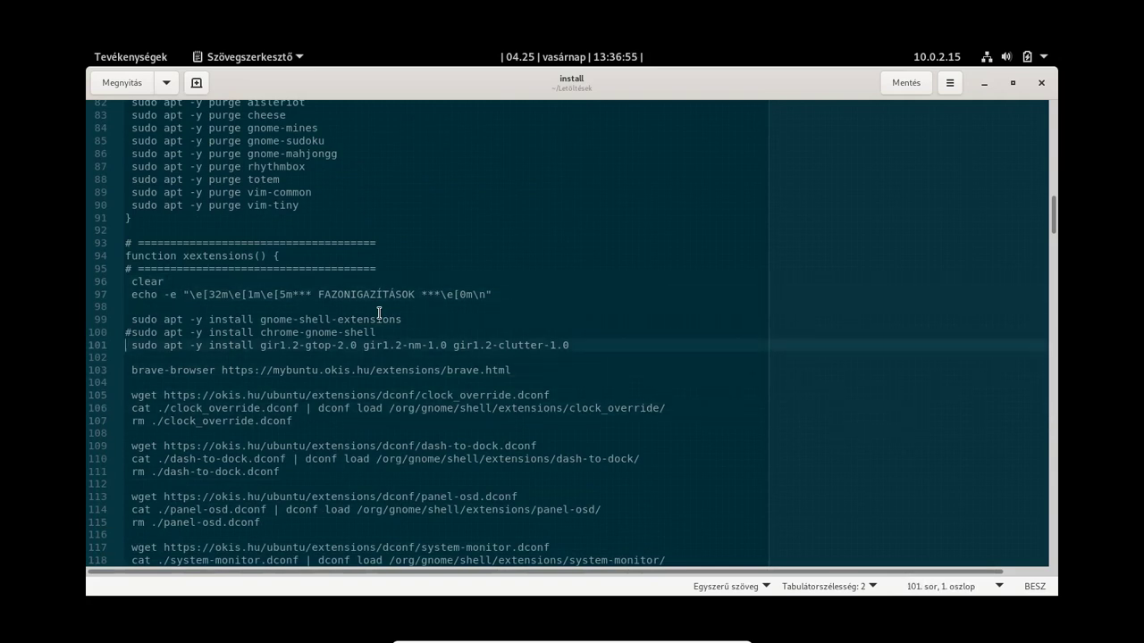
# Copy the "sudo apt -y install gir1.2-gtop-2.0 gir1.2-nm-1.0 gir1.2-clutter-1.0" line in the xextensions function.
pyautogui.press('Up')
pyautogui.press('Up')
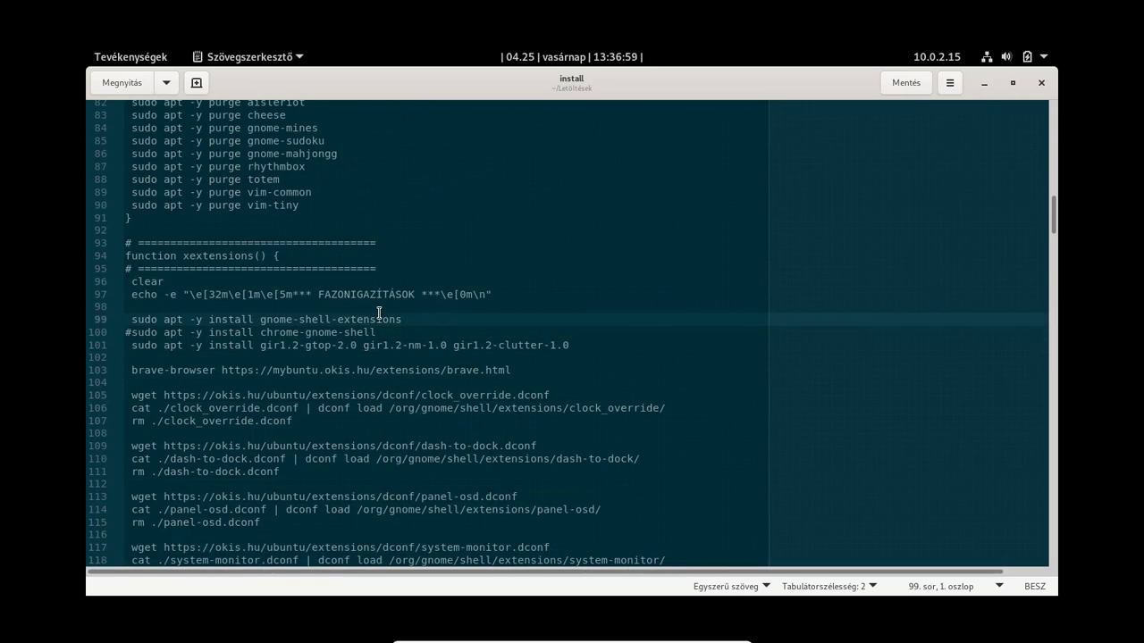
pyautogui.press('Down')
pyautogui.press('Down')
pyautogui.hotkey('shift', 'Down')
pyautogui.hotkey('ctrl', 'c')
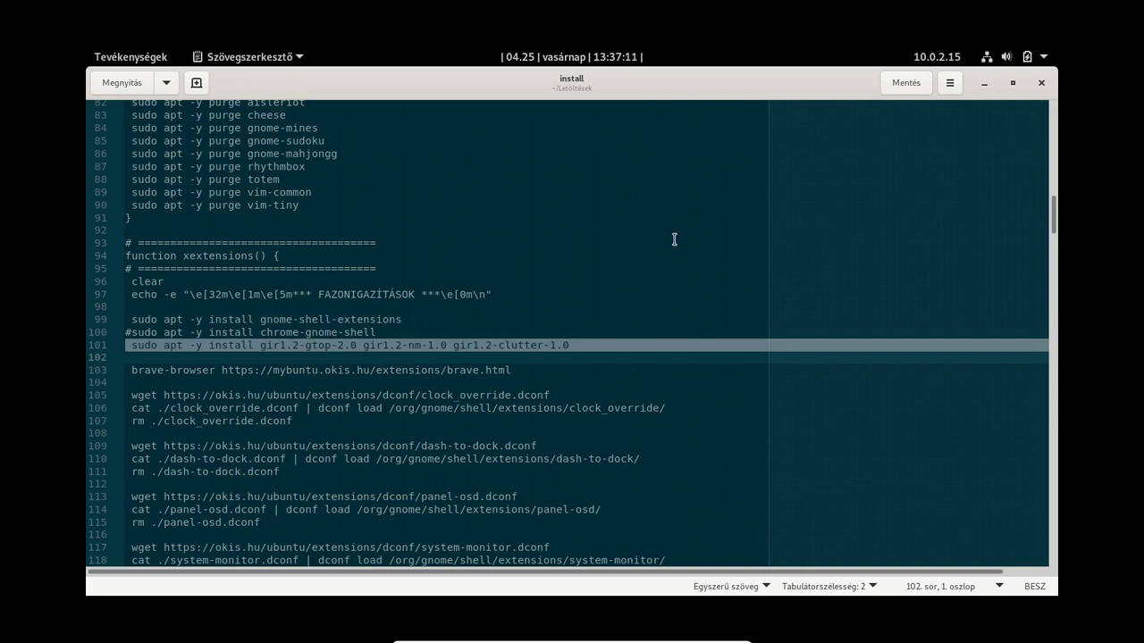
pyautogui.scroll(2, 675, 239)
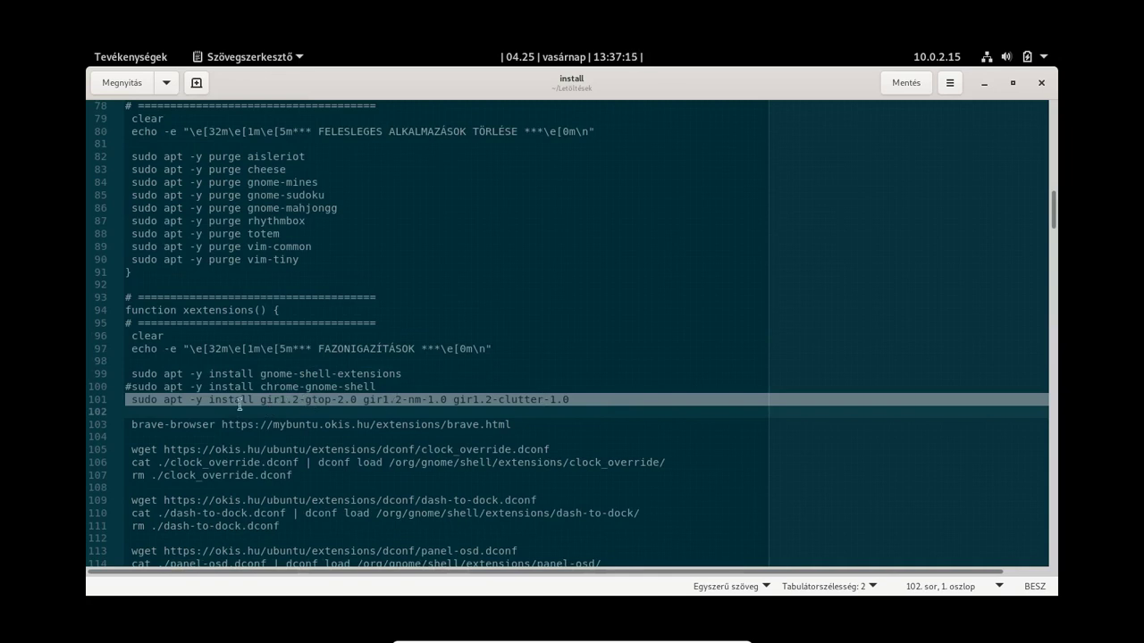
# Switch to the Terminal and run the copied command sudo apt -y install gir1.2-gtop-2.0 gir1.2-nm-1.0 gir1.2-clutter-1.0 at the root prompt.
pyautogui.hotkey('alt', 'Tab')
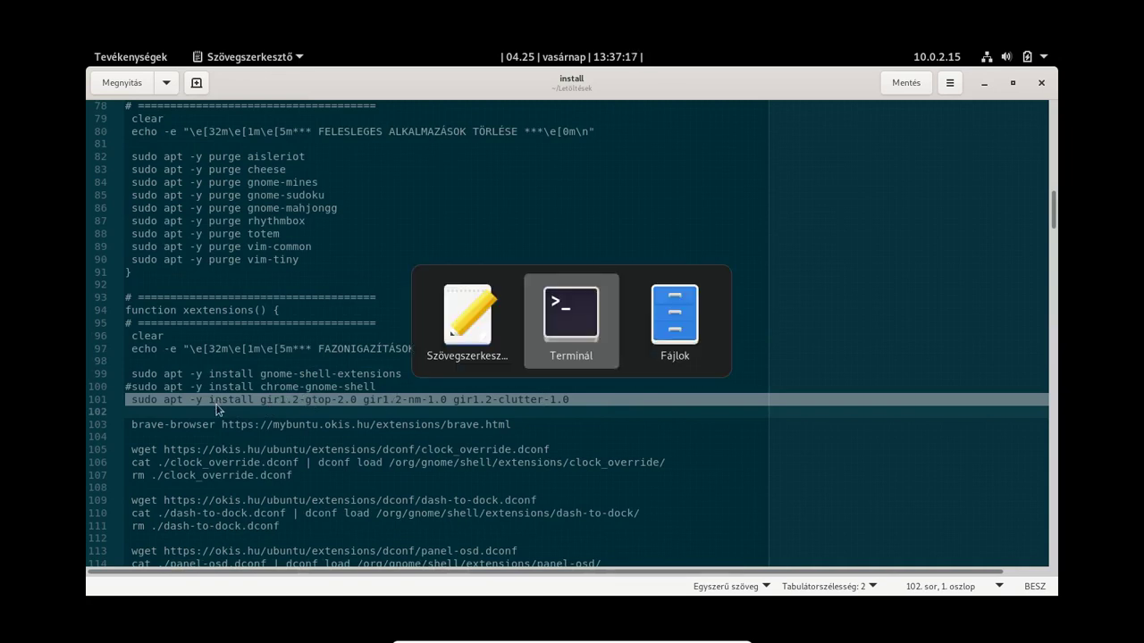
pyautogui.hotkey('ctrl', 'shift', 'v')
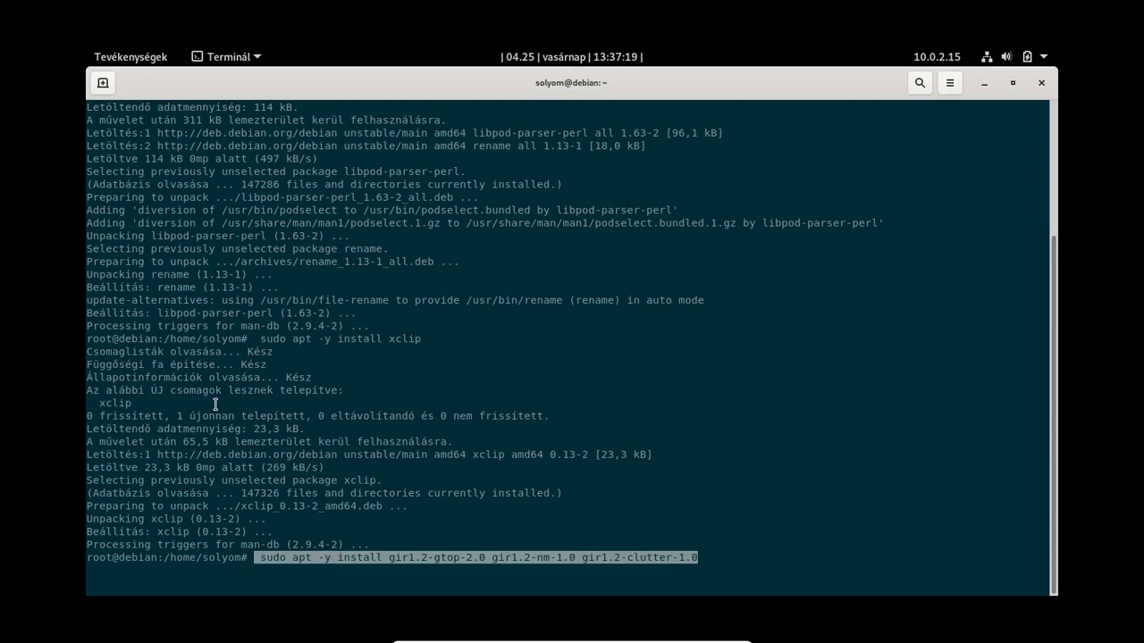
pyautogui.press('Return')
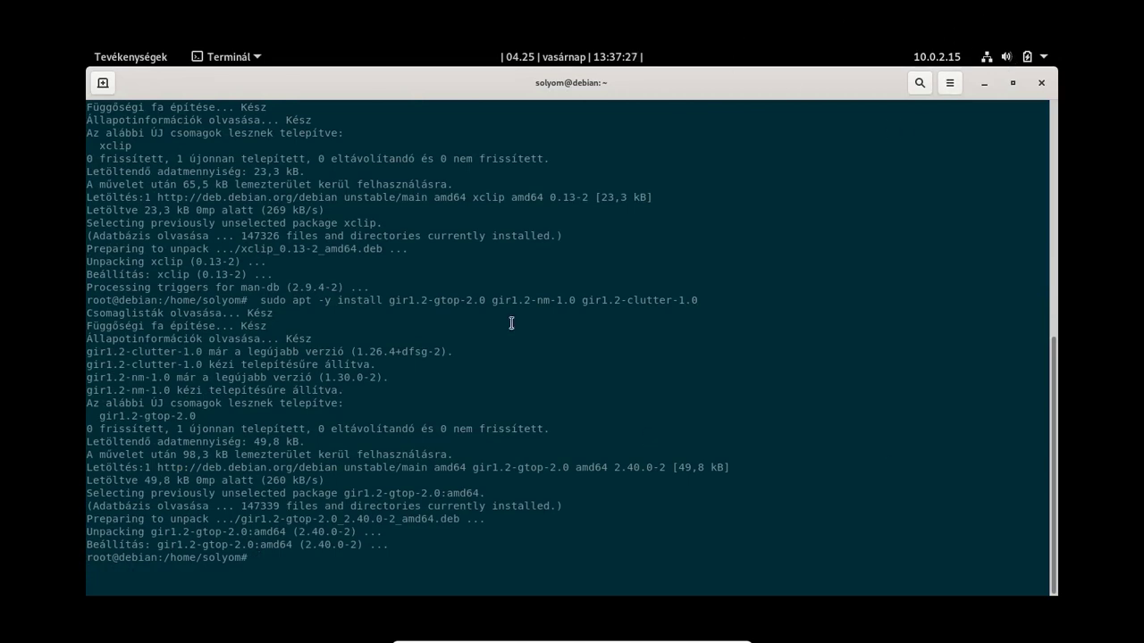
# Switch back to the text editor and examine the rest of the xextensions function, down to the start of xfilehandlers.
pyautogui.hotkey('alt', 'Tab')
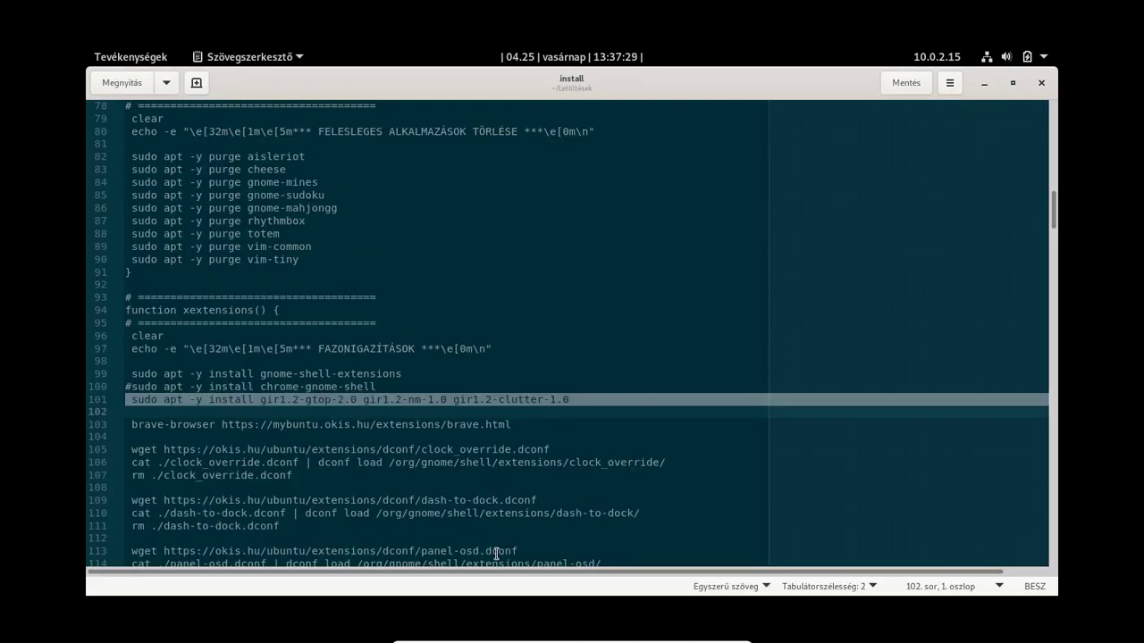
pyautogui.press('Down')
pyautogui.press('Down')
pyautogui.press('Down')
pyautogui.press('Down')
pyautogui.press('Down')
pyautogui.press('Down')
pyautogui.press('Down')
pyautogui.press('Down')
pyautogui.press('Down')
pyautogui.press('Down')
pyautogui.press('Down')
pyautogui.press('Down')
pyautogui.press('Down')
pyautogui.press('Down')
pyautogui.press('Down')
pyautogui.press('Down')
pyautogui.press('Down')
pyautogui.press('Down')
pyautogui.press('Down')
pyautogui.press('Down')
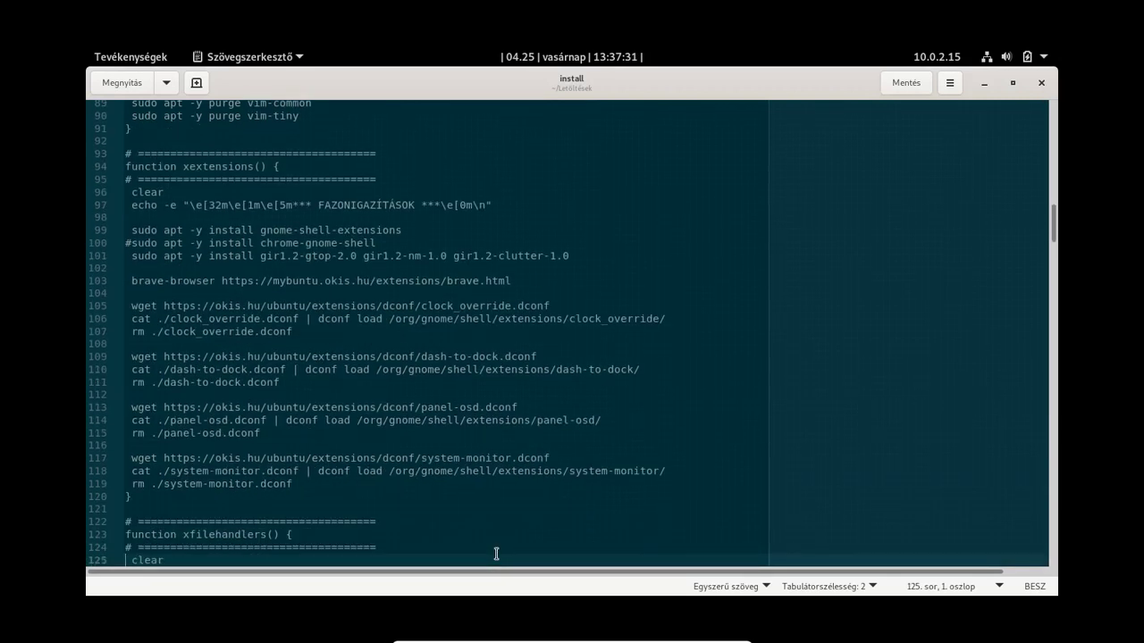
pyautogui.press('Up')
pyautogui.press('Up')
pyautogui.press('Up')
pyautogui.press('Up')
pyautogui.press('Up')
pyautogui.press('Up')
pyautogui.press('Up')
pyautogui.press('Up')
pyautogui.press('Up')
pyautogui.press('Up')
pyautogui.press('Up')
pyautogui.press('Up')
pyautogui.press('Up')
pyautogui.press('Up')
pyautogui.press('Up')
pyautogui.press('Up')
pyautogui.press('Up')
pyautogui.press('Up')
pyautogui.press('Up')
pyautogui.press('Up')
pyautogui.press('Down')
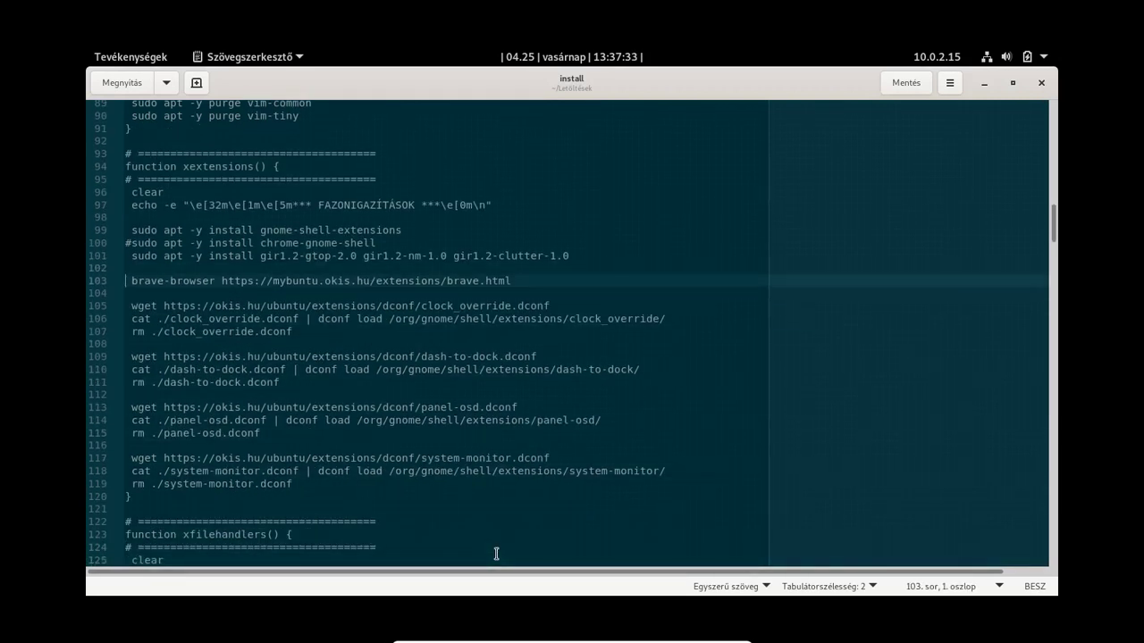
# Highlight brave.html at the end of the brave-browser command in the xextensions function.
pyautogui.hotkey('shift', 'End')
pyautogui.press('End')
pyautogui.hotkey('shift', 'Left')
pyautogui.hotkey('shift', 'Left')
pyautogui.hotkey('shift', 'Left')
pyautogui.hotkey('shift', 'Left')
pyautogui.hotkey('shift', 'Left')
pyautogui.hotkey('shift', 'Left')
pyautogui.hotkey('shift', 'Left')
pyautogui.hotkey('shift', 'Left')
pyautogui.hotkey('shift', 'Left')
pyautogui.hotkey('shift', 'Left')
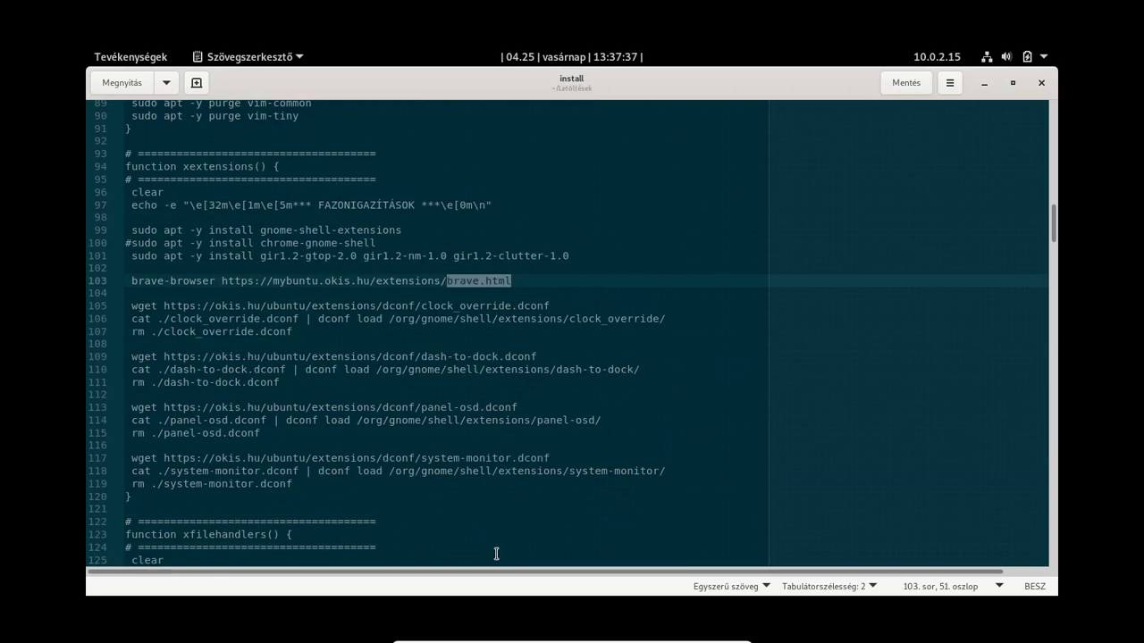
# Examine the wget, dconf load and rm commands for clock_override and dash-to-dock in the xextensions function.
pyautogui.press('Home')
pyautogui.press('Down')
pyautogui.press('Down')
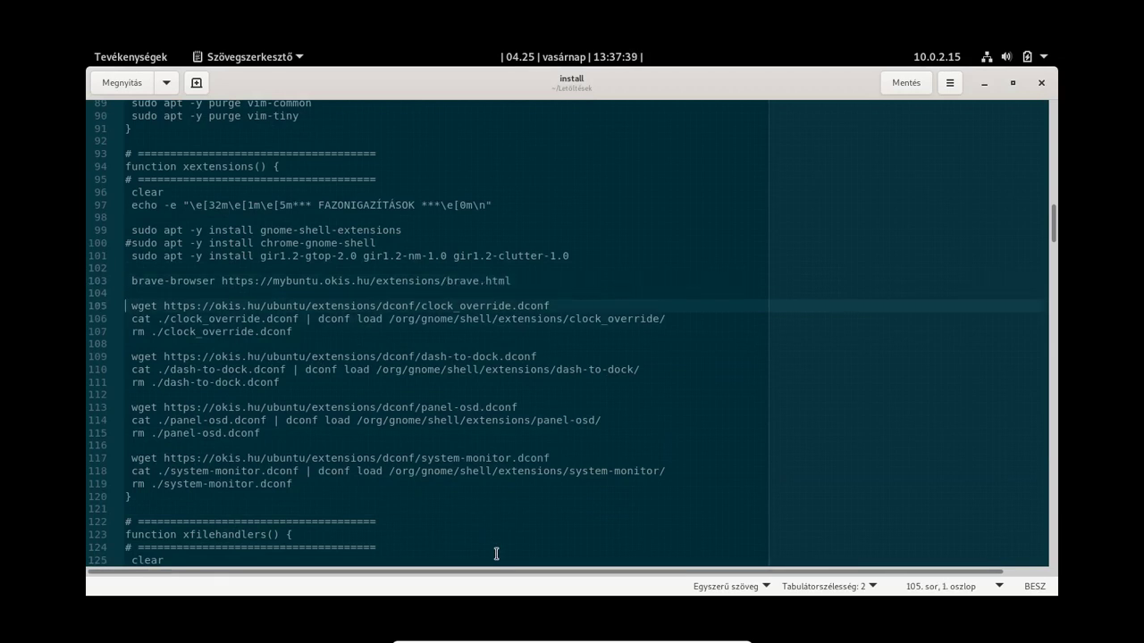
pyautogui.press('Down')
pyautogui.press('Down')
pyautogui.press('Down')
pyautogui.press('Down')
pyautogui.press('Down')
pyautogui.press('Down')
pyautogui.press('Down')
pyautogui.press('Down')
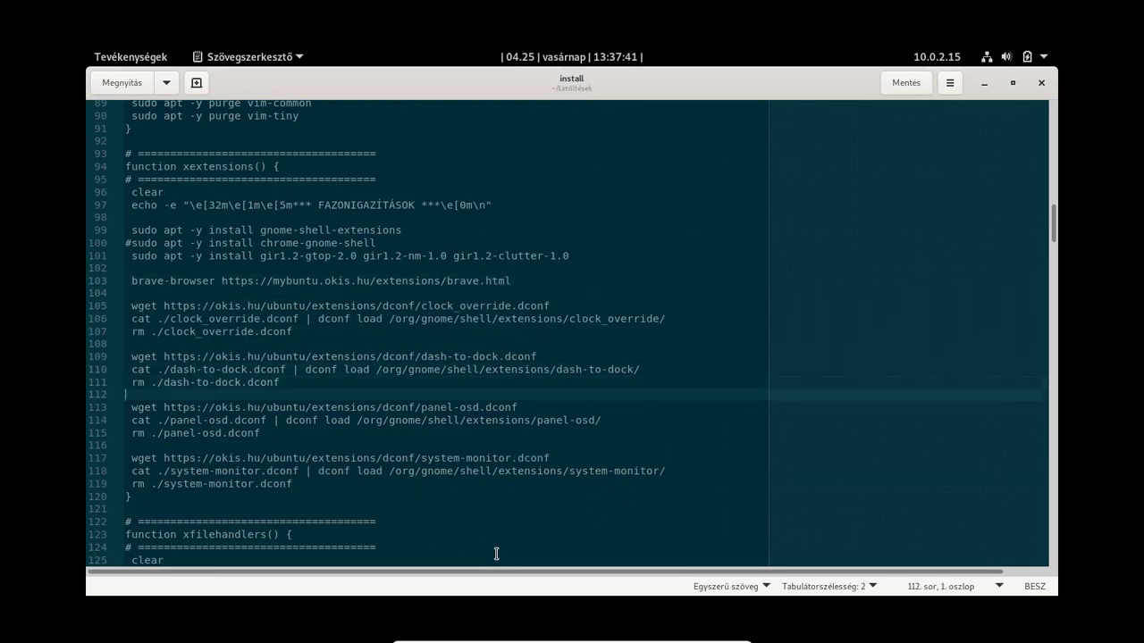
pyautogui.press('Up')
pyautogui.press('Up')
pyautogui.press('Up')
pyautogui.press('Up')
pyautogui.press('Up')
pyautogui.press('Down')
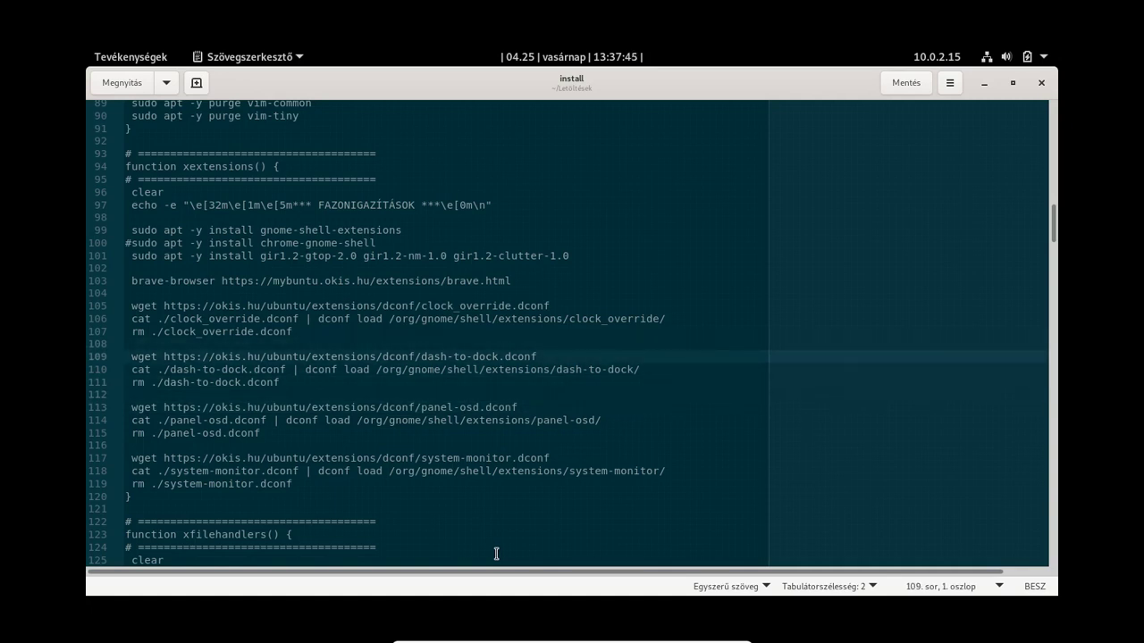
# Minimize the Terminal, text editor and file manager windows to clear the desktop.
pyautogui.hotkey('alt', 'Tab')
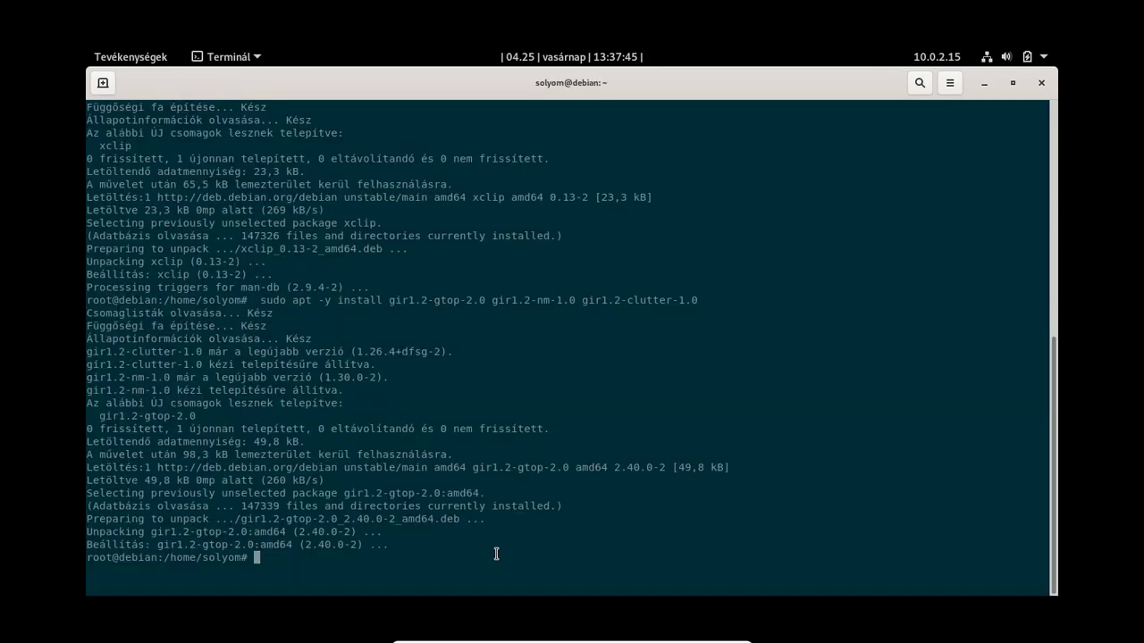
pyautogui.click(984, 85)
pyautogui.click(983, 85)
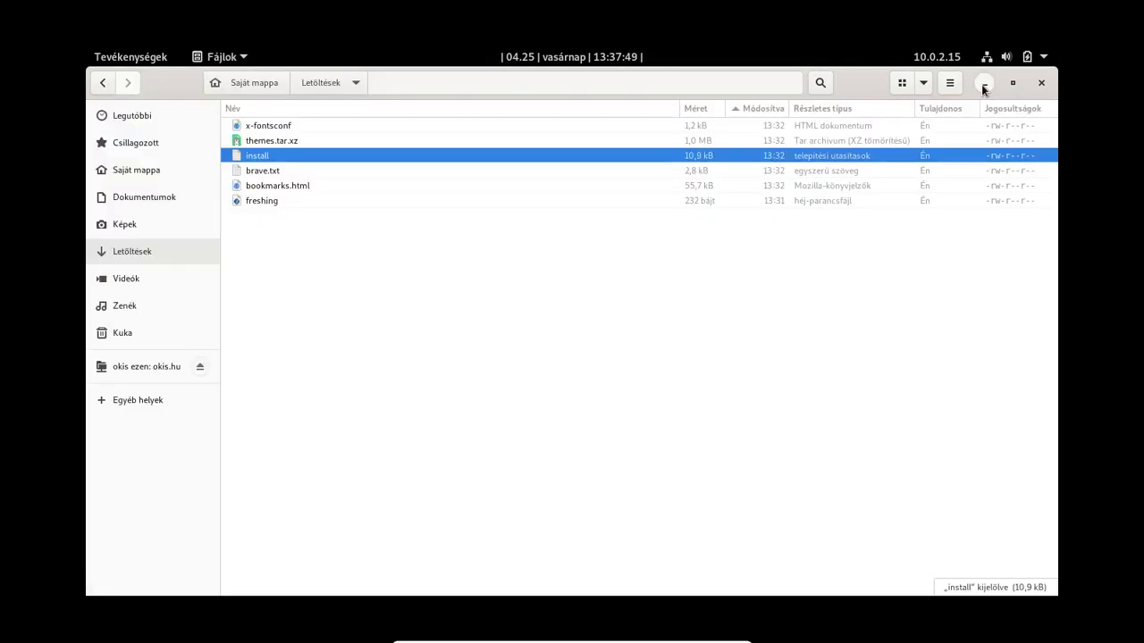
pyautogui.click(982, 84)
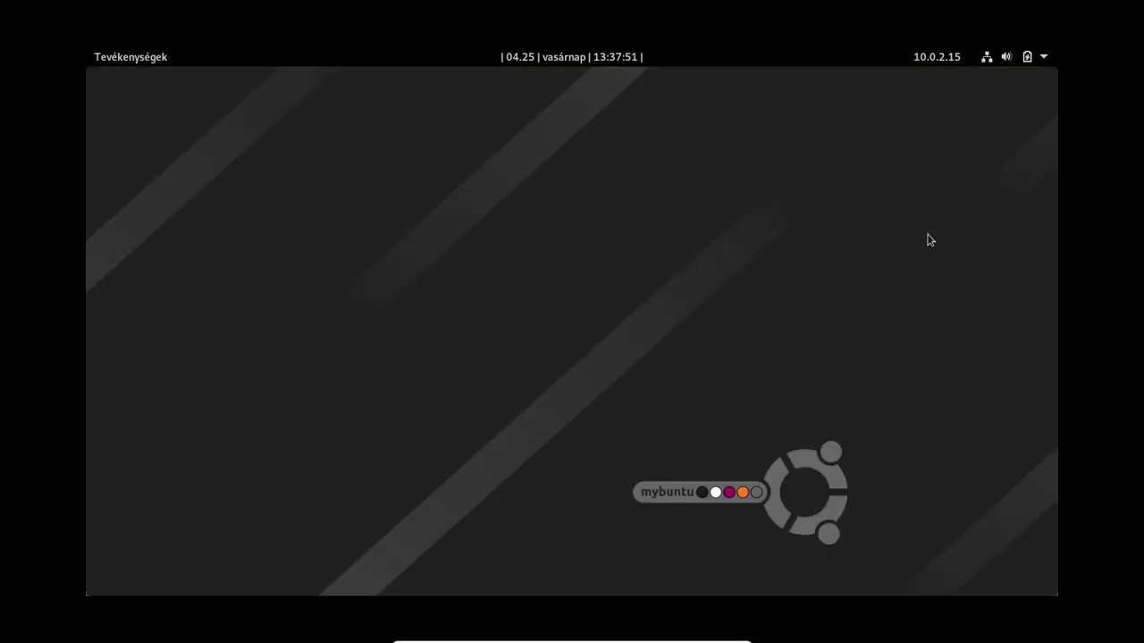
# Switch to Firefox ESR and open the GNOME Shell extensions website.
pyautogui.click(144, 59)
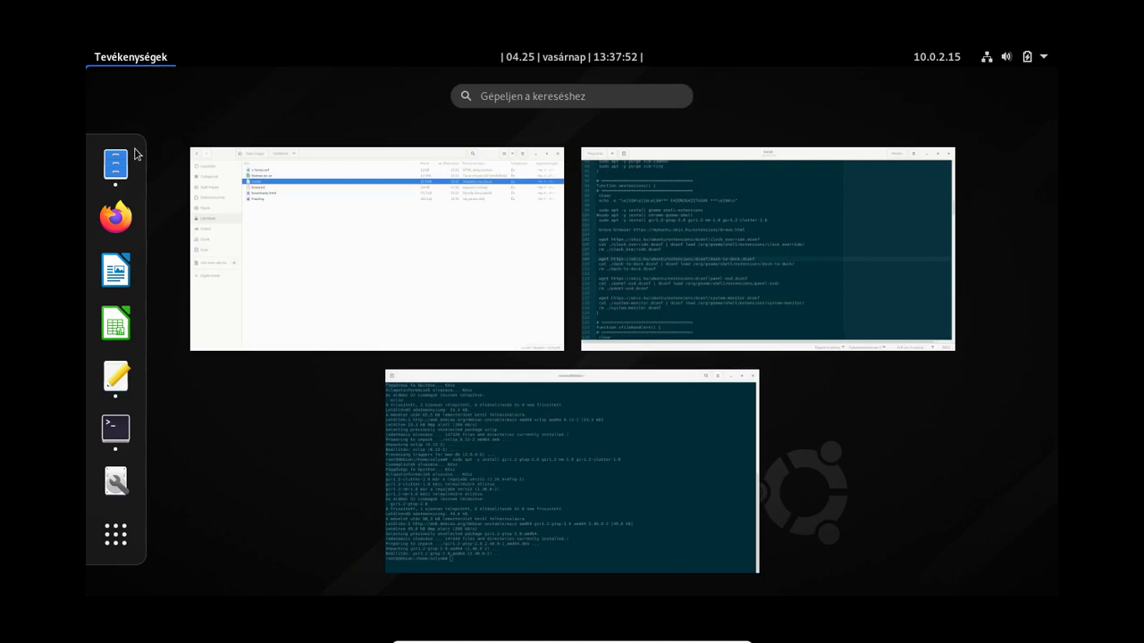
pyautogui.click(113, 217)
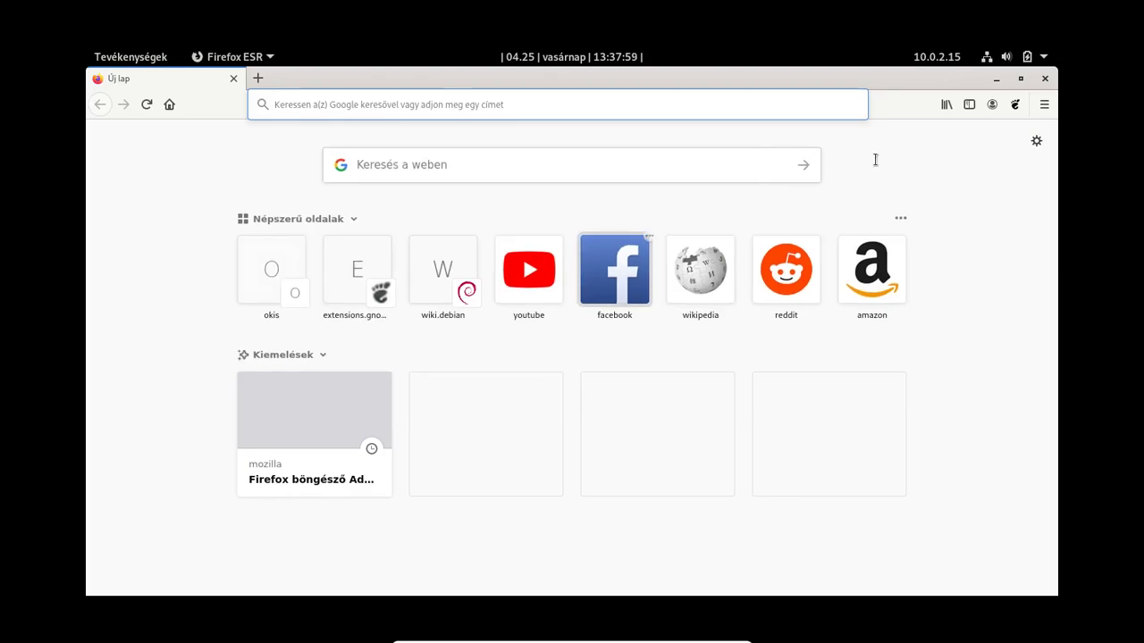
pyautogui.click(1012, 106)
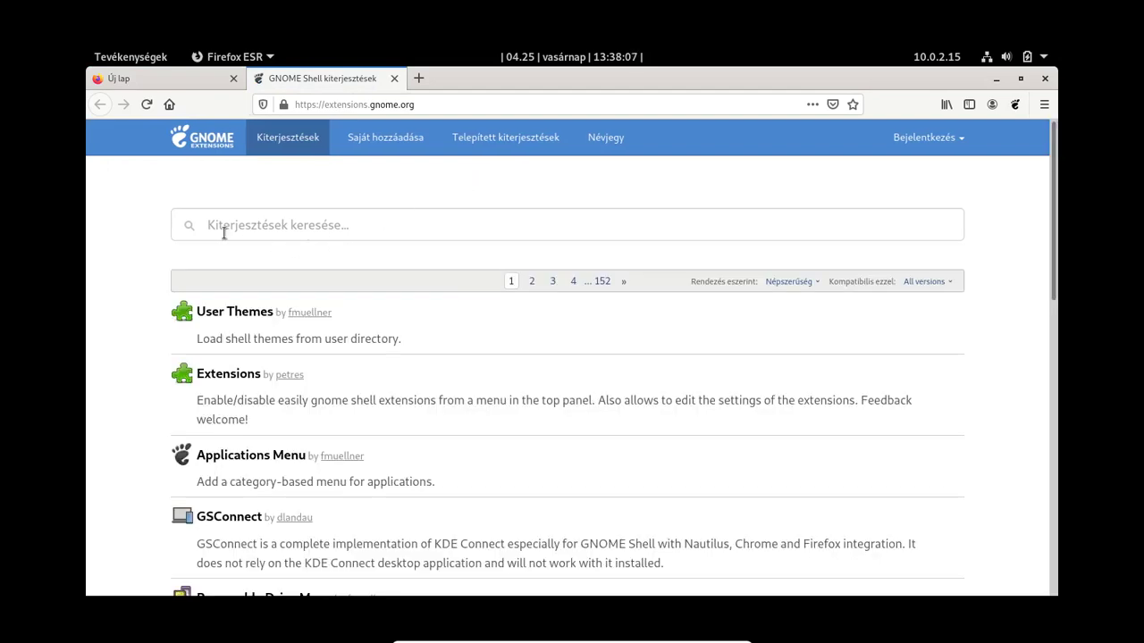
# Search the GNOME extensions site for "dash to dock" and open the Dash to Dock extension page.
pyautogui.click(236, 227)
pyautogui.write('d')
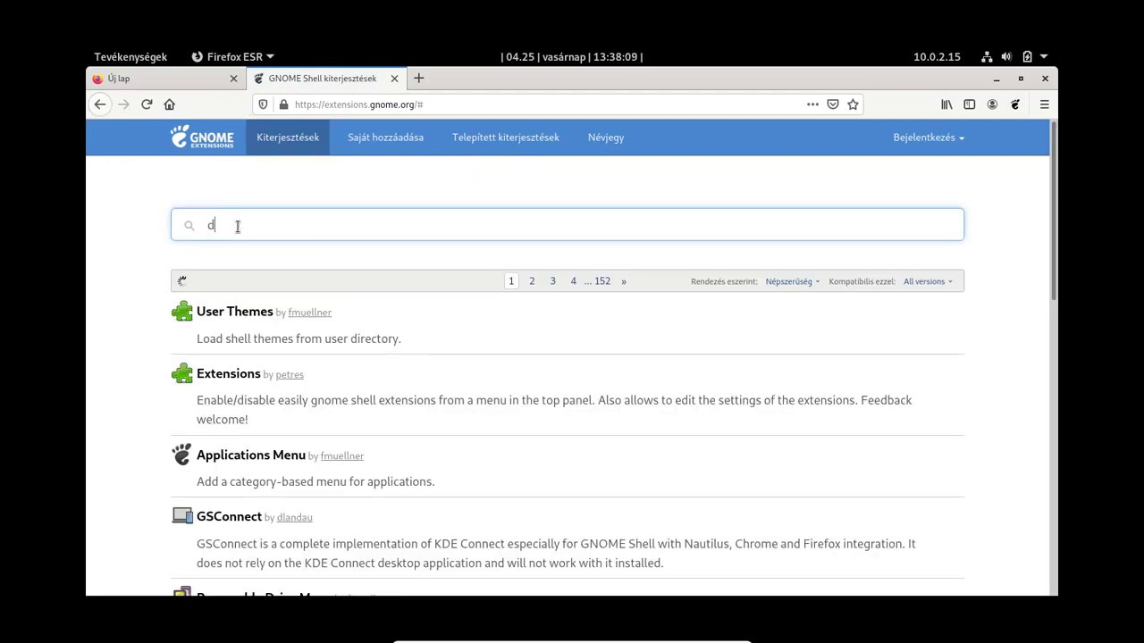
pyautogui.write('ash to dock')
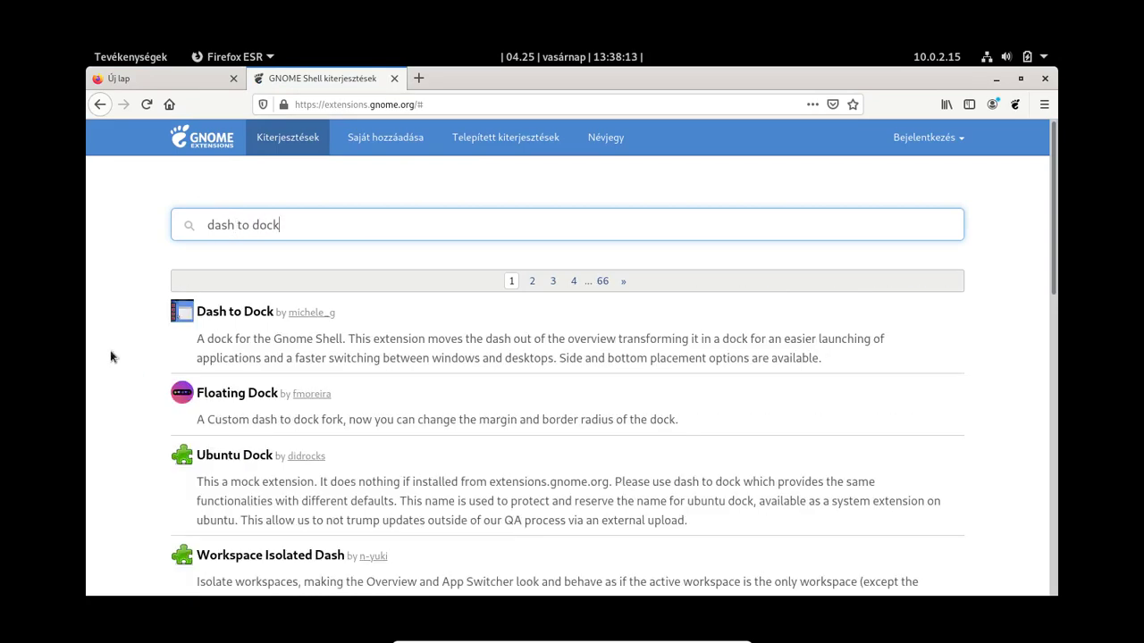
pyautogui.click(246, 315)
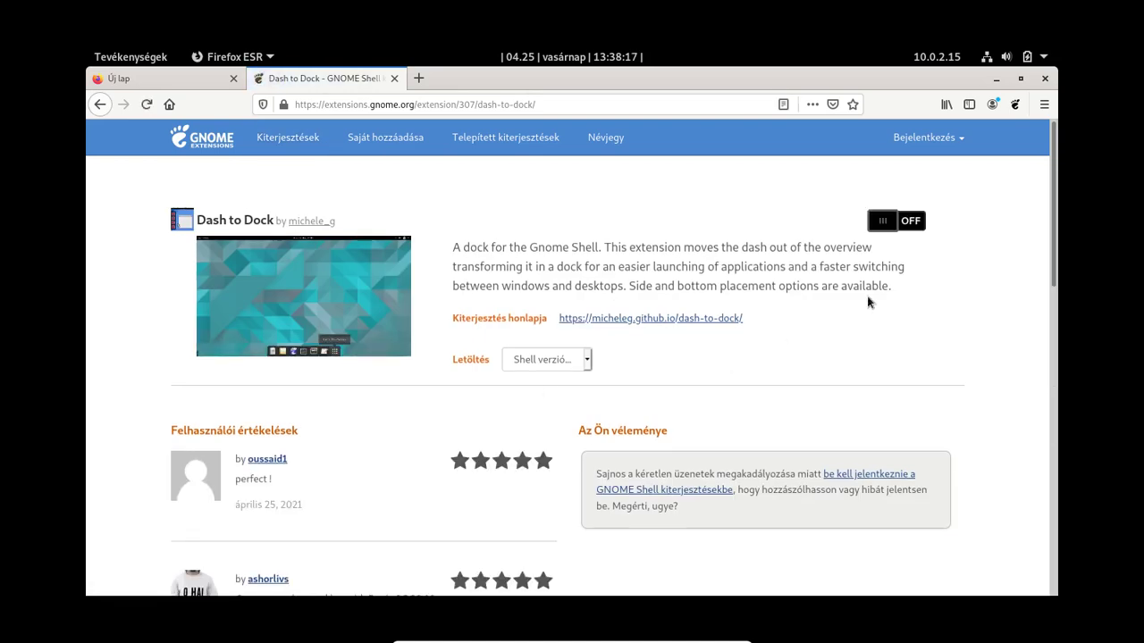
# Enable the Dash to Dock extension on its page, accept its installation, and minimize the browser.
pyautogui.click(914, 222)
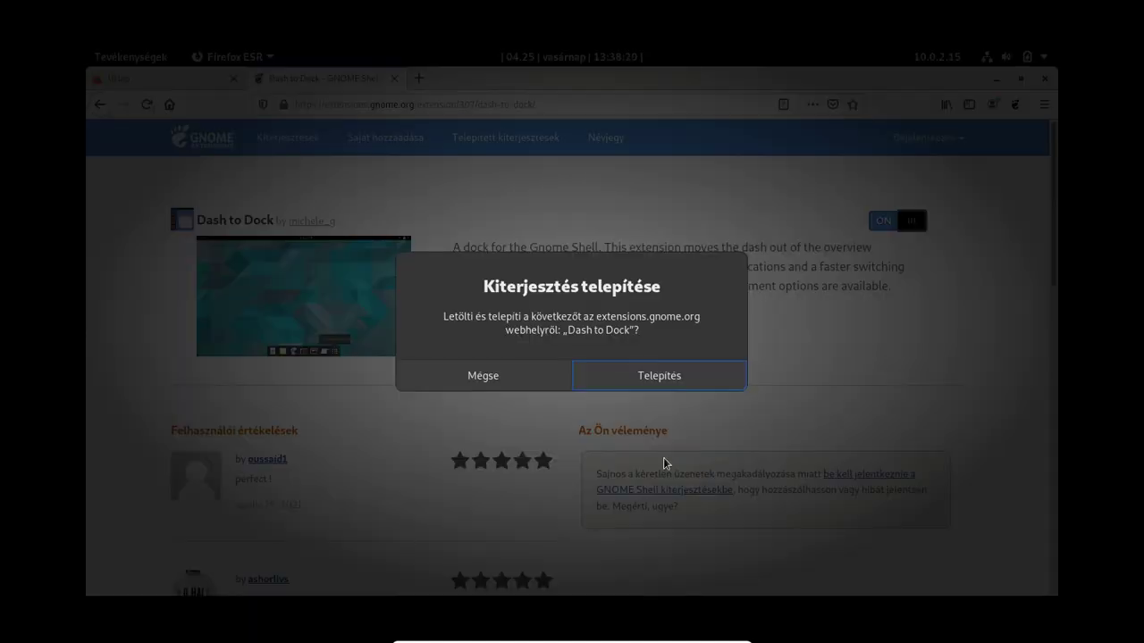
pyautogui.click(618, 376)
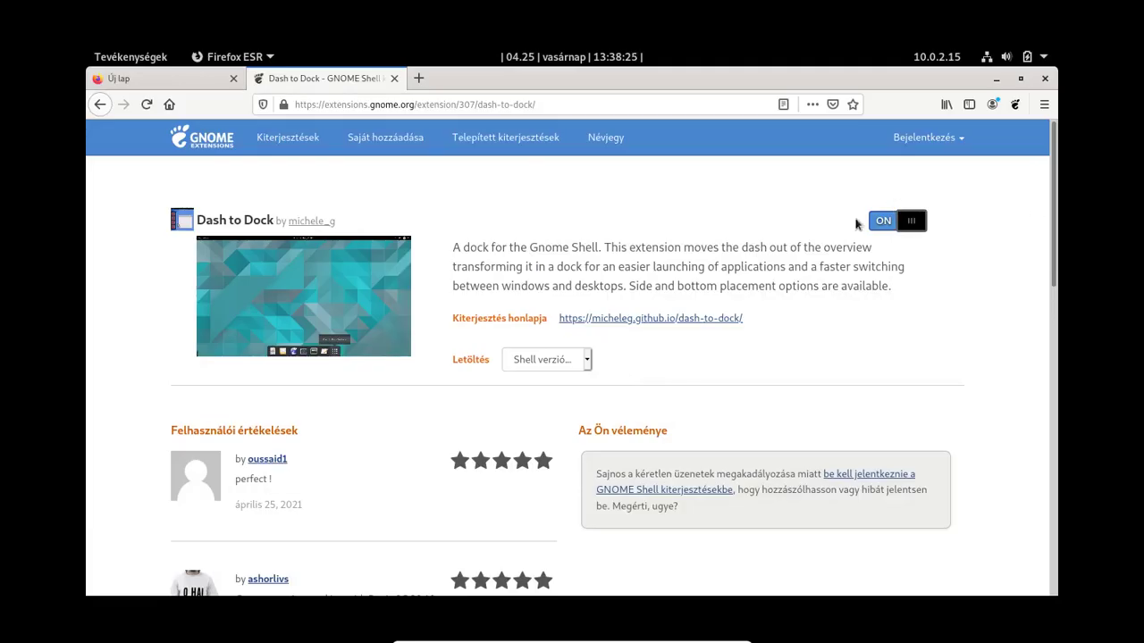
pyautogui.click(996, 80)
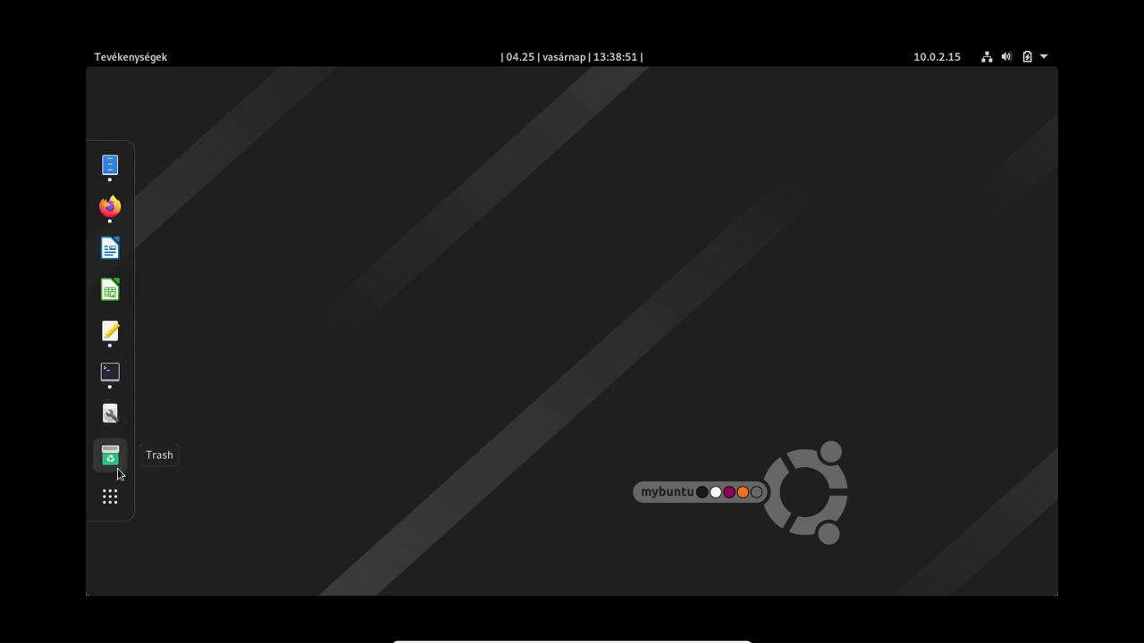
# Launch the Extensions (Kiterjesztések) app, maximize its window, and open the Dash to Dock settings.
pyautogui.press('super')
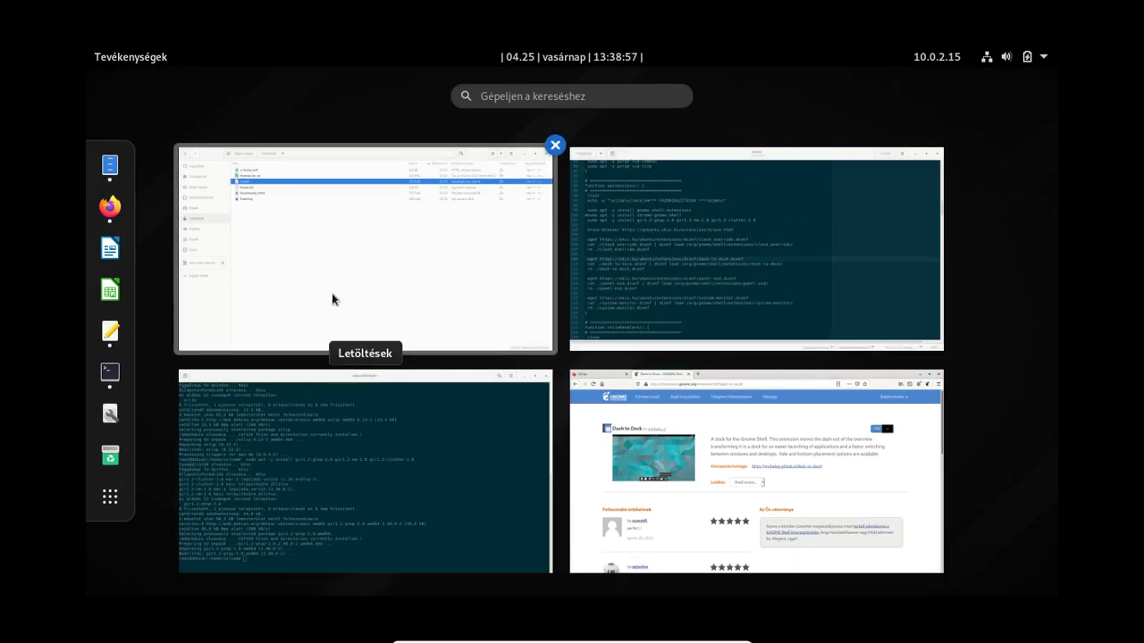
pyautogui.press('super')
pyautogui.click(123, 501)
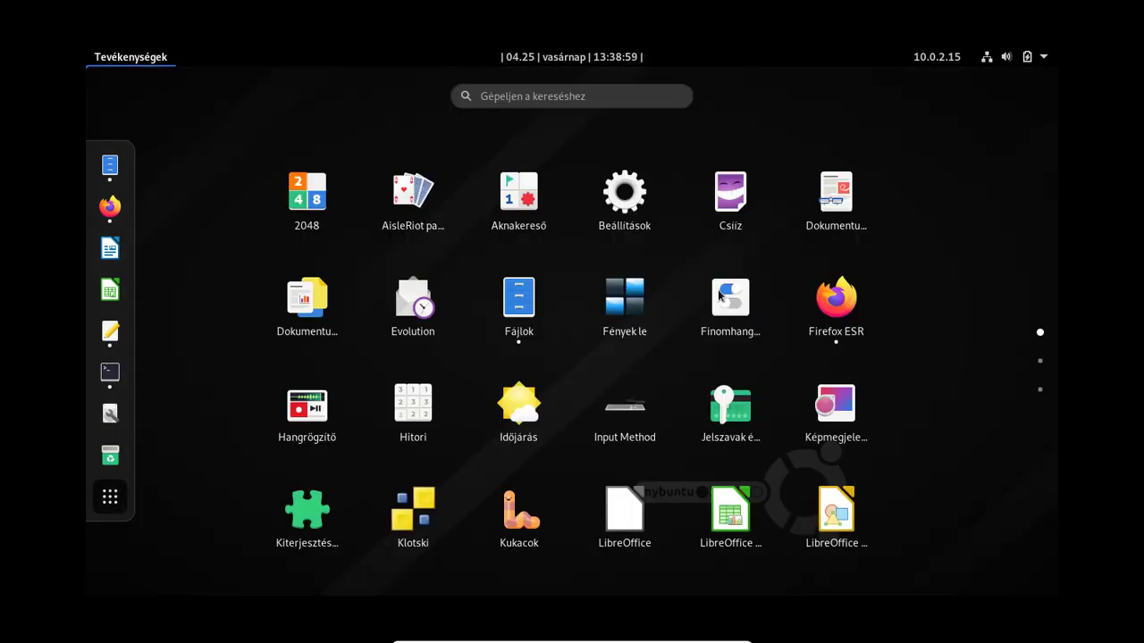
pyautogui.click(309, 527)
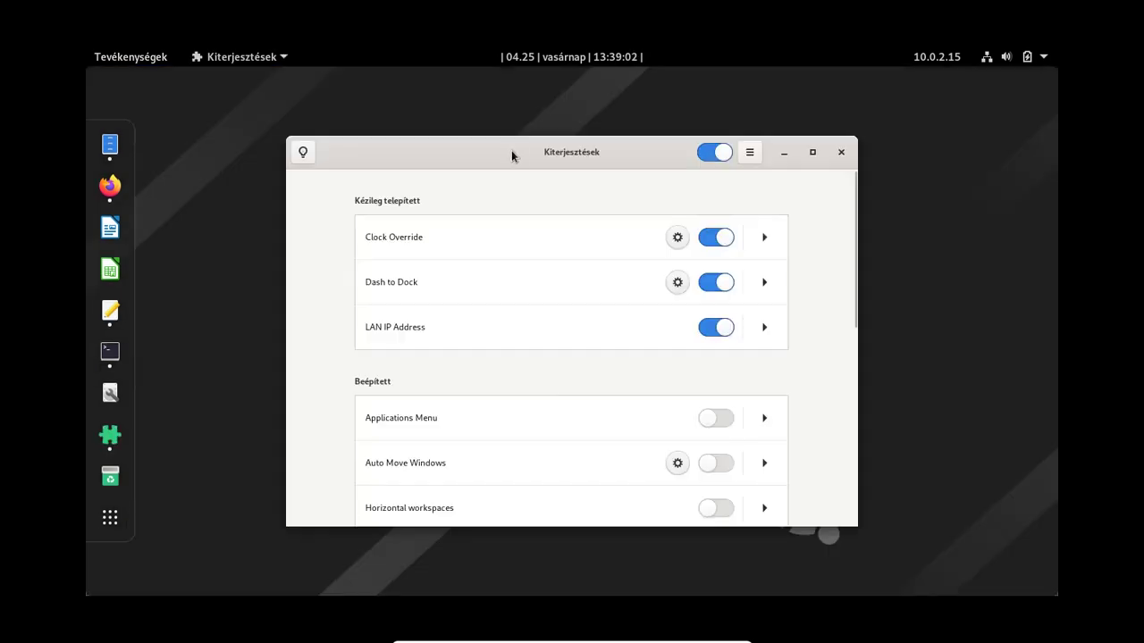
pyautogui.doubleClick(511, 150)
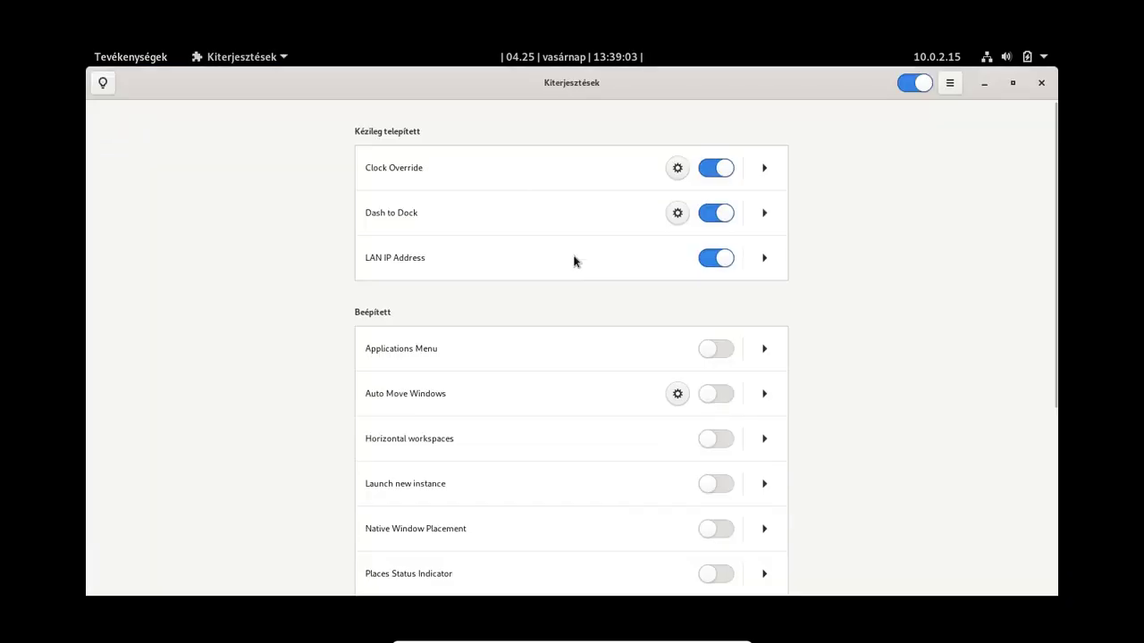
pyautogui.click(683, 216)
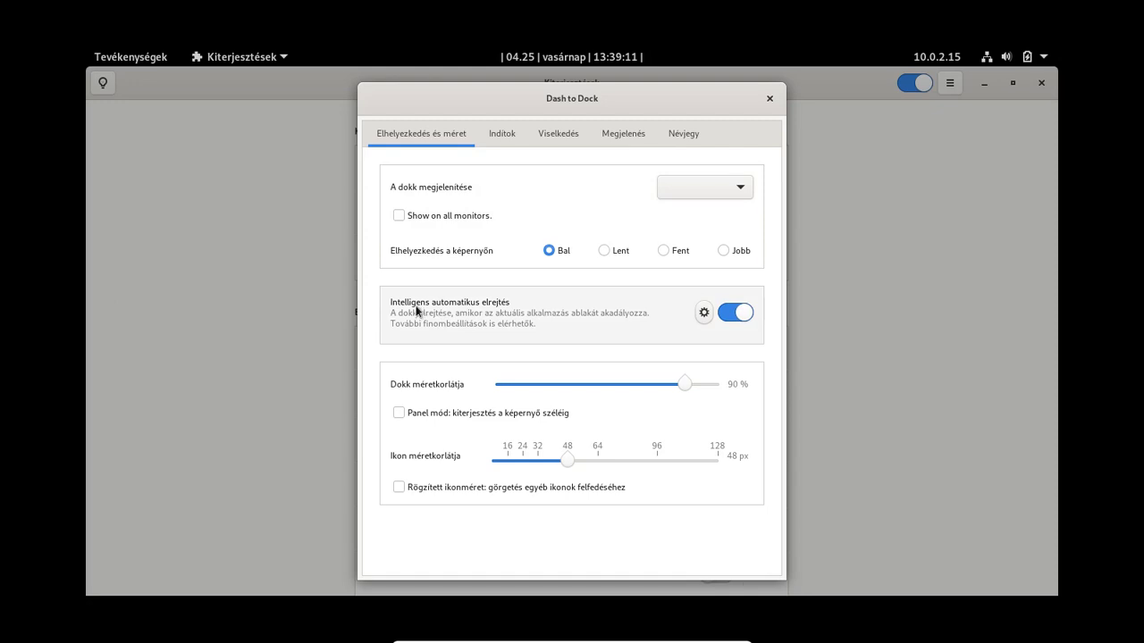
# Turn off the dock's intelligent autohide, enable panel mode, and set a fixed icon size of 32 px.
pyautogui.click(728, 314)
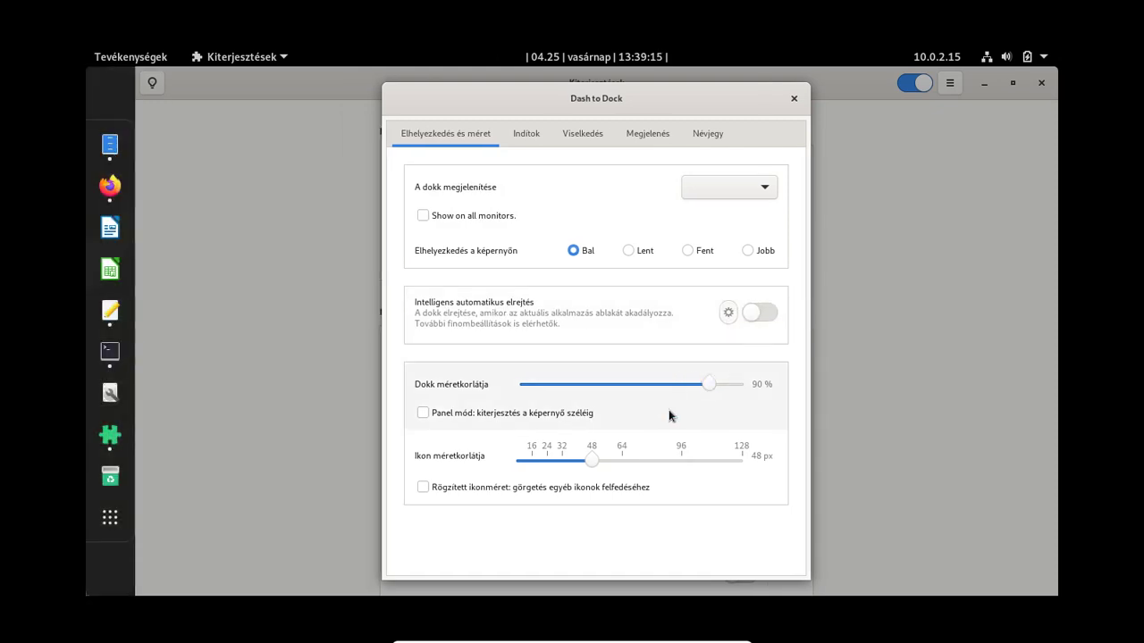
pyautogui.click(424, 414)
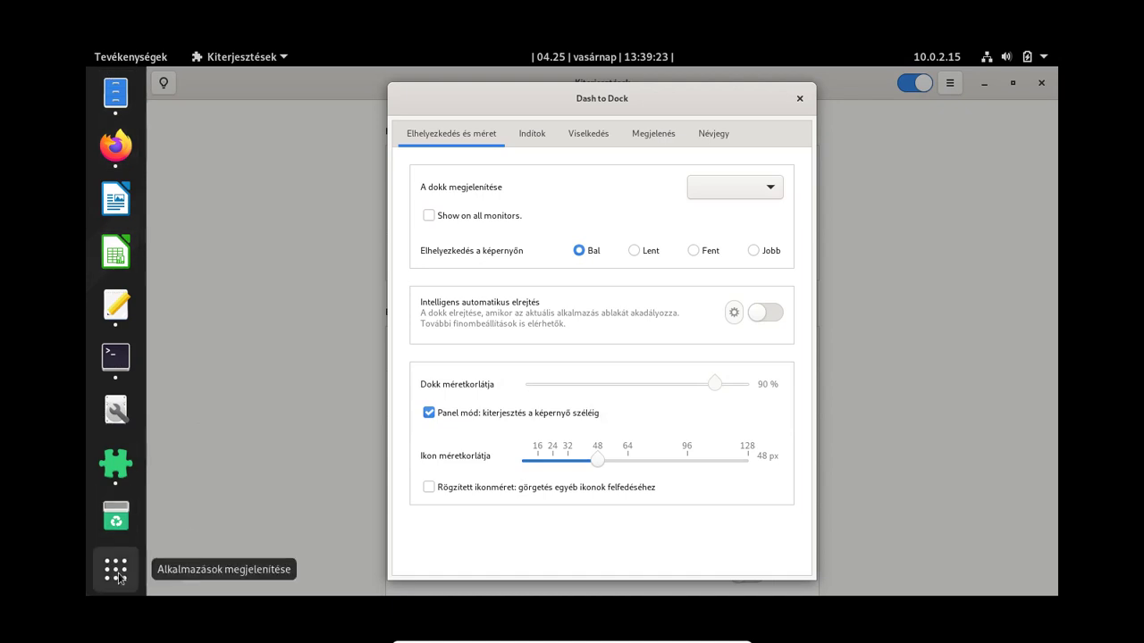
pyautogui.click(566, 464)
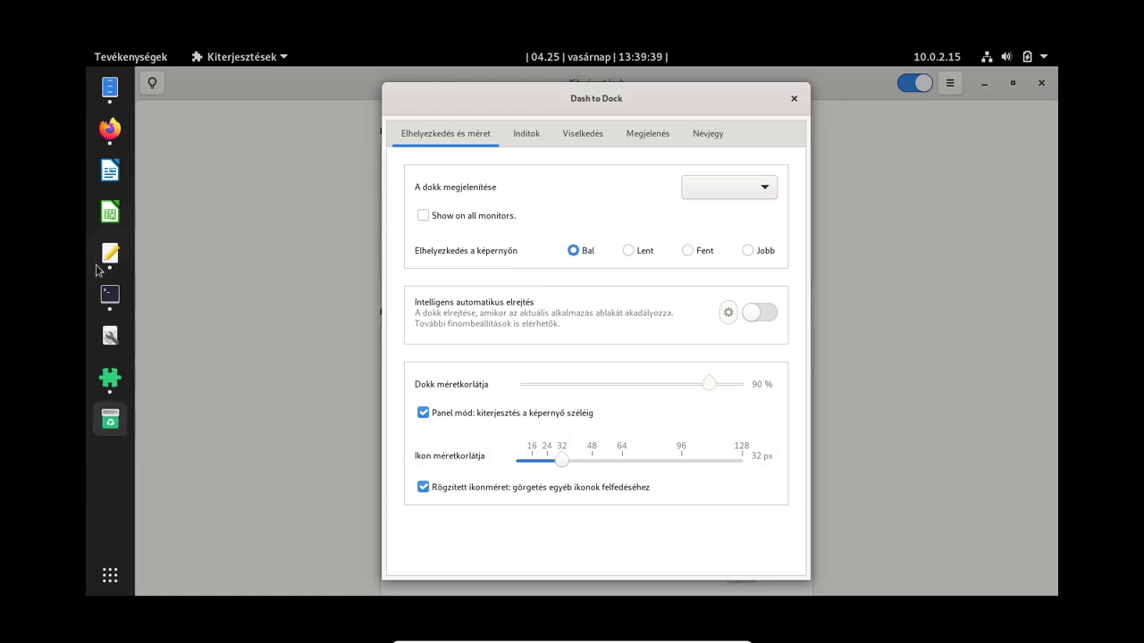
# In the dock's launcher settings, turn off Show trash can and Show mounted volumes and devices.
pyautogui.click(539, 141)
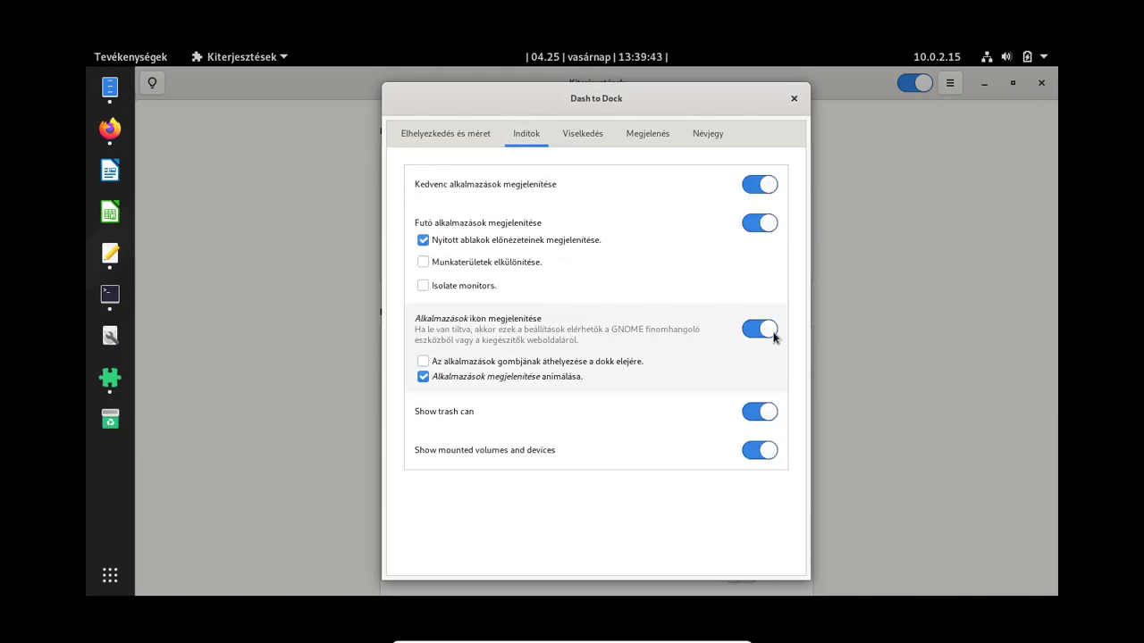
pyautogui.click(751, 414)
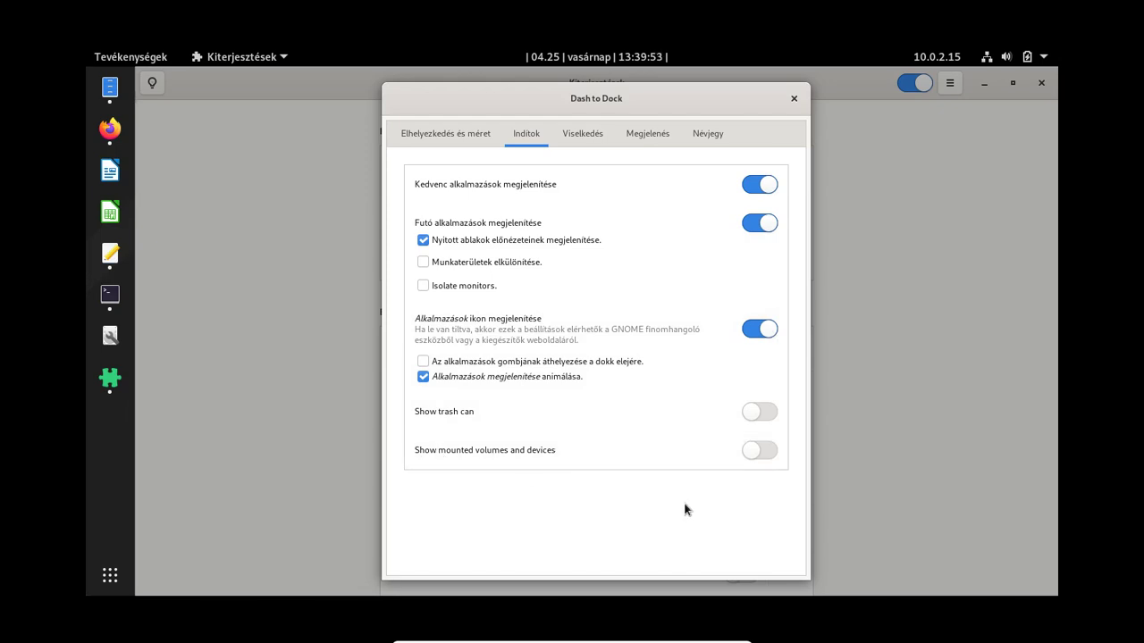
# In the dock's appearance settings, shrink the dash, set the windows counter indicators to Squares, enable Force straight corner, and close the settings.
pyautogui.click(583, 138)
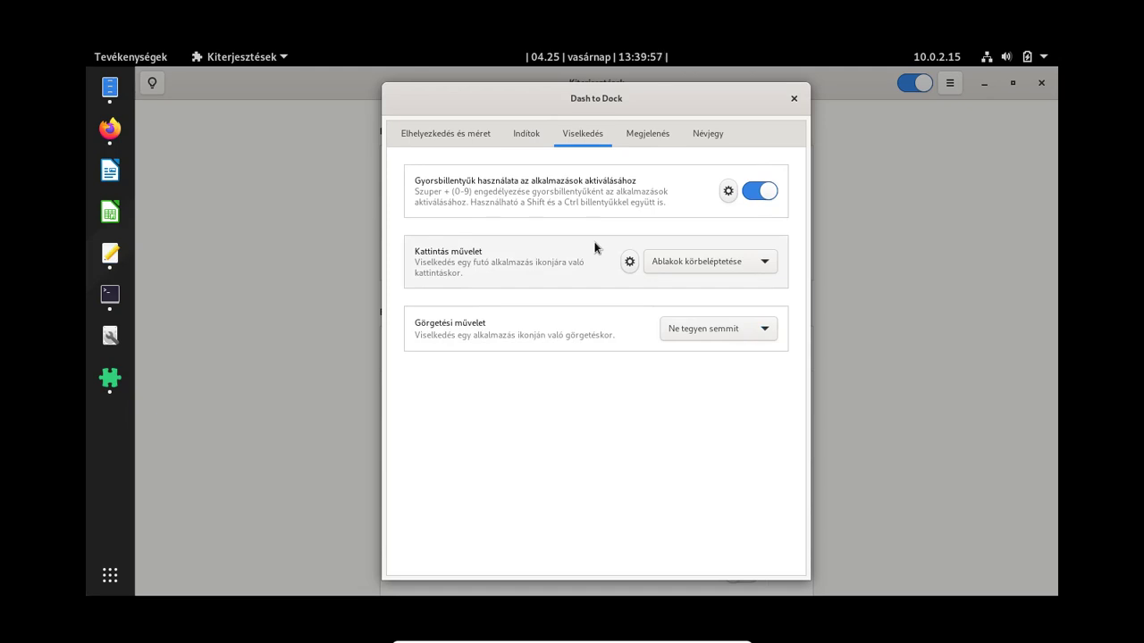
pyautogui.click(647, 136)
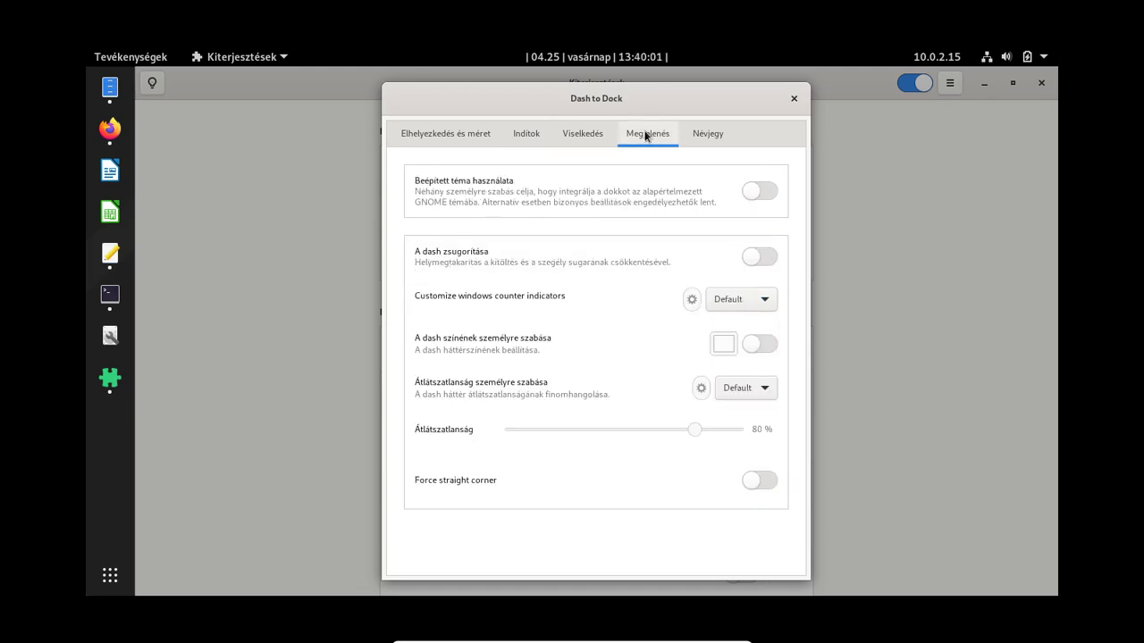
pyautogui.click(760, 258)
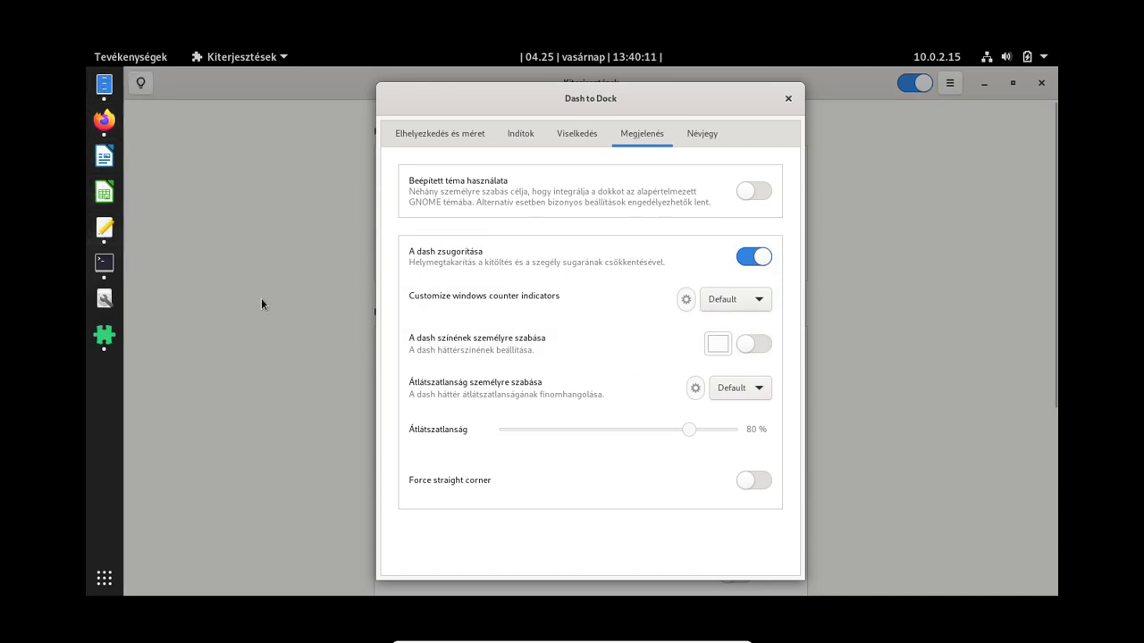
pyautogui.click(728, 303)
pyautogui.click(729, 340)
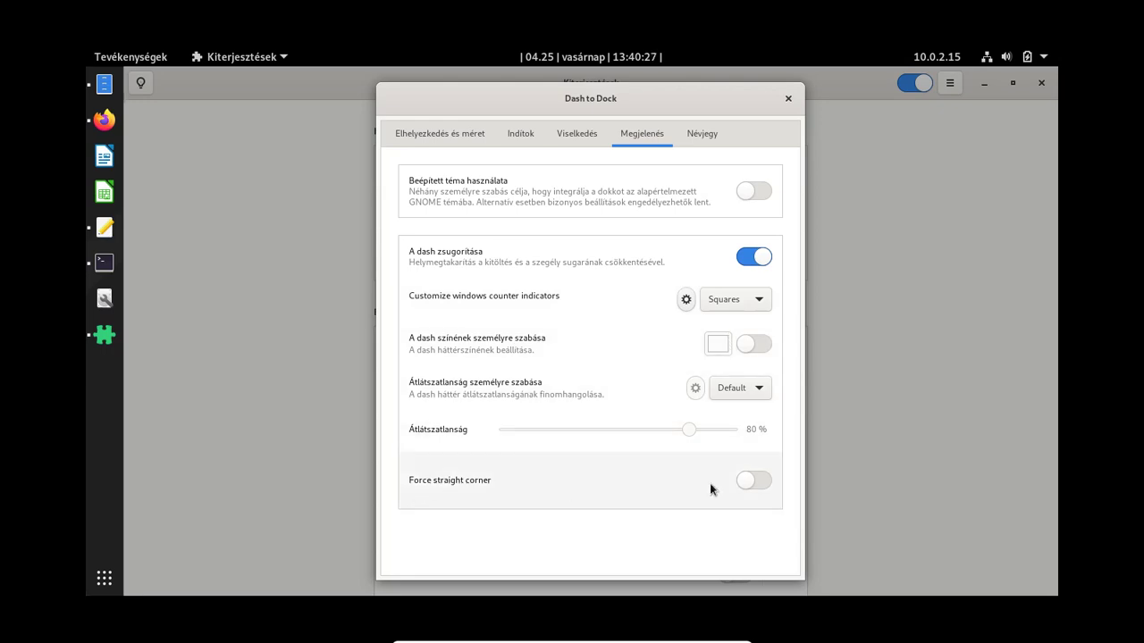
pyautogui.click(763, 483)
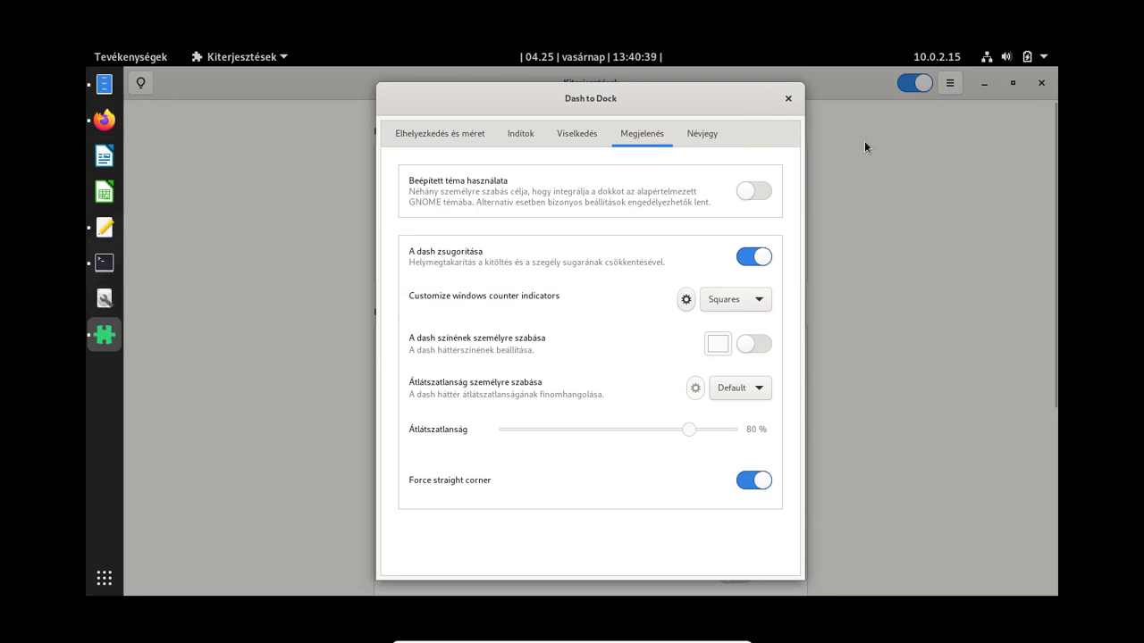
pyautogui.click(788, 99)
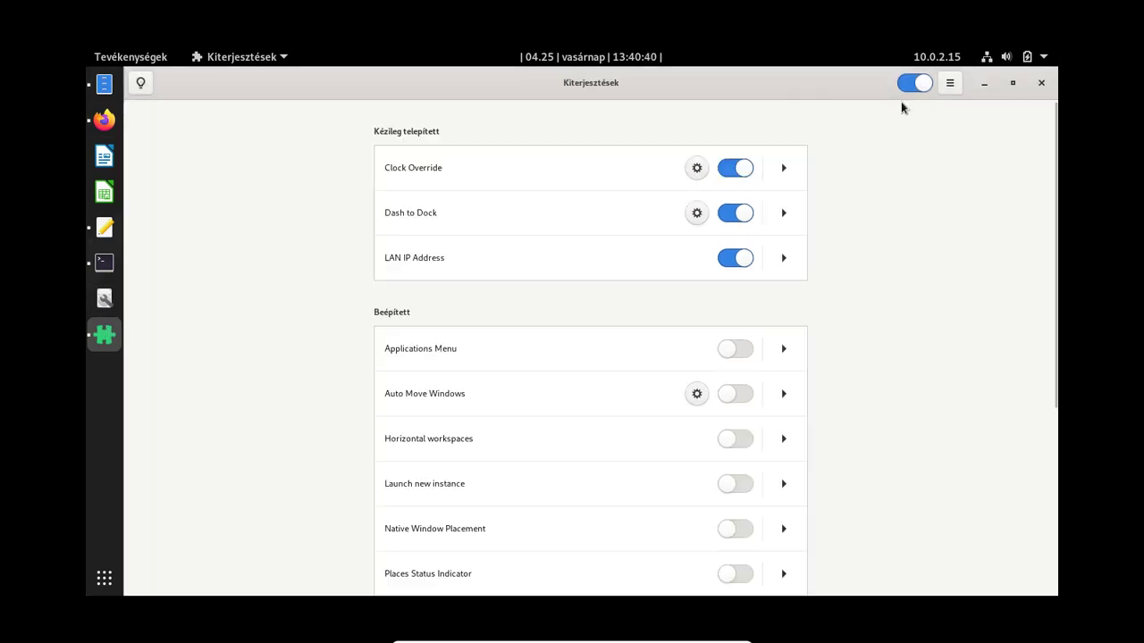
# Close the Extensions app and view the open windows in the Activities overview, returning to the desktop.
pyautogui.click(1040, 83)
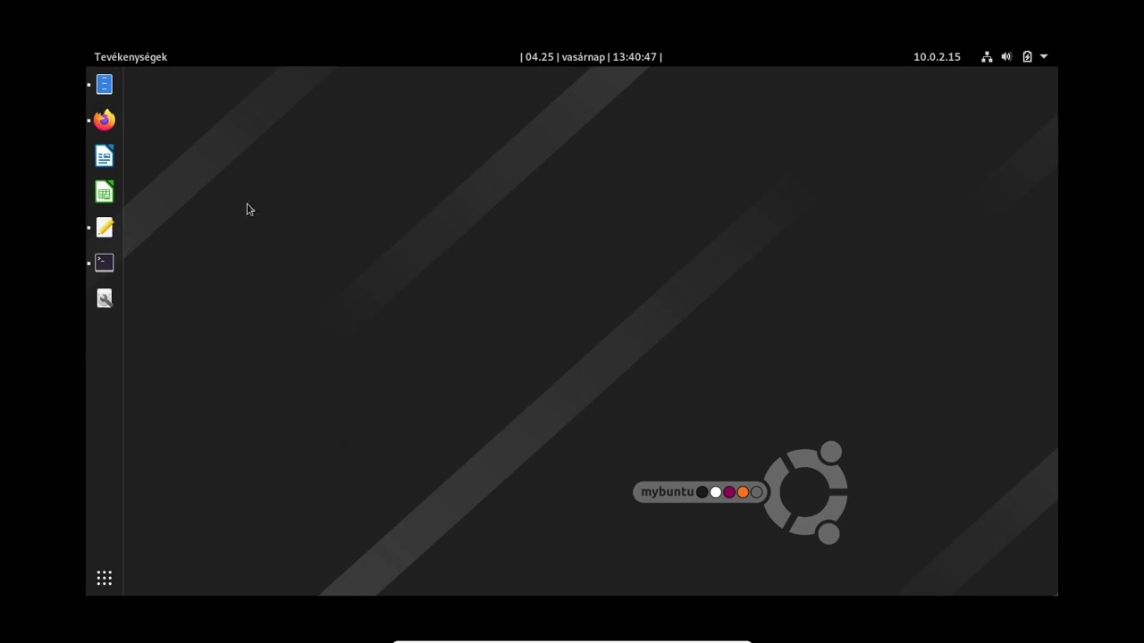
pyautogui.press('super')
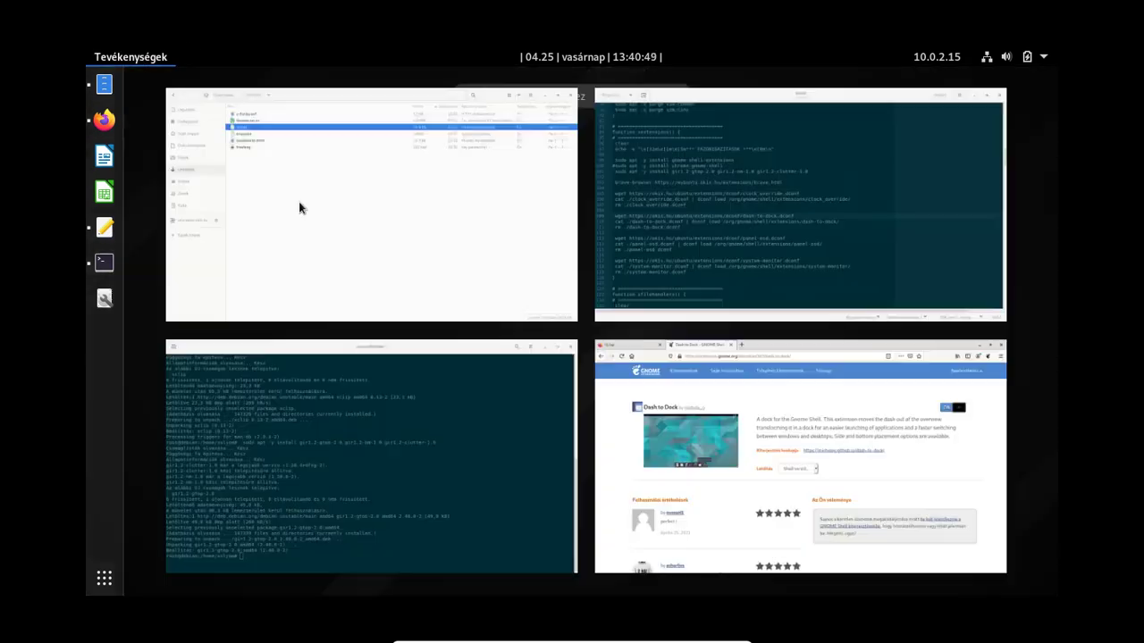
pyautogui.press('super')
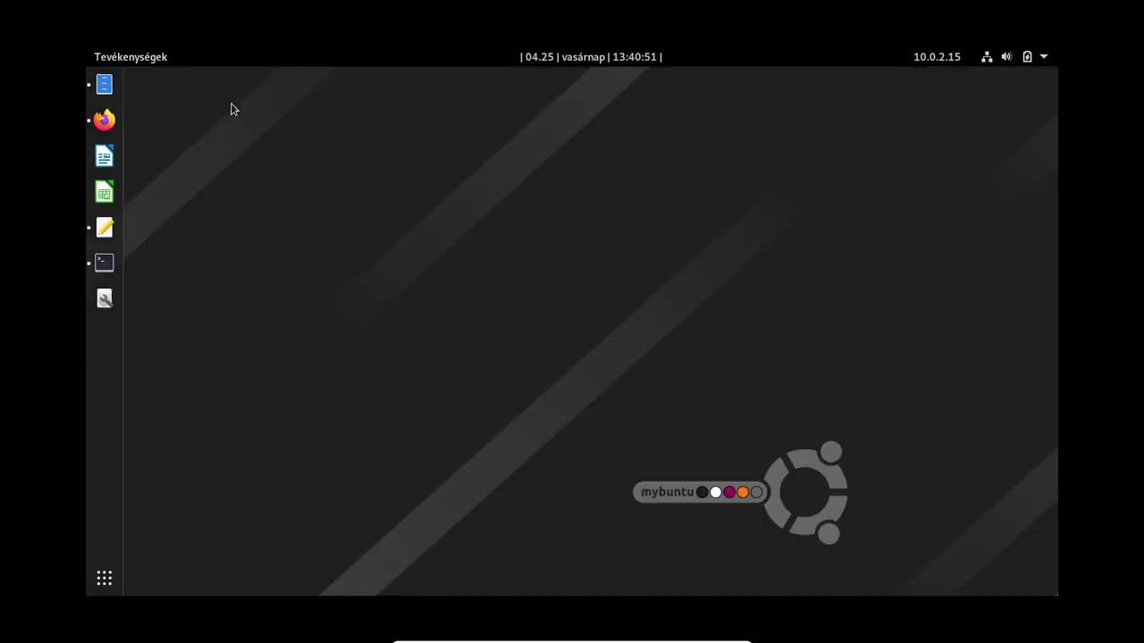
pyautogui.click(146, 59)
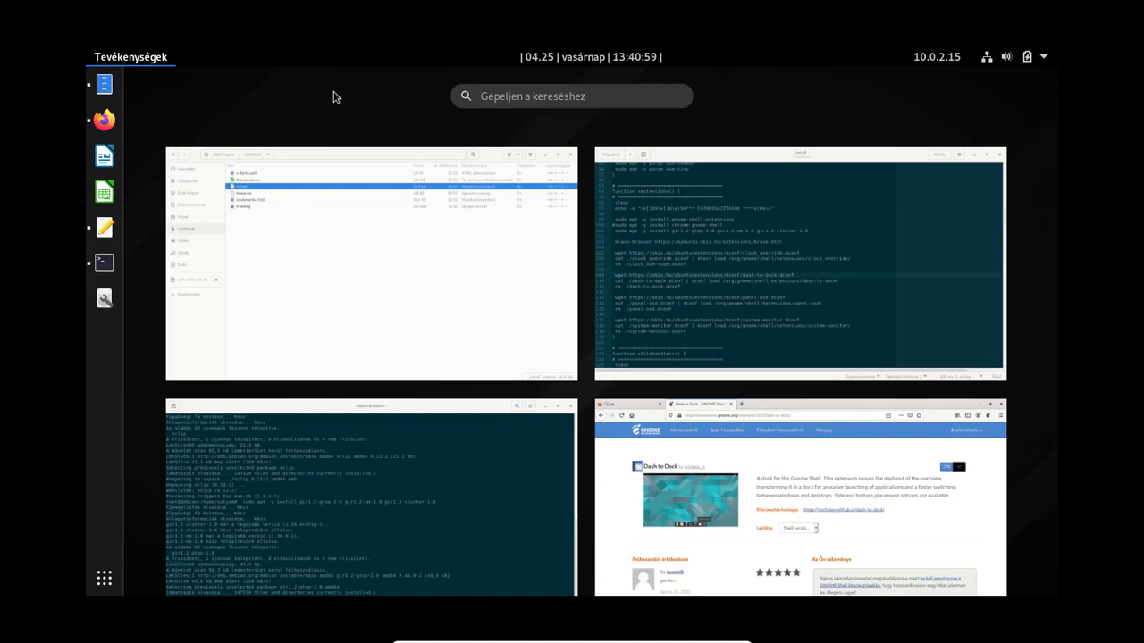
pyautogui.click(369, 97)
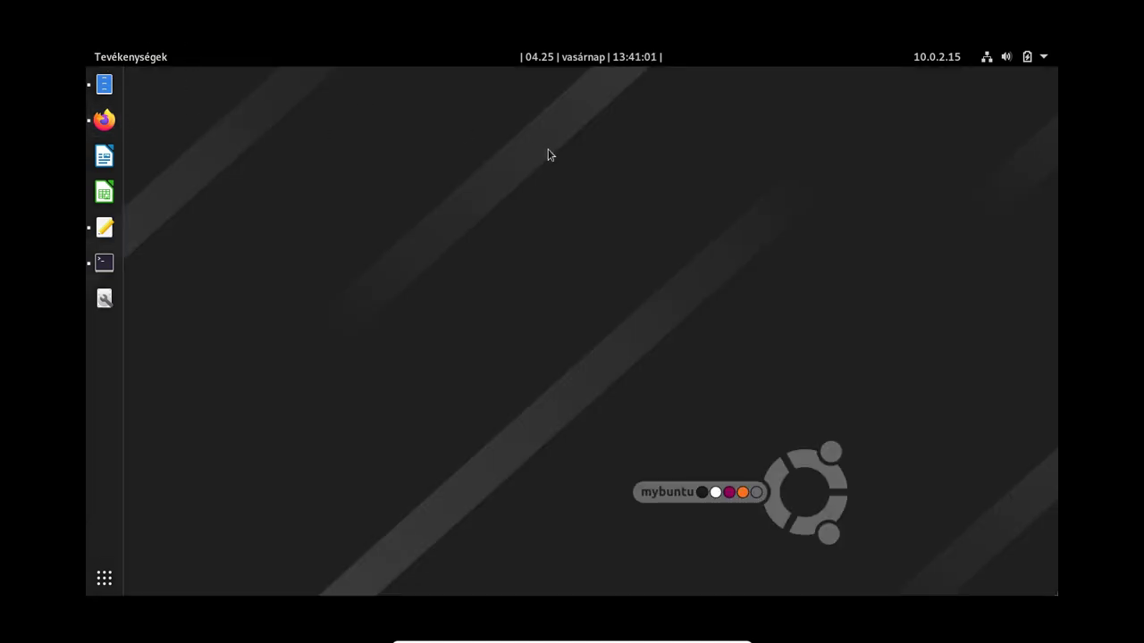
# Launch the Extensions (Kiterjesztések) app, enable the built-in Applications Menu extension, and close the app.
pyautogui.click(104, 578)
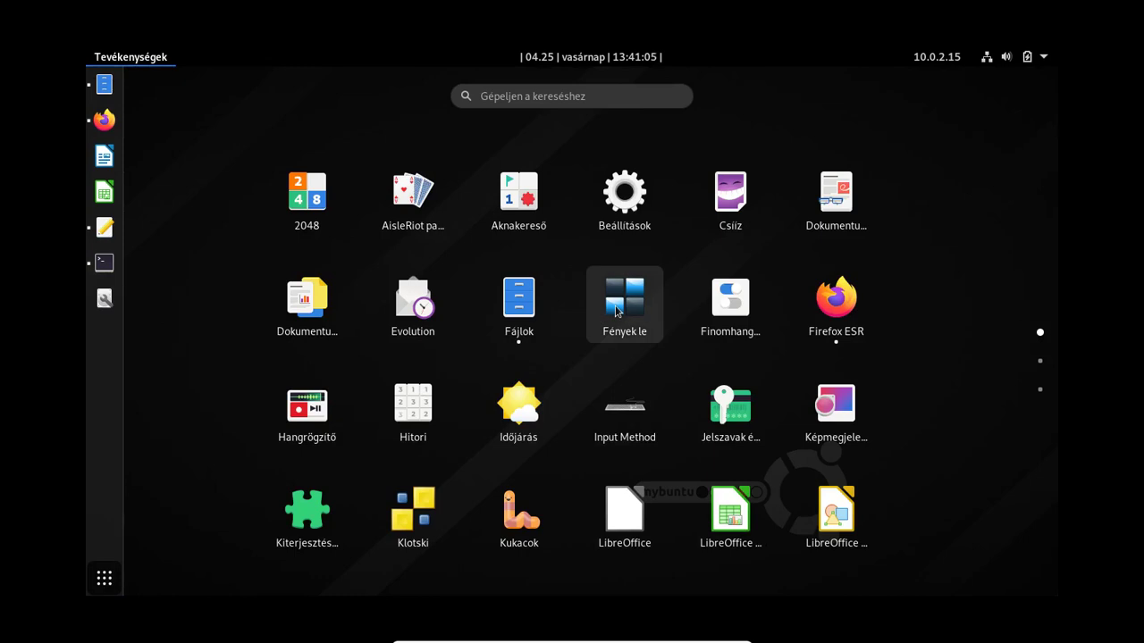
pyautogui.click(306, 511)
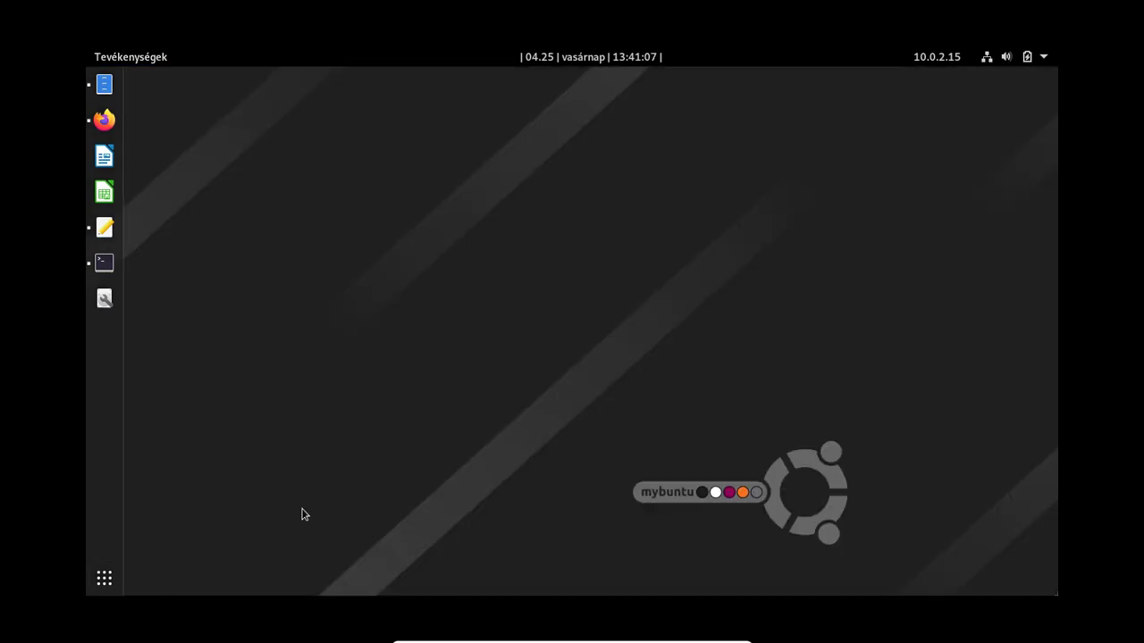
pyautogui.scroll(-3, 602, 351)
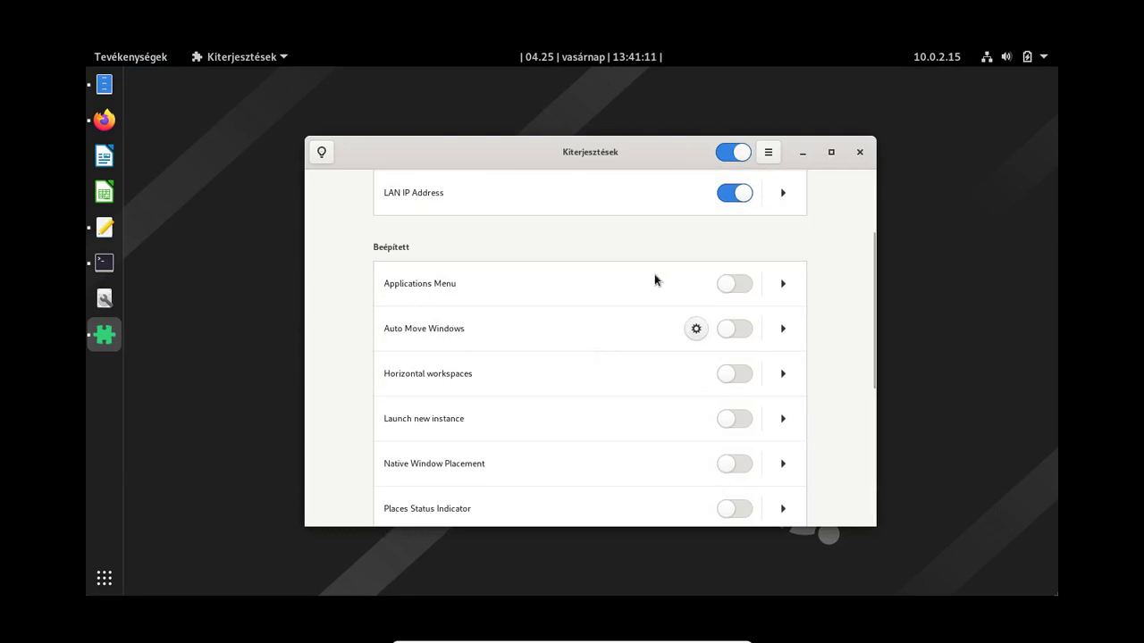
pyautogui.click(742, 285)
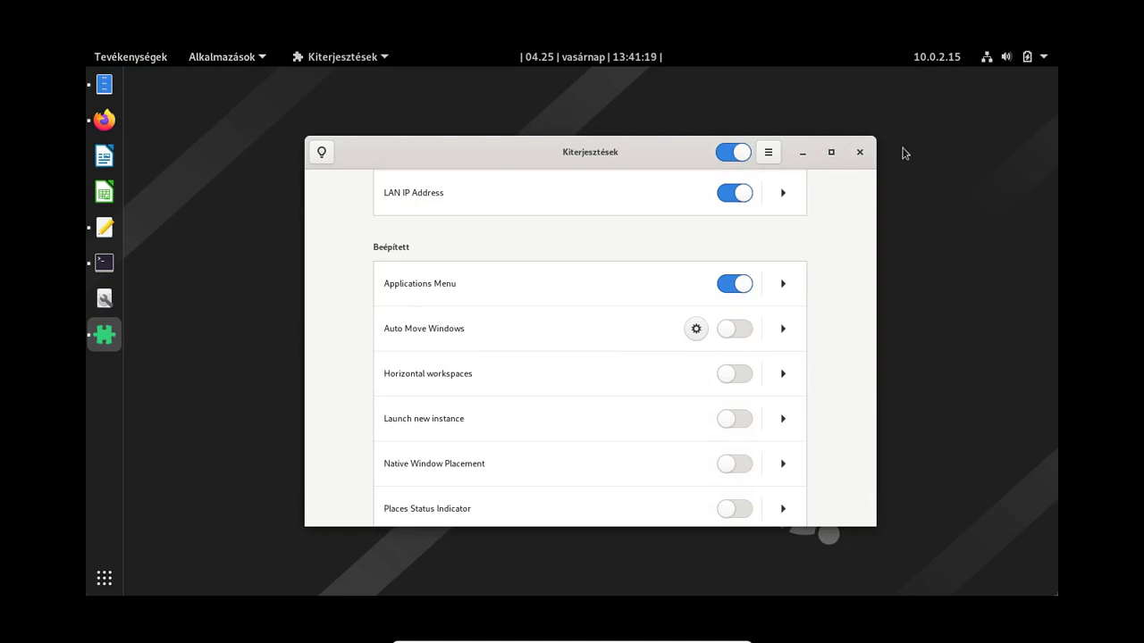
pyautogui.click(861, 152)
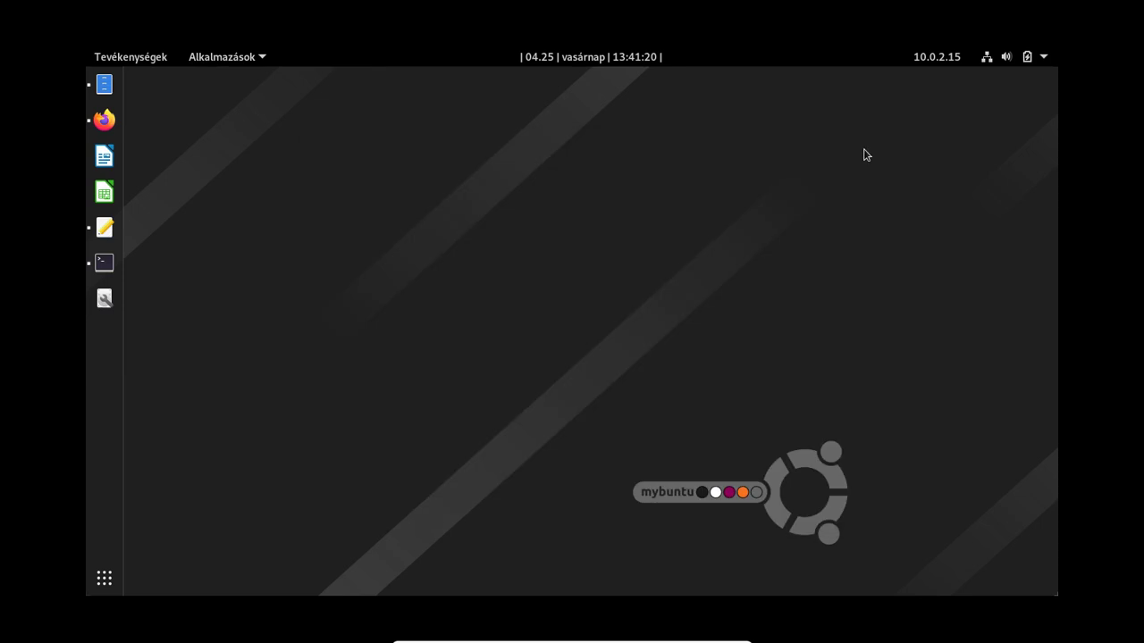
# Browse the categories of the new Applications (Alkalmazások) menu and compare them with the full application grid.
pyautogui.click(248, 58)
pyautogui.moveTo(199, 130)
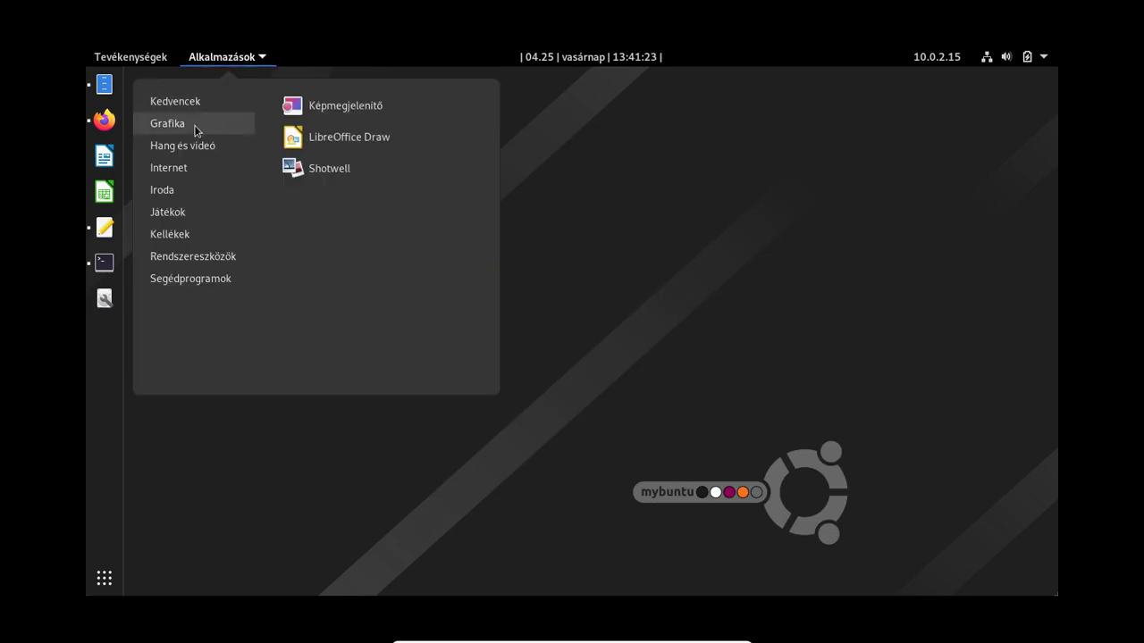
pyautogui.moveTo(189, 223)
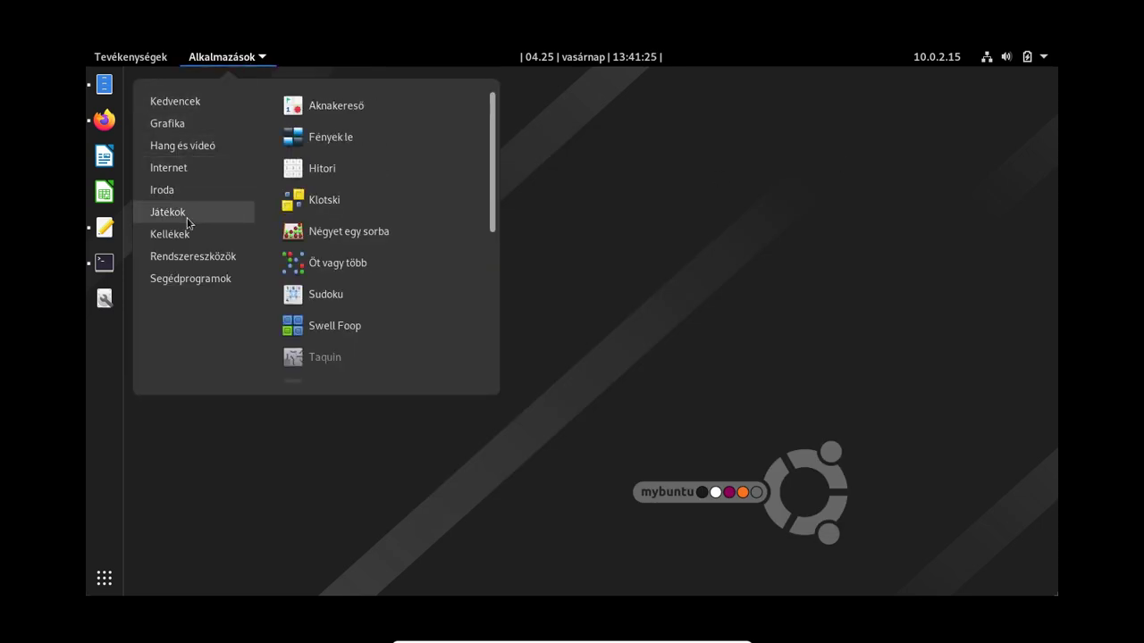
pyautogui.click(100, 582)
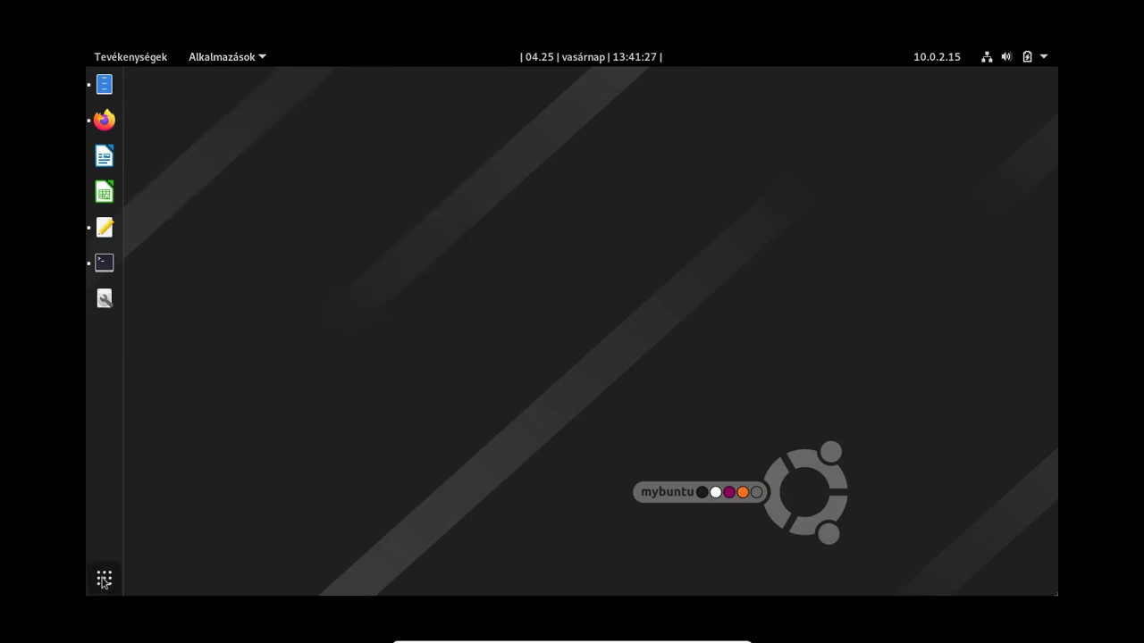
pyautogui.click(104, 578)
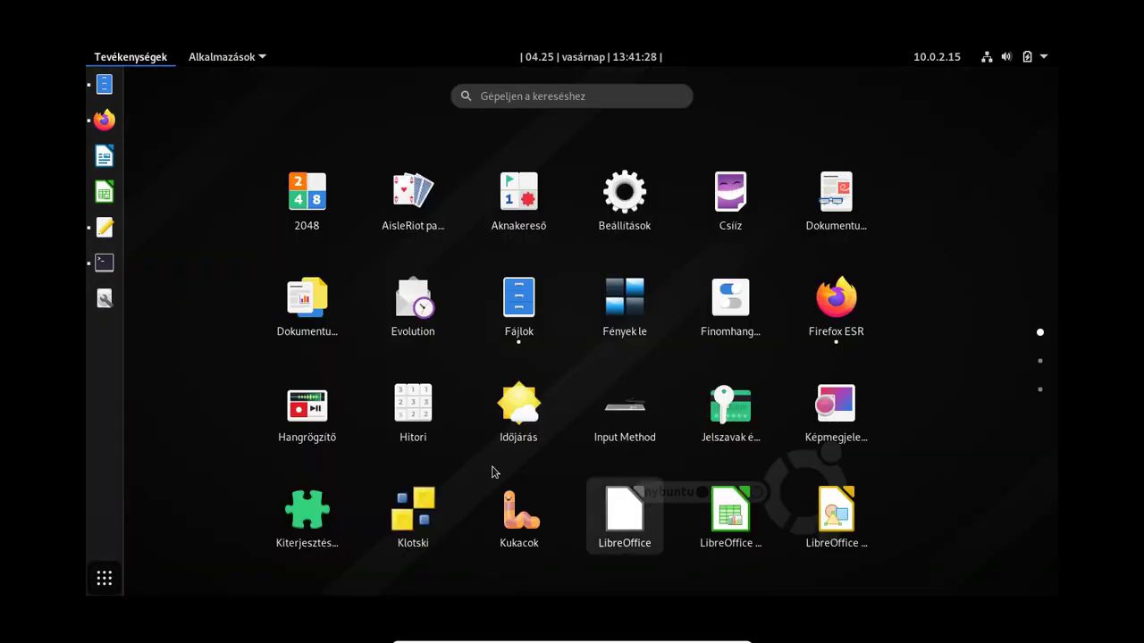
pyautogui.click(104, 579)
pyautogui.click(218, 59)
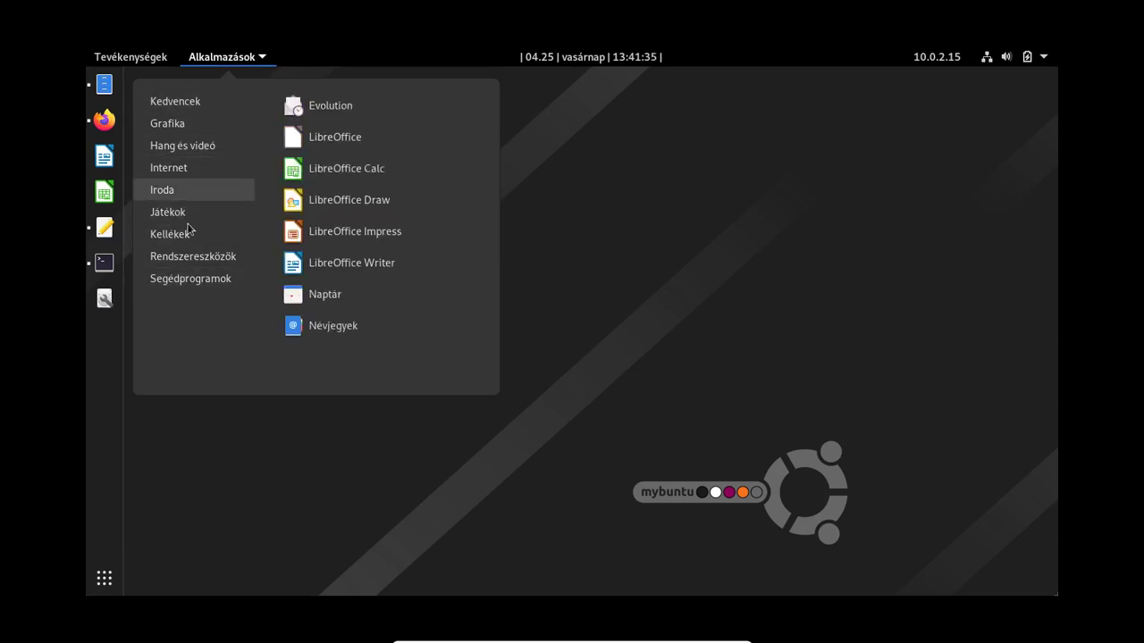
pyautogui.click(235, 531)
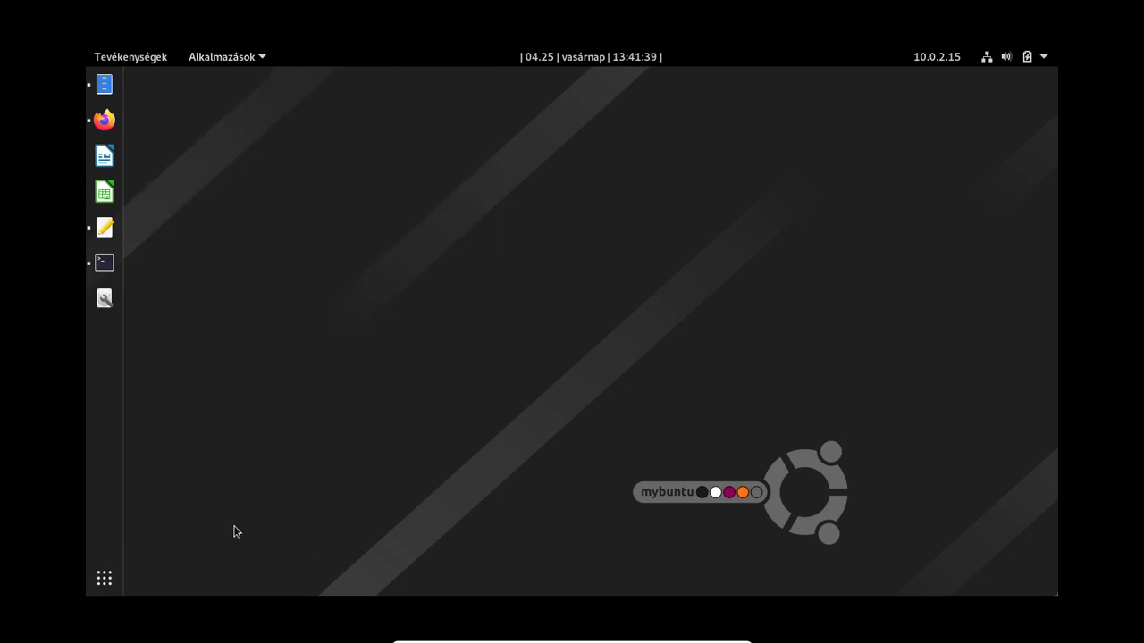
# Switch to the install script in the text editor and move the cursor to line 112, below the dash-to-dock commands.
pyautogui.press('super+d')
pyautogui.hotkey('alt', 'Tab')
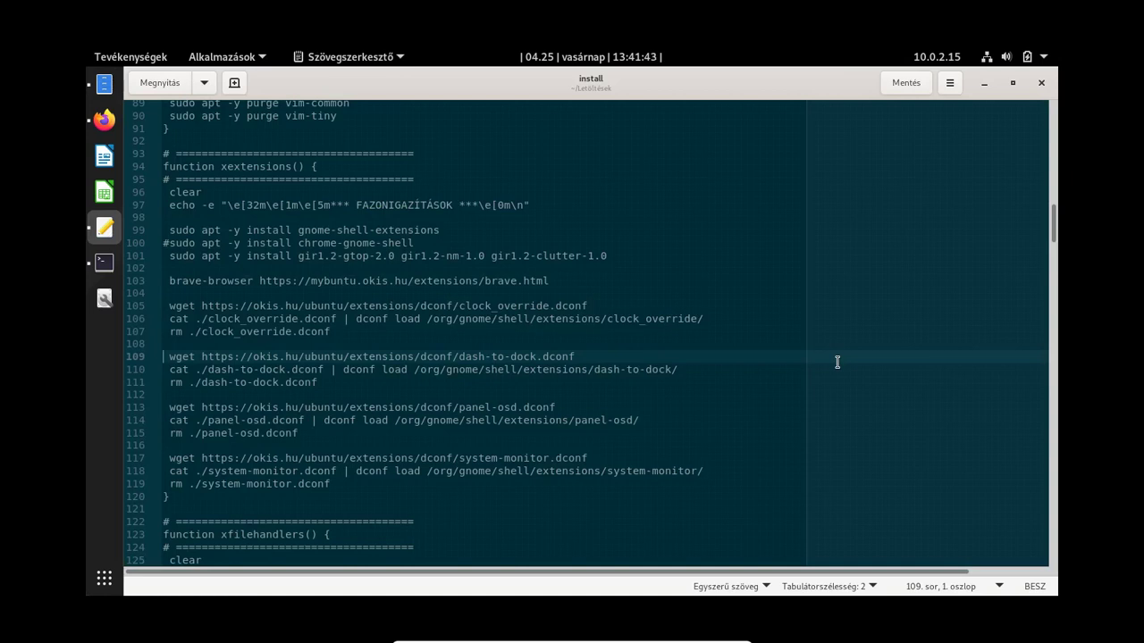
pyautogui.press('Down')
pyautogui.press('Down')
pyautogui.press('Down')
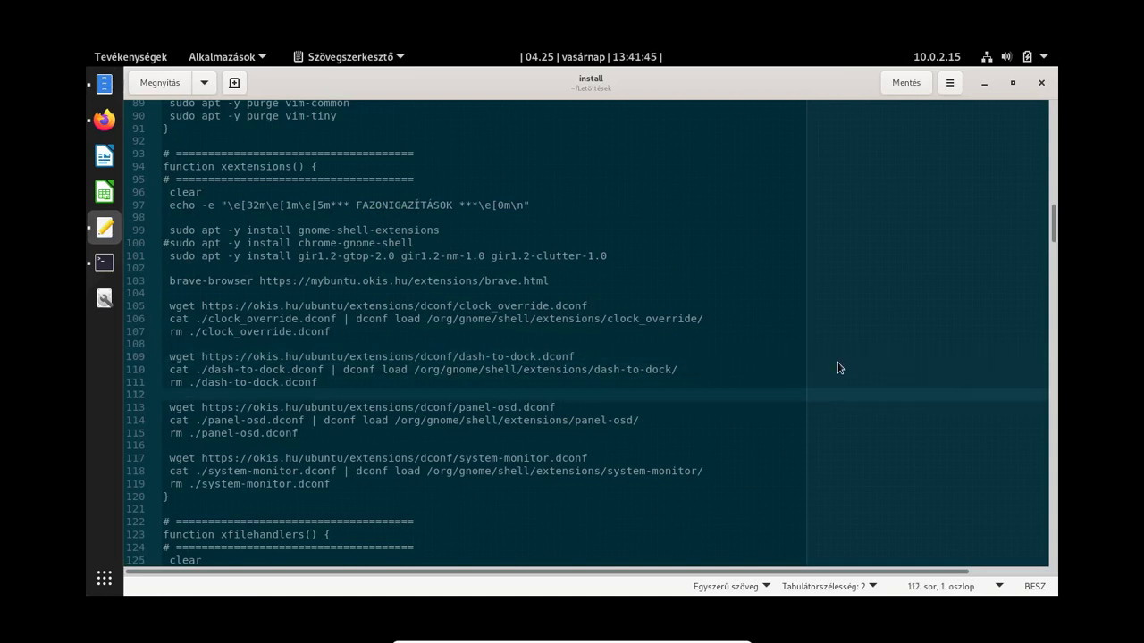
# Cycle through the open applications with the standard window switcher to examine how it displays them.
pyautogui.hotkey('alt', 'Tab')
pyautogui.hotkey('alt', 'Tab')
pyautogui.hotkey('alt', 'Tab')
pyautogui.hotkey('alt', 'Tab')
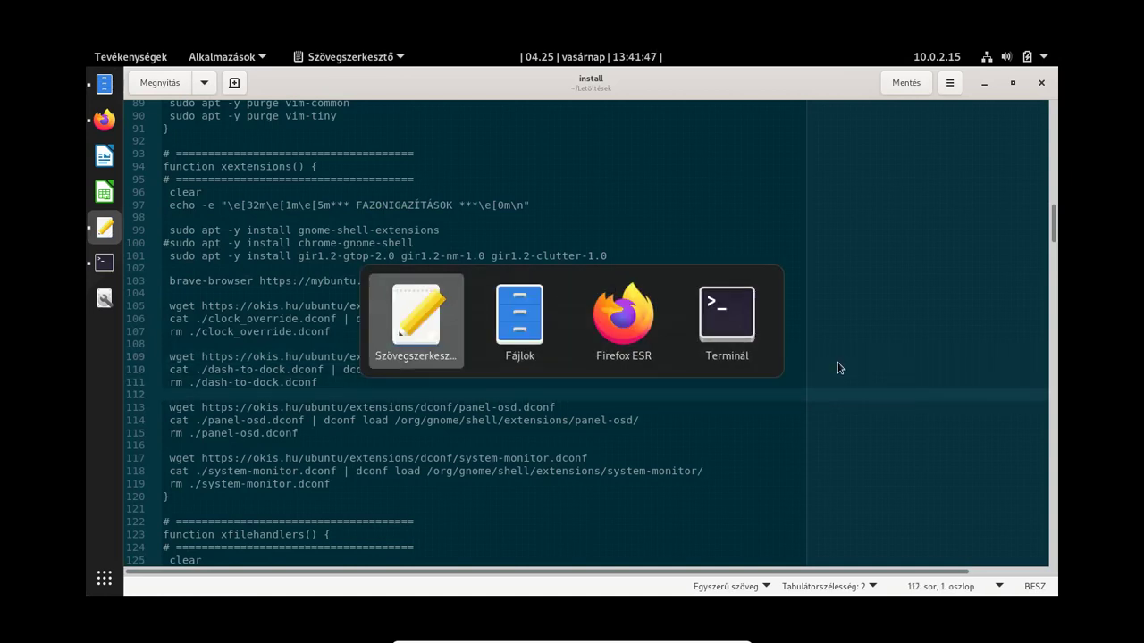
pyautogui.hotkey('alt', 'Tab')
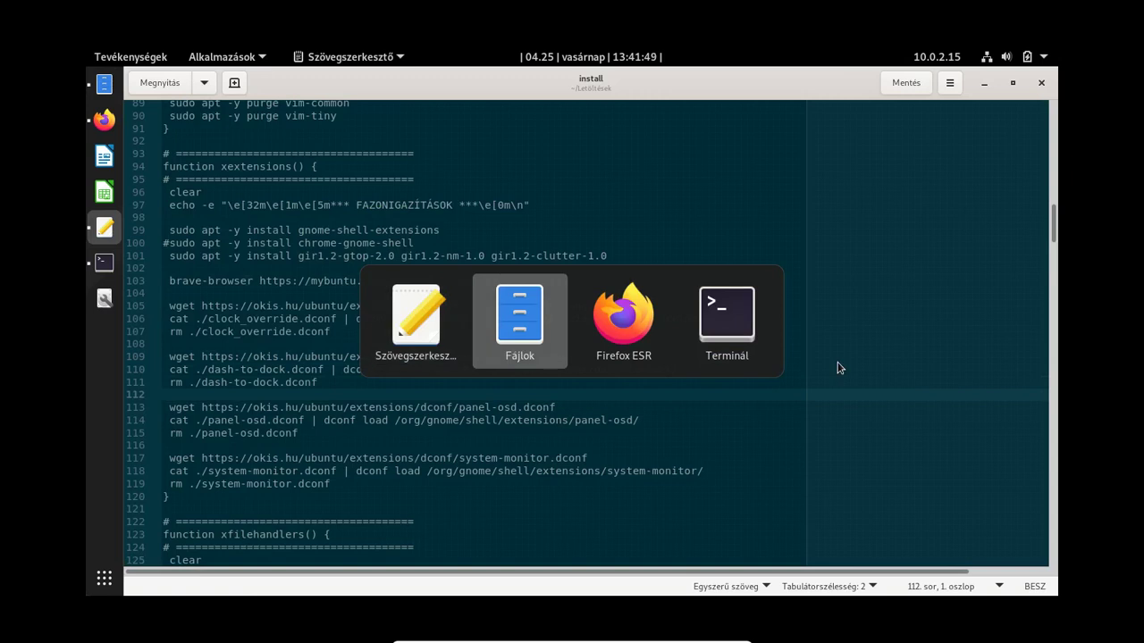
pyautogui.hotkey('alt', 'Tab')
pyautogui.hotkey('alt', 'Tab')
pyautogui.hotkey('alt', 'Tab')
pyautogui.hotkey('alt', 'Tab')
pyautogui.hotkey('alt', 'Tab')
pyautogui.hotkey('alt', 'Tab')
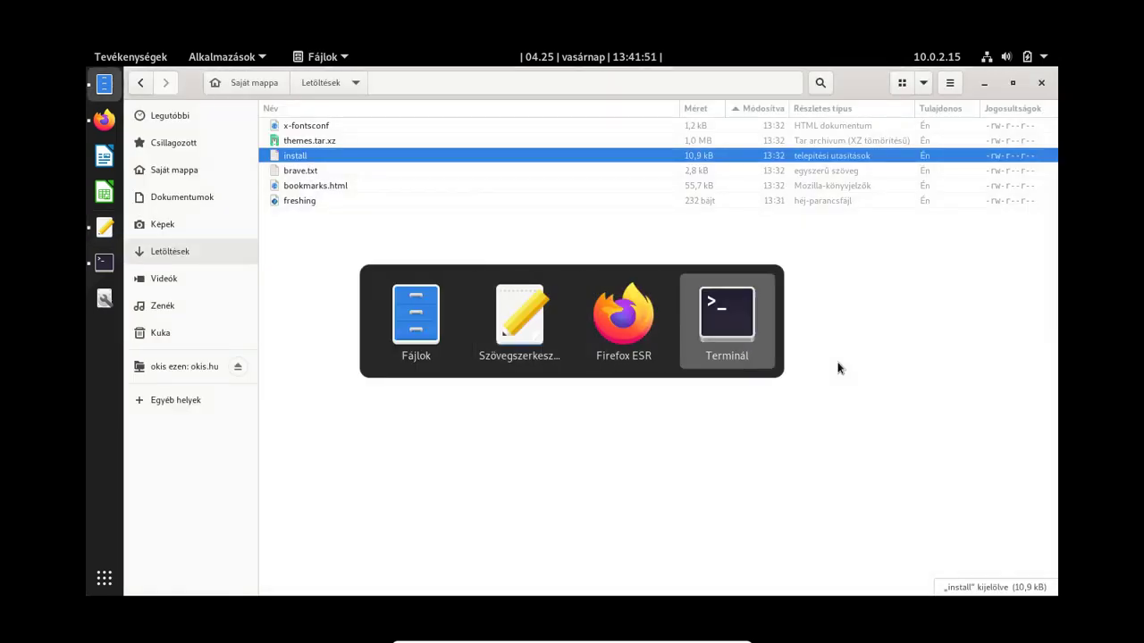
pyautogui.hotkey('alt', 'Tab')
pyautogui.hotkey('alt', 'Tab')
pyautogui.hotkey('alt', 'Tab')
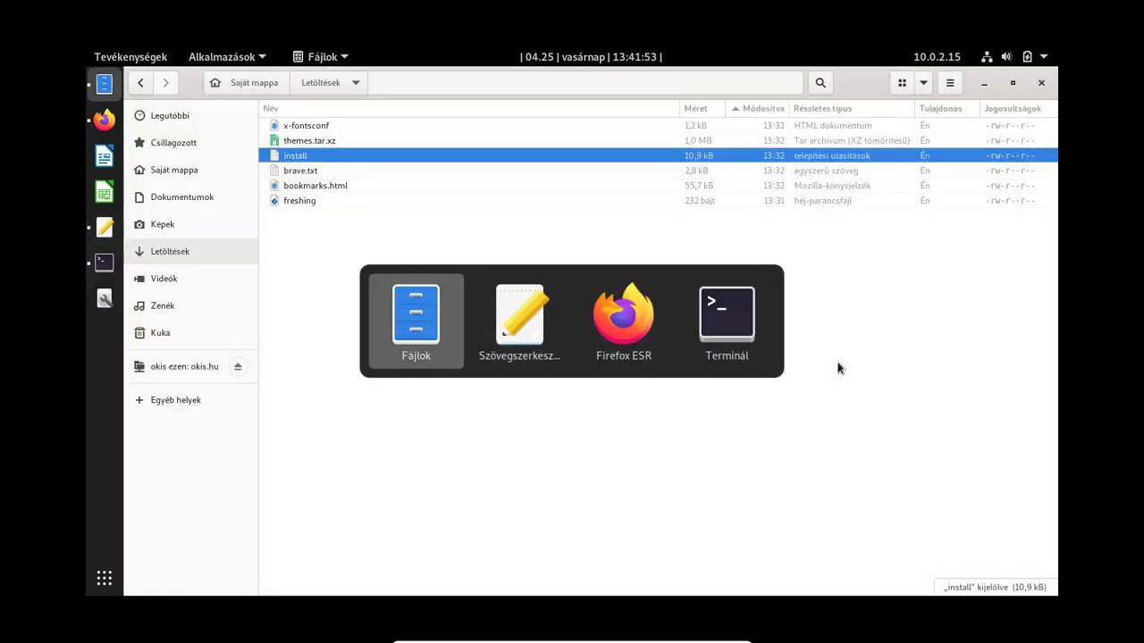
# Move to line 113 of the install script and examine the remaining extension commands in the xextensions function.
pyautogui.press('Down')
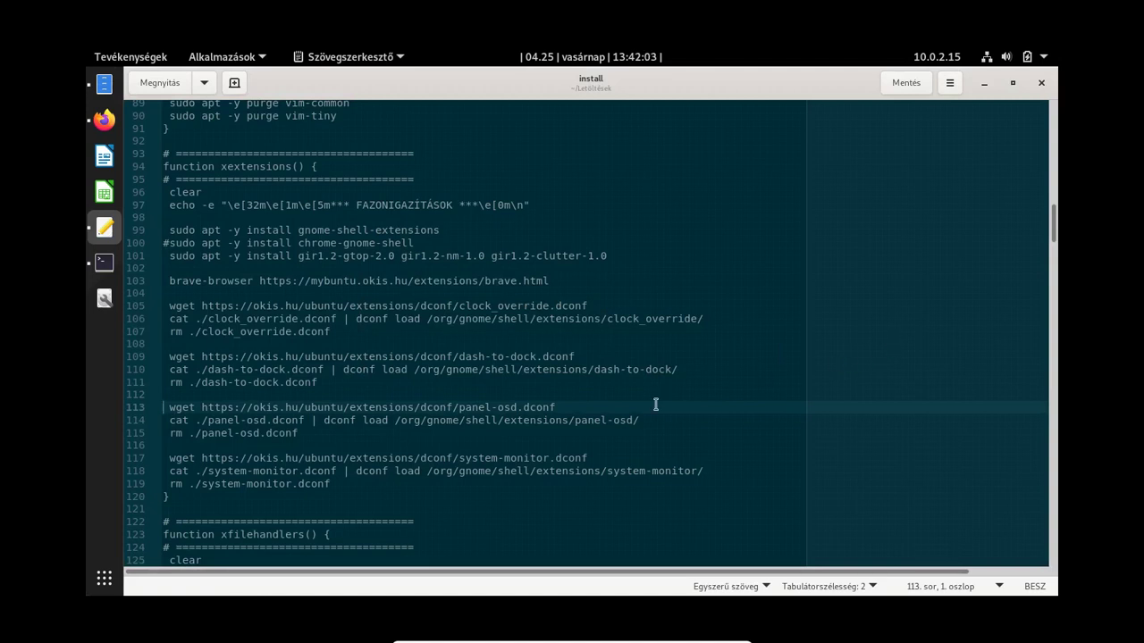
pyautogui.scroll(-3, 449, 432)
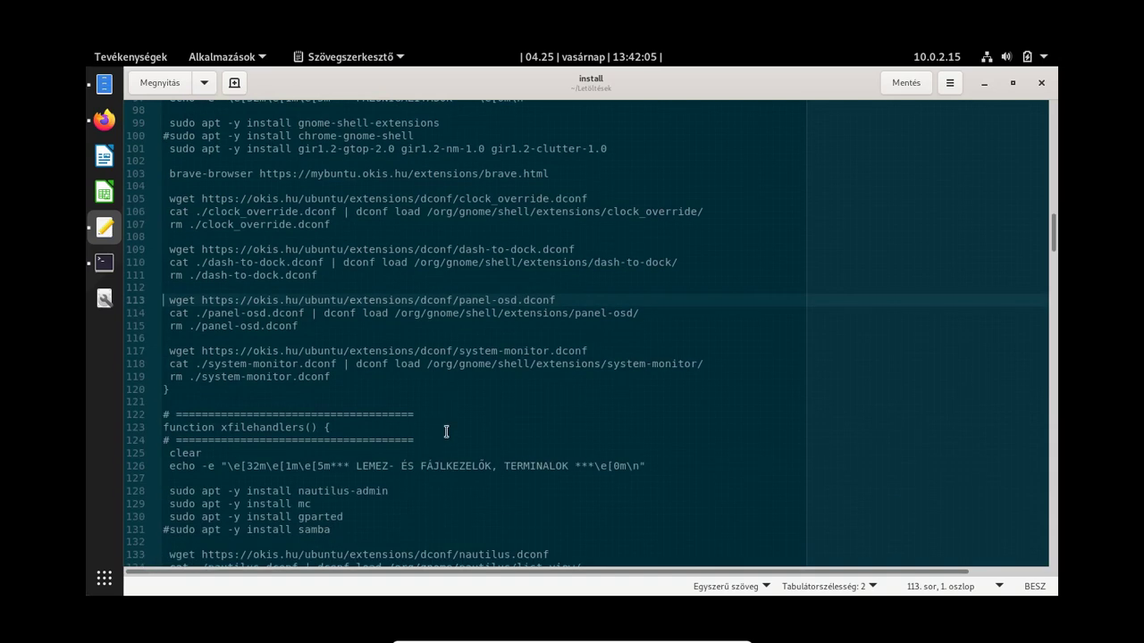
pyautogui.scroll(3, 446, 435)
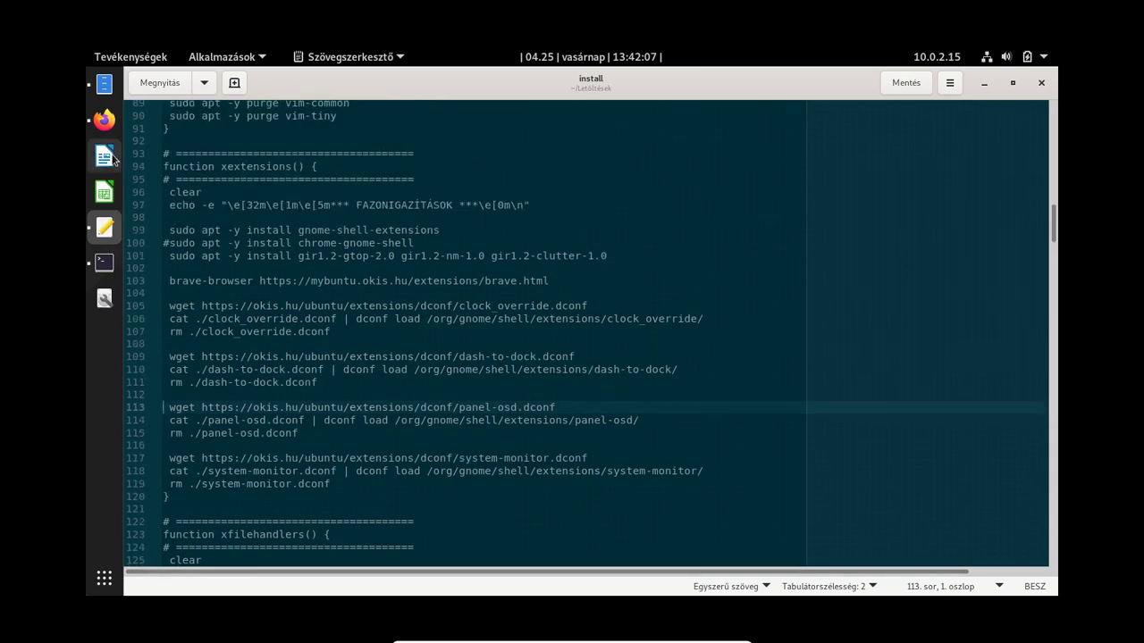
# Switch to Firefox and load okis.hu/ubuntu/extensions/brave.html in a new tab.
pyautogui.click(105, 119)
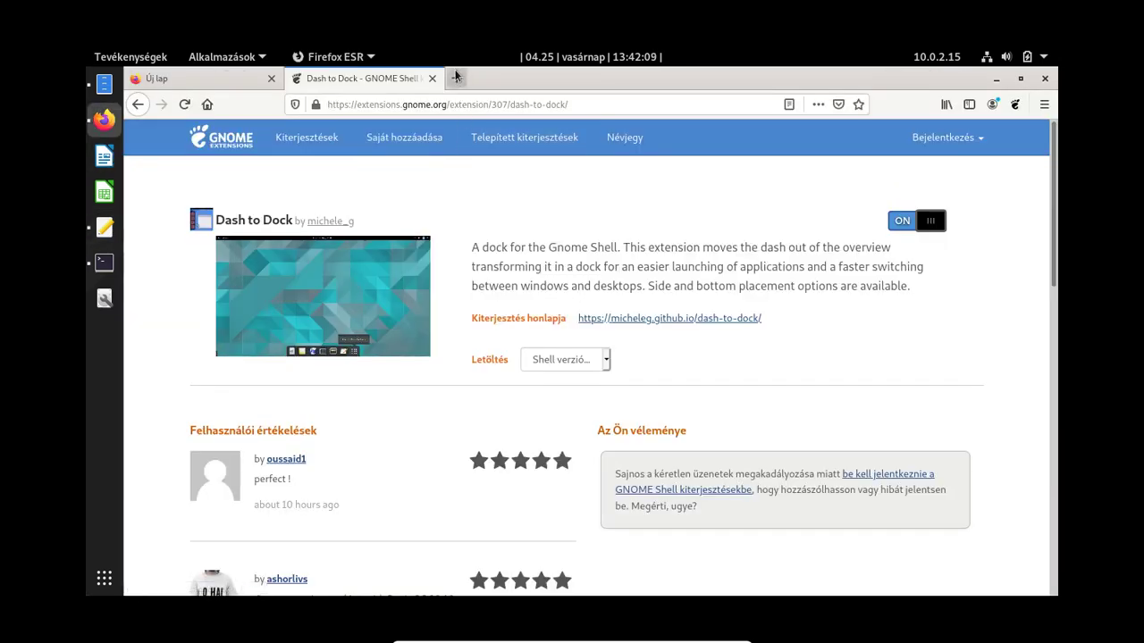
pyautogui.click(457, 79)
pyautogui.write('okis.hu/')
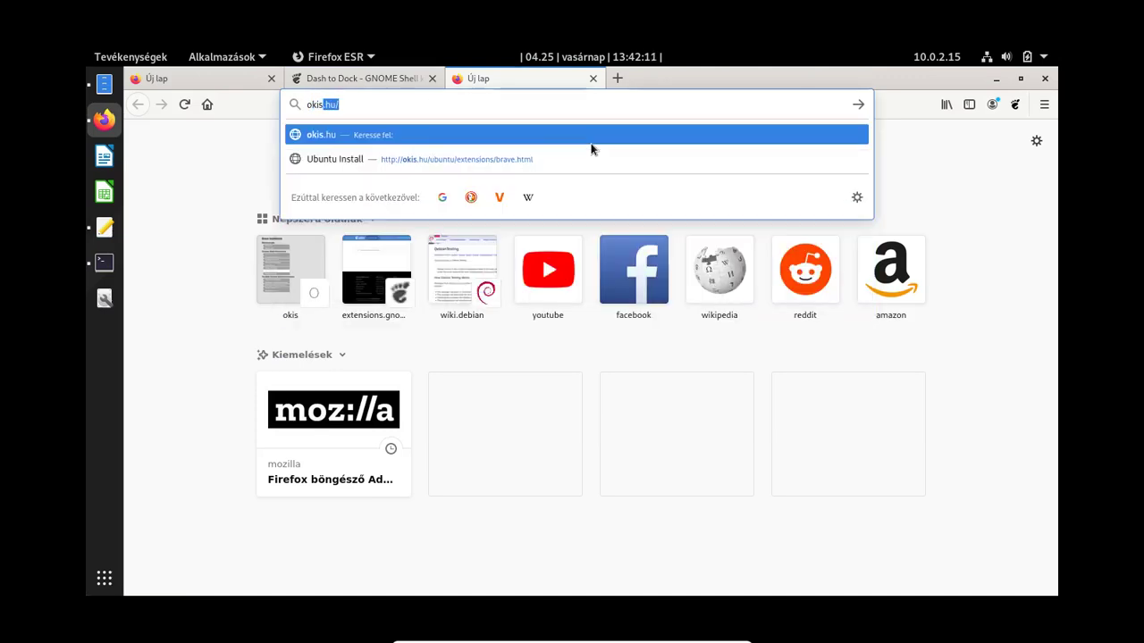
pyautogui.write('ubunu')
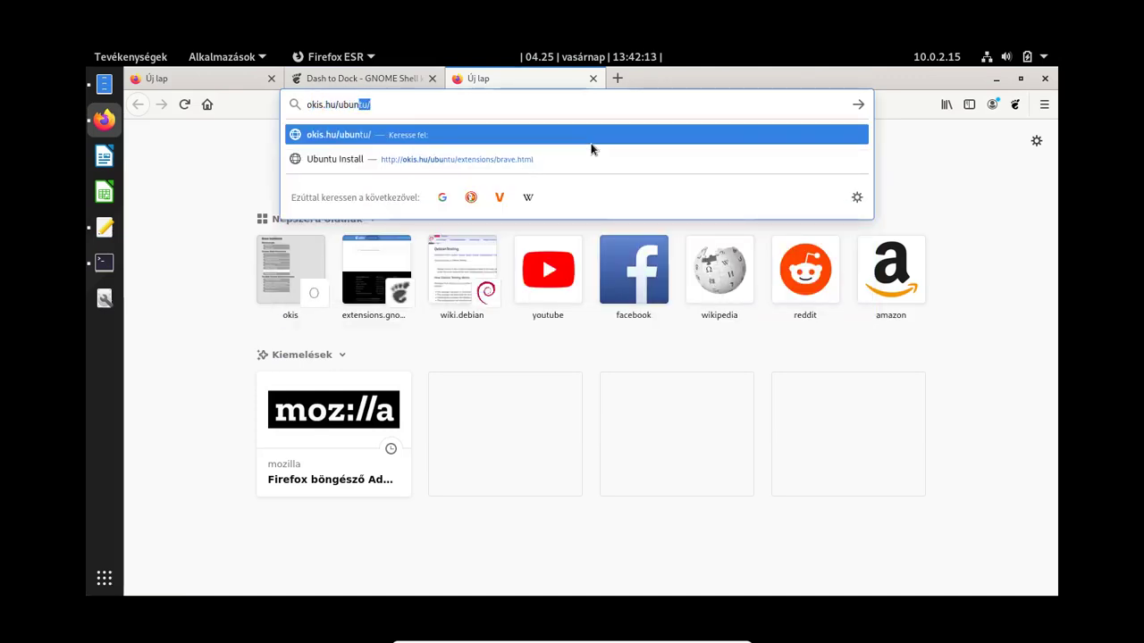
pyautogui.press('BackSpace')
pyautogui.write('tu/e')
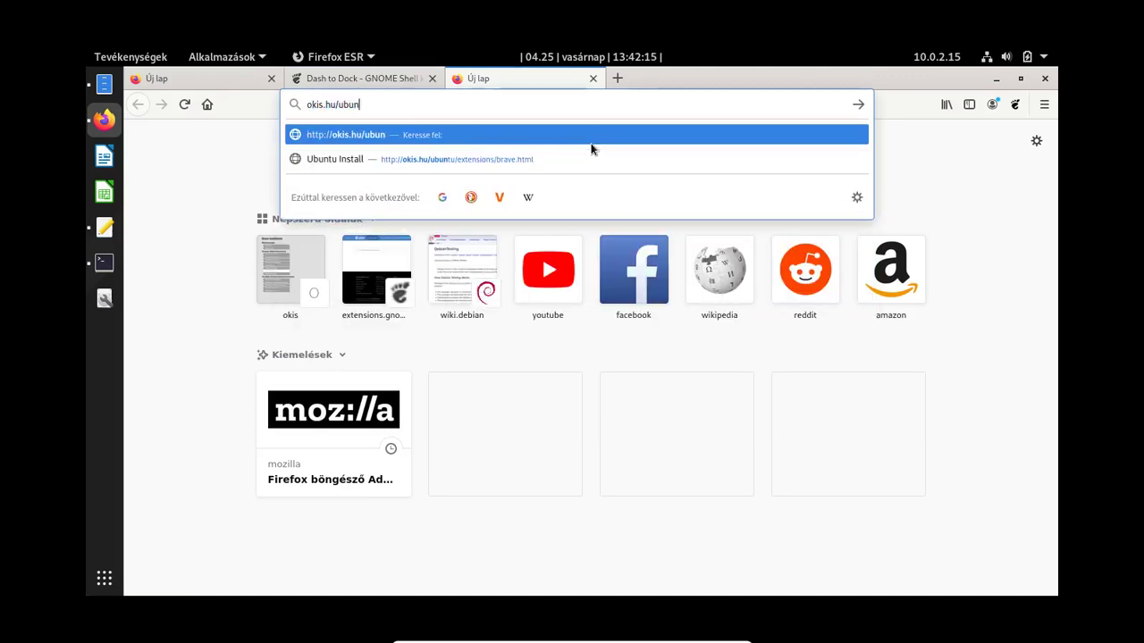
pyautogui.write('xten')
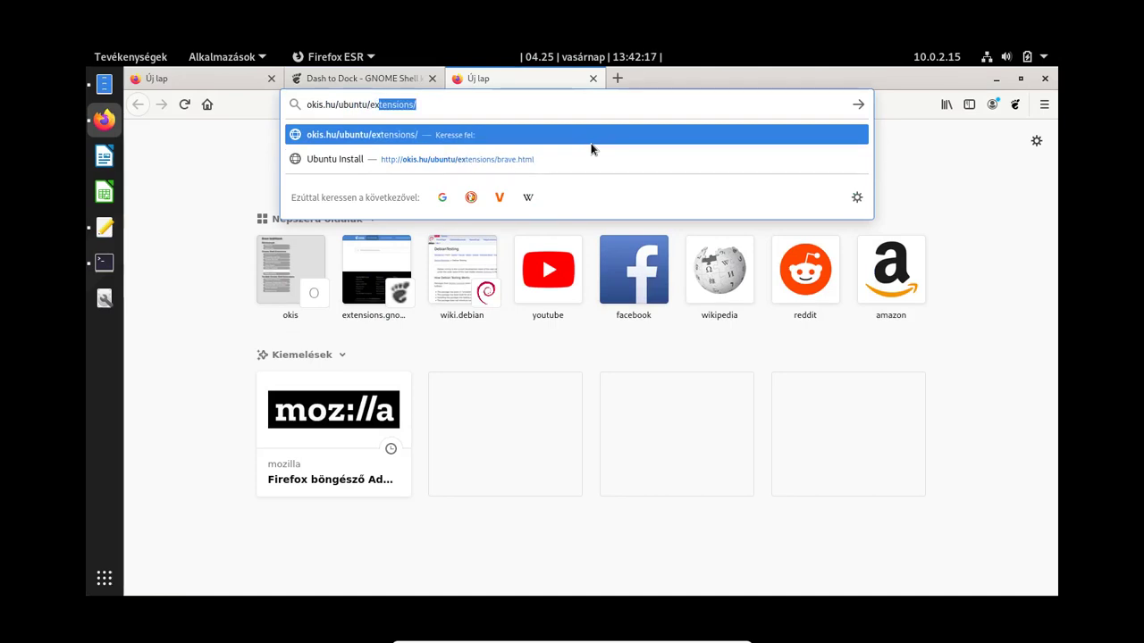
pyautogui.write('sions/b')
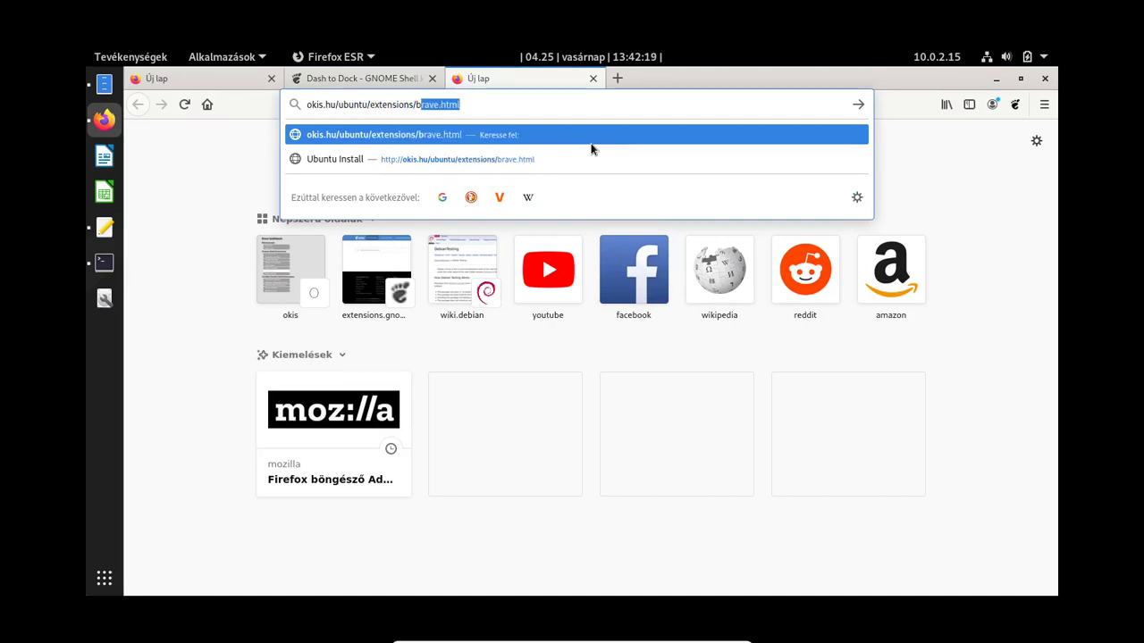
pyautogui.write('rave.html')
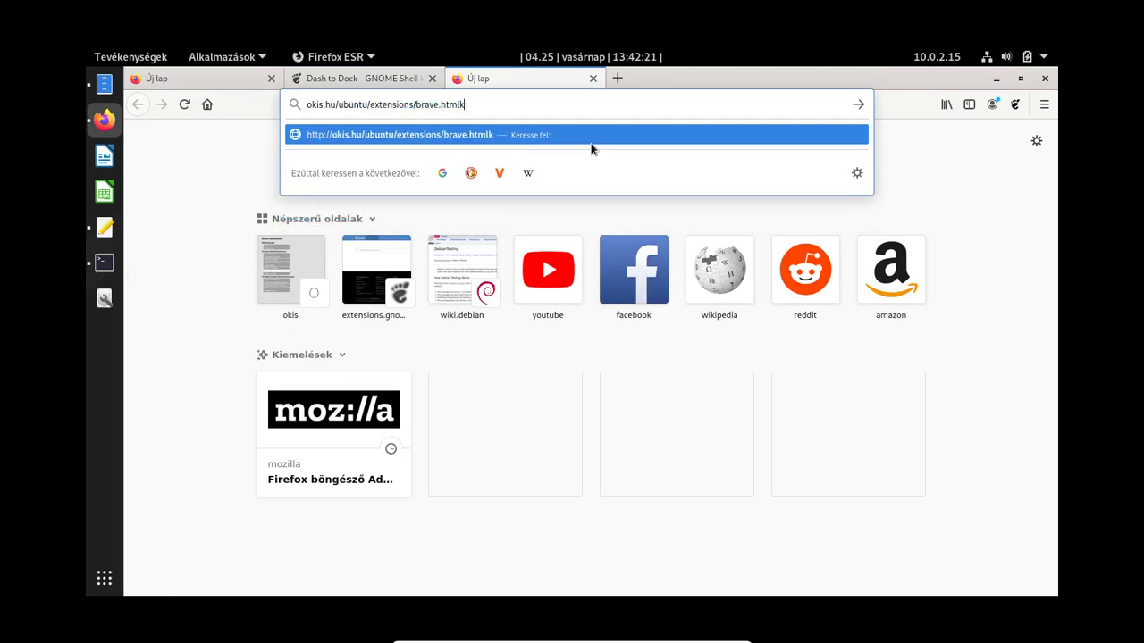
pyautogui.press('Return')
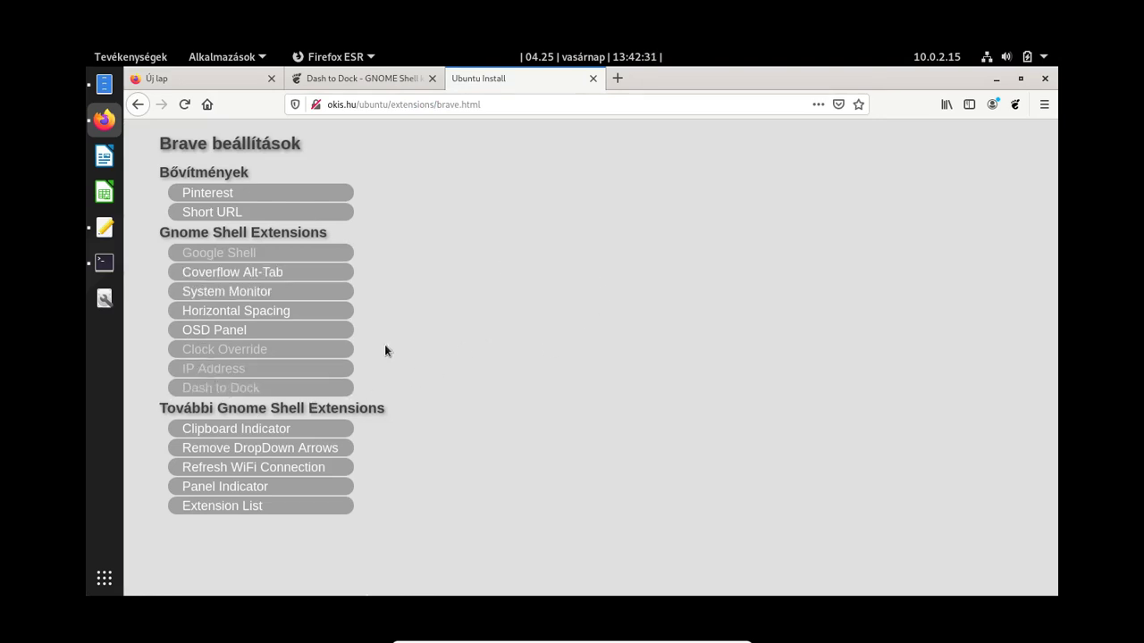
# Open the Coverflow Alt-Tab page from the Gnome Shell Extensions list and install the extension.
pyautogui.click(220, 275)
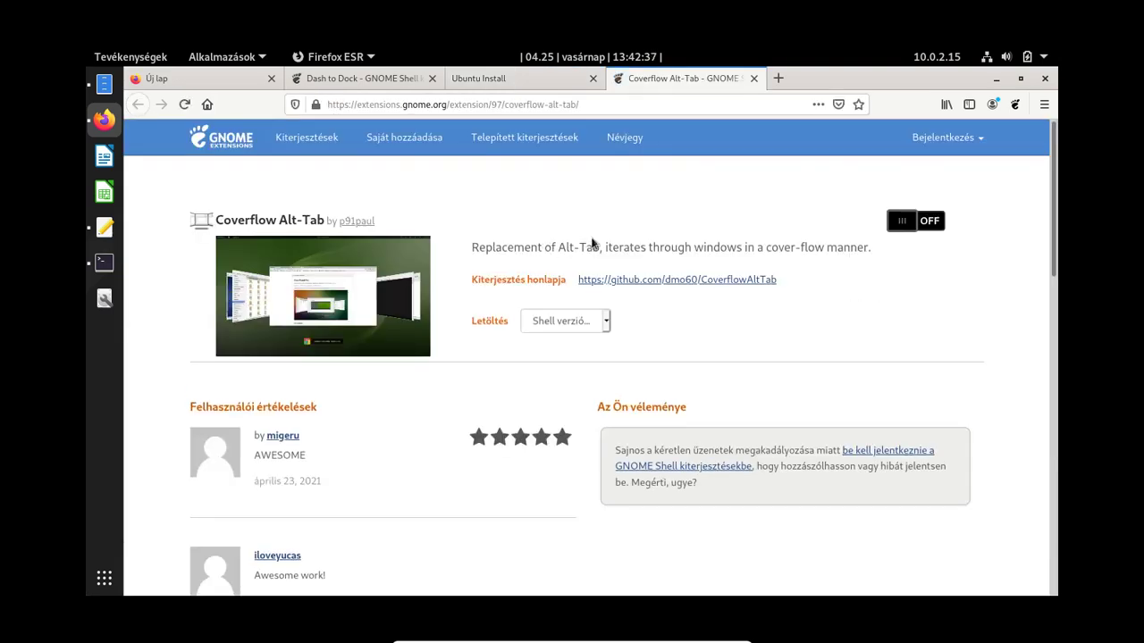
pyautogui.click(934, 225)
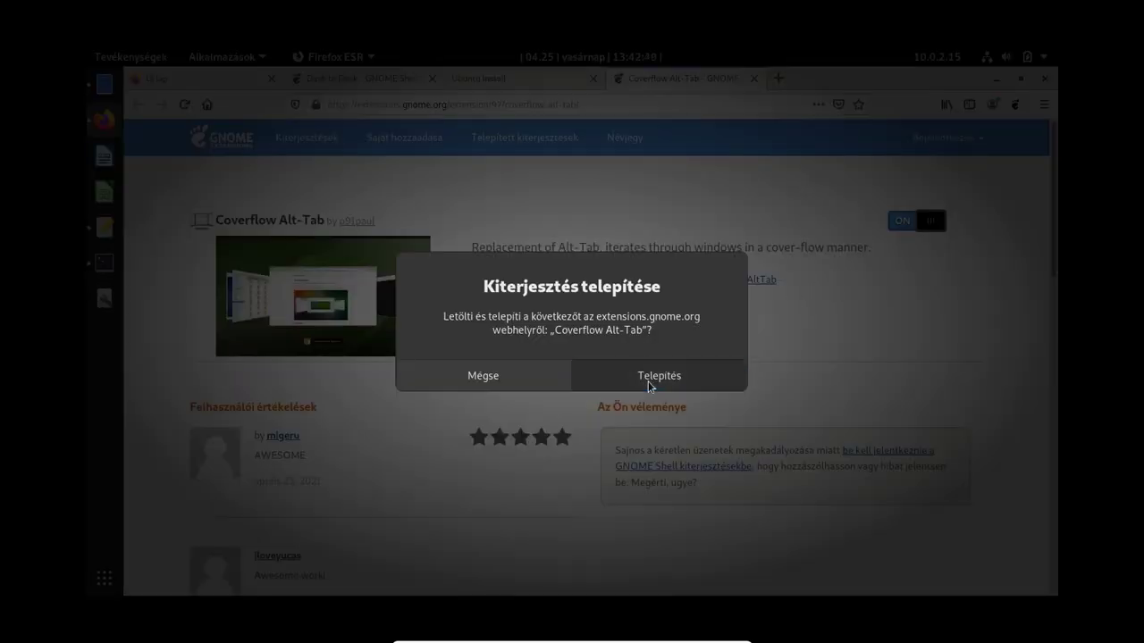
pyautogui.click(649, 384)
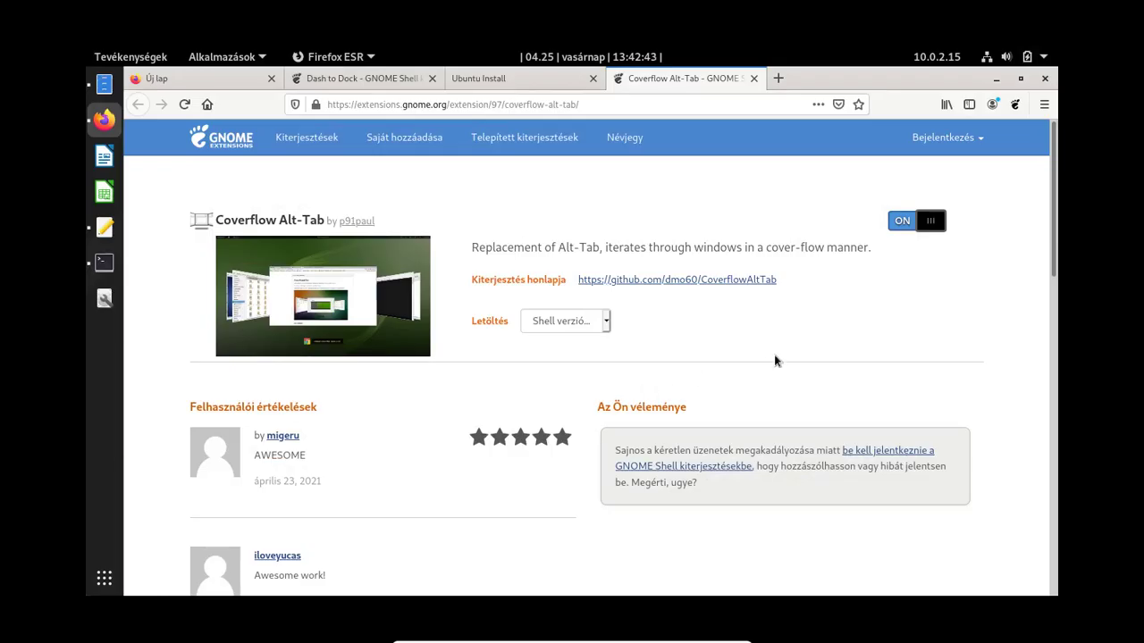
# Cycle through the open windows with the cover-flow window switcher to examine its display, finishing on the Letöltések file window.
pyautogui.hotkey('alt', 'Tab')
pyautogui.hotkey('alt', 'Tab')
pyautogui.hotkey('alt', 'Tab')
pyautogui.hotkey('alt', 'Tab')
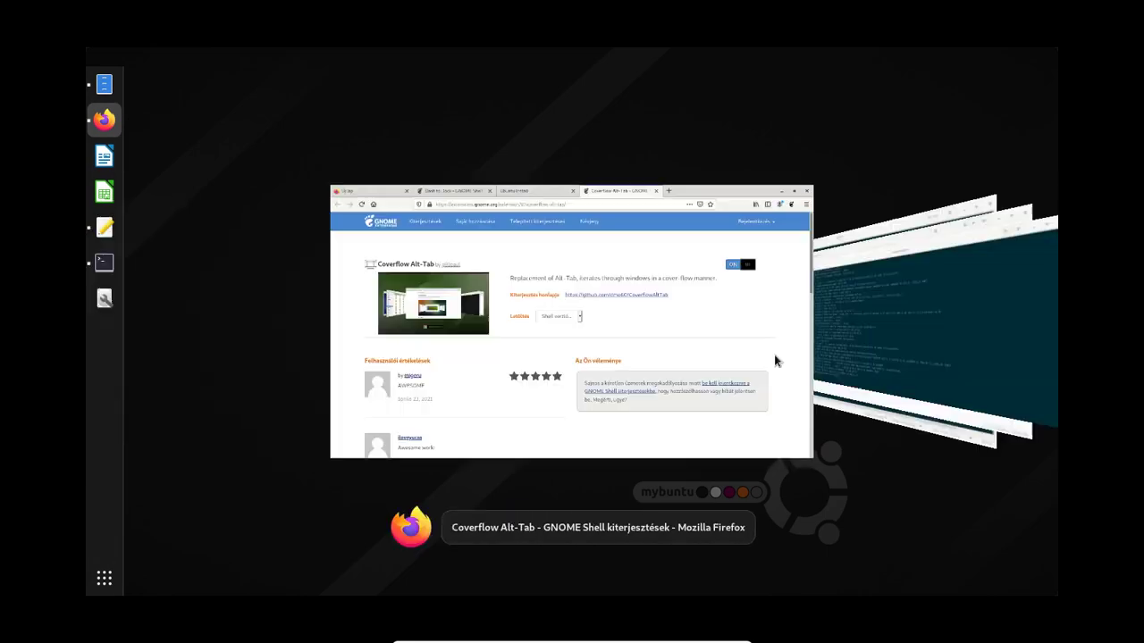
pyautogui.hotkey('alt', 'Tab')
pyautogui.hotkey('alt', 'Tab')
pyautogui.hotkey('alt', 'Tab')
pyautogui.hotkey('alt', 'Tab')
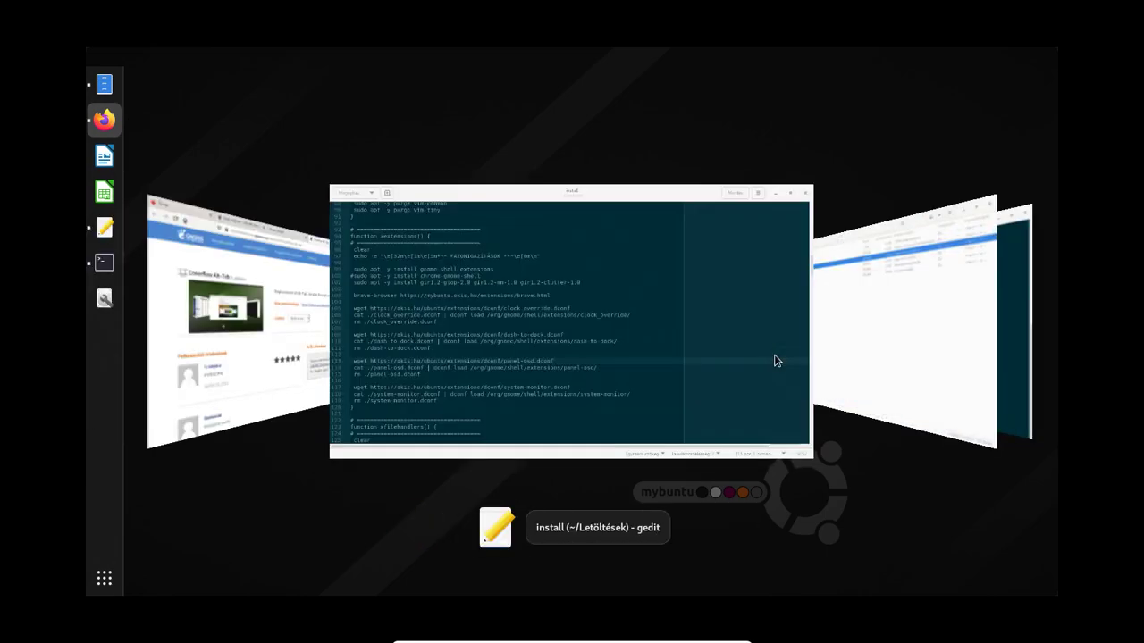
pyautogui.hotkey('alt', 'Tab')
pyautogui.hotkey('alt', 'Tab')
pyautogui.hotkey('alt', 'Tab')
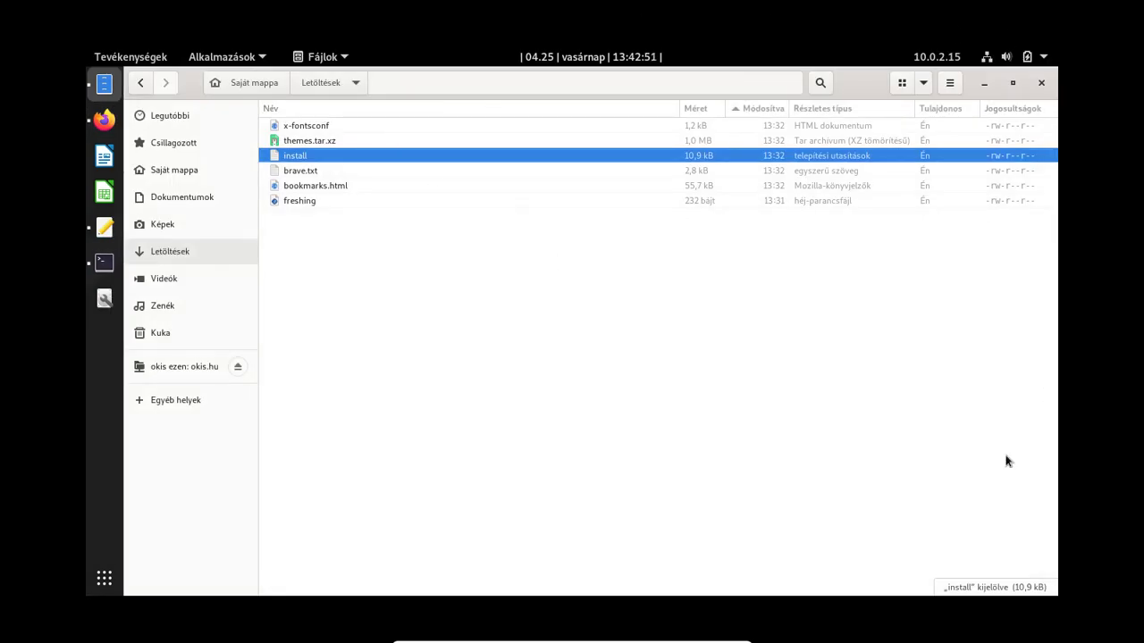
# Show the activities overview, pick the Letöltések file window, and switch back to Firefox.
pyautogui.press('super')
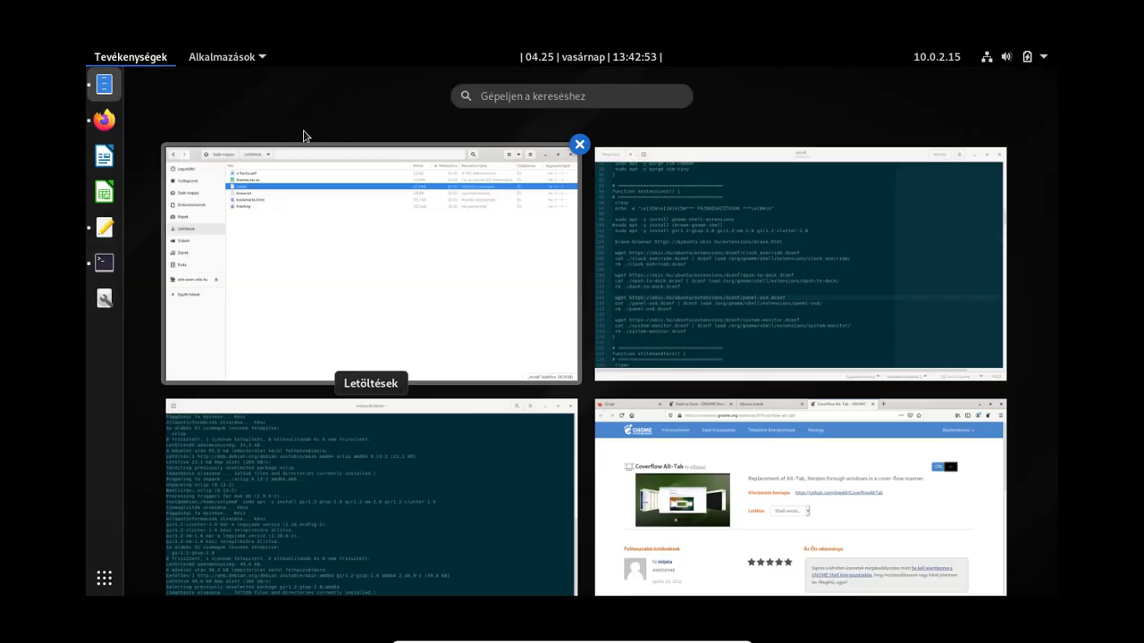
pyautogui.click(521, 200)
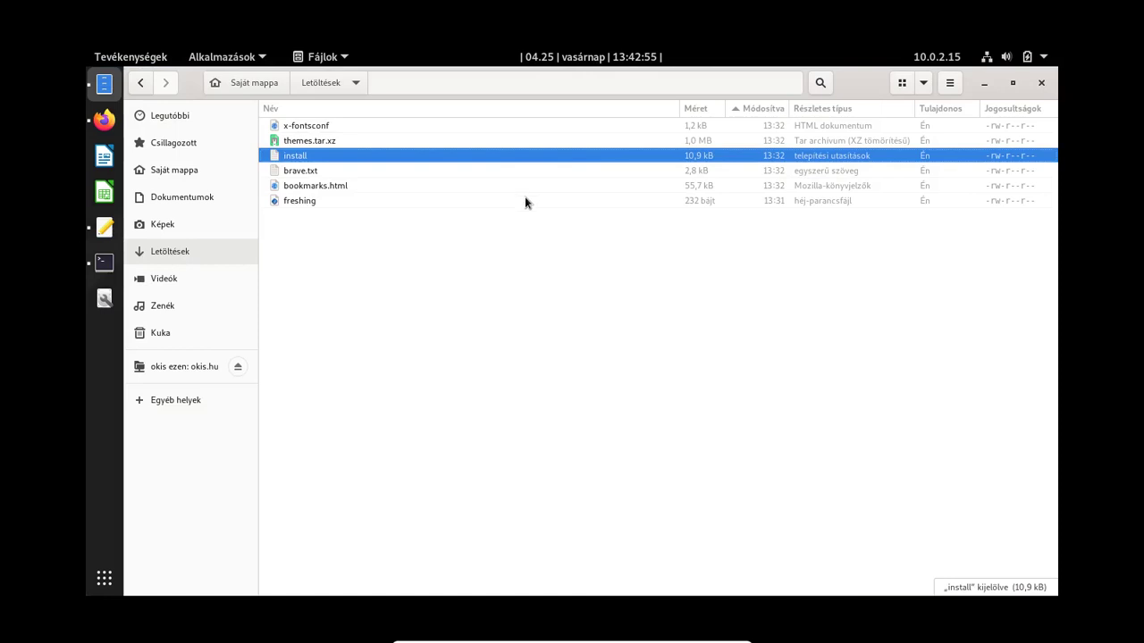
pyautogui.hotkey('alt', 'Tab')
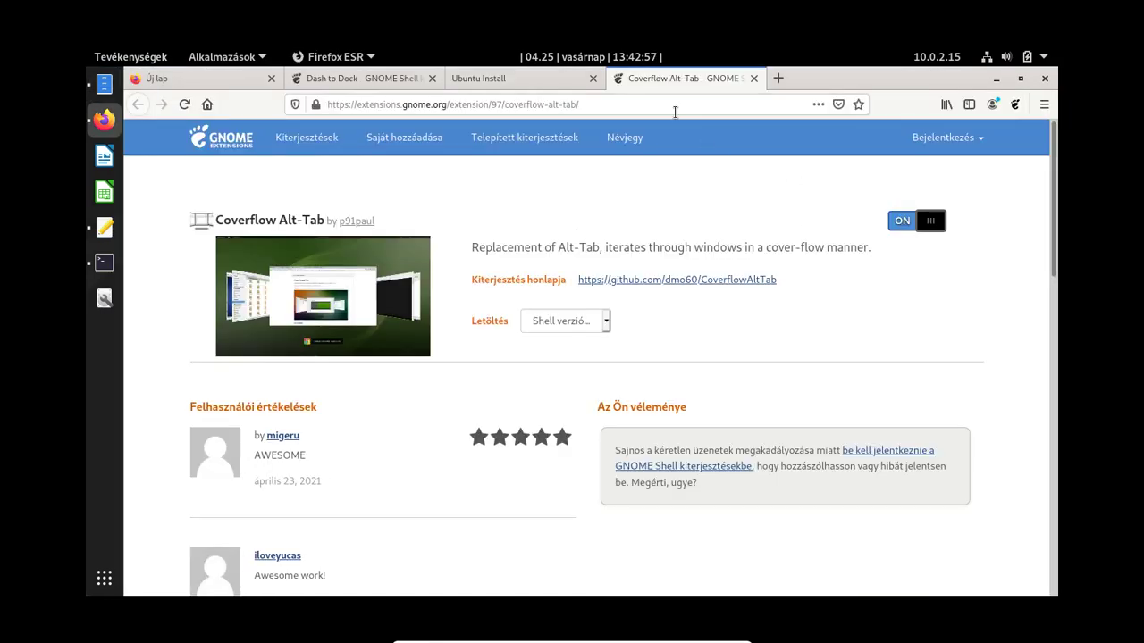
# Switch to the install script in the text editor and briefly view the clock's calendar and notification area.
pyautogui.hotkey('alt', 'Tab')
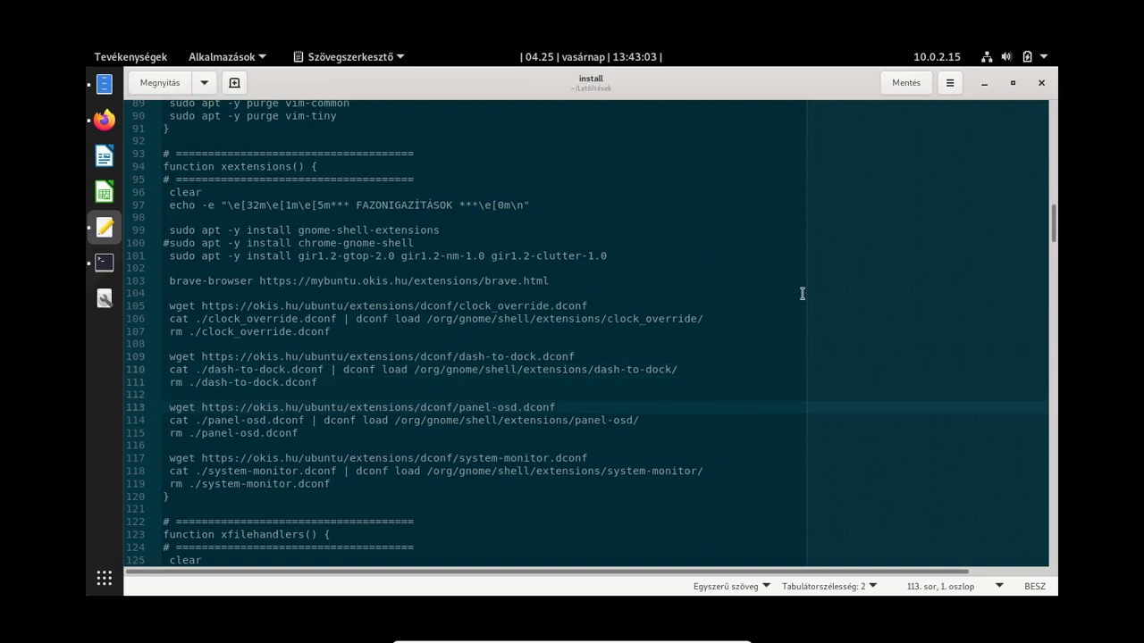
pyautogui.click(635, 59)
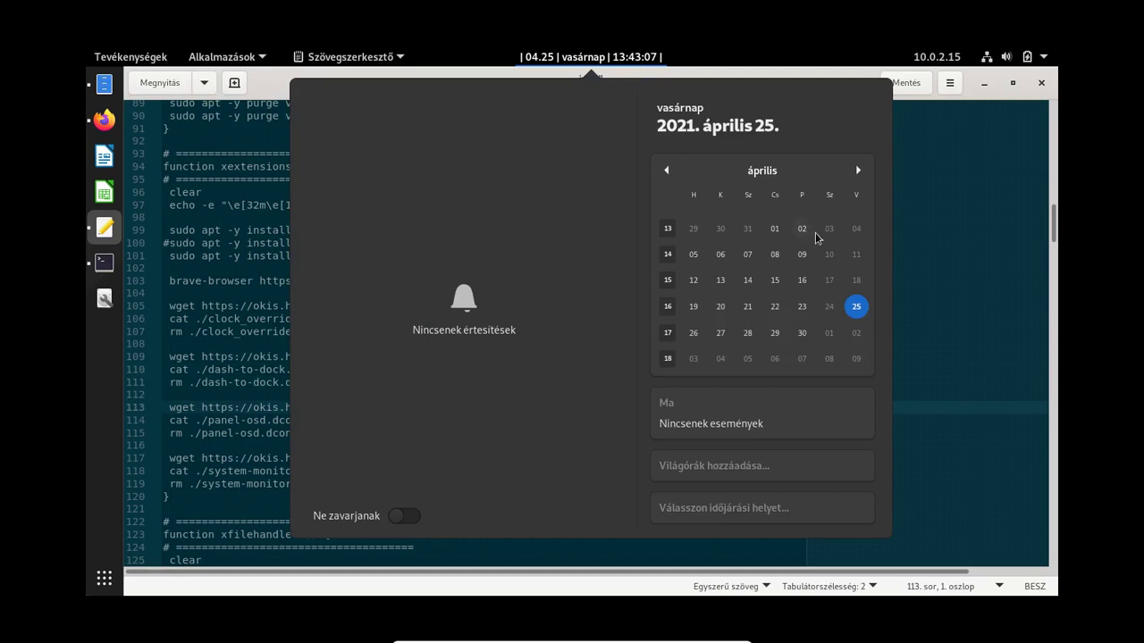
pyautogui.click(897, 170)
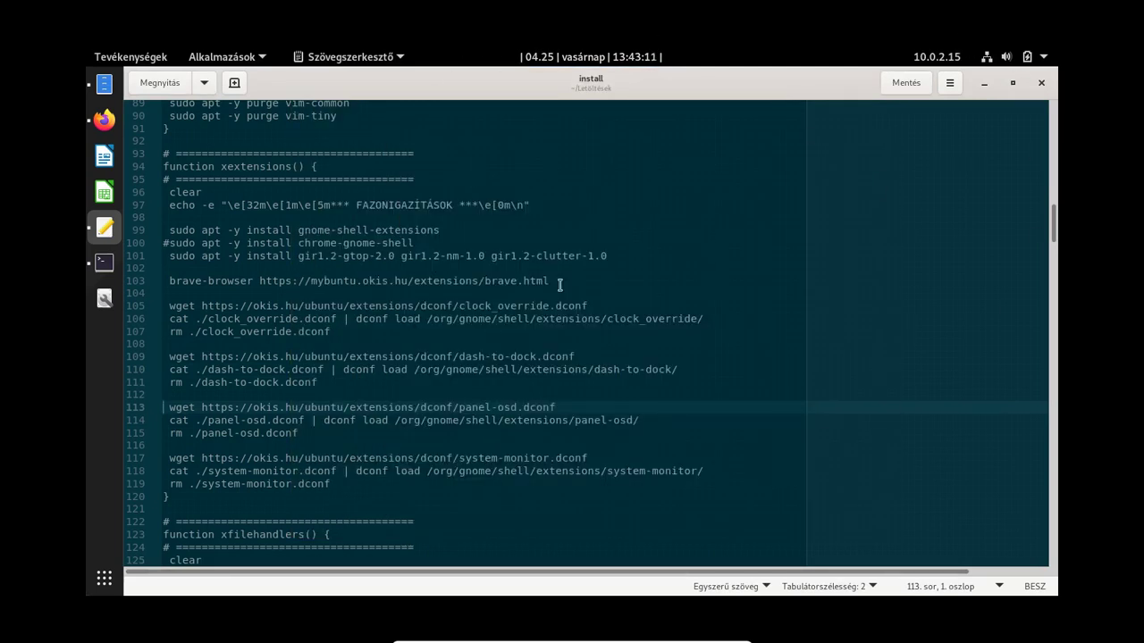
# Switch to Firefox and close the Coverflow Alt-Tab, Dash to Dock and Új lap tabs, keeping the Ubuntu Install page.
pyautogui.click(106, 120)
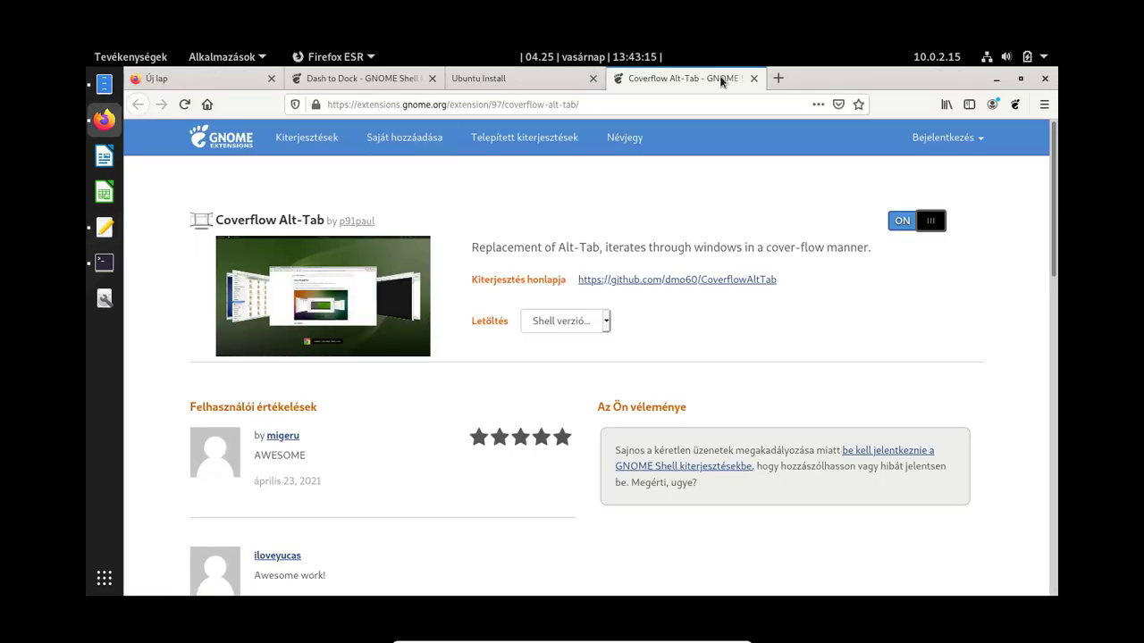
pyautogui.click(752, 79)
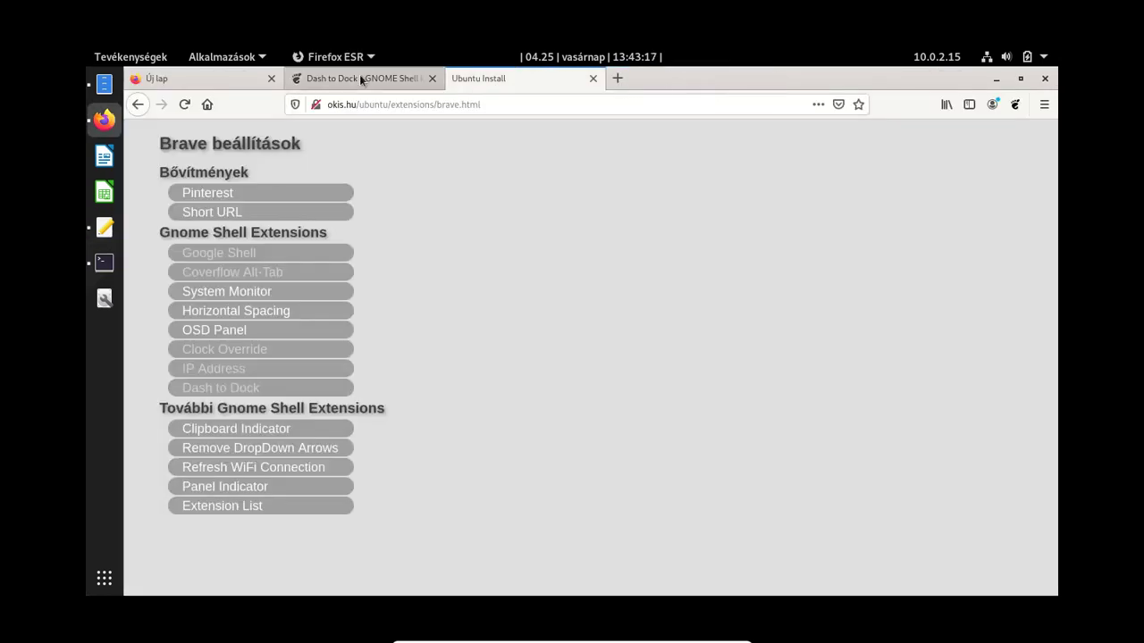
pyautogui.click(360, 76)
pyautogui.click(432, 79)
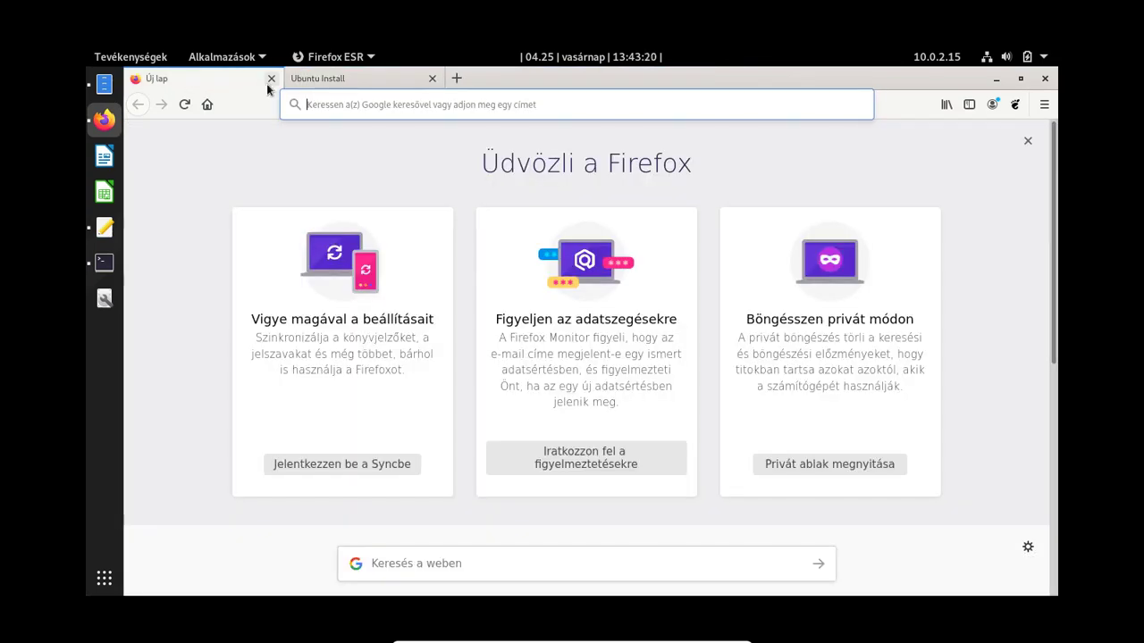
pyautogui.click(271, 78)
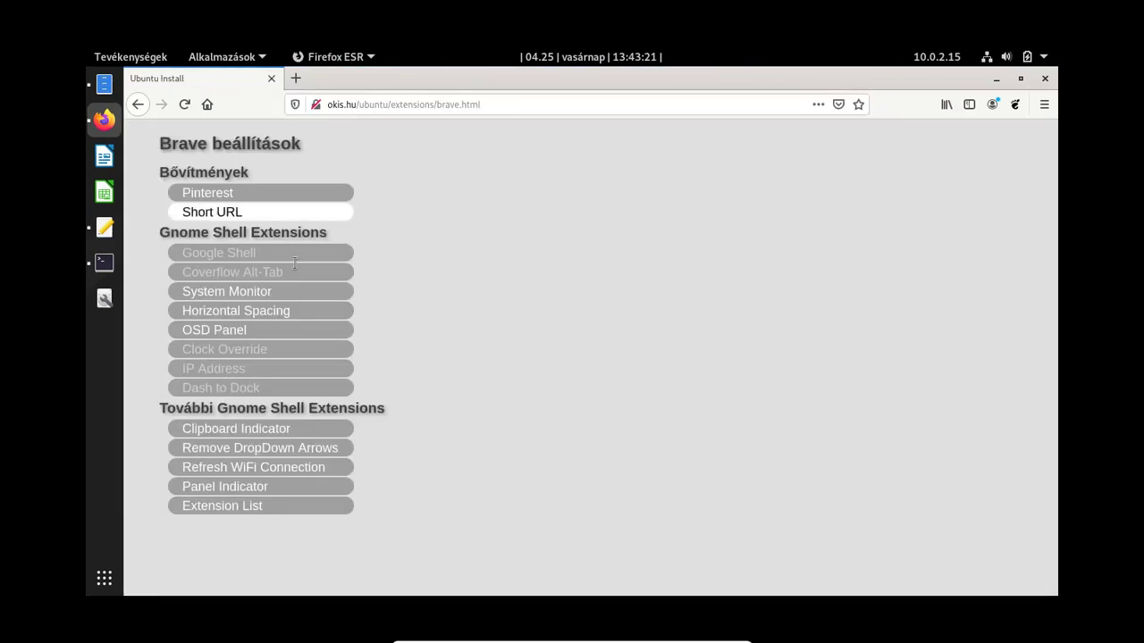
# Open the OSD Panel link from the extensions list and install the Panel OSD extension.
pyautogui.click(234, 331)
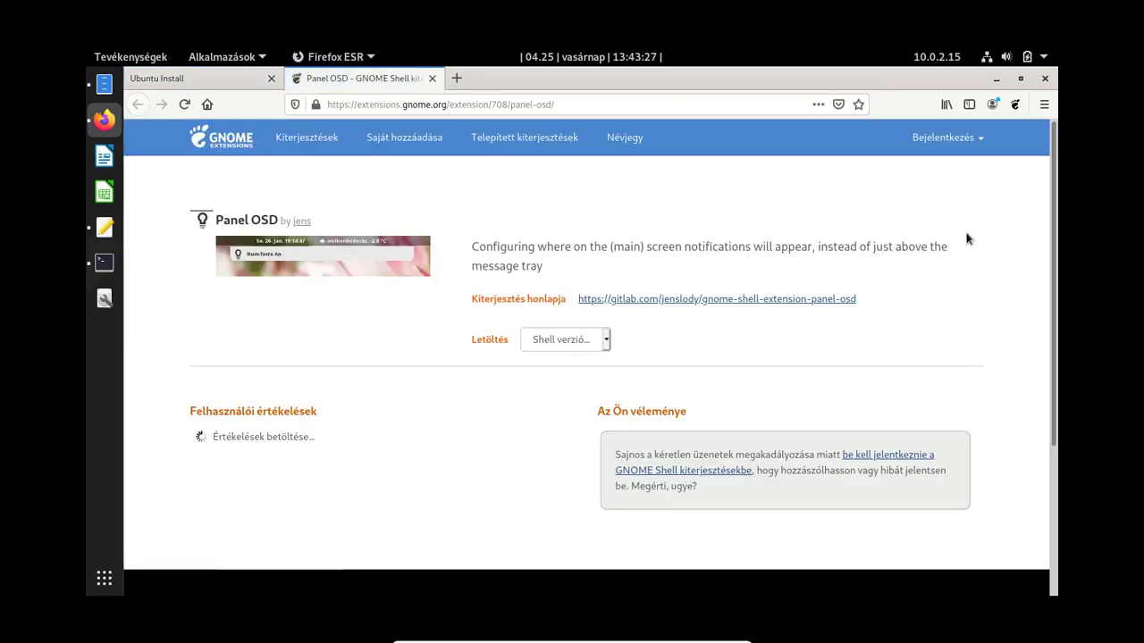
pyautogui.click(911, 221)
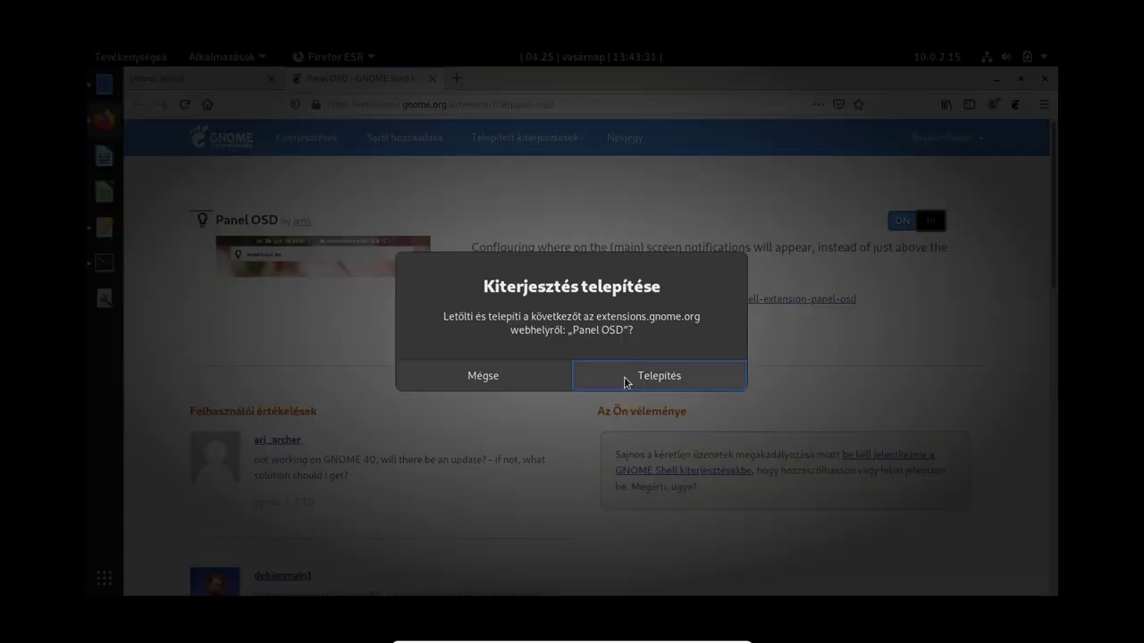
pyautogui.click(626, 383)
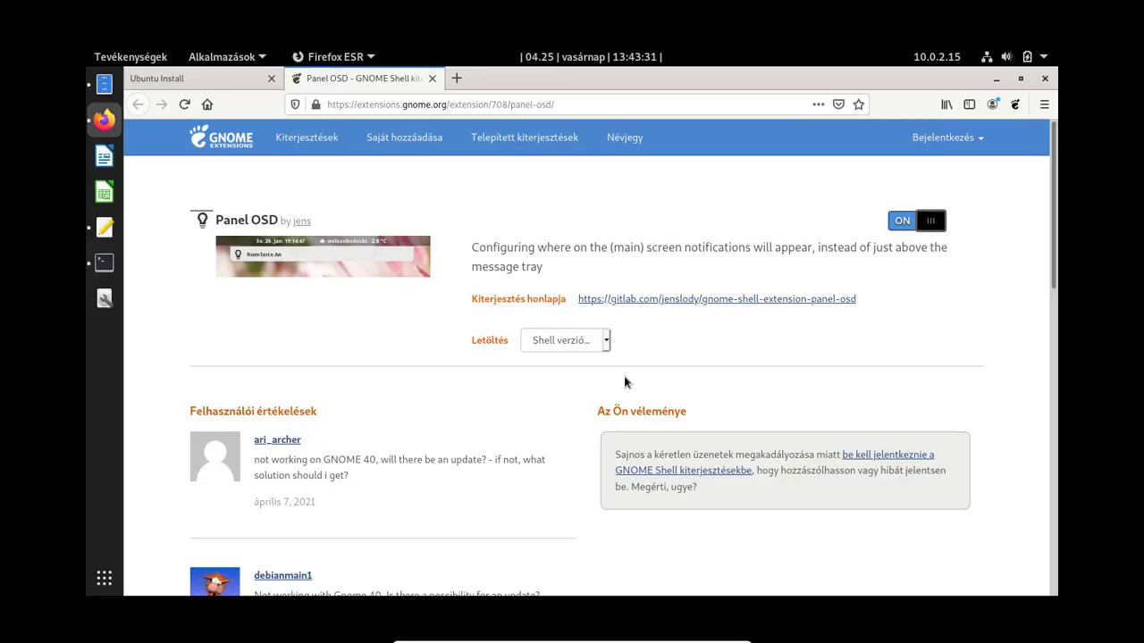
# Launch the Kiterjesztések (Extensions) application from the application overview and open the Panel OSD settings.
pyautogui.click(103, 578)
pyautogui.scroll(-1, 491, 383)
pyautogui.scroll(1, 473, 424)
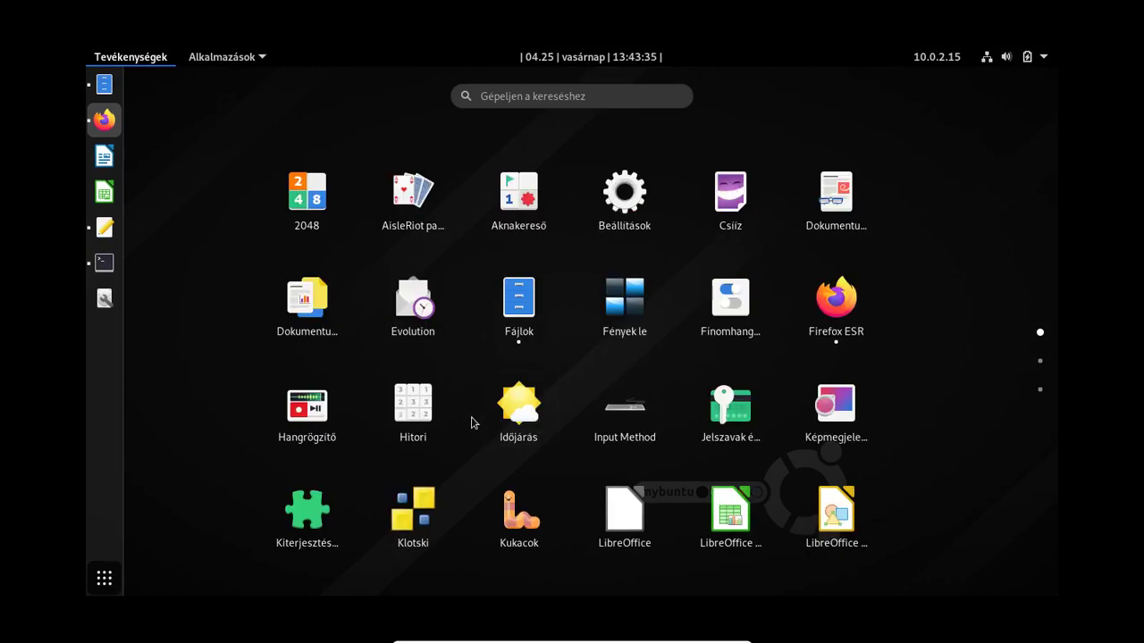
pyautogui.click(323, 509)
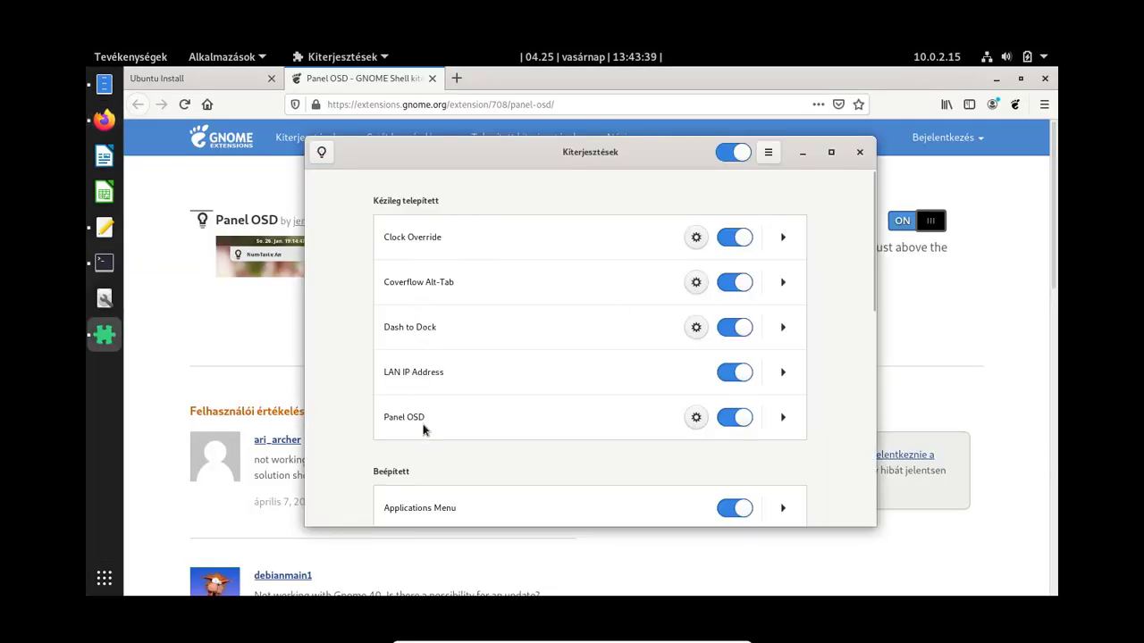
pyautogui.click(696, 417)
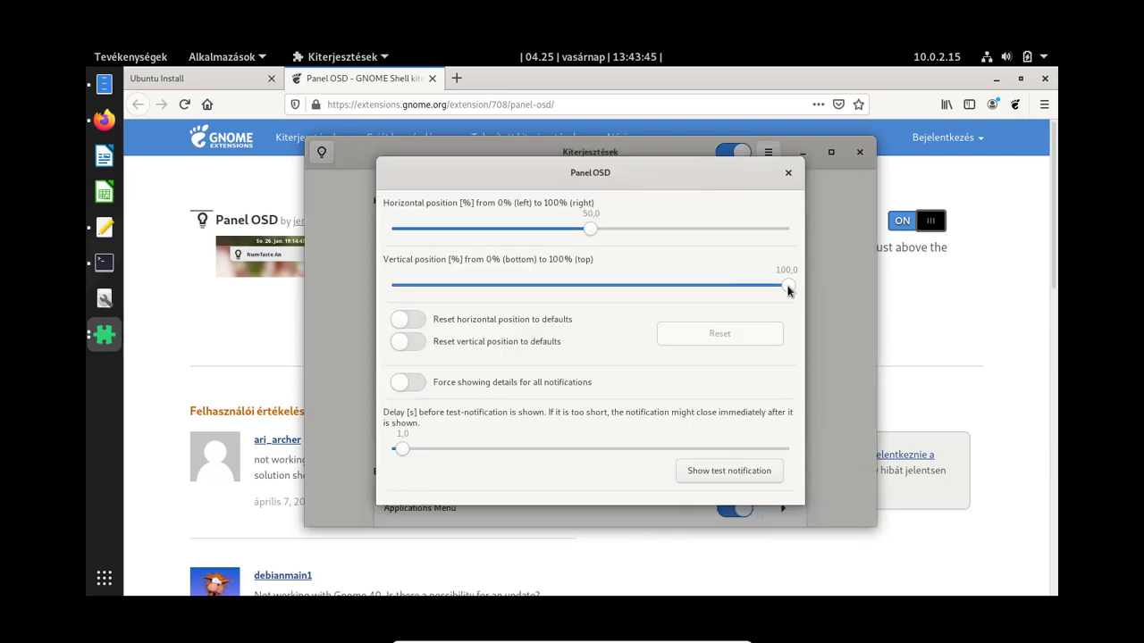
# Set the Panel OSD vertical position to 50%.
pyautogui.moveTo(788, 288); pyautogui.dragTo(587, 287)
pyautogui.press('Right')
pyautogui.press('Right')
pyautogui.press('Right')
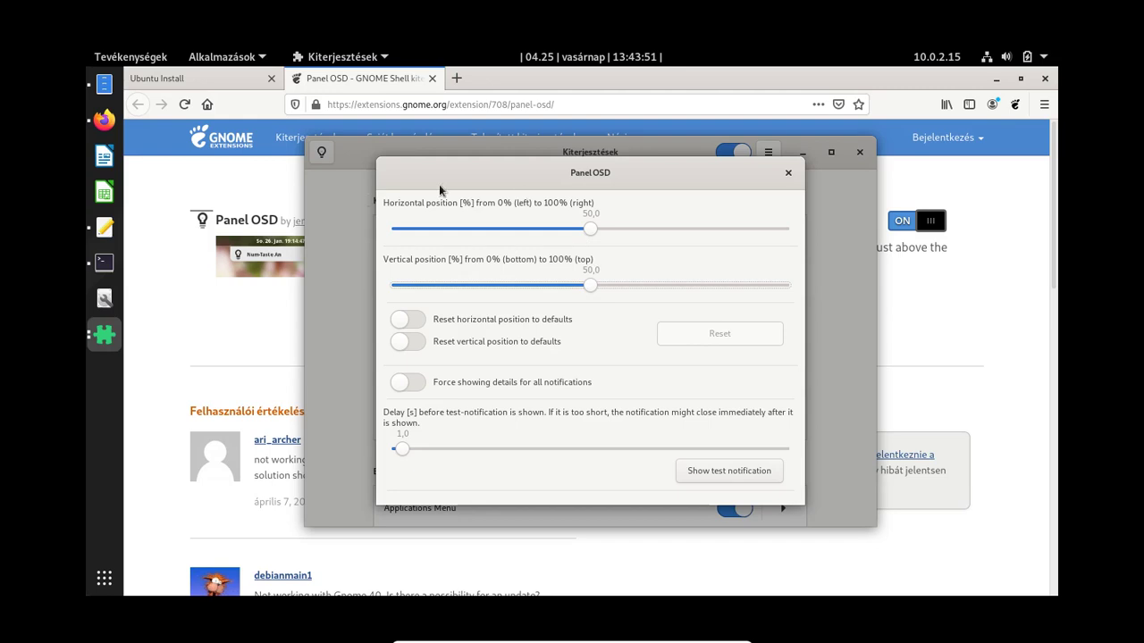
# Enable both position-reset options and forced details for all notifications, show a test notification, and put the Extensions windows away.
pyautogui.click(410, 323)
pyautogui.click(416, 379)
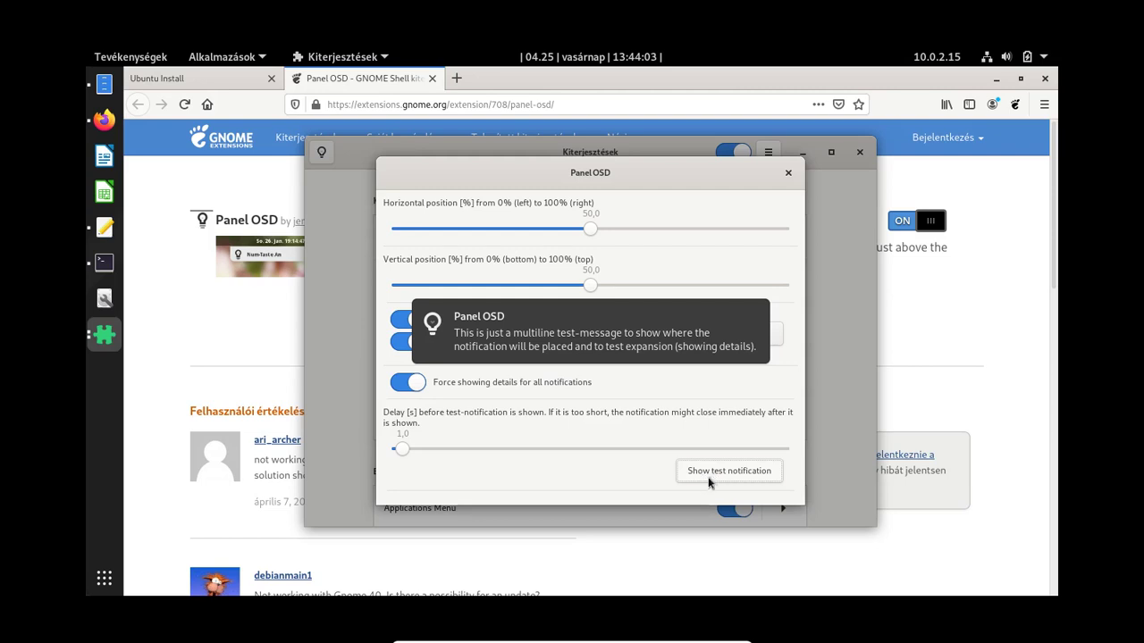
pyautogui.click(708, 481)
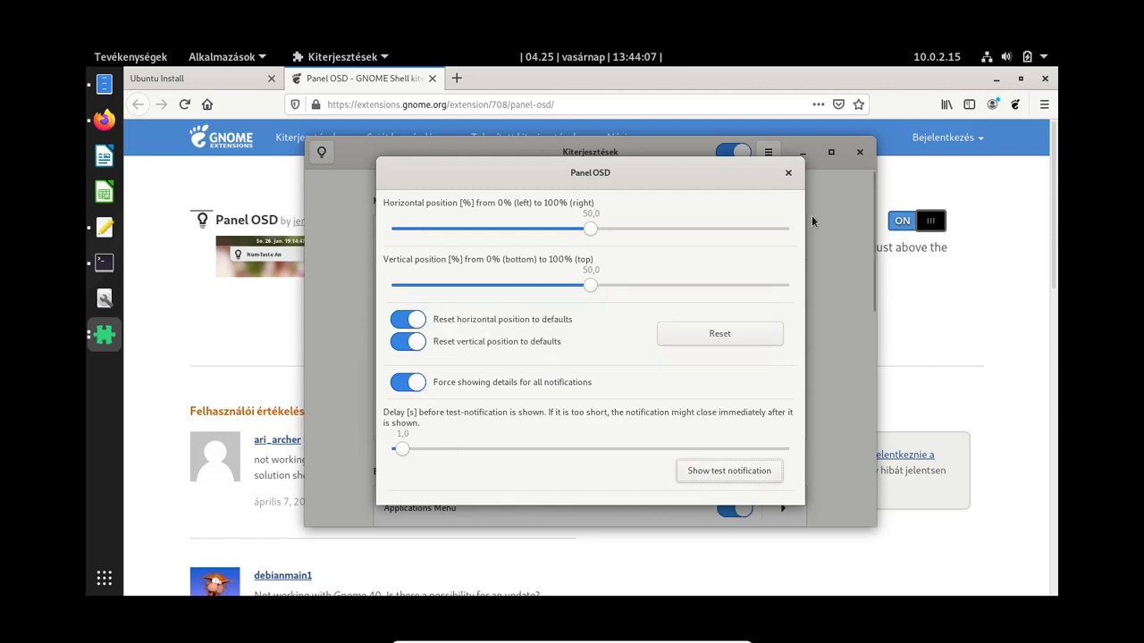
pyautogui.click(788, 173)
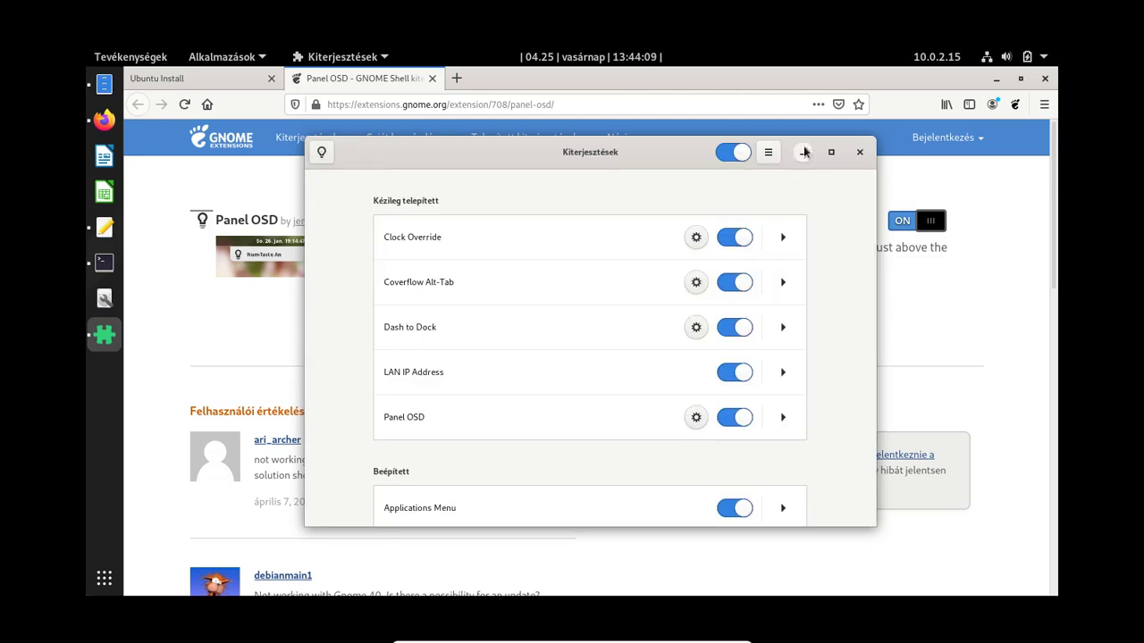
pyautogui.click(803, 153)
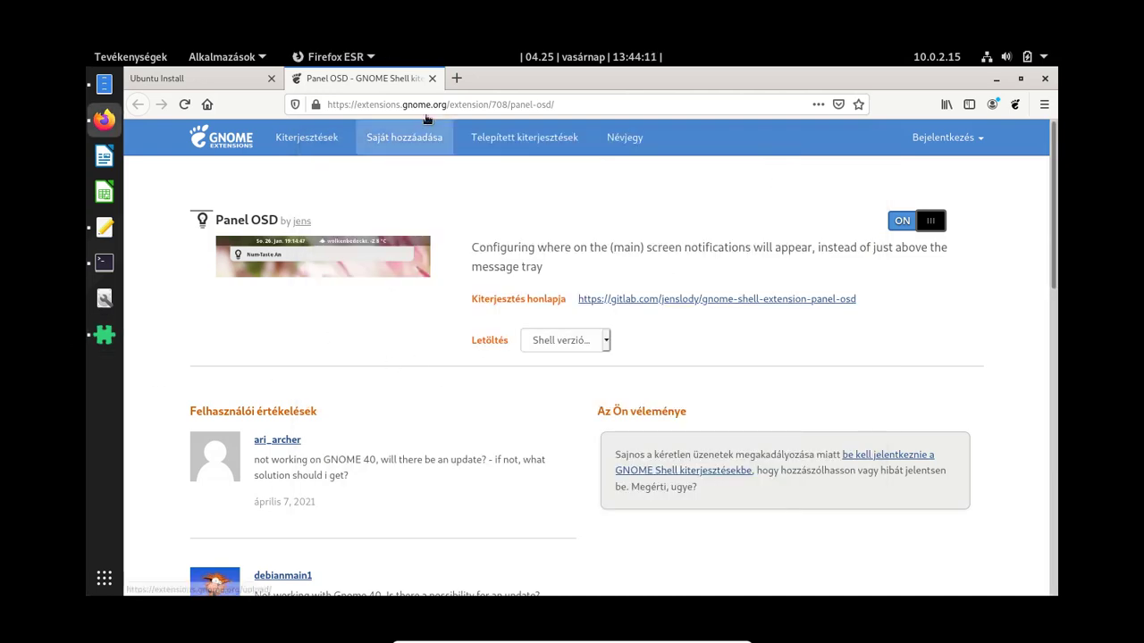
# Close the Panel OSD page, open the System Monitor page, preview its screenshot, and install the system-monitor extension.
pyautogui.click(432, 78)
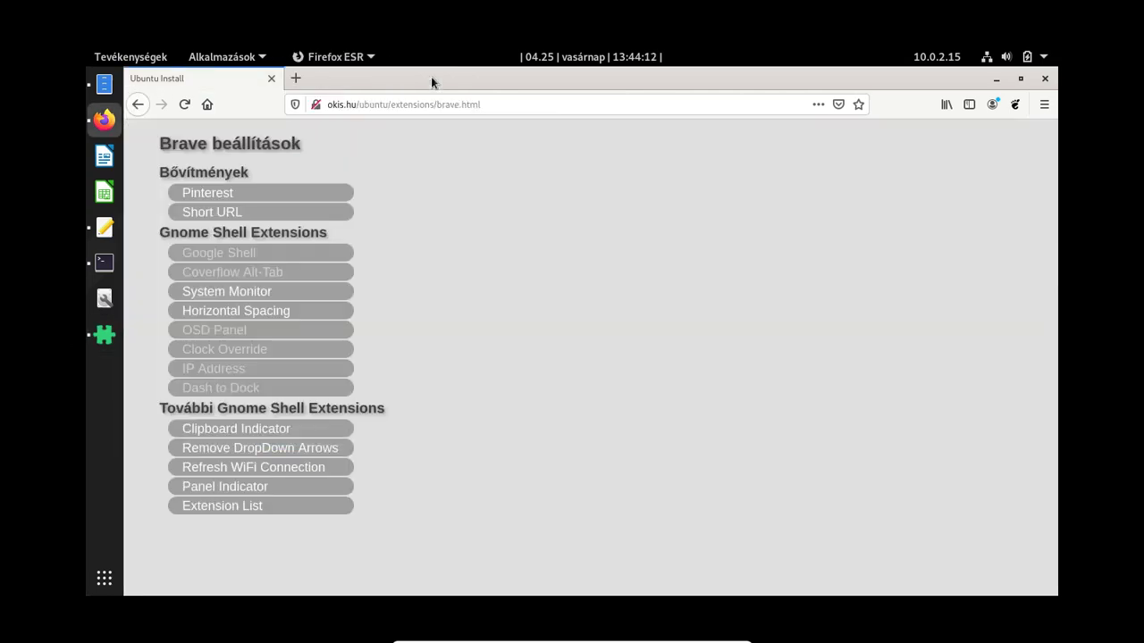
pyautogui.click(215, 299)
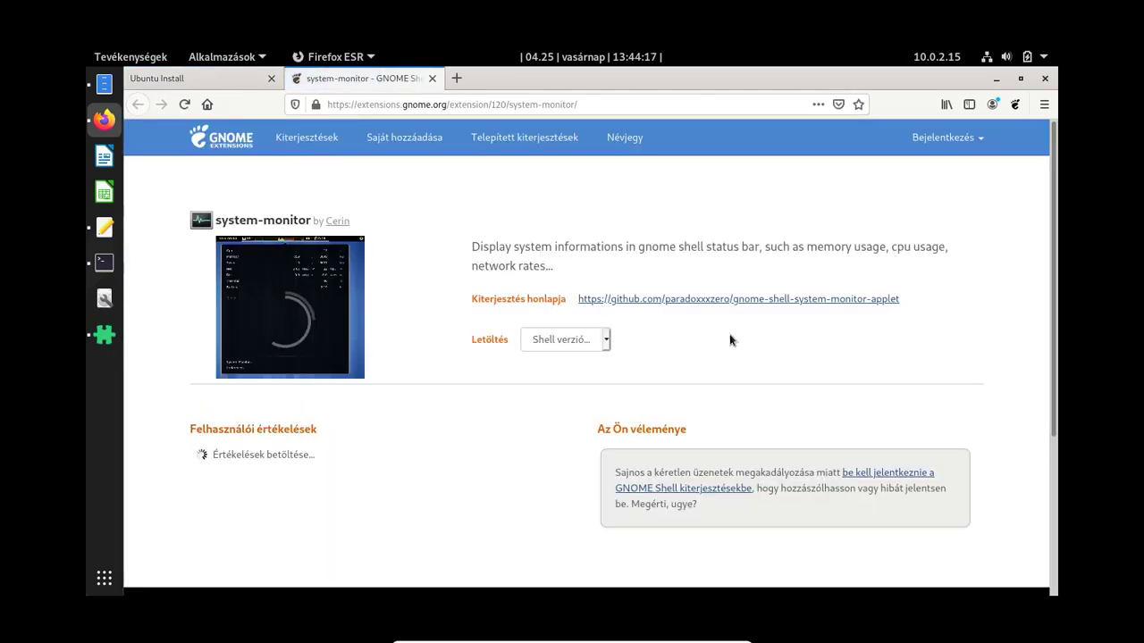
pyautogui.click(283, 256)
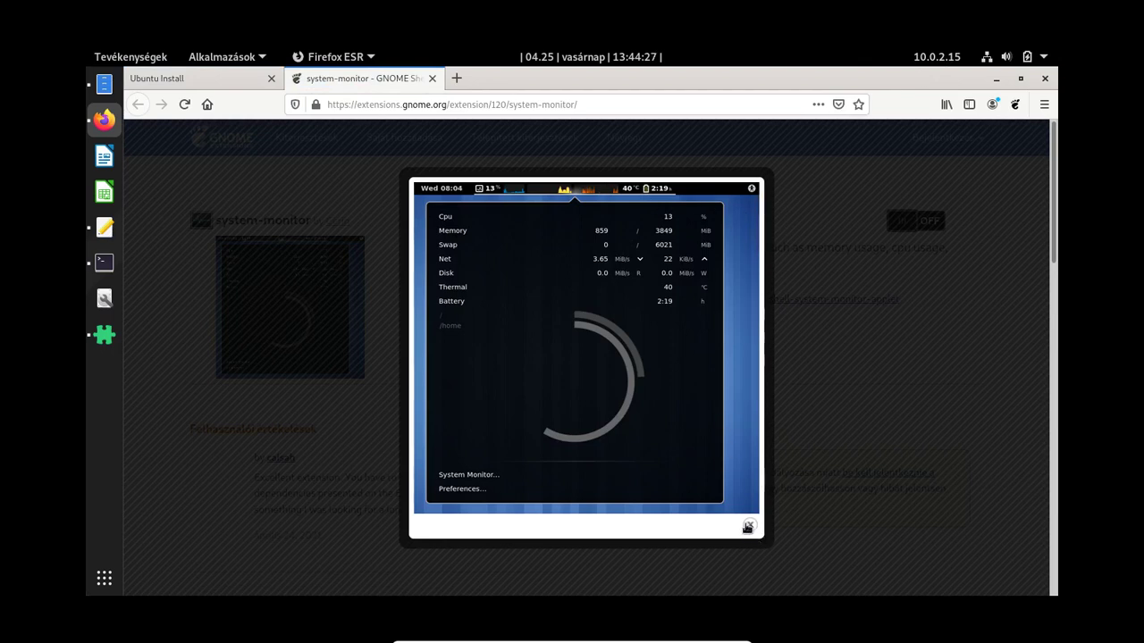
pyautogui.click(749, 525)
pyautogui.click(939, 227)
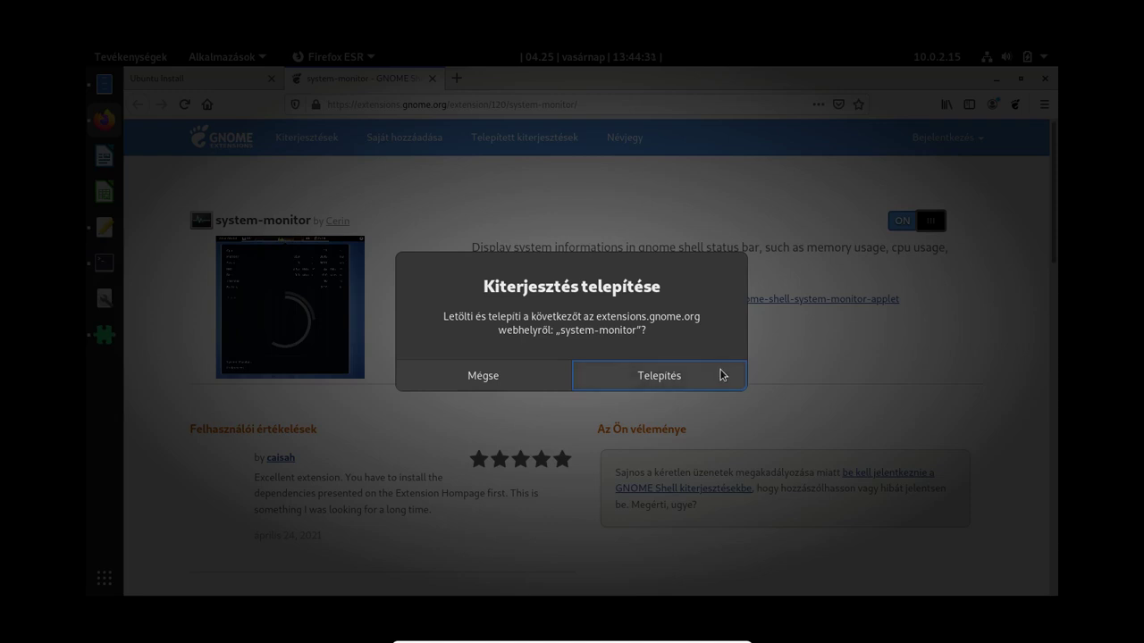
pyautogui.click(603, 378)
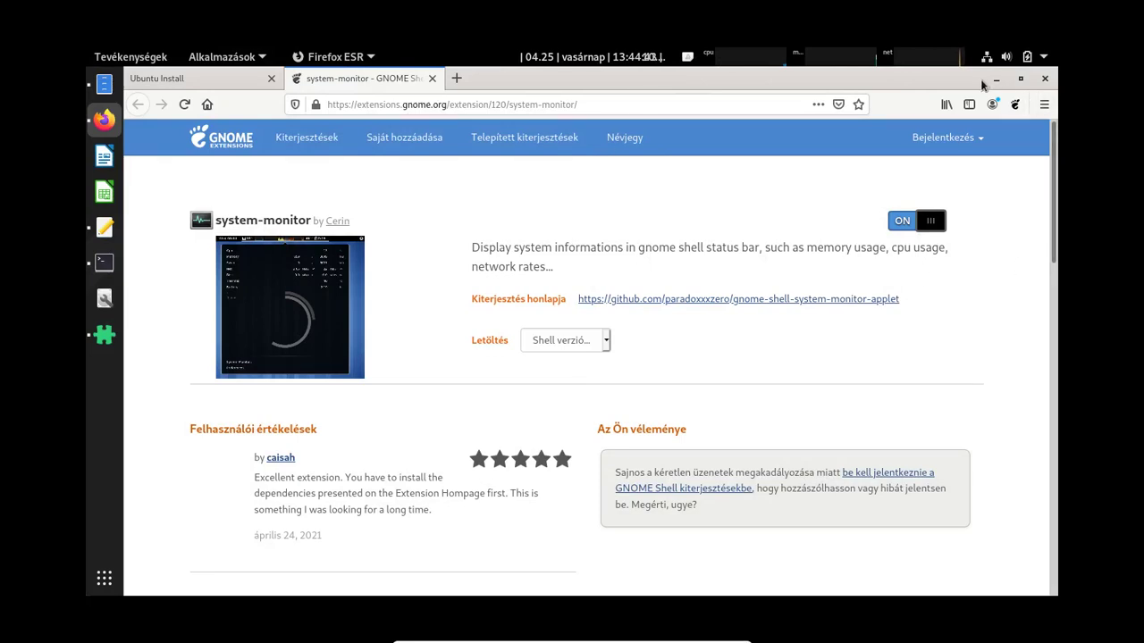
# Replace the system-monitor page with the Horizontal Spacing one, install Status Area Horizontal Spacing, and close the browser with all its tabs.
pyautogui.click(433, 79)
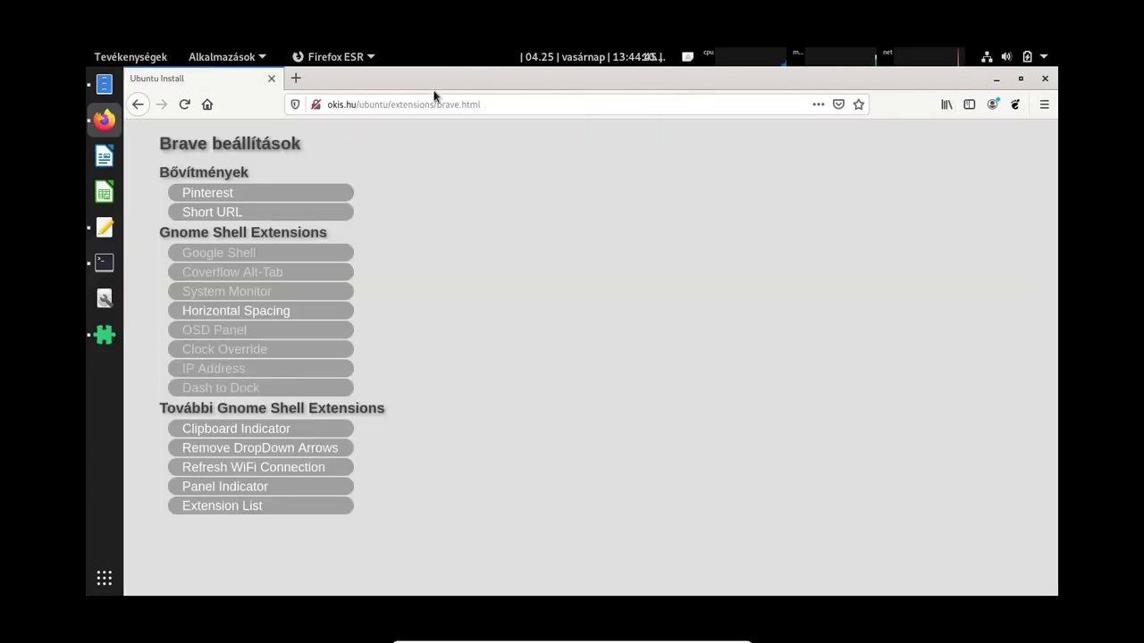
pyautogui.click(290, 312)
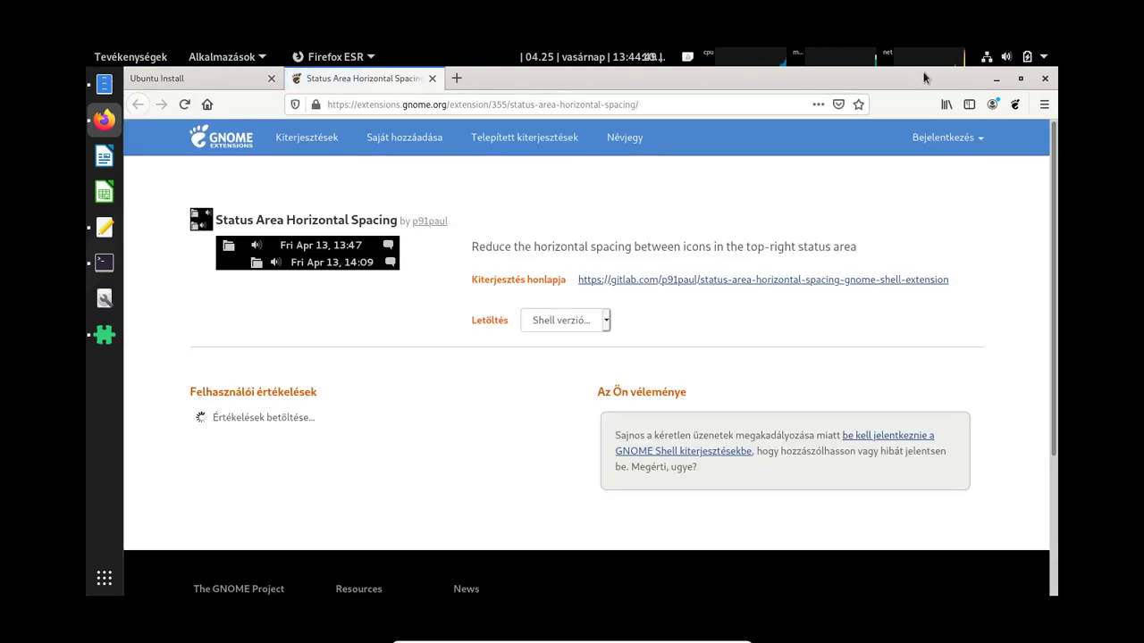
pyautogui.click(935, 223)
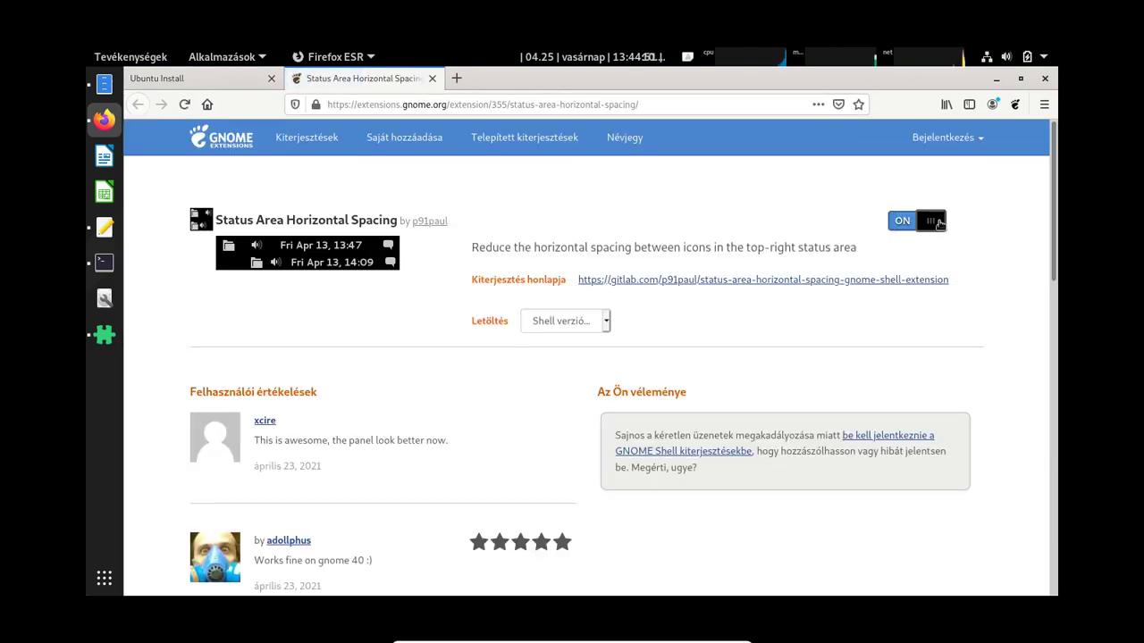
pyautogui.click(700, 373)
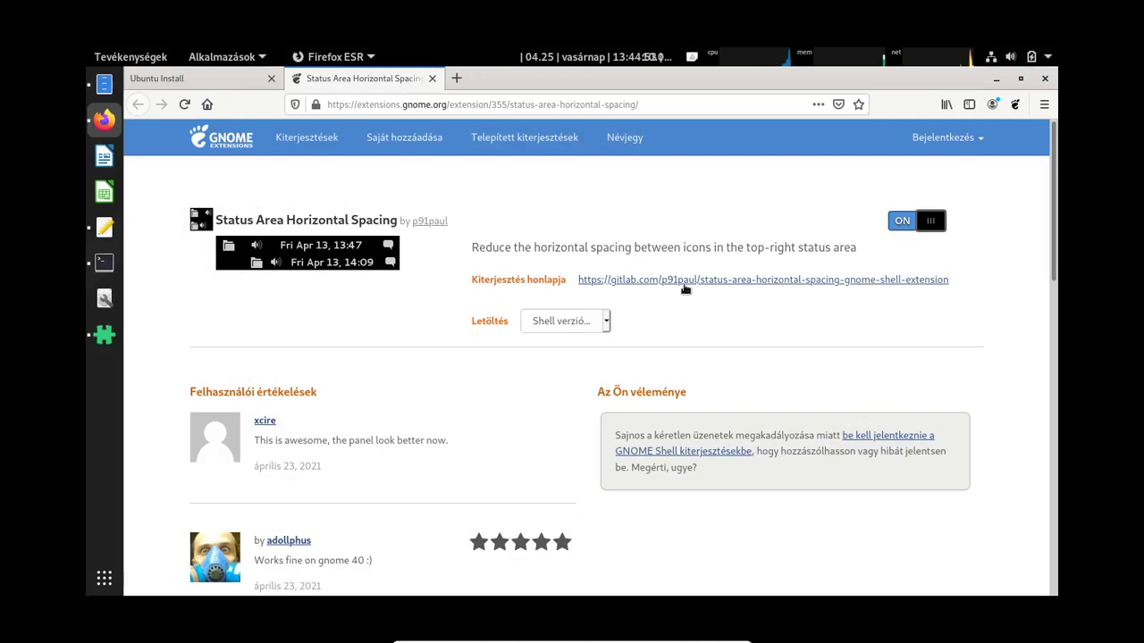
pyautogui.click(1044, 79)
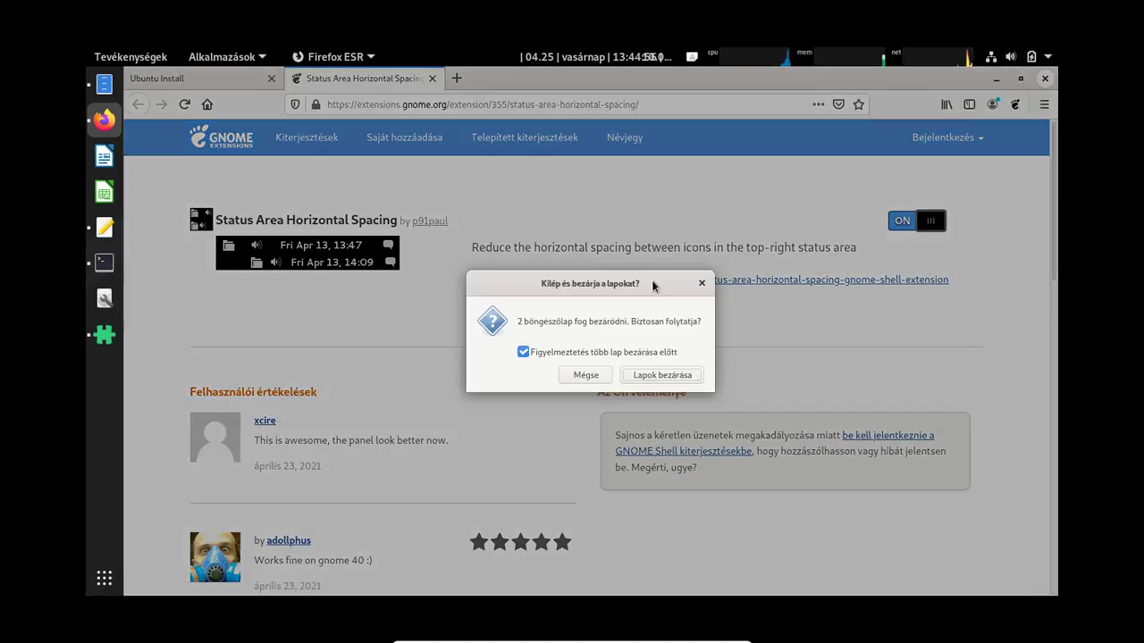
pyautogui.click(653, 376)
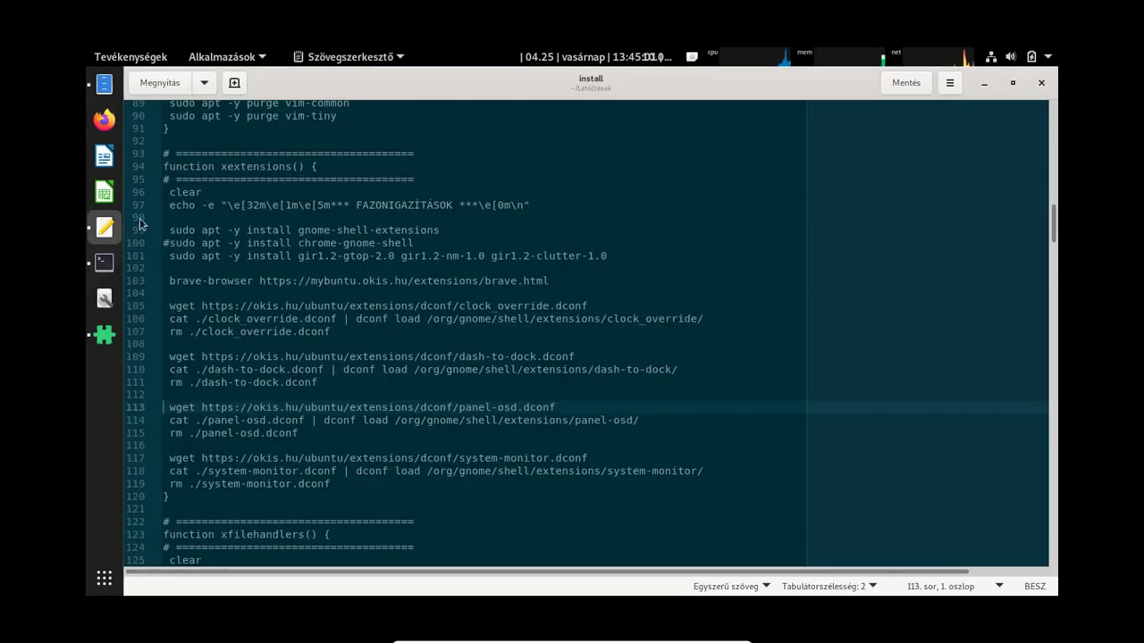
# Set the Horizontal Padding of the Status Area Horizontal Spacing extension to 2 in the Kiterjesztések (Extensions) application.
pyautogui.click(104, 334)
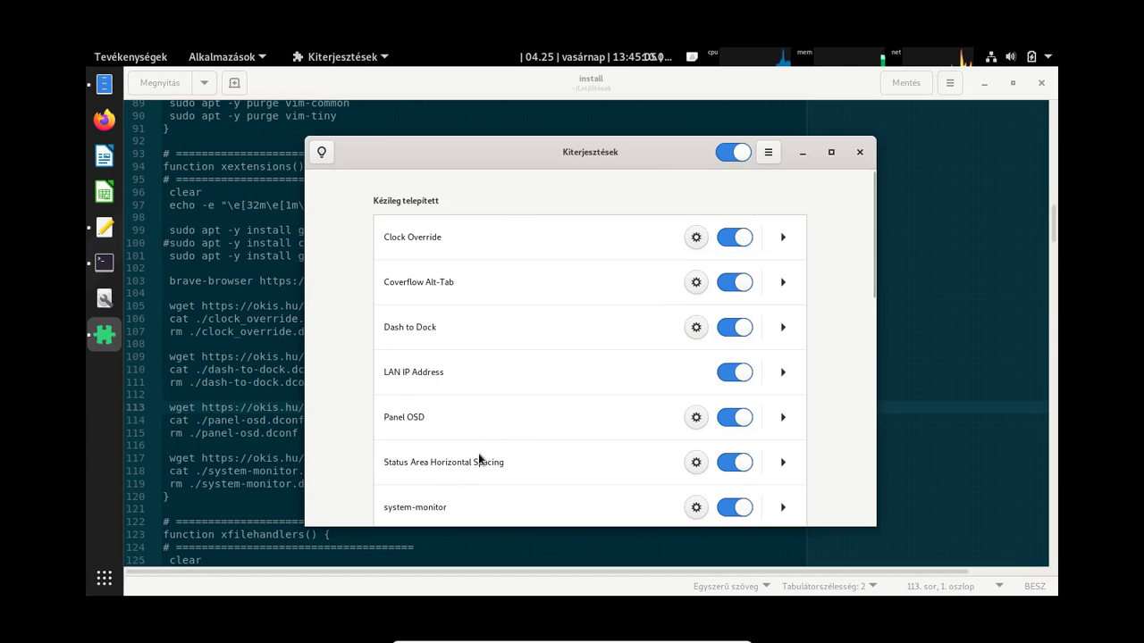
pyautogui.scroll(-2, 464, 438)
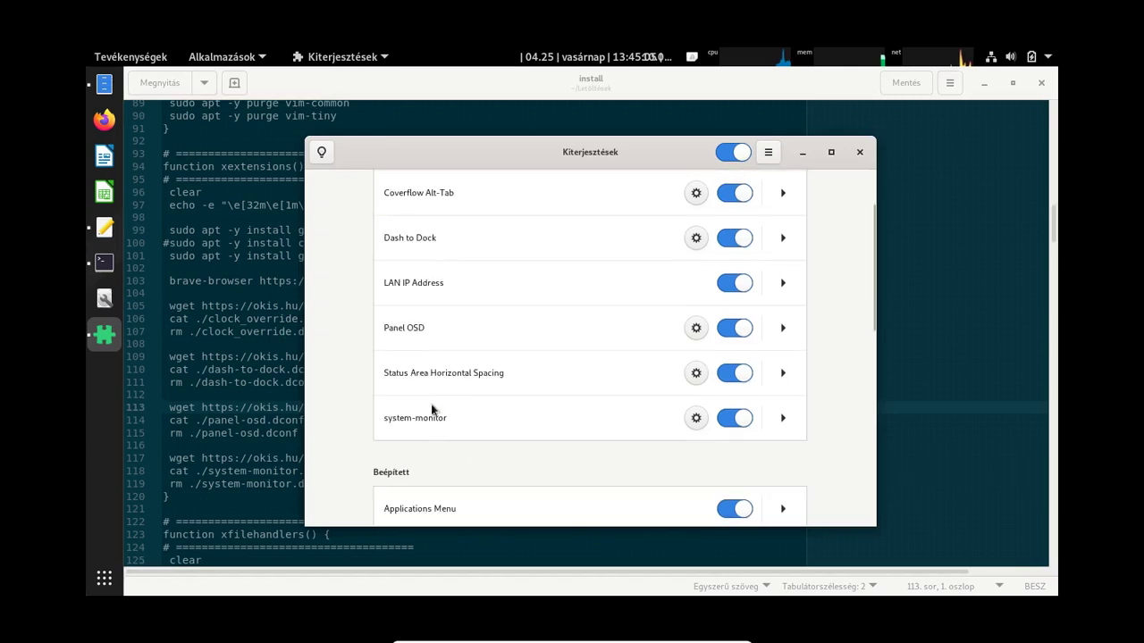
pyautogui.click(696, 372)
pyautogui.moveTo(632, 232); pyautogui.dragTo(524, 248)
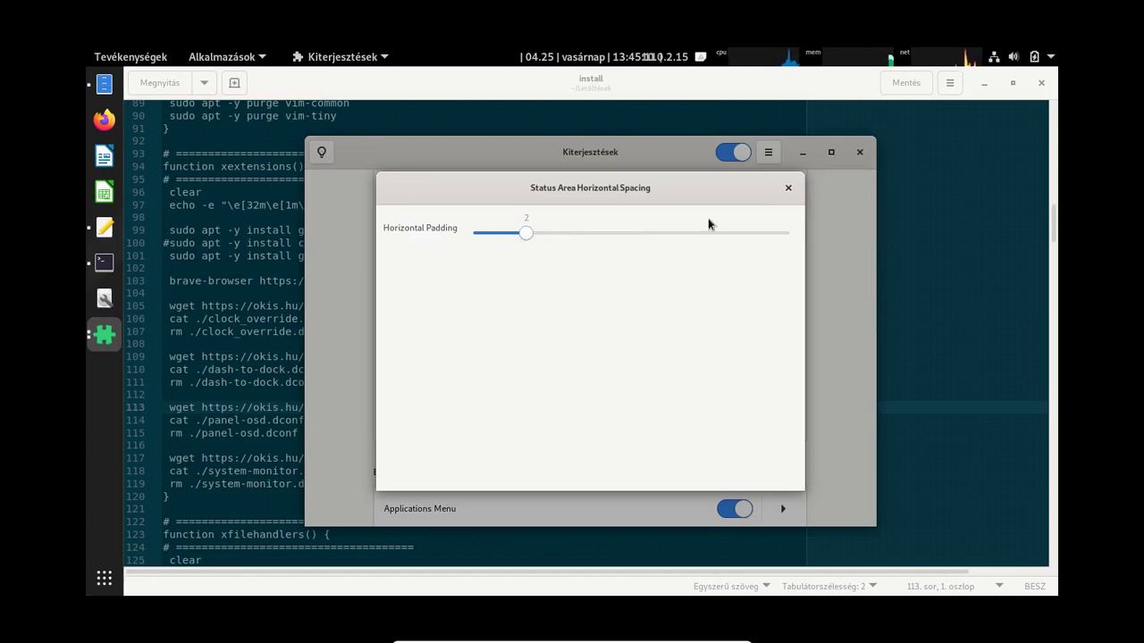
pyautogui.click(788, 188)
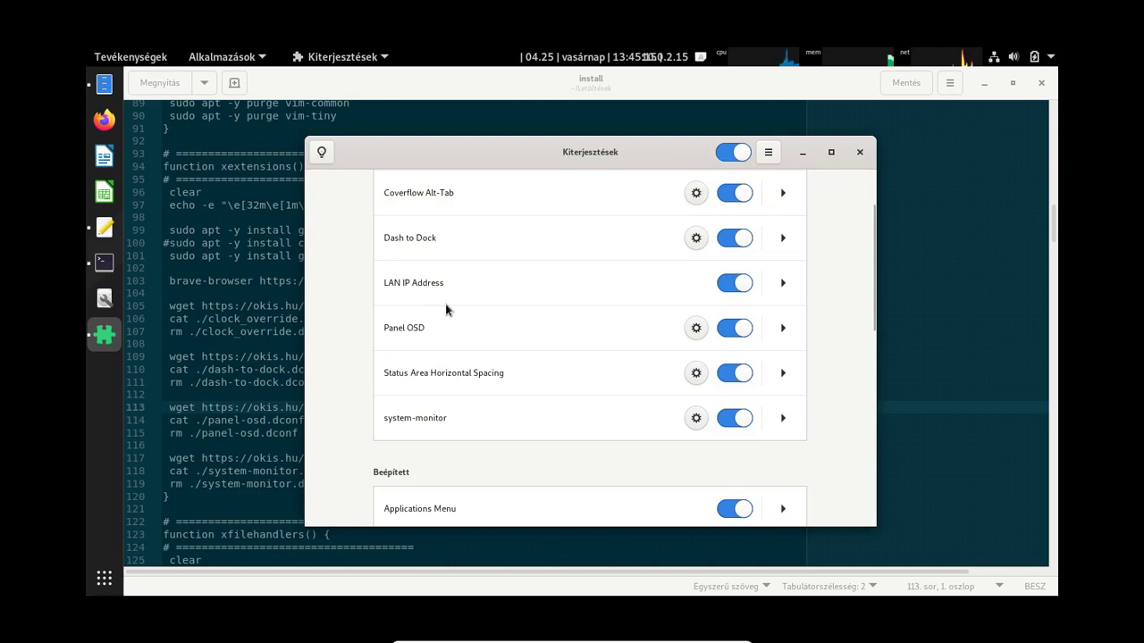
# In the system-monitor extension's settings, turn off Display Icon and set the Cpu display style to digit.
pyautogui.click(696, 417)
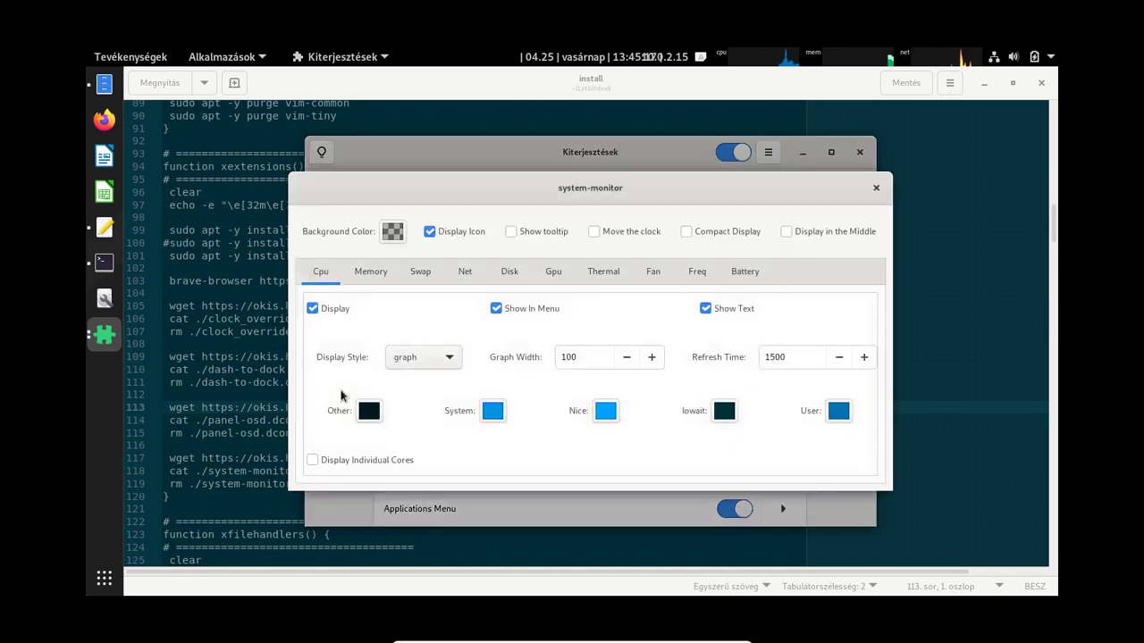
pyautogui.click(430, 232)
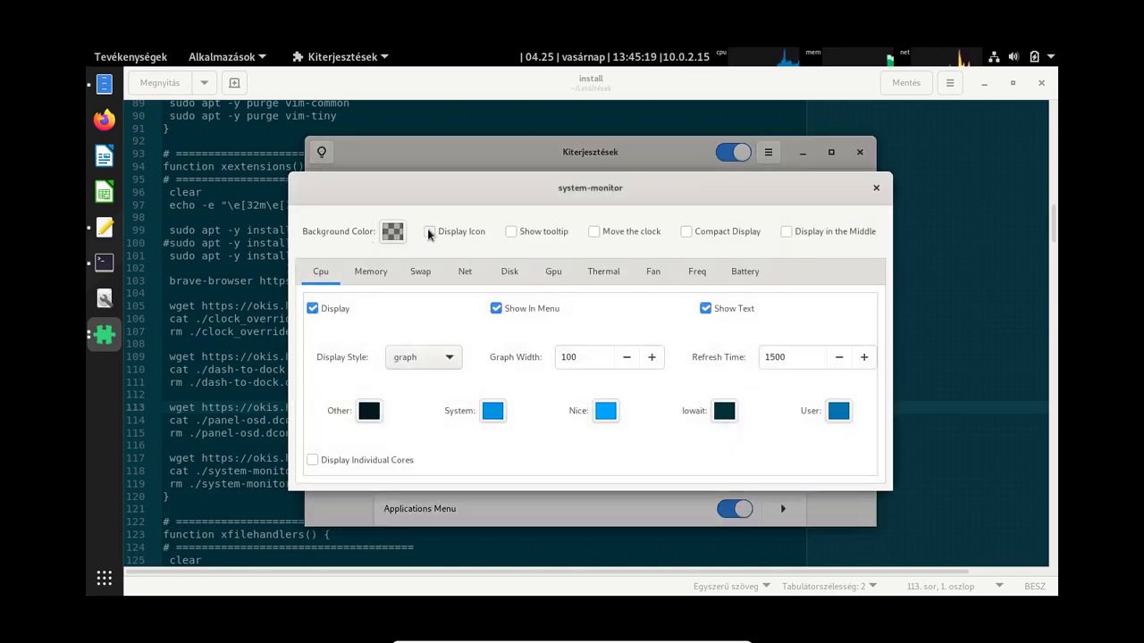
pyautogui.click(416, 371)
pyautogui.click(413, 341)
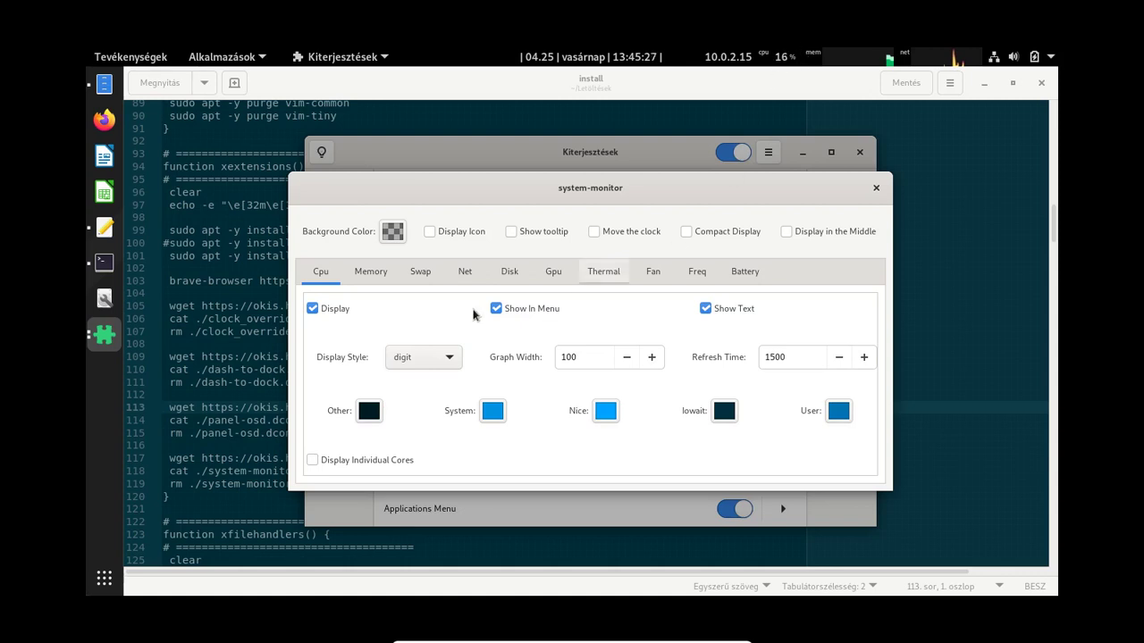
# Set the system-monitor Memory display style to digit and view the Swap settings.
pyautogui.click(369, 270)
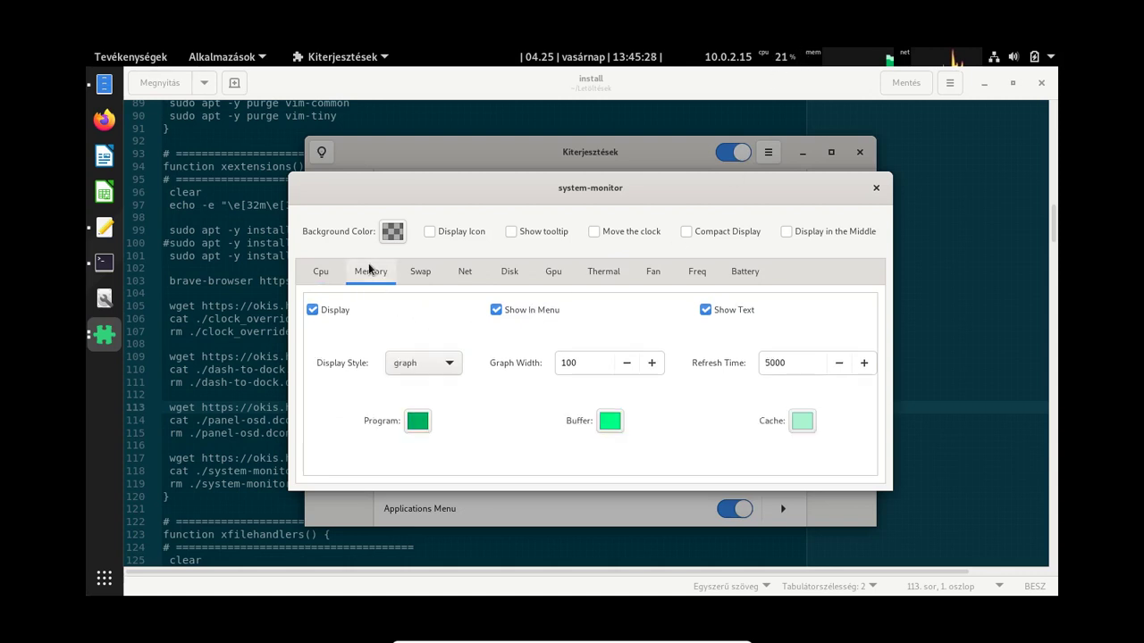
pyautogui.click(438, 364)
pyautogui.click(408, 348)
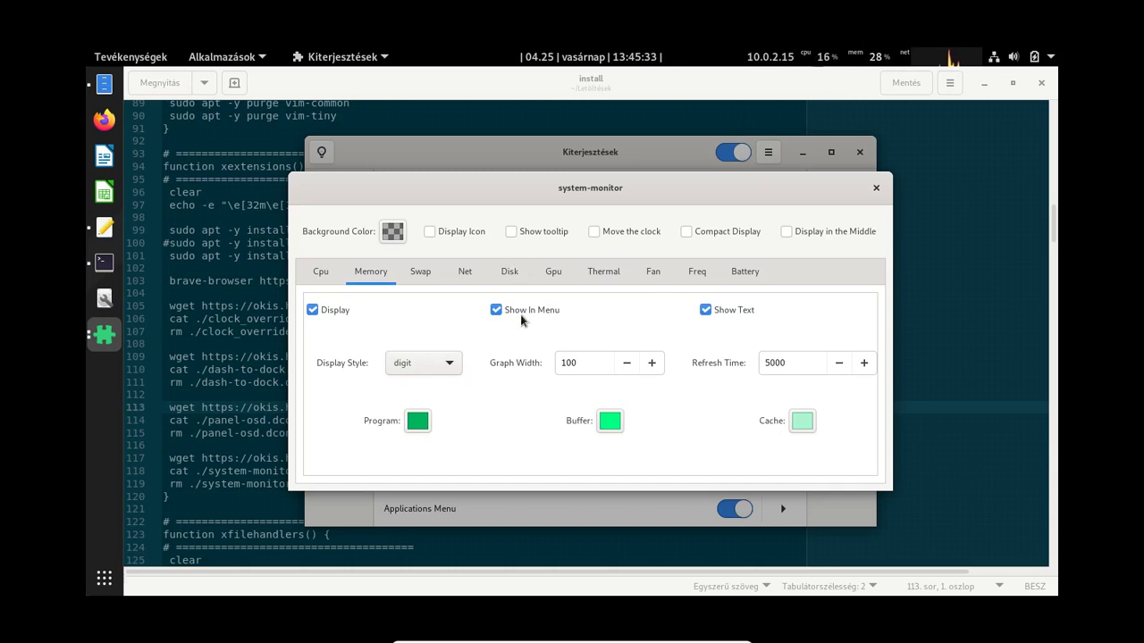
pyautogui.click(416, 274)
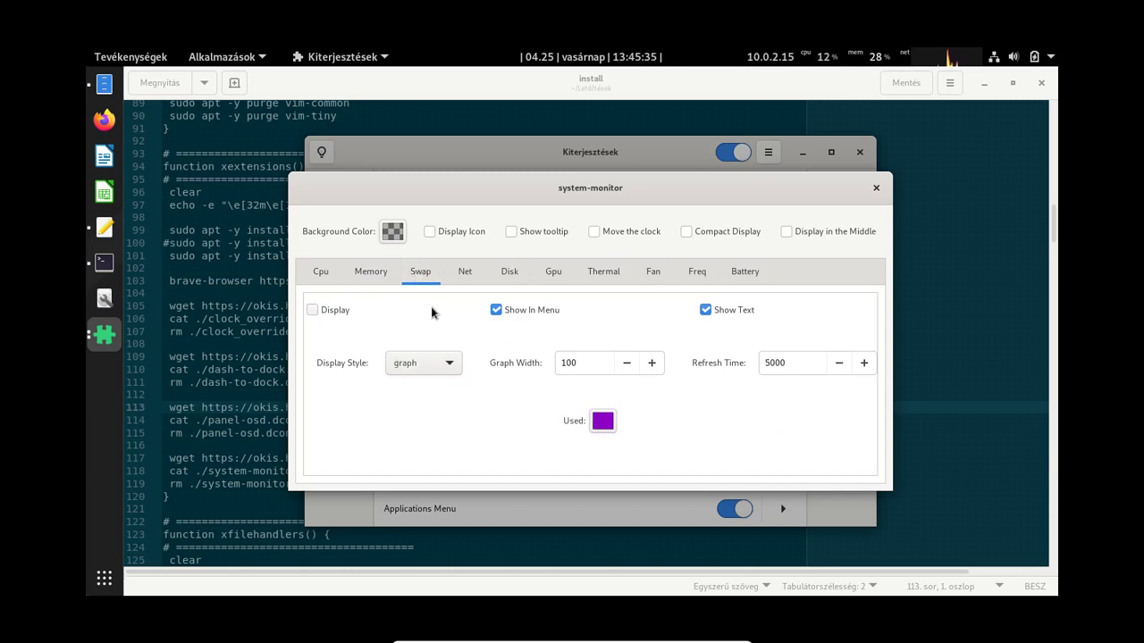
# Set the graph width of the system-monitor Net display to 75.
pyautogui.click(464, 271)
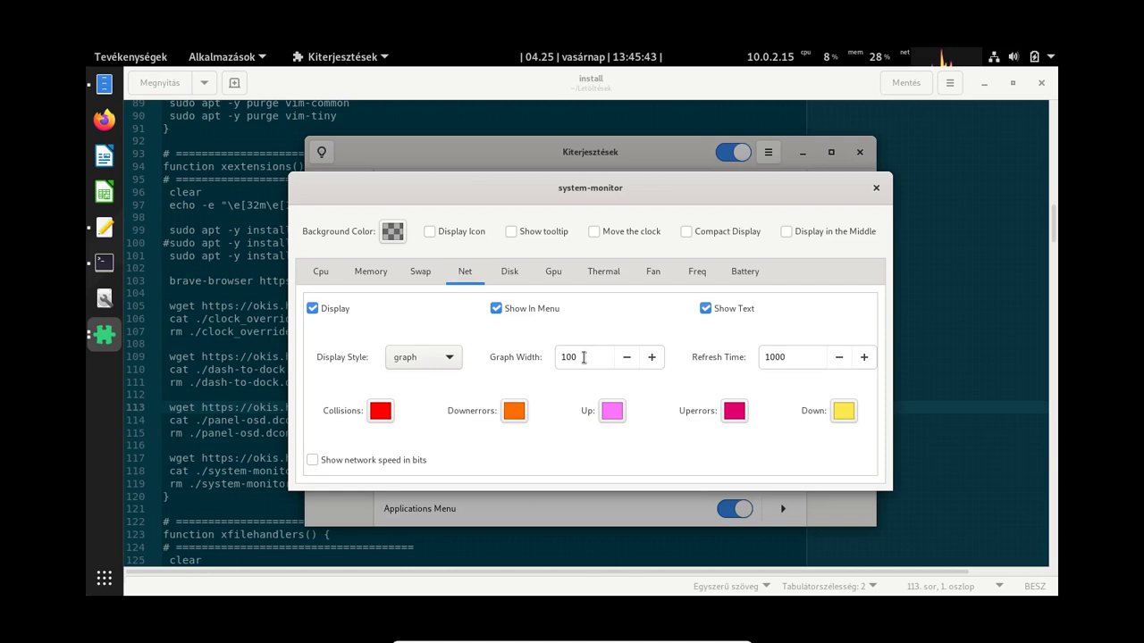
pyautogui.moveTo(585, 358); pyautogui.dragTo(513, 361)
pyautogui.write('75')
pyautogui.press('Tab')
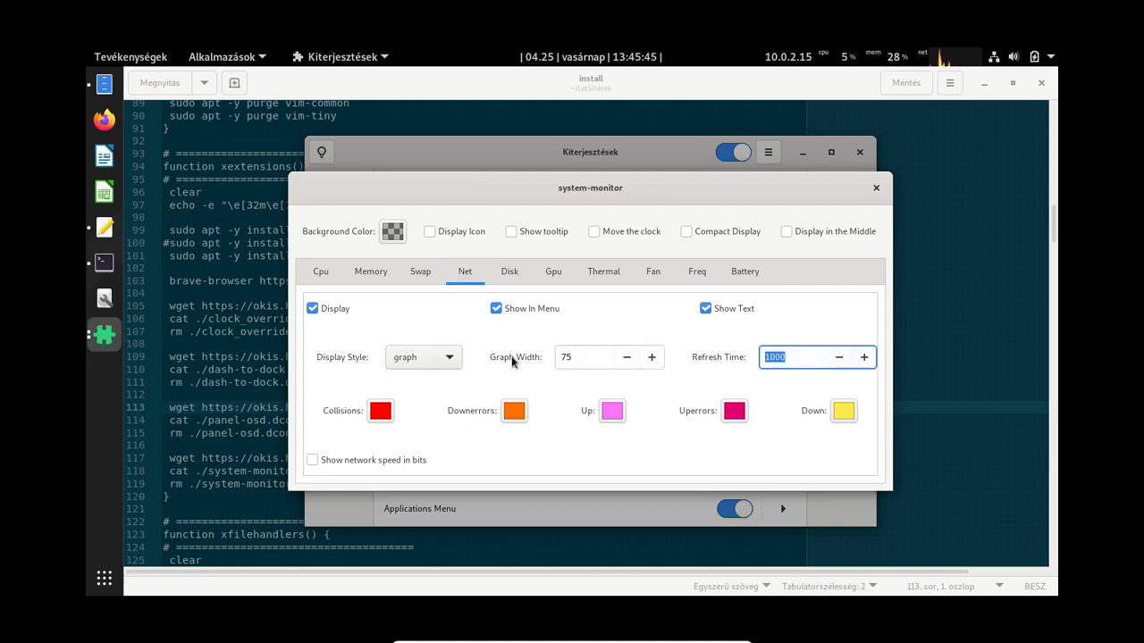
# Set the Net graph's Collisions color to a fully transparent custom black (#000000).
pyautogui.click(380, 416)
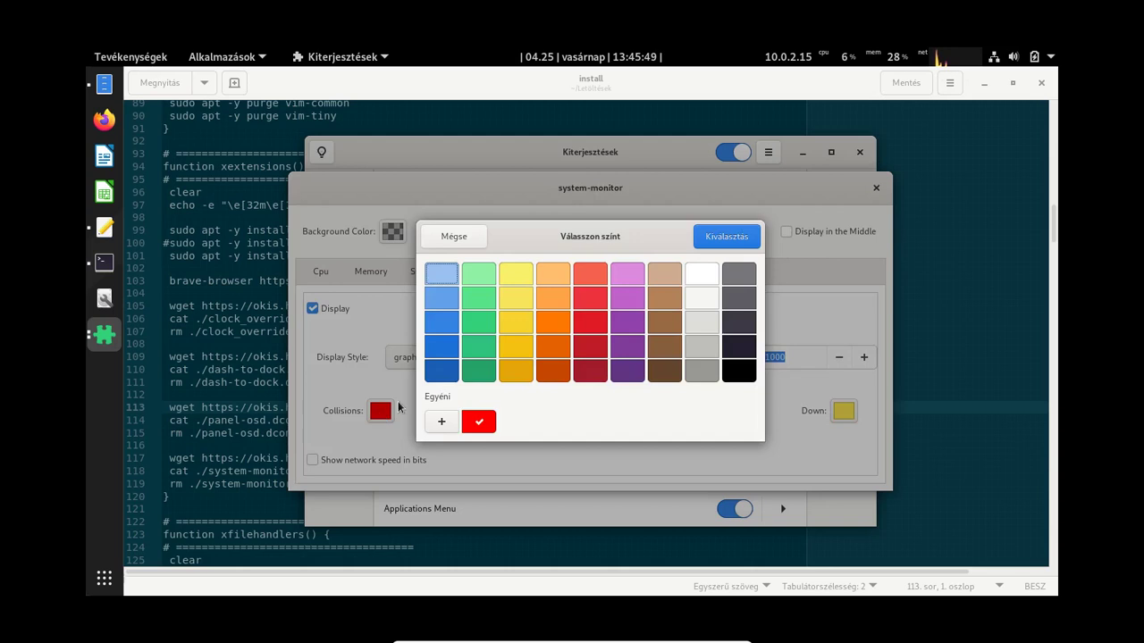
pyautogui.click(439, 426)
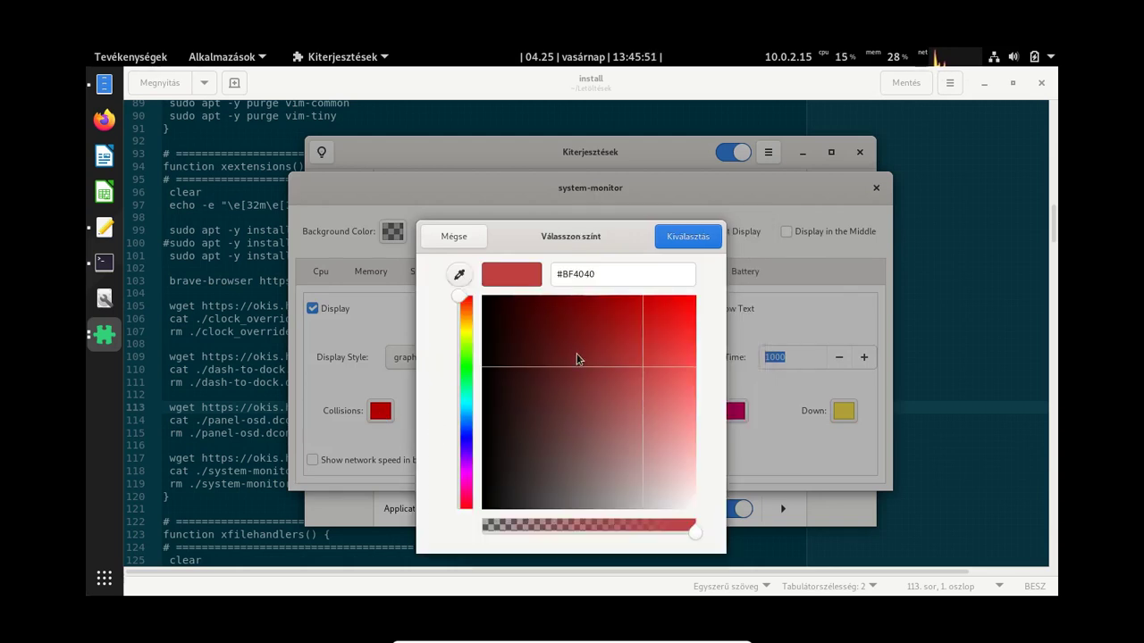
pyautogui.moveTo(577, 359); pyautogui.dragTo(462, 539)
pyautogui.click(465, 533)
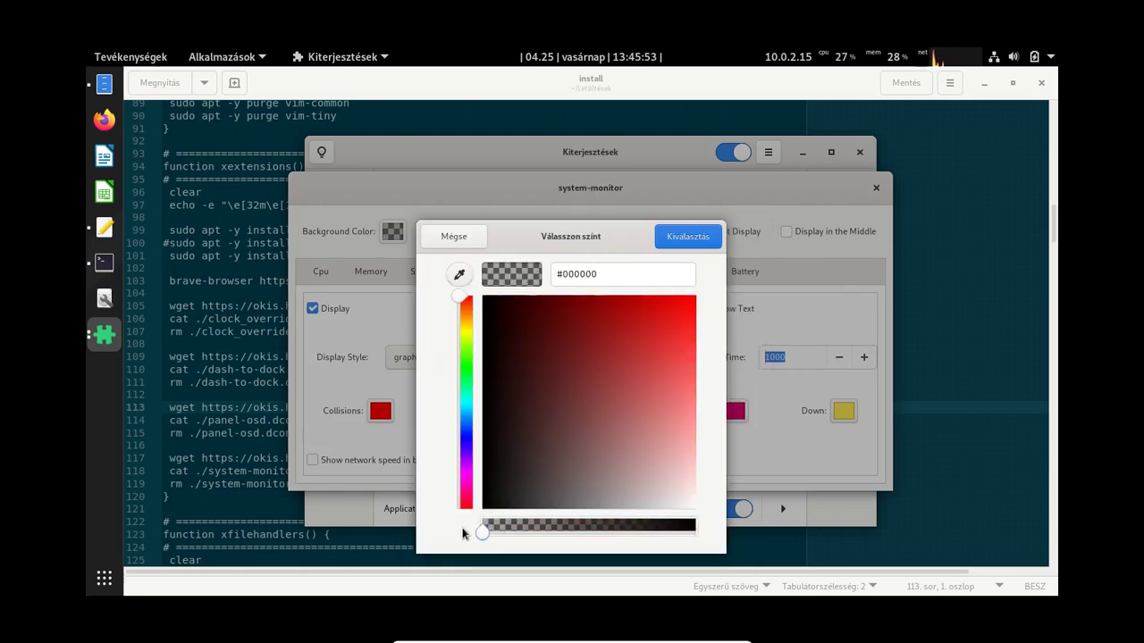
pyautogui.click(687, 237)
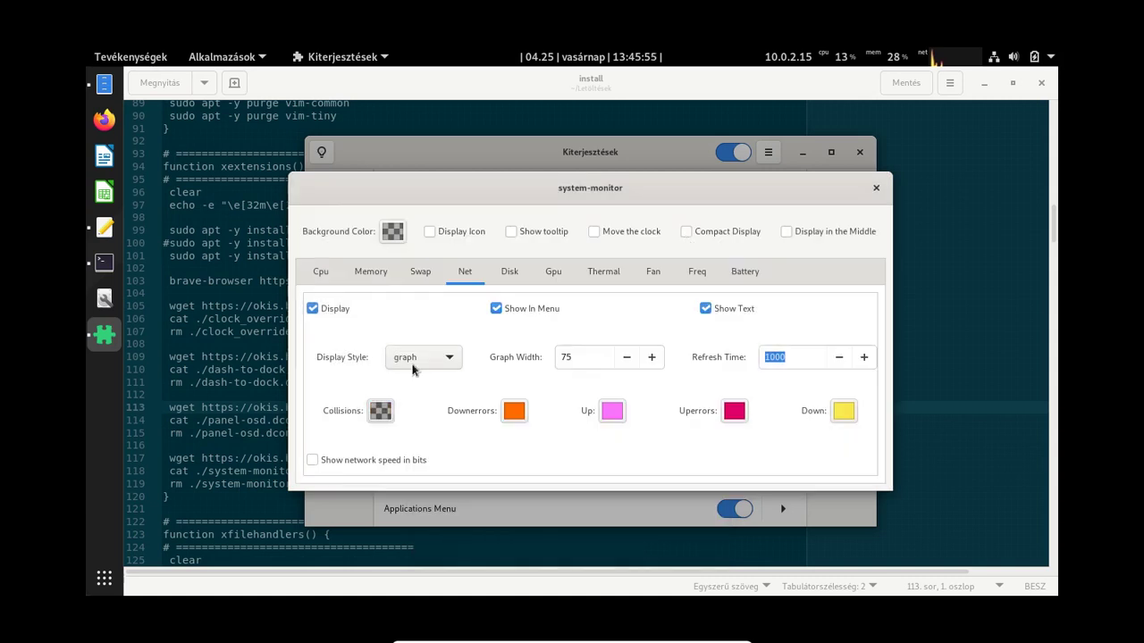
pyautogui.click(514, 411)
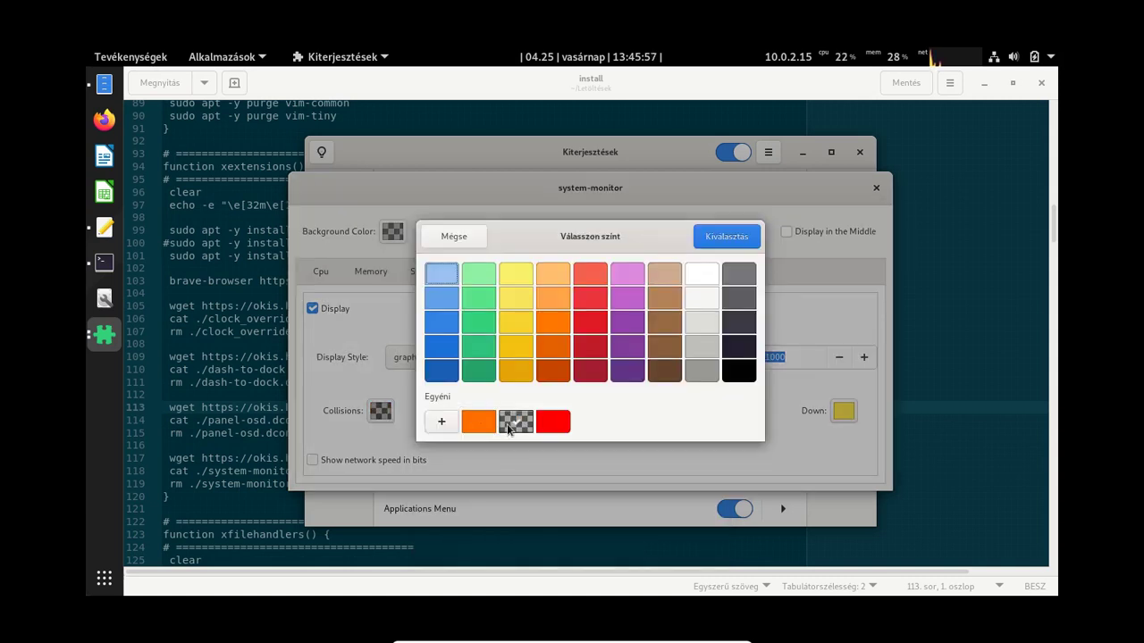
pyautogui.click(441, 422)
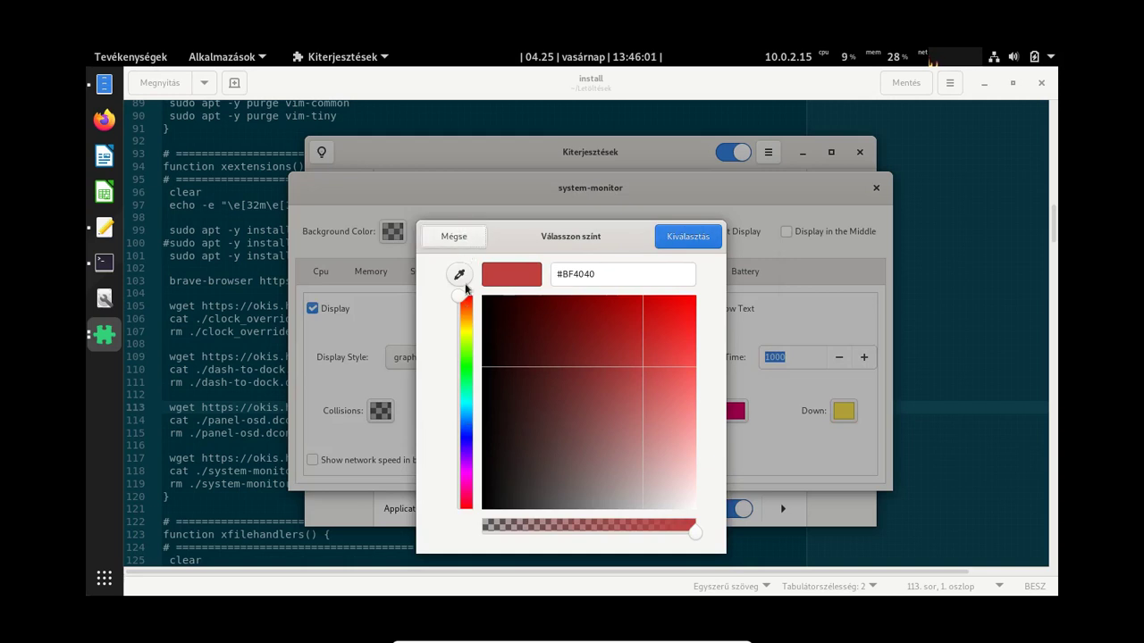
pyautogui.click(446, 237)
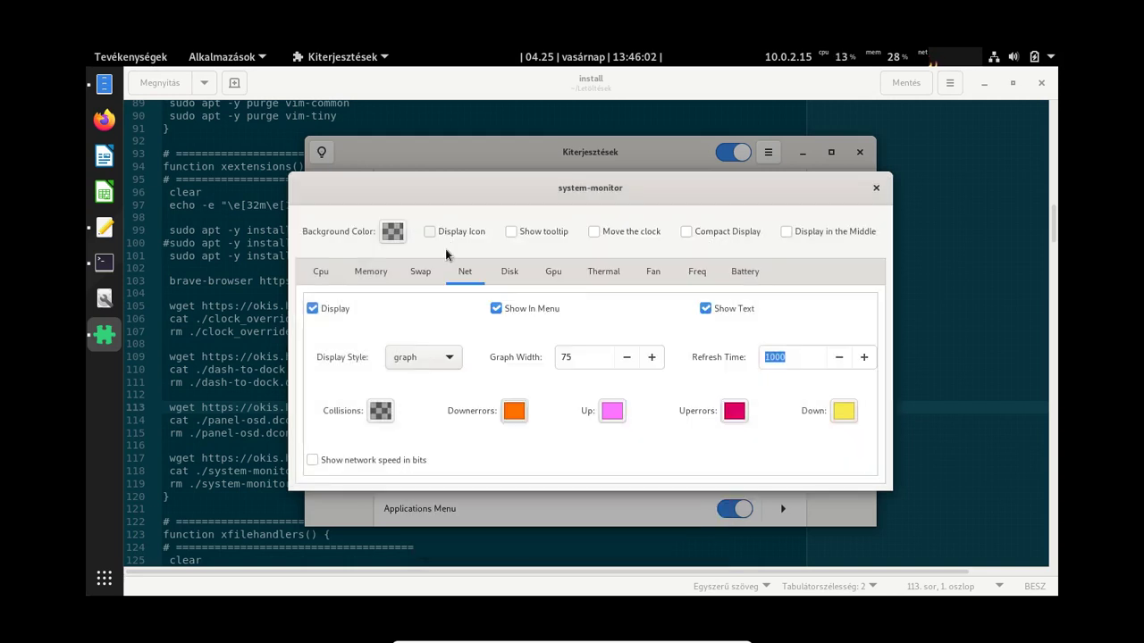
# Set the Net graph's Downerrors color to the transparent custom swatch and its Up color to off-white.
pyautogui.click(517, 420)
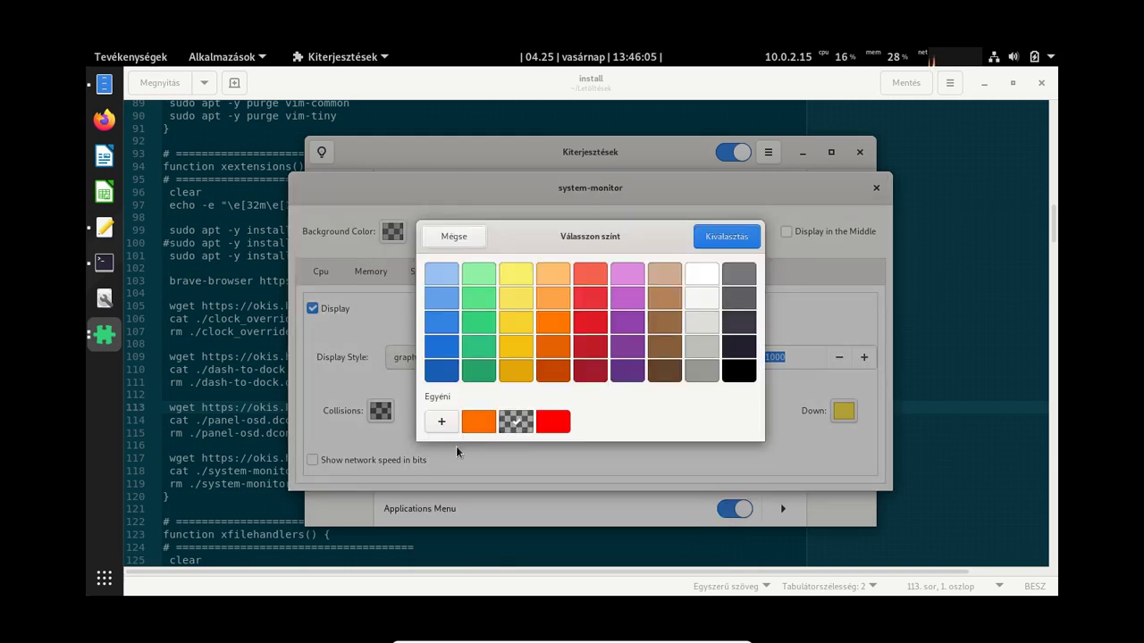
pyautogui.click(711, 244)
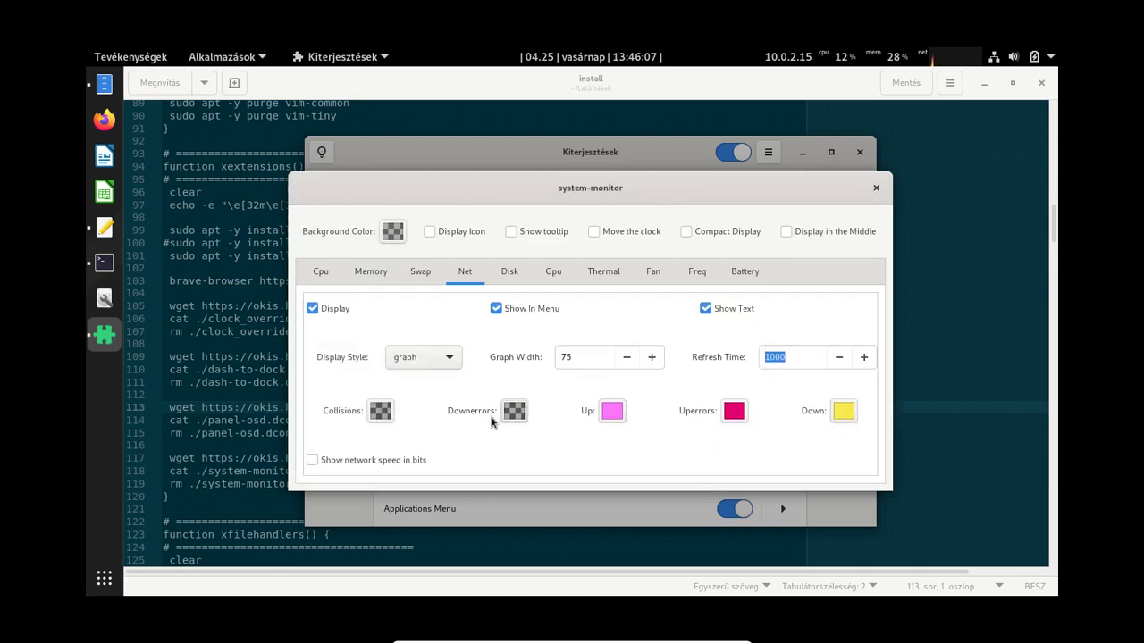
pyautogui.click(613, 413)
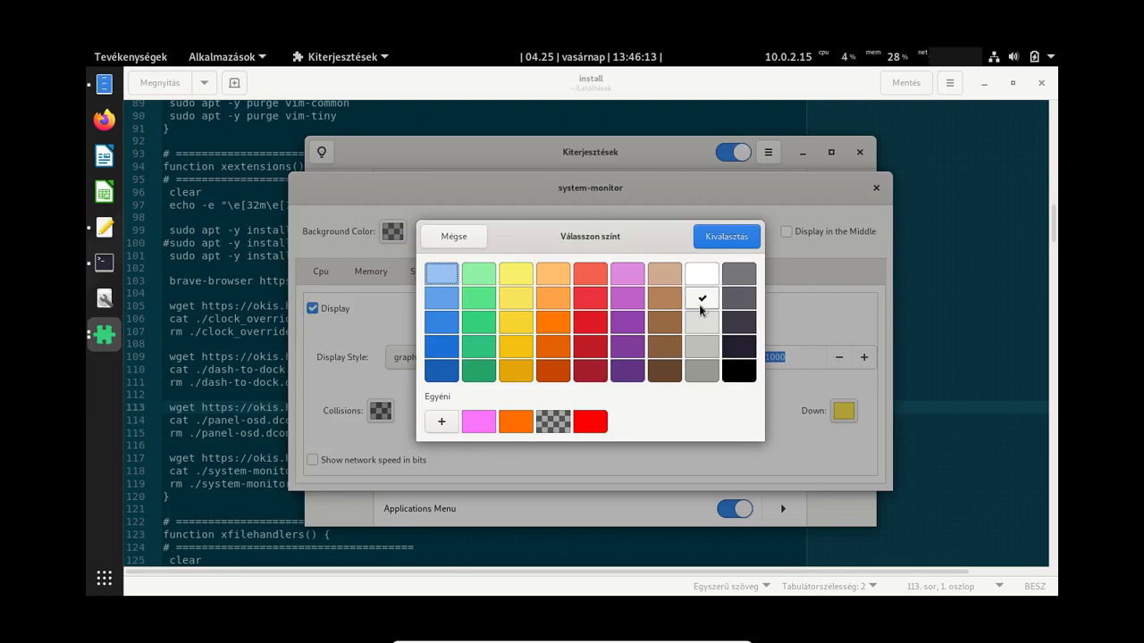
pyautogui.click(732, 240)
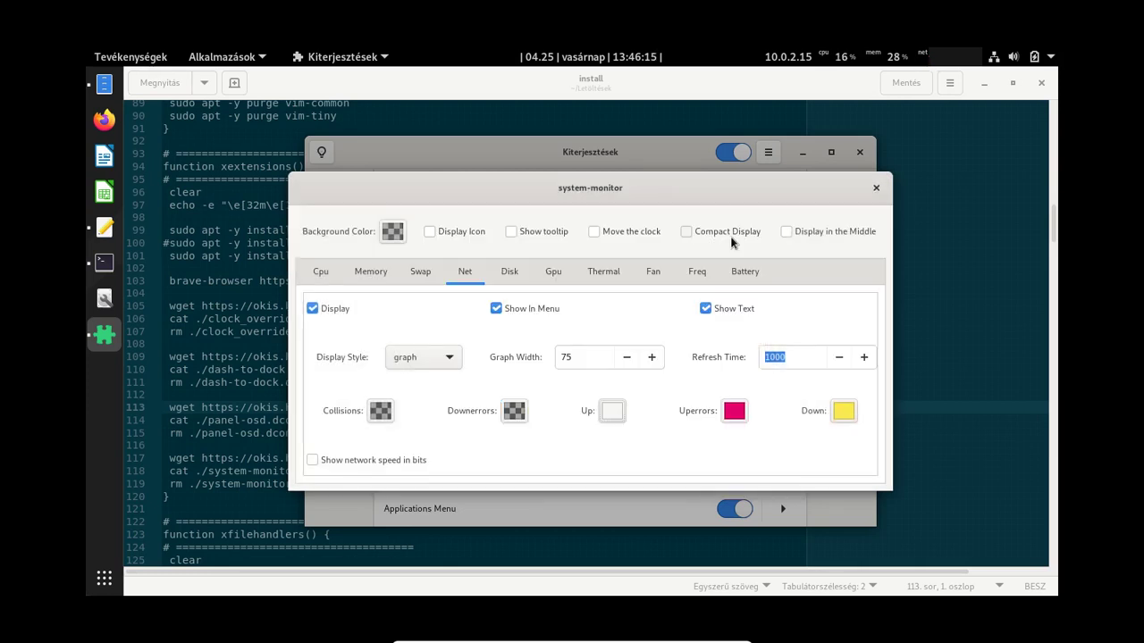
# Set the Net graph's Uperrors color to the transparent custom swatch.
pyautogui.click(735, 416)
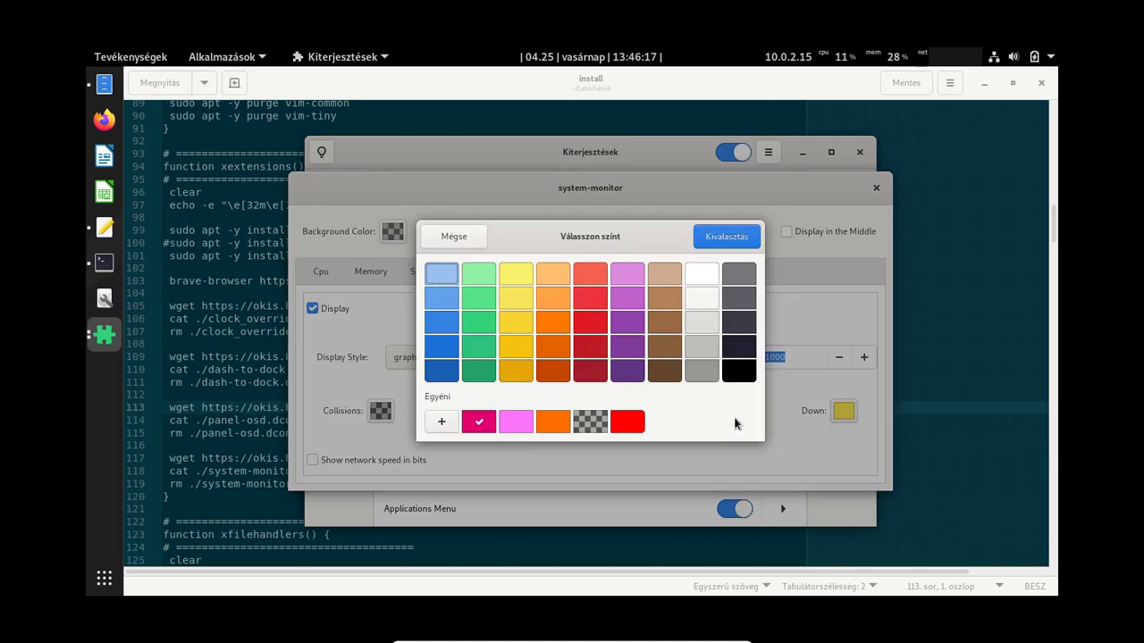
pyautogui.click(589, 421)
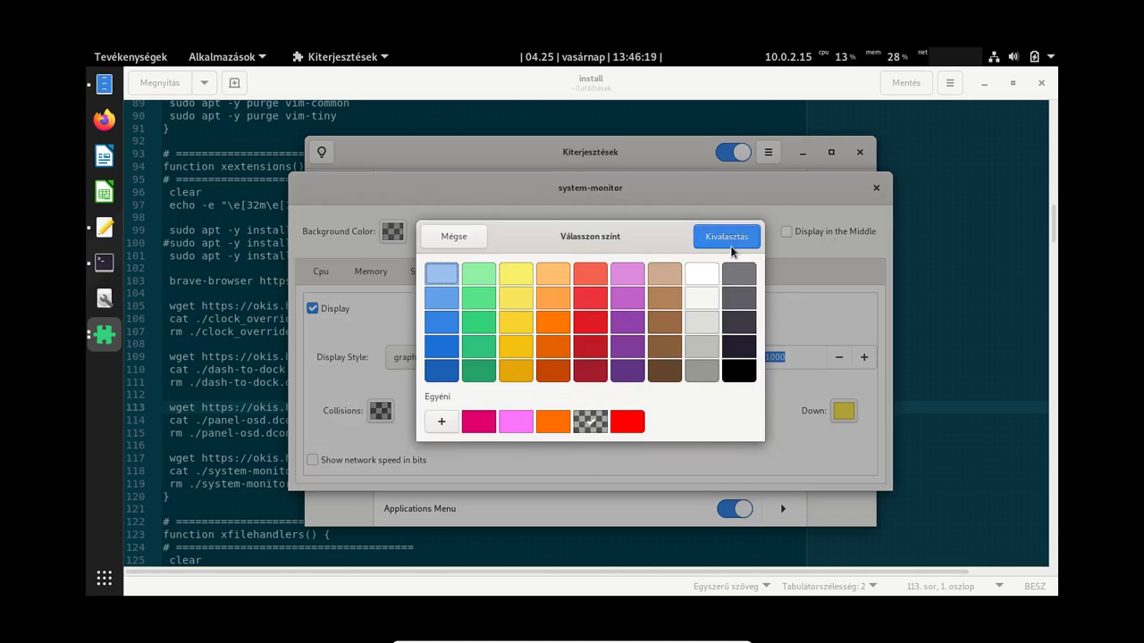
pyautogui.click(725, 245)
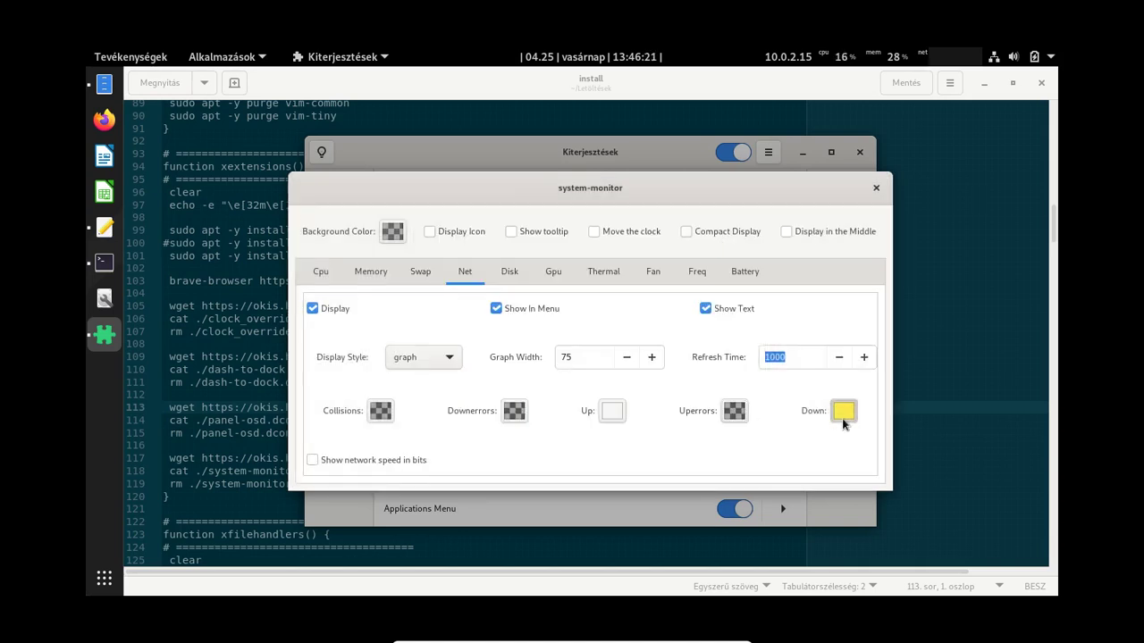
# Set the Net graph's Down color to the middle red shade of the palette and open the Disk settings.
pyautogui.click(840, 413)
pyautogui.click(591, 322)
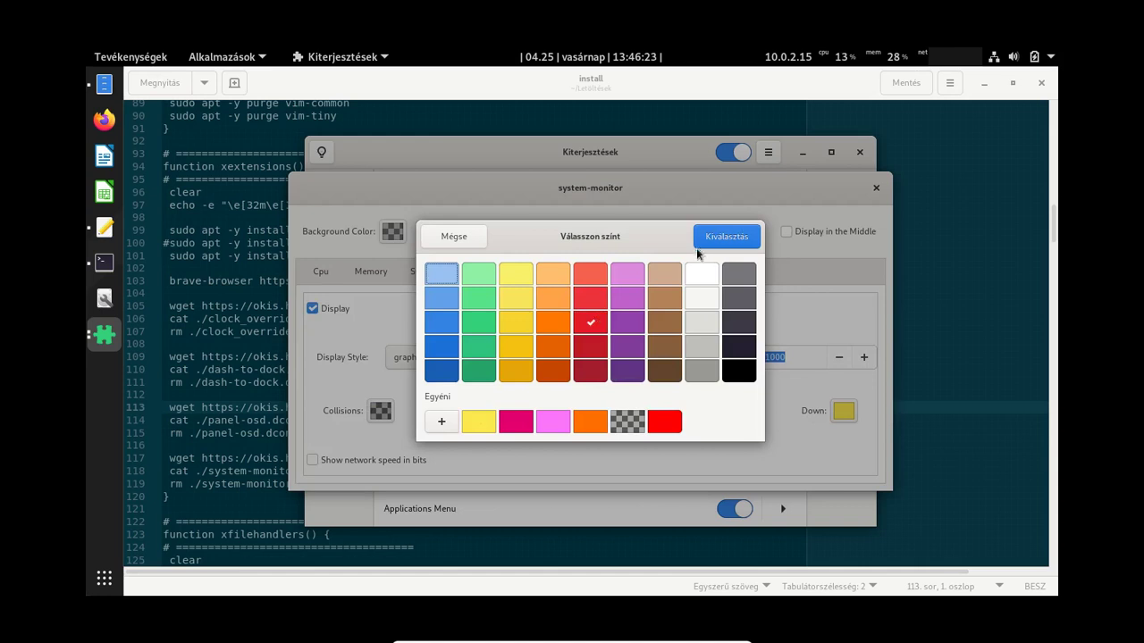
pyautogui.click(726, 238)
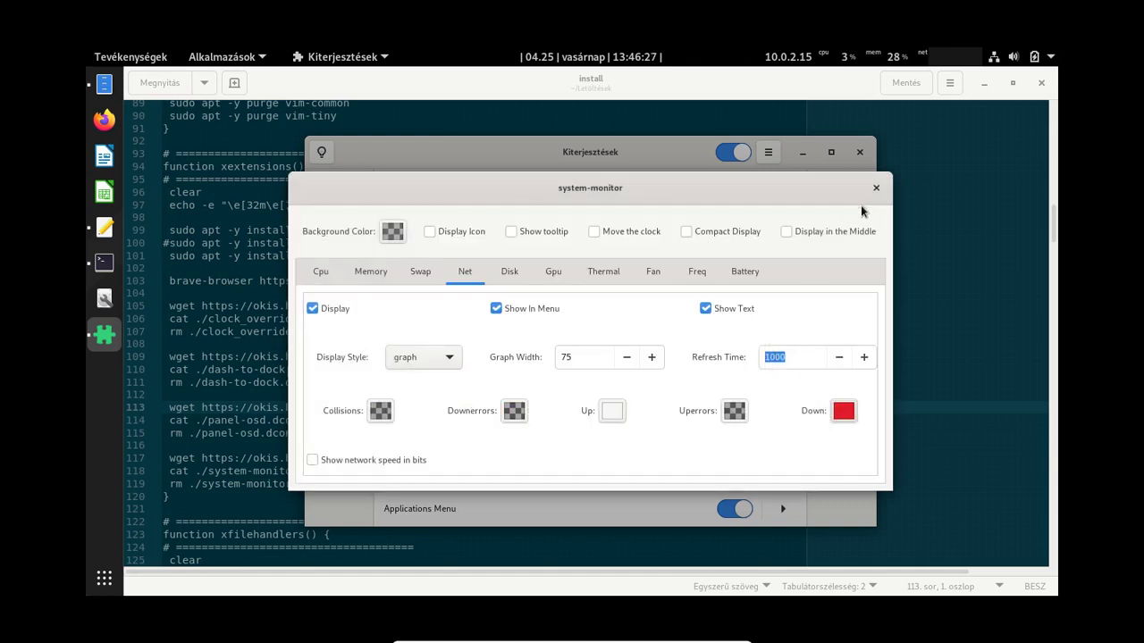
pyautogui.click(504, 281)
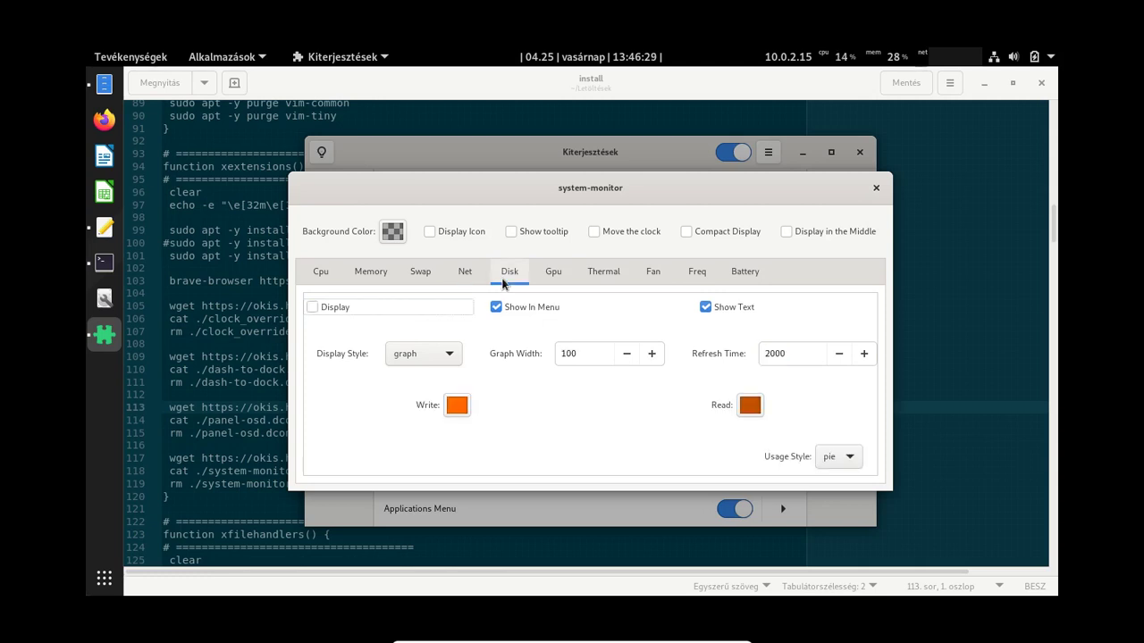
# Enable the display of the Disk graph in the top bar and set its graph width to 75.
pyautogui.click(313, 307)
pyautogui.doubleClick(587, 357)
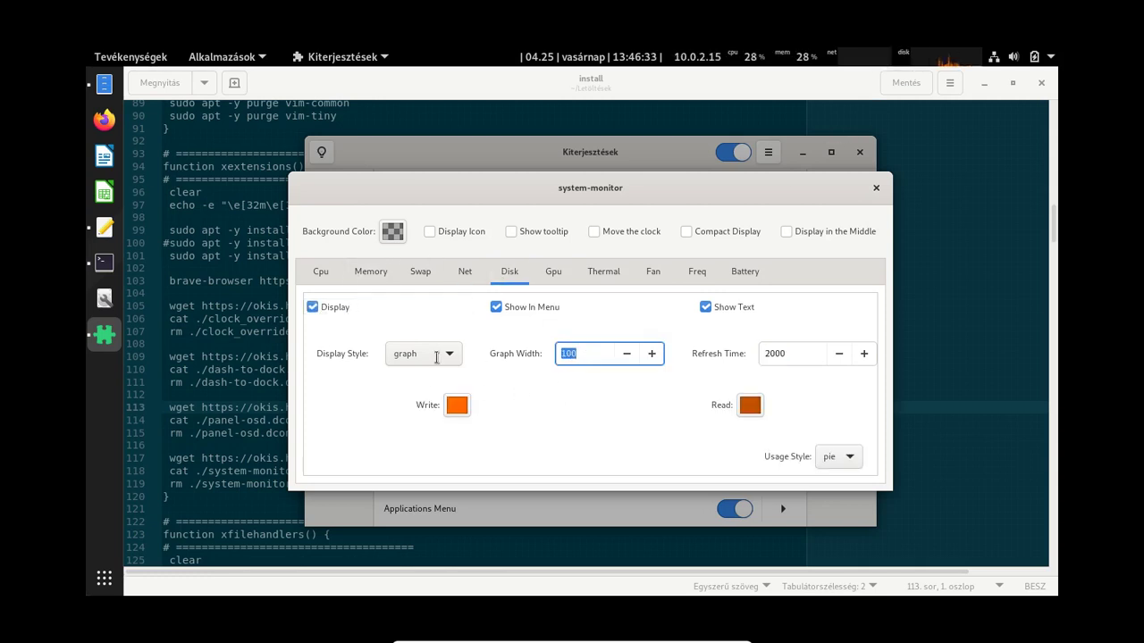
pyautogui.write('75')
pyautogui.press('Tab')
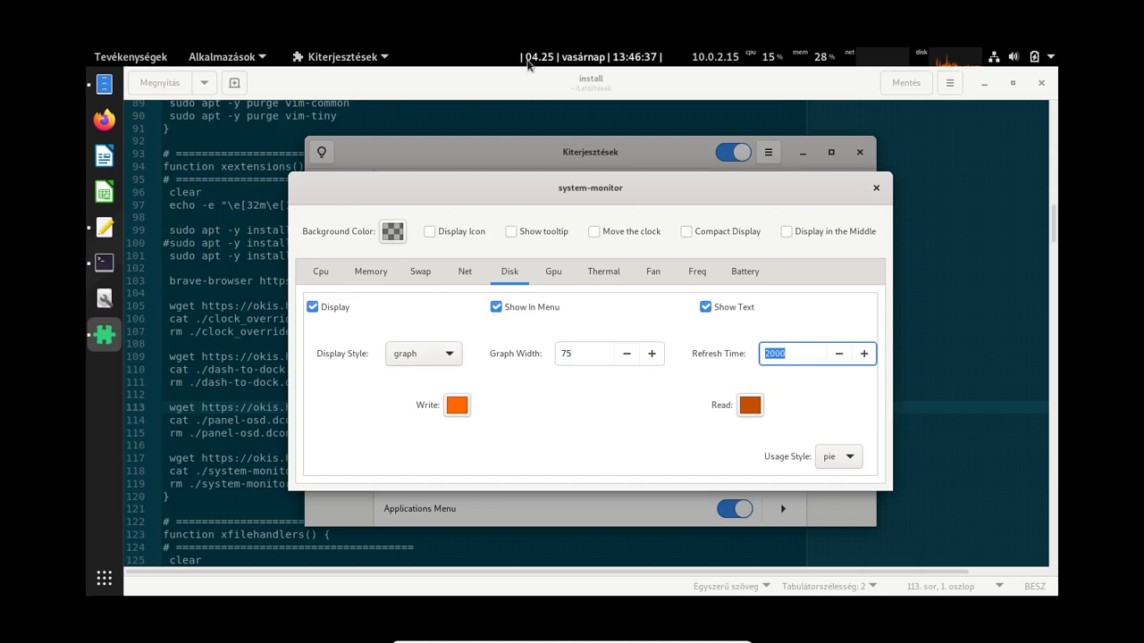
# Set the Disk graph's Write color to the middle red shade of the palette and its Read color to off-white.
pyautogui.click(456, 407)
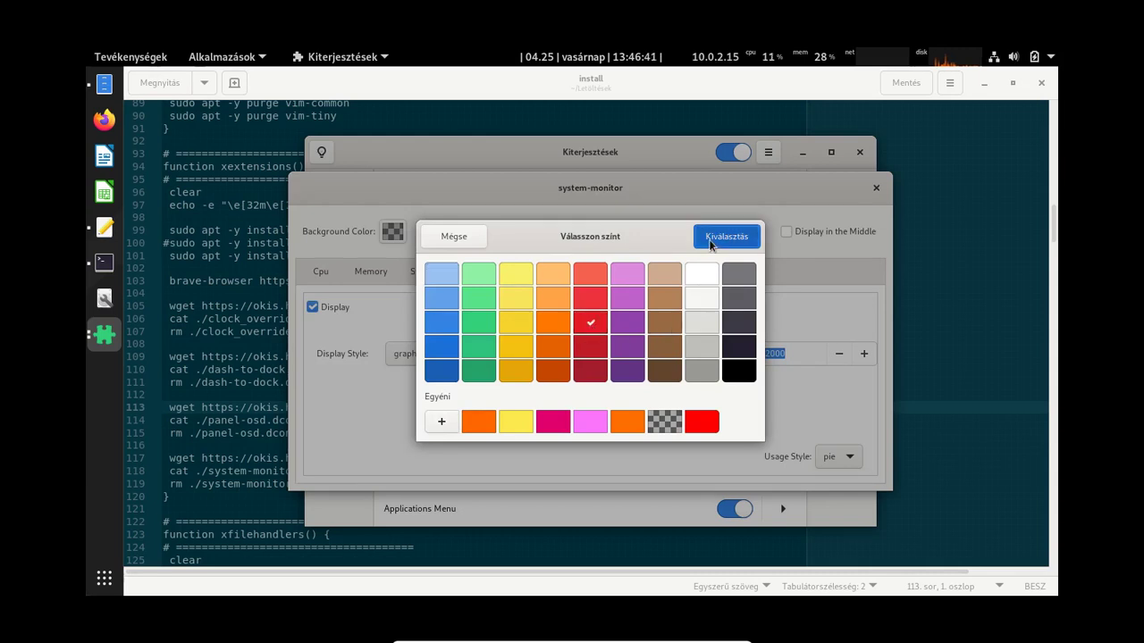
pyautogui.click(727, 236)
pyautogui.click(749, 407)
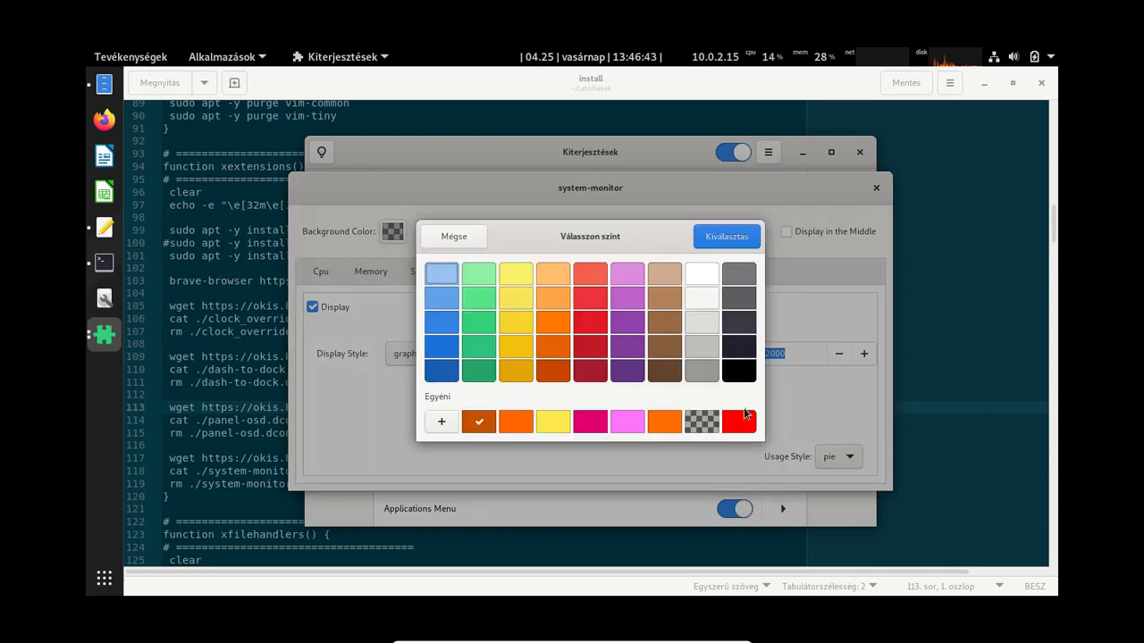
pyautogui.click(726, 236)
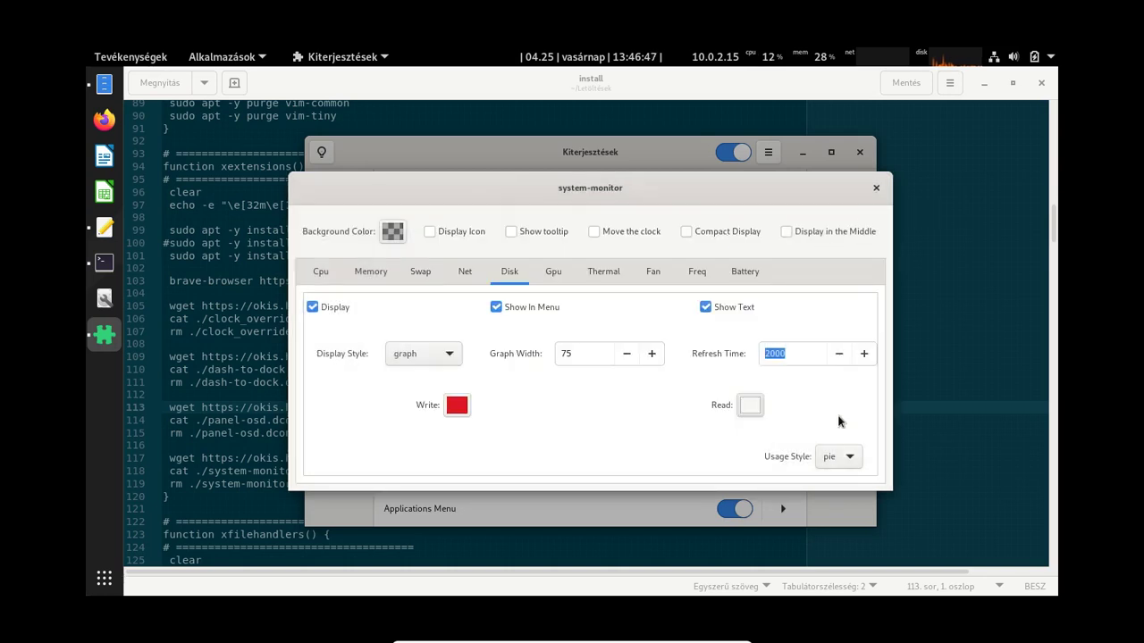
# Set the disk usage style to bar and close the system-monitor settings.
pyautogui.click(831, 457)
pyautogui.click(826, 478)
pyautogui.click(876, 187)
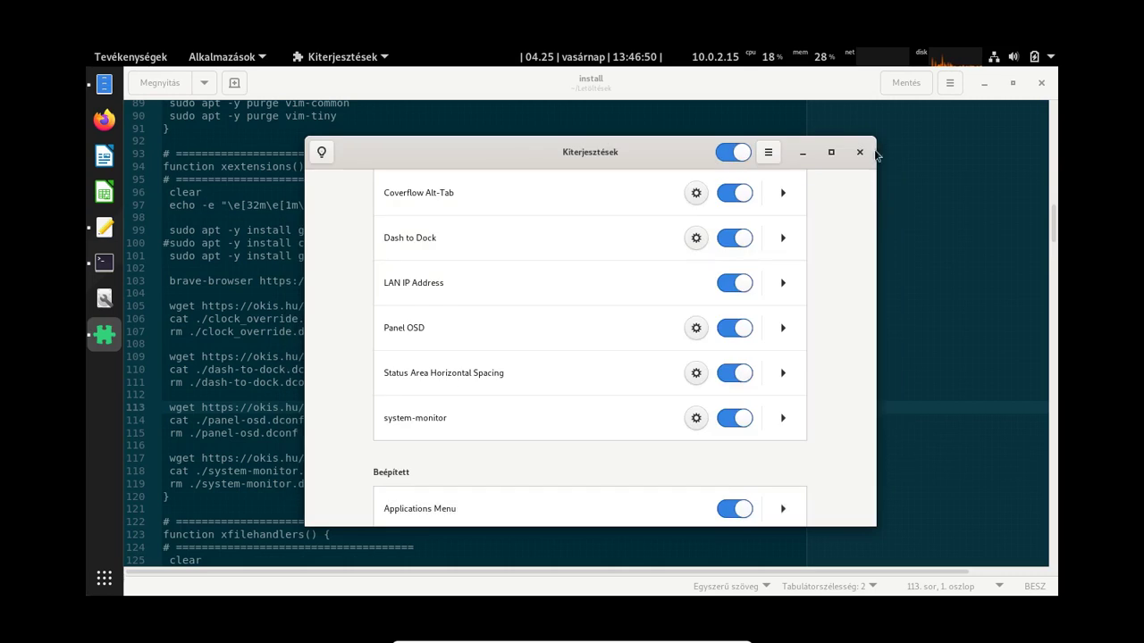
# Review the system-monitor details in its top bar dropdown, including disk usage, and close the Extensions window.
pyautogui.click(891, 56)
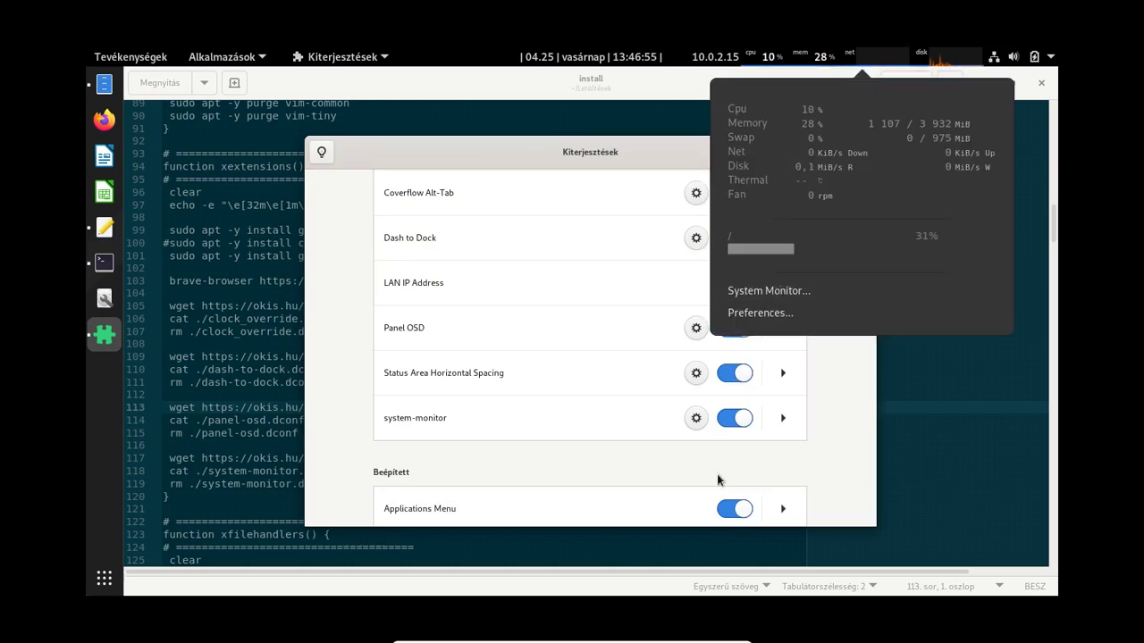
pyautogui.click(997, 423)
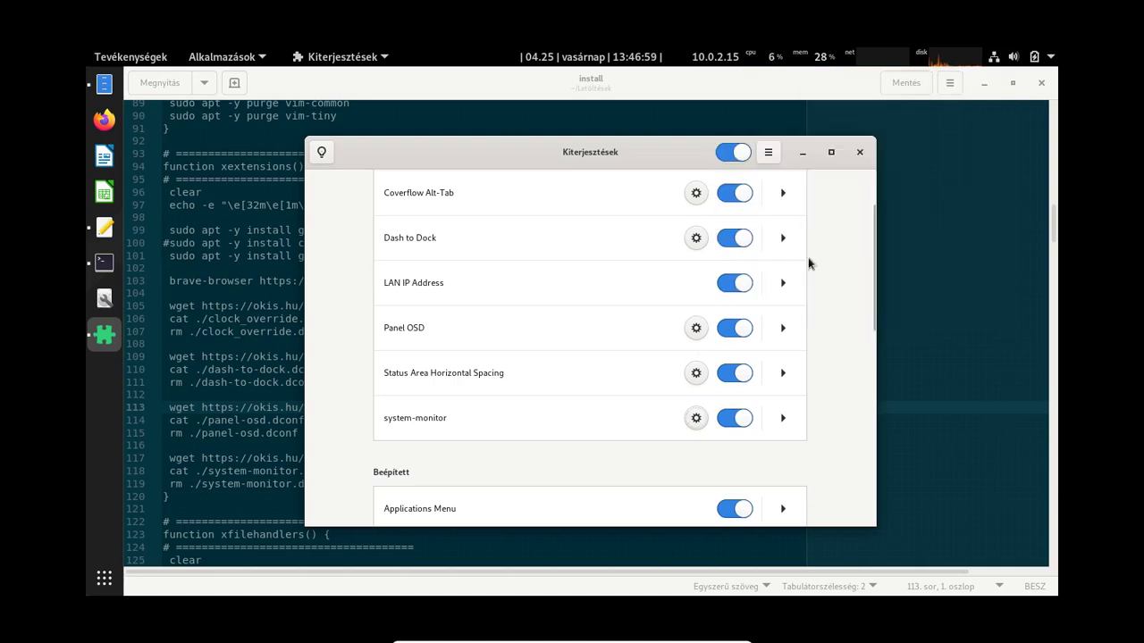
pyautogui.click(858, 153)
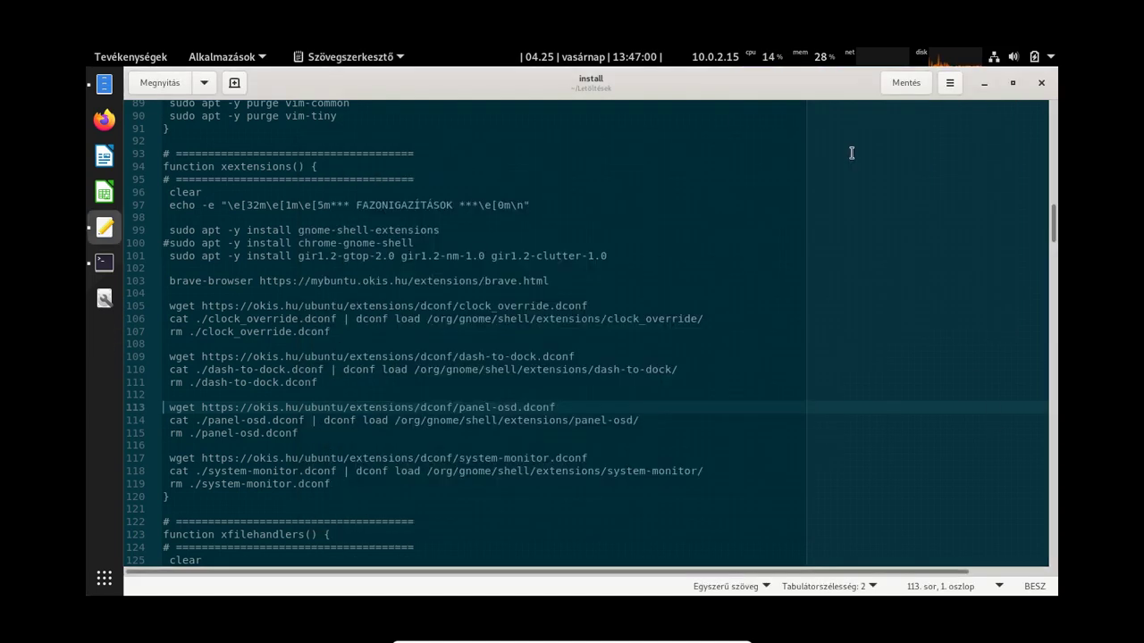
# Compare the virtual machine's desktop and application grid with the host desktop and return to the install script.
pyautogui.click(983, 82)
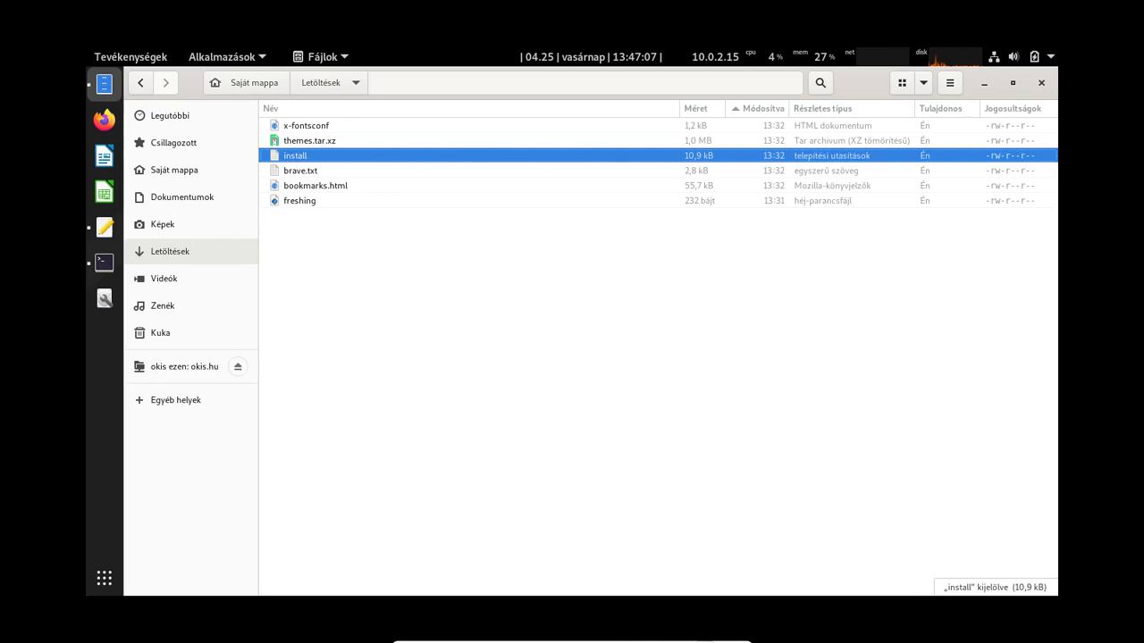
pyautogui.click(703, 635)
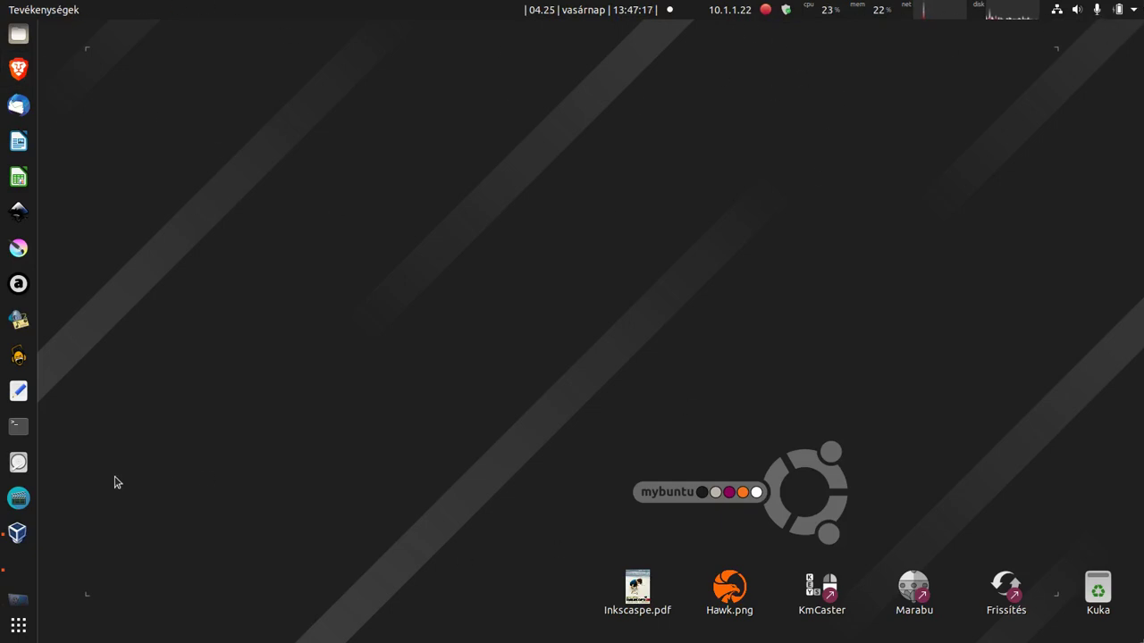
pyautogui.click(18, 579)
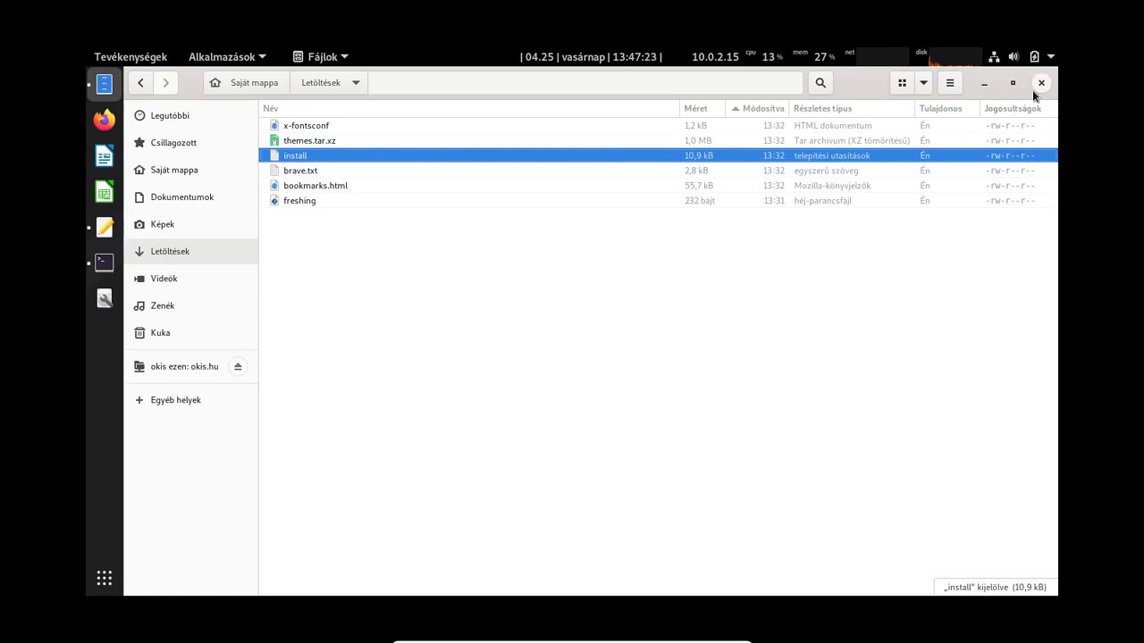
pyautogui.click(983, 83)
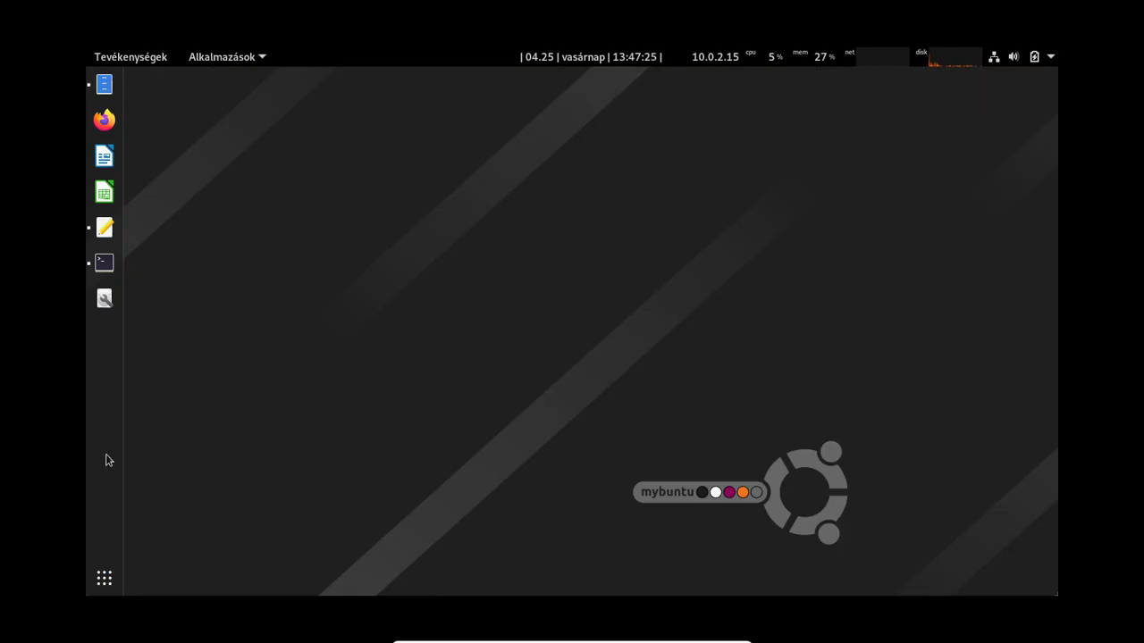
pyautogui.click(104, 578)
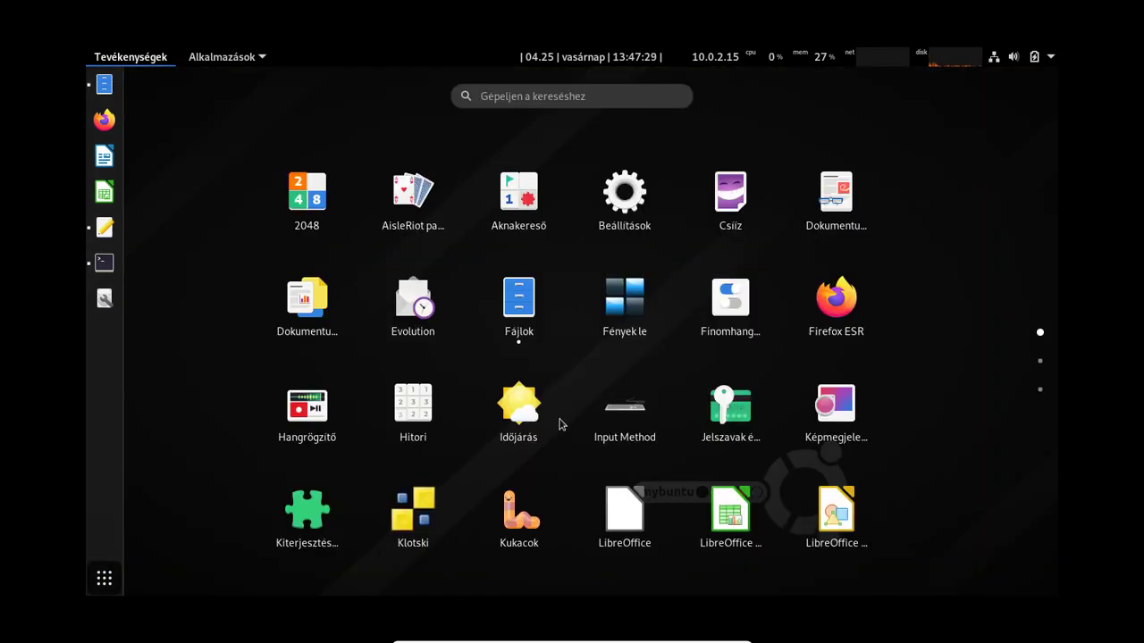
pyautogui.click(105, 231)
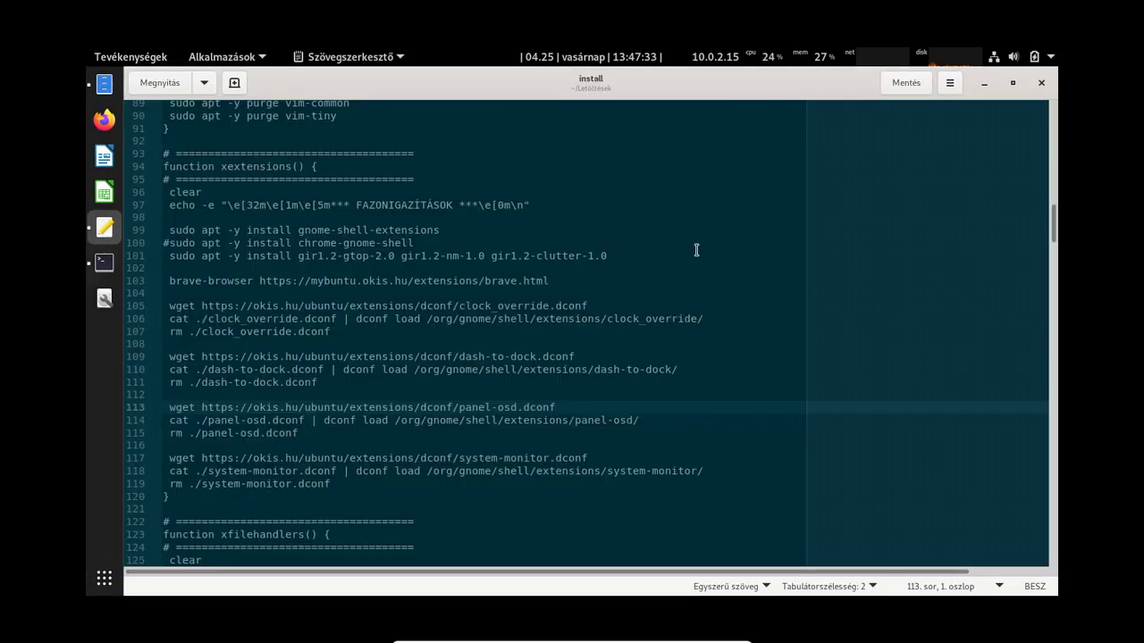
# Copy the nautilus-admin install command from the script's xfilehandlers function and run it in the terminal.
pyautogui.press('Up')
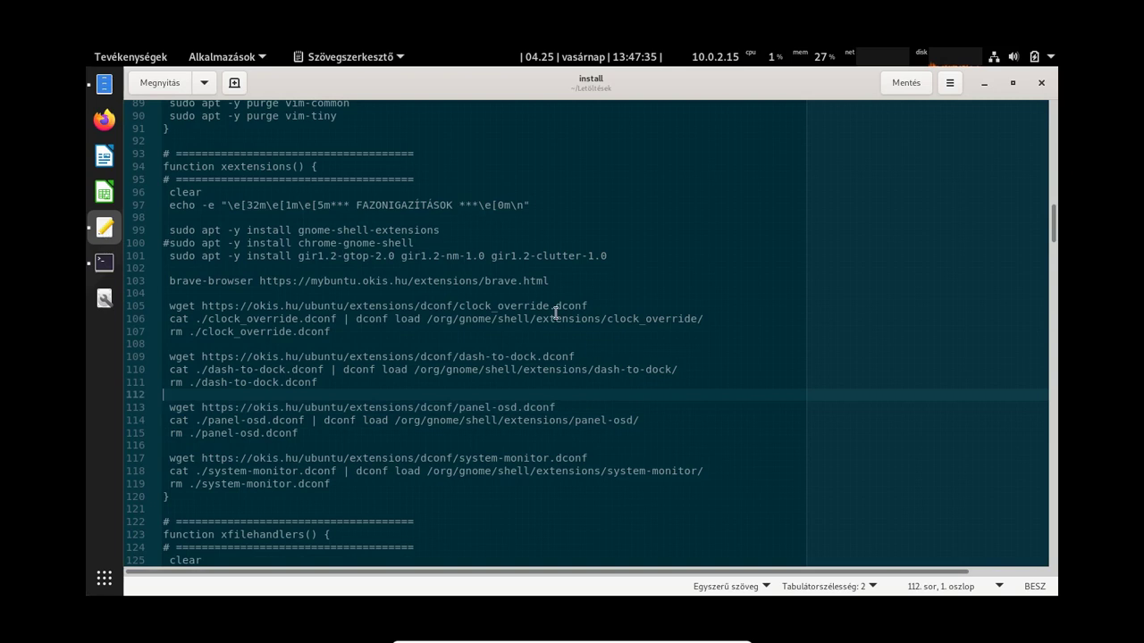
pyautogui.press('Down')
pyautogui.press('Down')
pyautogui.press('Down')
pyautogui.press('Down')
pyautogui.press('Down')
pyautogui.press('Down')
pyautogui.press('Down')
pyautogui.press('Down')
pyautogui.press('Down')
pyautogui.press('Down')
pyautogui.press('Down')
pyautogui.press('Down')
pyautogui.press('Down')
pyautogui.press('Down')
pyautogui.press('Down')
pyautogui.press('Down')
pyautogui.press('Down')
pyautogui.press('Down')
pyautogui.press('Down')
pyautogui.press('Down')
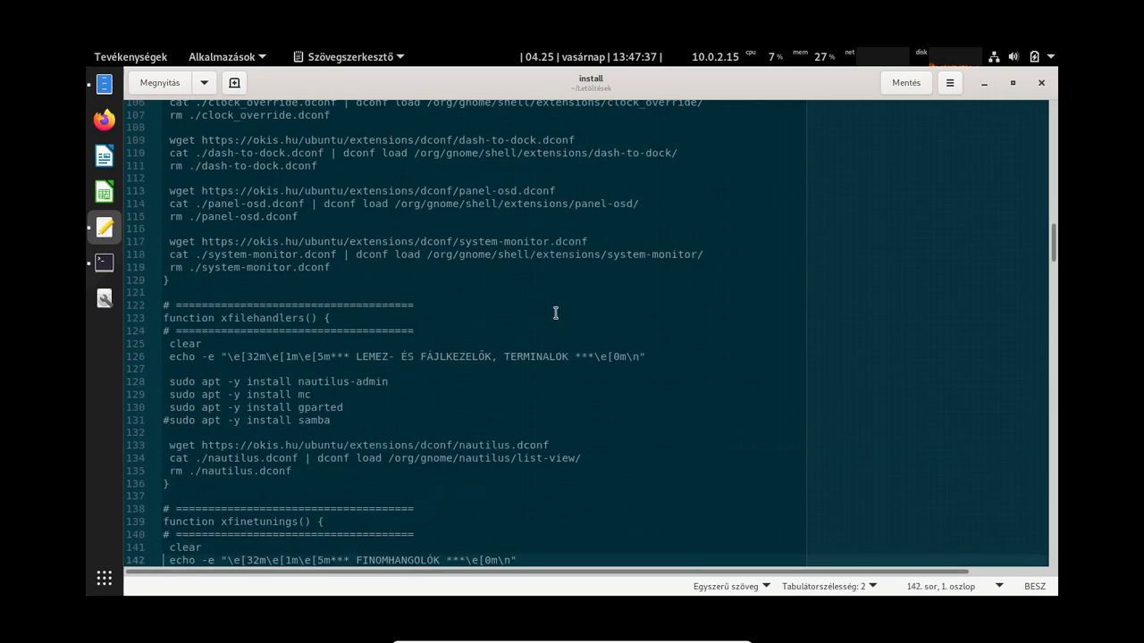
pyautogui.press('Up')
pyautogui.press('Up')
pyautogui.press('Up')
pyautogui.press('Up')
pyautogui.press('Up')
pyautogui.press('Up')
pyautogui.press('Up')
pyautogui.press('Up')
pyautogui.press('Up')
pyautogui.press('Up')
pyautogui.press('Up')
pyautogui.press('Up')
pyautogui.press('Up')
pyautogui.press('Up')
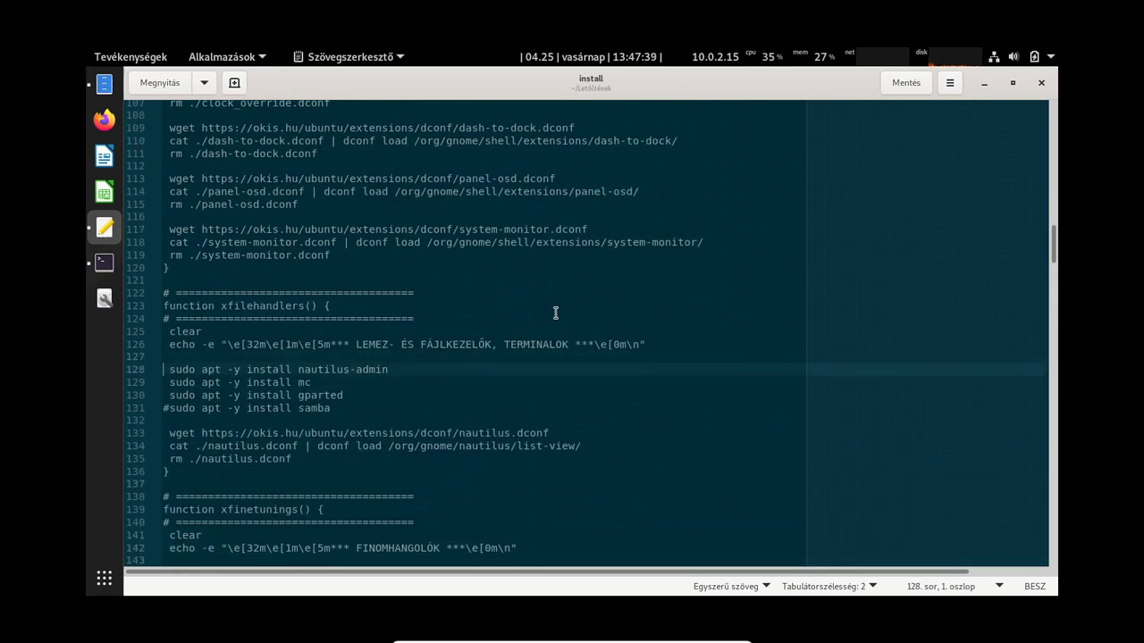
pyautogui.hotkey('shift', 'Down')
pyautogui.hotkey('ctrl', 'c')
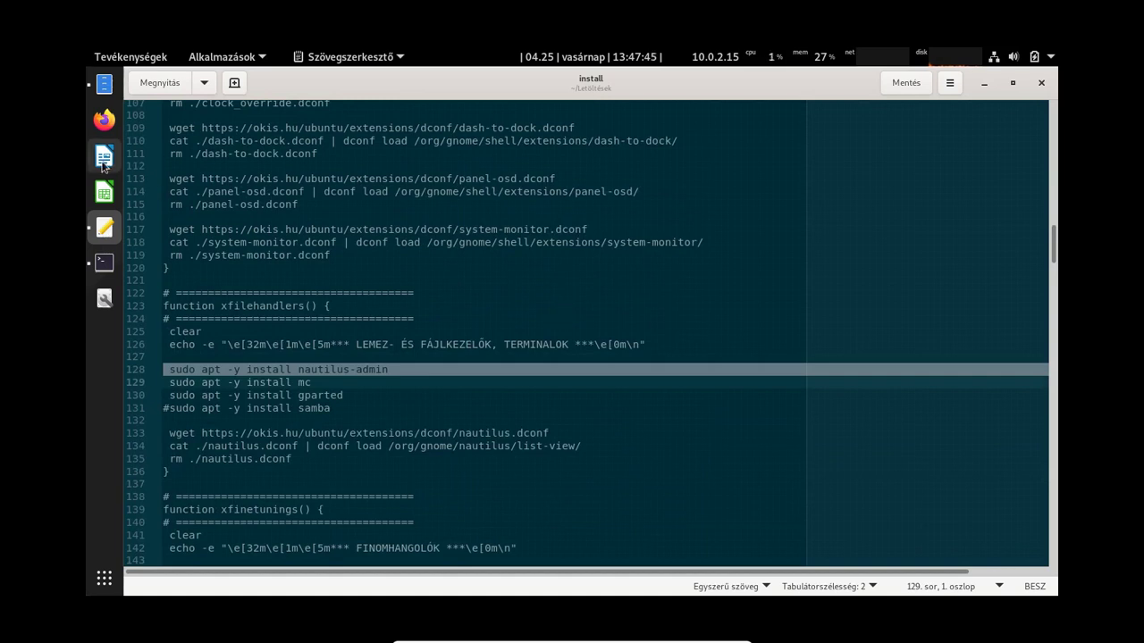
pyautogui.click(103, 264)
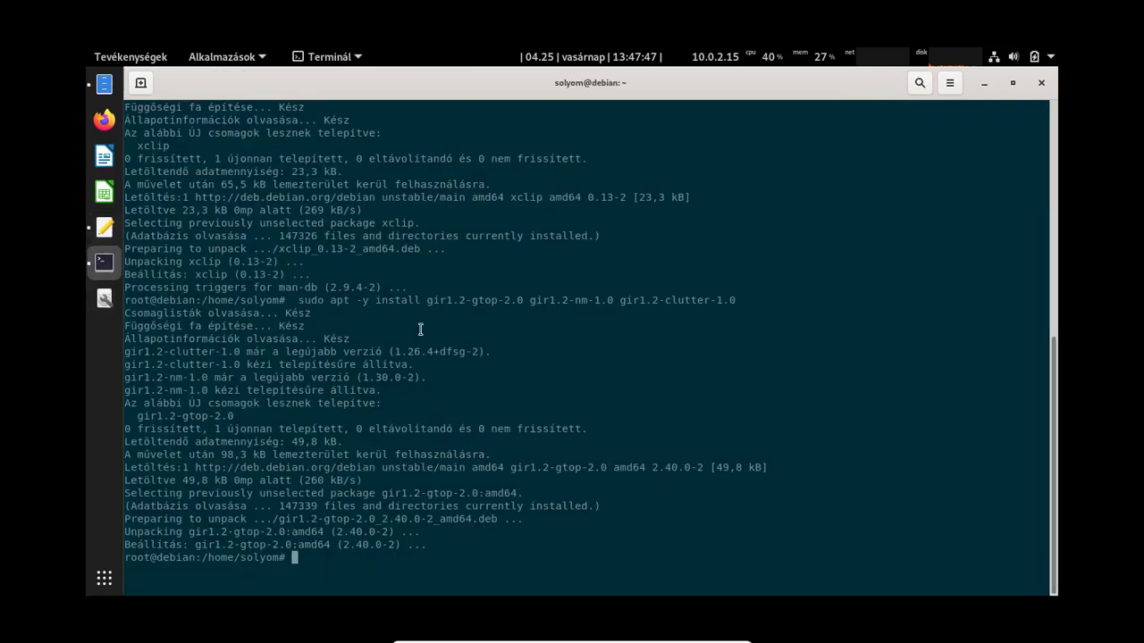
pyautogui.hotkey('ctrl', 'shift', 'v')
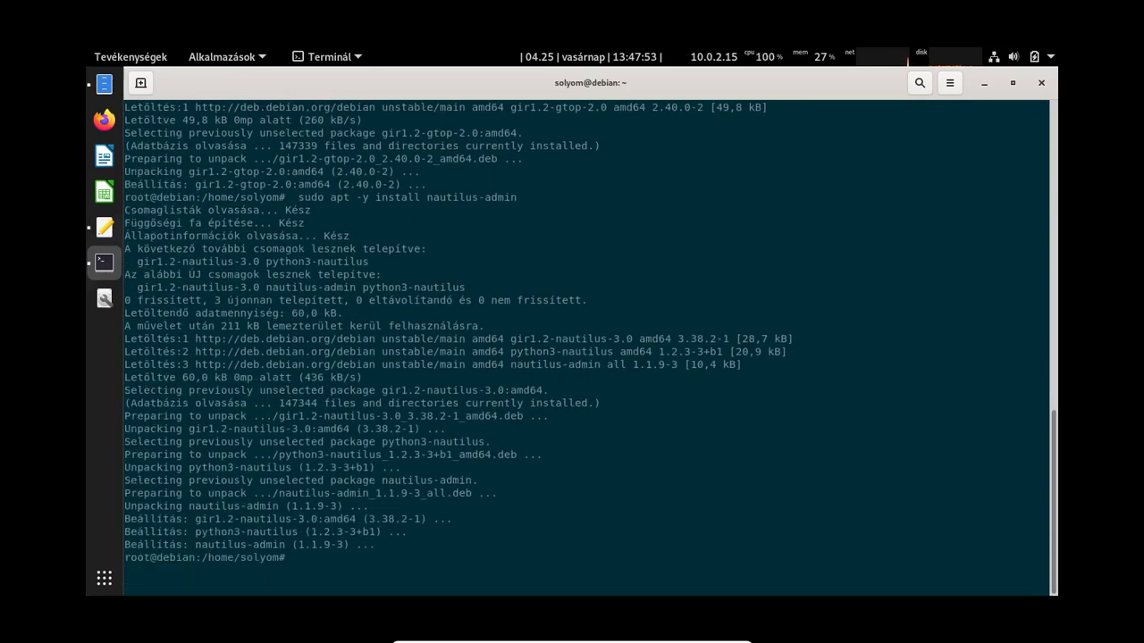
# Copy the script's mc install line and run "sudo apt -y install mc" in the terminal.
pyautogui.hotkey('alt', 'Tab')
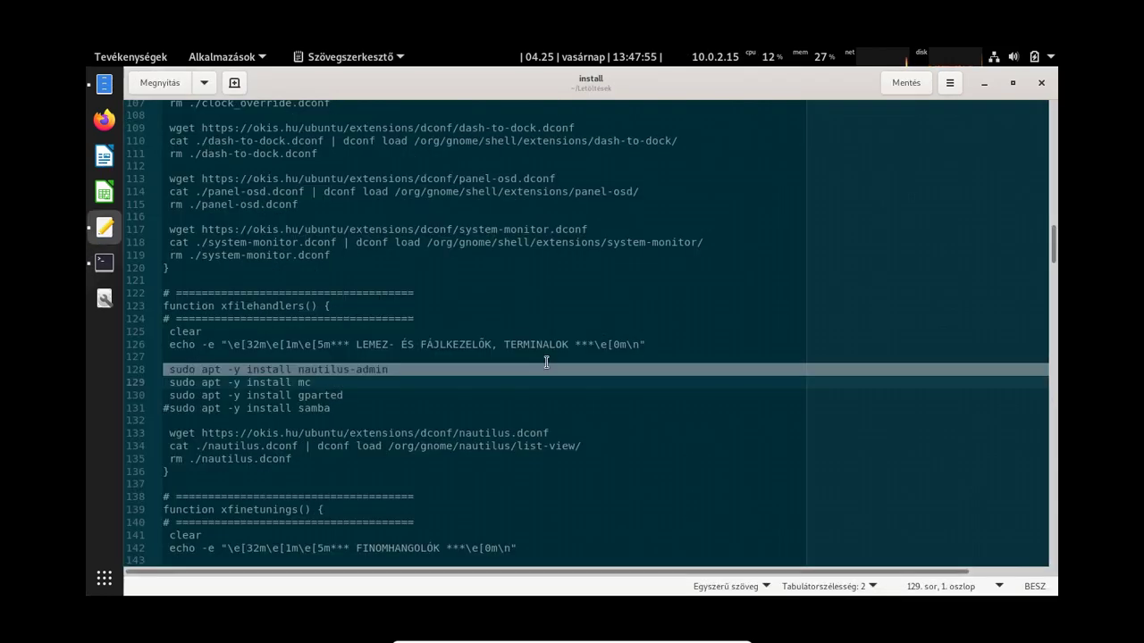
pyautogui.press('Right')
pyautogui.hotkey('shift', 'Down')
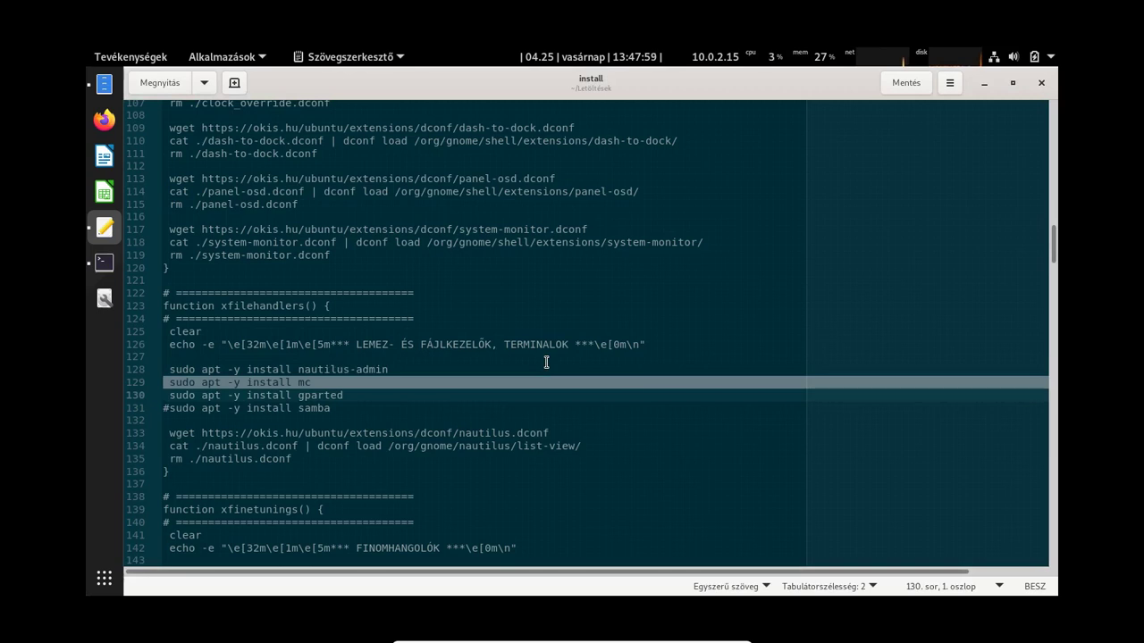
pyautogui.press('Right')
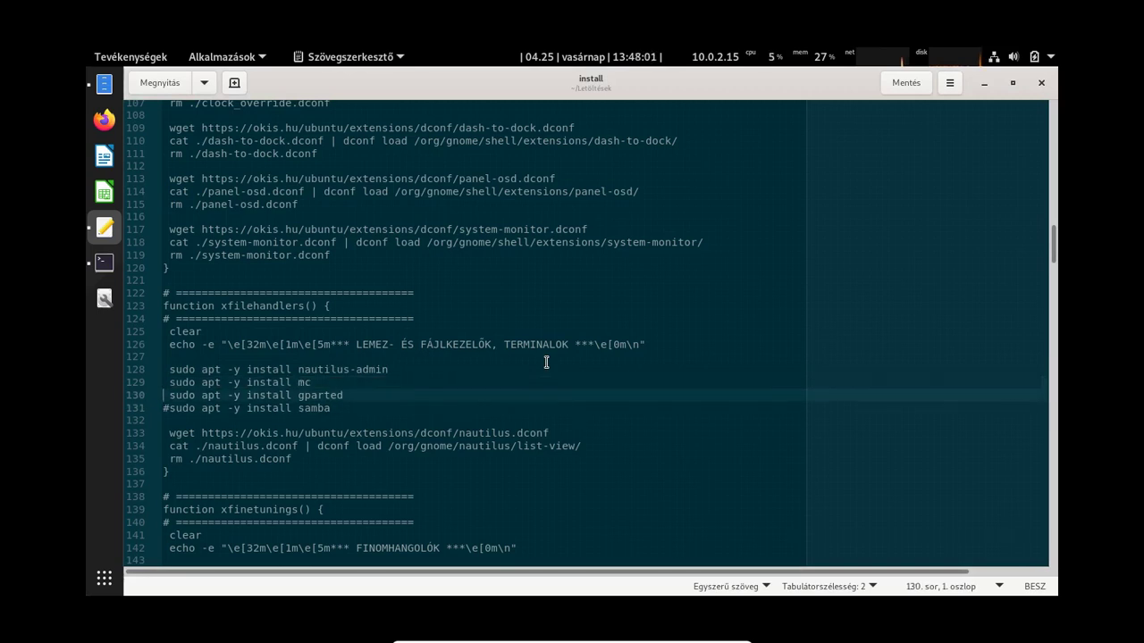
pyautogui.hotkey('alt', 'Tab')
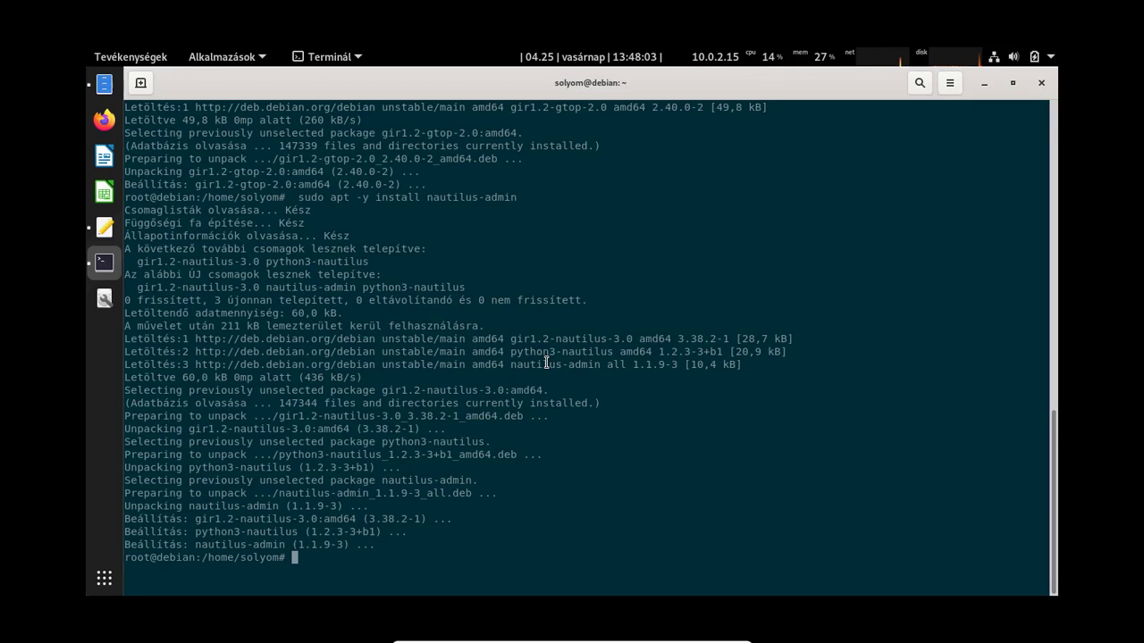
pyautogui.press('Return')
pyautogui.write('á')
pyautogui.press('Return')
pyautogui.press('Return')
pyautogui.press('Return')
pyautogui.write('sudo apt -y install mc')
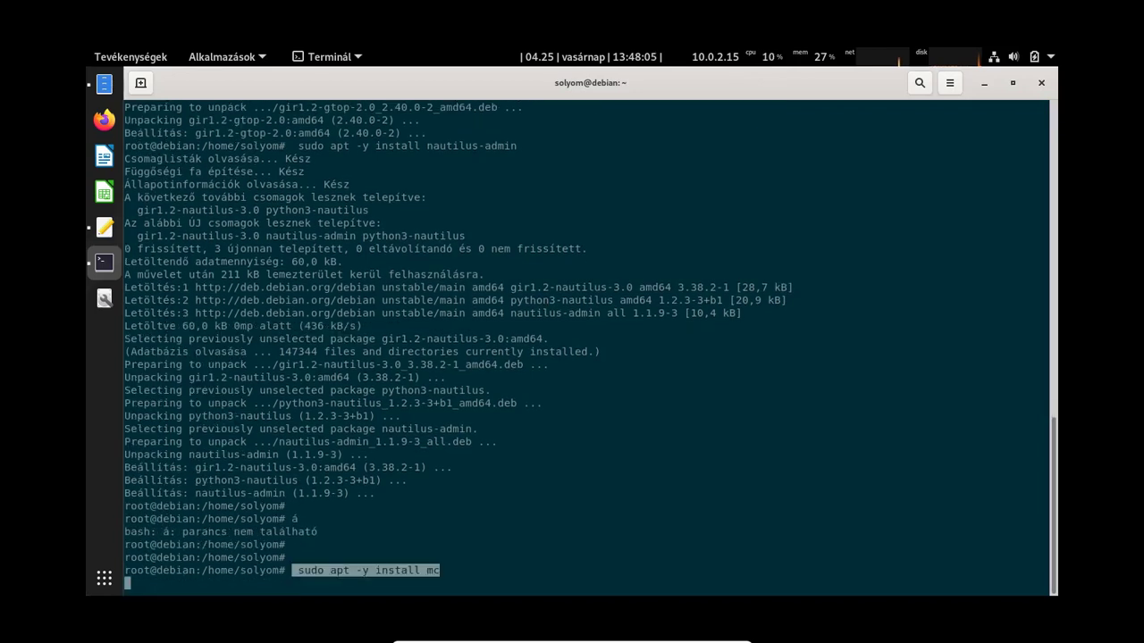
pyautogui.press('Return')
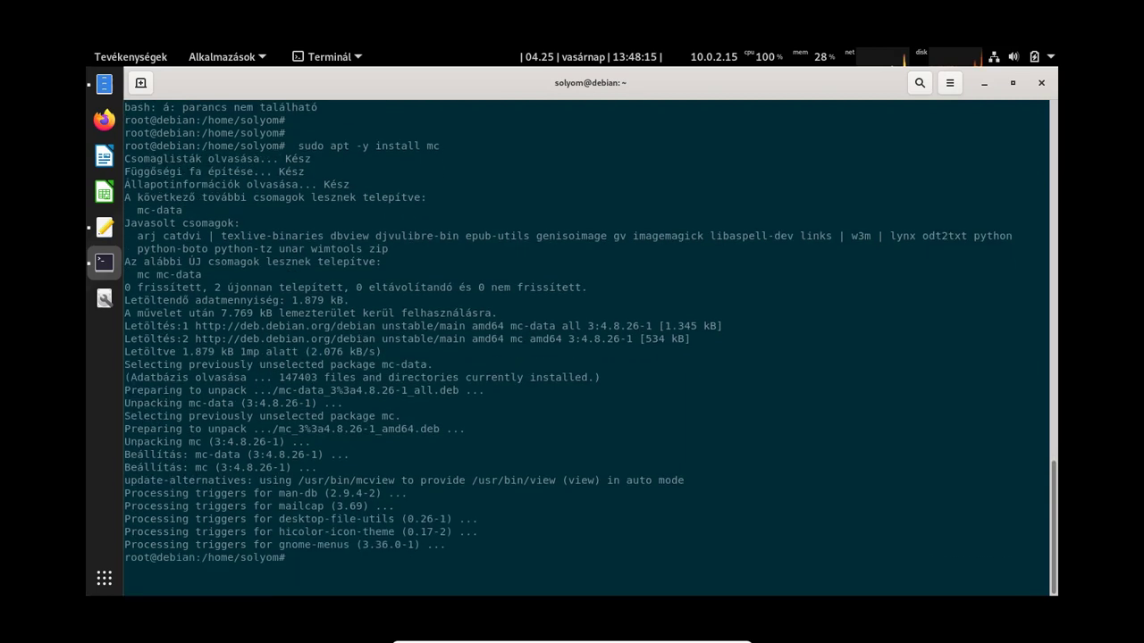
# Launch Midnight Commander with mc in the terminal to view its two file panels and exit it.
pyautogui.write('mc')
pyautogui.press('Return')
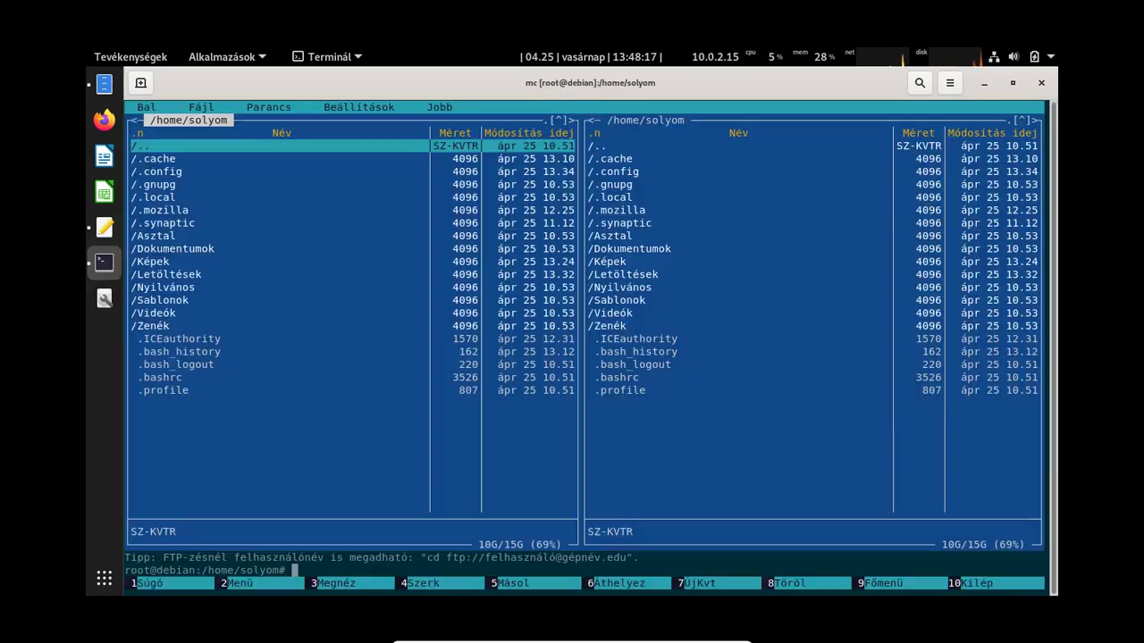
pyautogui.write('exit')
pyautogui.press('Return')
# Return to the install script and read through the remaining xfilehandlers lines up to the xfinetunings function.
pyautogui.hotkey('alt', 'Tab')
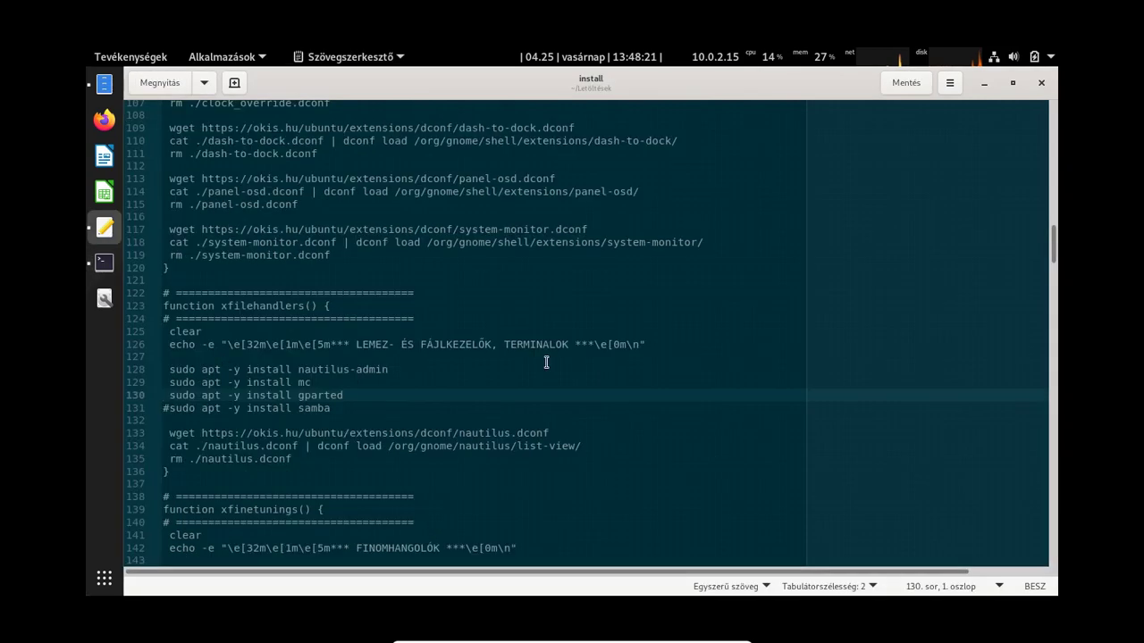
pyautogui.press('Down')
pyautogui.press('Up')
pyautogui.press('Down')
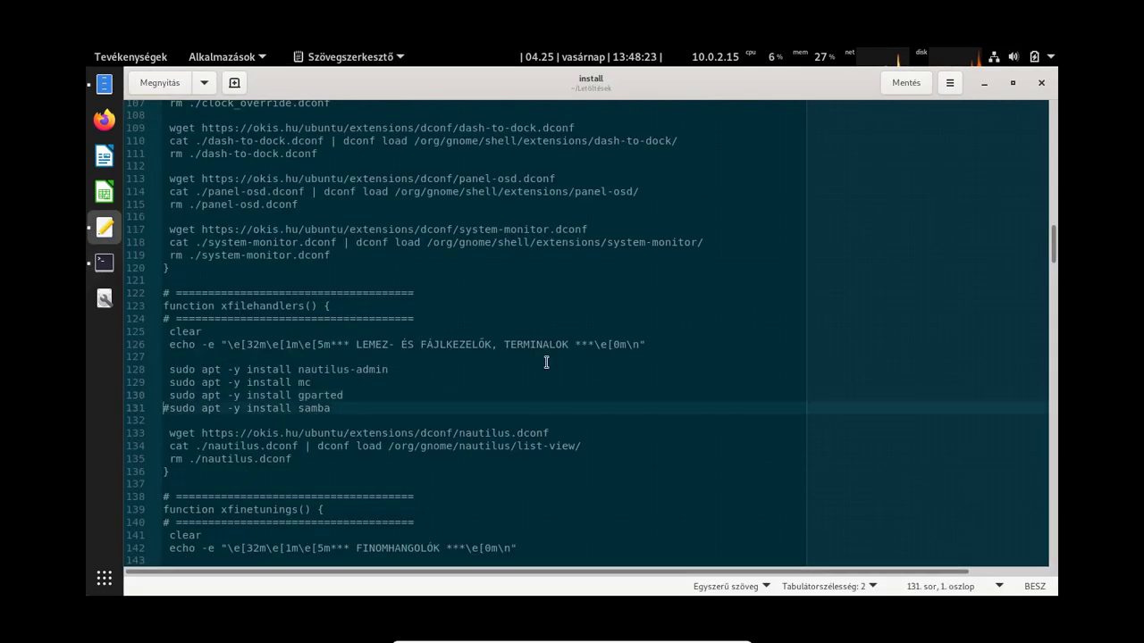
pyautogui.press('Down')
pyautogui.press('Down')
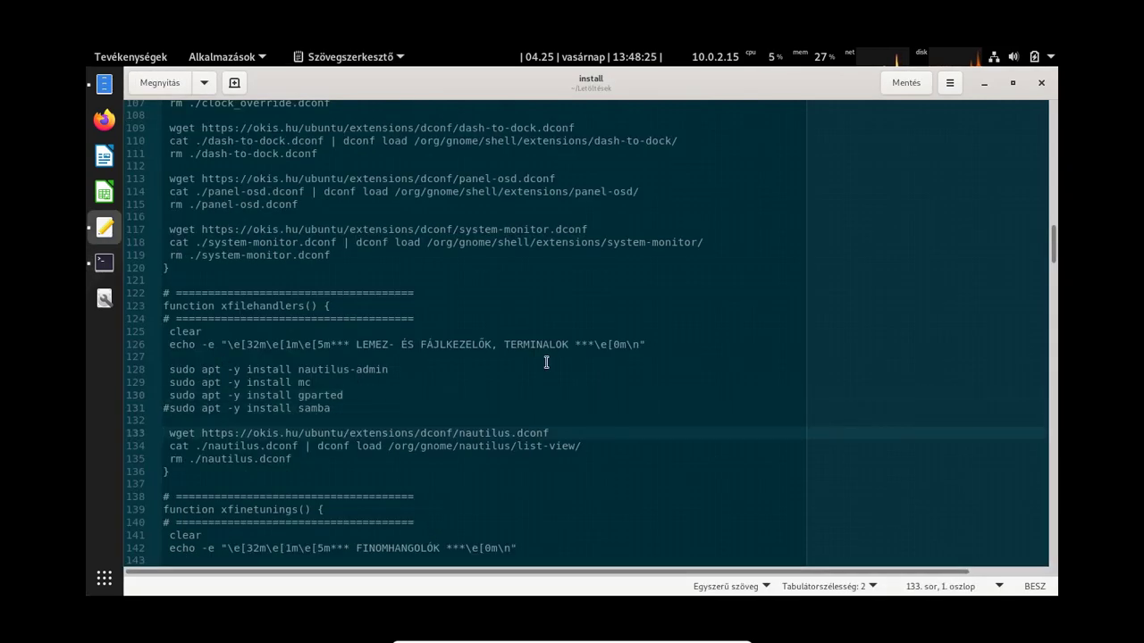
pyautogui.press('Down')
pyautogui.press('Down')
pyautogui.press('Down')
pyautogui.press('Down')
pyautogui.press('Down')
pyautogui.press('Down')
pyautogui.press('Down')
pyautogui.press('Down')
pyautogui.press('Down')
pyautogui.press('Down')
pyautogui.press('Down')
pyautogui.press('Down')
pyautogui.press('Down')
pyautogui.press('Down')
pyautogui.press('Down')
pyautogui.press('Down')
pyautogui.press('Down')
pyautogui.press('Down')
pyautogui.press('Down')
pyautogui.press('Down')
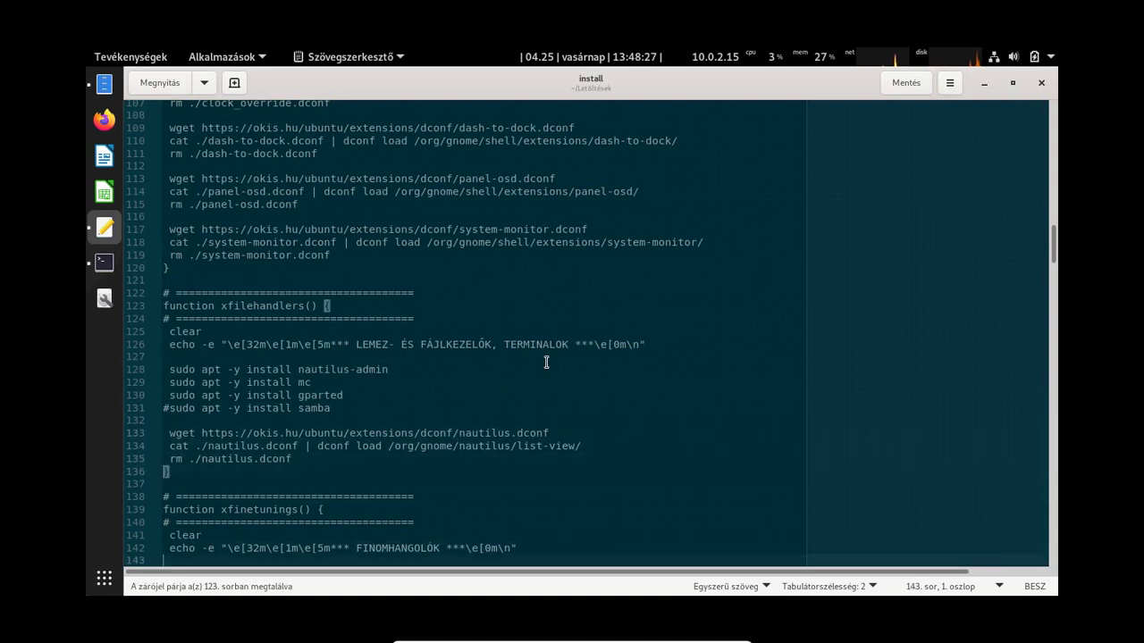
pyautogui.press('Up')
pyautogui.press('Up')
pyautogui.press('Up')
pyautogui.press('Up')
pyautogui.press('Up')
pyautogui.press('Up')
pyautogui.press('Up')
pyautogui.press('Up')
pyautogui.press('Up')
pyautogui.press('Up')
pyautogui.press('Up')
pyautogui.press('Up')
pyautogui.press('Up')
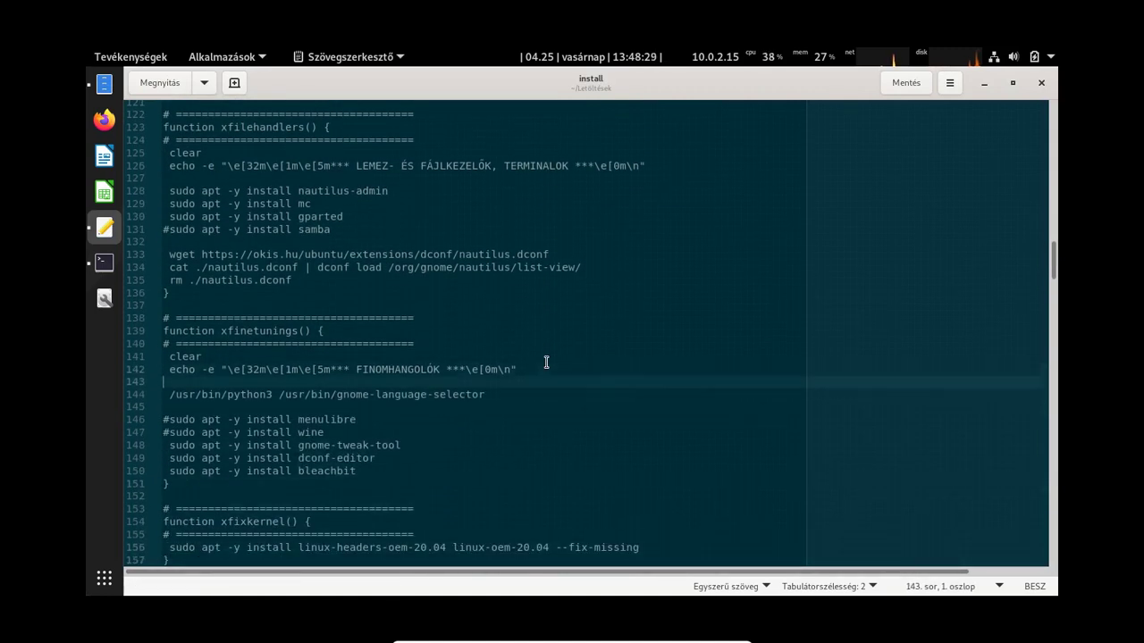
# Copy the dconf-editor install line from the script's xfinetunings function and run "sudo apt -y install dconf-editor" in the terminal.
pyautogui.press('Down')
pyautogui.press('Down')
pyautogui.press('Down')
pyautogui.press('Down')
pyautogui.press('Down')
pyautogui.press('Down')
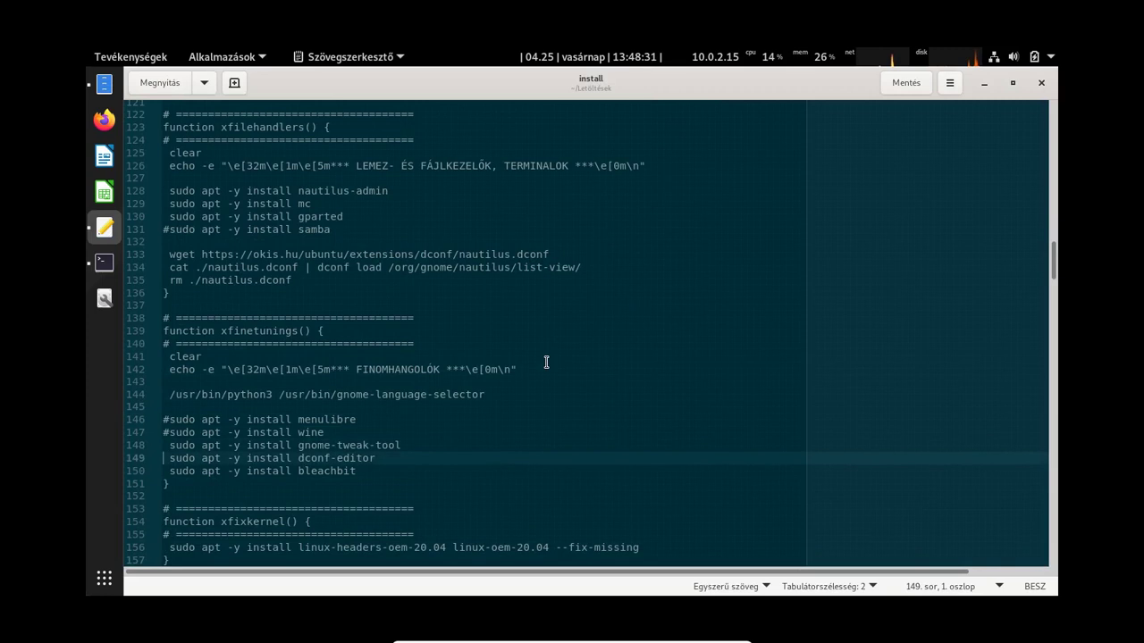
pyautogui.hotkey('shift', 'Down')
pyautogui.hotkey('ctrl', 'c')
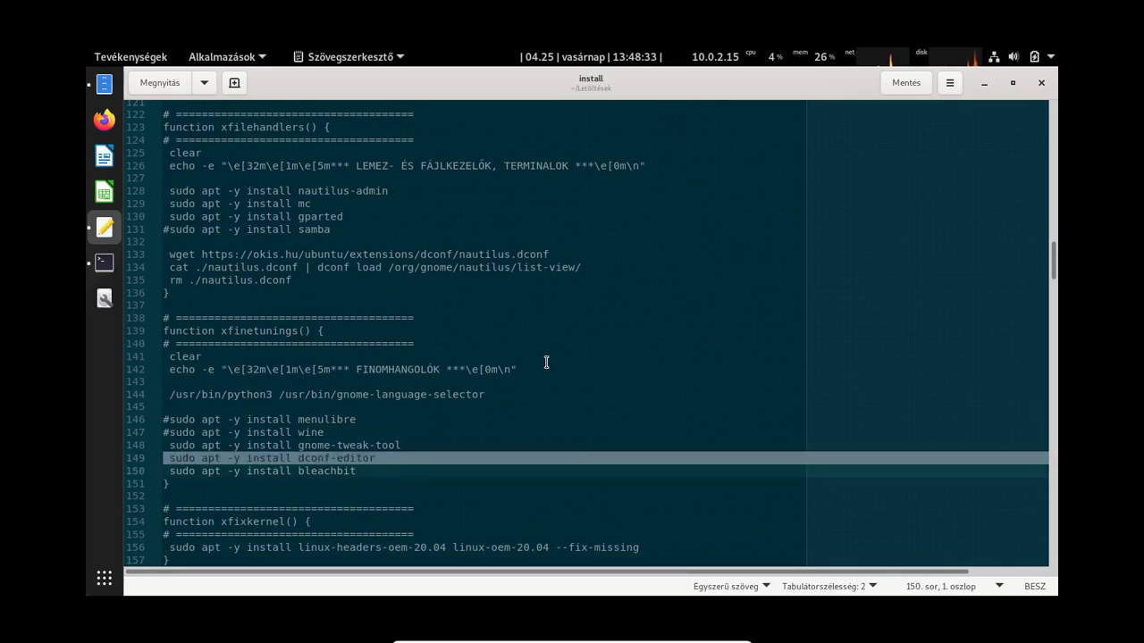
pyautogui.hotkey('alt', 'Tab')
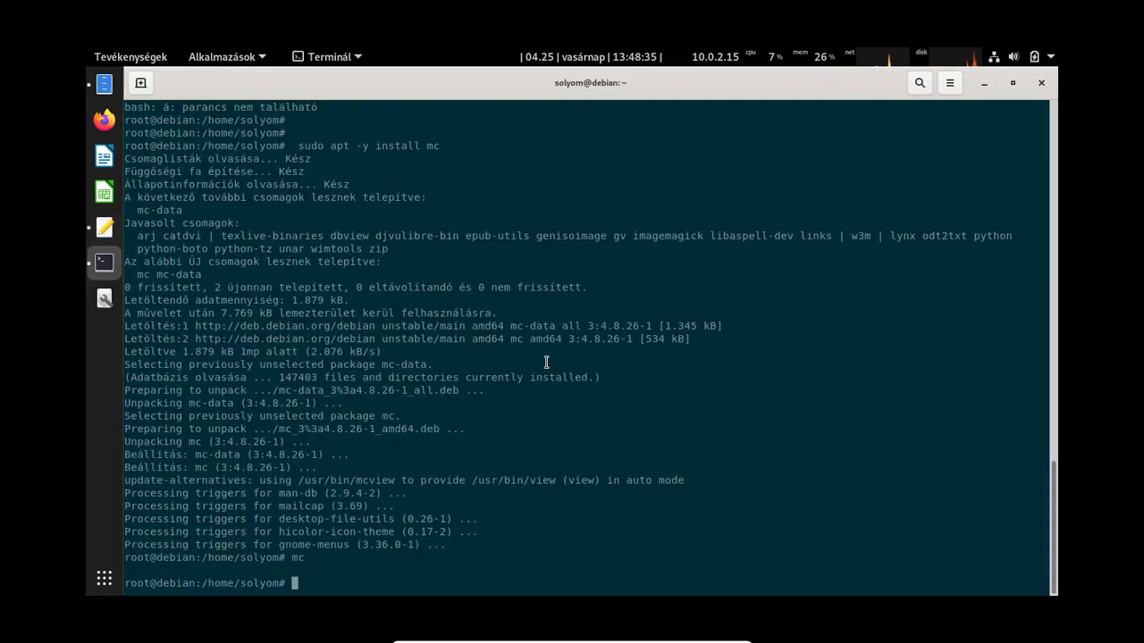
pyautogui.press('Return')
pyautogui.press('Return')
pyautogui.hotkey('ctrl', 'shift', 'v')
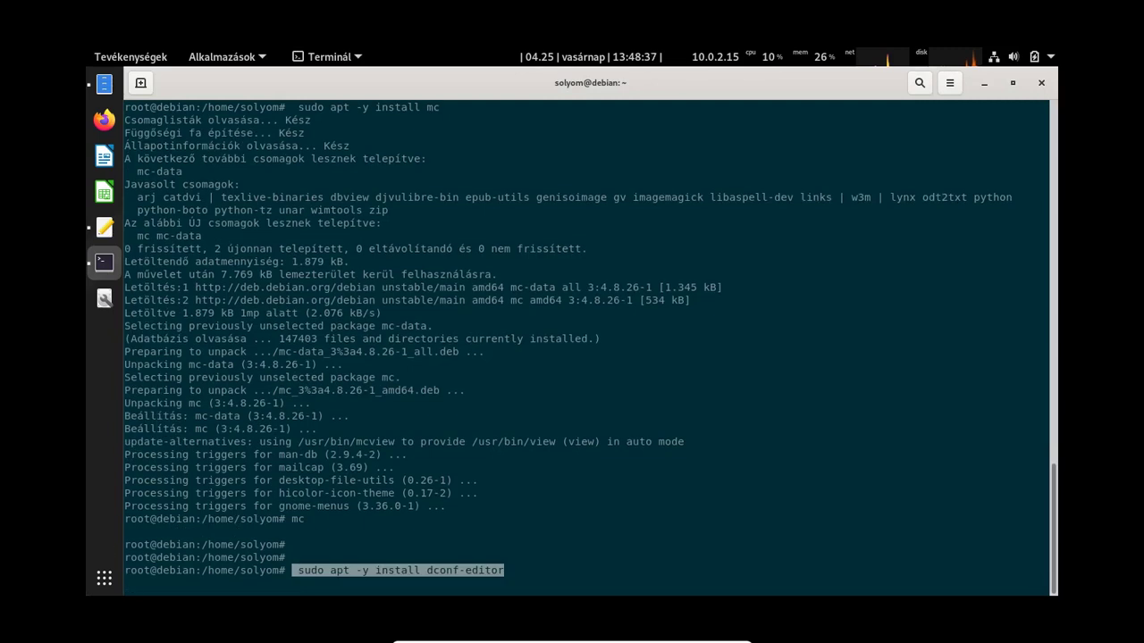
pyautogui.press('Return')
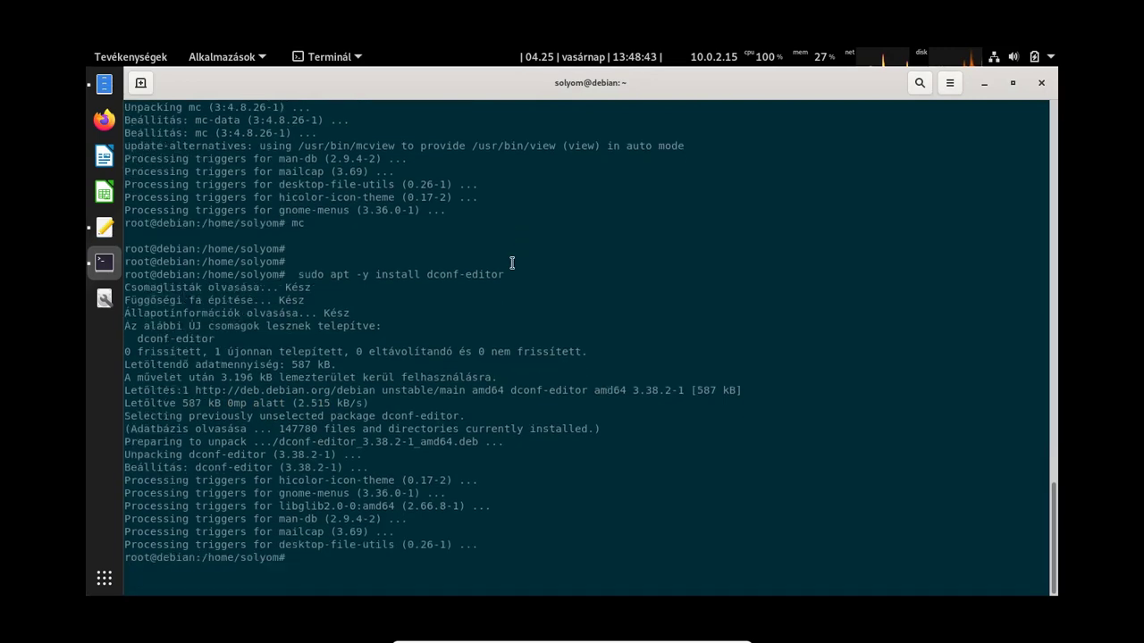
# Look through all pages of the application grid and the Segédprogramok folder for the newly installed programs, and return to the terminal.
pyautogui.click(104, 578)
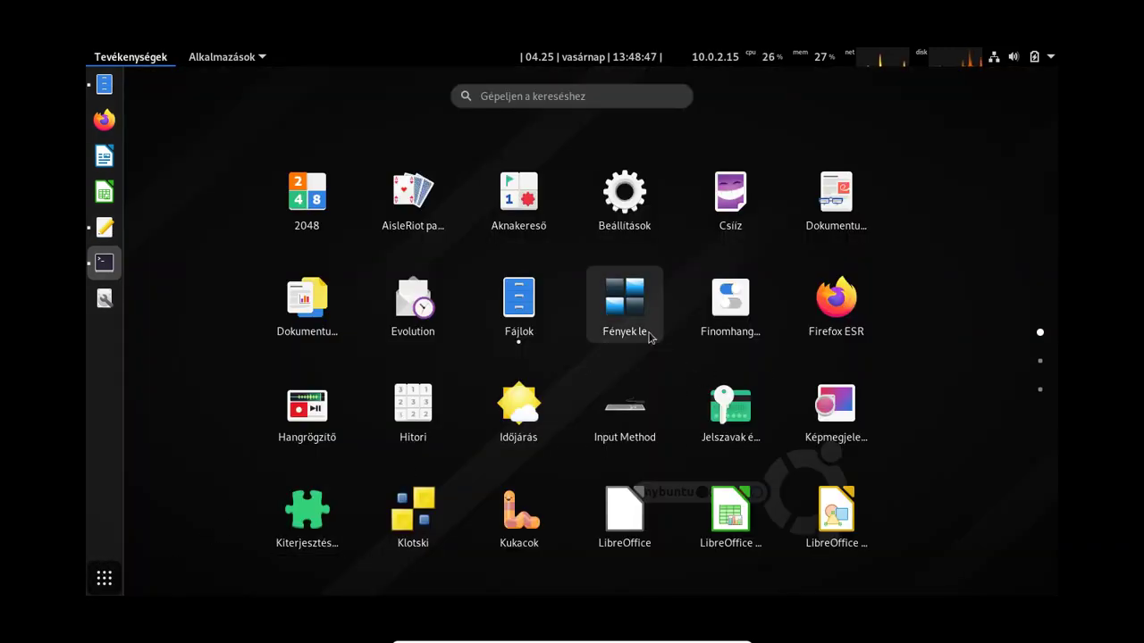
pyautogui.scroll(-2, 631, 329)
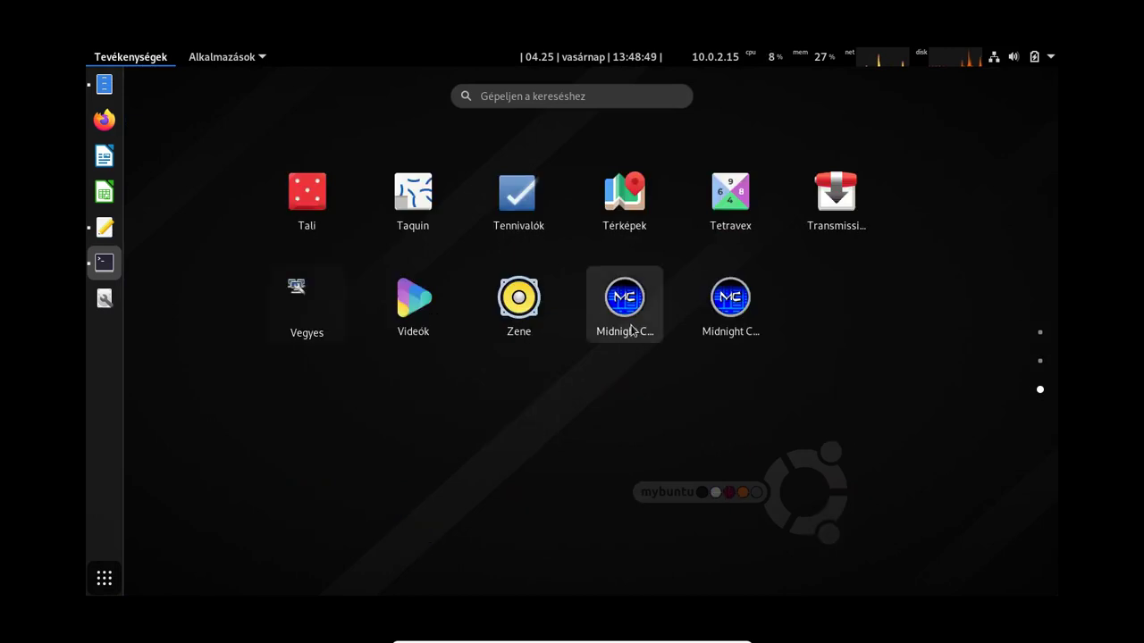
pyautogui.scroll(1, 624, 332)
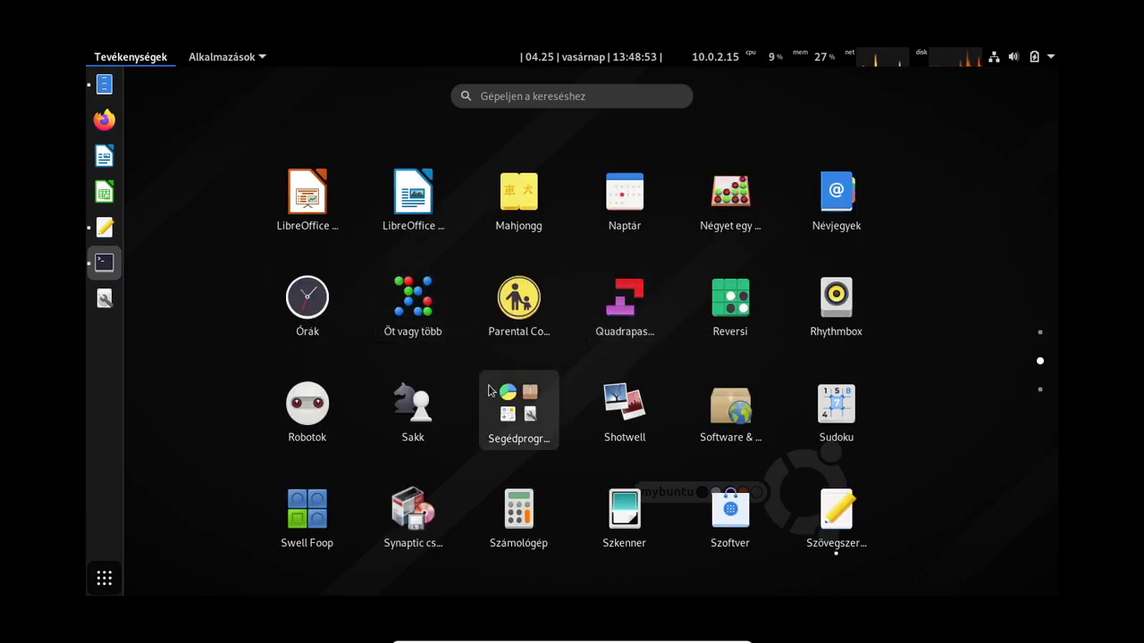
pyautogui.click(529, 413)
pyautogui.scroll(-1, 554, 401)
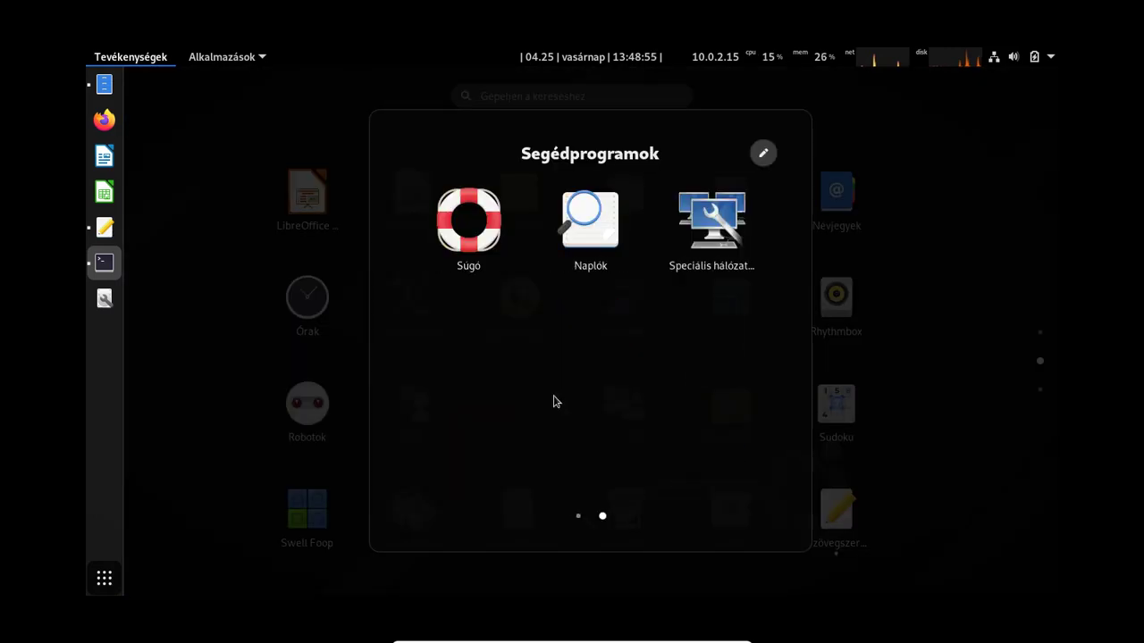
pyautogui.scroll(1, 554, 401)
pyautogui.click(948, 414)
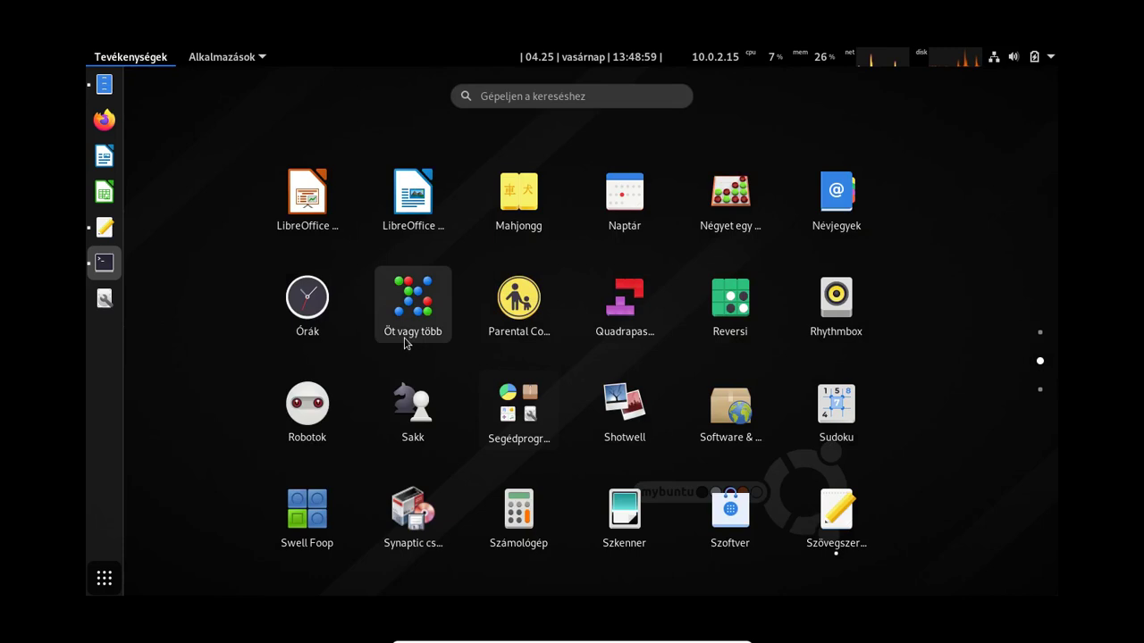
pyautogui.scroll(1, 404, 339)
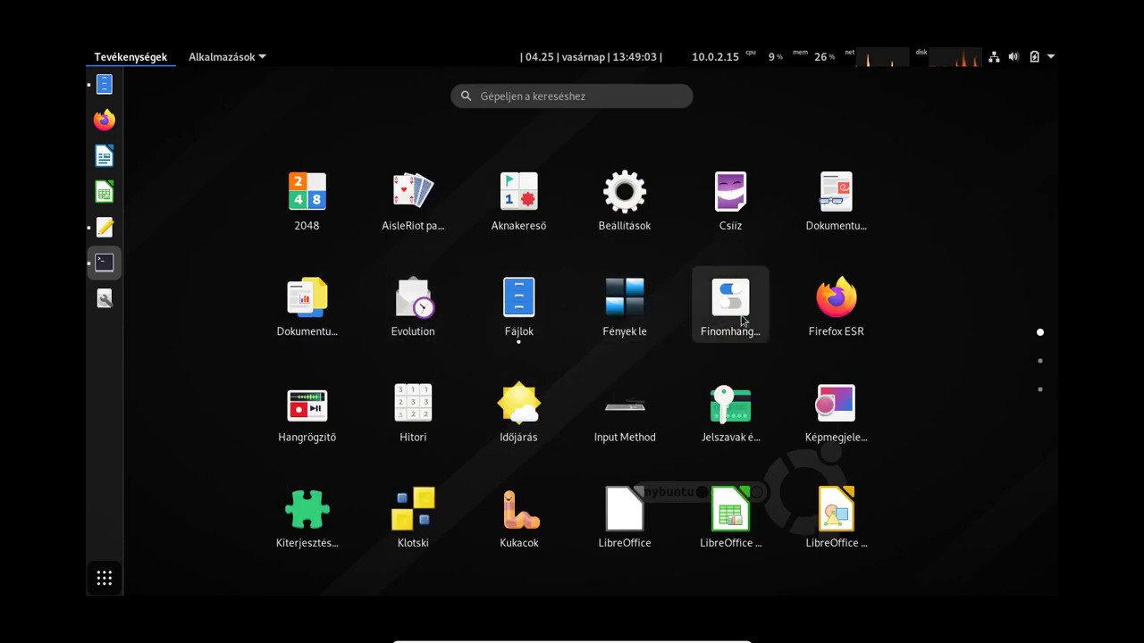
pyautogui.scroll(-1, 690, 330)
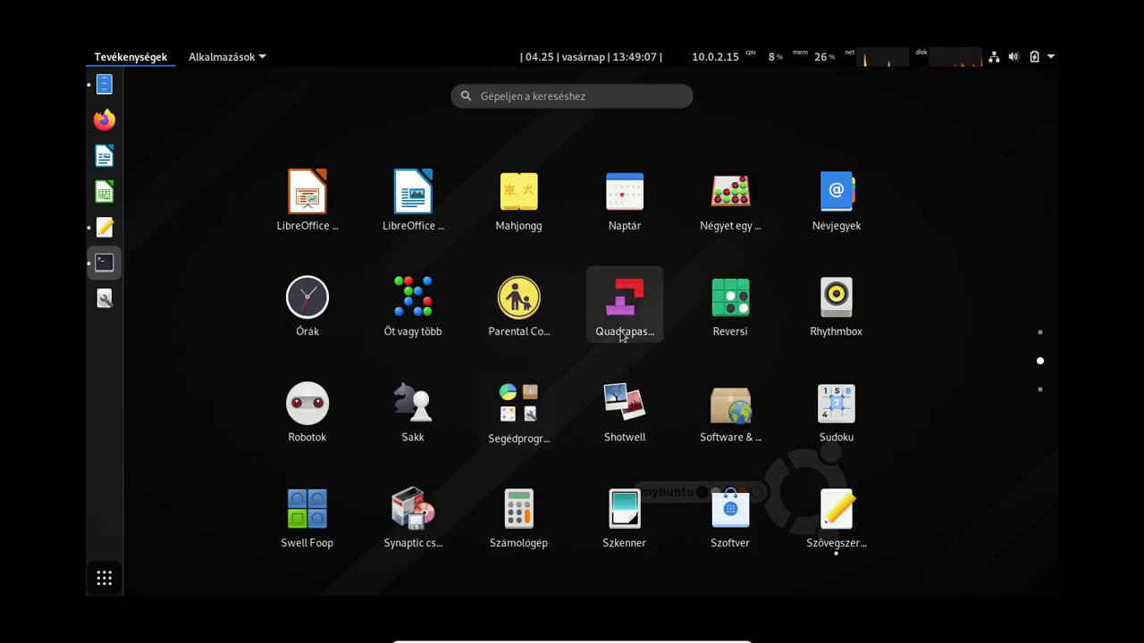
pyautogui.scroll(-1, 617, 333)
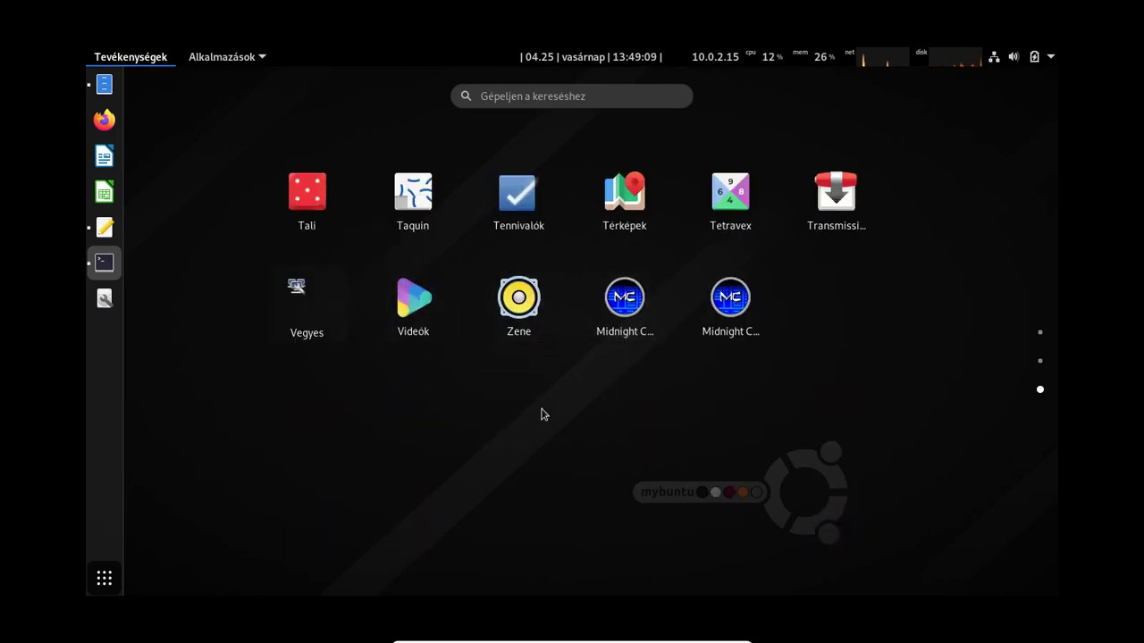
pyautogui.press('Escape')
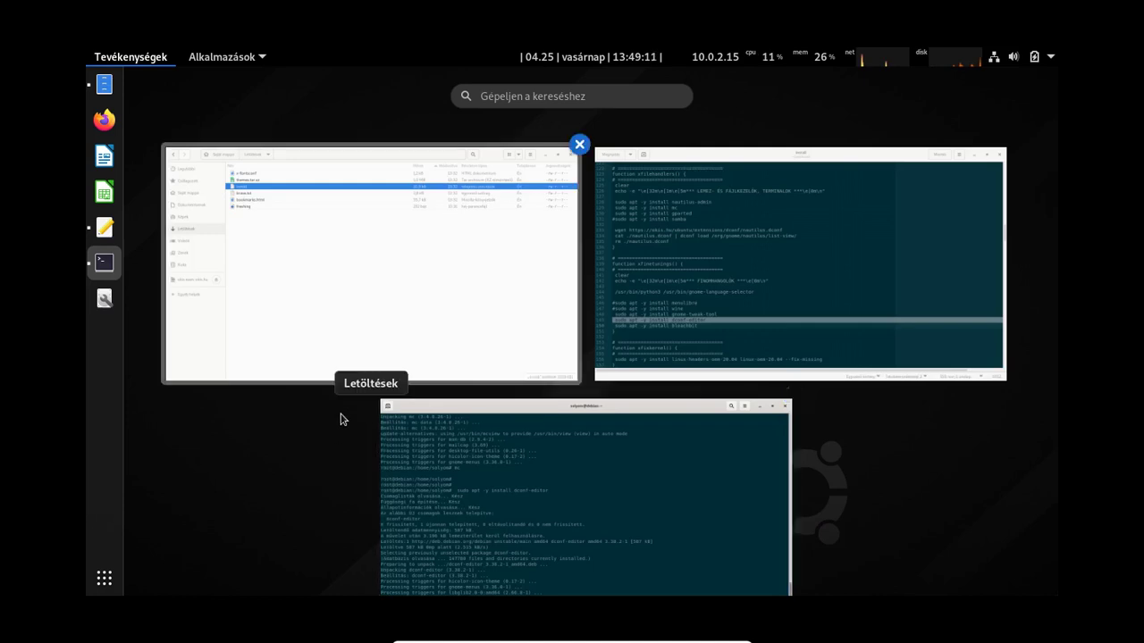
pyautogui.click(105, 262)
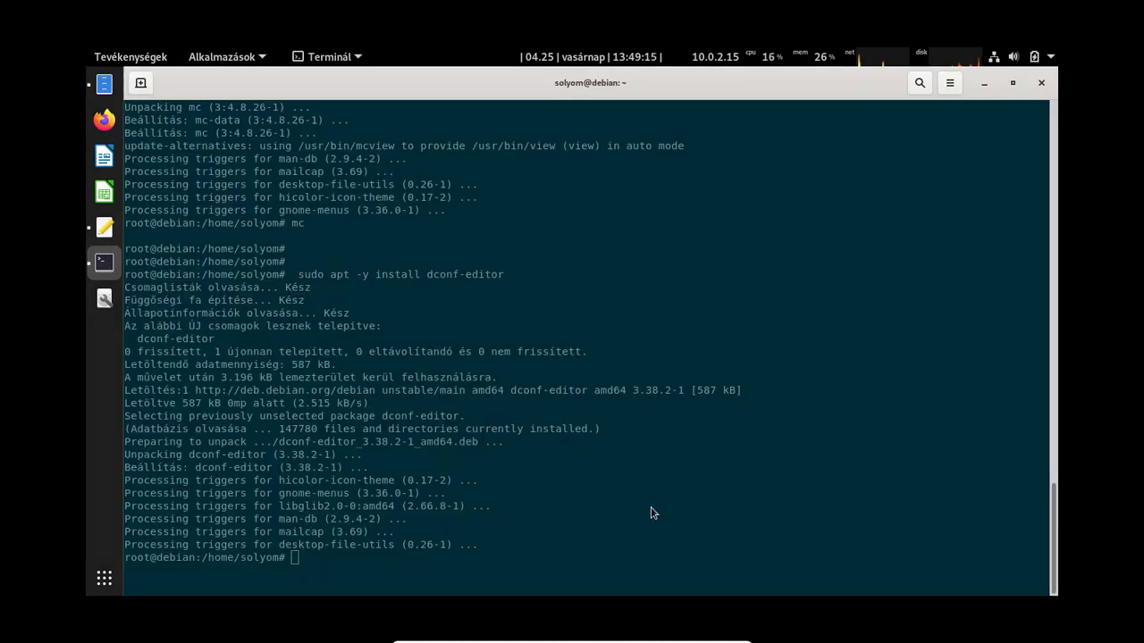
# Copy the script's bleachbit install line and run "sudo apt -y install bleachbit" in the terminal.
pyautogui.hotkey('alt', 'Tab')
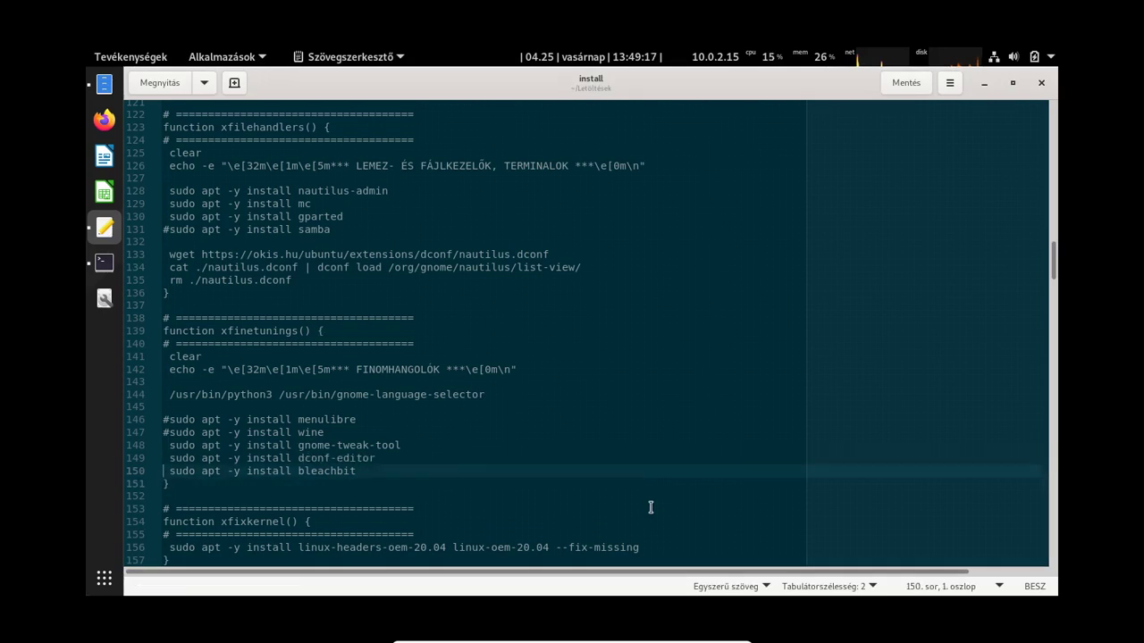
pyautogui.press('Down')
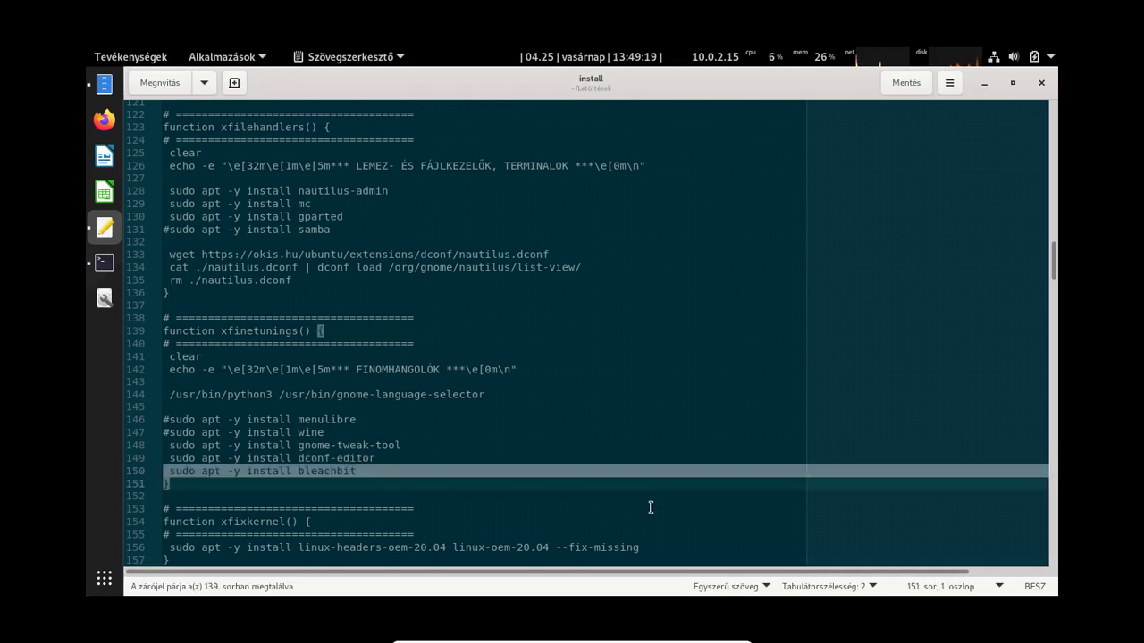
pyautogui.hotkey('alt', 'Tab')
pyautogui.press('Return')
pyautogui.press('Return')
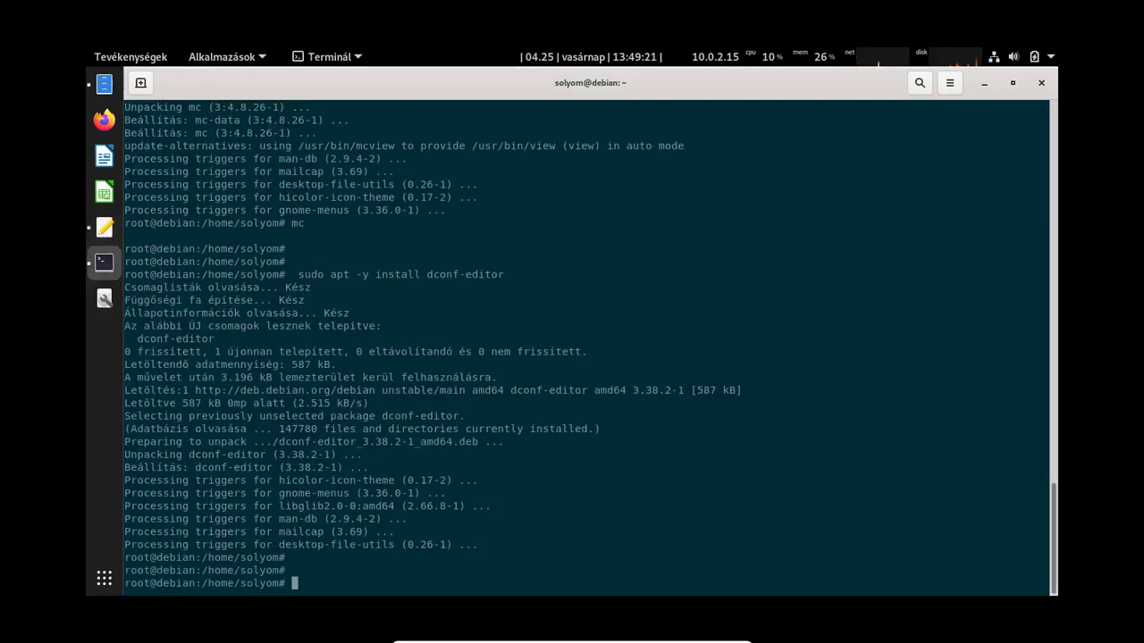
pyautogui.write('sudo apt -y install bleachbit')
pyautogui.press('Return')
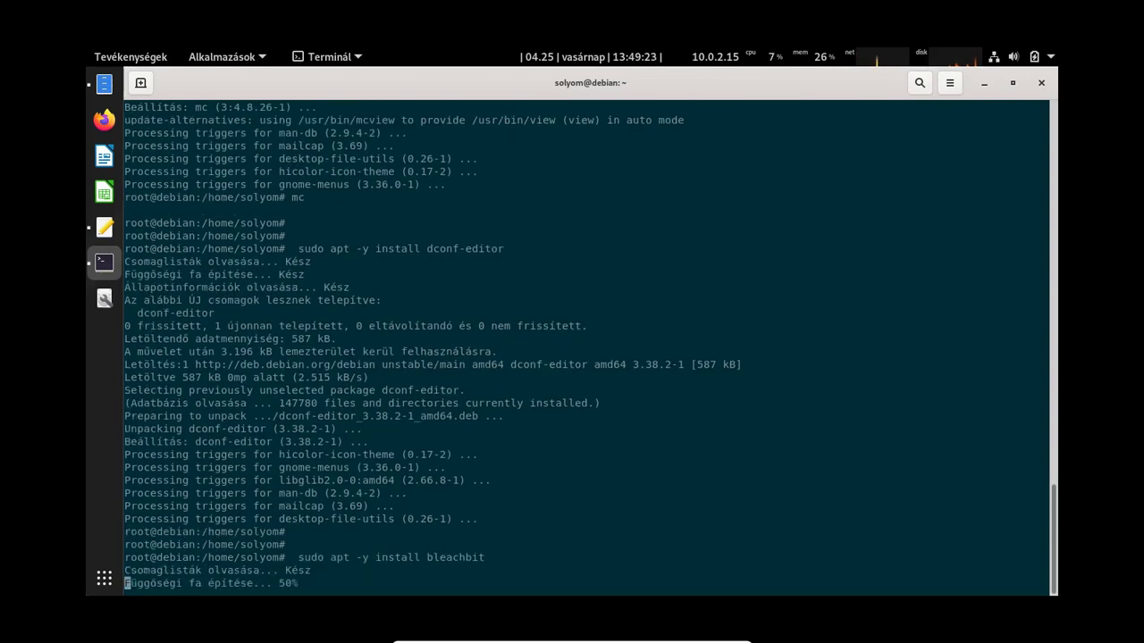
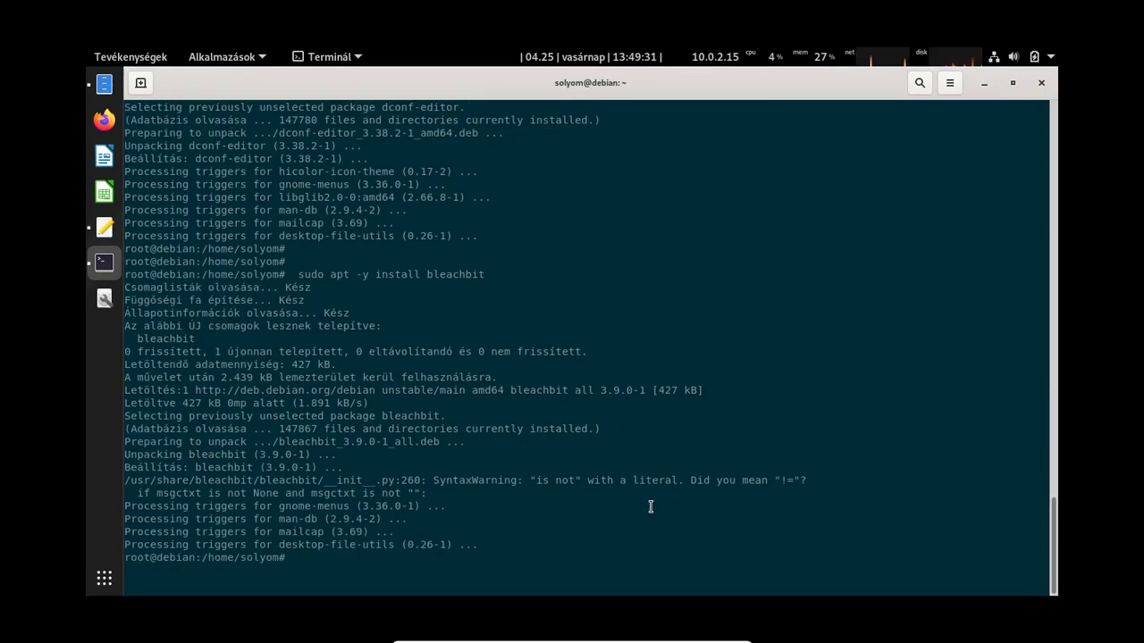
# Launch BleachBit as root from the application grid, authenticating with the administrator password.
pyautogui.click(104, 578)
pyautogui.scroll(-2, 518, 340)
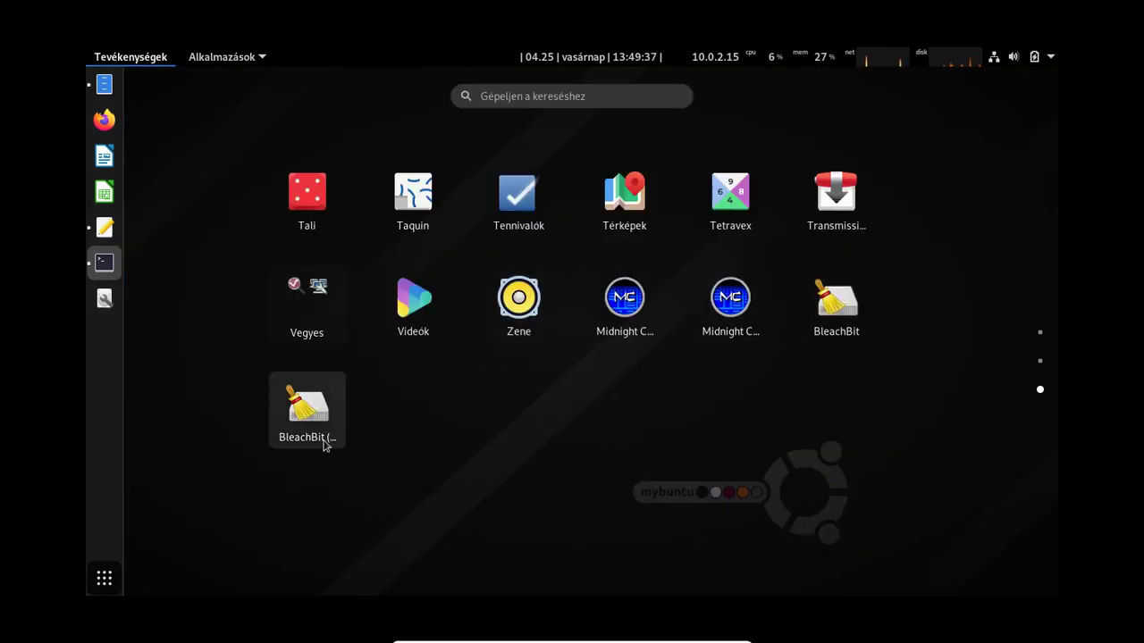
pyautogui.click(308, 409)
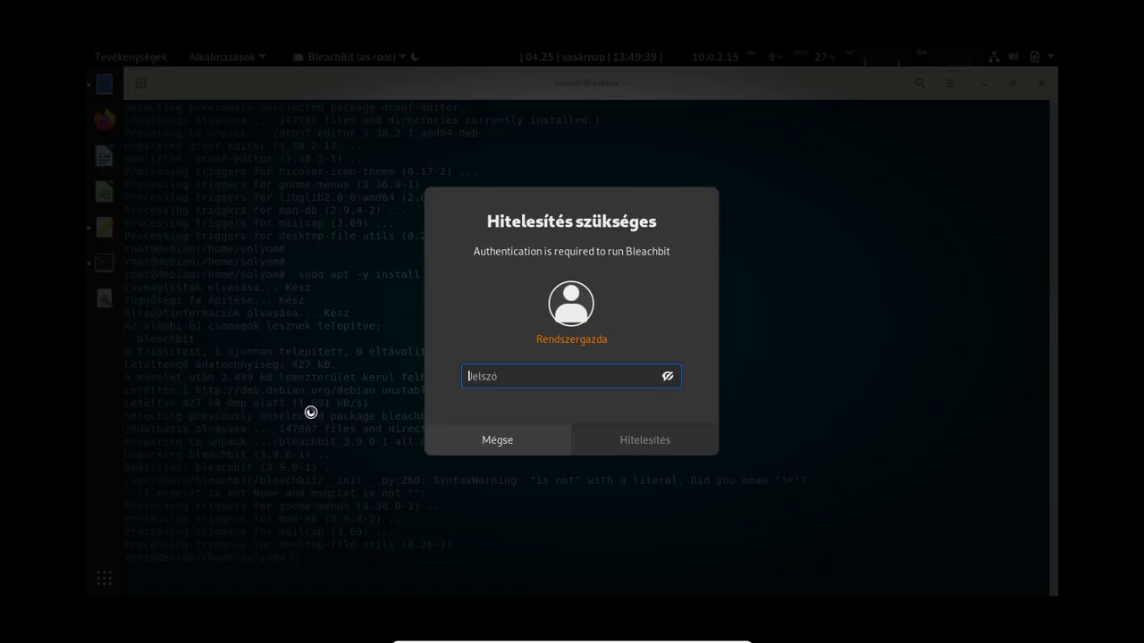
pyautogui.write('****')
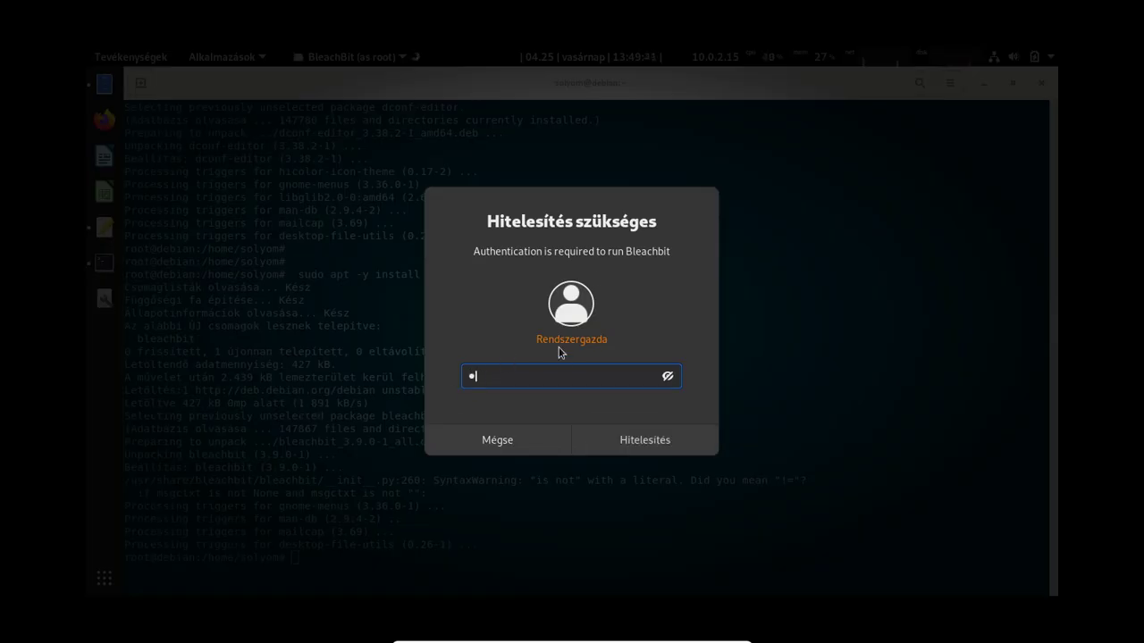
pyautogui.press('Return')
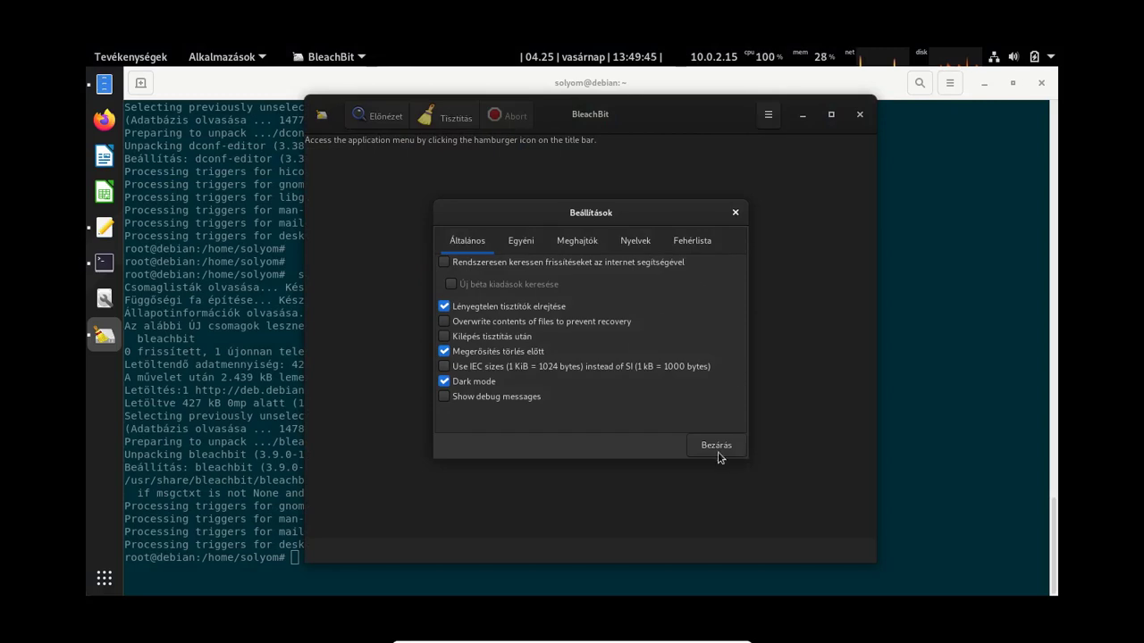
# Dismiss BleachBit's preferences, maximize its window to view the list of cleaning options, and close the program.
pyautogui.click(716, 445)
pyautogui.doubleClick(708, 117)
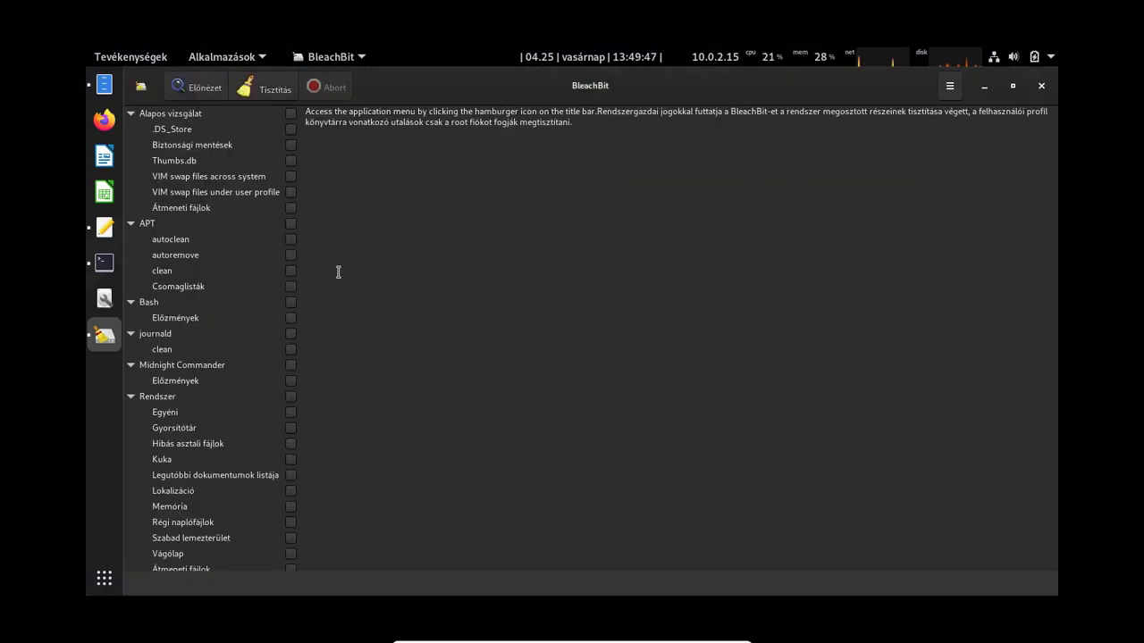
pyautogui.scroll(-1, 196, 288)
pyautogui.scroll(1, 262, 462)
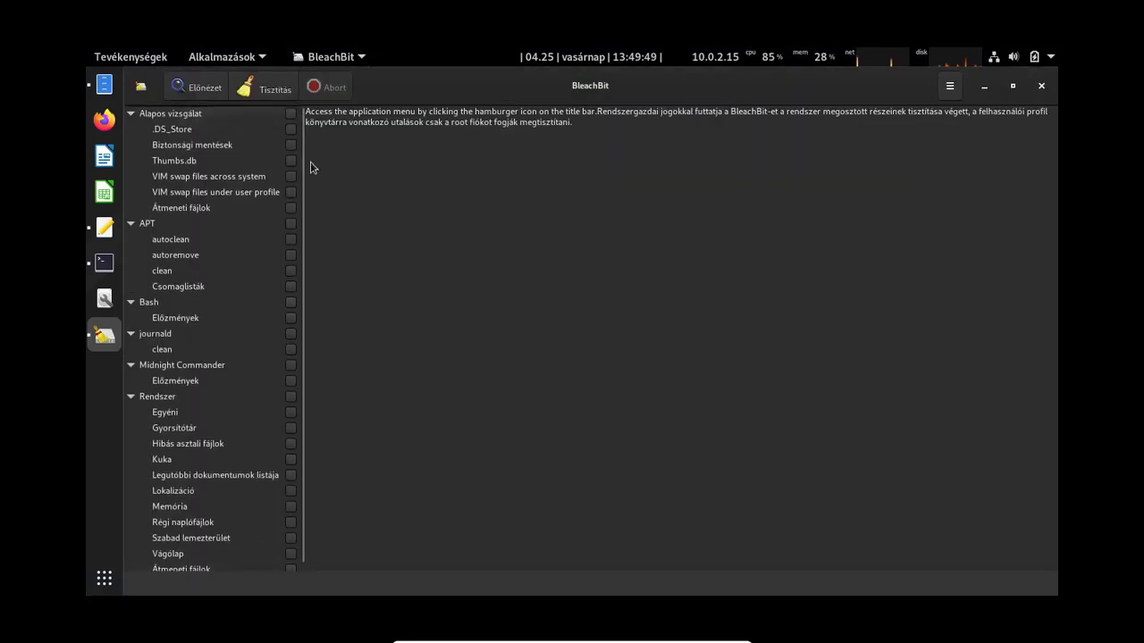
pyautogui.click(1042, 86)
# Return to the install script and read through the xfixkernel function and the x-fontsconf commands of the xfonts function.
pyautogui.hotkey('alt', 'Tab')
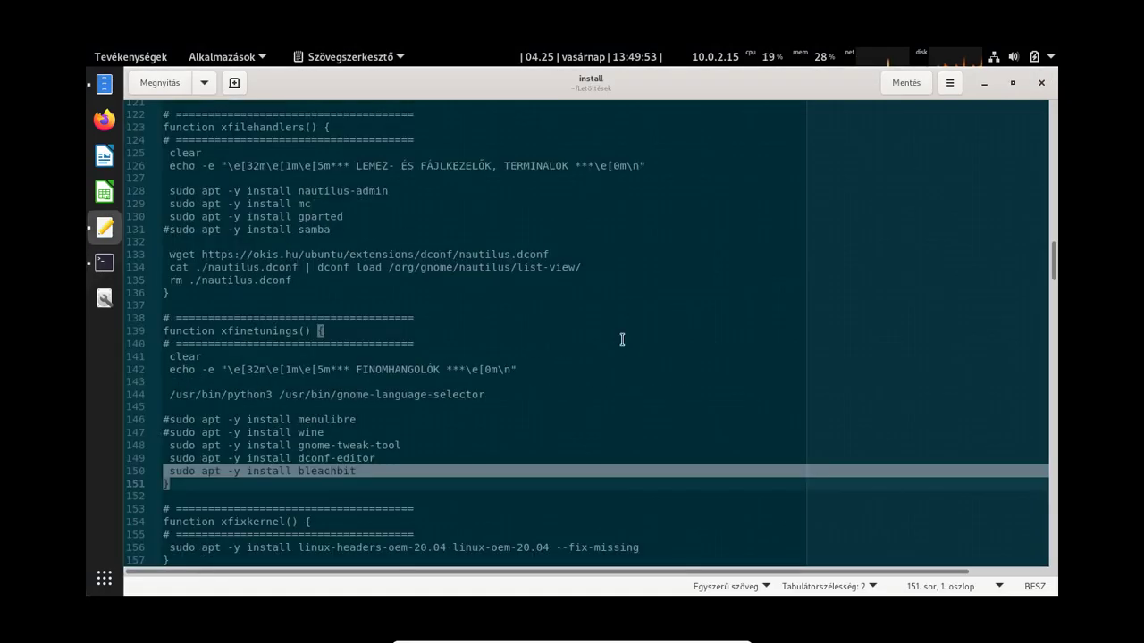
pyautogui.press('Down')
pyautogui.press('Down')
pyautogui.press('Down')
pyautogui.press('Down')
pyautogui.press('Down')
pyautogui.press('Down')
pyautogui.press('Down')
pyautogui.press('Down')
pyautogui.press('Down')
pyautogui.press('Down')
pyautogui.press('Down')
pyautogui.press('Down')
pyautogui.press('Down')
pyautogui.press('Down')
pyautogui.press('Down')
pyautogui.press('Down')
pyautogui.press('Down')
pyautogui.press('Down')
pyautogui.press('Down')
pyautogui.press('Down')
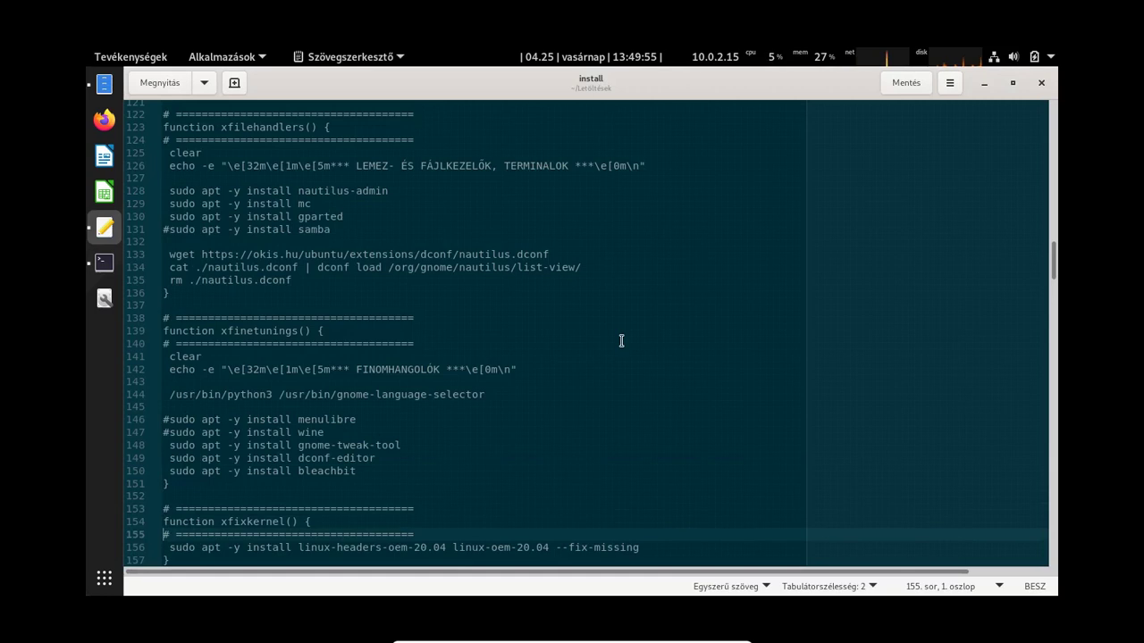
pyautogui.press('Up')
pyautogui.press('Up')
pyautogui.press('Up')
pyautogui.press('Up')
pyautogui.press('Up')
pyautogui.press('Up')
pyautogui.press('Up')
pyautogui.press('Up')
pyautogui.press('Up')
pyautogui.press('Up')
pyautogui.press('Up')
pyautogui.press('Up')
pyautogui.press('Up')
pyautogui.press('Up')
pyautogui.press('Up')
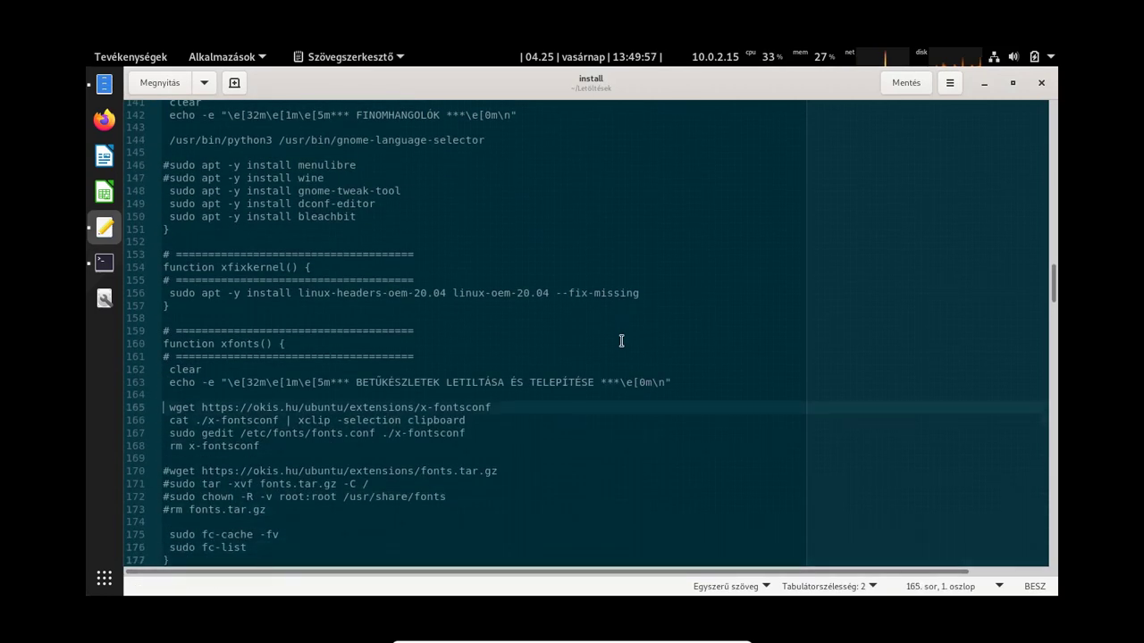
pyautogui.press('Down')
pyautogui.press('Down')
pyautogui.press('Down')
pyautogui.press('Down')
pyautogui.press('Down')
pyautogui.press('Down')
pyautogui.press('Down')
pyautogui.press('Down')
pyautogui.press('Down')
pyautogui.press('Down')
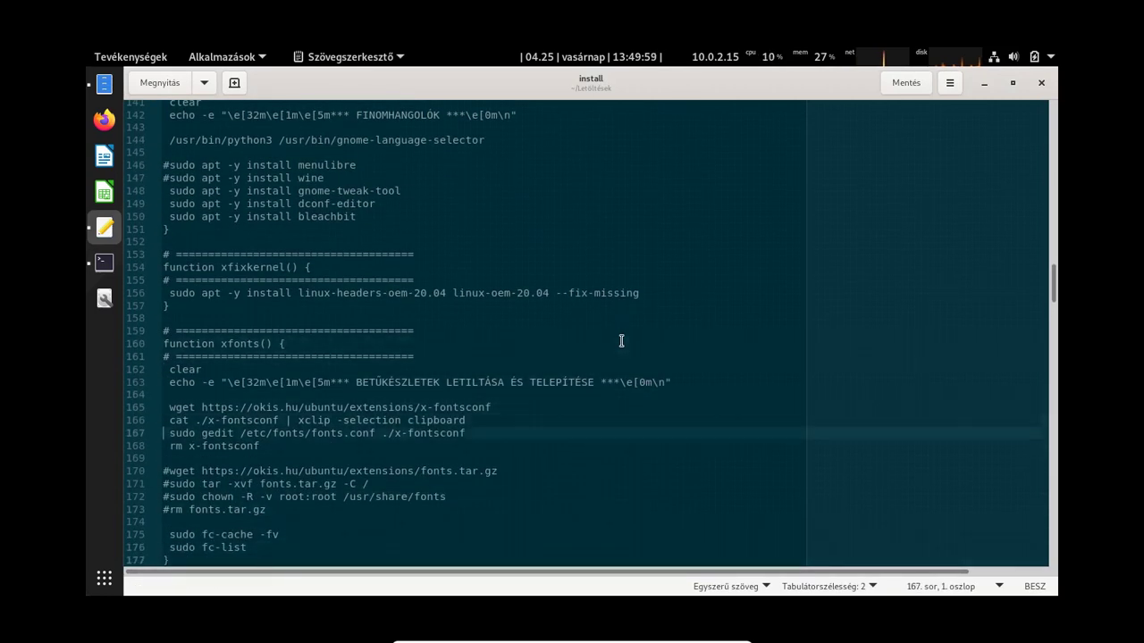
# Review the download, clipboard, gedit and cleanup lines for x-fontsconf in the xfonts function.
pyautogui.press('Up')
pyautogui.press('Up')
pyautogui.press('Up')
pyautogui.press('Up')
pyautogui.press('Up')
pyautogui.press('Up')
pyautogui.press('Up')
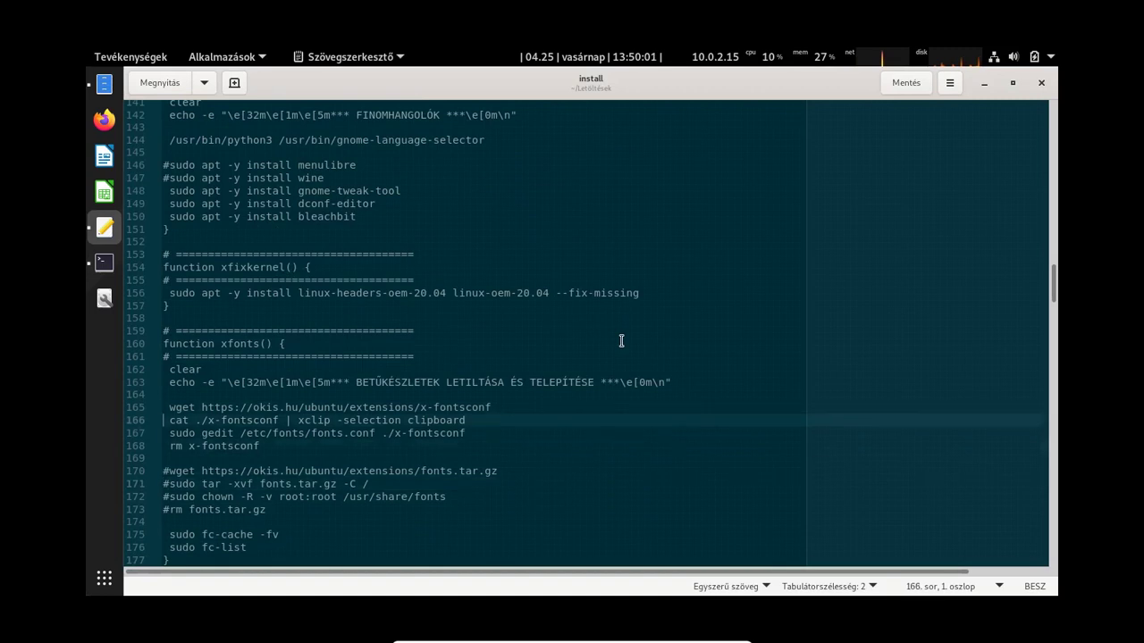
pyautogui.press('Down')
pyautogui.press('Down')
pyautogui.press('Down')
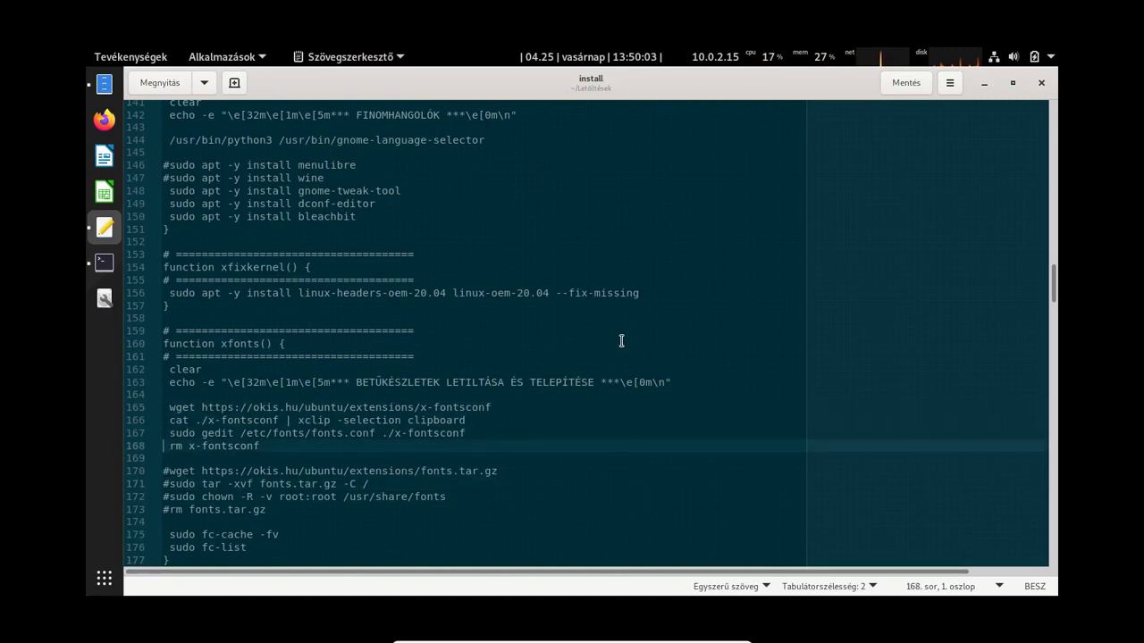
pyautogui.press('Up')
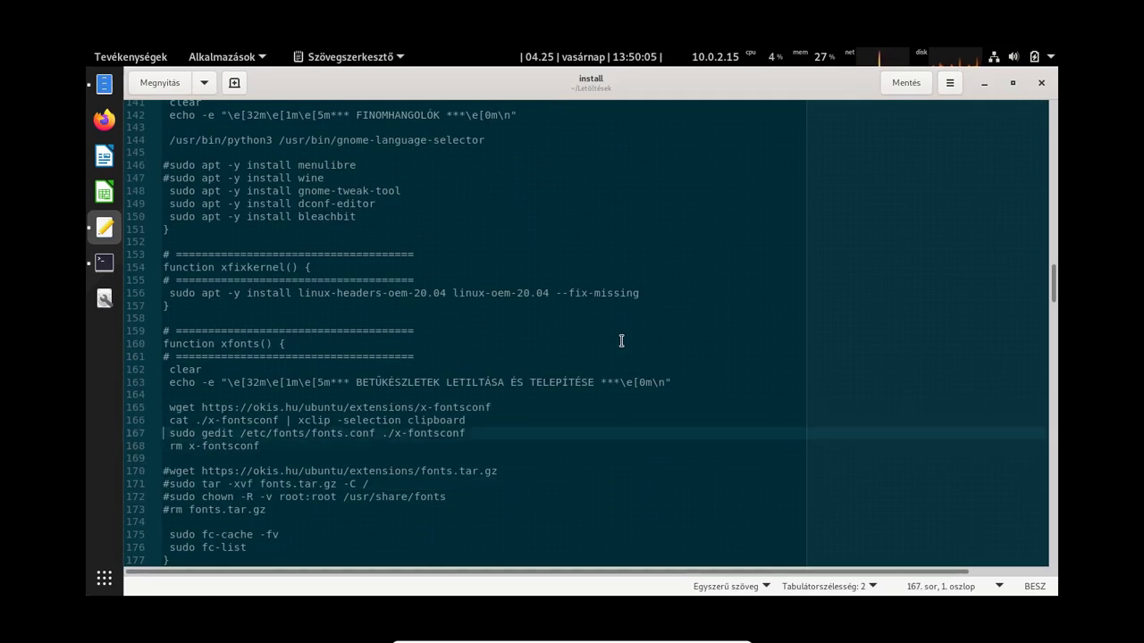
# Copy "gedit /etc/fonts/fonts.conf" from the xfonts function's gedit line, leaving out sudo and the x-fontsconf argument.
pyautogui.press('Right')
pyautogui.press('Right')
pyautogui.press('Right')
pyautogui.press('Right')
pyautogui.press('Right')
pyautogui.press('Right')
pyautogui.press('Right')
pyautogui.hotkey('shift', 'Right')
pyautogui.hotkey('shift', 'Right')
pyautogui.hotkey('shift', 'Right')
pyautogui.hotkey('shift', 'Right')
pyautogui.hotkey('shift', 'Right')
pyautogui.hotkey('shift', 'Right')
pyautogui.hotkey('shift', 'Right')
pyautogui.hotkey('shift', 'Right')
pyautogui.hotkey('shift', 'Right')
pyautogui.hotkey('shift', 'Right')
pyautogui.hotkey('shift', 'Right')
pyautogui.hotkey('shift', 'Right')
pyautogui.hotkey('shift', 'Right')
pyautogui.hotkey('shift', 'Right')
pyautogui.hotkey('shift', 'Right')
pyautogui.hotkey('shift', 'Right')
pyautogui.hotkey('shift', 'Right')
pyautogui.hotkey('shift', 'Right')
pyautogui.hotkey('shift', 'Right')
pyautogui.hotkey('shift', 'Right')
pyautogui.hotkey('ctrl', 'c')
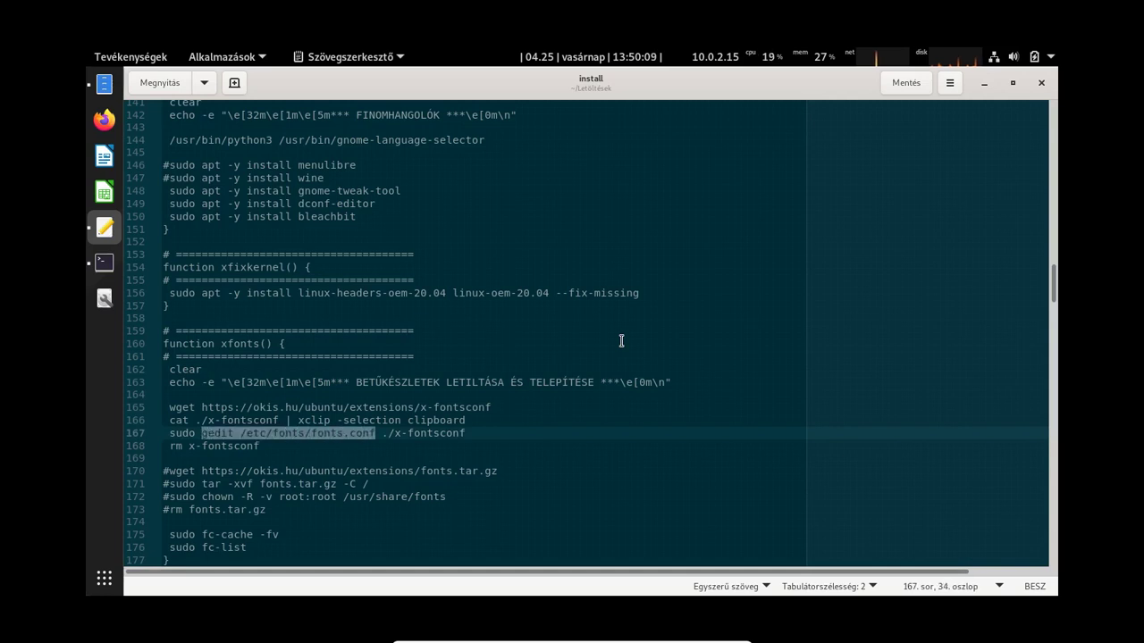
# Run the copied "gedit /etc/fonts/fonts.conf" command in the root terminal and maximize the editor window that opens.
pyautogui.hotkey('alt', 'Tab')
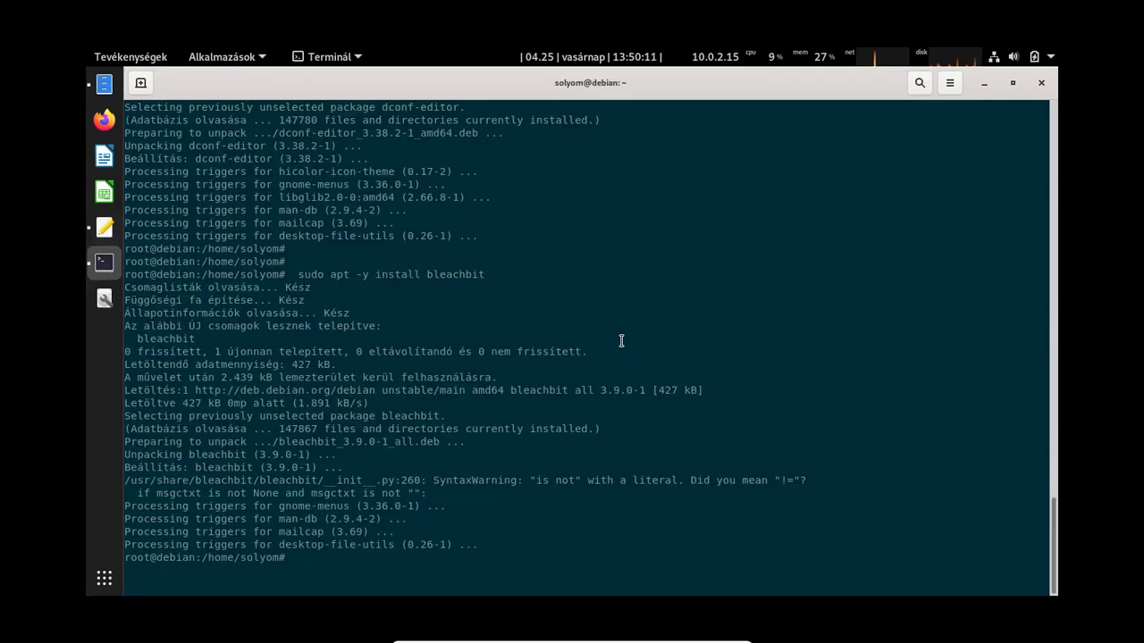
pyautogui.press('Return')
pyautogui.press('Return')
pyautogui.hotkey('ctrl', 'shift', 'v')
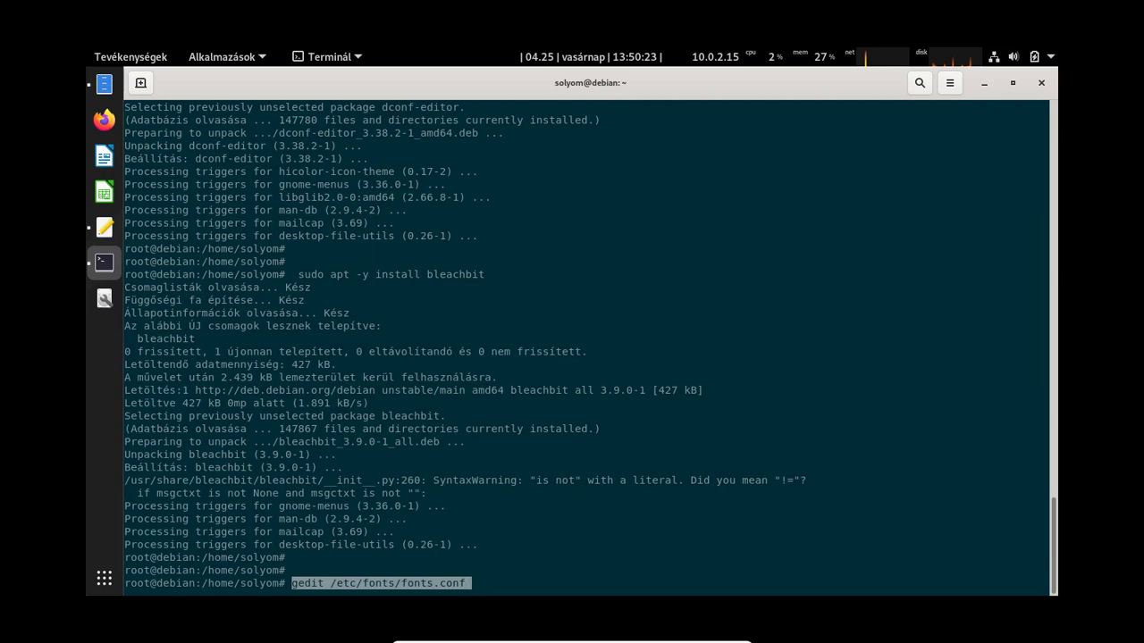
pyautogui.press('Return')
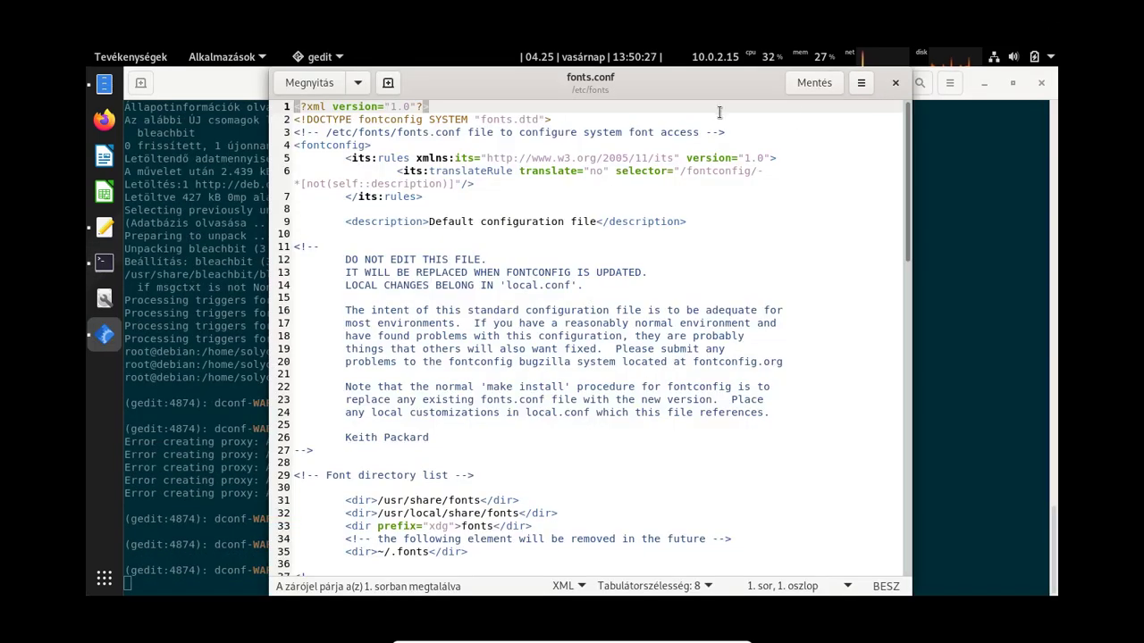
pyautogui.doubleClick(713, 76)
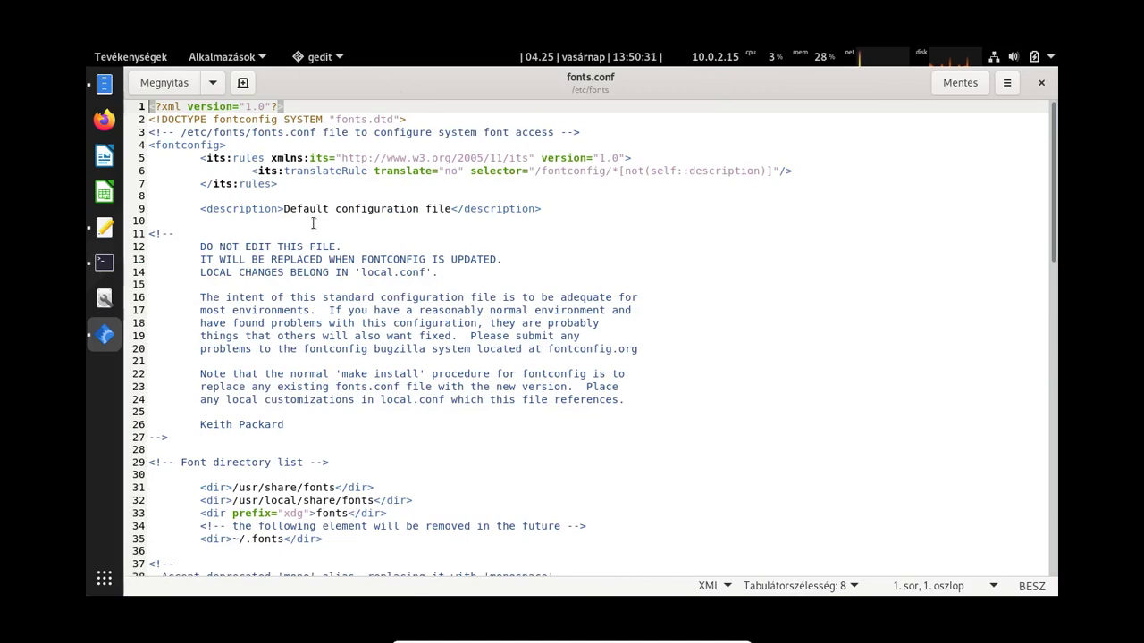
# Look through fonts.conf and insert an empty line between the closing config and fontconfig tags, placing the cursor after the config block.
pyautogui.scroll(-7, 273, 234)
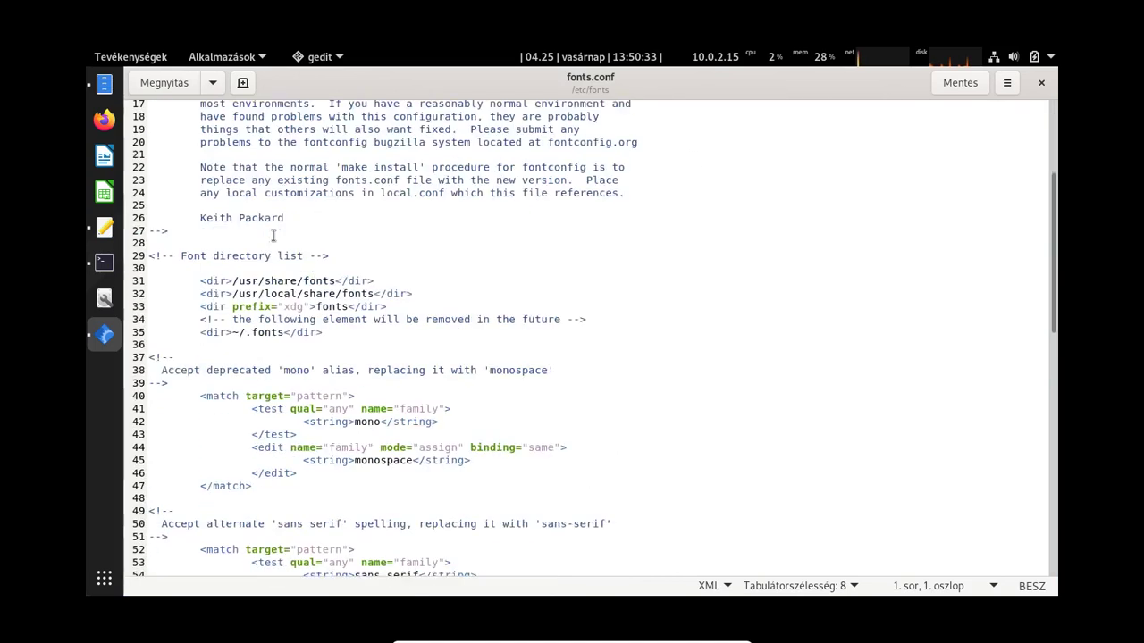
pyautogui.scroll(-17, 272, 234)
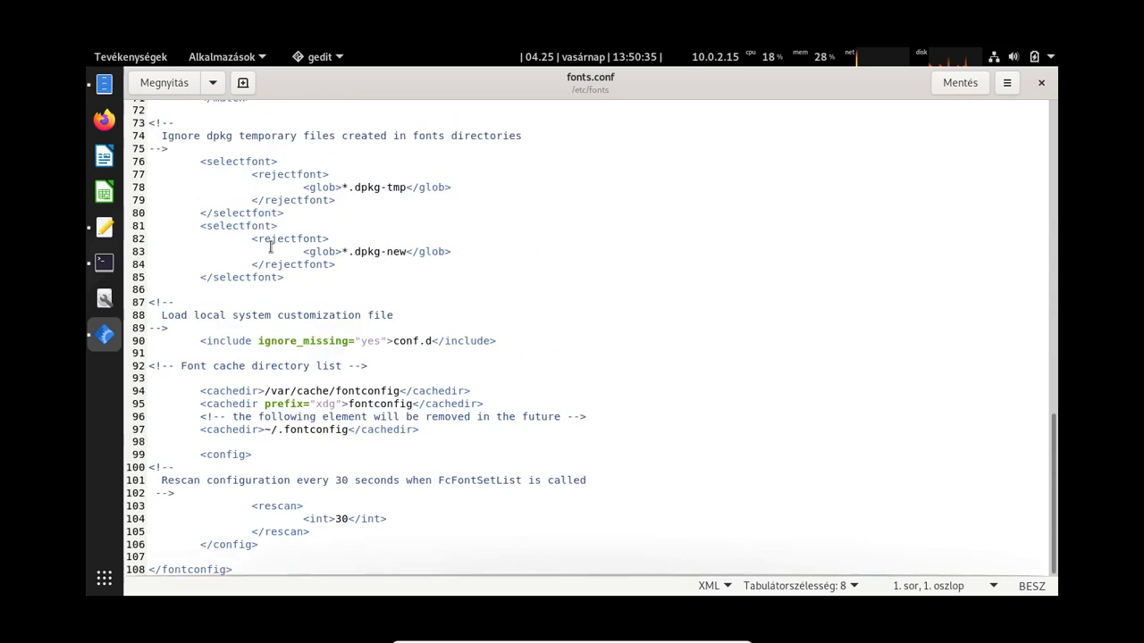
pyautogui.scroll(10, 270, 247)
pyautogui.scroll(14, 270, 247)
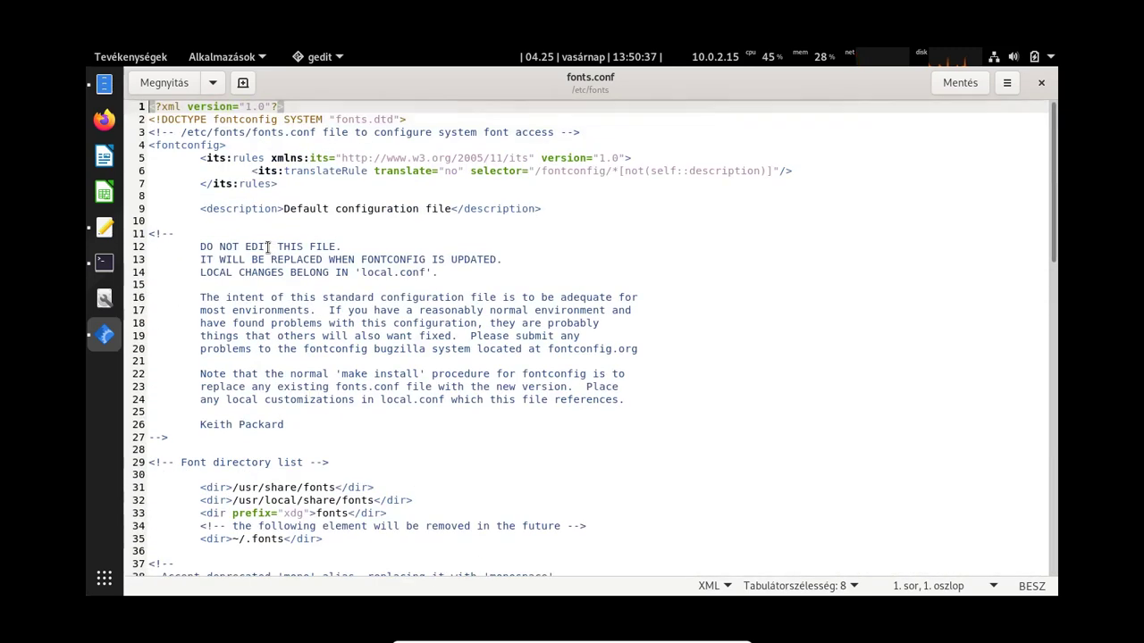
pyautogui.scroll(-6, 194, 195)
pyautogui.scroll(-18, 194, 194)
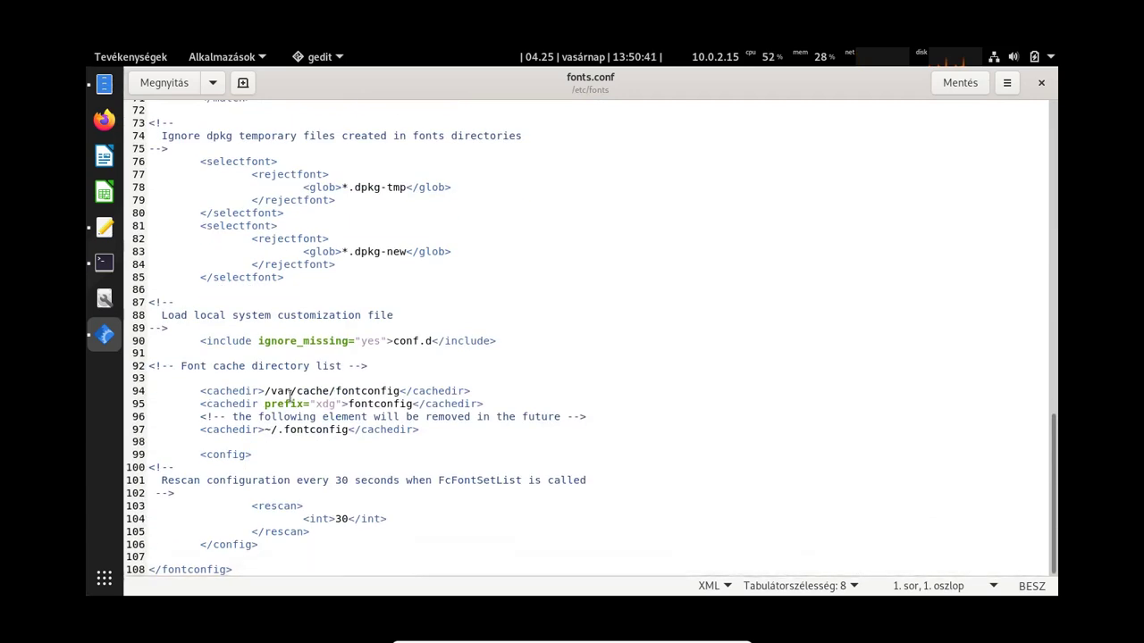
pyautogui.doubleClick(184, 544)
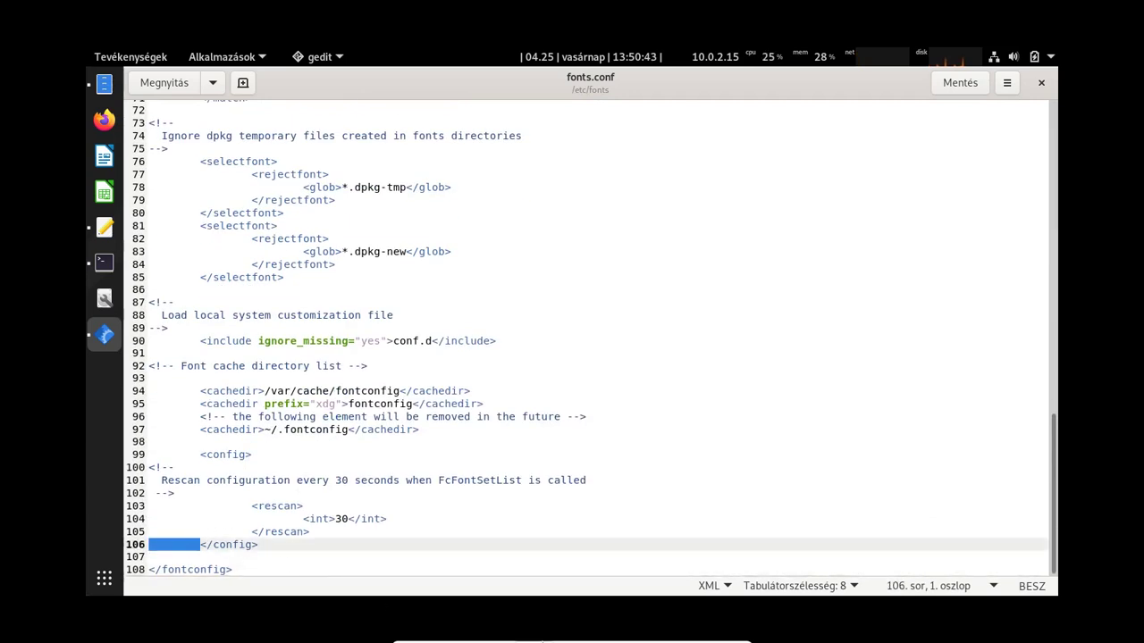
pyautogui.press('Down')
pyautogui.press('Return')
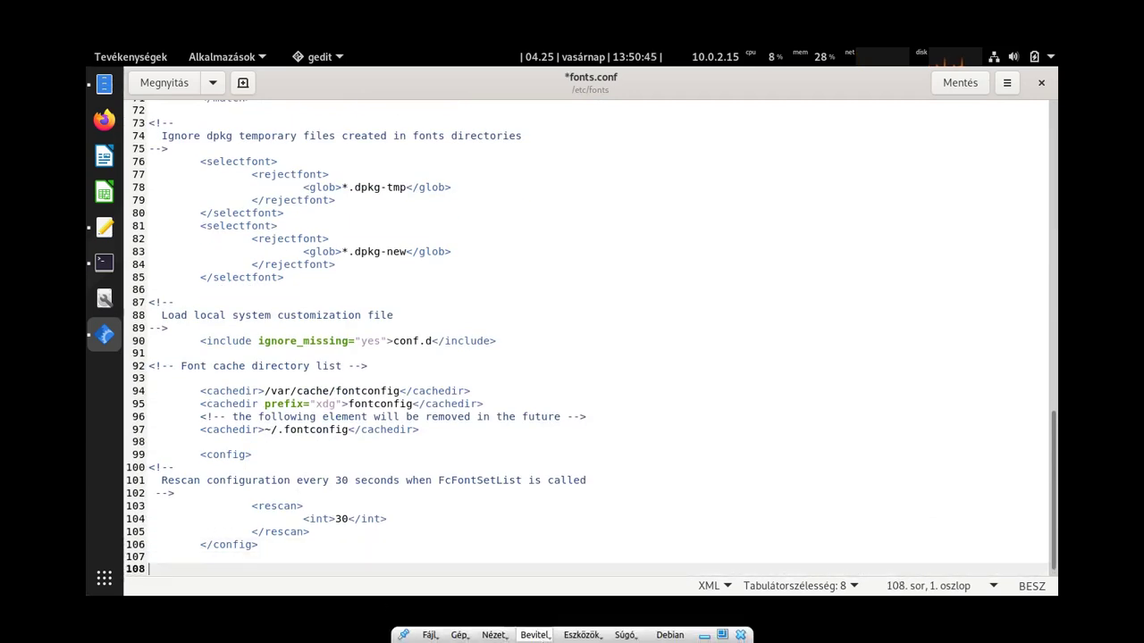
pyautogui.press('Up')
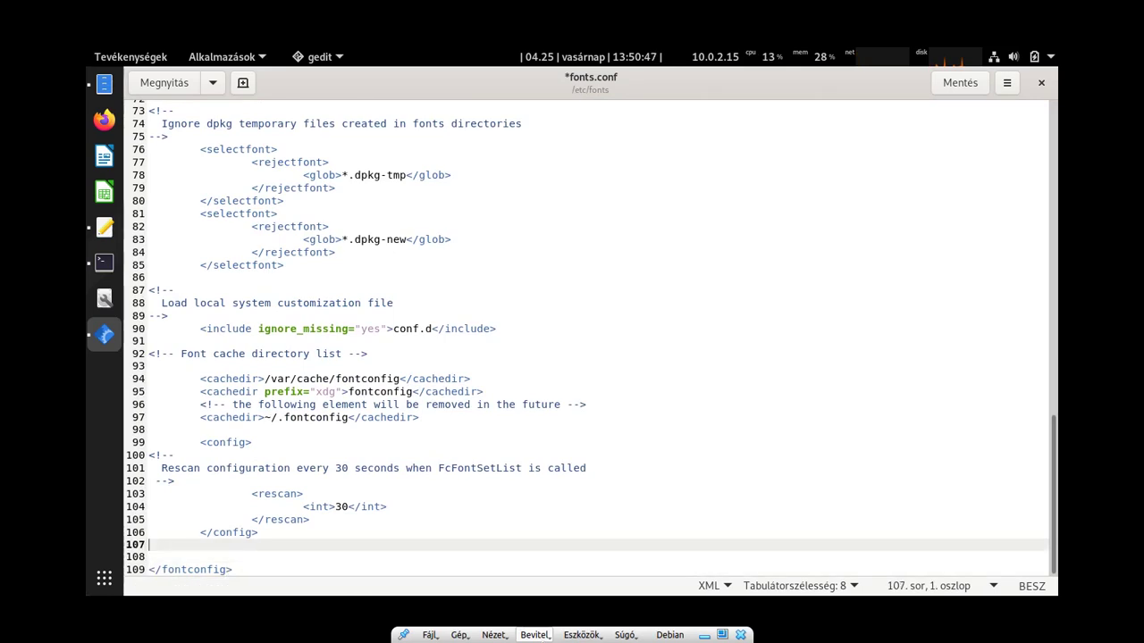
# Open the x-fontsconf file from the home directory's Letöltések folder alongside fonts.conf.
pyautogui.hotkey('ctrl', 'o')
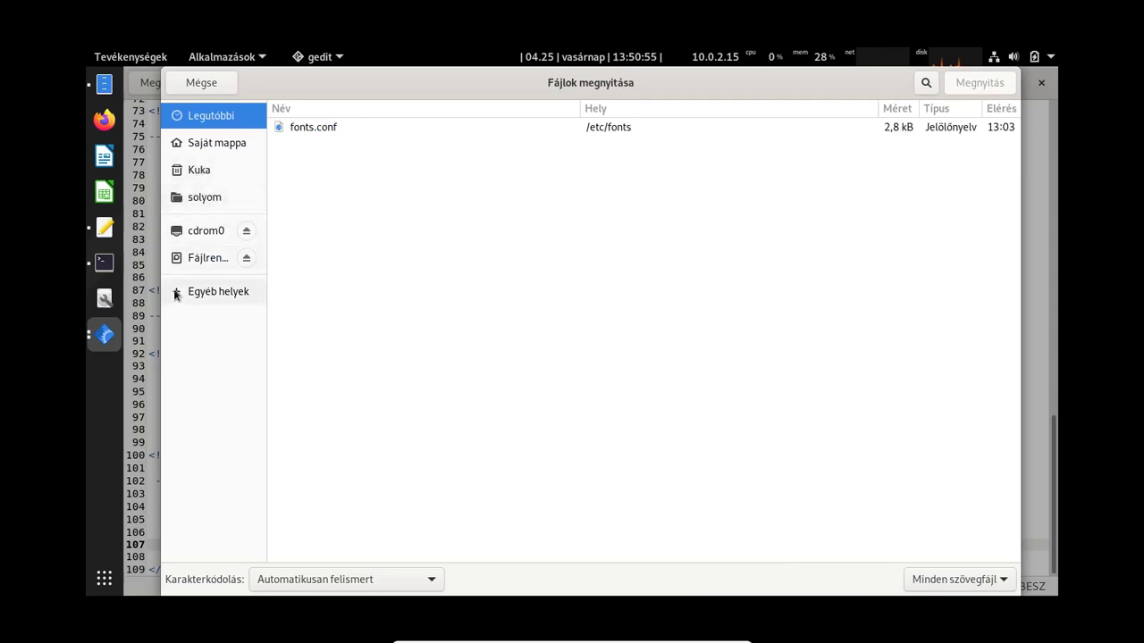
pyautogui.click(201, 200)
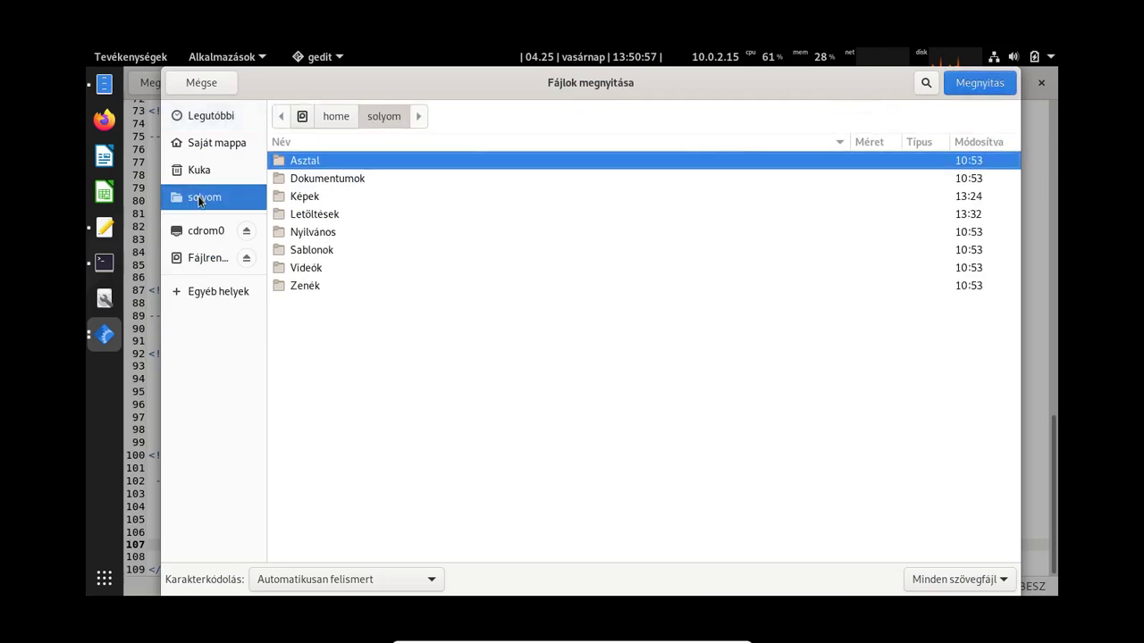
pyautogui.doubleClick(306, 217)
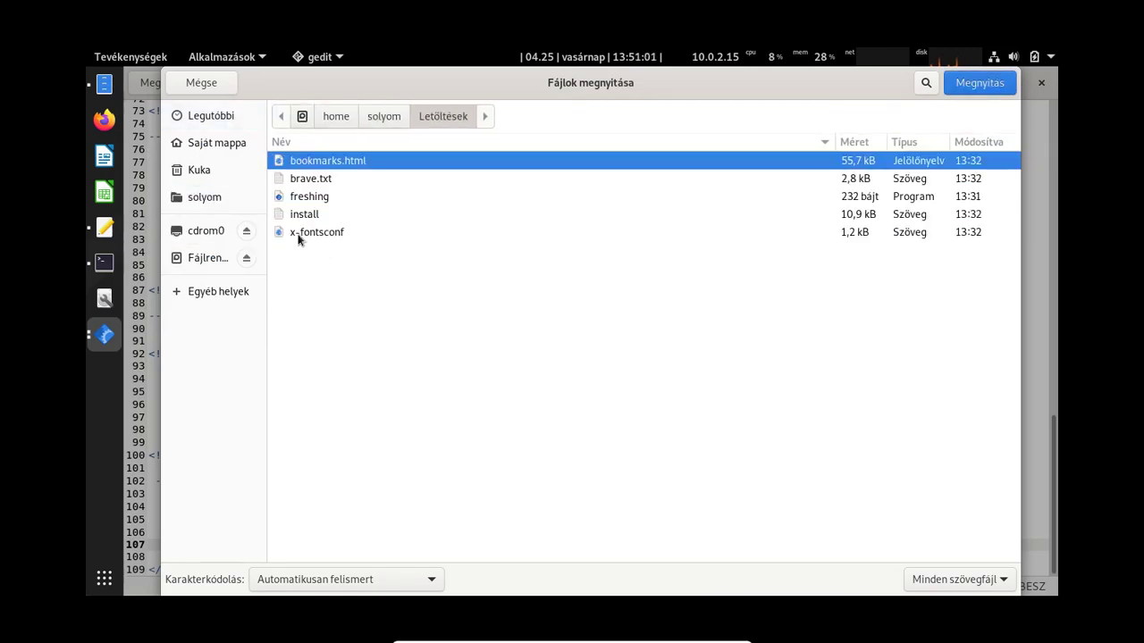
pyautogui.click(307, 234)
pyautogui.doubleClick(307, 233)
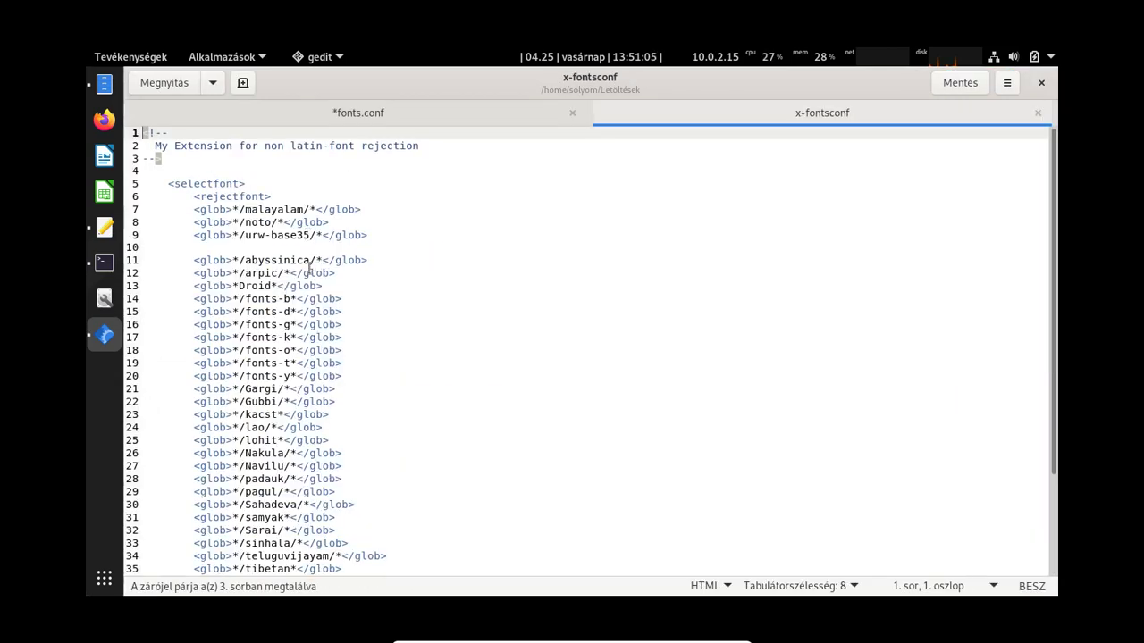
# Read through x-fontsconf's list of rejected non-Latin font patterns from start to end.
pyautogui.scroll(-1, 279, 234)
pyautogui.scroll(1, 242, 191)
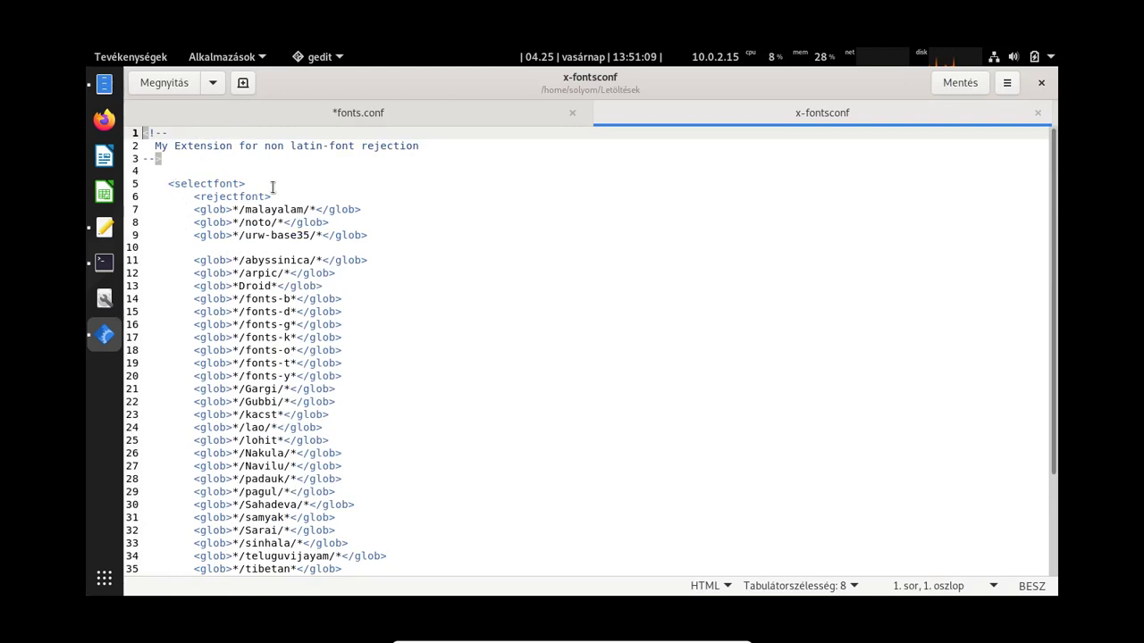
pyautogui.scroll(-3, 161, 237)
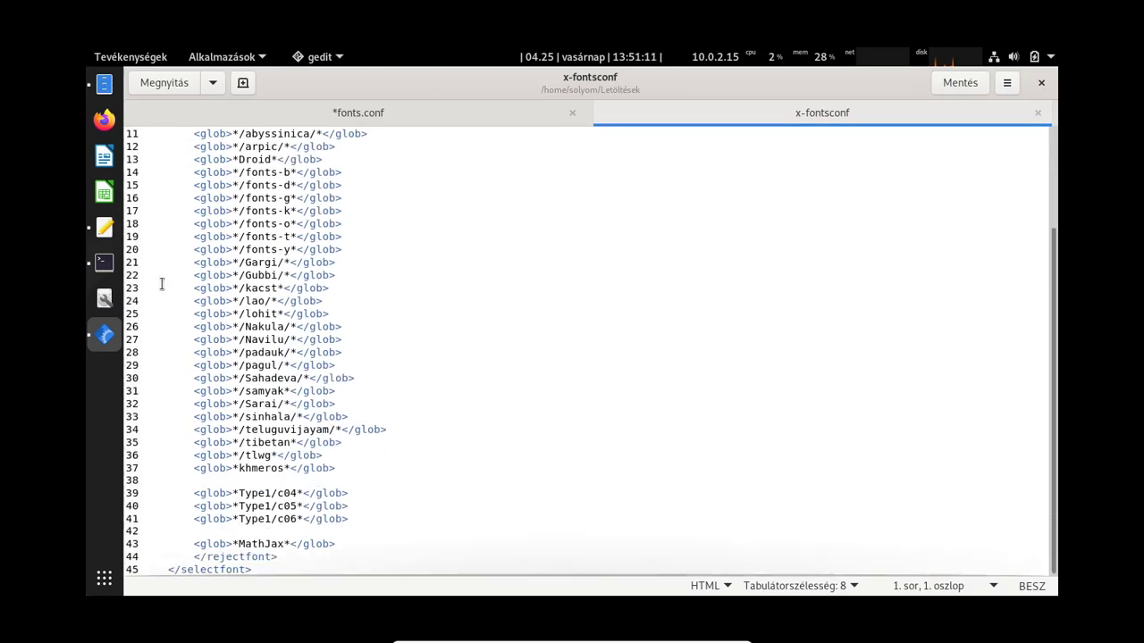
pyautogui.scroll(3, 162, 246)
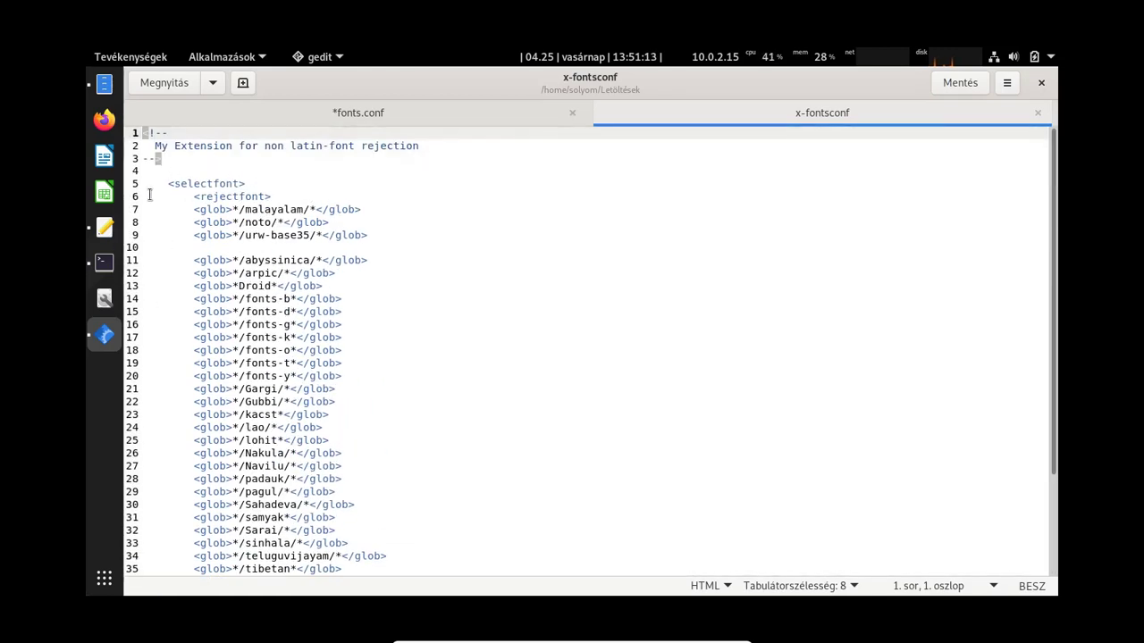
pyautogui.scroll(-3, 148, 284)
pyautogui.scroll(3, 151, 291)
pyautogui.scroll(-2, 190, 243)
pyautogui.scroll(-2, 191, 244)
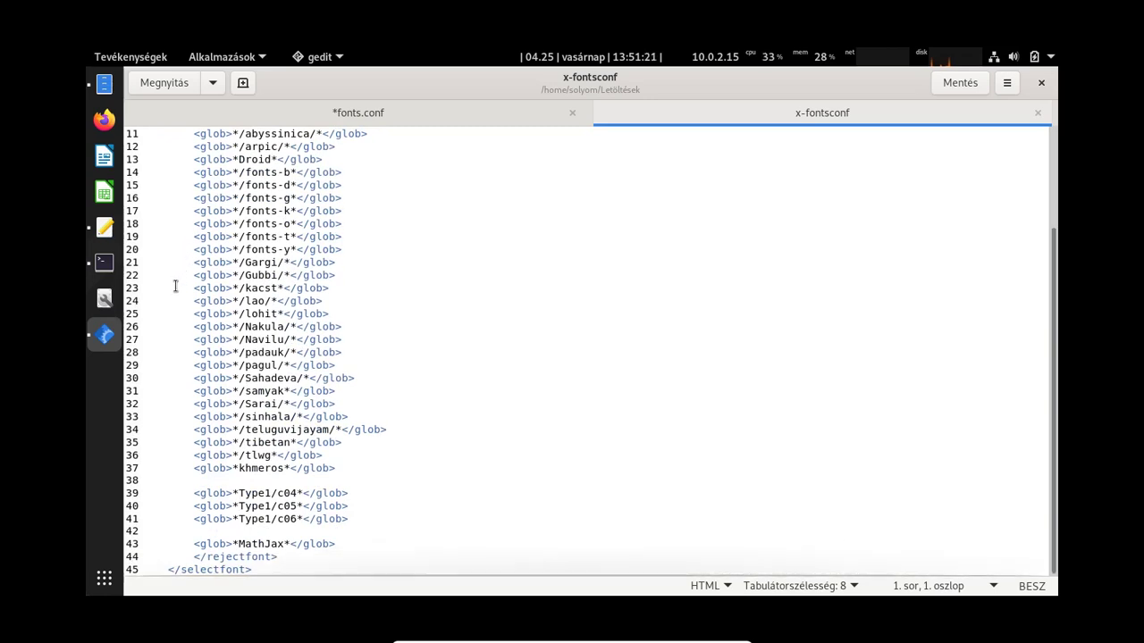
pyautogui.scroll(4, 175, 286)
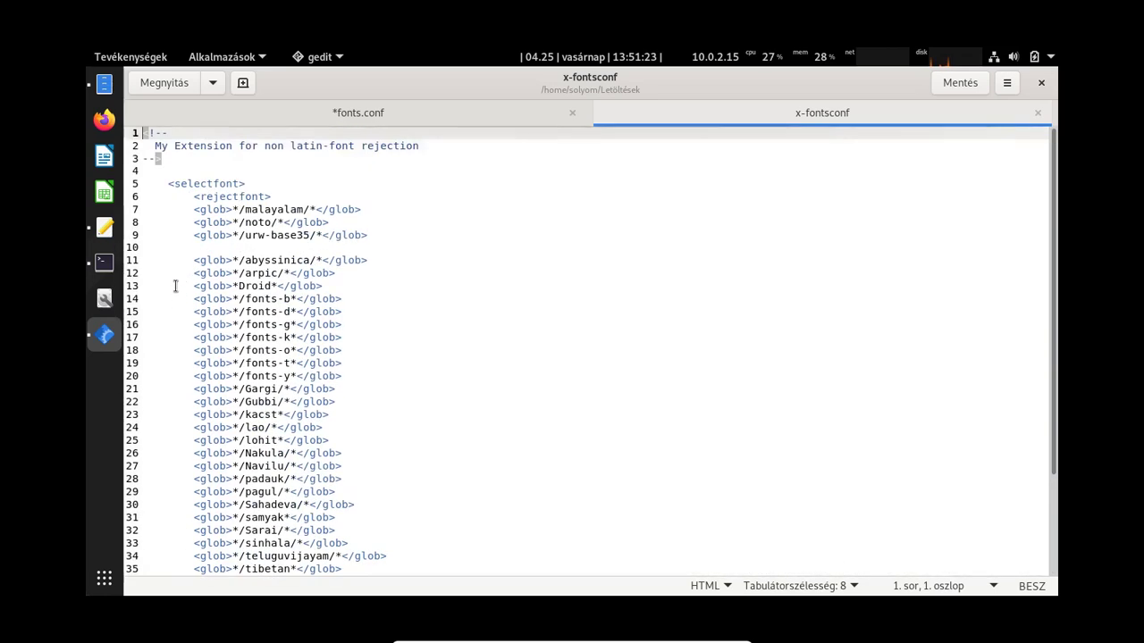
pyautogui.scroll(-2, 175, 286)
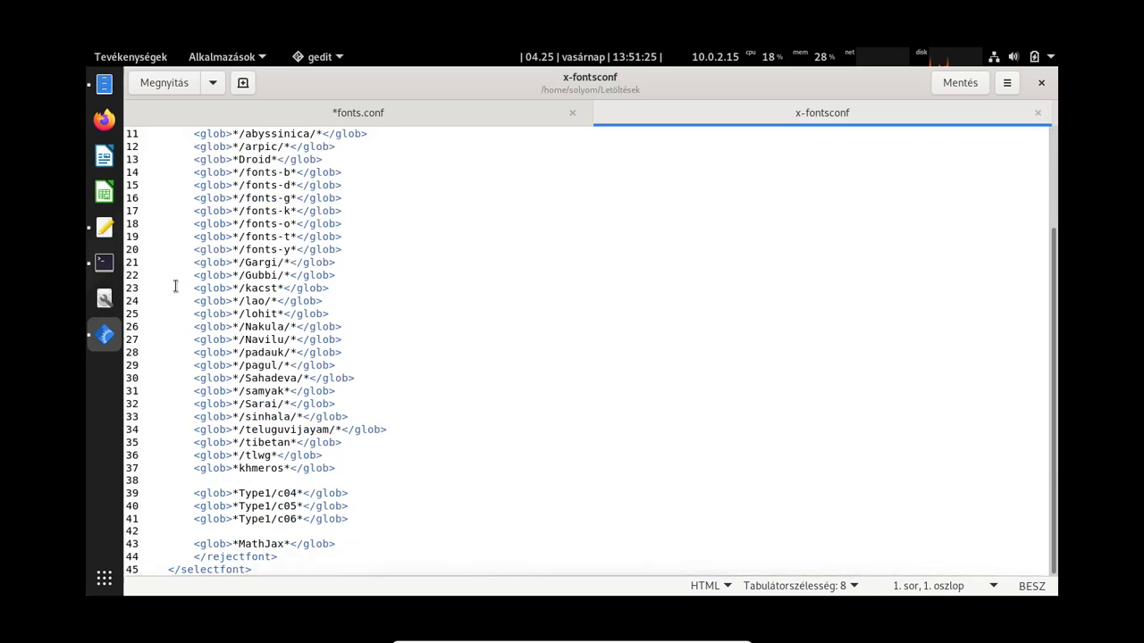
pyautogui.scroll(3, 175, 286)
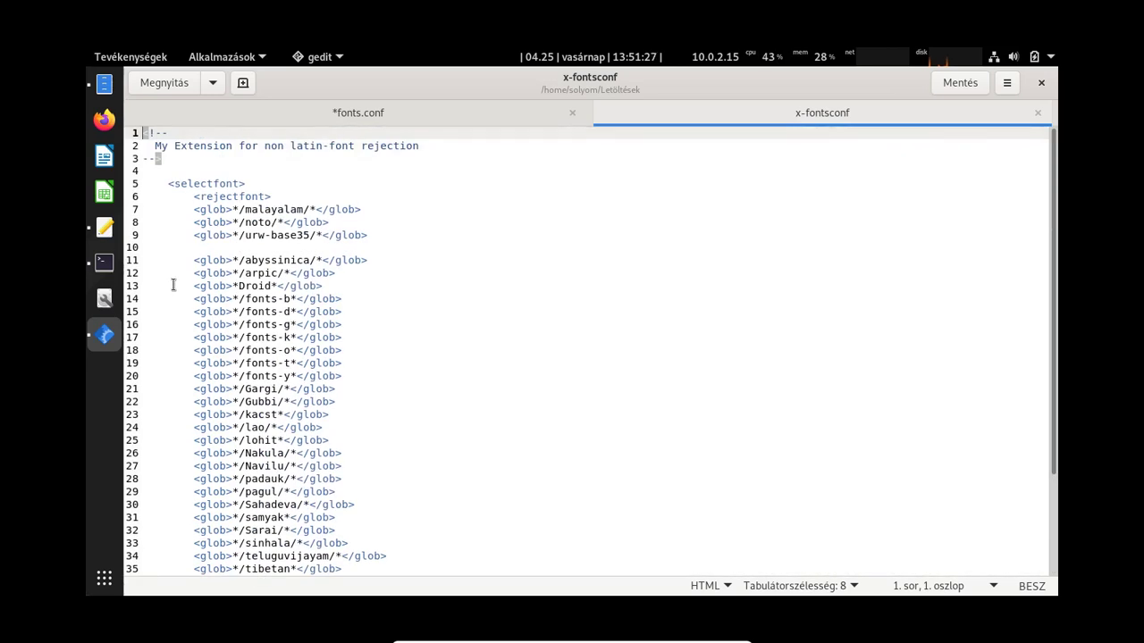
# Copy the whole content of x-fontsconf and paste it into fonts.conf between the config block and the closing fontconfig tag.
pyautogui.hotkey('ctrl', 'a')
pyautogui.hotkey('ctrl', 'c')
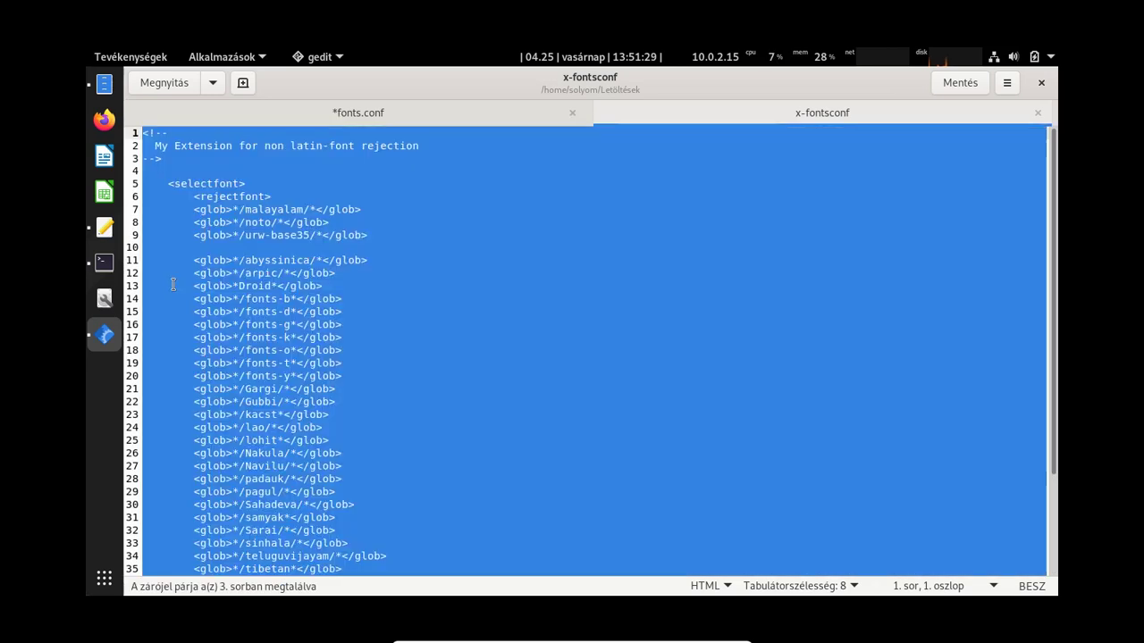
pyautogui.click(393, 112)
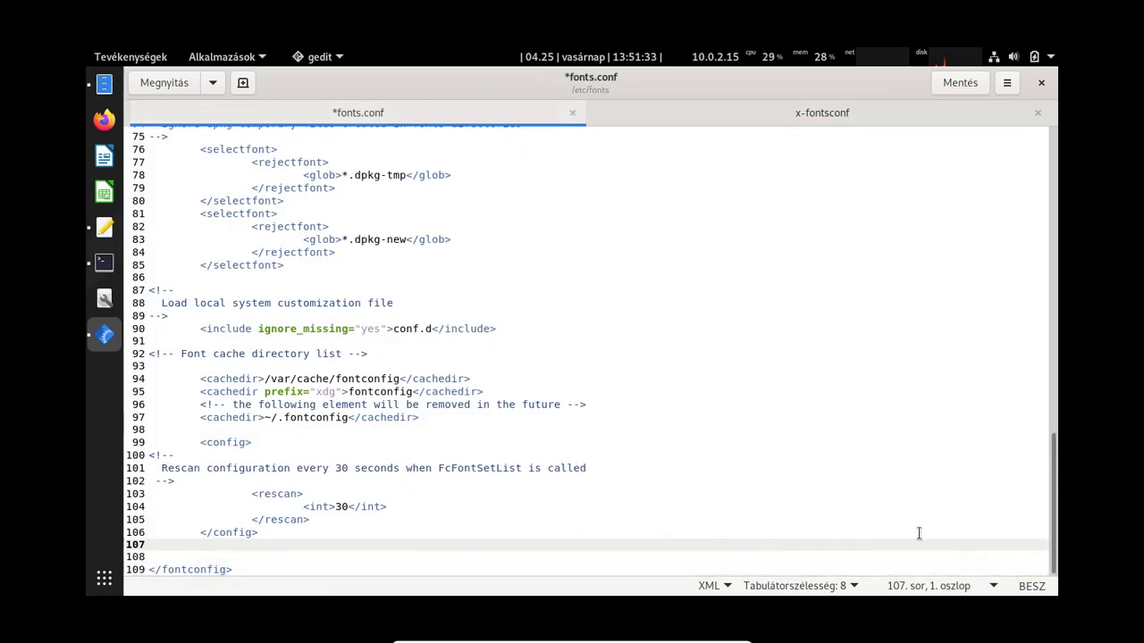
pyautogui.press('Return')
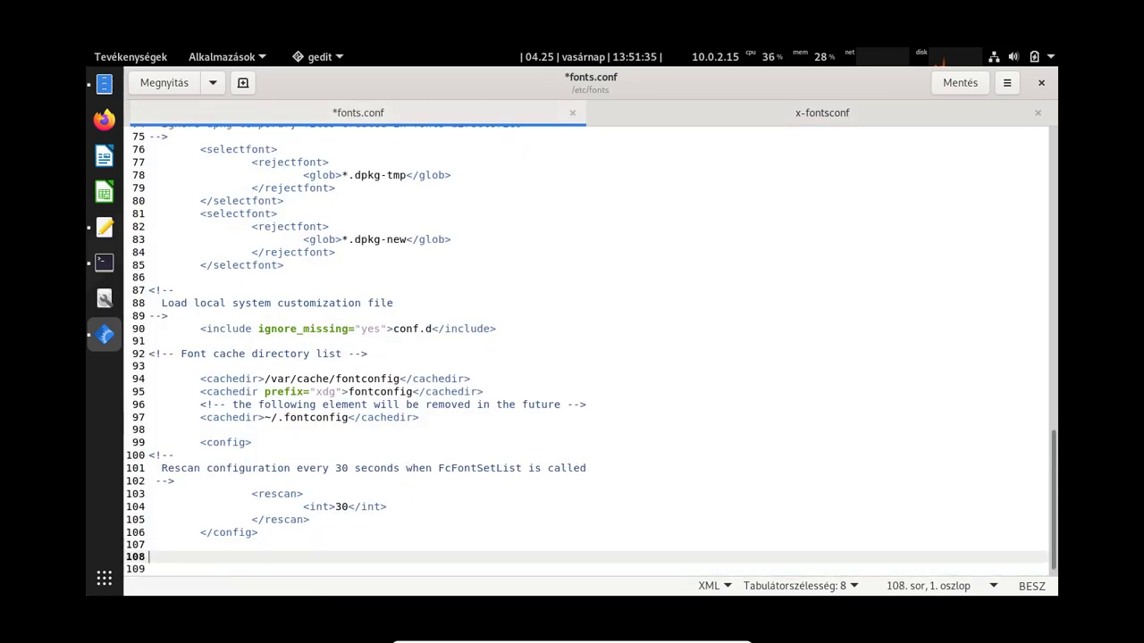
pyautogui.hotkey('ctrl', 'v')
pyautogui.press('Down')
pyautogui.press('Down')
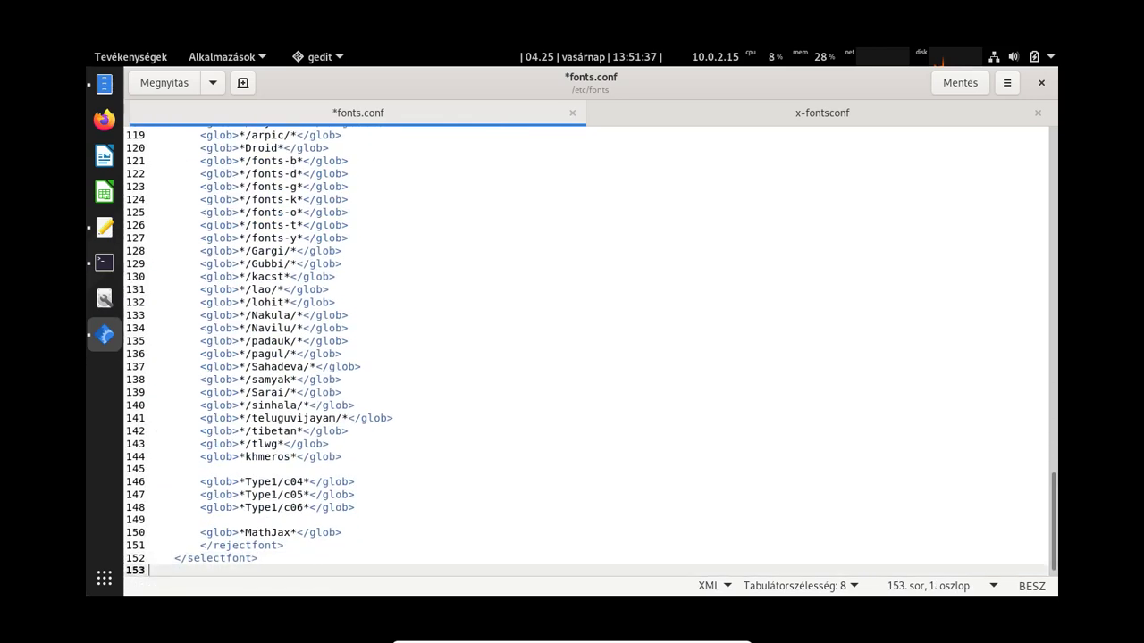
# Check the pasted font rejection block in fonts.conf, from its selectfont end back to the preceding config block.
pyautogui.press('Up')
pyautogui.press('Up')
pyautogui.press('Up')
pyautogui.press('Up')
pyautogui.press('Up')
pyautogui.press('Up')
pyautogui.press('Up')
pyautogui.press('Up')
pyautogui.press('Up')
pyautogui.press('Up')
pyautogui.press('Up')
pyautogui.press('Up')
pyautogui.press('Up')
pyautogui.press('Up')
pyautogui.press('Up')
pyautogui.press('Up')
pyautogui.press('Up')
pyautogui.press('Up')
pyautogui.press('Up')
pyautogui.press('Up')
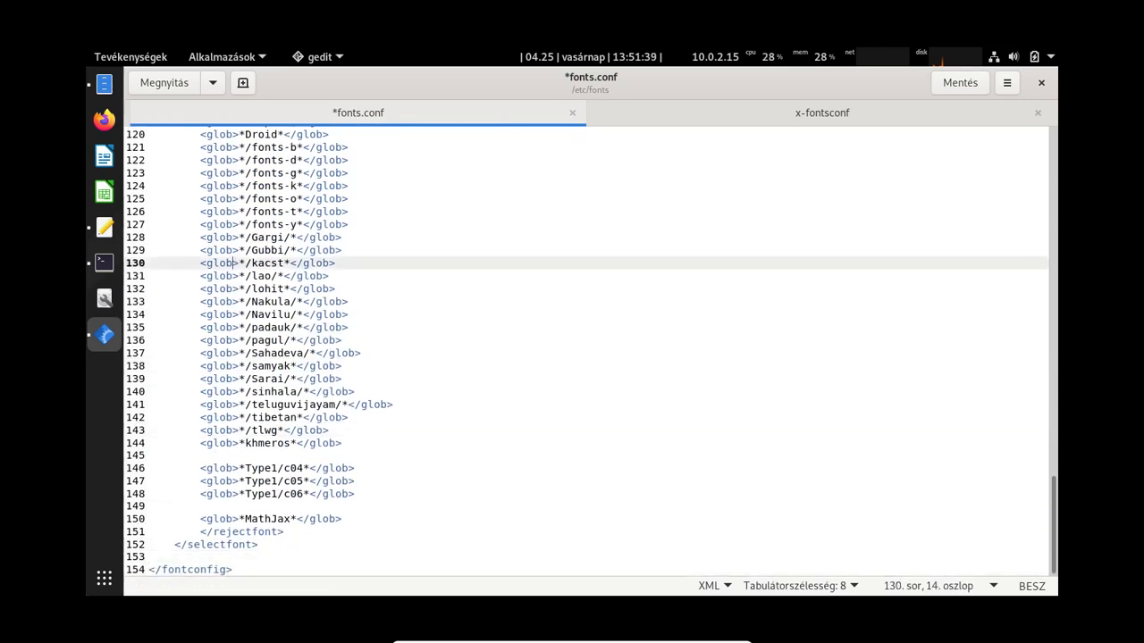
pyautogui.press('Up')
pyautogui.press('Up')
pyautogui.press('Up')
pyautogui.press('Up')
pyautogui.press('Up')
pyautogui.press('Up')
pyautogui.press('Up')
pyautogui.press('Up')
pyautogui.press('Up')
pyautogui.press('Up')
pyautogui.press('Up')
pyautogui.press('Up')
pyautogui.press('Up')
pyautogui.press('Down')
pyautogui.press('Down')
pyautogui.press('Down')
pyautogui.press('Down')
pyautogui.press('Down')
pyautogui.press('Down')
pyautogui.press('Down')
pyautogui.press('Down')
pyautogui.press('Down')
pyautogui.press('Down')
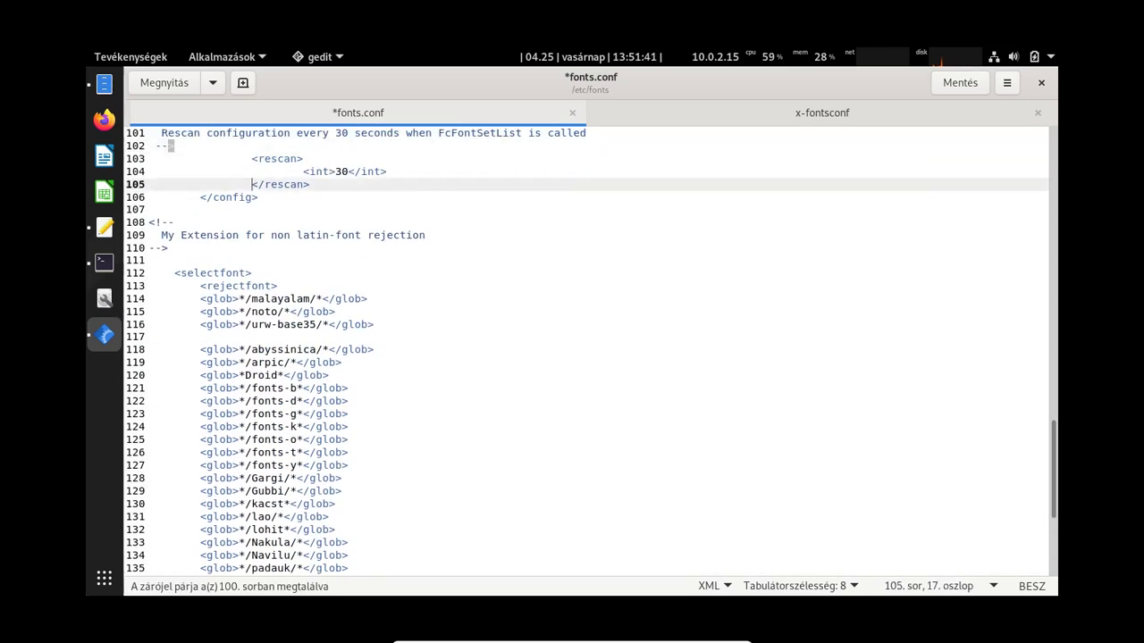
pyautogui.press('Down')
pyautogui.press('Down')
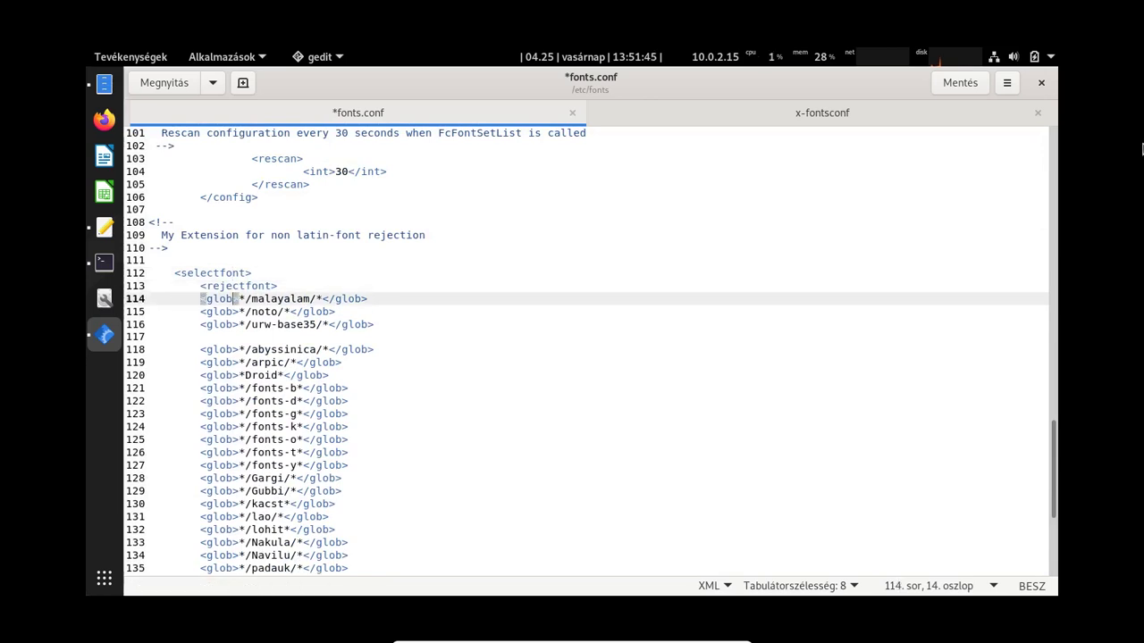
# Save the changes to fonts.conf and close the root gedit window.
pyautogui.hotkey('ctrl', 's')
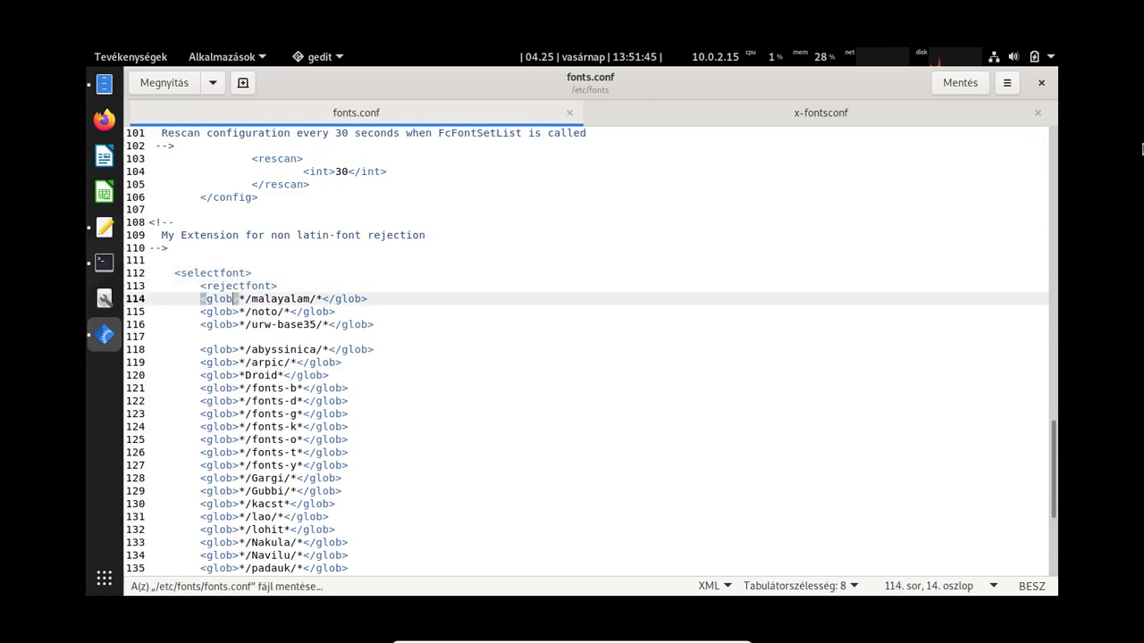
pyautogui.click(1041, 82)
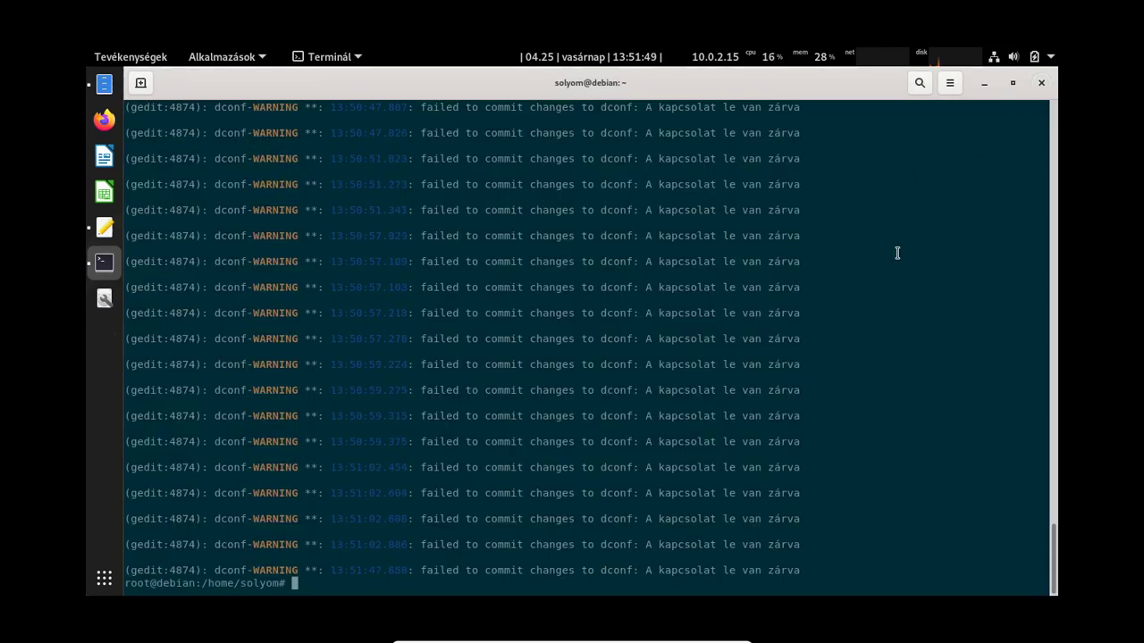
# Rebuild the font cache by running the install script's line 175 command, sudo fc-cache -fv, in the root terminal.
pyautogui.press('Return')
pyautogui.press('Return')
pyautogui.press('Return')
pyautogui.hotkey('alt', 'Tab')
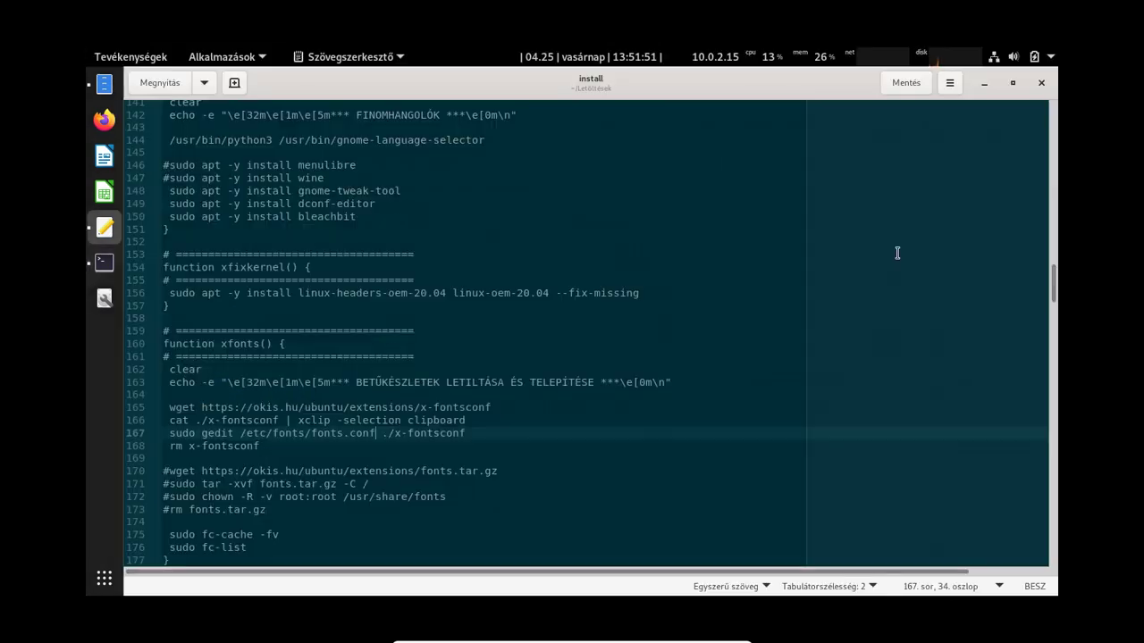
pyautogui.press('Home')
pyautogui.press('Down')
pyautogui.press('Down')
pyautogui.press('Down')
pyautogui.press('Down')
pyautogui.press('Down')
pyautogui.press('Down')
pyautogui.press('Down')
pyautogui.press('Down')
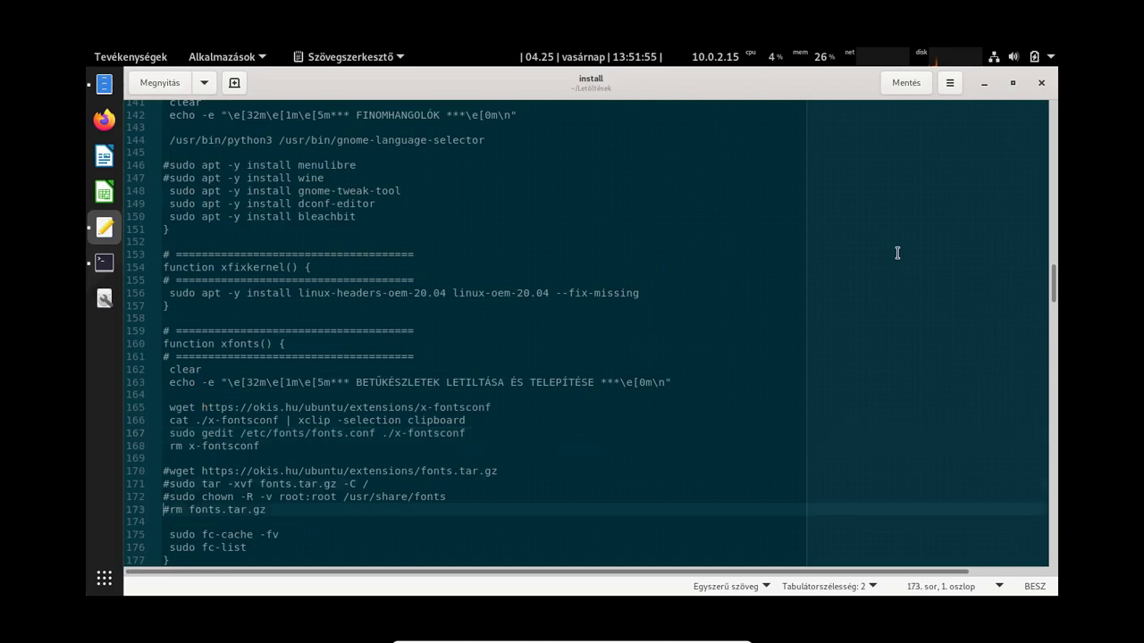
pyautogui.hotkey('shift', 'Down')
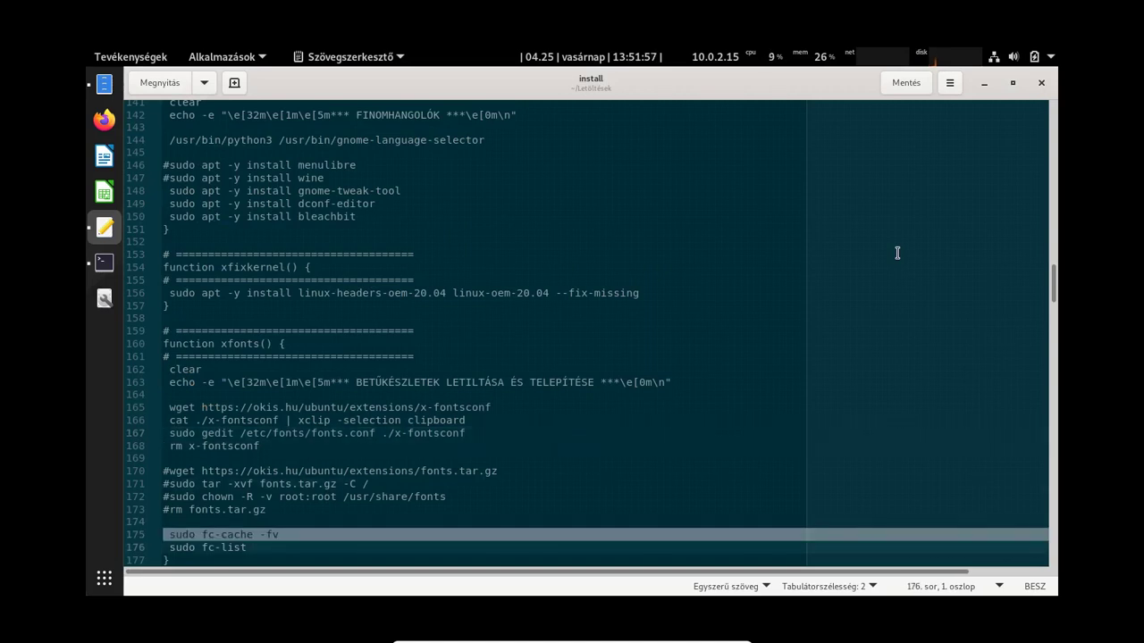
pyautogui.hotkey('shift', 'Left')
pyautogui.hotkey('alt', 'Tab')
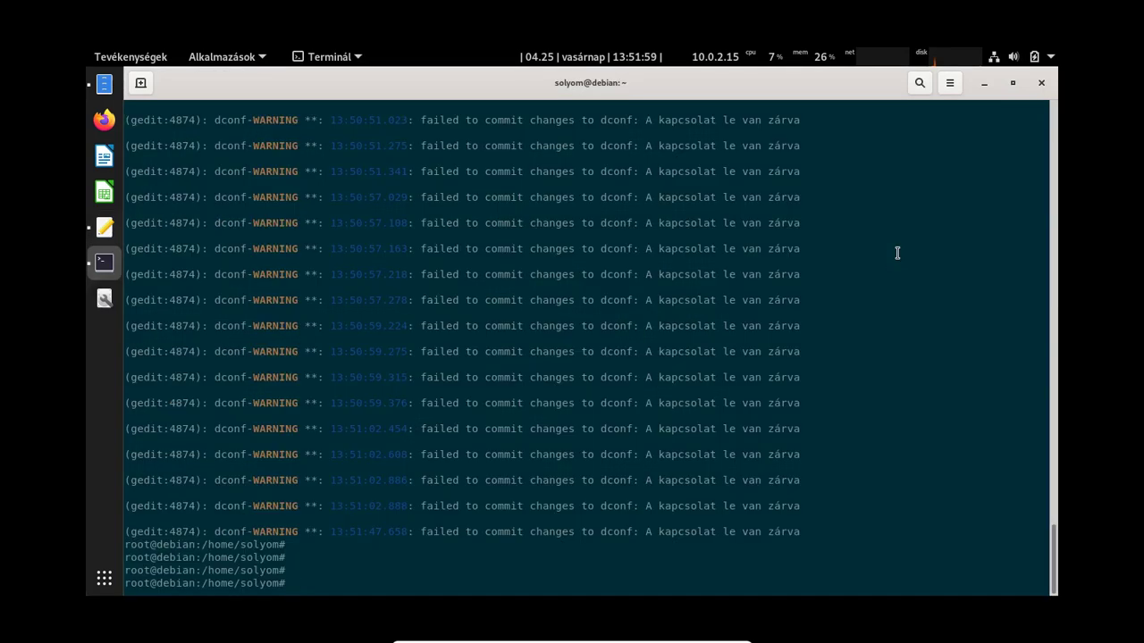
pyautogui.write('sudo fc-cache -fv')
pyautogui.press('Return')
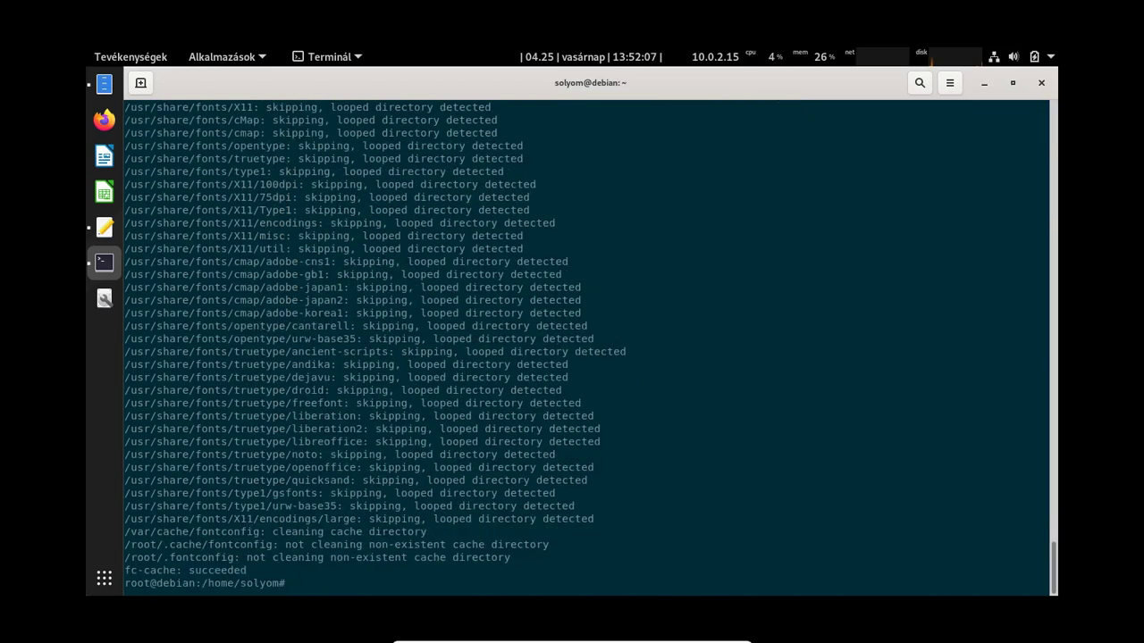
# Launch the Betűkészletek font viewer from the Segédprogramok application folder.
pyautogui.click(104, 578)
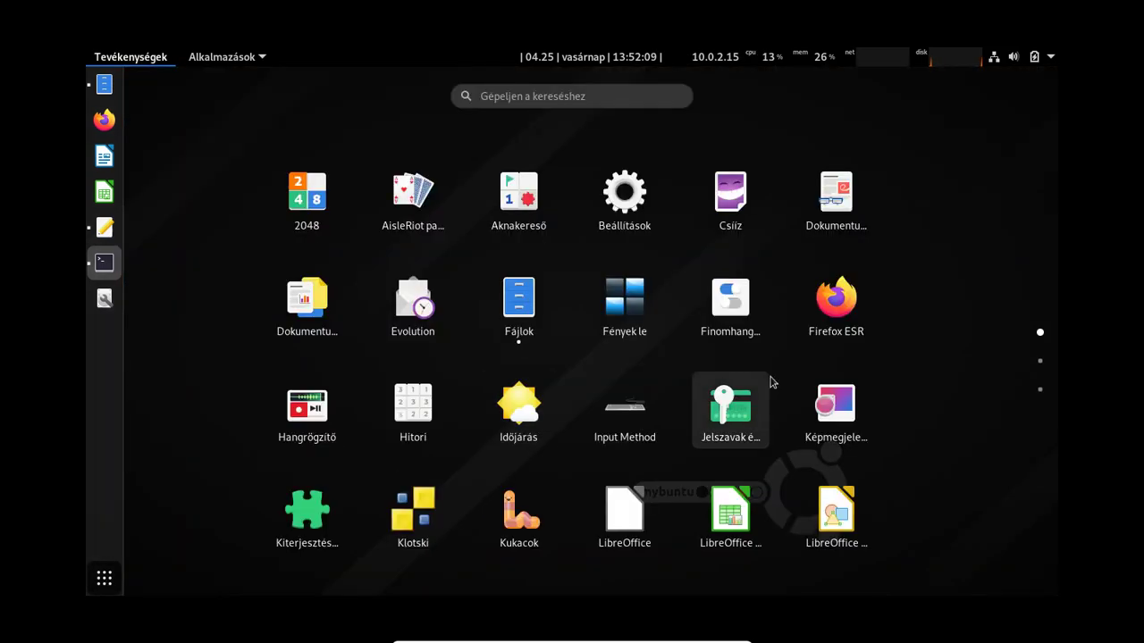
pyautogui.scroll(-1, 628, 346)
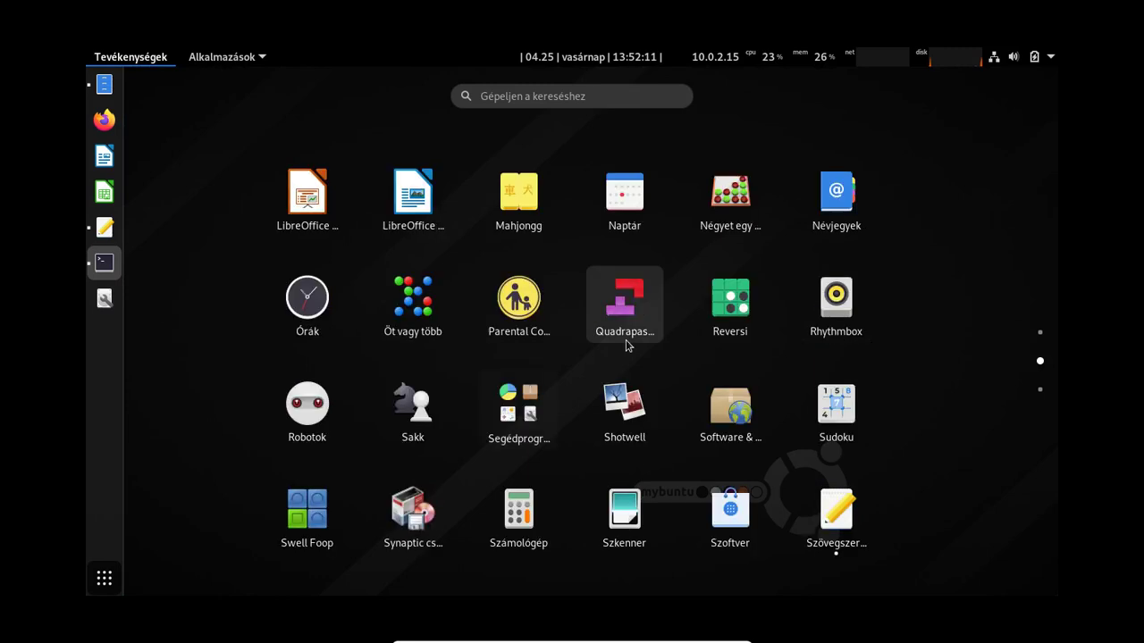
pyautogui.click(524, 417)
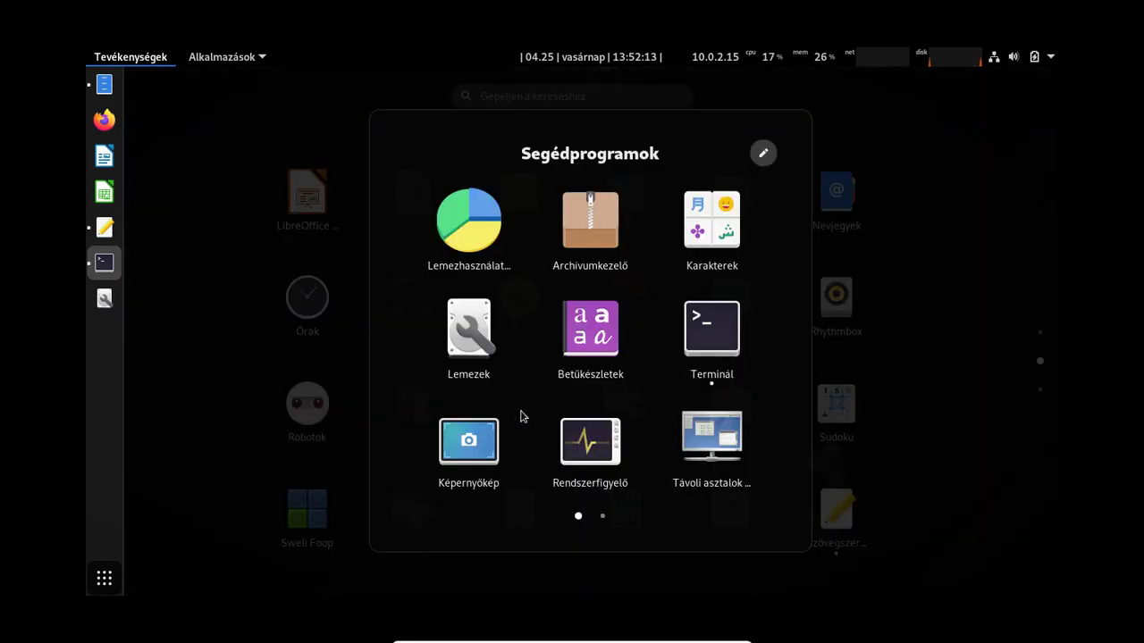
pyautogui.click(596, 341)
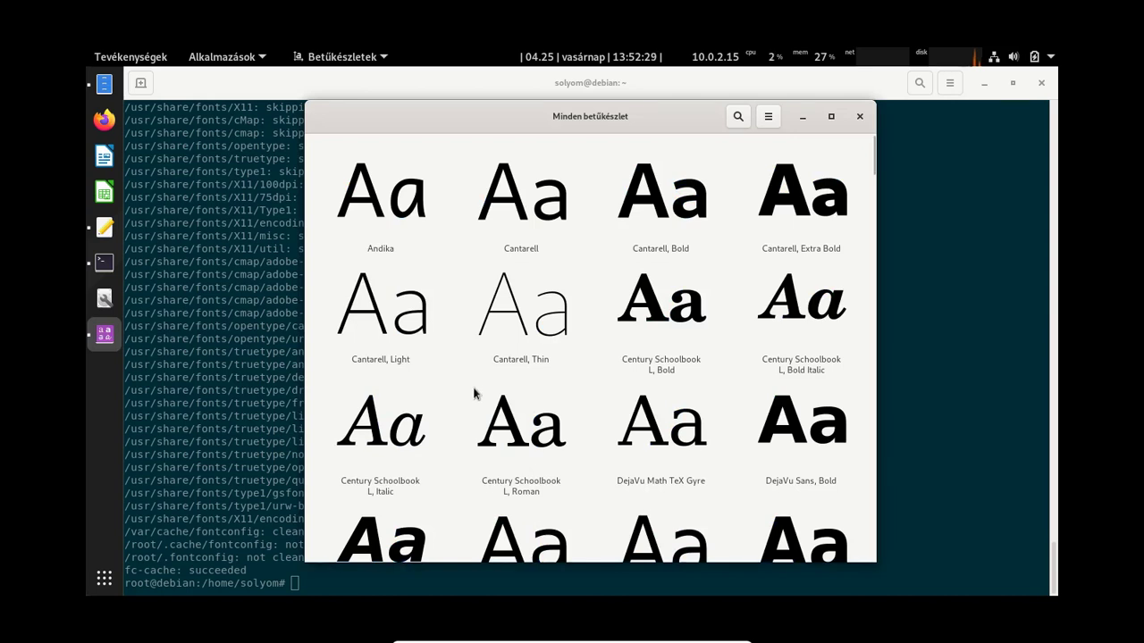
# Examine the full list of installed fonts in a maximized window from start to end, and close the font viewer.
pyautogui.scroll(-10, 475, 391)
pyautogui.scroll(-15, 474, 393)
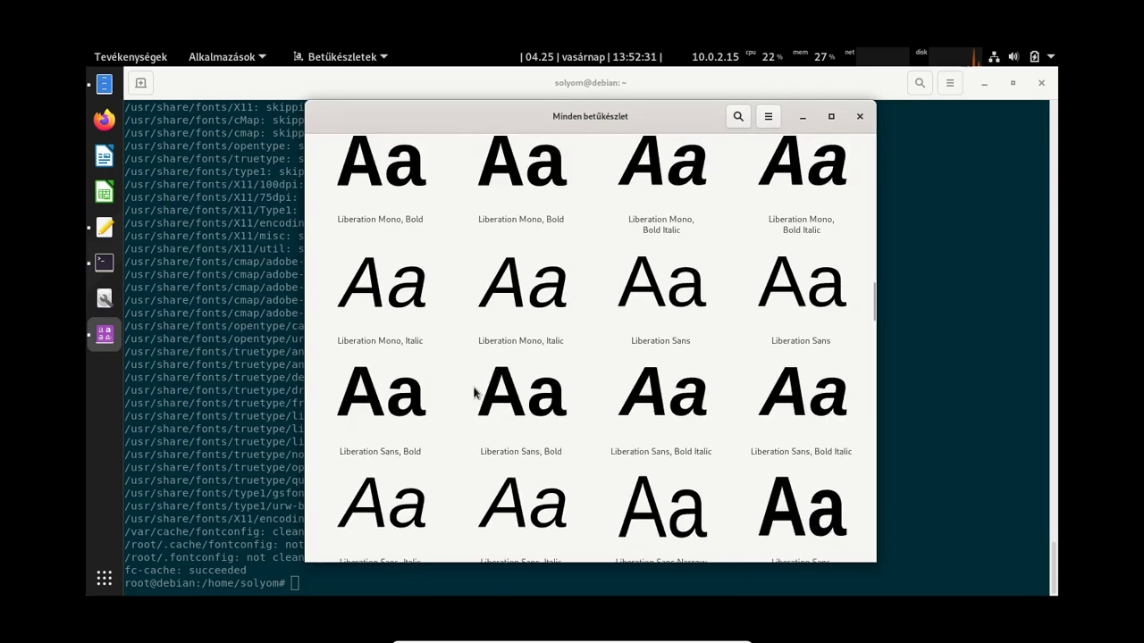
pyautogui.scroll(-15, 475, 393)
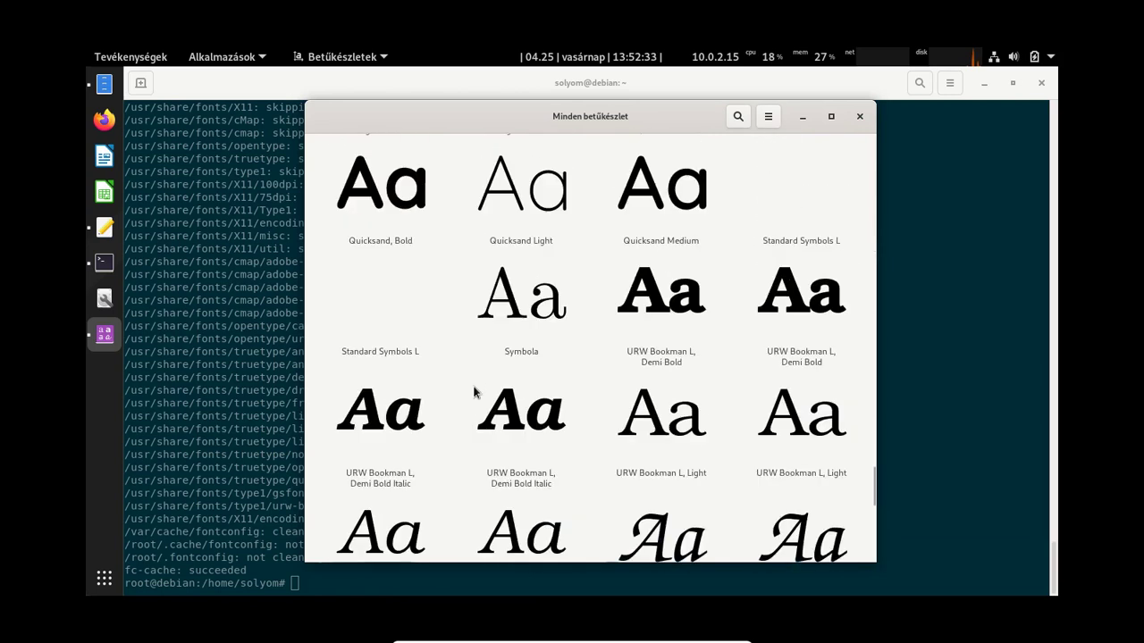
pyautogui.scroll(8, 812, 245)
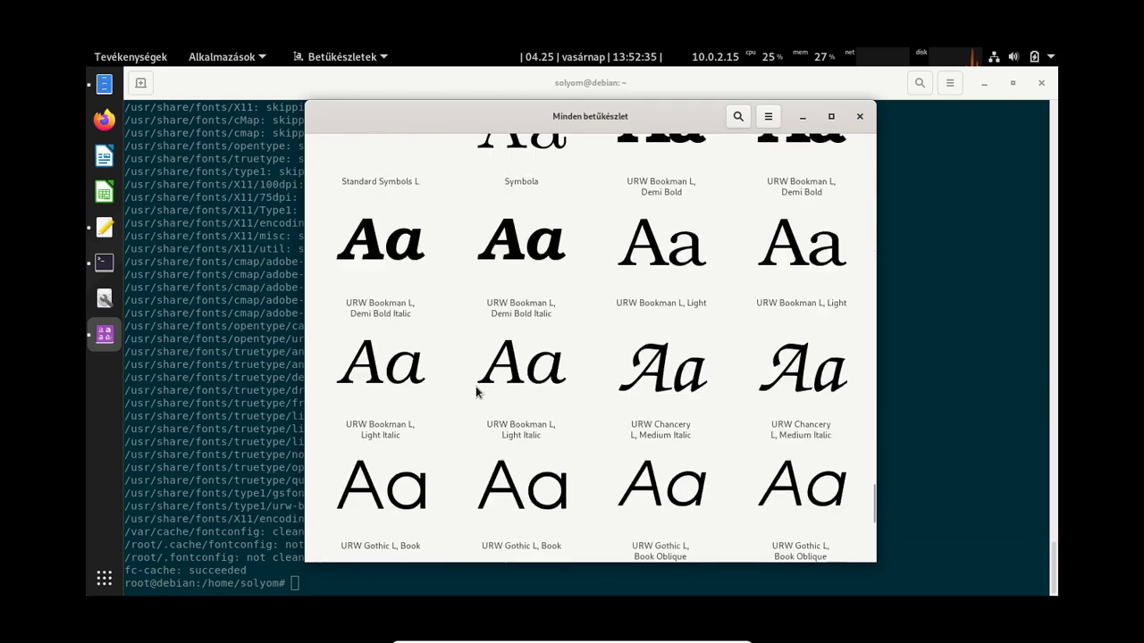
pyautogui.click(829, 116)
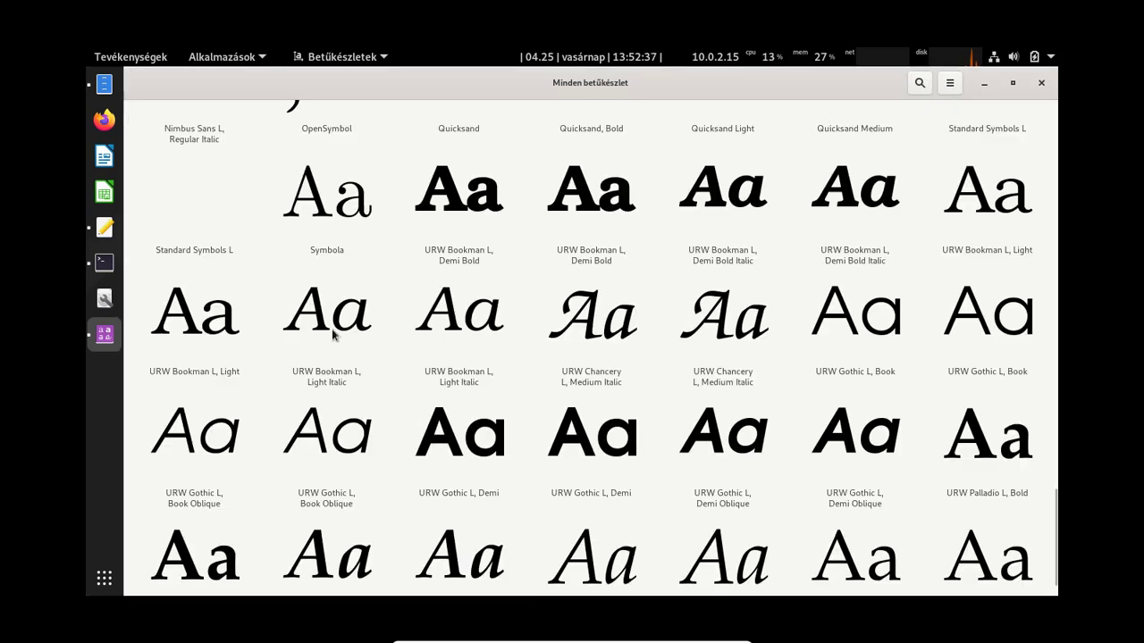
pyautogui.scroll(8, 332, 330)
pyautogui.scroll(10, 332, 333)
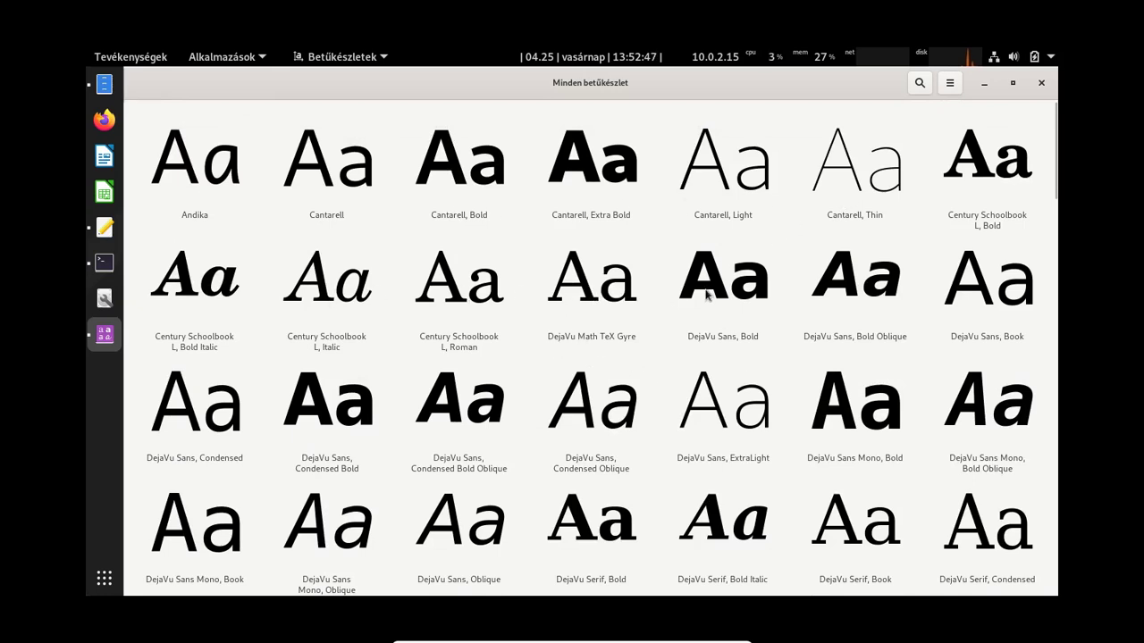
pyautogui.scroll(-20, 440, 395)
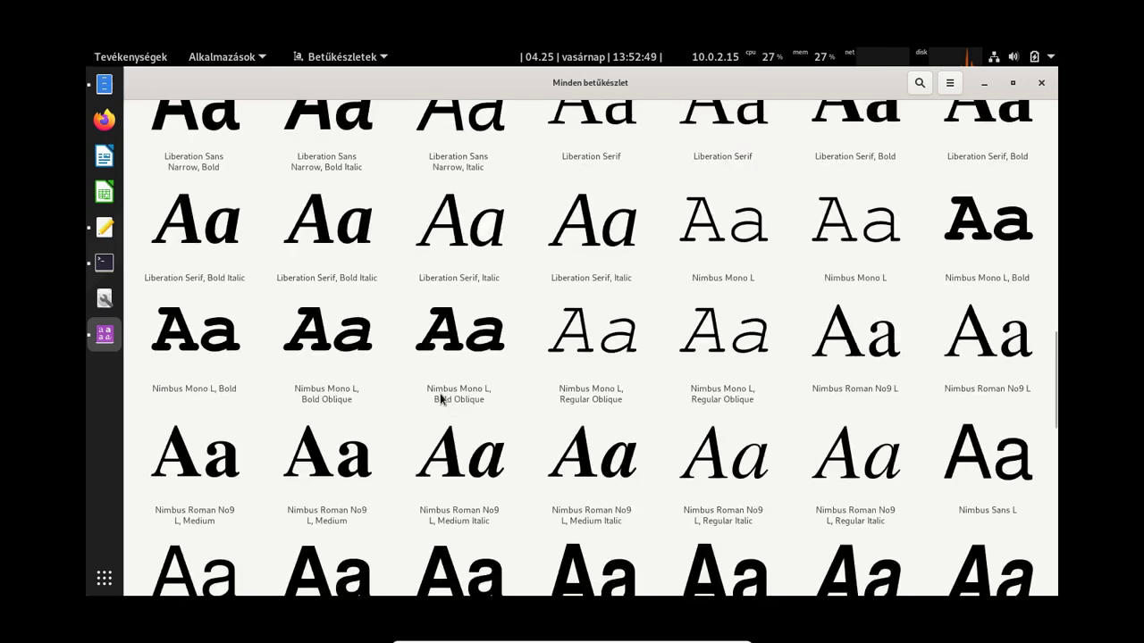
pyautogui.scroll(-8, 439, 399)
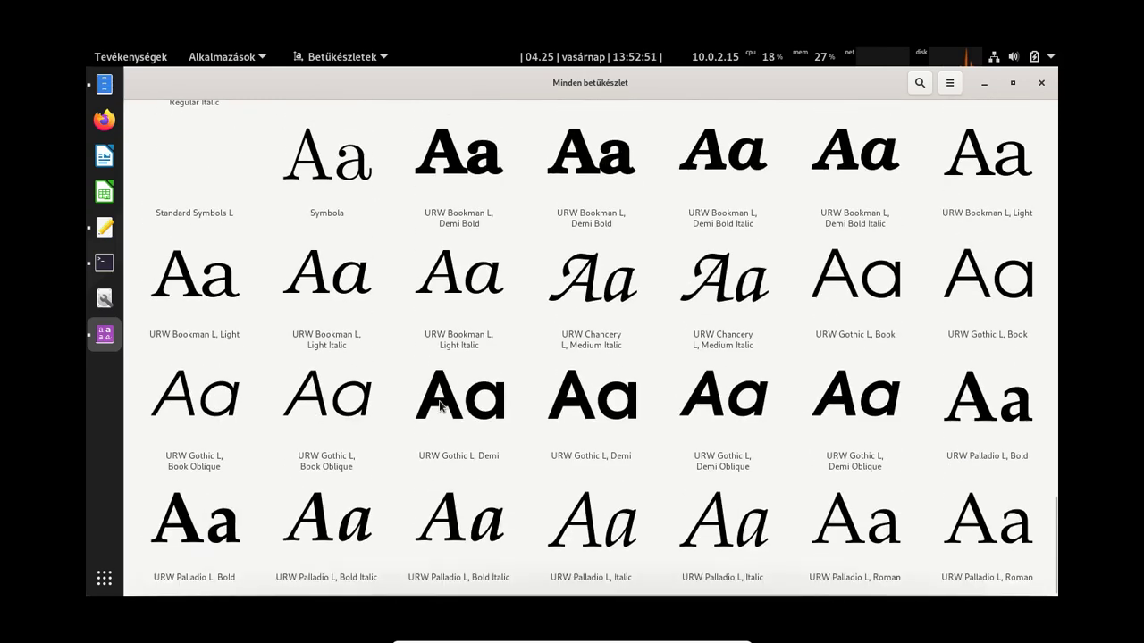
pyautogui.scroll(1, 438, 400)
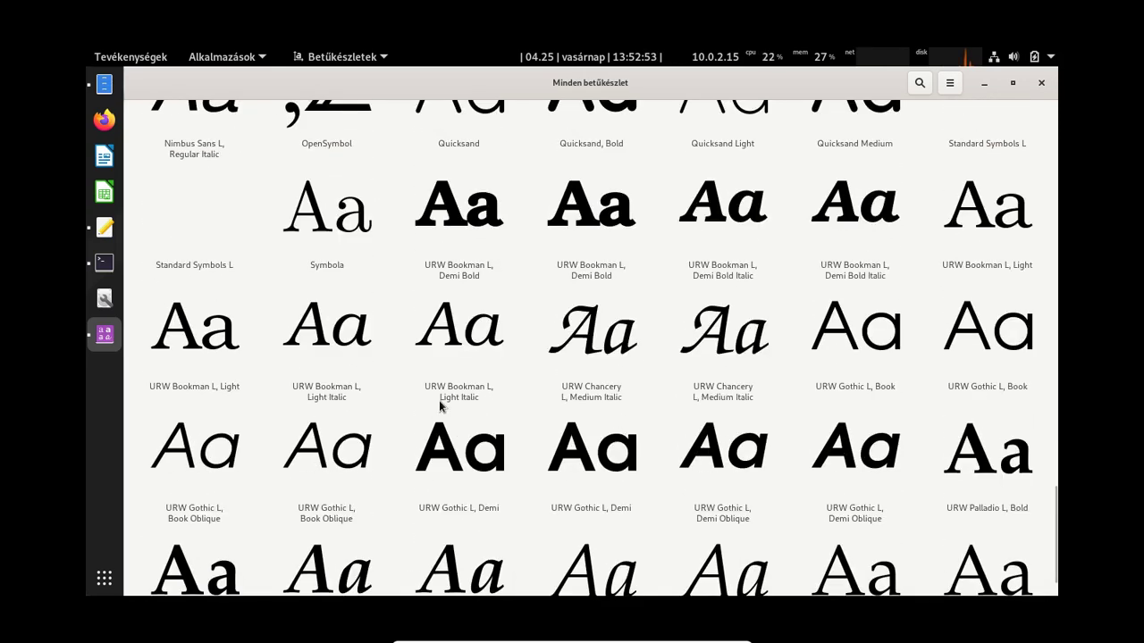
pyautogui.scroll(2, 439, 401)
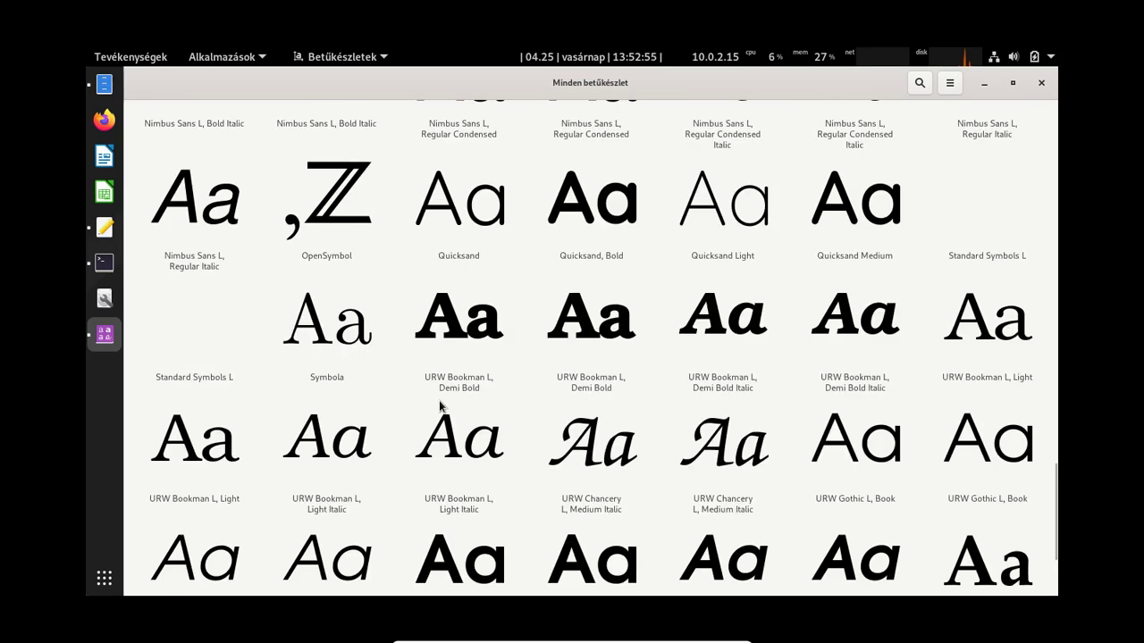
pyautogui.scroll(1, 453, 402)
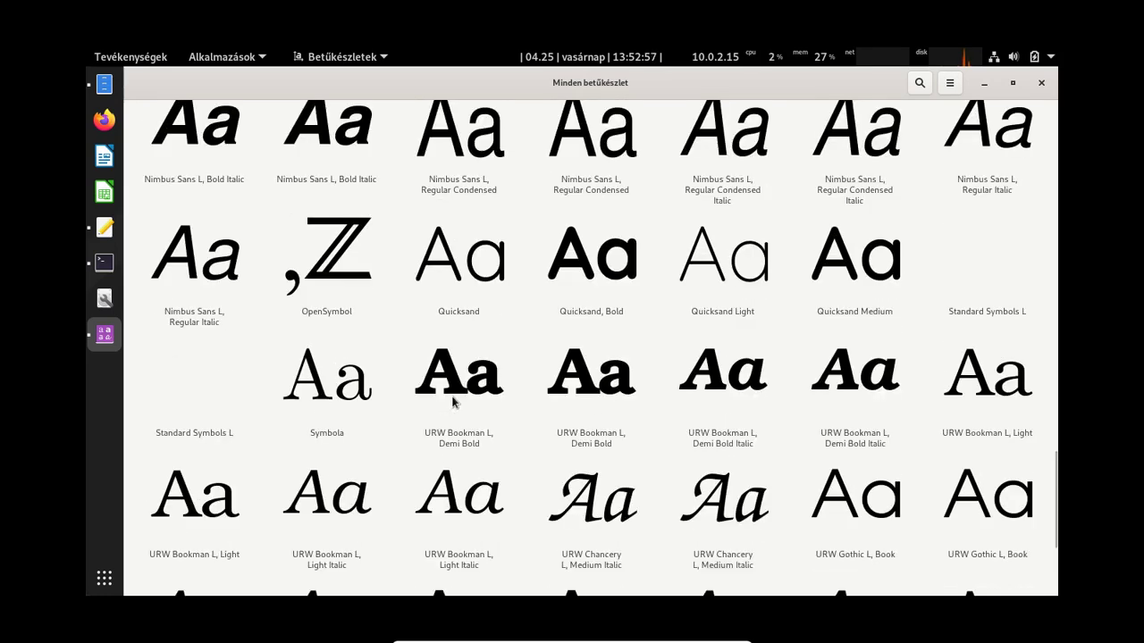
pyautogui.scroll(-1, 454, 403)
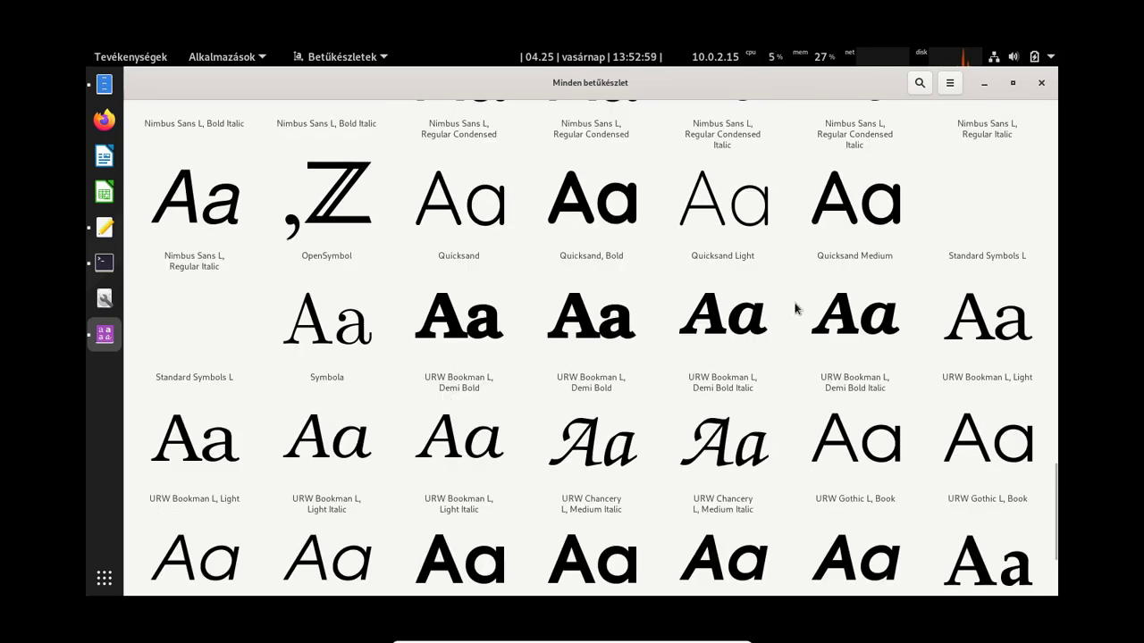
pyautogui.scroll(-3, 539, 440)
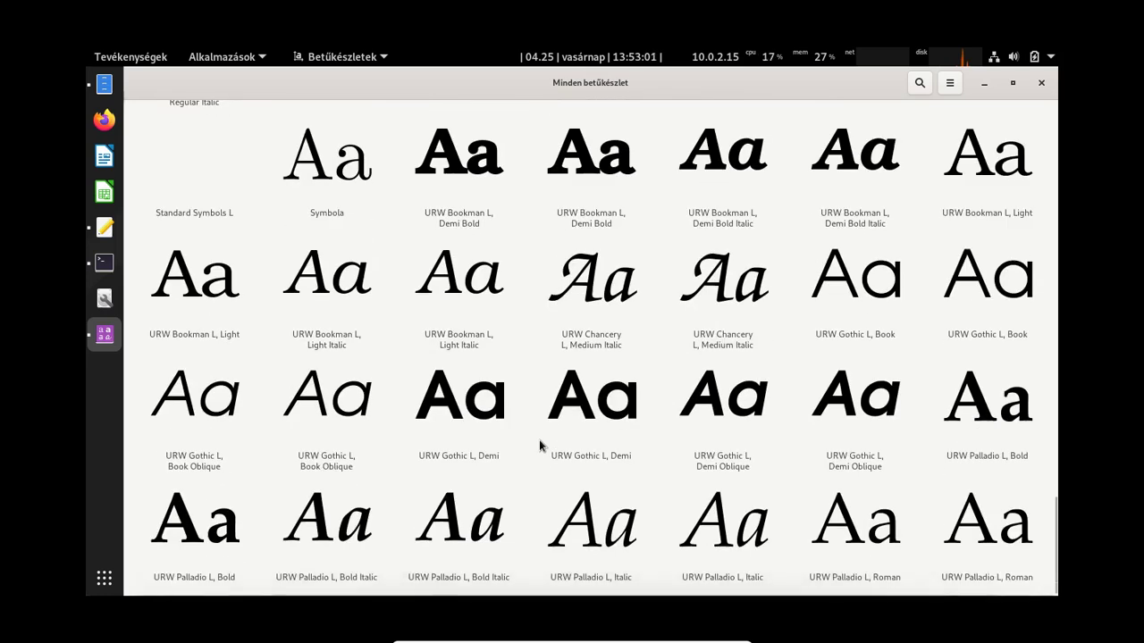
pyautogui.click(1041, 82)
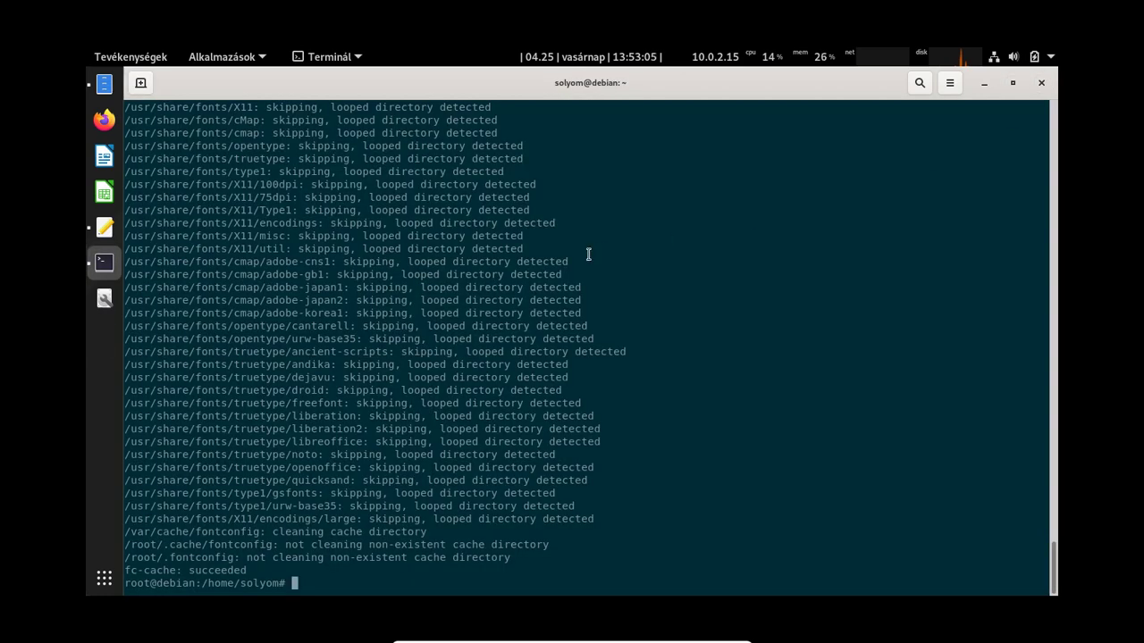
# Return to the install script and examine the xgraphics section, highlighting the inkscape and krita install commands on lines 188 and 189.
pyautogui.hotkey('alt', 'Tab')
pyautogui.press('Down')
pyautogui.press('Down')
pyautogui.press('Down')
pyautogui.press('Down')
pyautogui.press('Down')
pyautogui.press('Down')
pyautogui.press('Down')
pyautogui.press('Down')
pyautogui.press('Down')
pyautogui.press('Down')
pyautogui.press('Down')
pyautogui.press('Down')
pyautogui.press('Down')
pyautogui.press('Down')
pyautogui.press('Down')
pyautogui.press('Down')
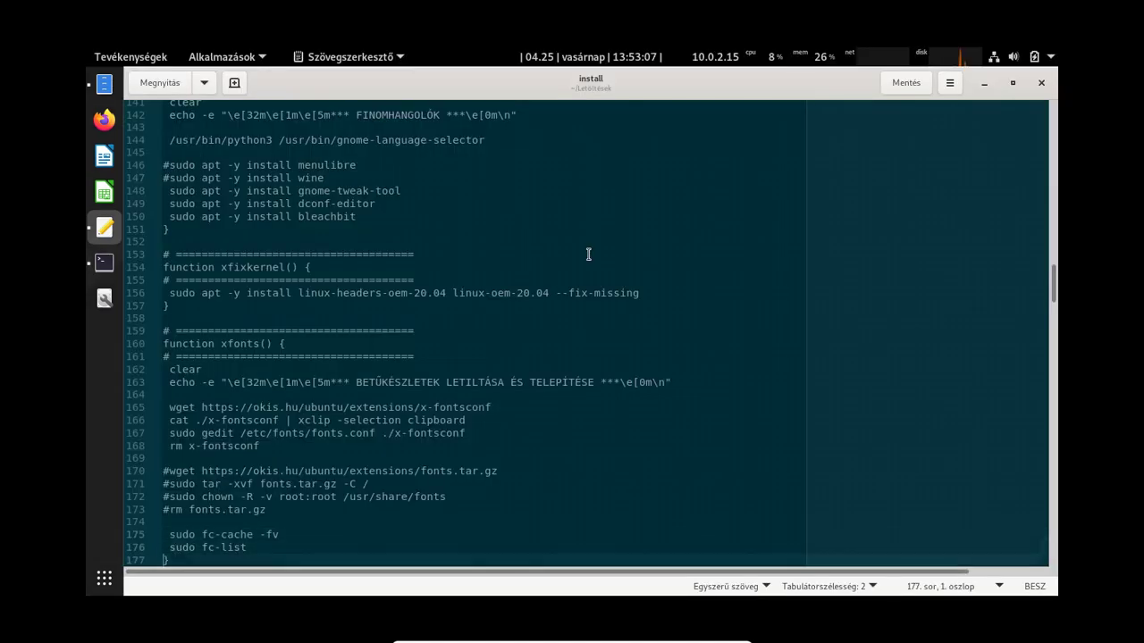
pyautogui.press('Up')
pyautogui.press('Up')
pyautogui.press('Up')
pyautogui.press('Up')
pyautogui.press('Up')
pyautogui.press('Up')
pyautogui.press('Up')
pyautogui.press('Up')
pyautogui.press('Up')
pyautogui.press('Up')
pyautogui.press('Up')
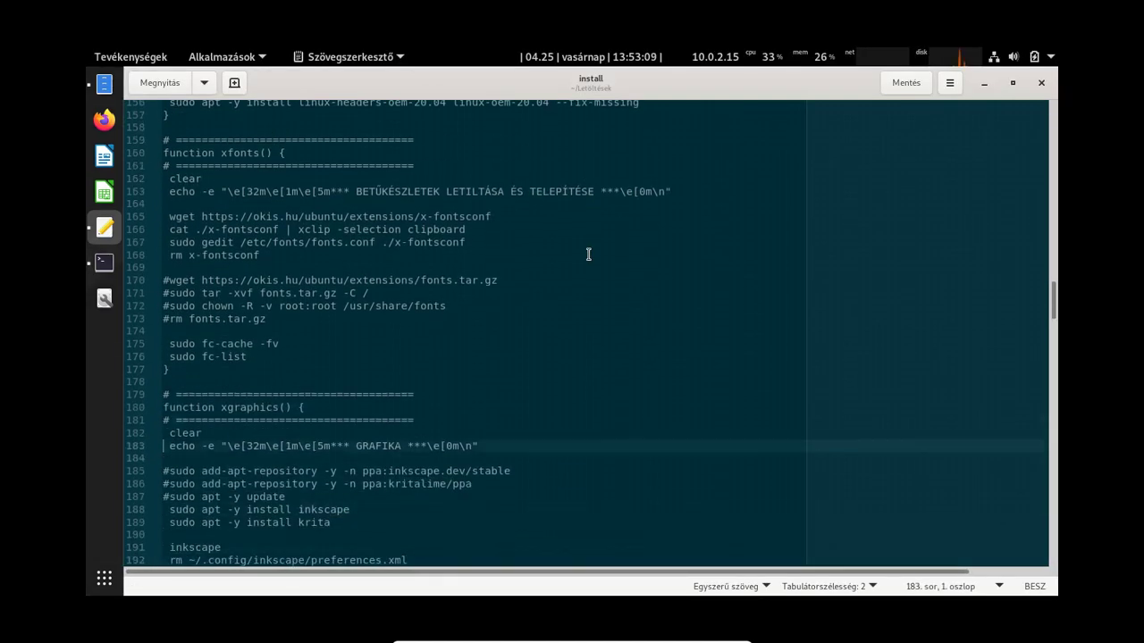
pyautogui.press('Down')
pyautogui.press('Down')
pyautogui.press('Down')
pyautogui.press('Down')
pyautogui.press('Down')
pyautogui.press('Down')
pyautogui.press('Down')
pyautogui.press('Down')
pyautogui.press('Down')
pyautogui.press('Down')
pyautogui.press('Down')
pyautogui.press('Down')
pyautogui.press('Down')
pyautogui.press('Down')
pyautogui.press('Down')
pyautogui.press('Down')
pyautogui.press('Down')
pyautogui.press('Down')
pyautogui.press('Down')
pyautogui.press('Down')
pyautogui.press('Down')
pyautogui.press('Down')
pyautogui.press('Down')
pyautogui.press('Up')
pyautogui.press('Up')
pyautogui.press('Up')
pyautogui.press('Up')
pyautogui.press('Up')
pyautogui.press('Up')
pyautogui.press('Up')
pyautogui.press('Up')
pyautogui.press('Up')
pyautogui.press('Up')
pyautogui.press('Up')
pyautogui.press('Up')
pyautogui.press('Up')
pyautogui.press('Up')
pyautogui.press('Up')
pyautogui.press('Up')
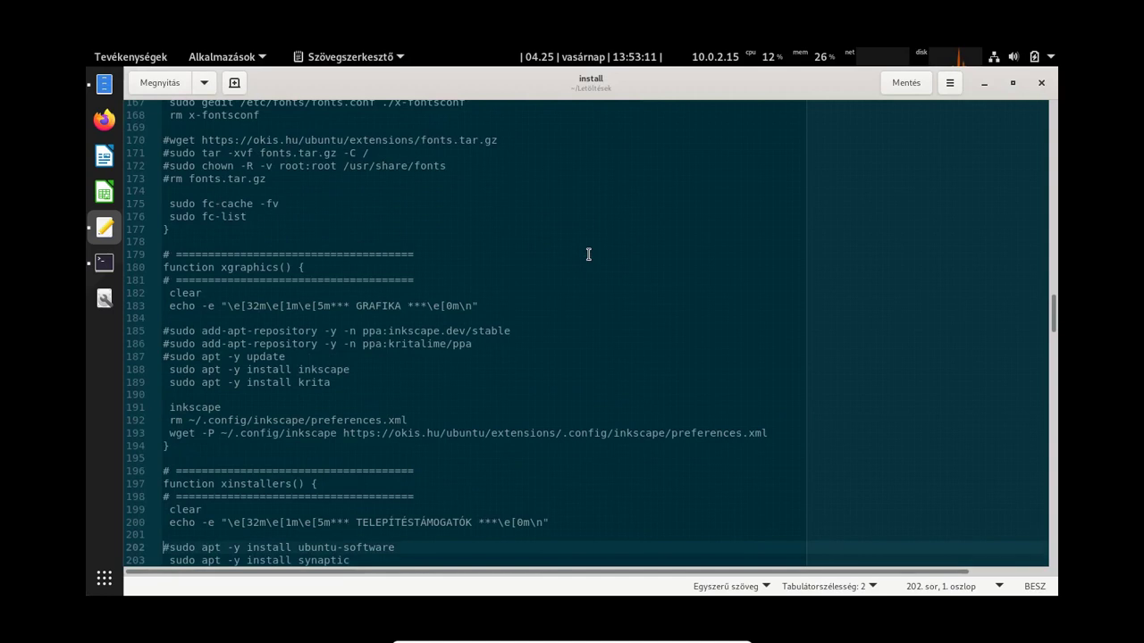
pyautogui.hotkey('shift', 'Down')
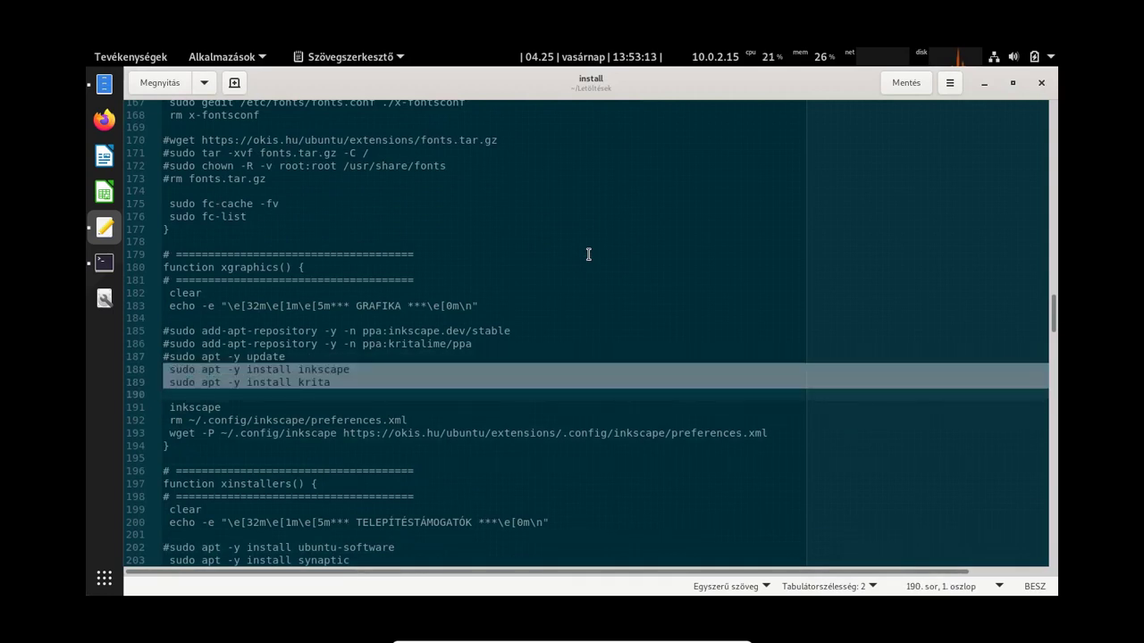
pyautogui.press('Up')
pyautogui.press('Up')
pyautogui.press('Down')
pyautogui.press('Down')
pyautogui.press('Down')
pyautogui.press('Down')
pyautogui.press('Up')
pyautogui.press('Up')
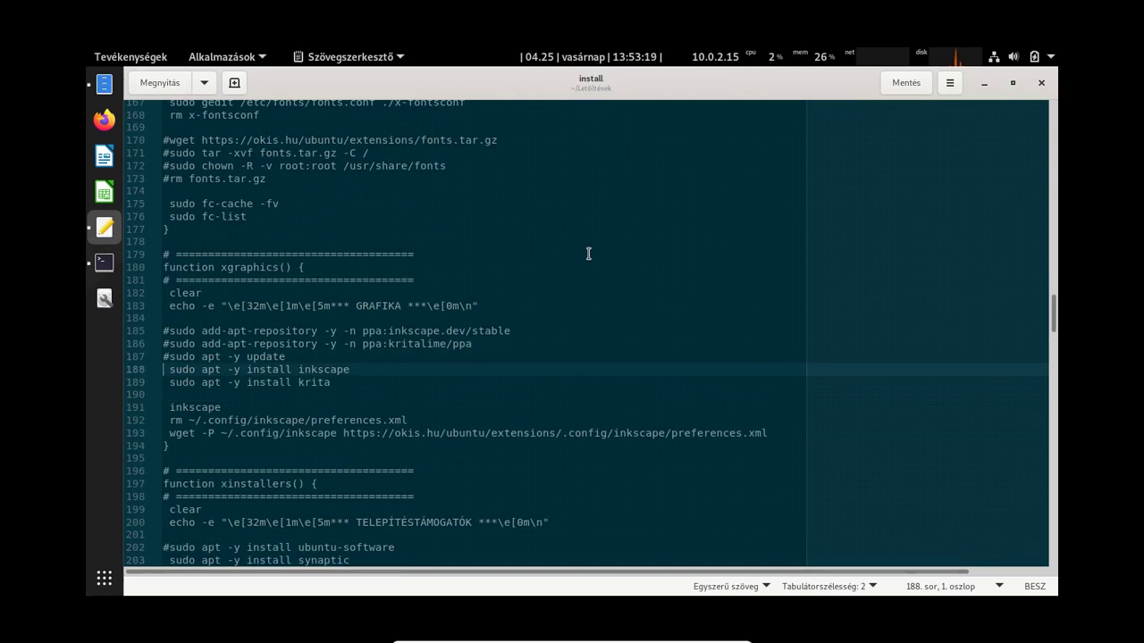
# Launch the Synaptic package manager and authenticate with the administrator password.
pyautogui.click(104, 579)
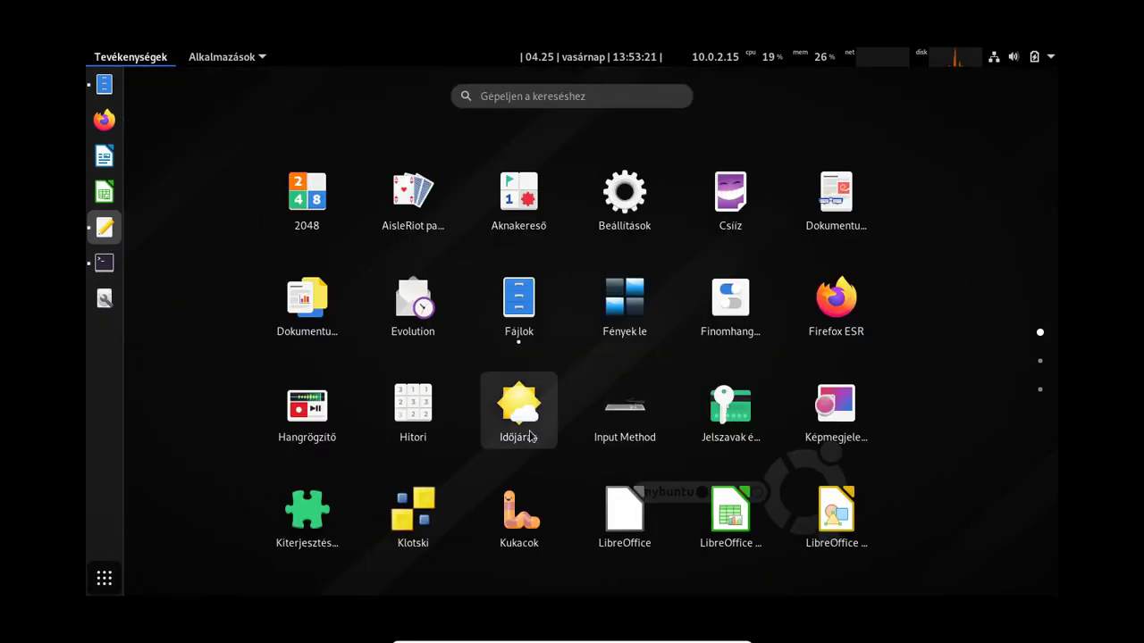
pyautogui.scroll(-1, 527, 433)
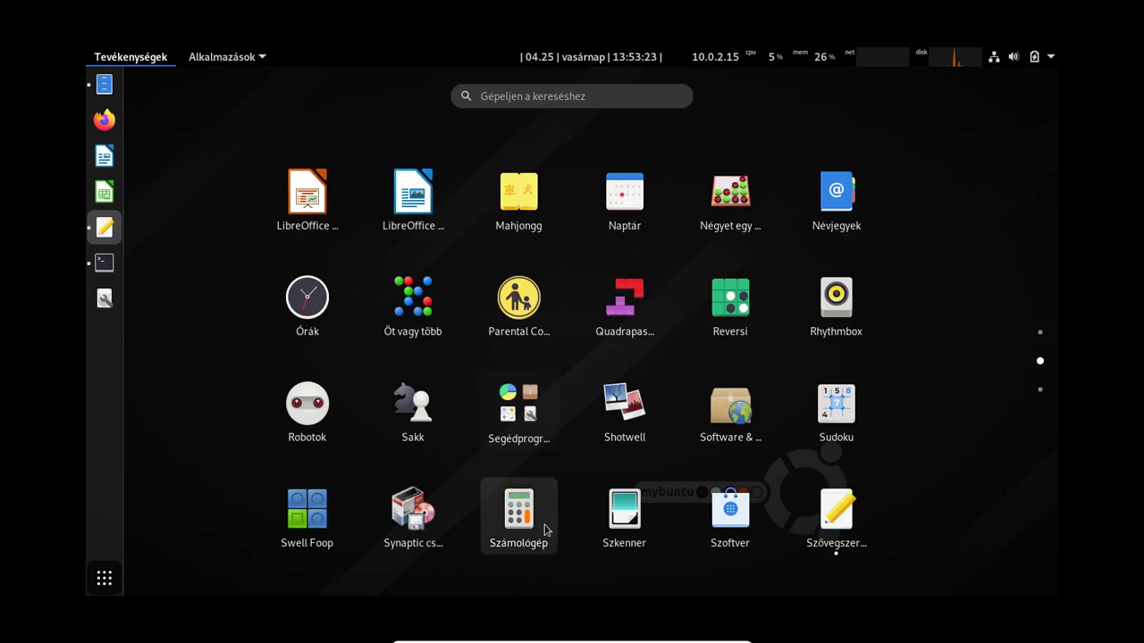
pyautogui.click(413, 500)
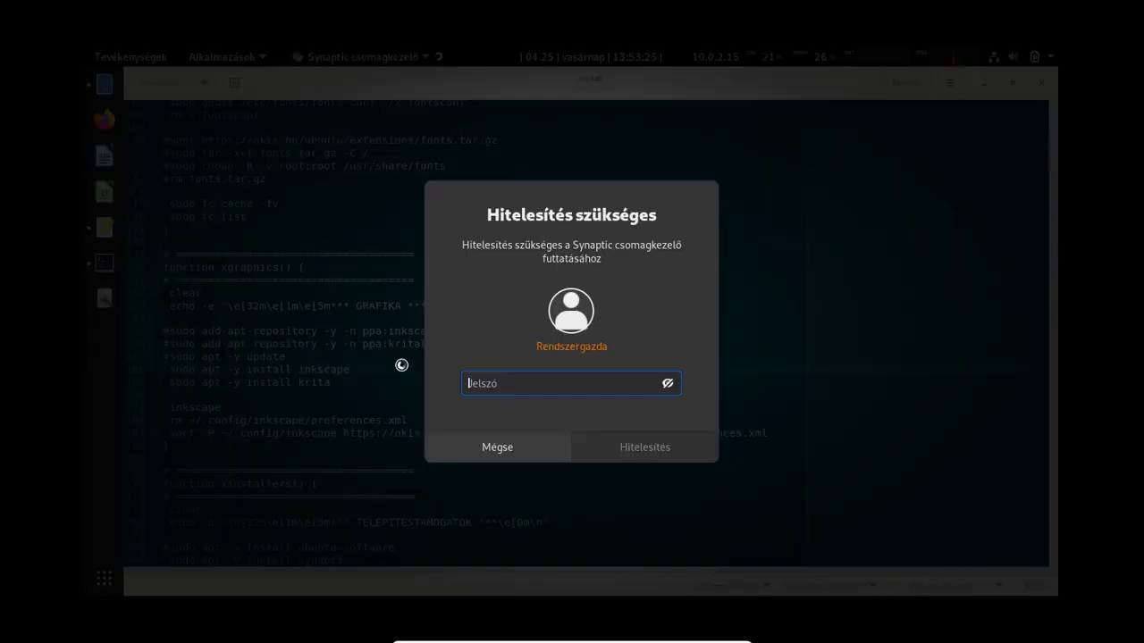
pyautogui.write('•')
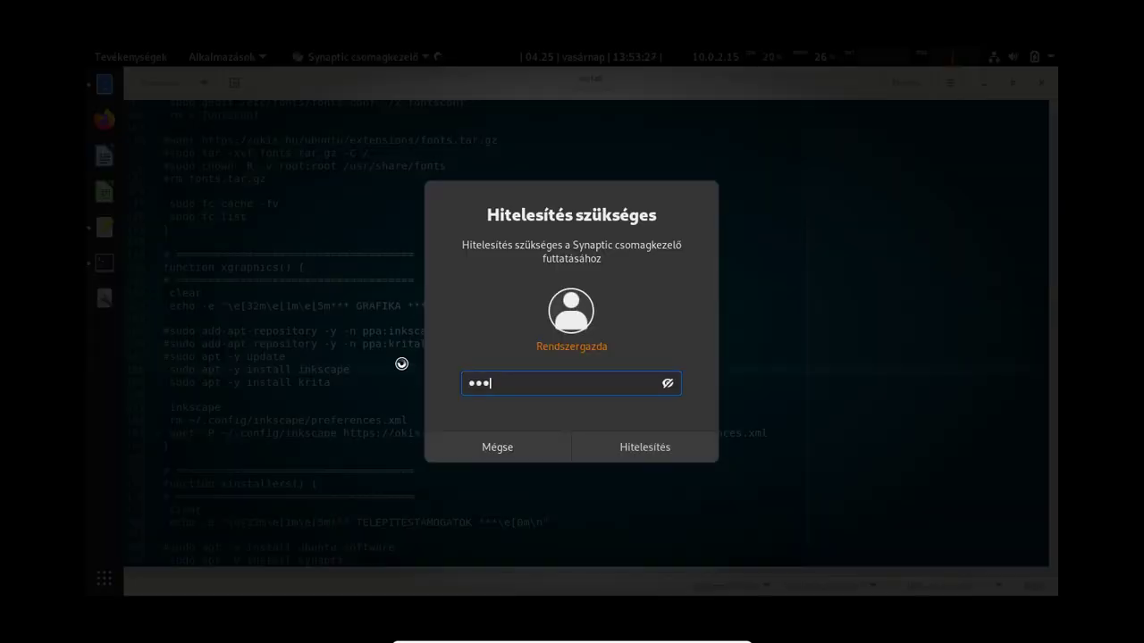
pyautogui.press('Return')
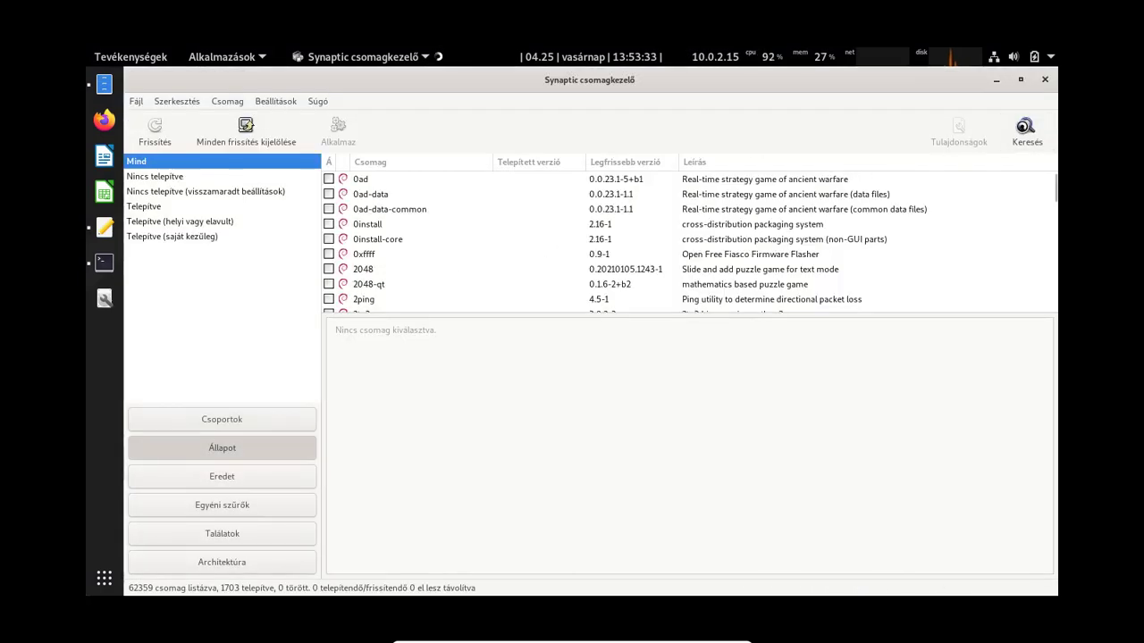
# Search Synaptic's package names and descriptions for inkscape.
pyautogui.click(1024, 127)
pyautogui.write('inkscape')
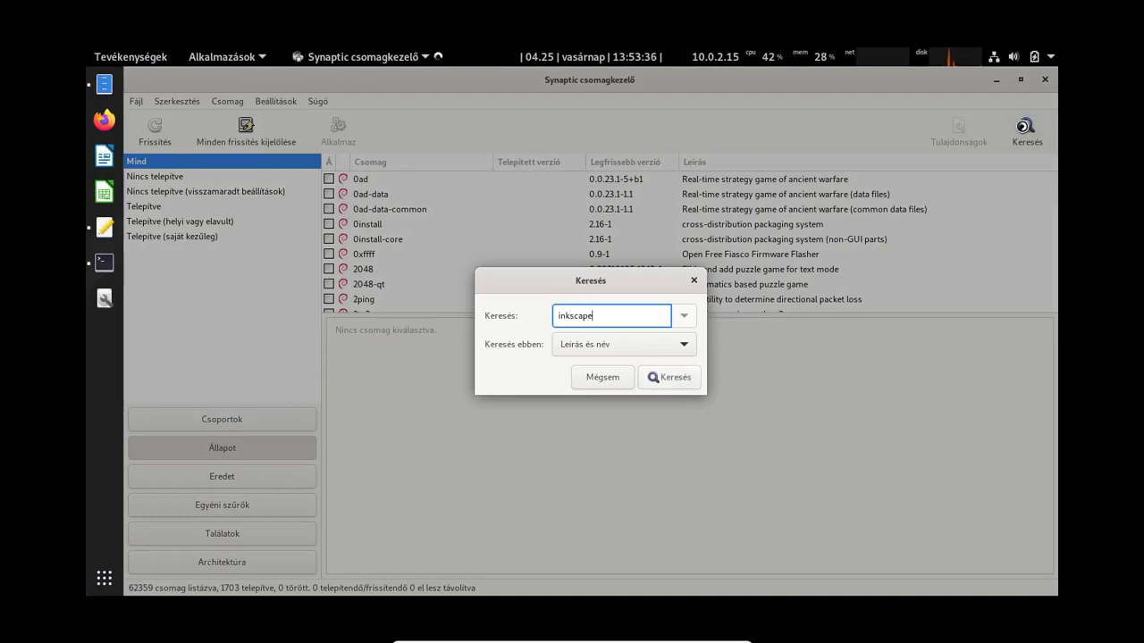
pyautogui.press('Return')
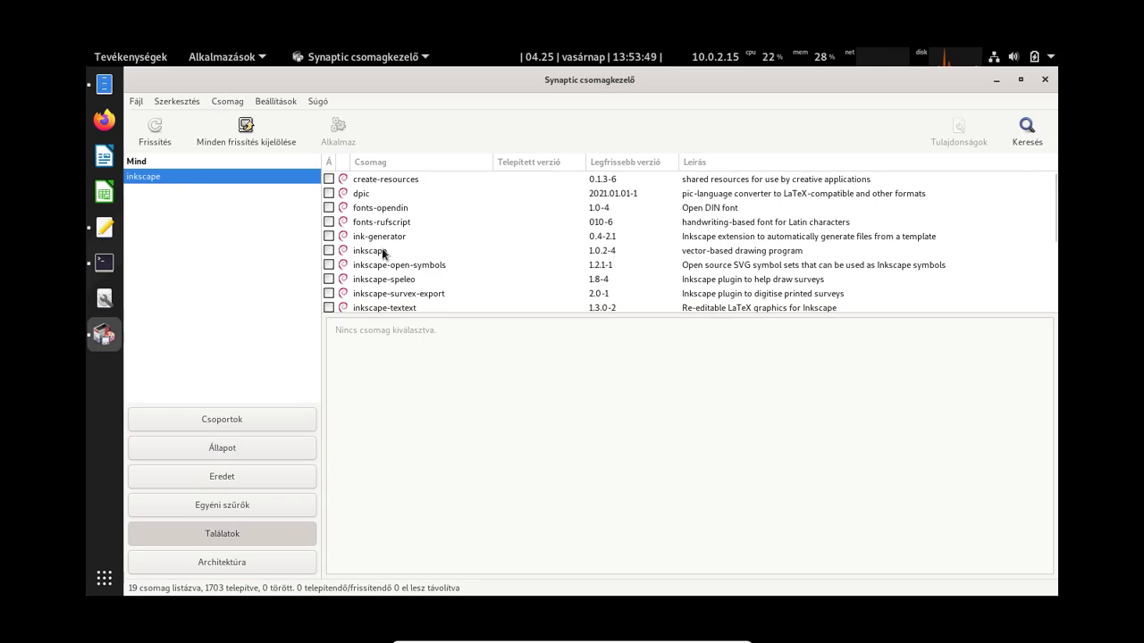
pyautogui.hotkey('alt', 'Tab')
pyautogui.hotkey('alt', 'Tab')
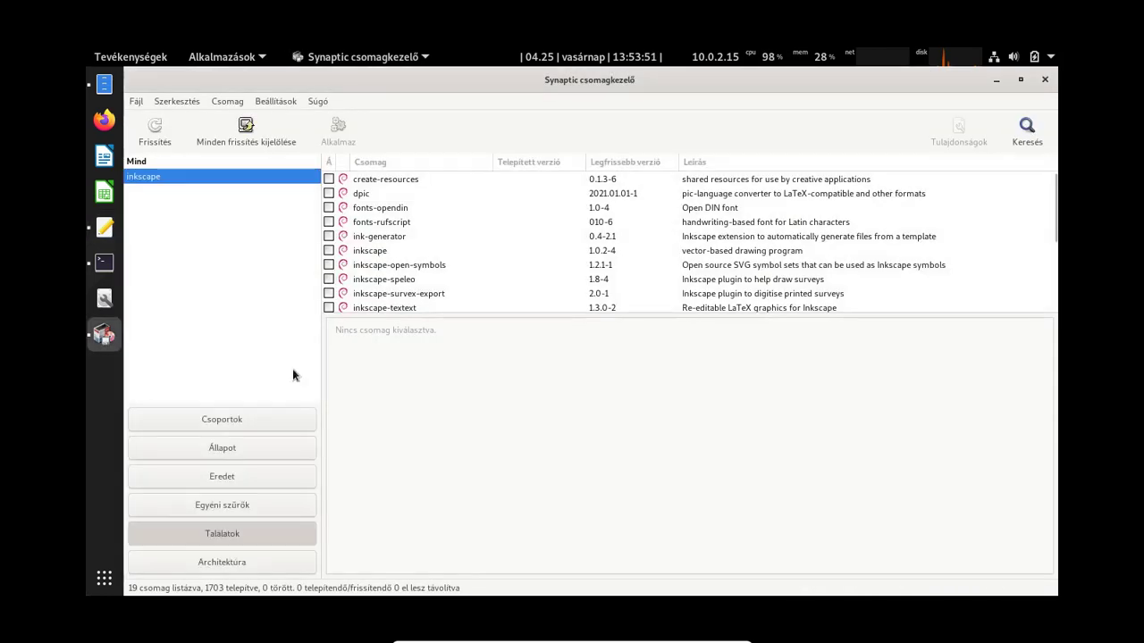
# Launch the Szoftver (GNOME Software) application, dismiss its welcome dialog, and reposition and maximize its window.
pyautogui.click(103, 578)
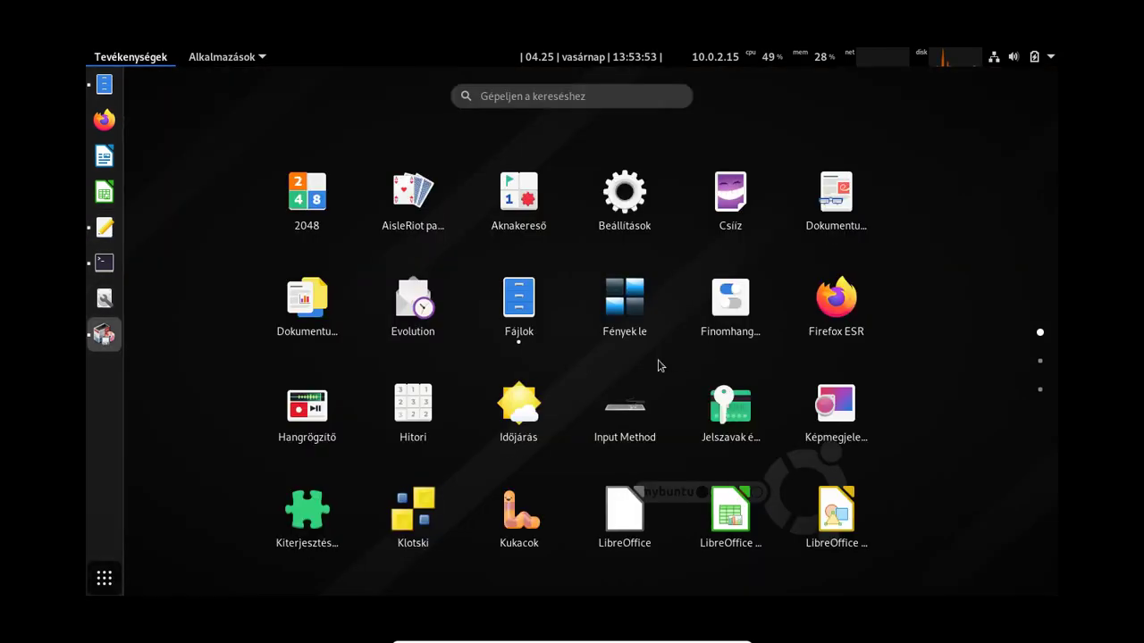
pyautogui.scroll(-1, 656, 365)
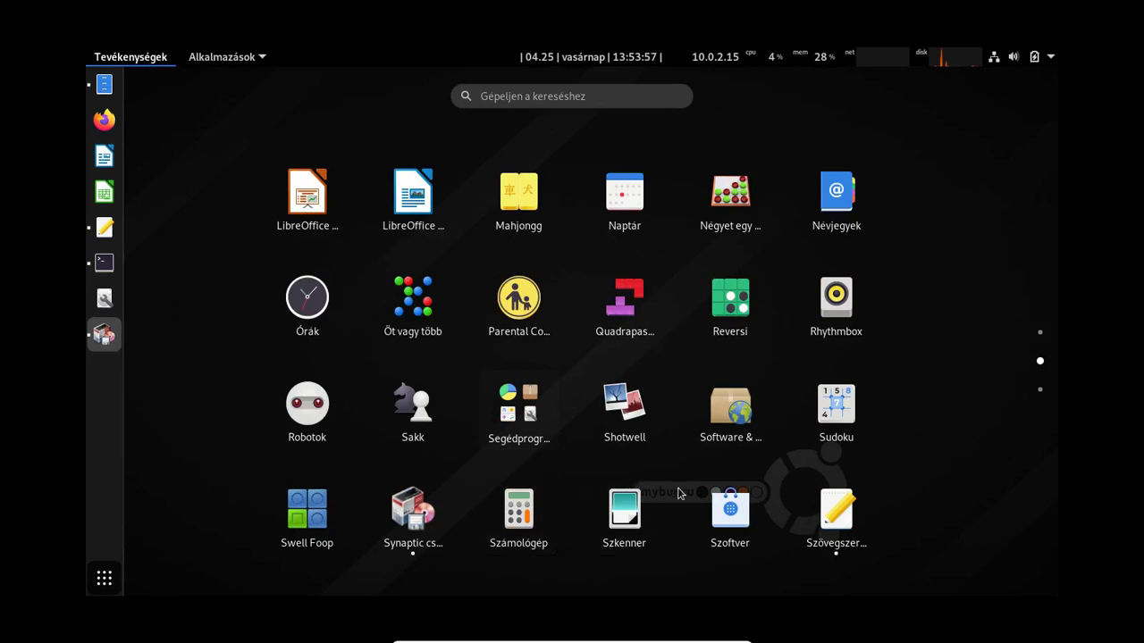
pyautogui.click(719, 505)
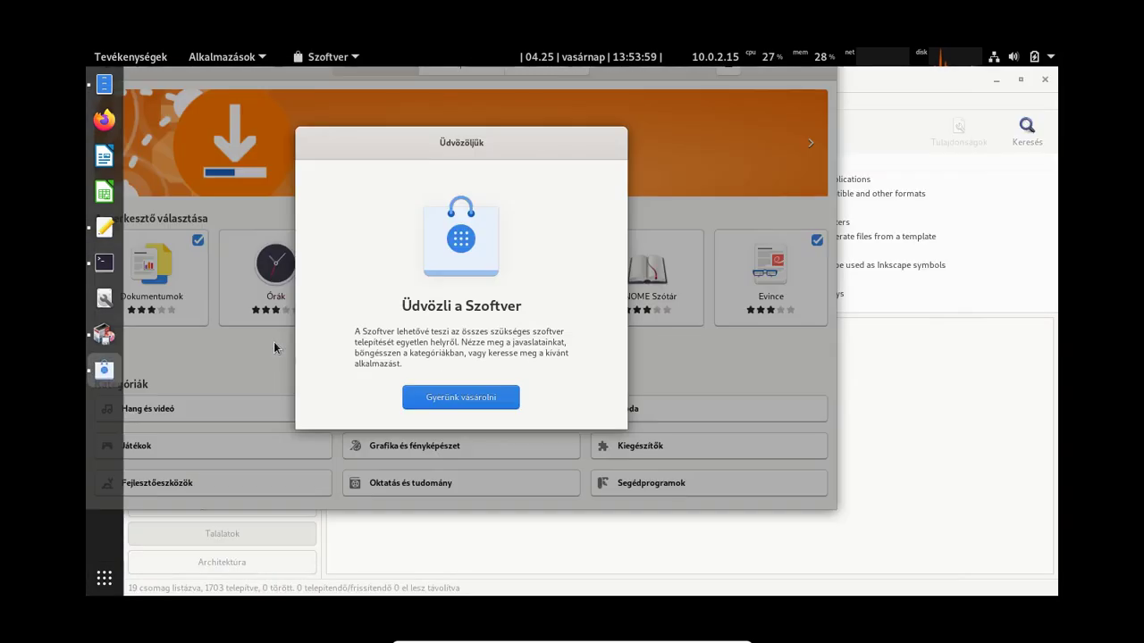
pyautogui.click(432, 404)
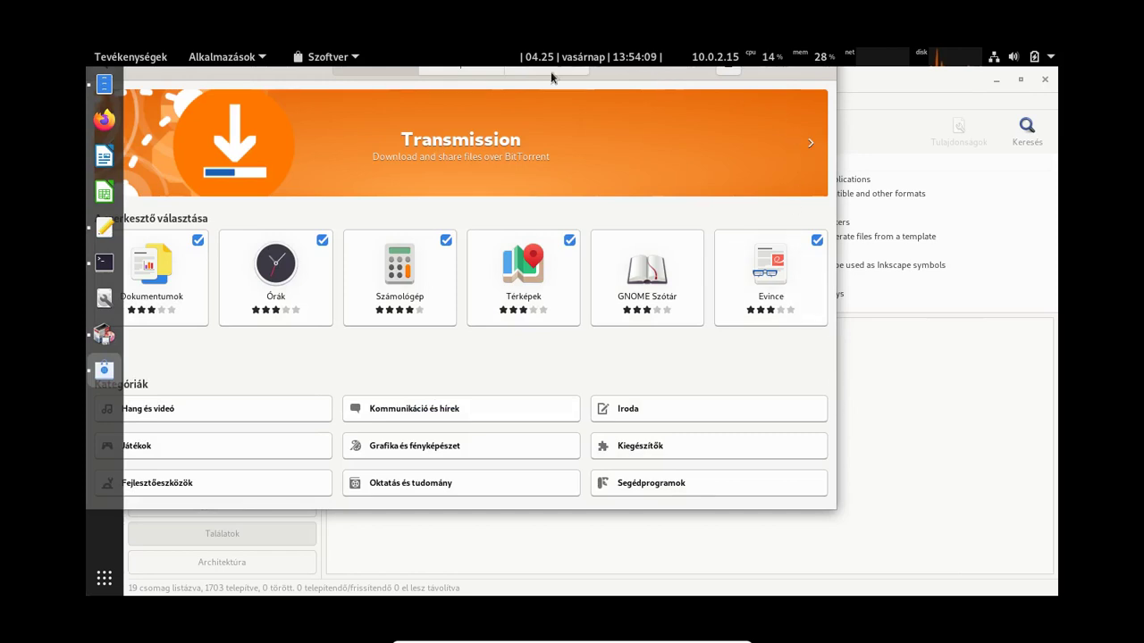
pyautogui.moveTo(301, 69); pyautogui.dragTo(400, 201)
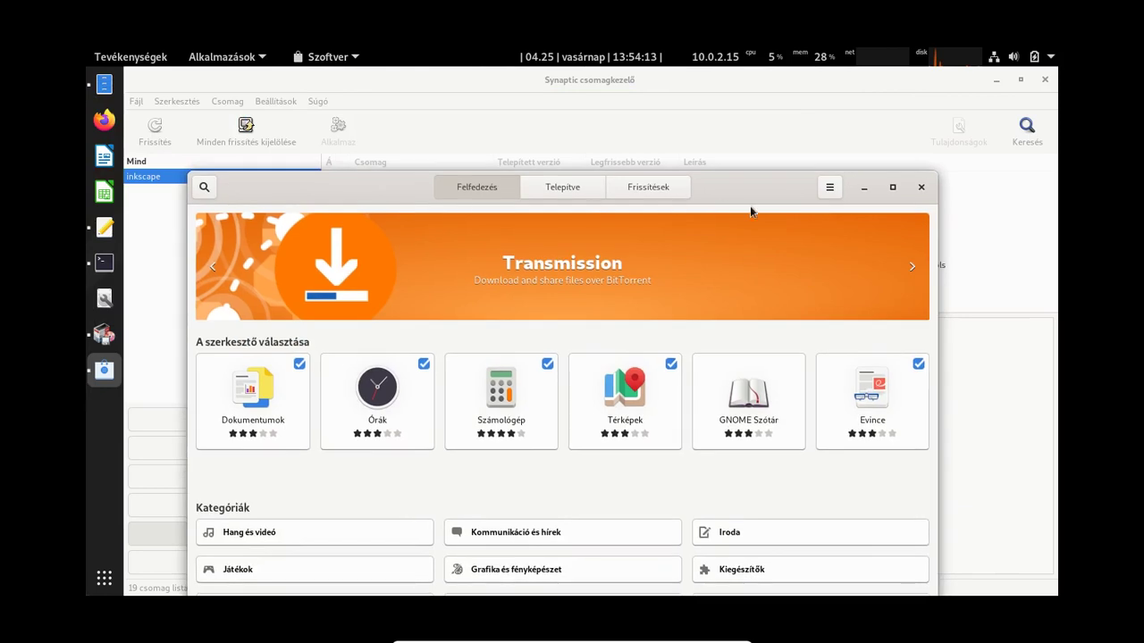
pyautogui.click(893, 187)
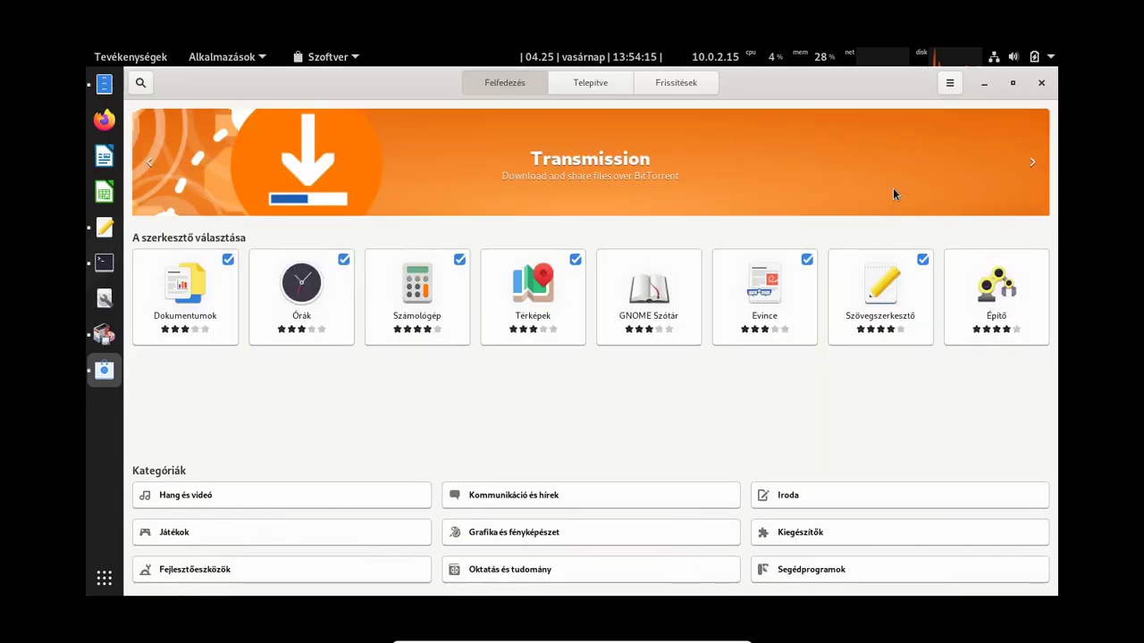
# View the pages for available updates and installed applications, and return to the Felfedezés overview.
pyautogui.click(665, 82)
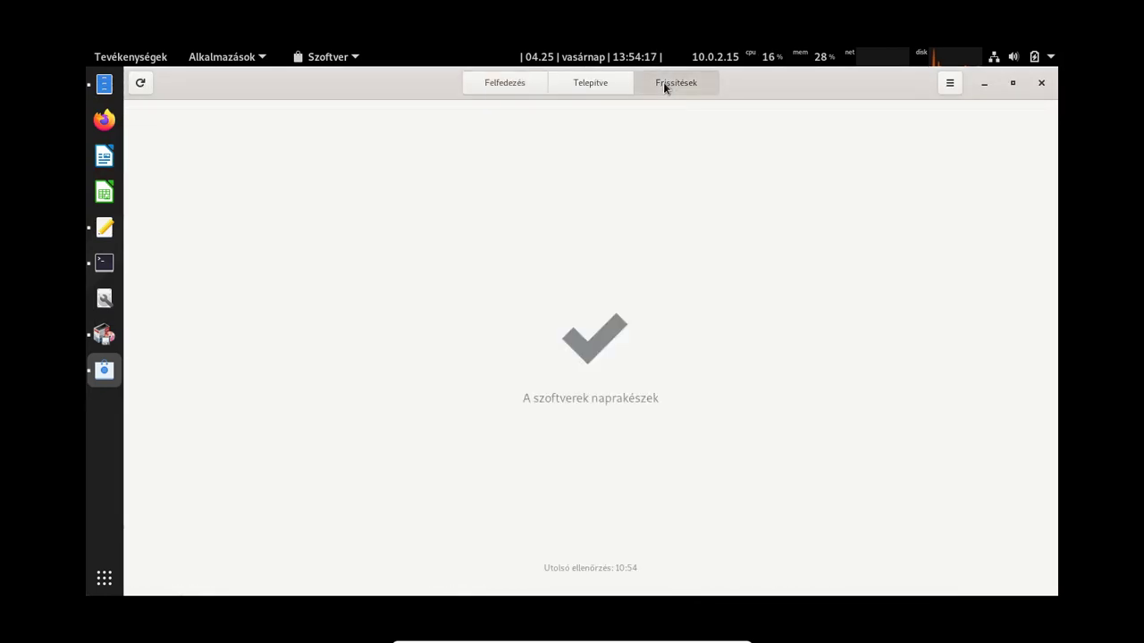
pyautogui.click(567, 87)
pyautogui.click(505, 85)
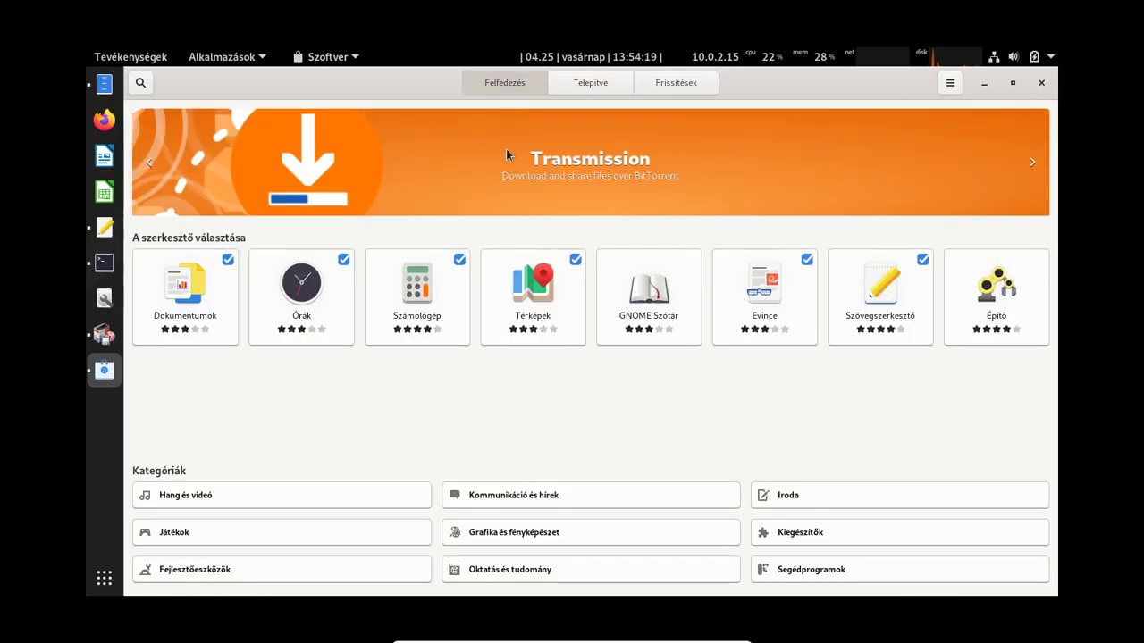
# Search the software catalogue for inkscape and open the Inkscape details page.
pyautogui.click(140, 82)
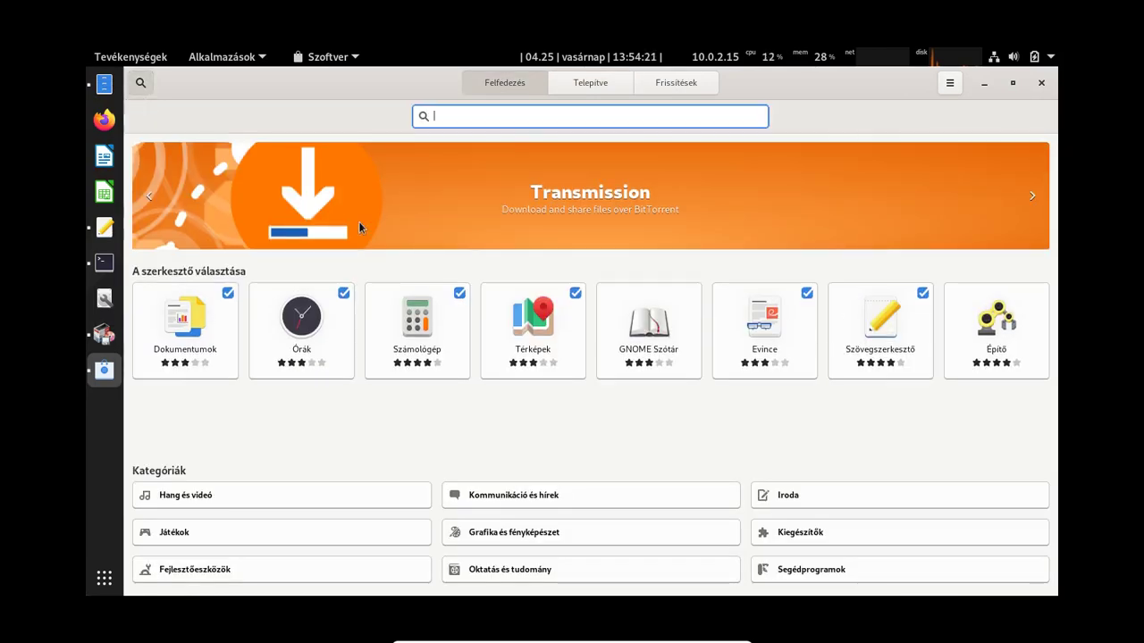
pyautogui.write('inkscape')
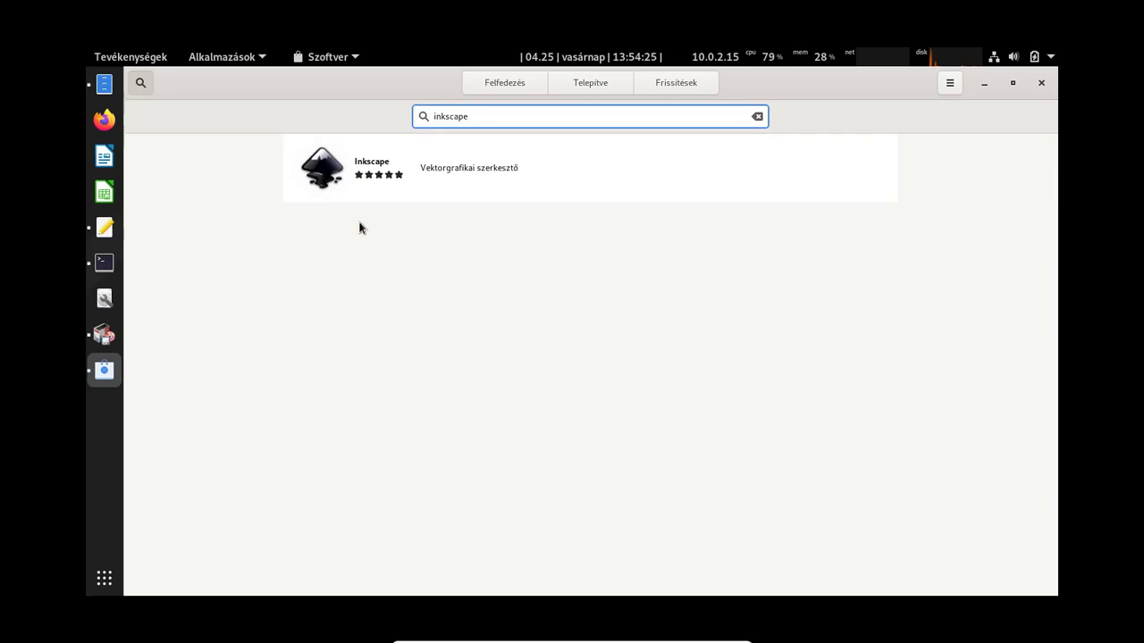
pyautogui.click(420, 188)
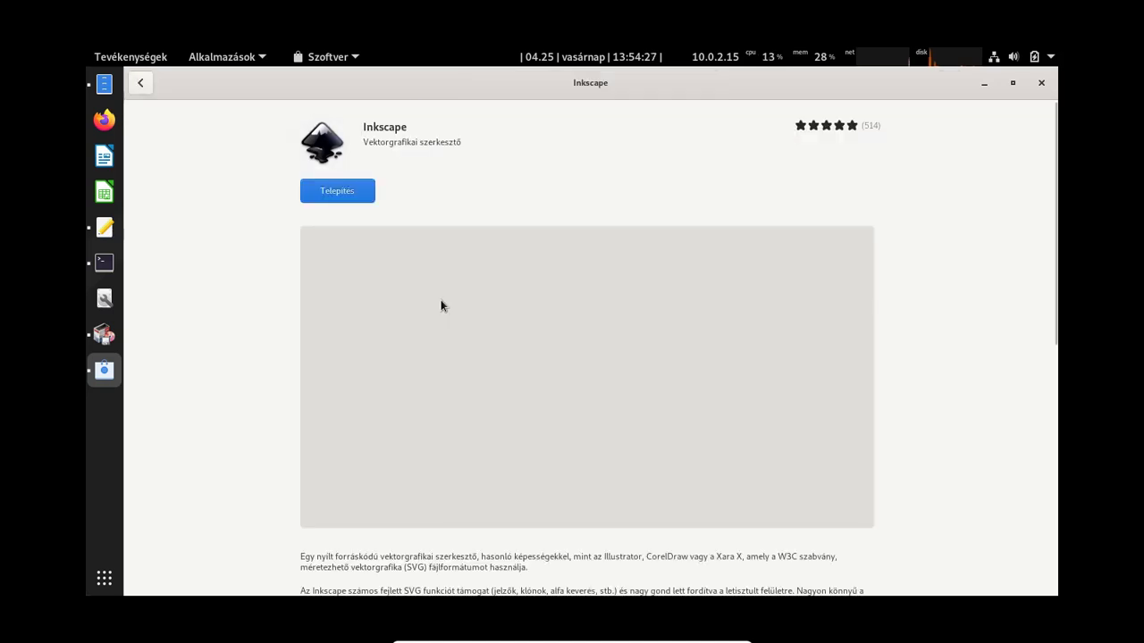
# Examine Inkscape's description, version, licence, source, download size and reviews, and return to the start of the page.
pyautogui.scroll(-5, 252, 373)
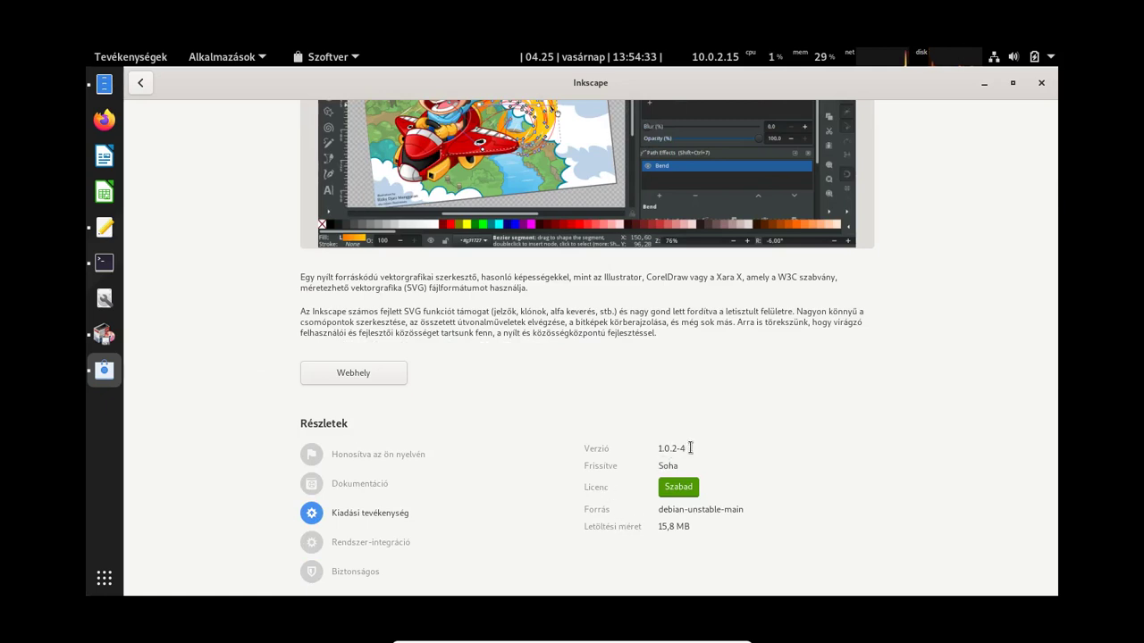
pyautogui.scroll(-3, 688, 447)
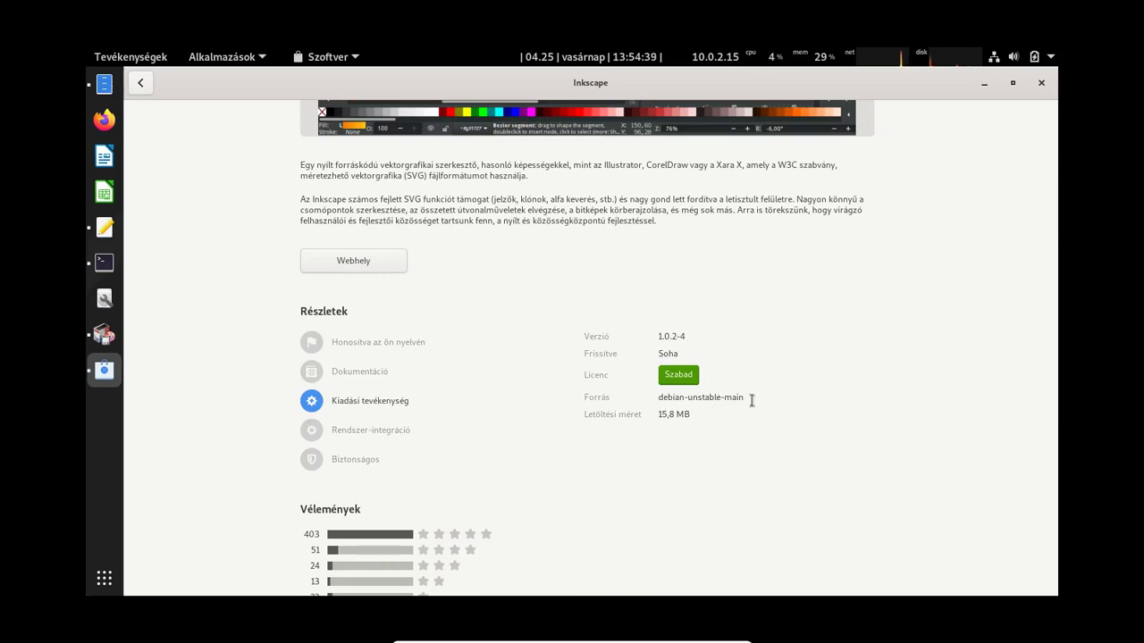
pyautogui.scroll(5, 791, 434)
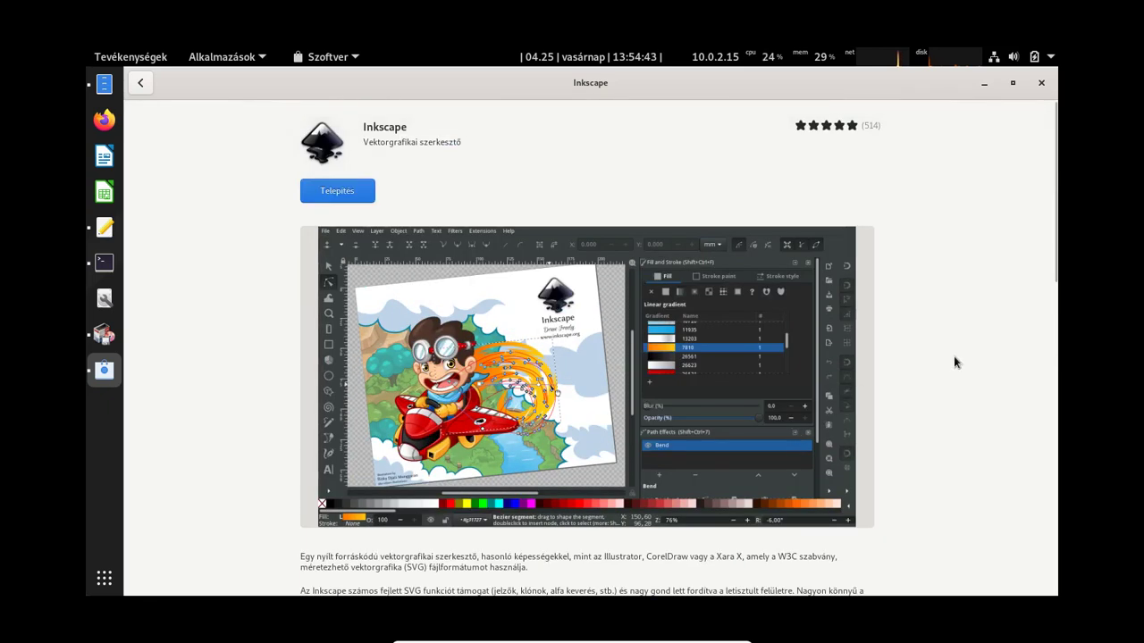
pyautogui.scroll(-3, 954, 357)
pyautogui.scroll(-4, 954, 362)
pyautogui.scroll(7, 738, 499)
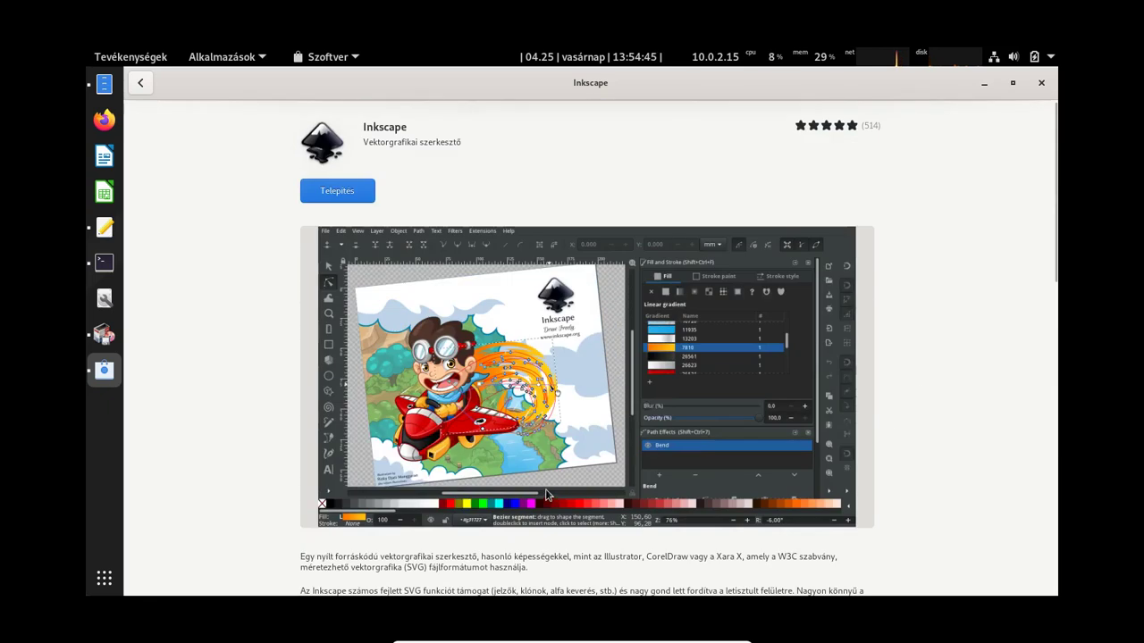
# Try to install Inkscape from its store page, authenticating with the administrator password.
pyautogui.click(345, 198)
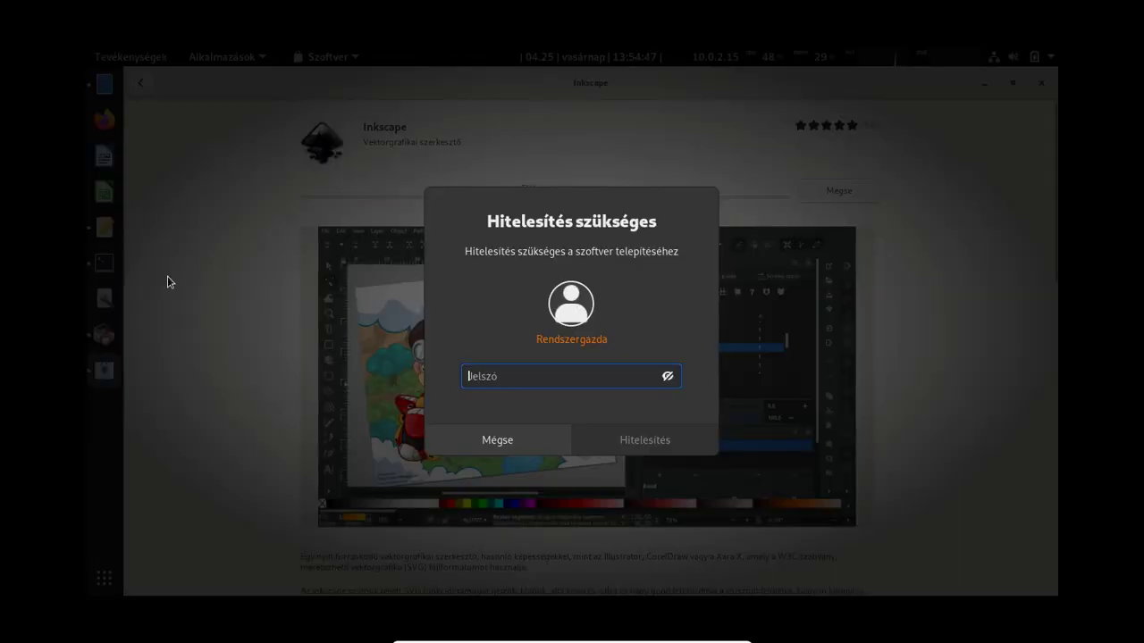
pyautogui.write('***')
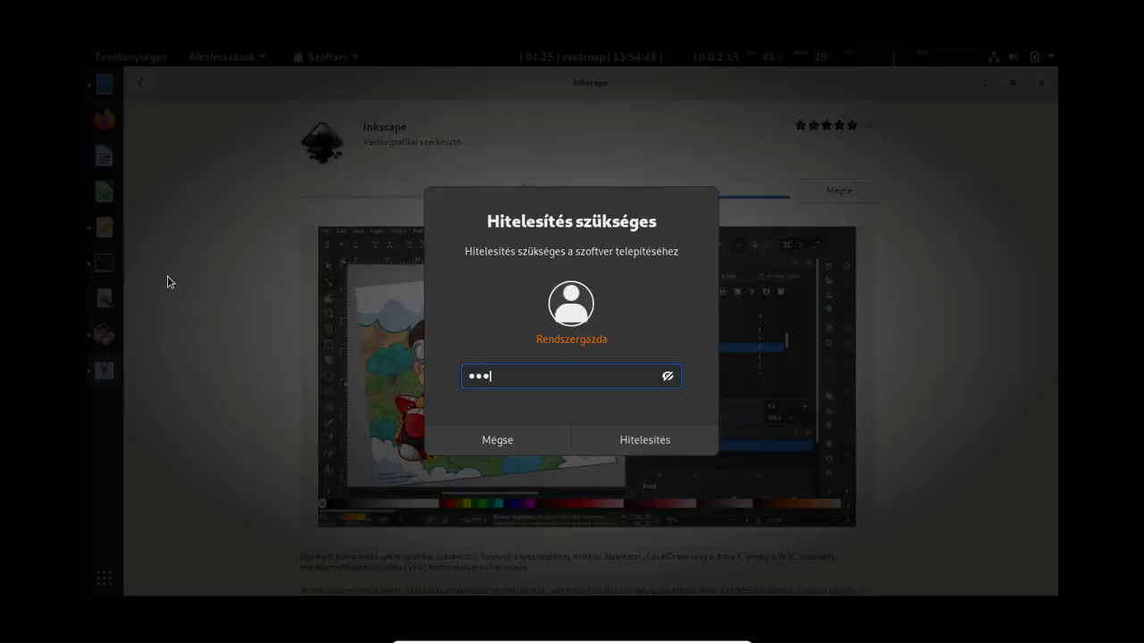
pyautogui.press('Return')
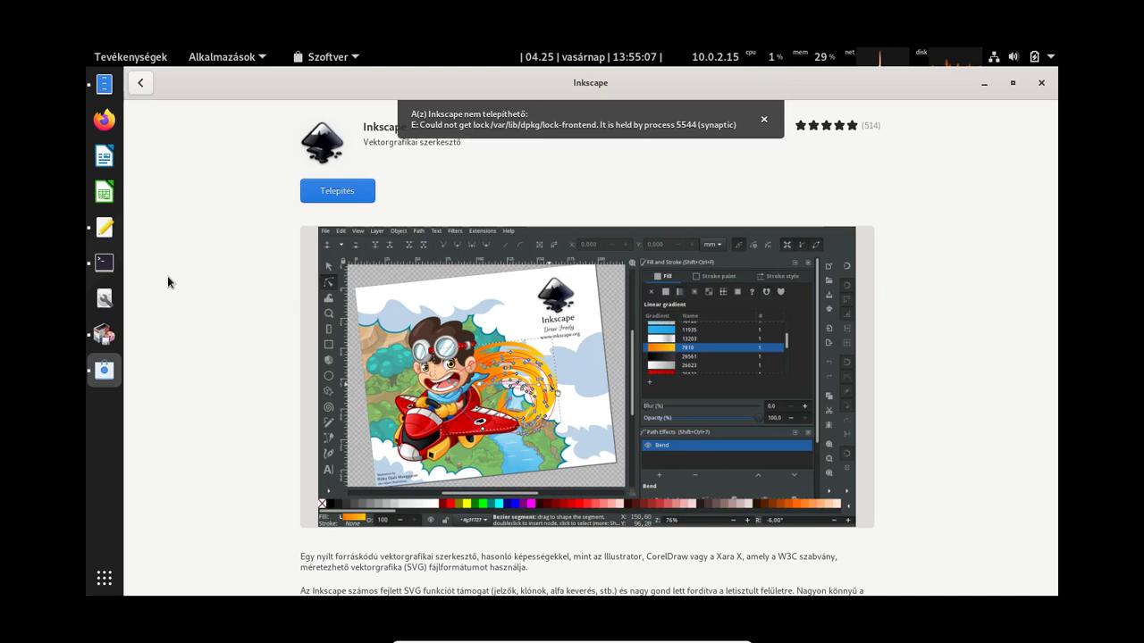
pyautogui.click(764, 119)
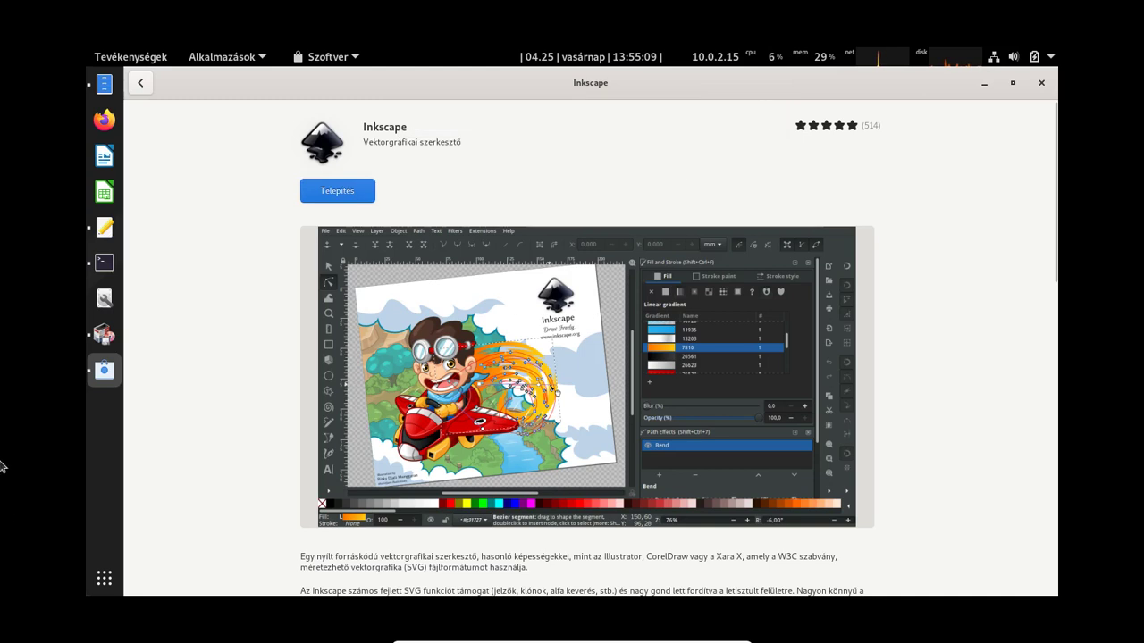
# Close the Synaptic package manager and start the Inkscape installation again from its store page.
pyautogui.click(105, 335)
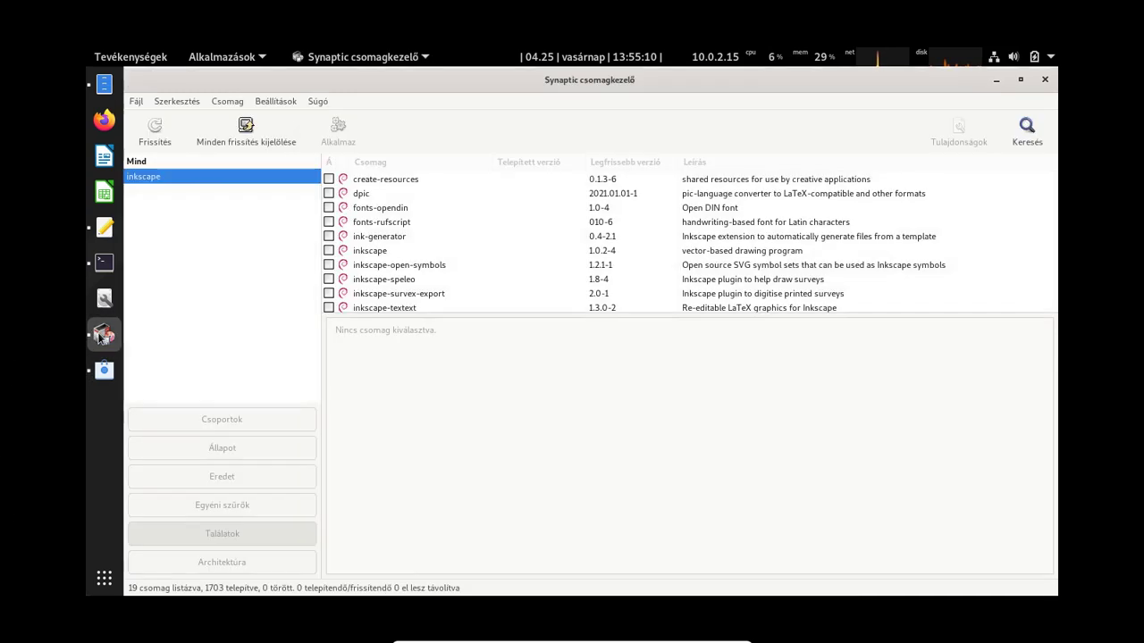
pyautogui.click(1044, 80)
pyautogui.click(323, 195)
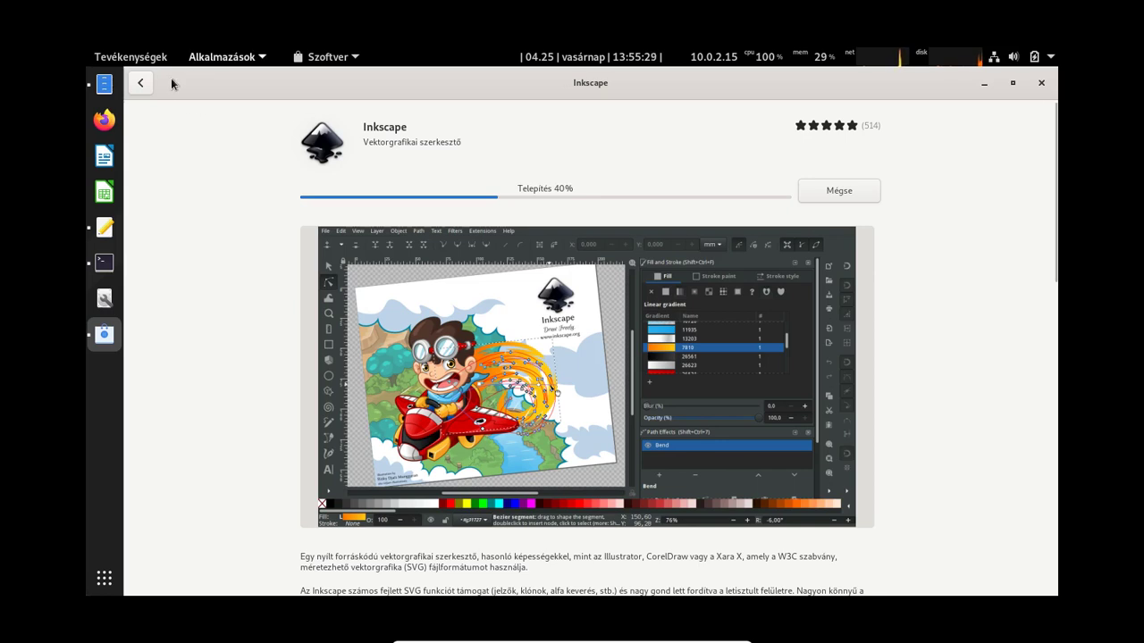
# Search the software catalogue for "krita", and view the list of installed applications.
pyautogui.click(142, 83)
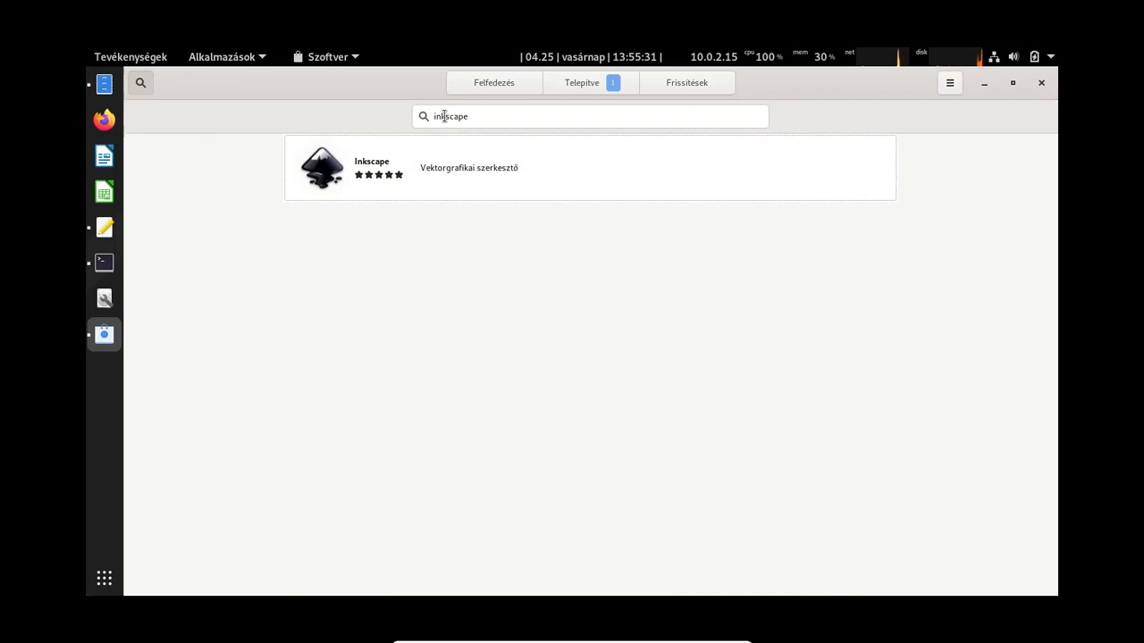
pyautogui.moveTo(486, 116); pyautogui.dragTo(216, 113)
pyautogui.write('krita')
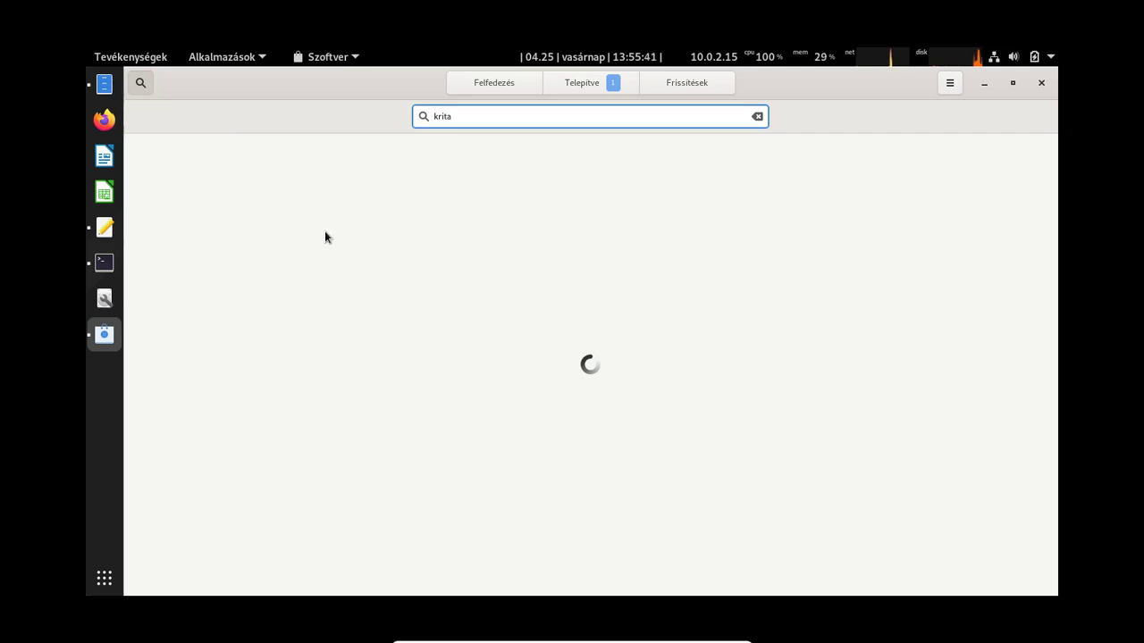
pyautogui.click(567, 91)
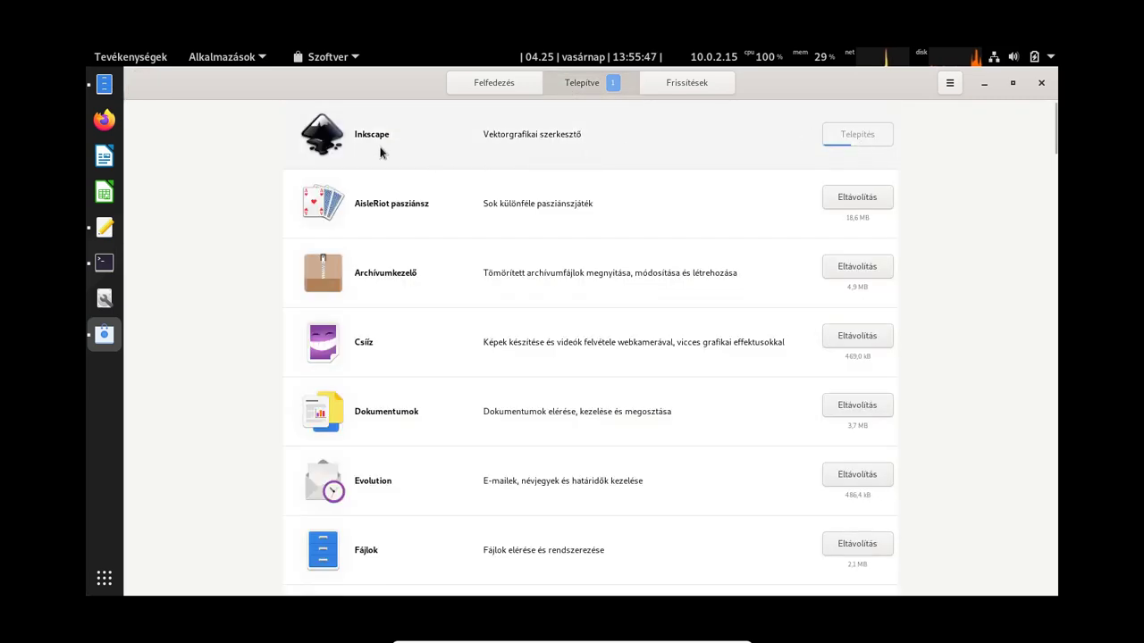
# Repeat the "krita" search from the store's home page and return to the installed applications to check Inkscape's installation.
pyautogui.click(494, 87)
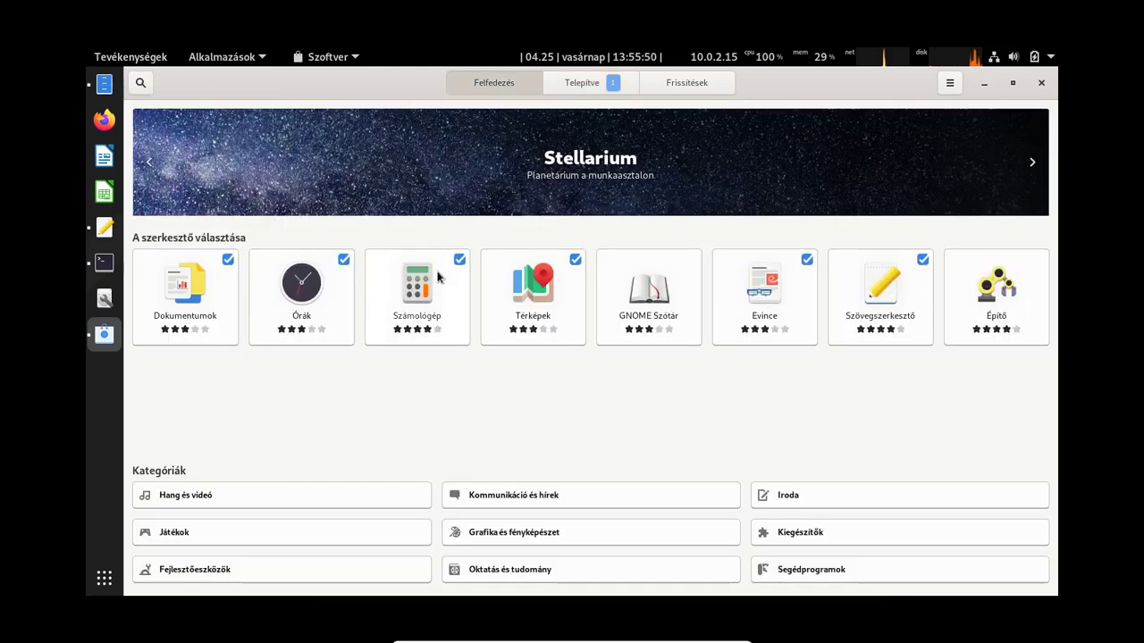
pyautogui.click(148, 83)
pyautogui.write('krita')
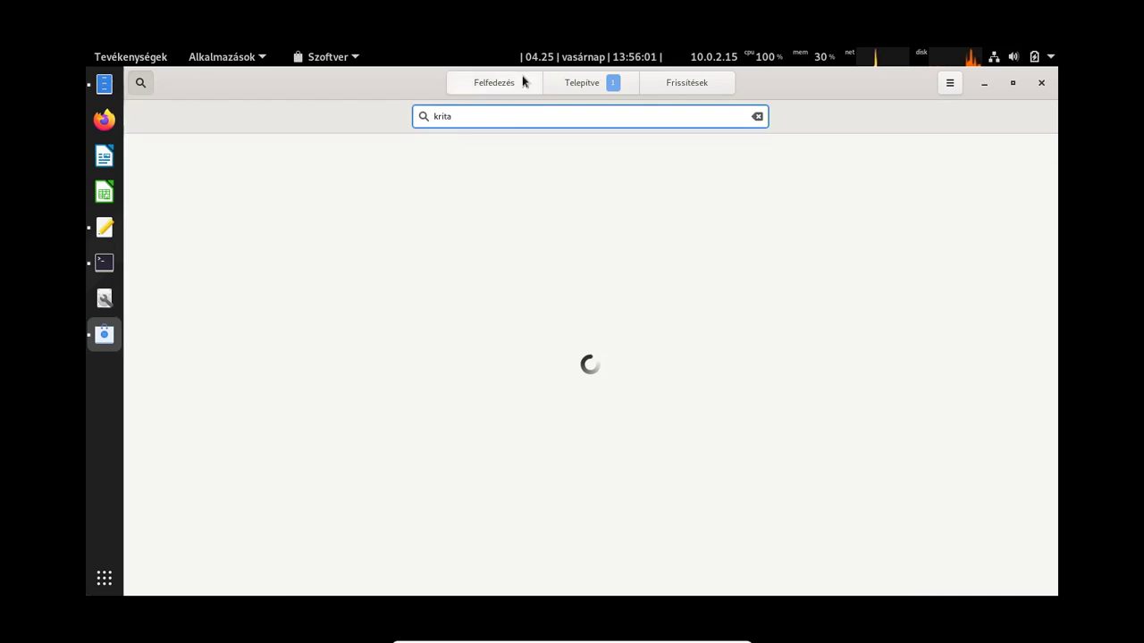
pyautogui.click(546, 84)
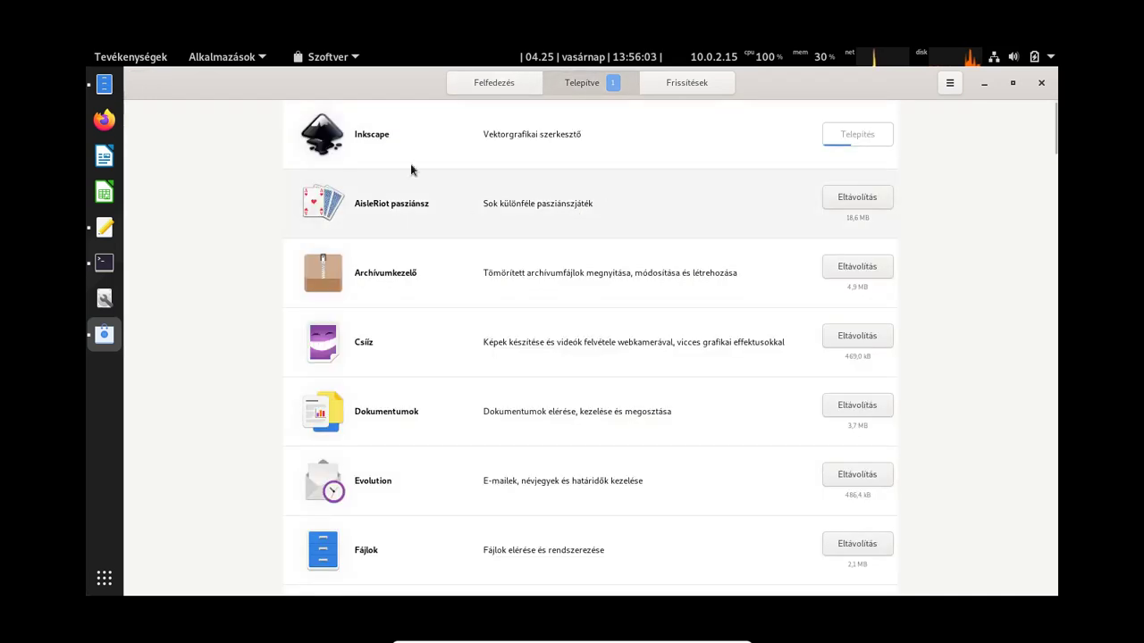
# View the software repository settings in Software & Updates and close them without making changes.
pyautogui.click(952, 87)
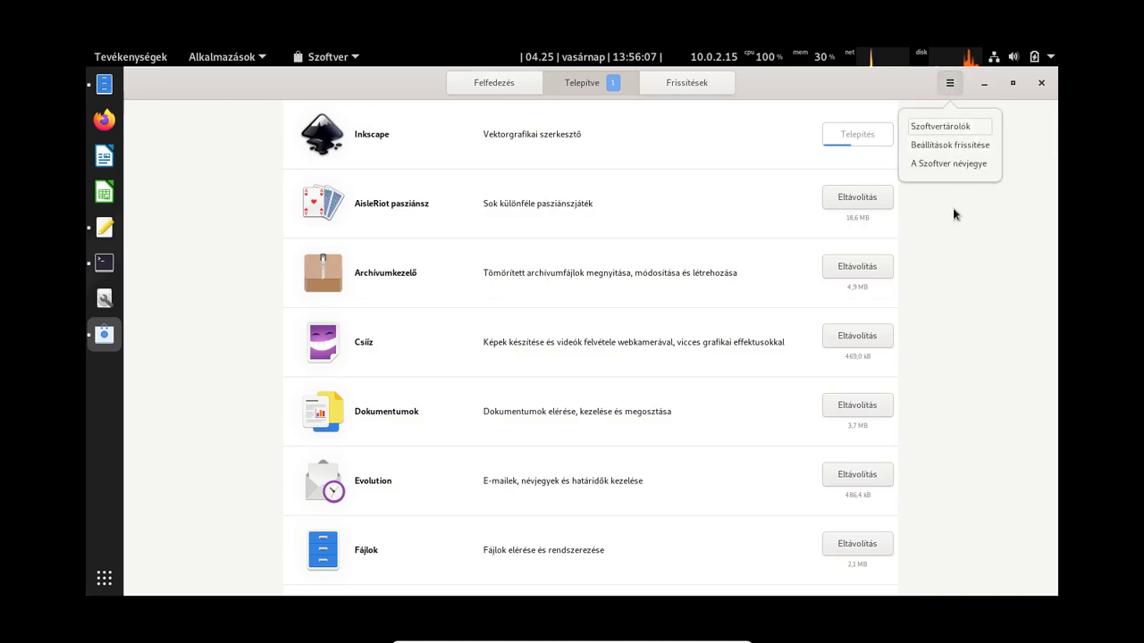
pyautogui.click(947, 131)
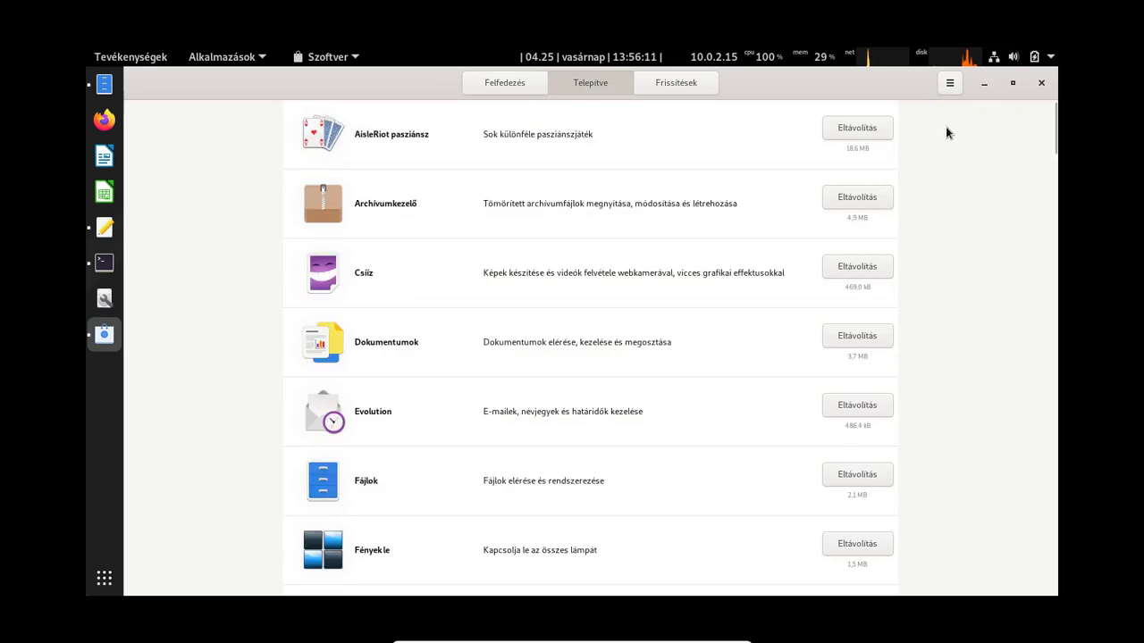
pyautogui.click(950, 83)
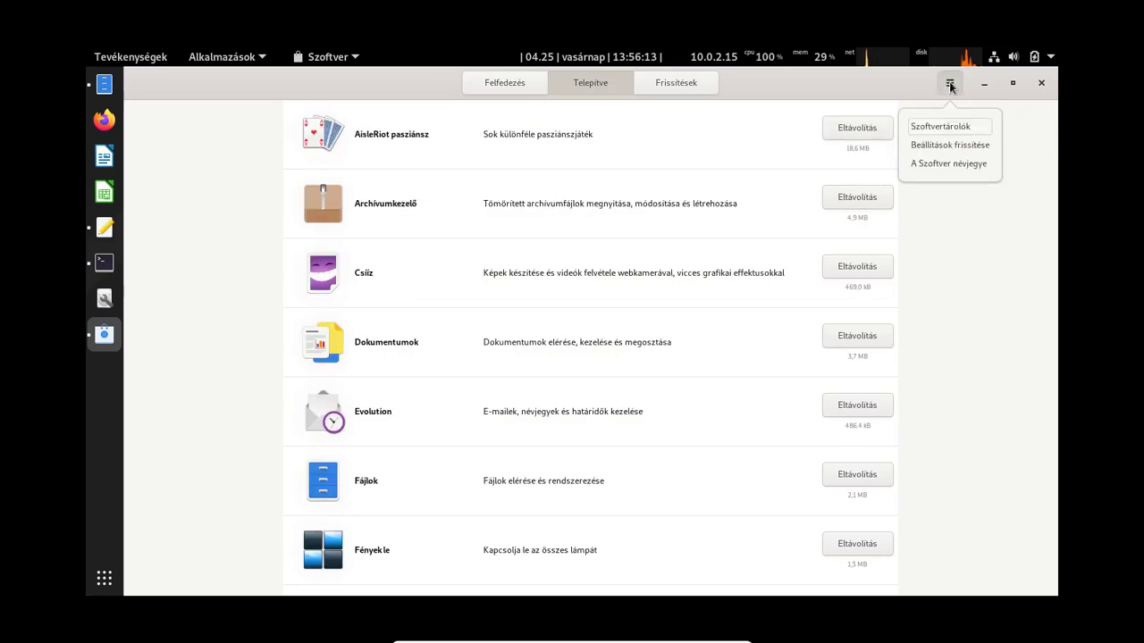
pyautogui.click(950, 122)
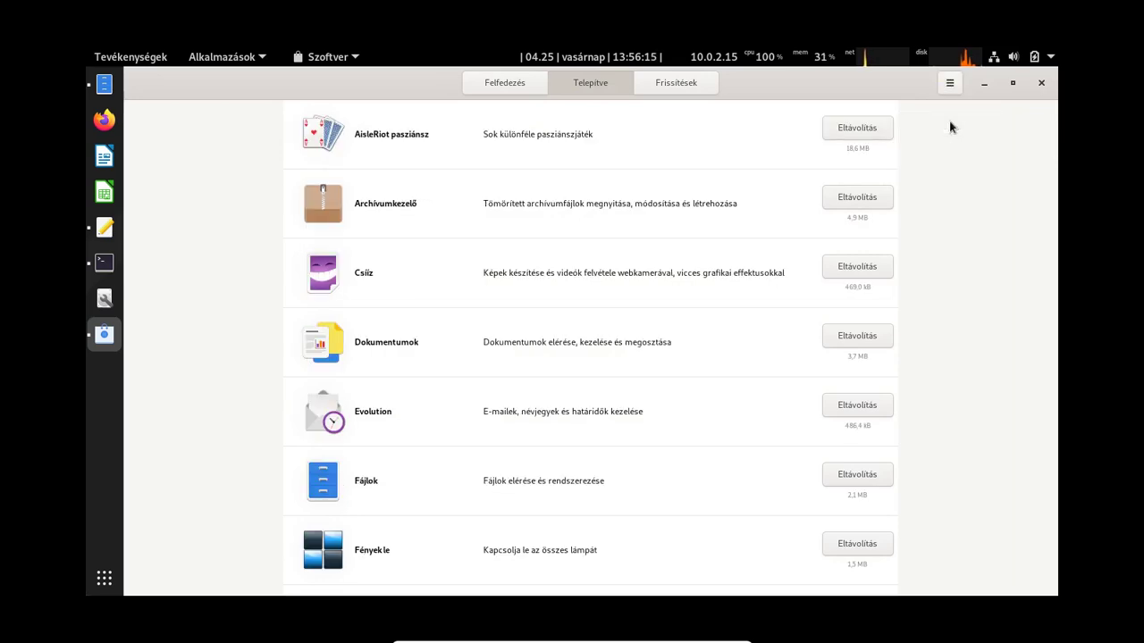
pyautogui.scroll(-4, 502, 260)
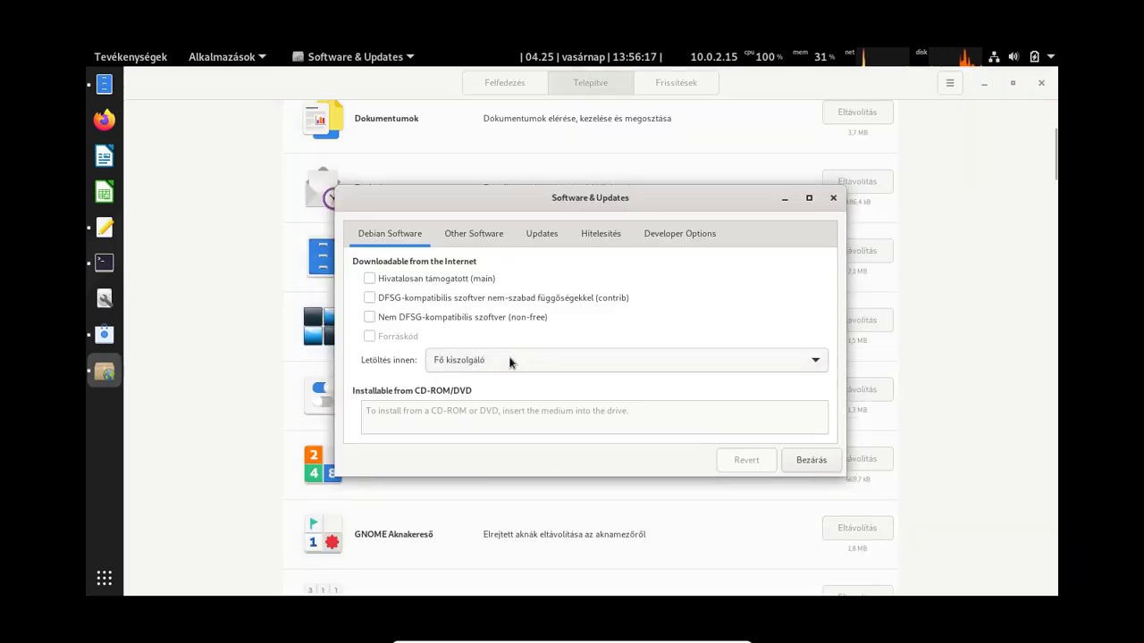
pyautogui.click(833, 197)
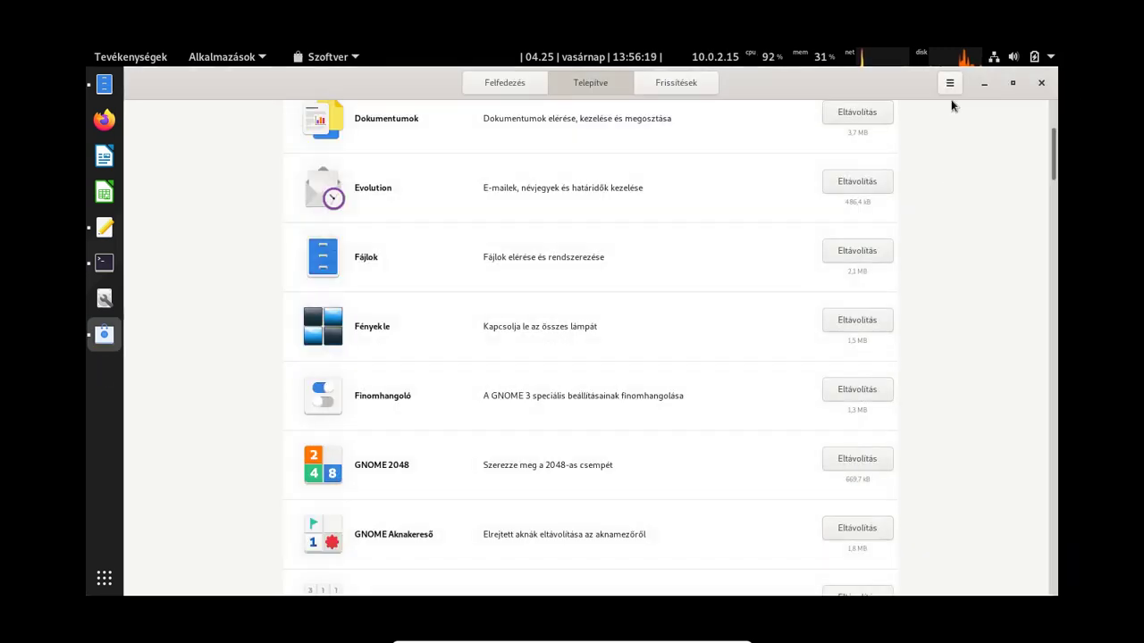
# Add Inkscape to the favorites and place its dock icon directly below LibreOffice Calc.
pyautogui.scroll(-10, 427, 287)
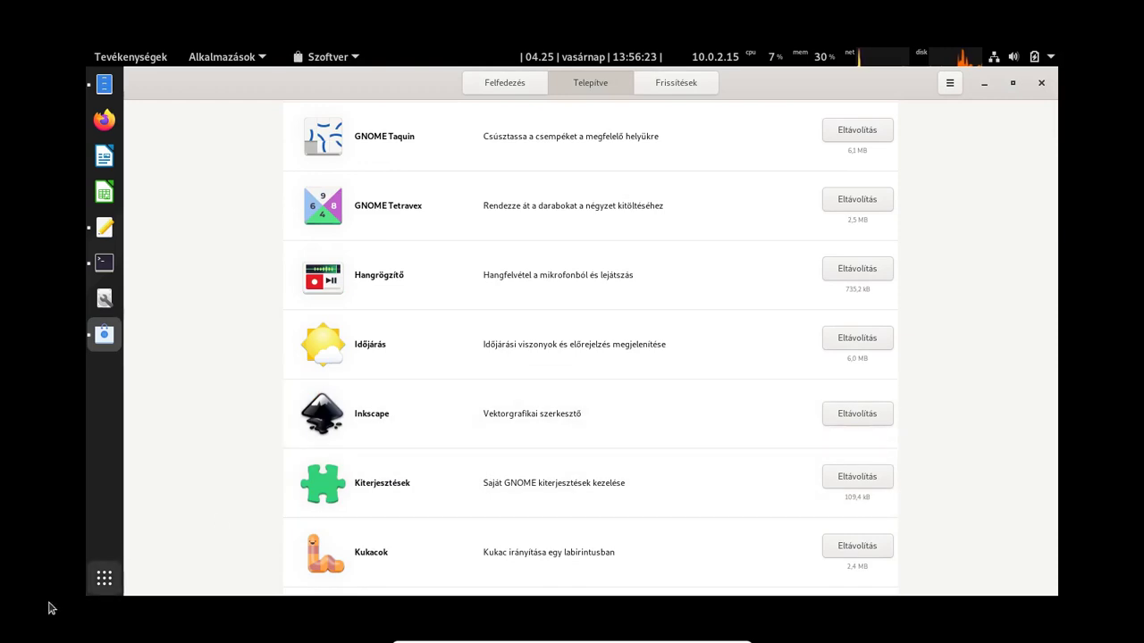
pyautogui.click(104, 578)
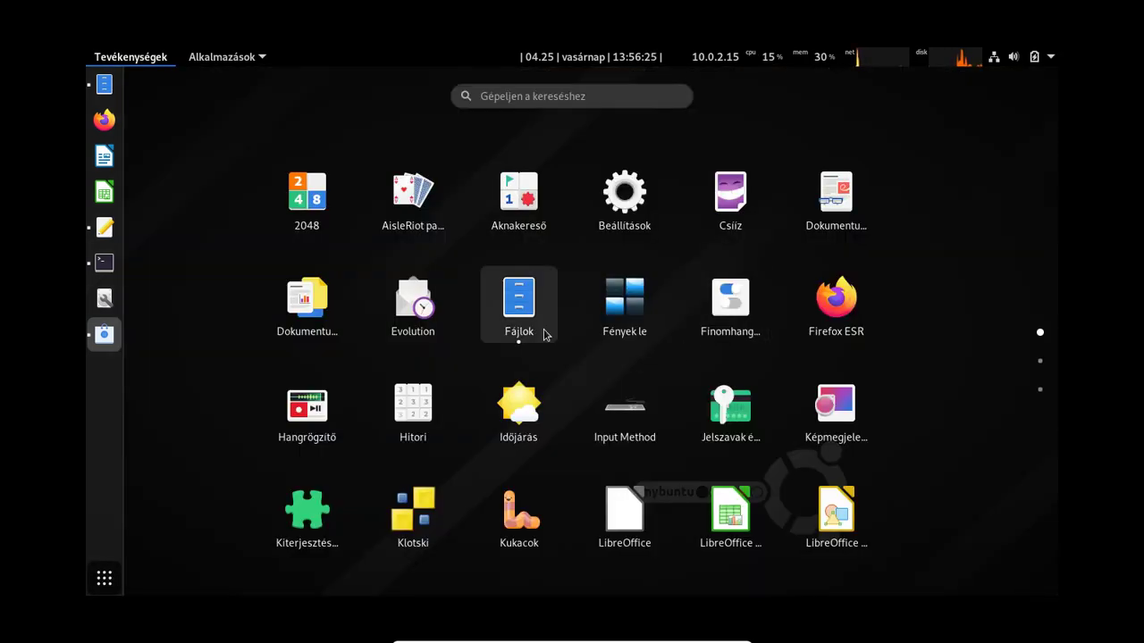
pyautogui.scroll(-2, 542, 332)
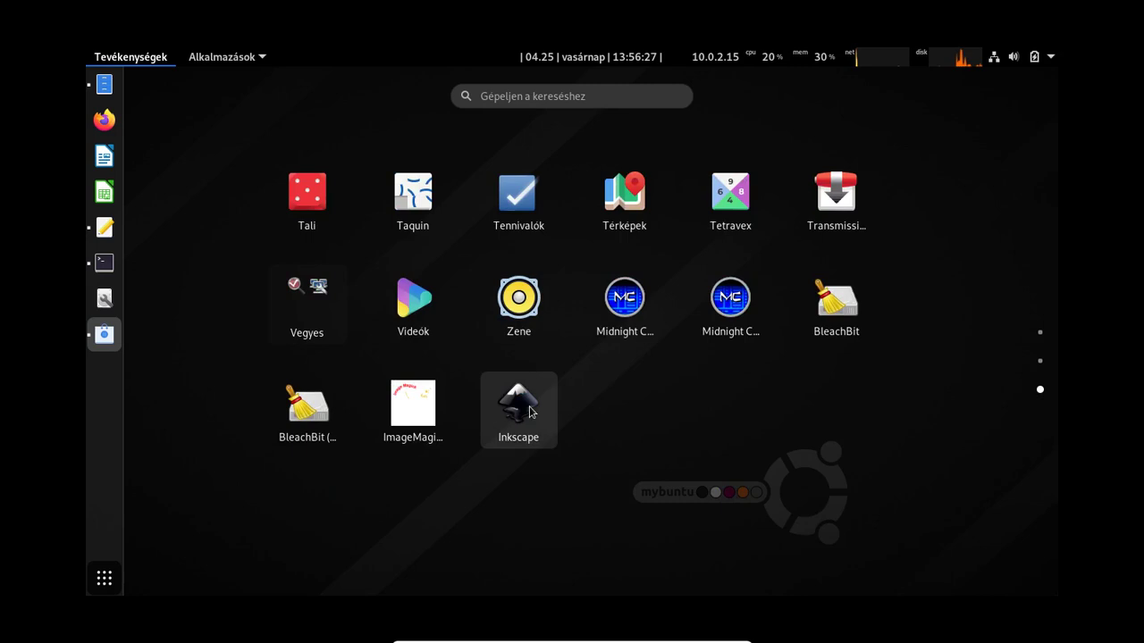
pyautogui.rightClick(529, 410)
pyautogui.click(597, 407)
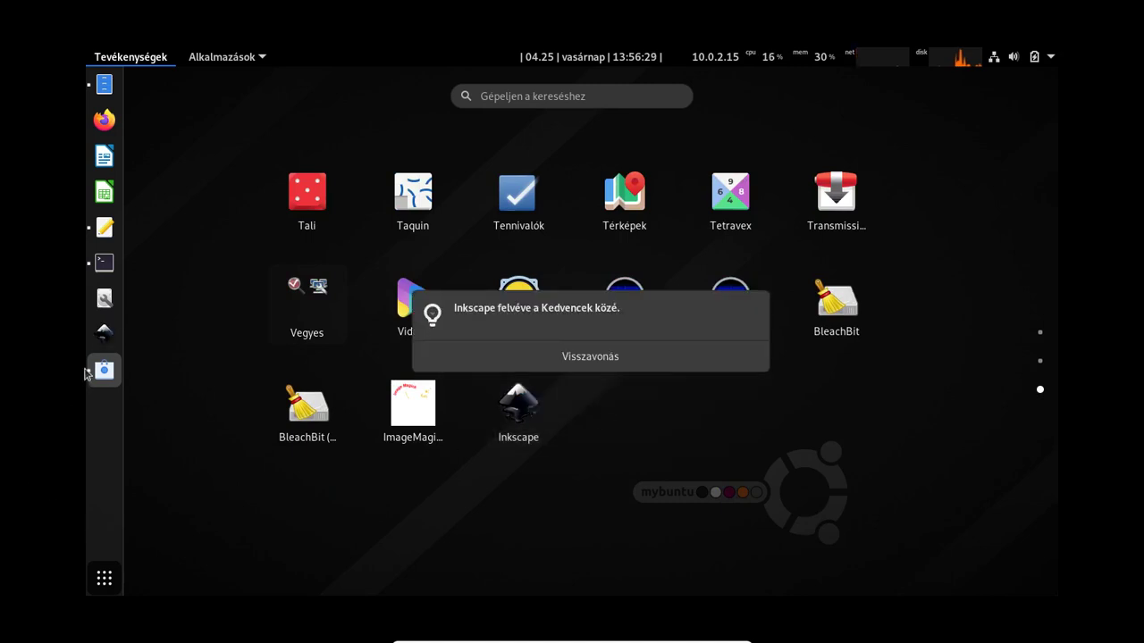
pyautogui.moveTo(103, 333); pyautogui.dragTo(105, 229)
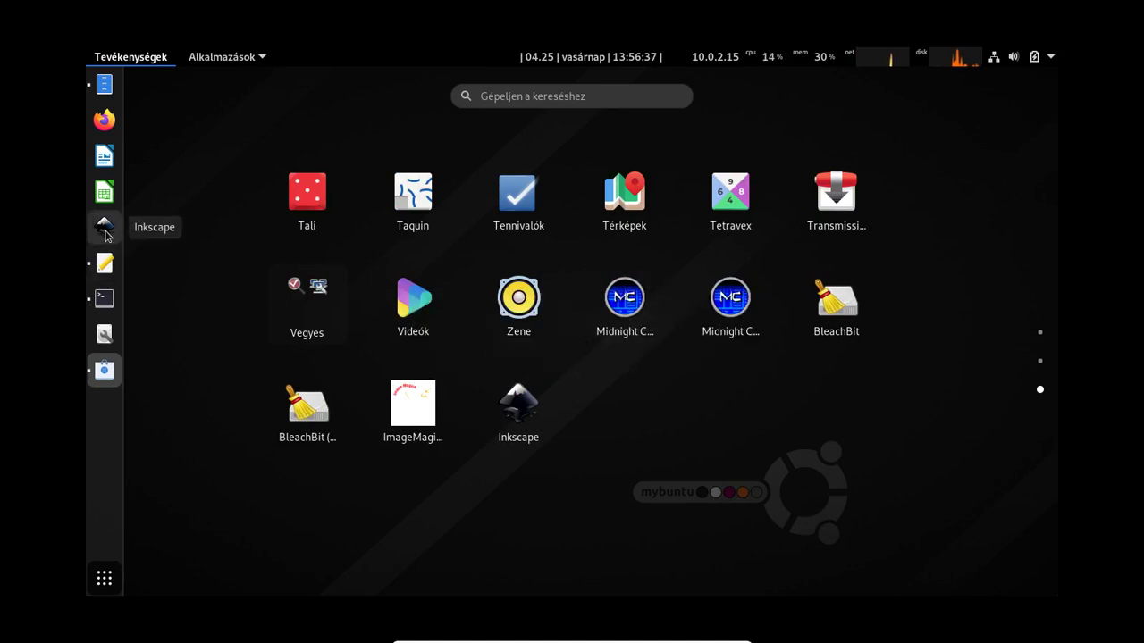
# Launch Inkscape from the dock and minimize the software store window.
pyautogui.click(104, 228)
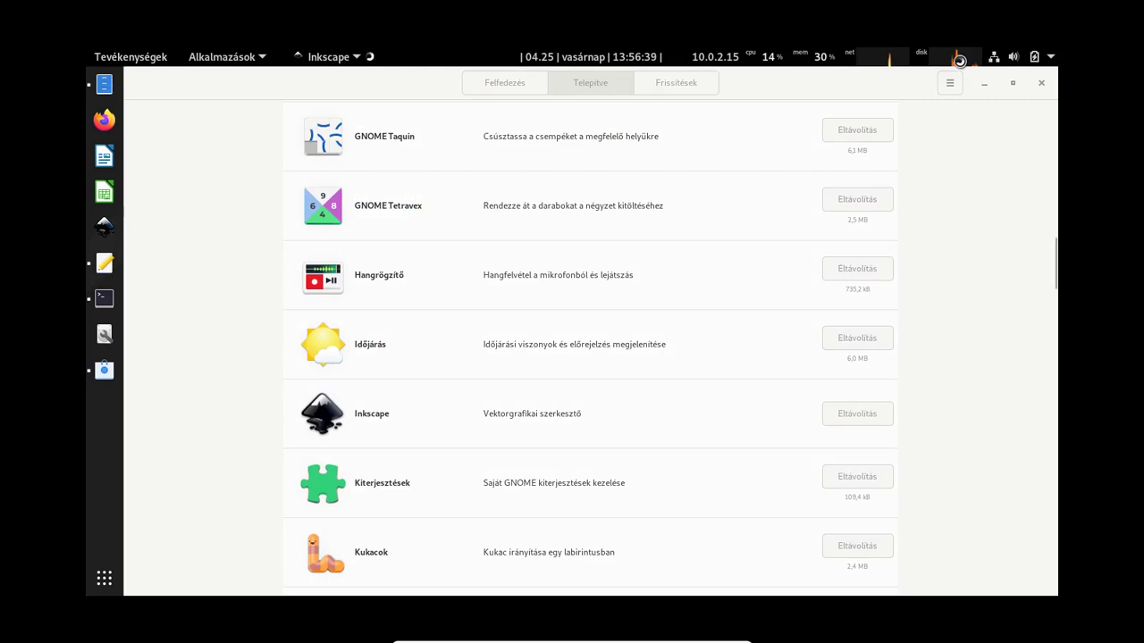
pyautogui.click(984, 84)
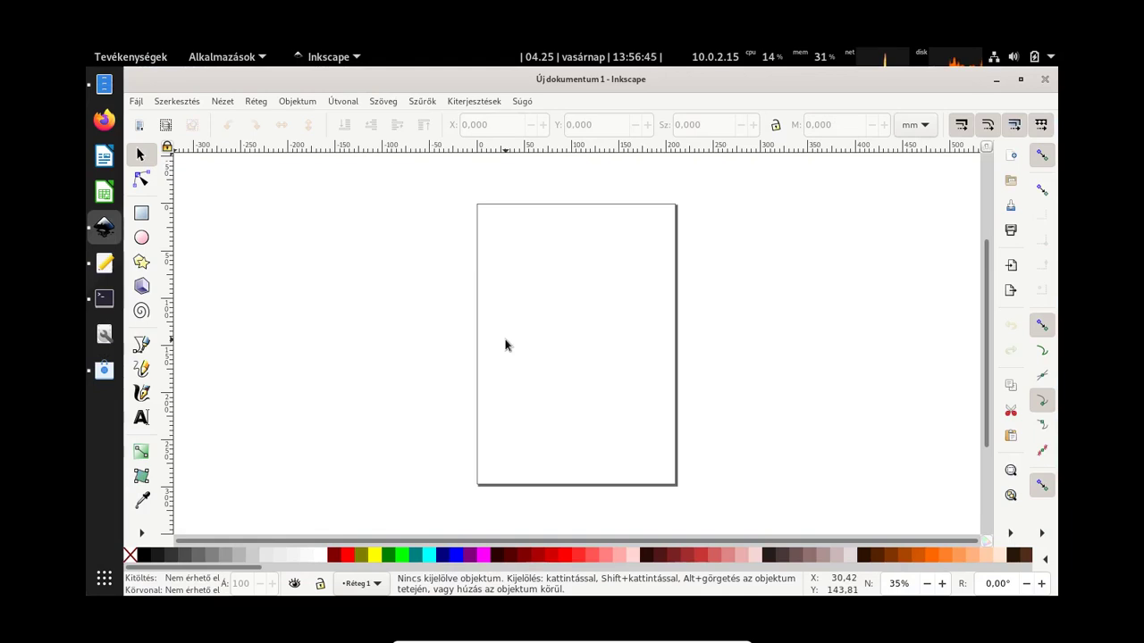
# In Inkscape's interface theme preferences, enable the dark theme and symbolic icons, with default icon colors turned off.
pyautogui.click(176, 102)
pyautogui.click(181, 554)
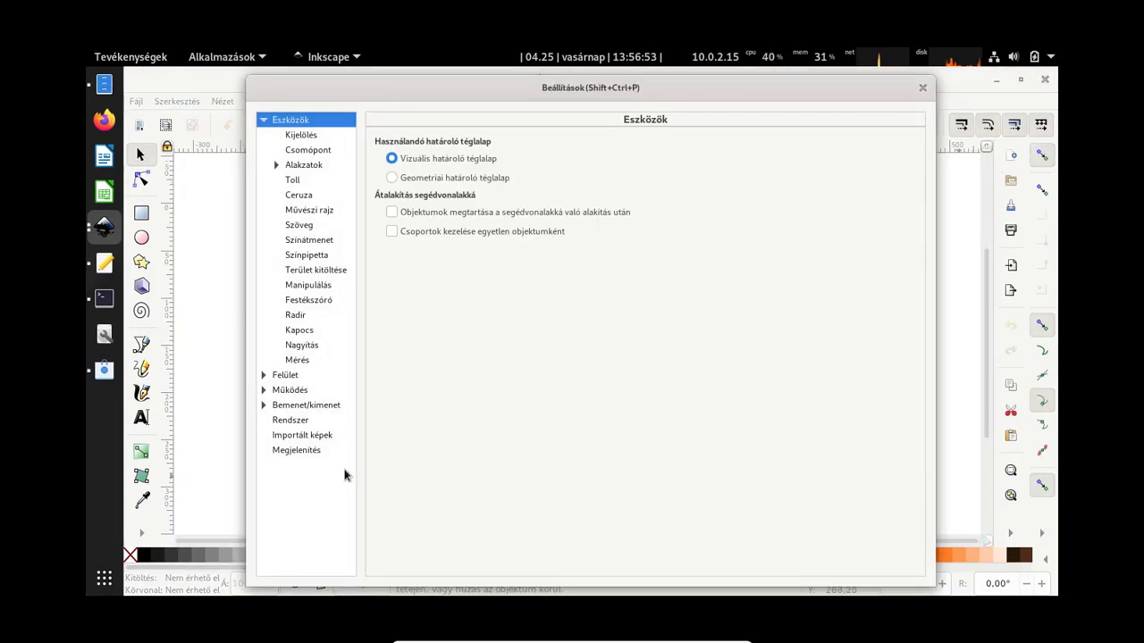
pyautogui.click(263, 375)
pyautogui.click(282, 376)
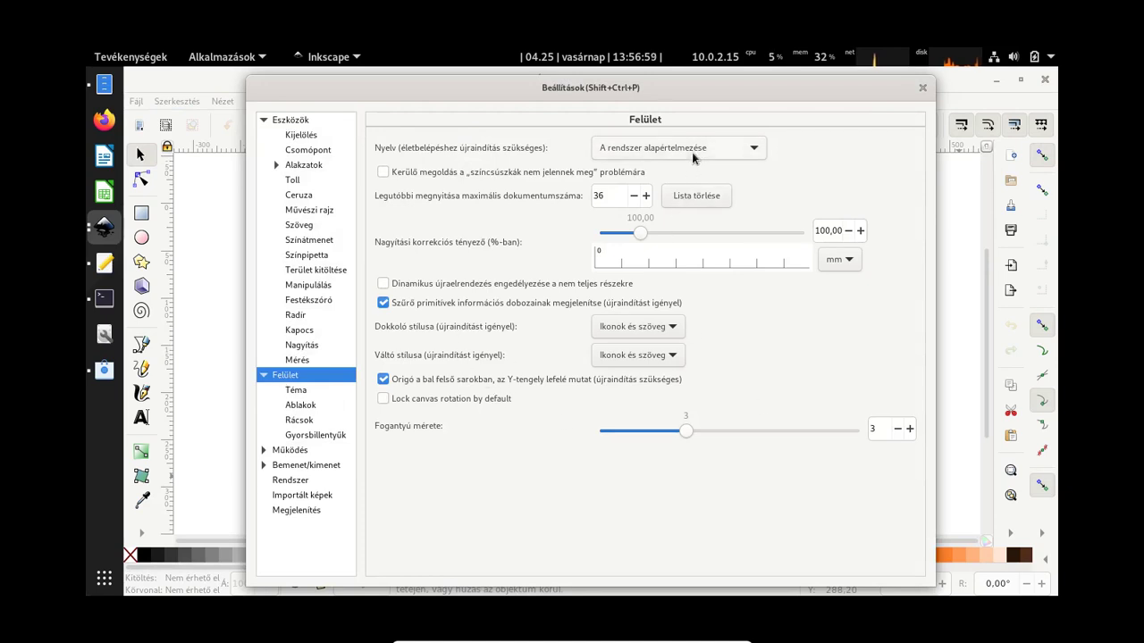
pyautogui.click(298, 391)
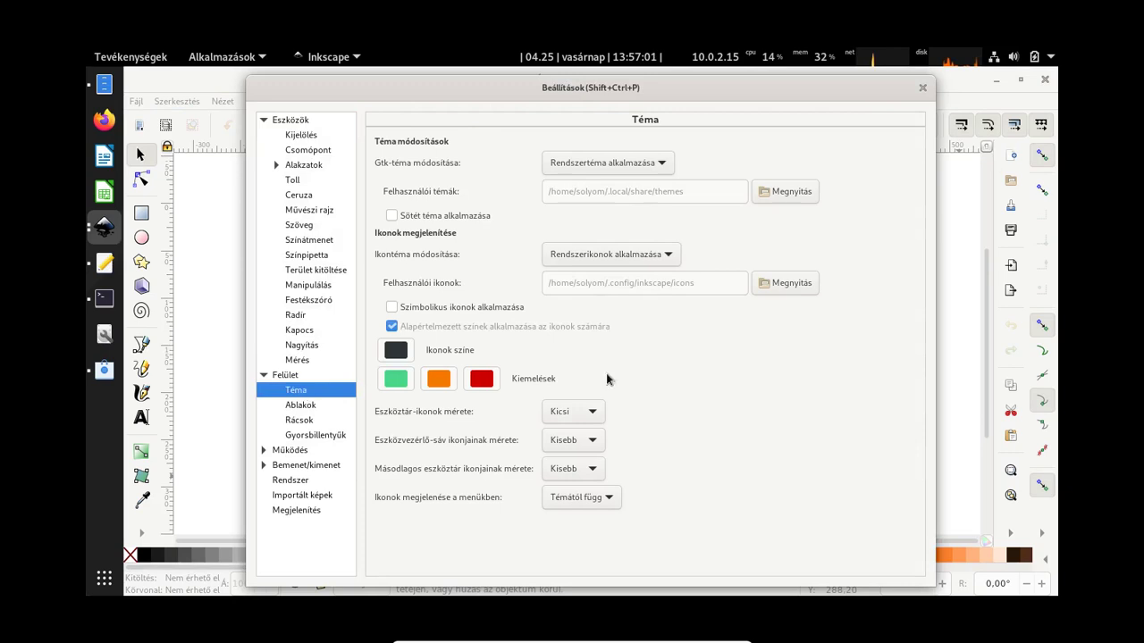
pyautogui.click(431, 220)
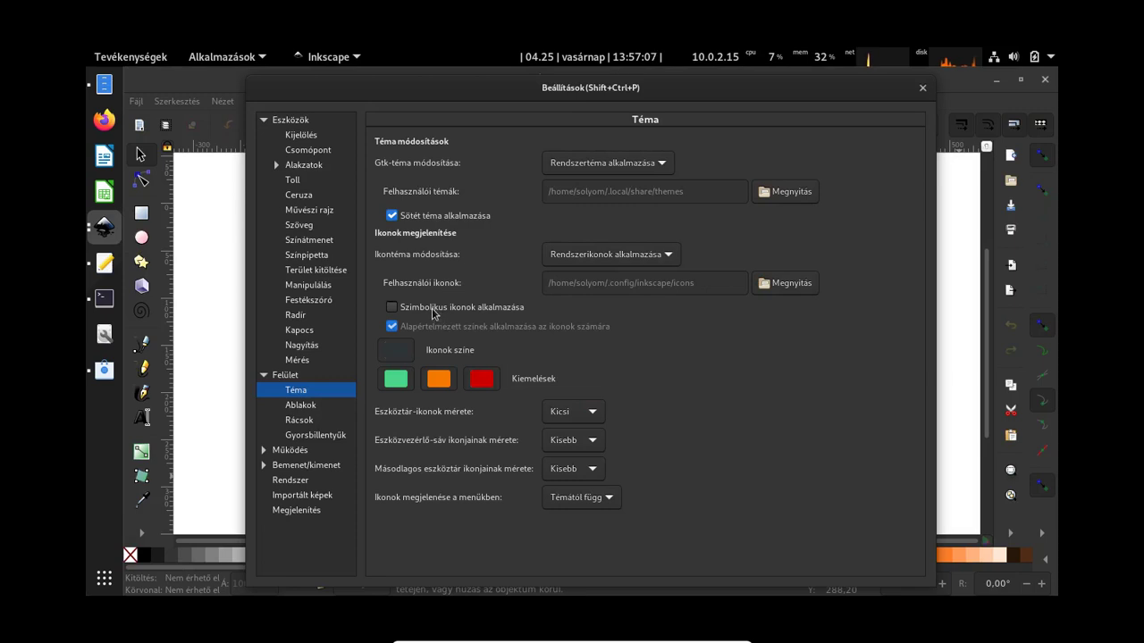
pyautogui.click(434, 312)
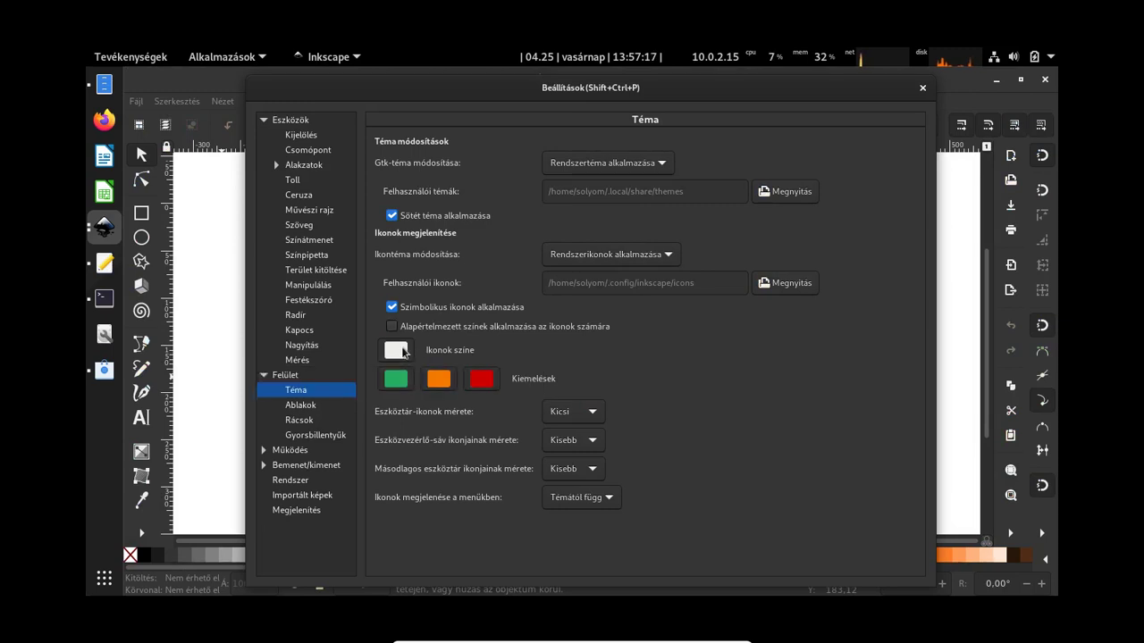
# Set the icon color to a gray with red, green and blue all at 160, and close the color picker.
pyautogui.click(404, 351)
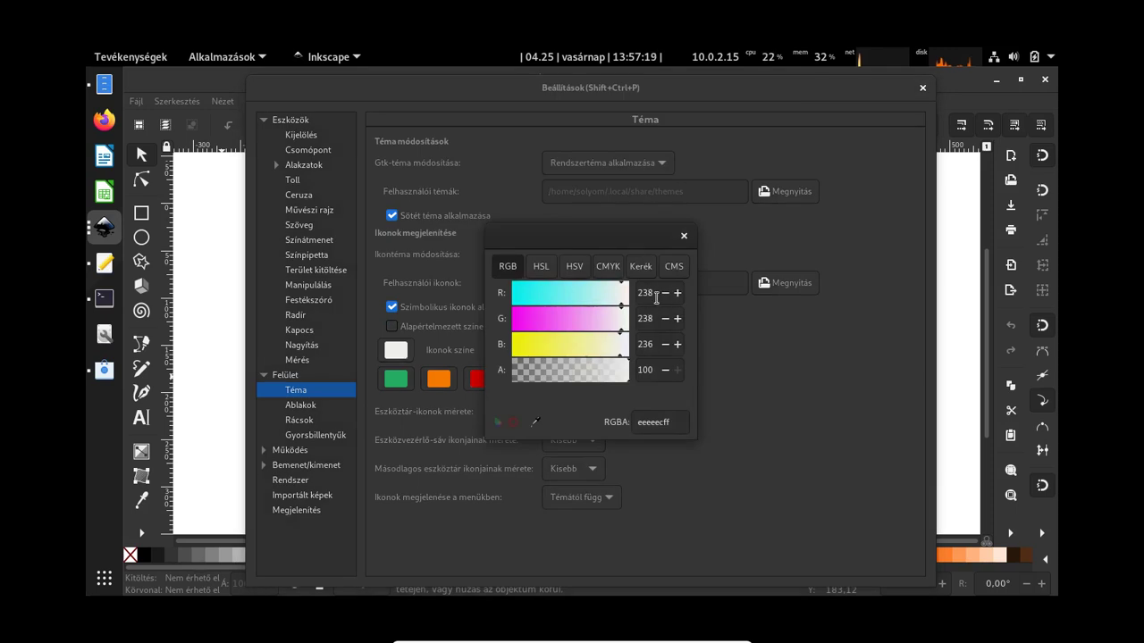
pyautogui.moveTo(657, 298); pyautogui.dragTo(559, 291)
pyautogui.write('56016')
pyautogui.write('0160')
pyautogui.press('Tab')
pyautogui.hotkey('shift', 'Tab')
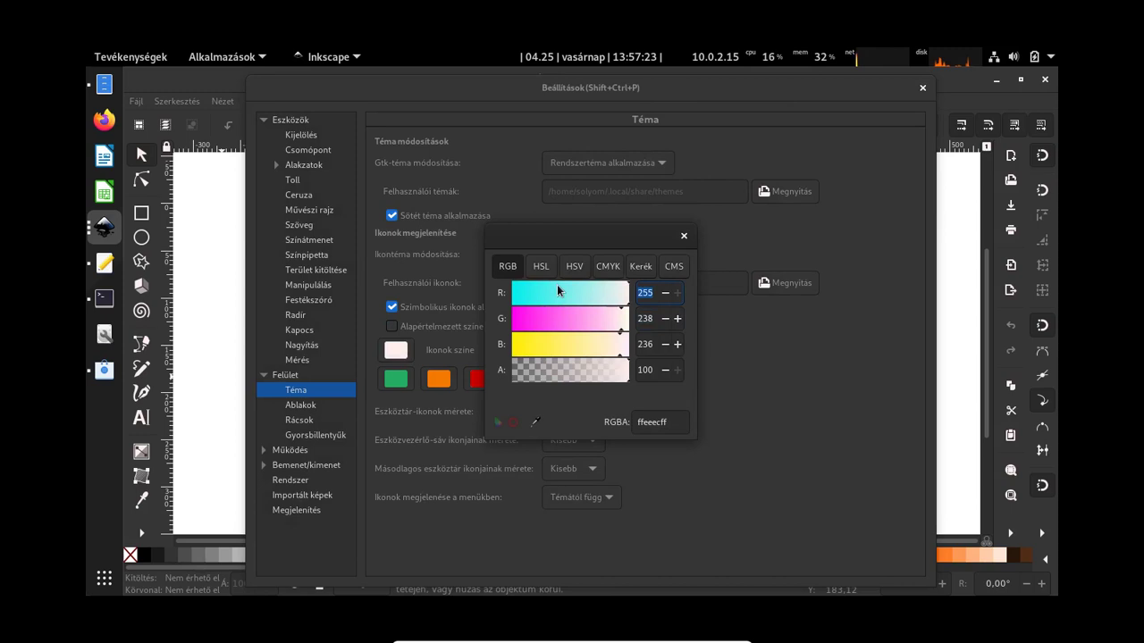
pyautogui.write('160')
pyautogui.press('Tab')
pyautogui.write('160')
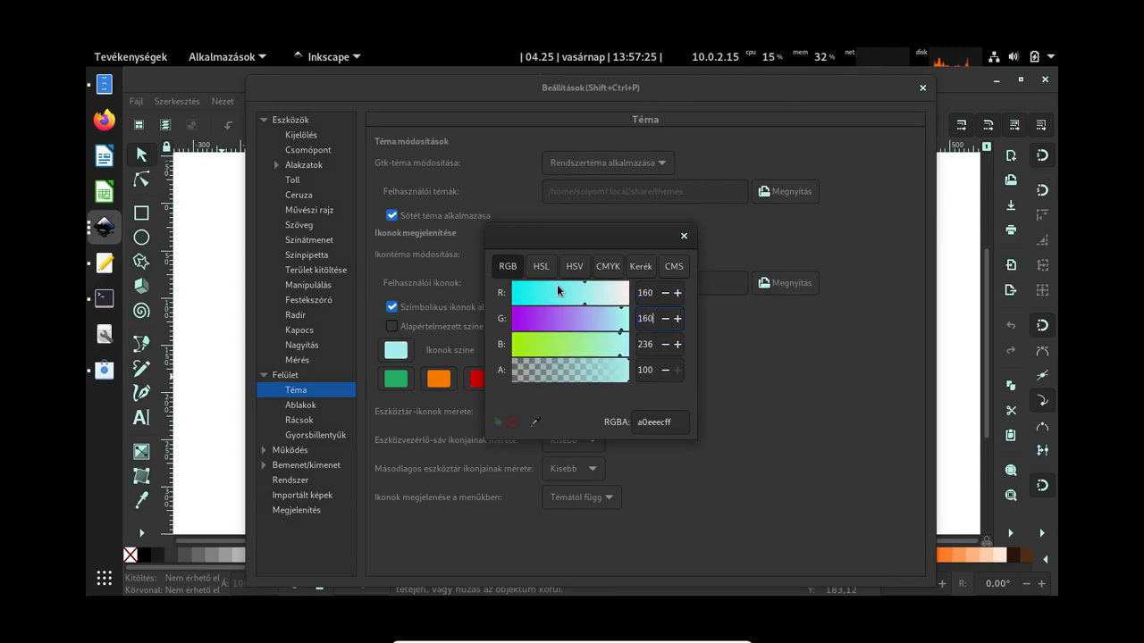
pyautogui.press('Tab')
pyautogui.write('160')
pyautogui.press('Tab')
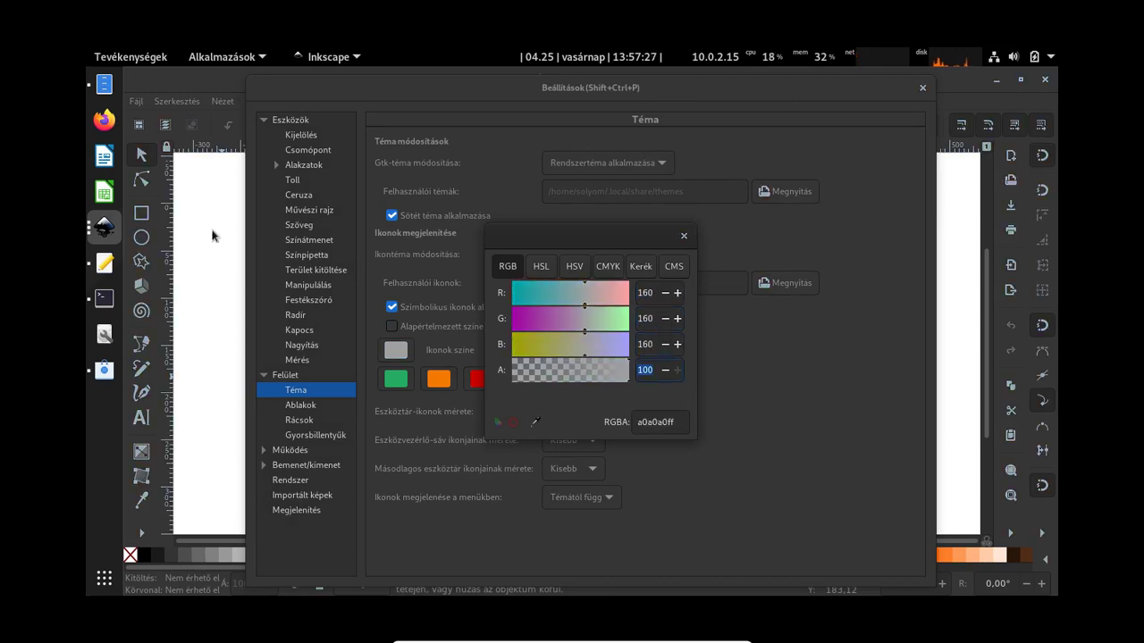
pyautogui.click(684, 236)
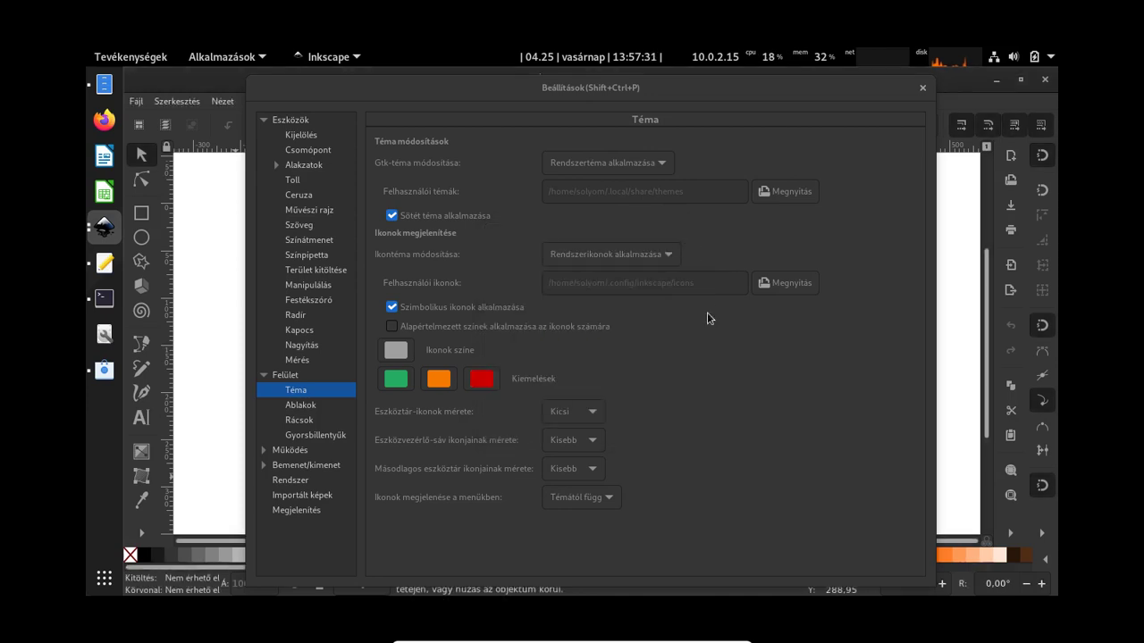
# Set the toolbox icon size to smaller (Kisebb) and close the preferences.
pyautogui.click(577, 412)
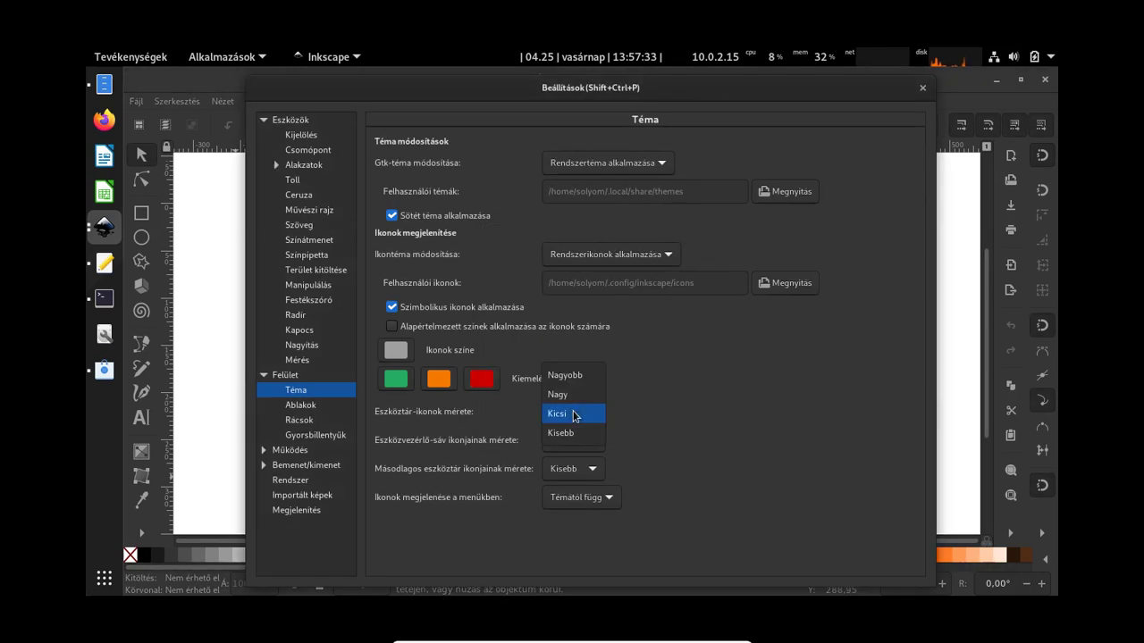
pyautogui.click(579, 432)
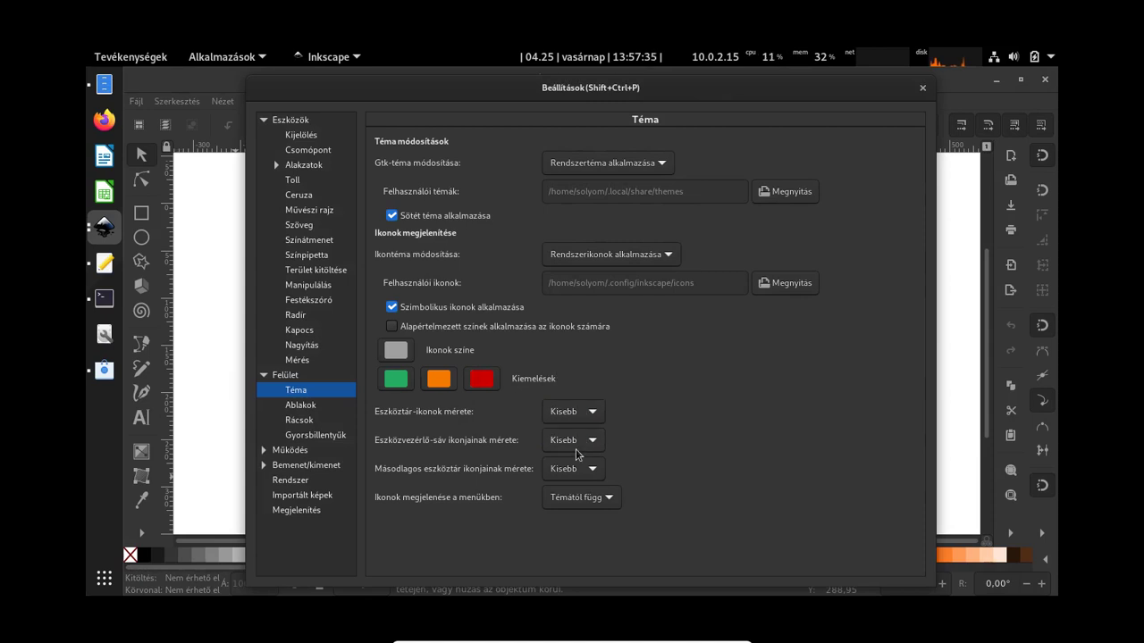
pyautogui.click(923, 88)
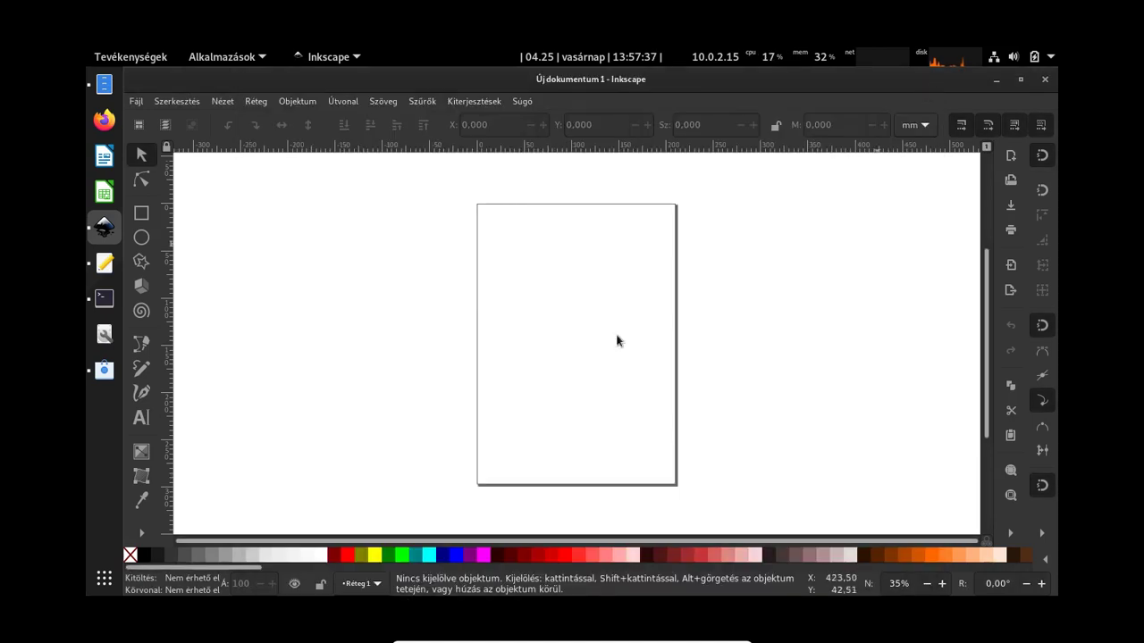
# Switch the interface layout to the default view (Alapértelmezés) and restart Inkscape.
pyautogui.click(222, 102)
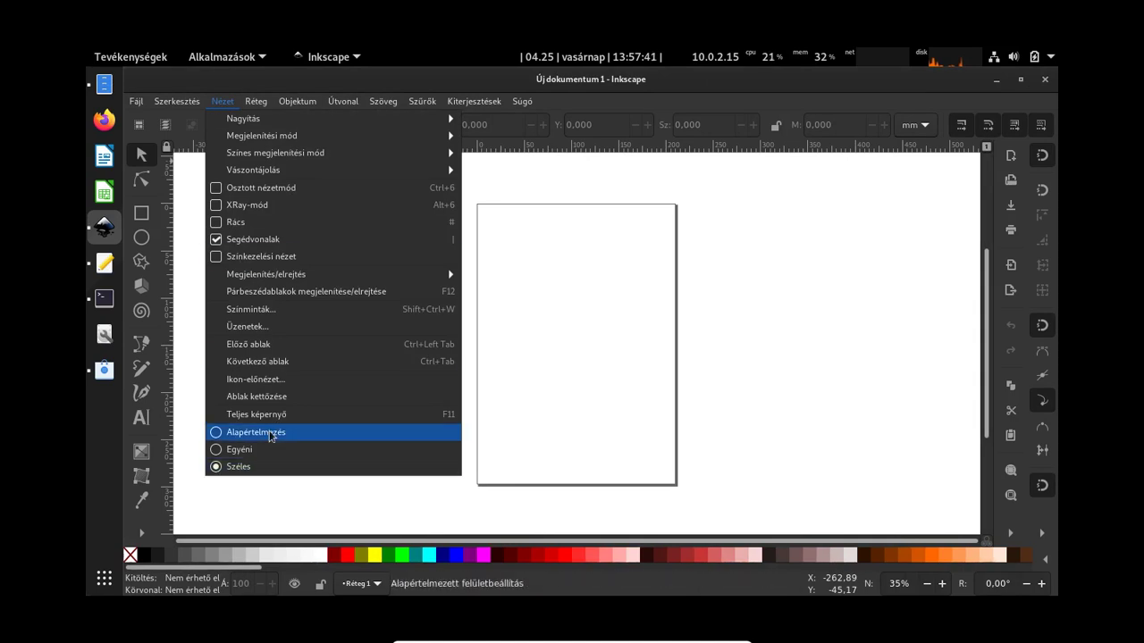
pyautogui.click(269, 434)
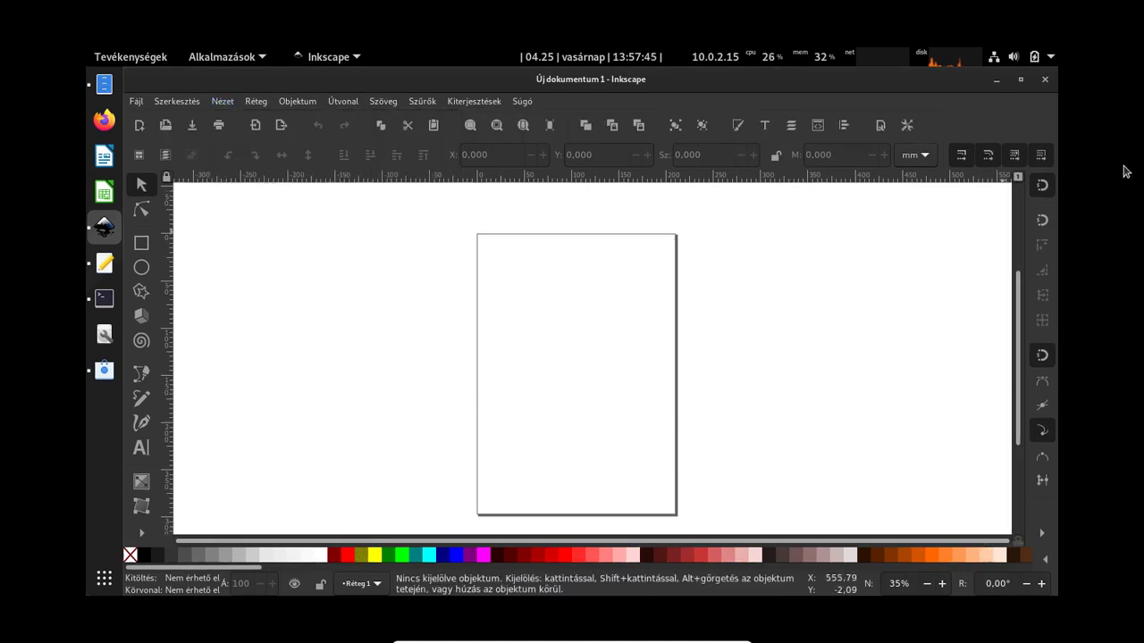
pyautogui.click(1044, 79)
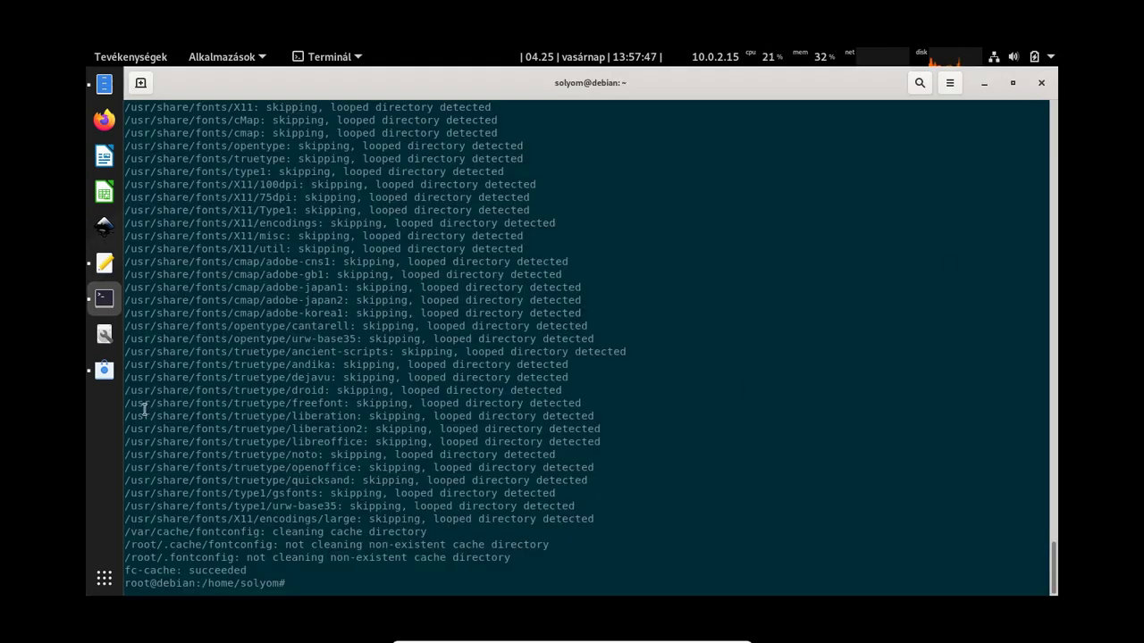
pyautogui.click(105, 227)
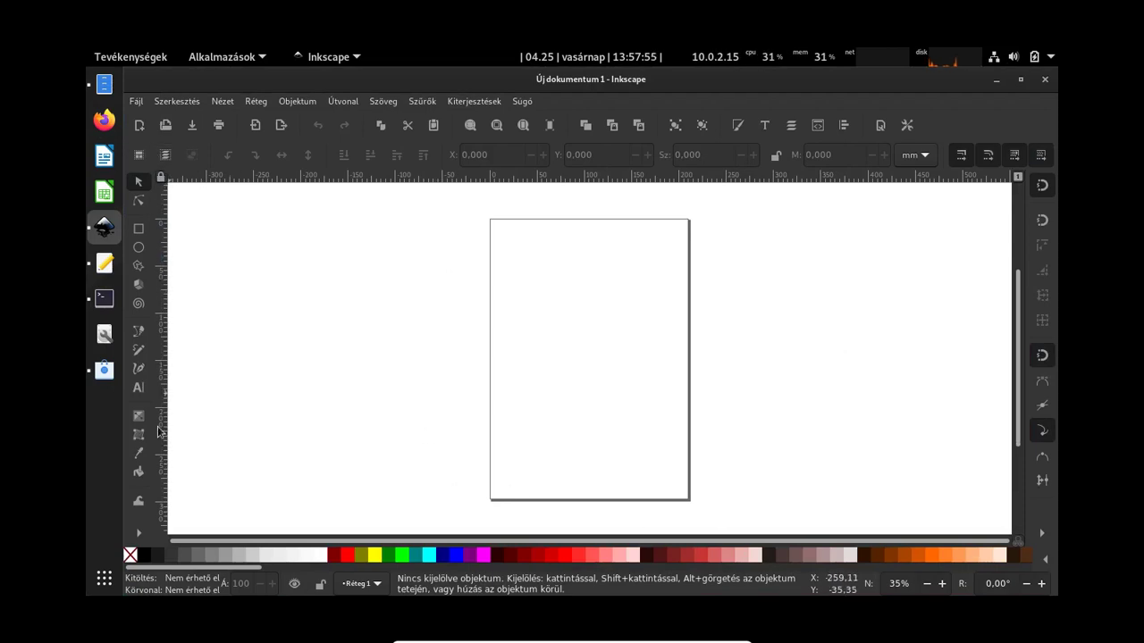
pyautogui.click(139, 534)
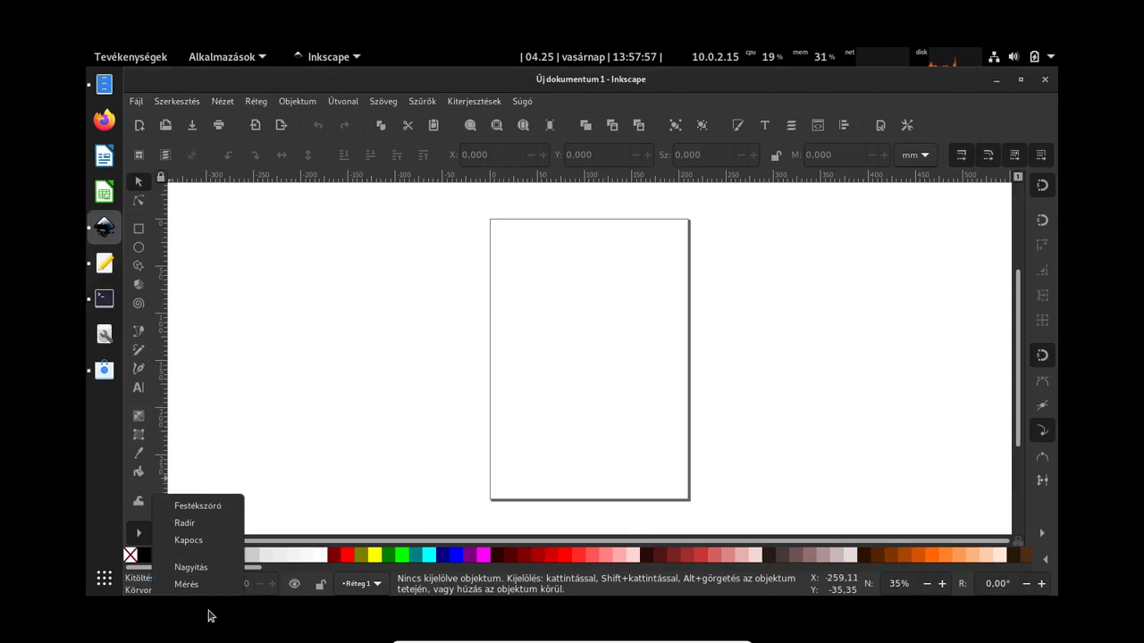
pyautogui.click(290, 366)
pyautogui.click(1045, 350)
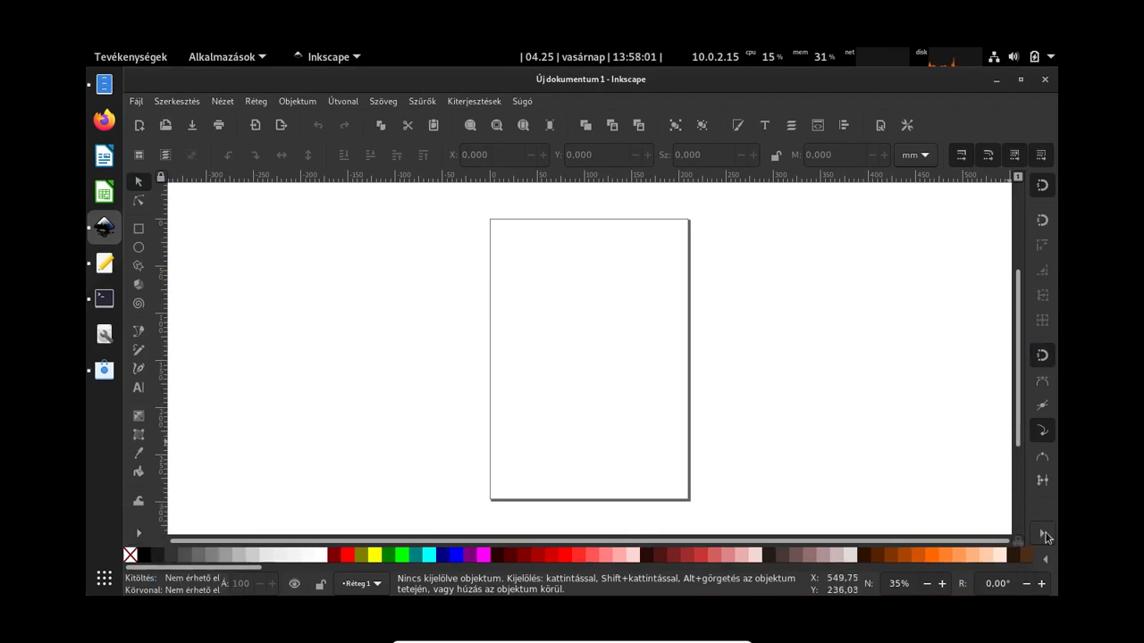
pyautogui.click(1046, 536)
pyautogui.click(856, 374)
# In the document properties, set both the custom page size unit and the display unit to px.
pyautogui.click(880, 125)
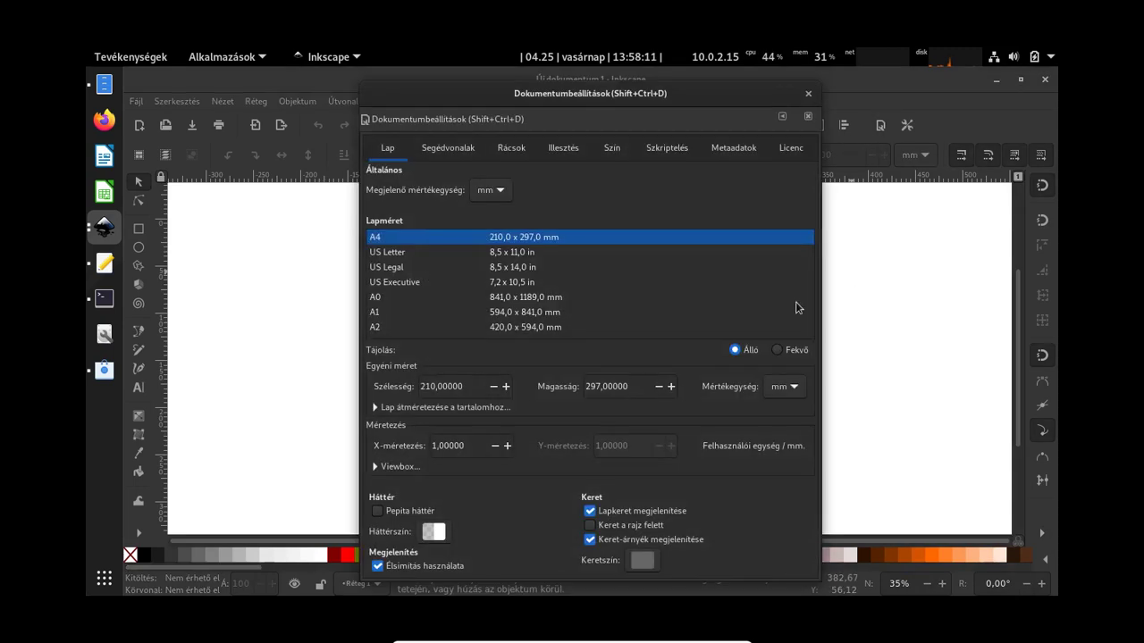
pyautogui.click(780, 388)
pyautogui.click(777, 409)
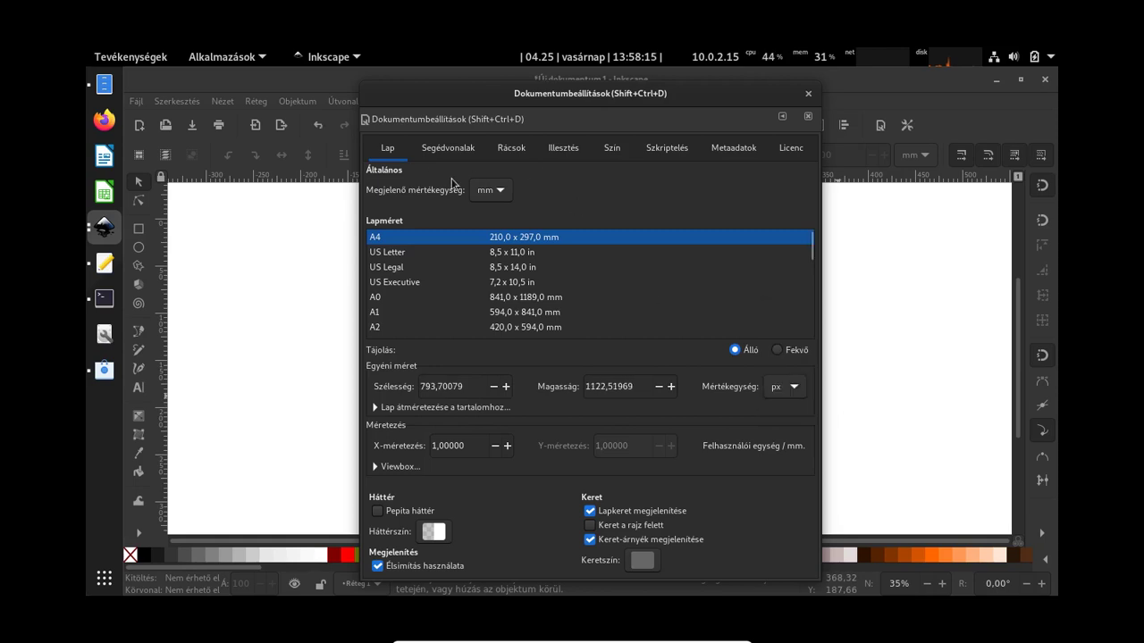
pyautogui.click(490, 192)
pyautogui.click(490, 214)
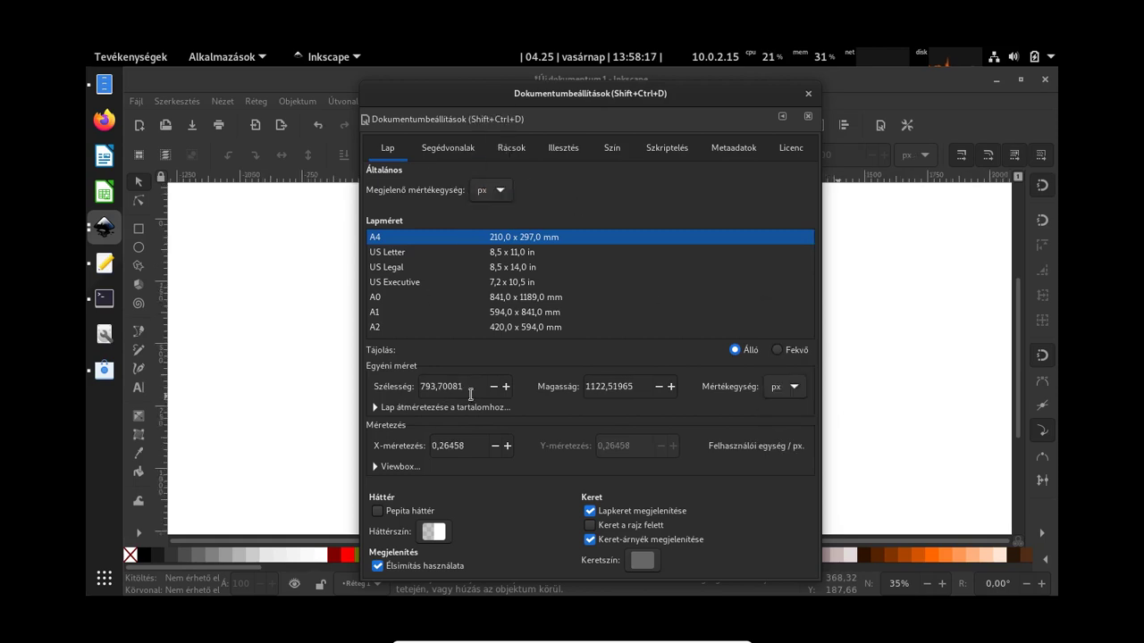
# Set the custom page size to 500 px wide and 500 px high.
pyautogui.moveTo(468, 390); pyautogui.dragTo(319, 370)
pyautogui.write('500')
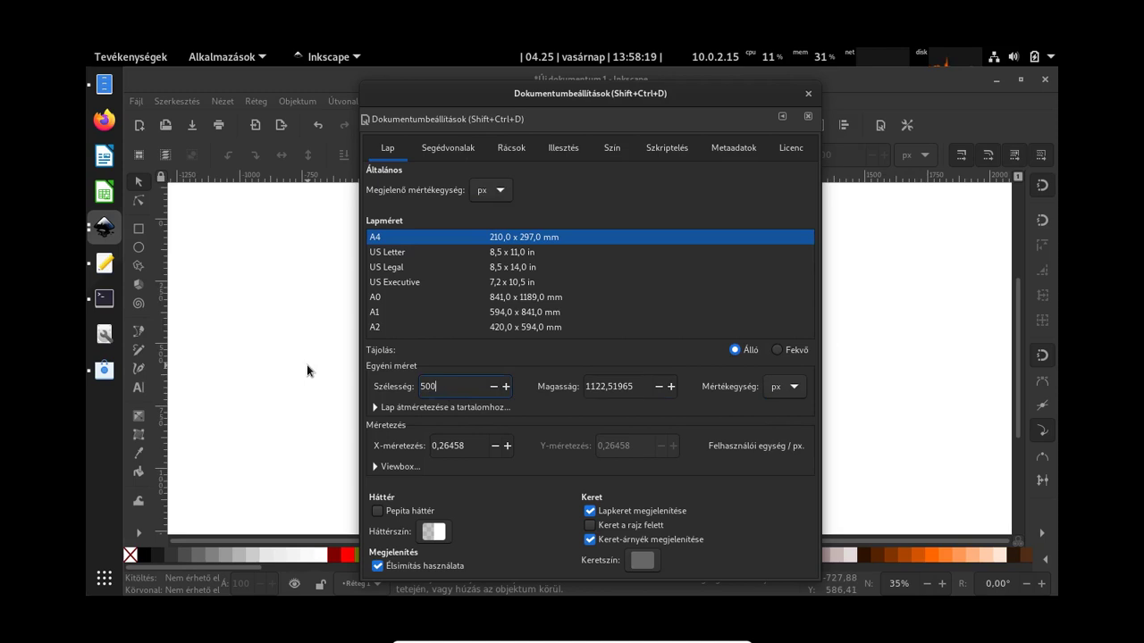
pyautogui.press('Tab')
pyautogui.write('500')
pyautogui.press('Tab')
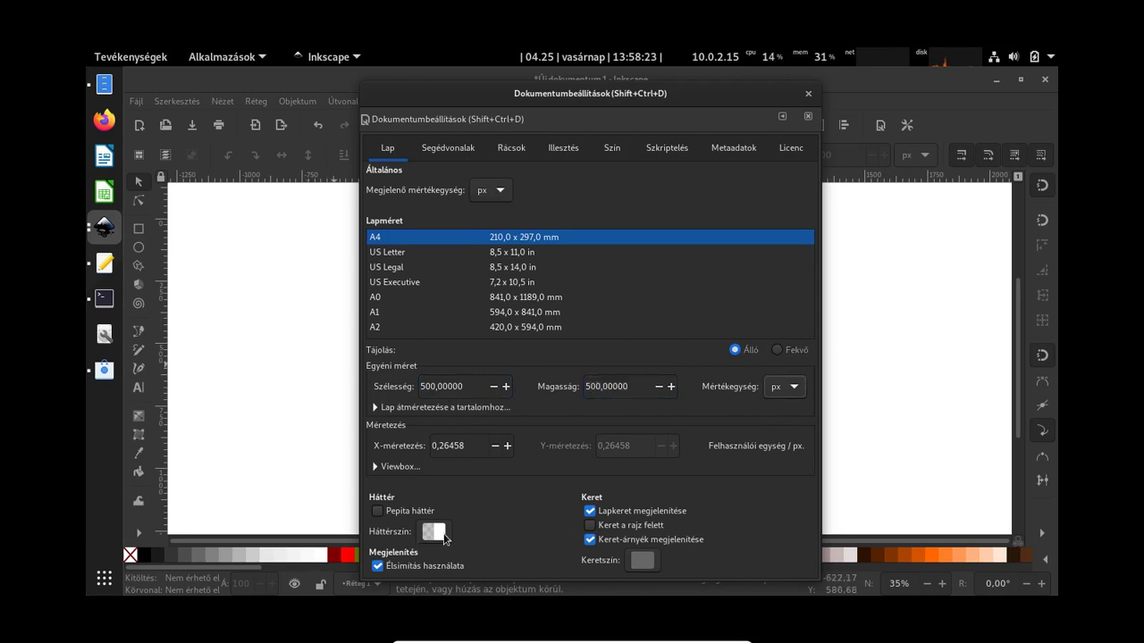
# Set the page background color to dark gray with red, green and blue all at 32, and close the color picker.
pyautogui.click(444, 536)
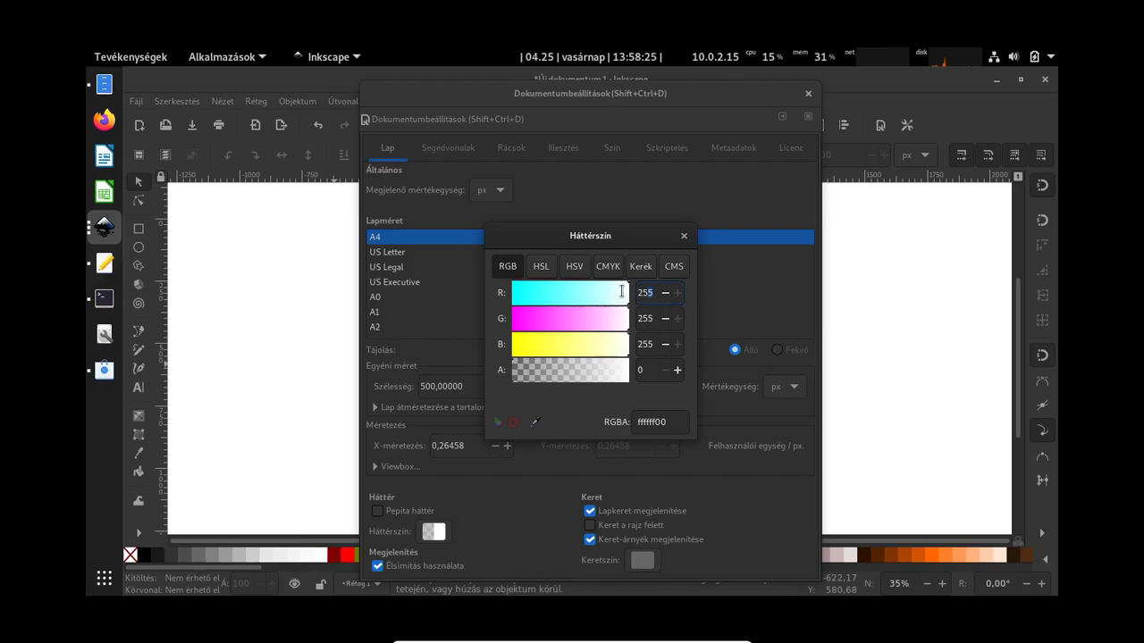
pyautogui.moveTo(621, 291); pyautogui.dragTo(578, 297)
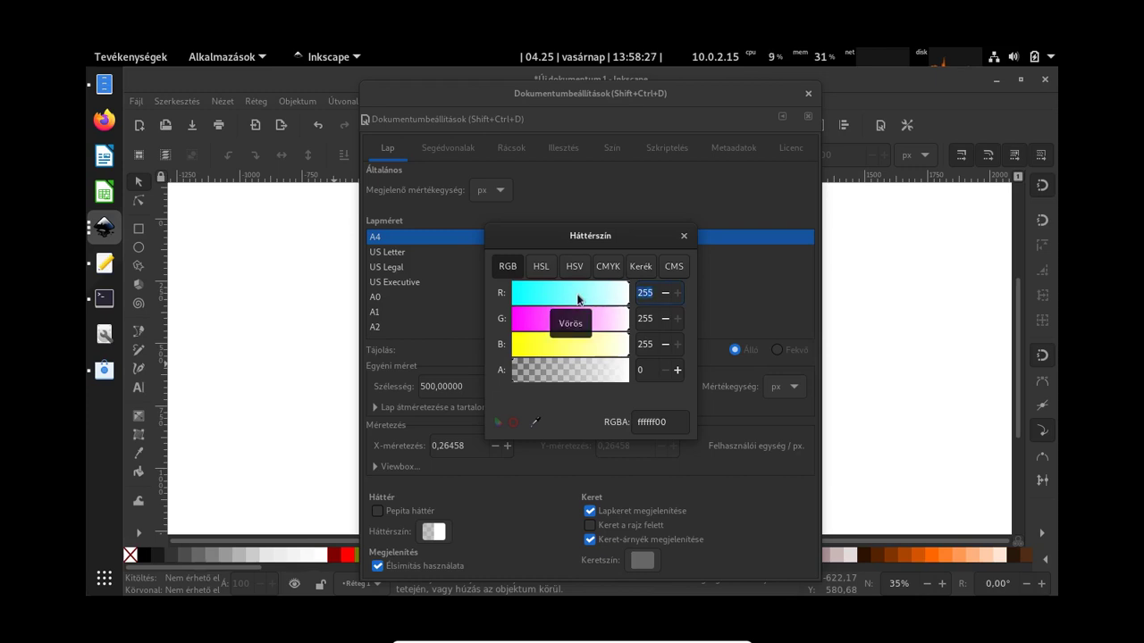
pyautogui.write('32')
pyautogui.press('Tab')
pyautogui.write('32')
pyautogui.press('Tab')
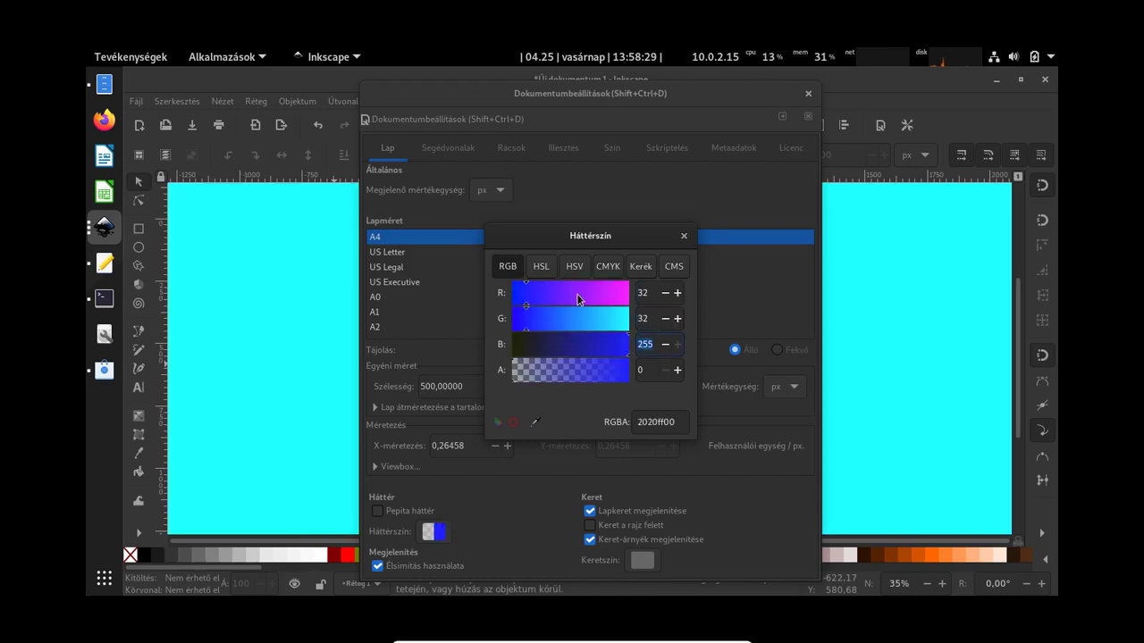
pyautogui.write('32')
pyautogui.press('Tab')
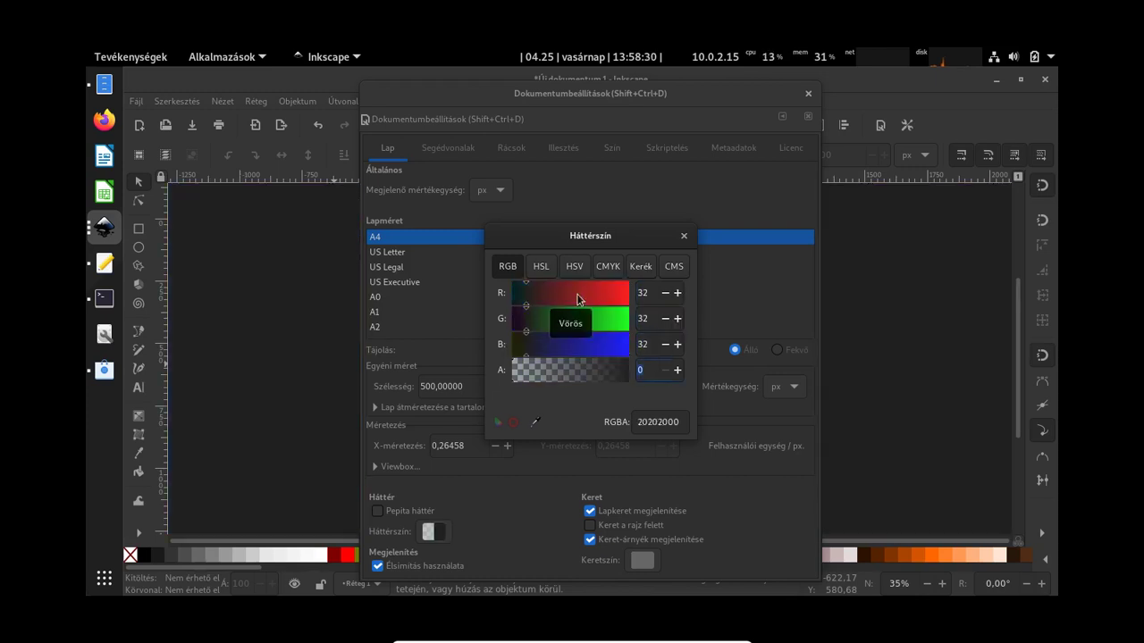
pyautogui.click(684, 238)
# Show the page border on top of the drawing, turn off the border shadow, and close the document properties.
pyautogui.click(631, 527)
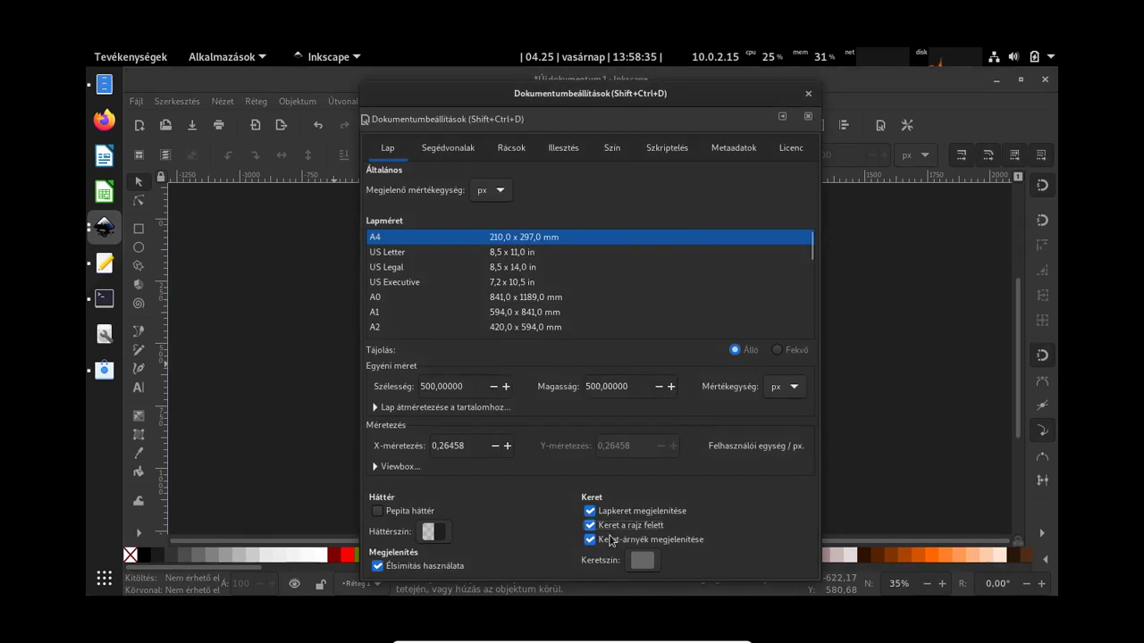
pyautogui.click(606, 542)
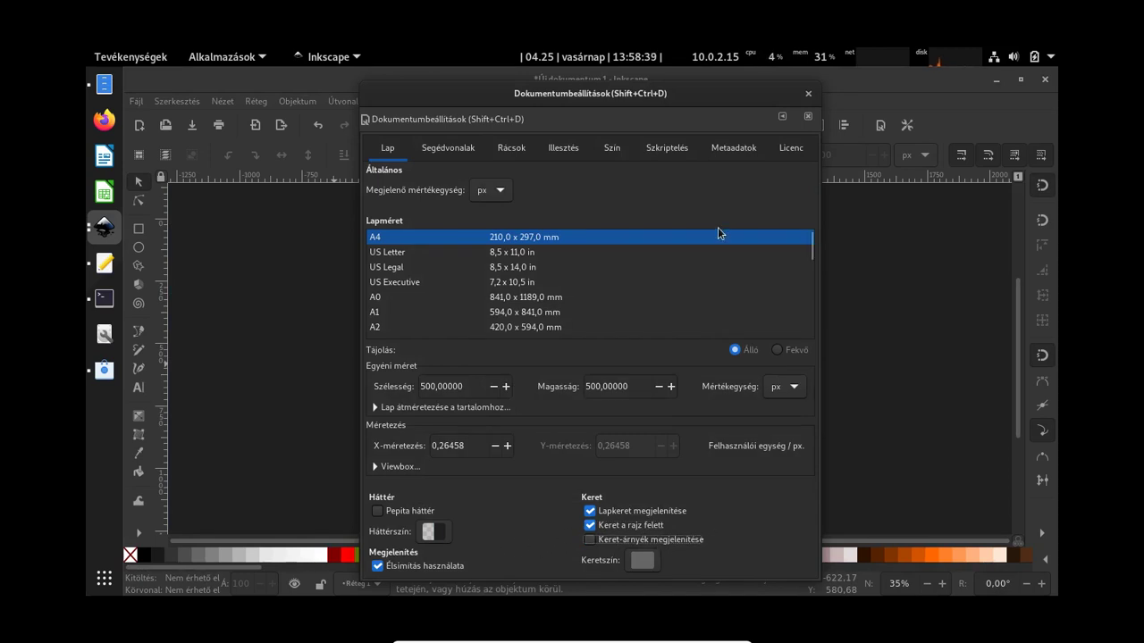
pyautogui.click(808, 93)
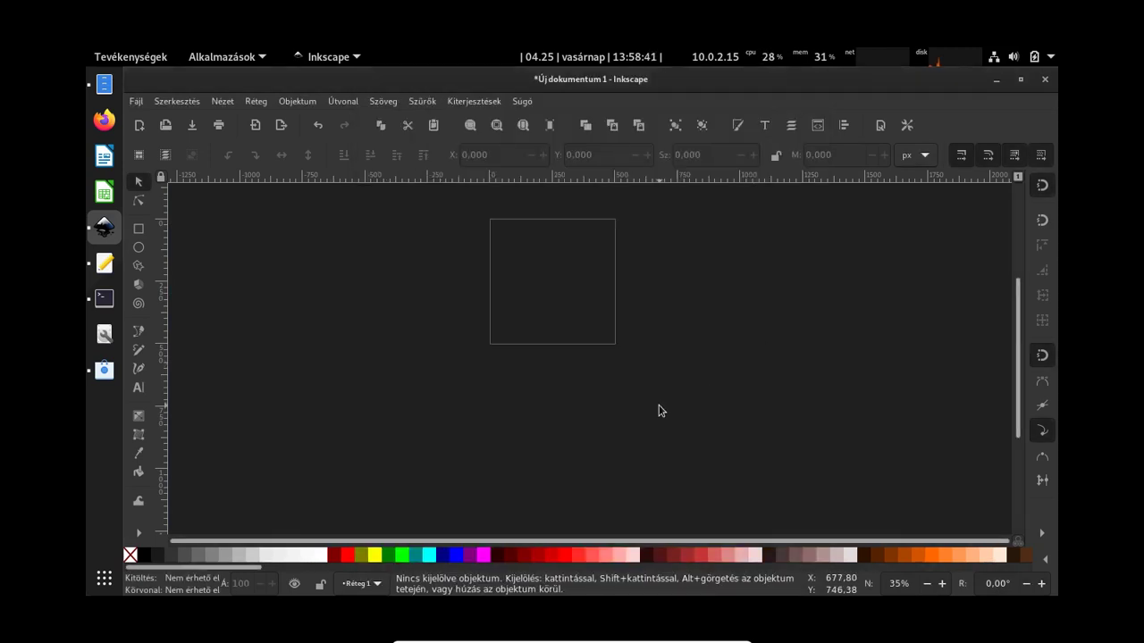
# Save the document as default.svg in Inkscape's templates folder.
pyautogui.press('5')
pyautogui.scroll(-1, 662, 412)
pyautogui.scroll(-1, 657, 412)
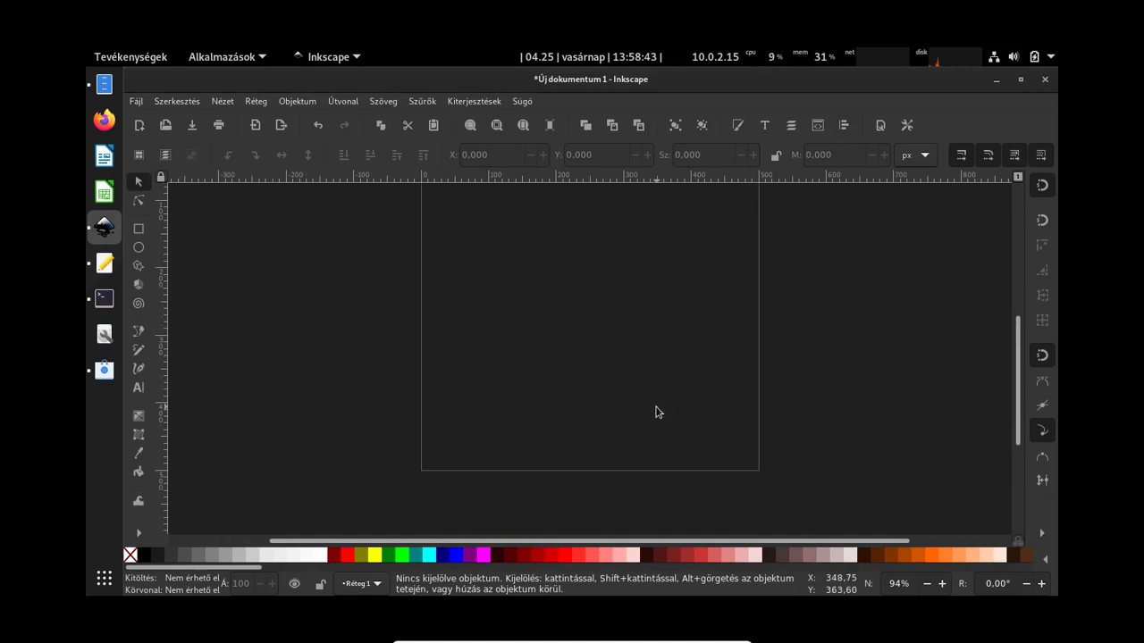
pyautogui.scroll(2, 658, 412)
pyautogui.keyDown('ctrl'); pyautogui.scroll(-1, 660, 411); pyautogui.keyUp('ctrl')
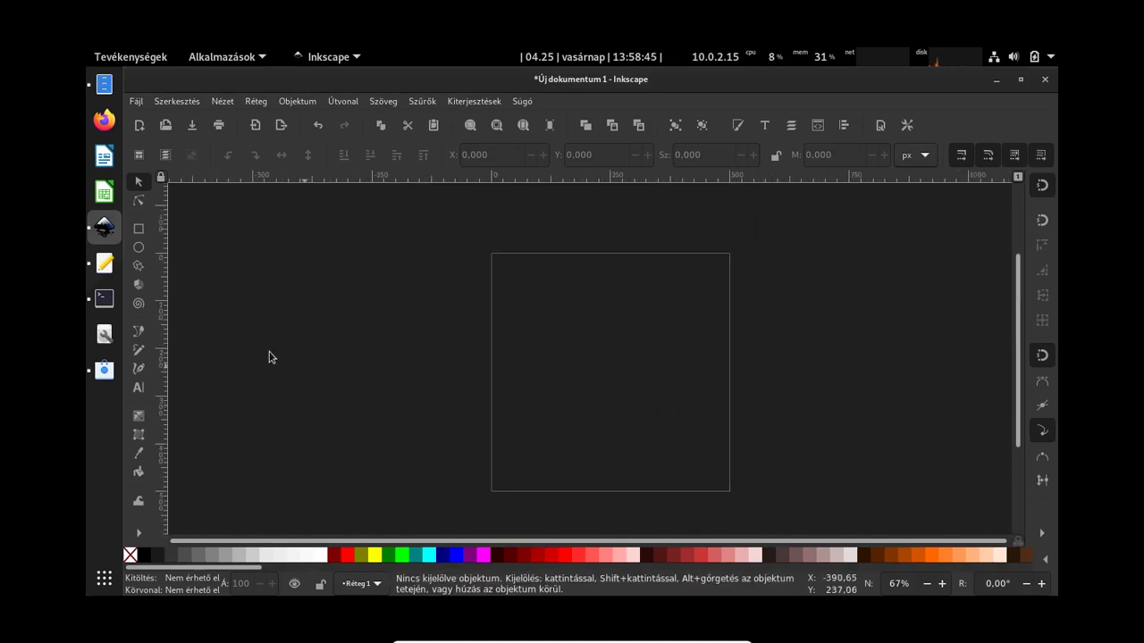
pyautogui.click(136, 101)
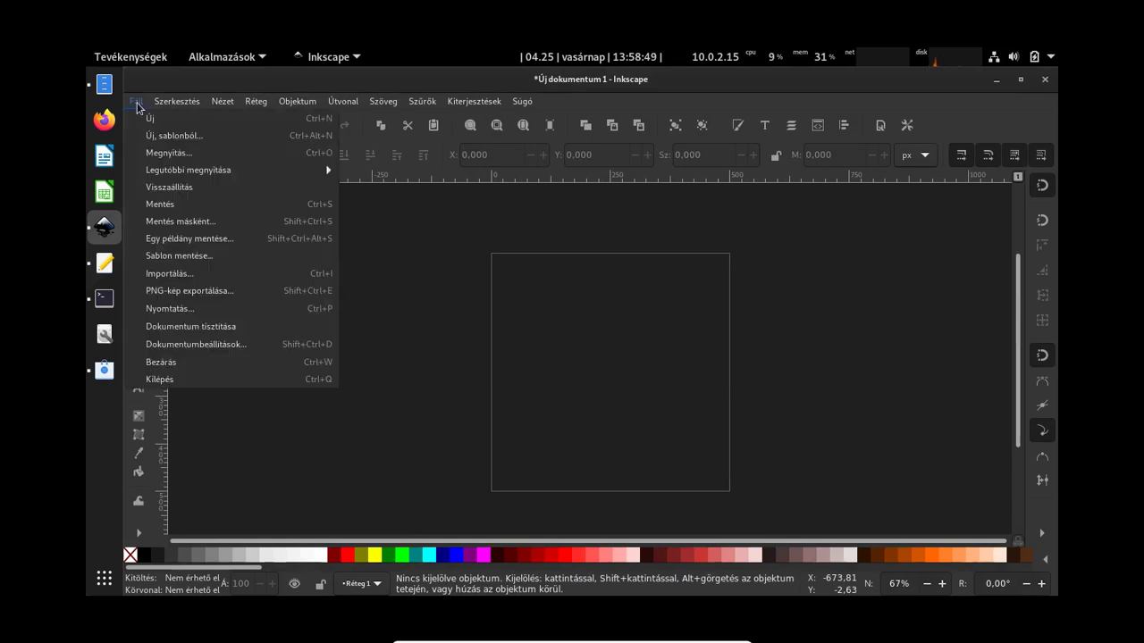
pyautogui.click(210, 230)
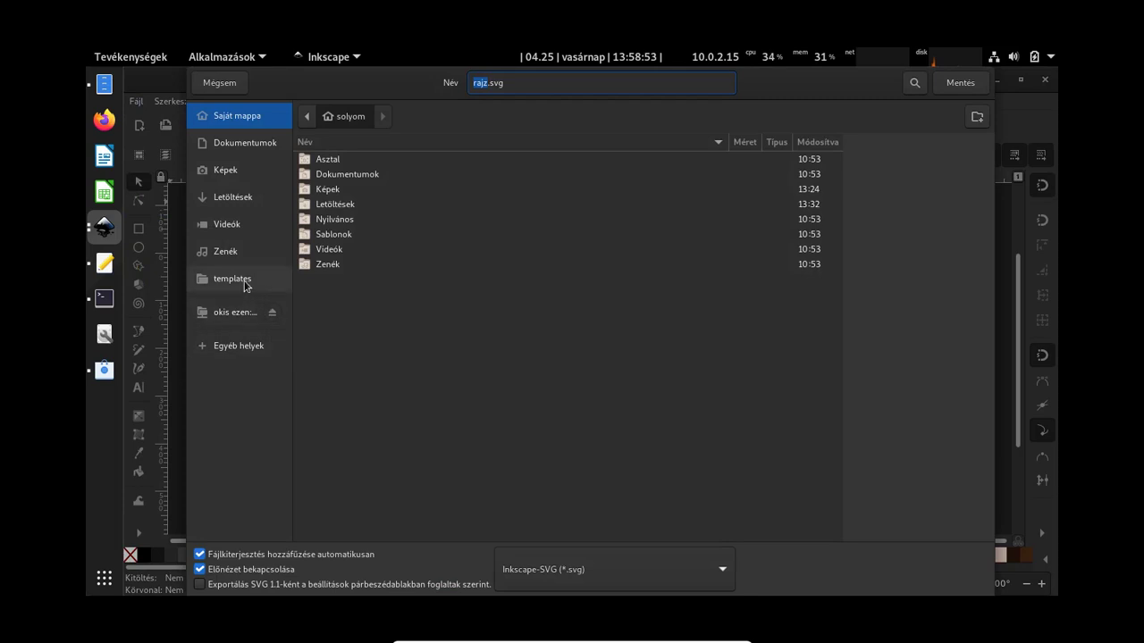
pyautogui.click(243, 280)
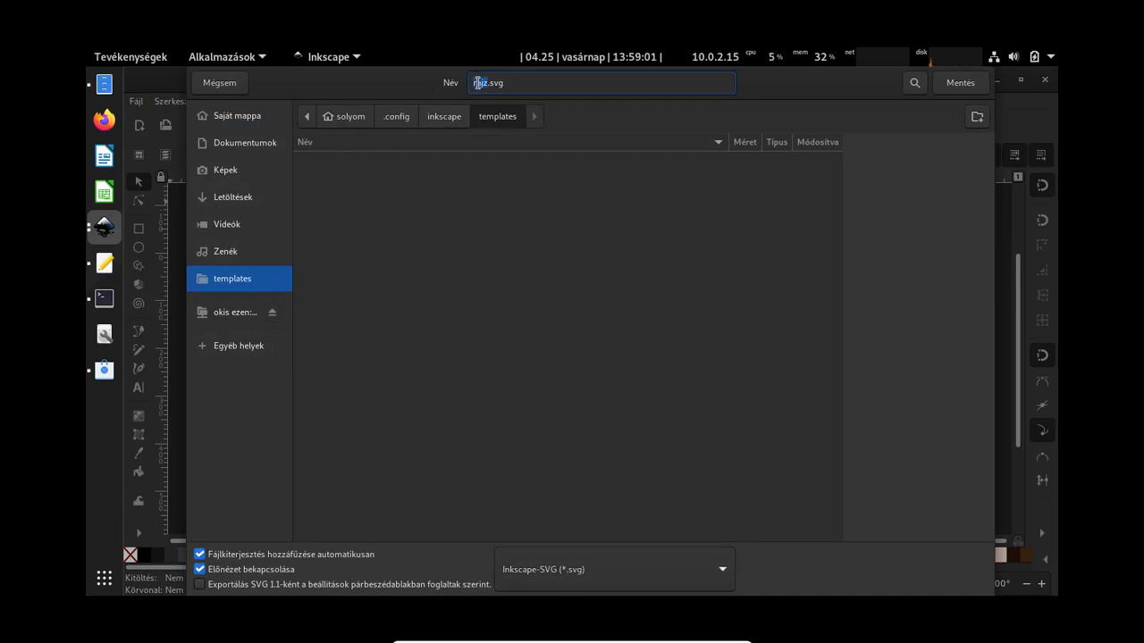
pyautogui.write('default')
pyautogui.press('Return')
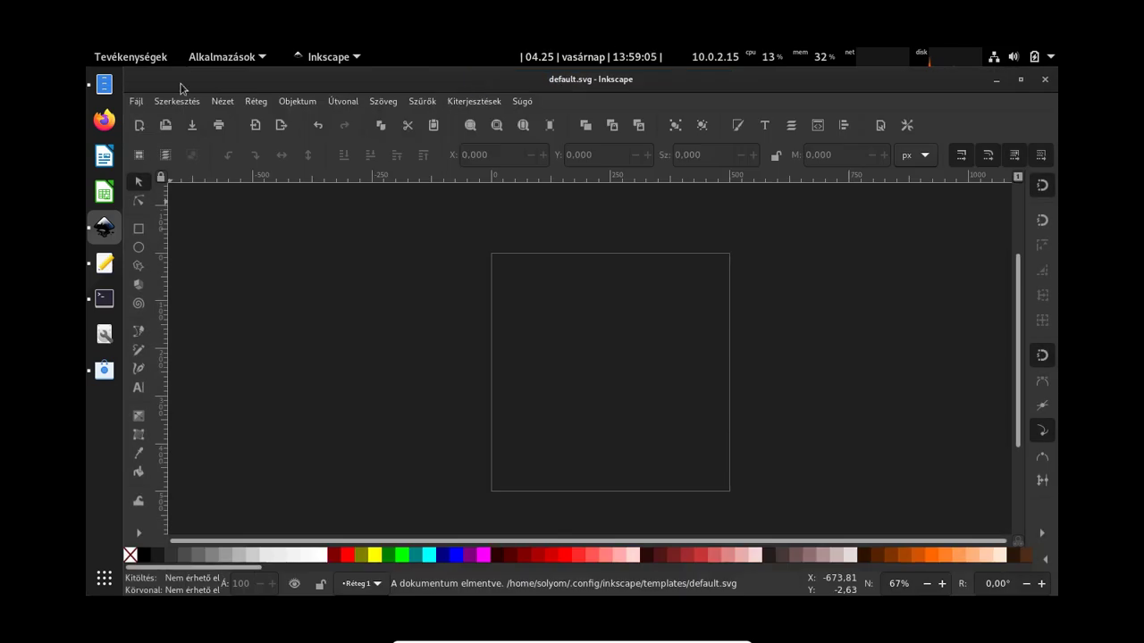
# In the window preferences, keep the last window's geometry, enable zooming when the window is resized, and close the preferences.
pyautogui.click(168, 102)
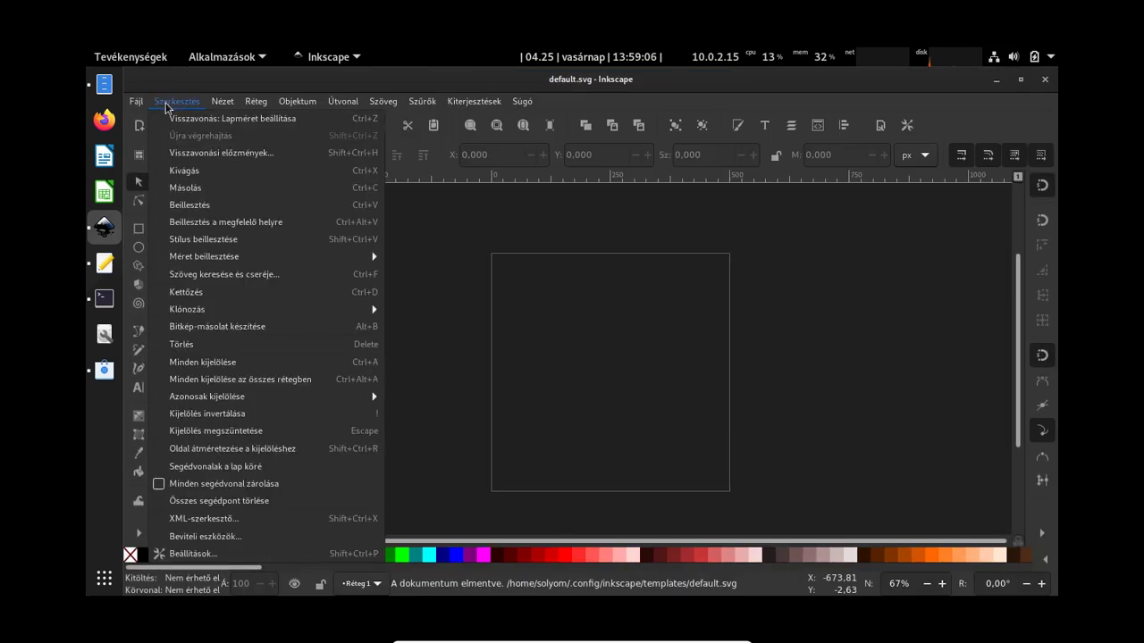
pyautogui.click(197, 555)
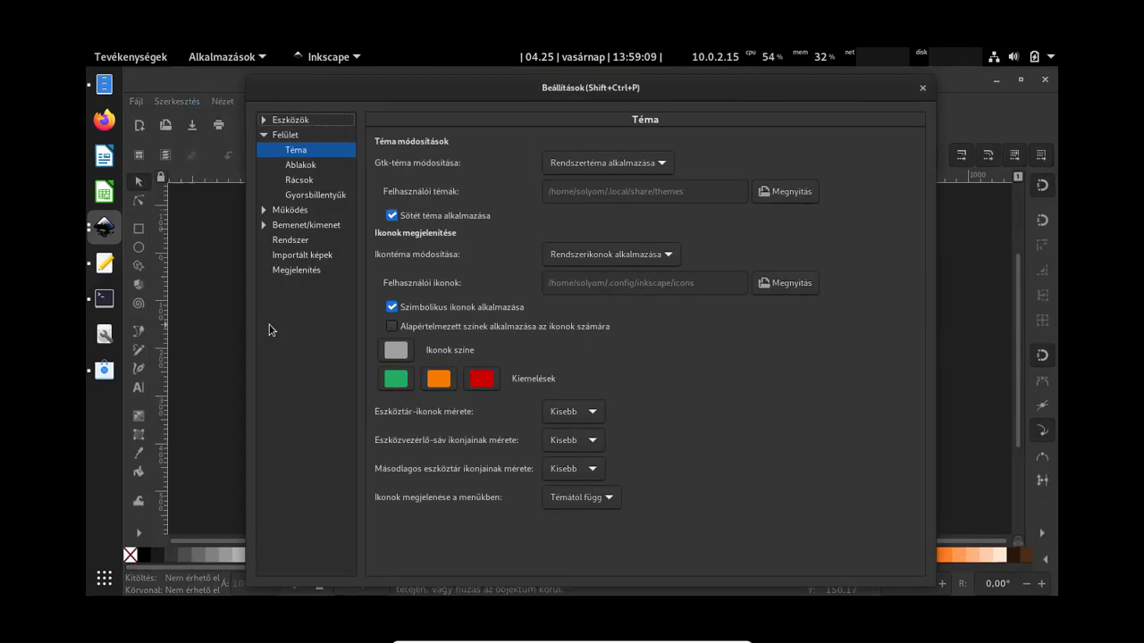
pyautogui.click(300, 170)
pyautogui.click(439, 212)
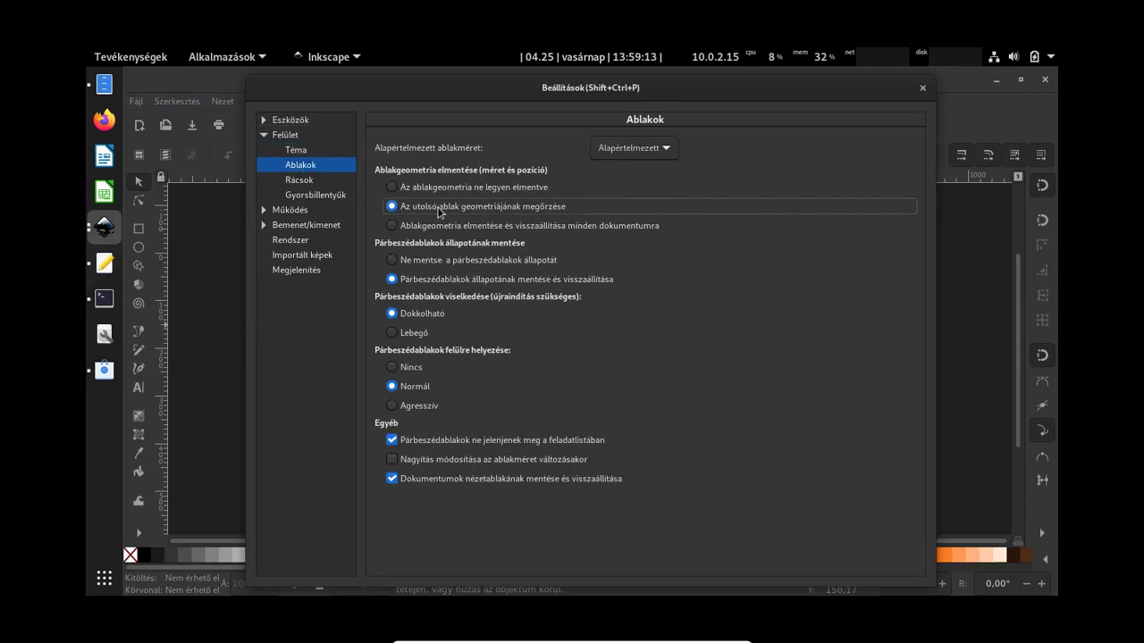
pyautogui.click(392, 459)
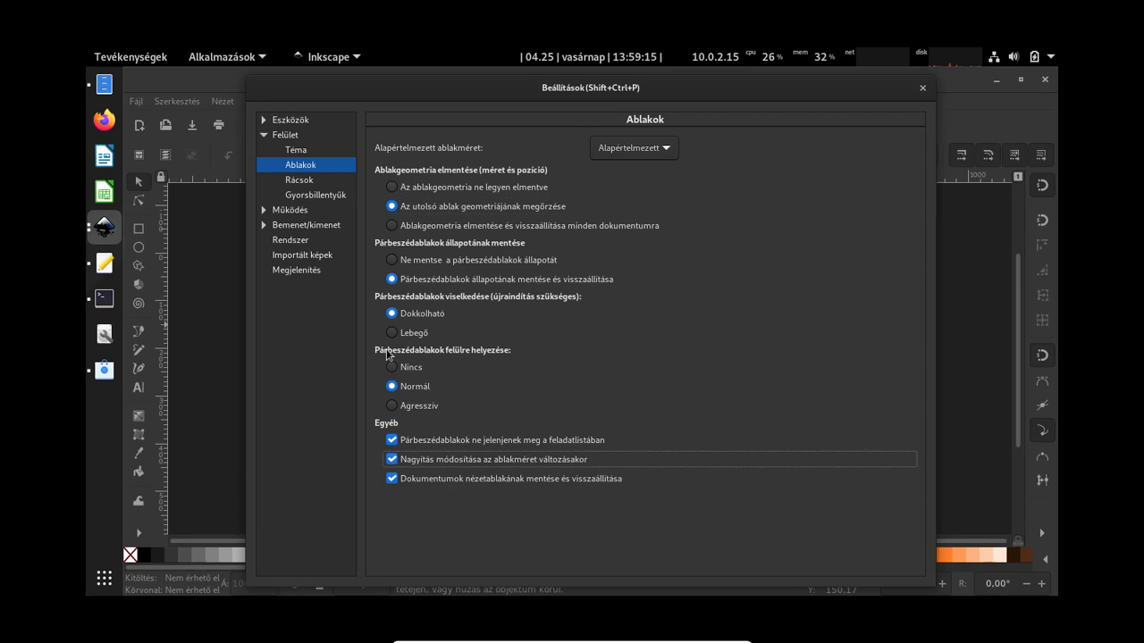
pyautogui.click(923, 89)
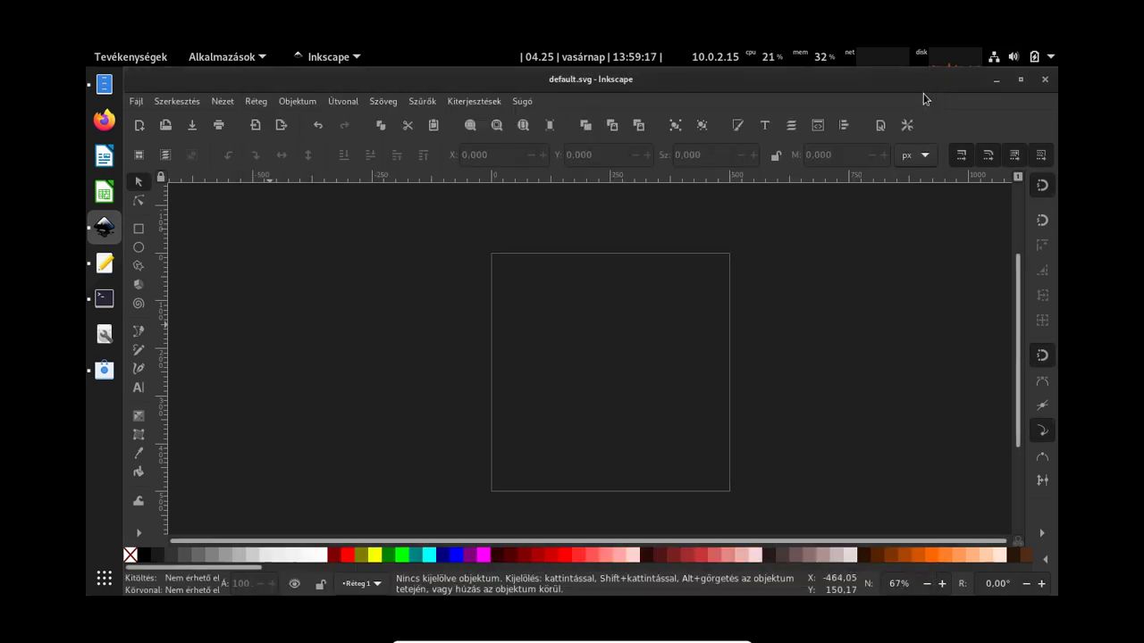
# Save the document over the existing default.svg in the templates folder and close Inkscape.
pyautogui.click(136, 101)
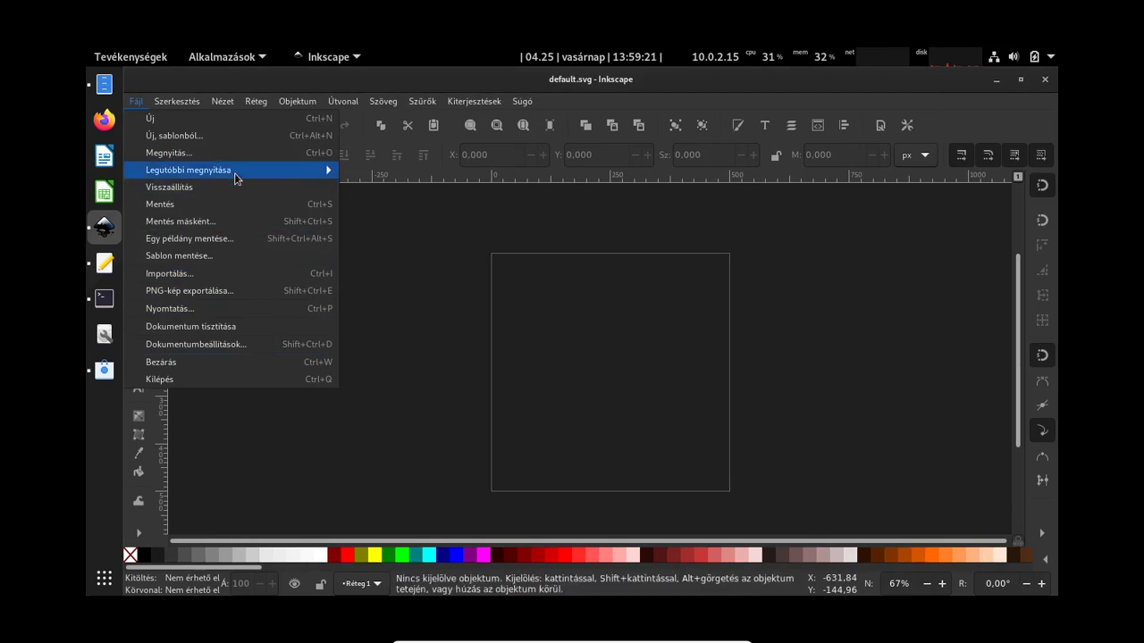
pyautogui.click(238, 222)
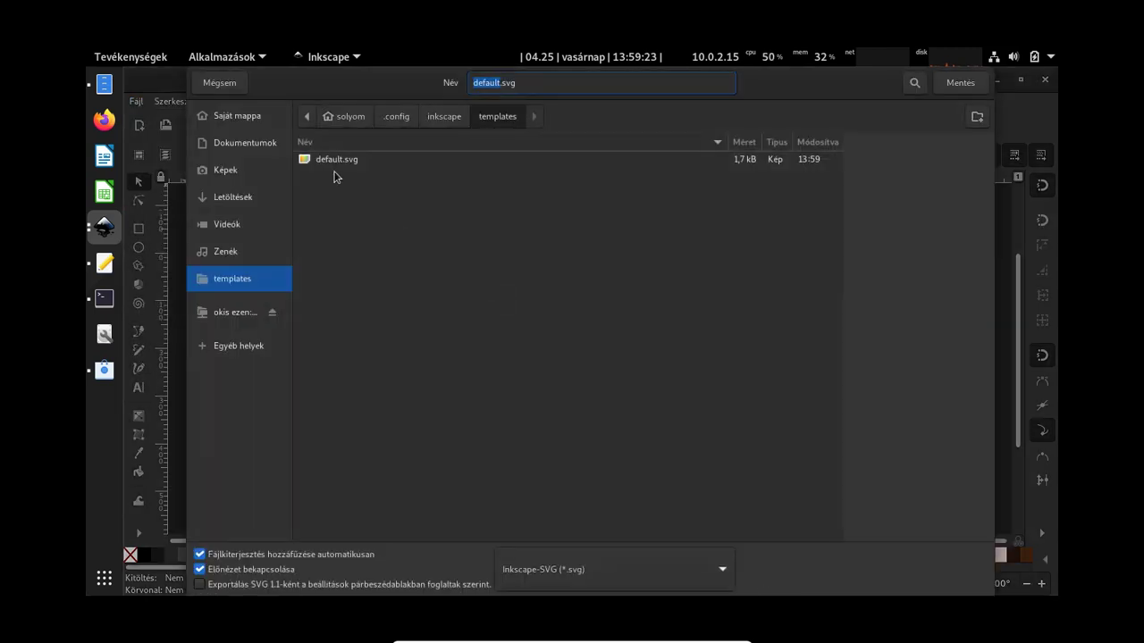
pyautogui.doubleClick(329, 161)
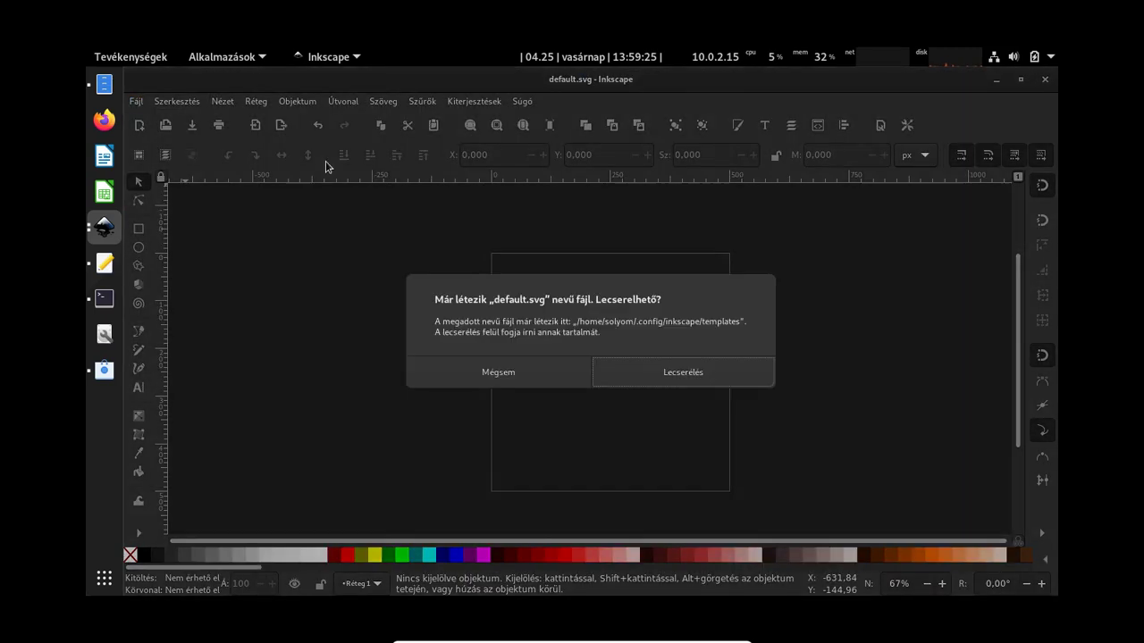
pyautogui.click(640, 375)
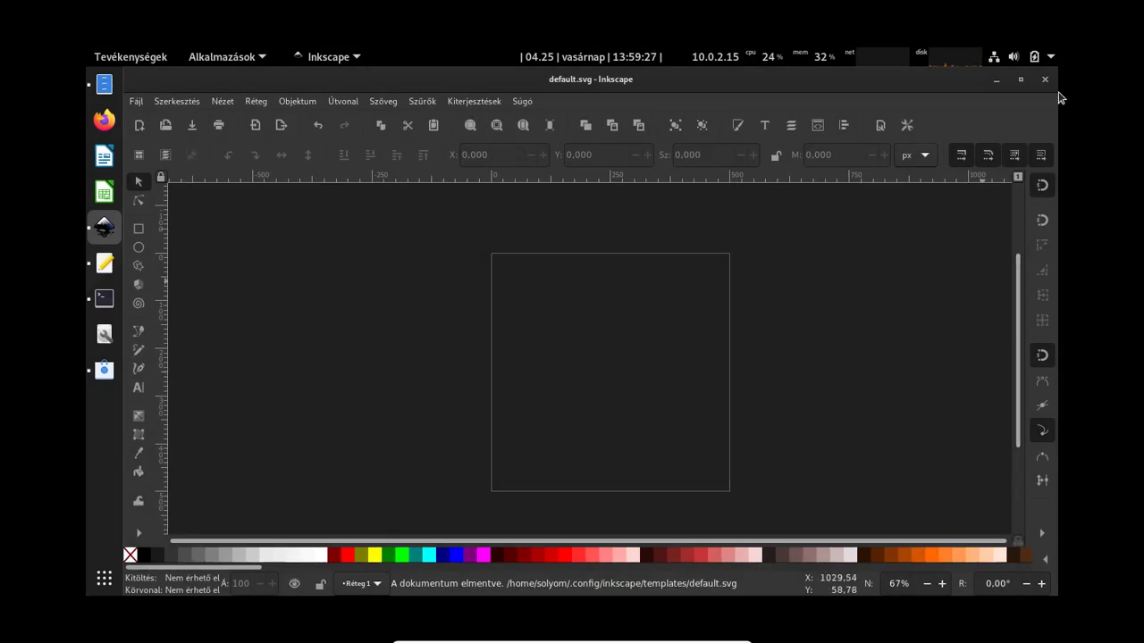
pyautogui.click(1042, 81)
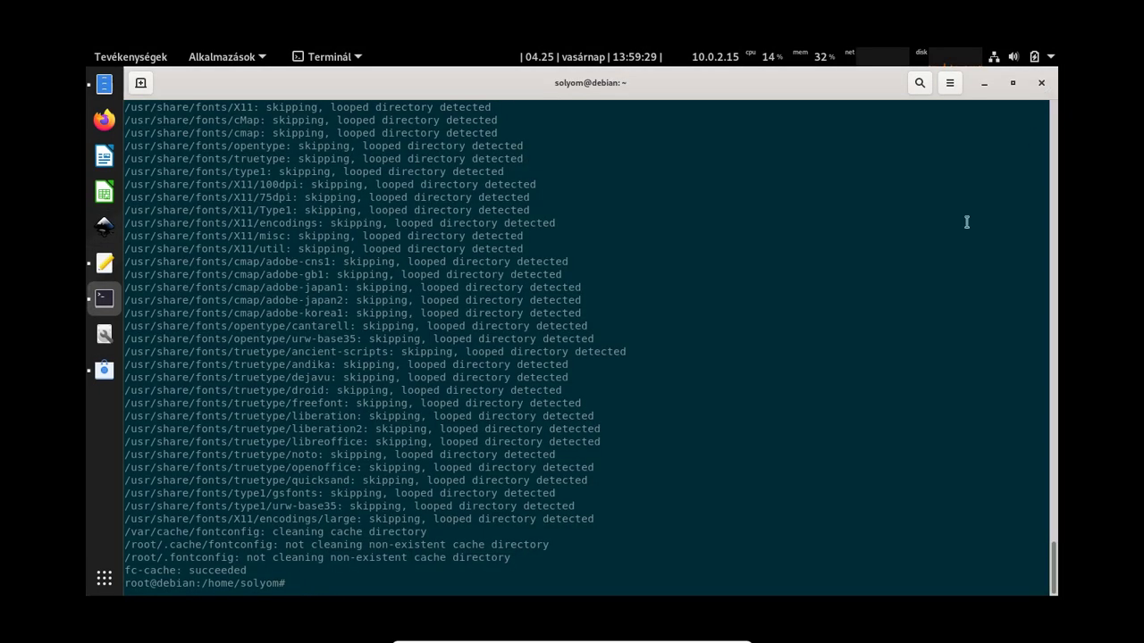
# Relaunch Inkscape, check how a new document opens with the default template, and leave its window.
pyautogui.click(104, 226)
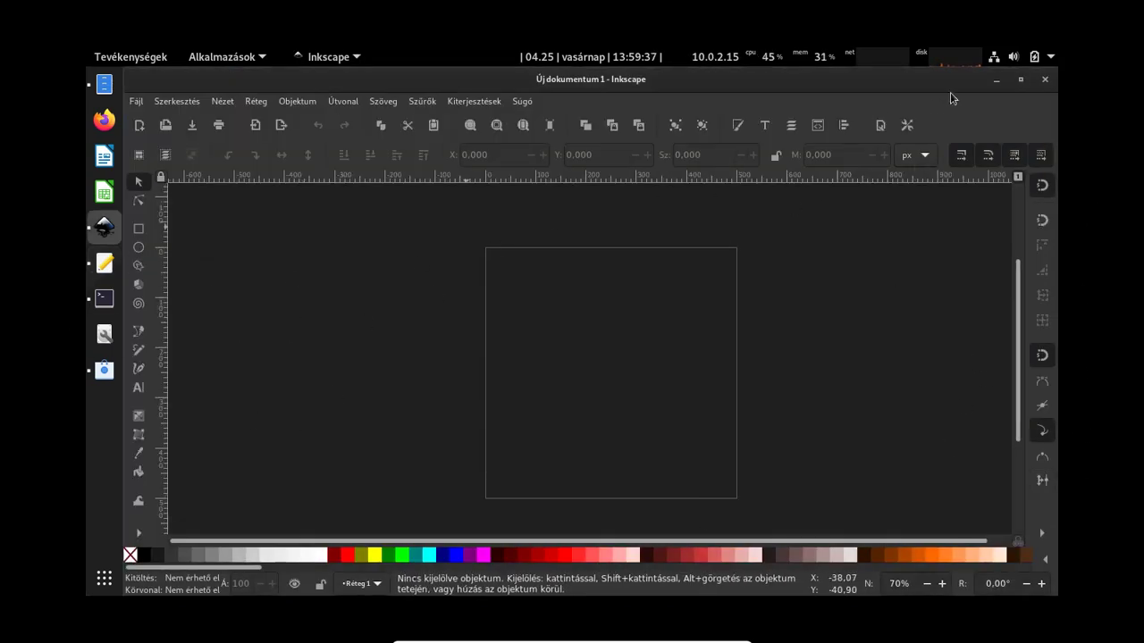
pyautogui.click(995, 84)
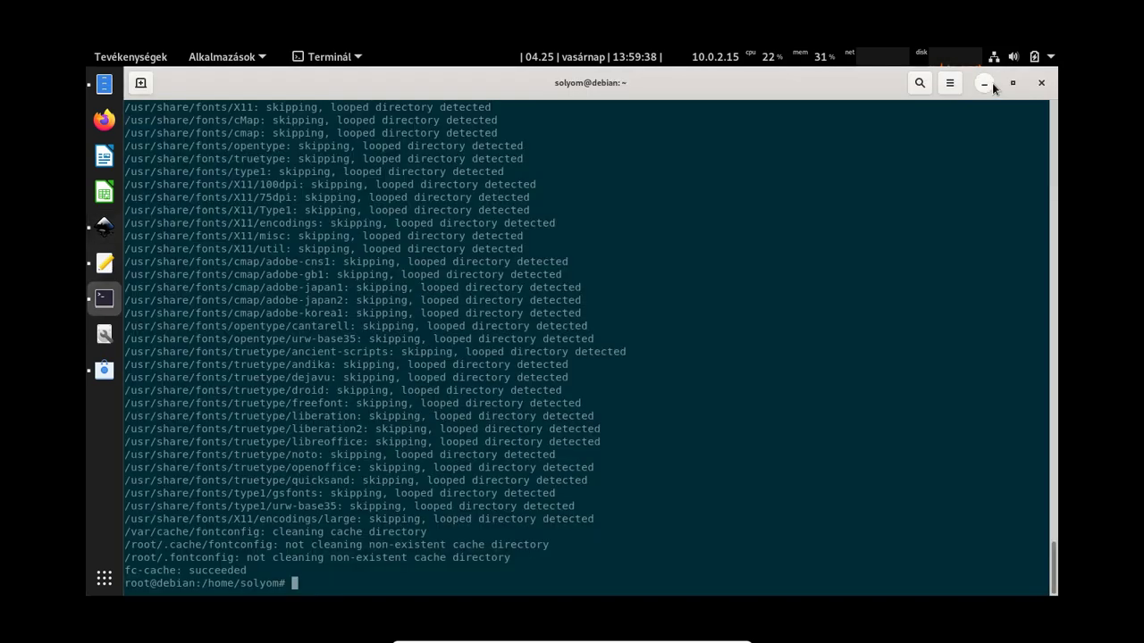
pyautogui.click(101, 231)
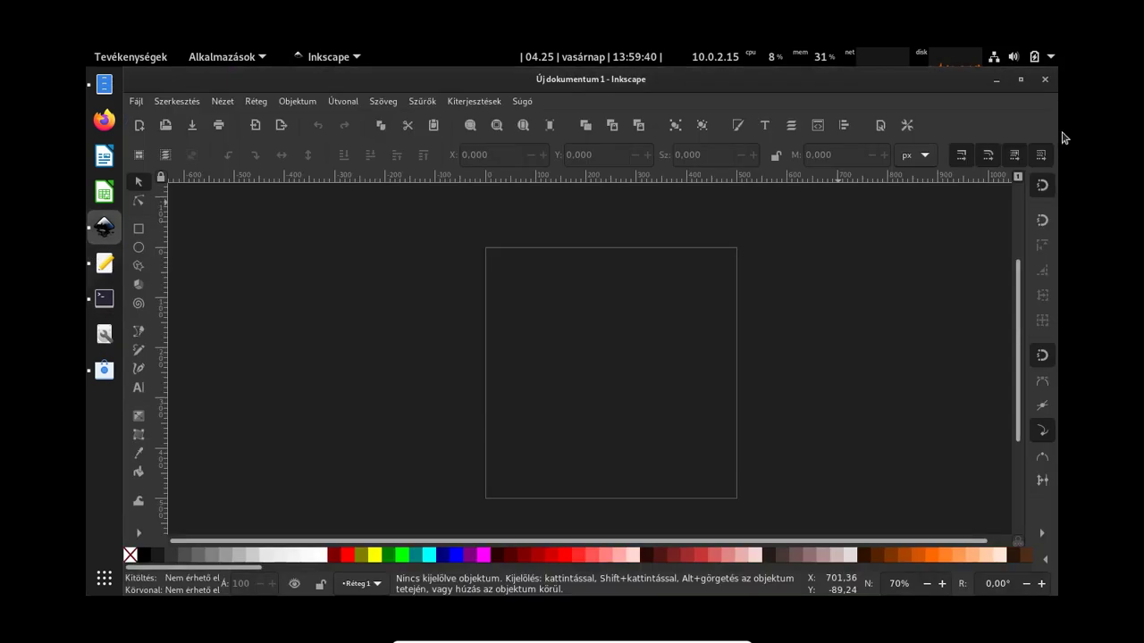
pyautogui.click(997, 83)
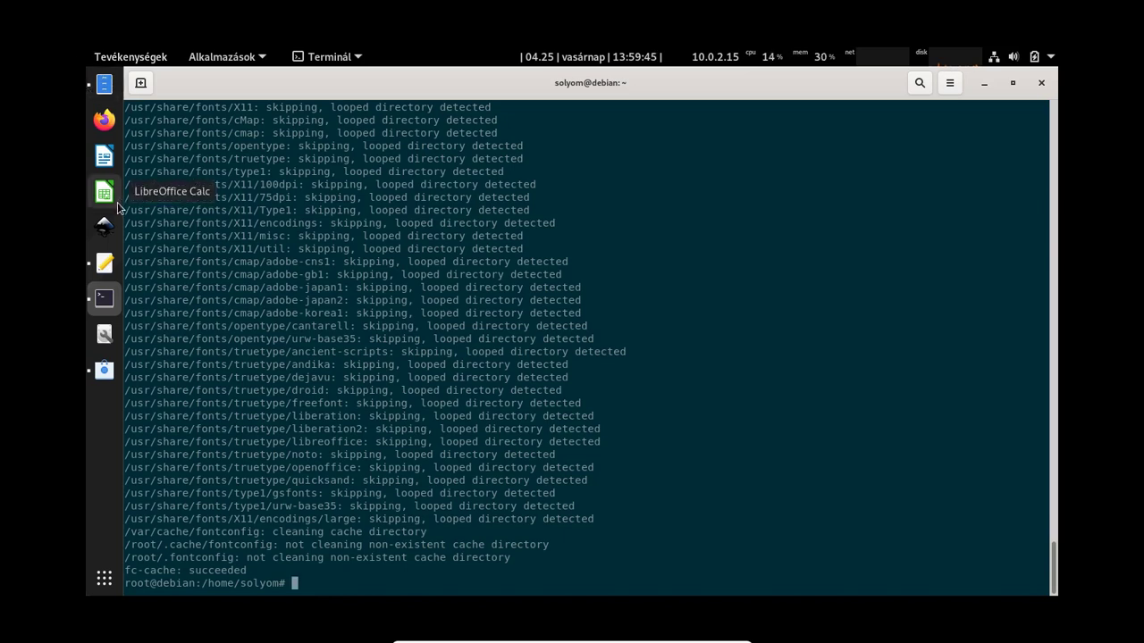
# In the file manager, copy themes.tar.xz from Letöltések into the home folder and show hidden files.
pyautogui.click(106, 85)
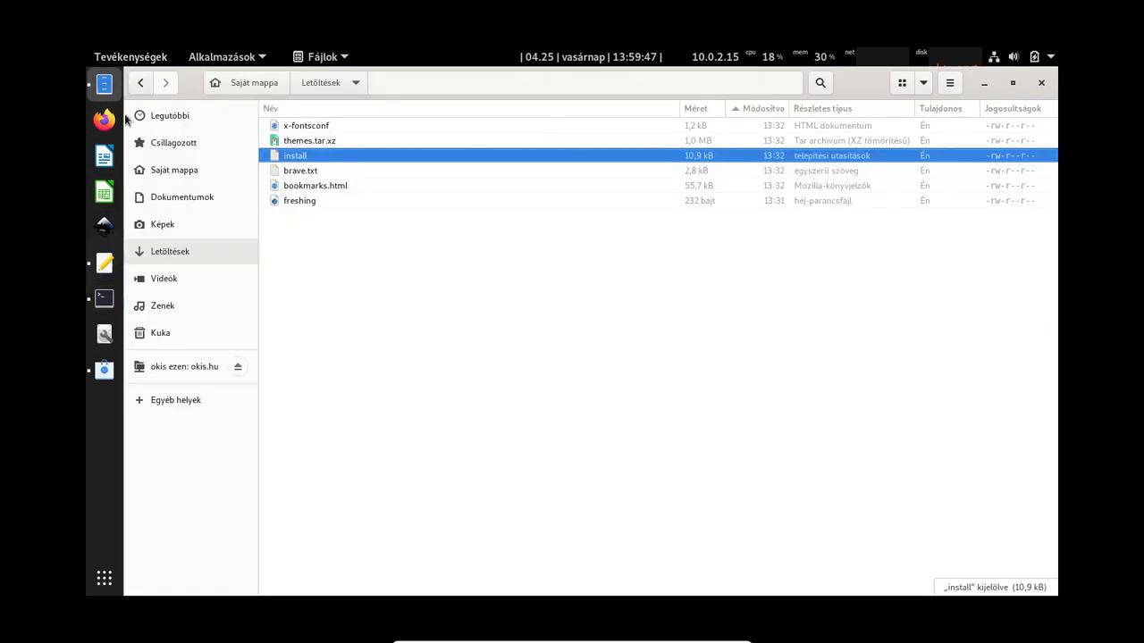
pyautogui.click(364, 141)
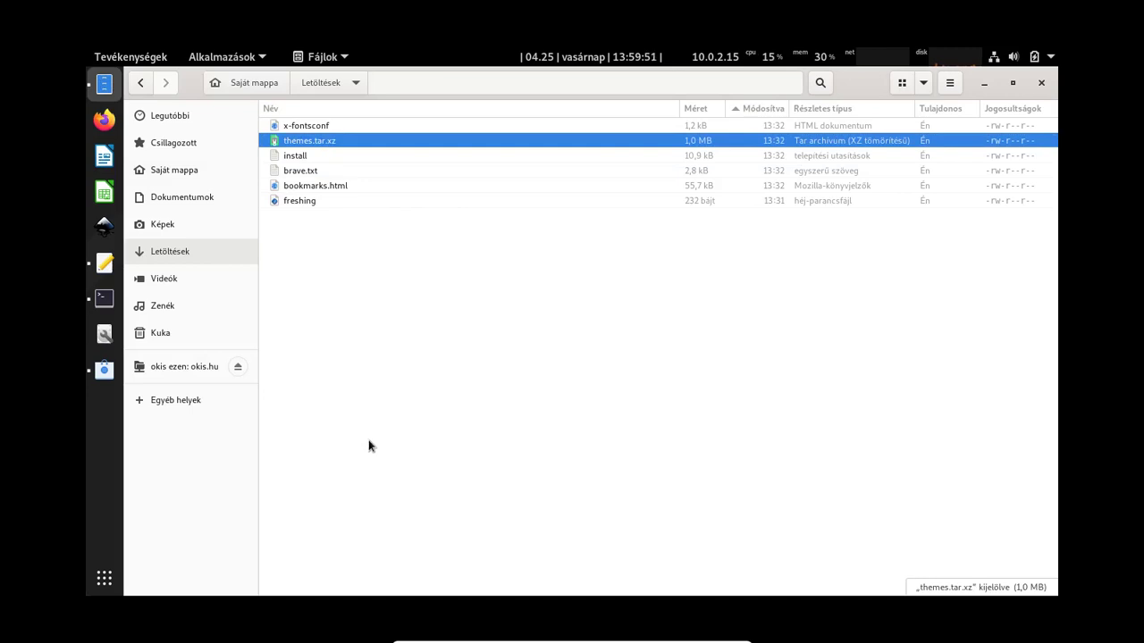
pyautogui.click(252, 83)
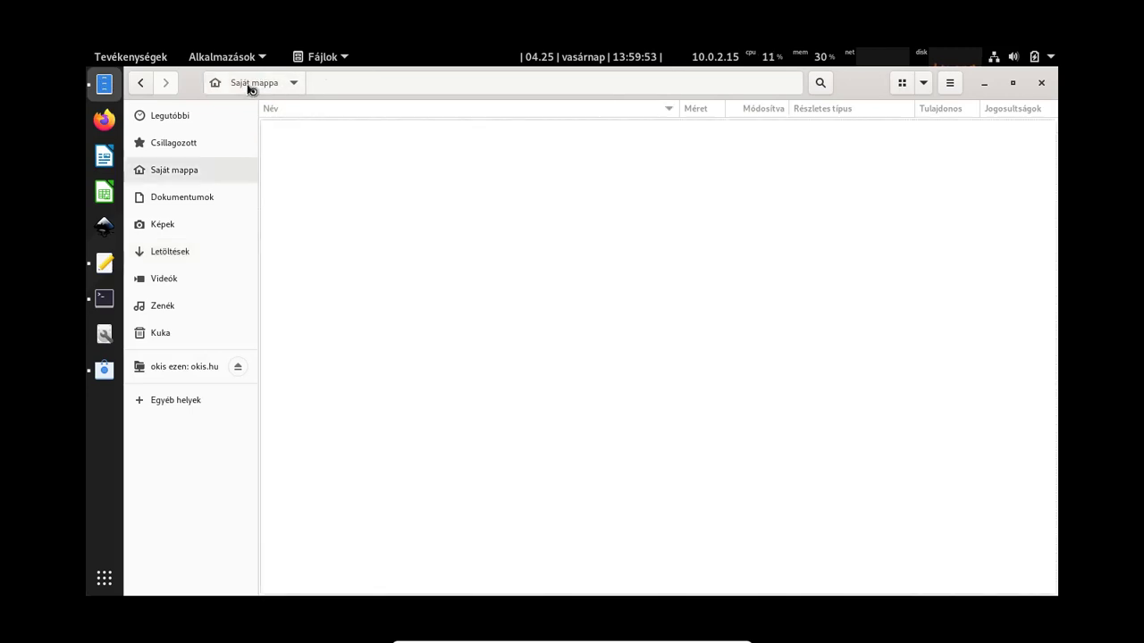
pyautogui.click(955, 86)
pyautogui.click(1014, 236)
pyautogui.rightClick(352, 530)
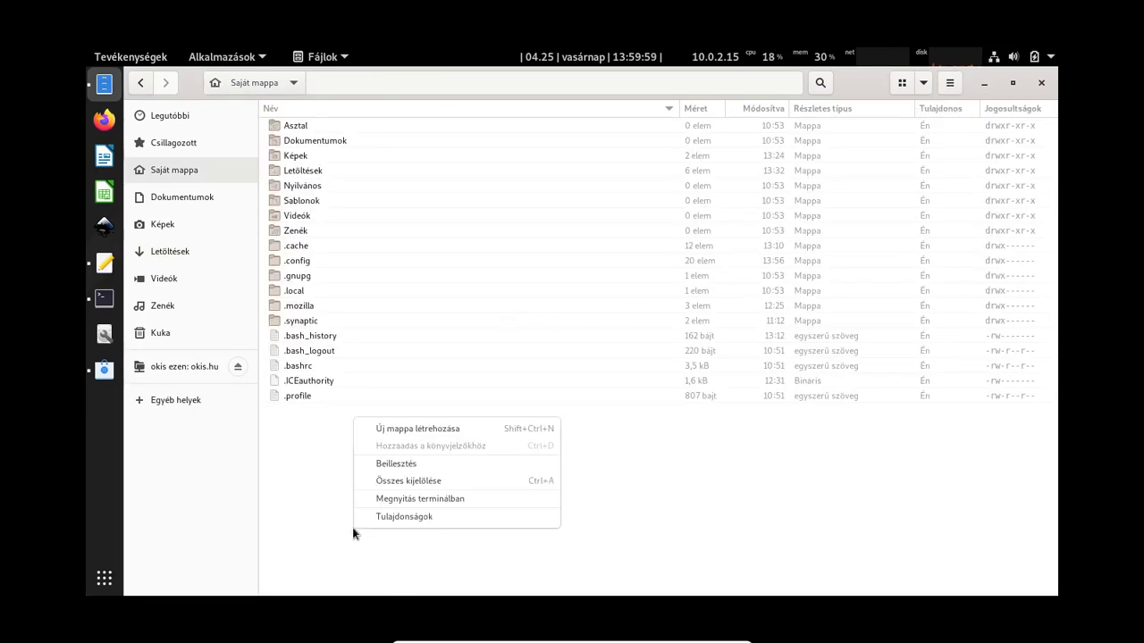
pyautogui.click(411, 470)
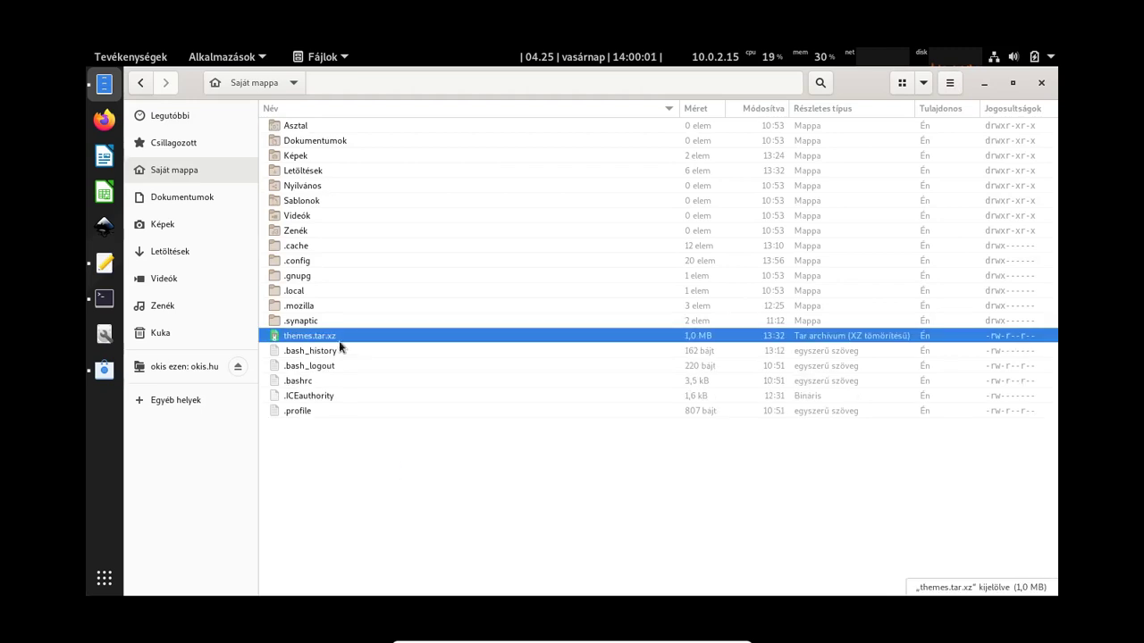
# Extract themes.tar.xz in the home folder and move the .themes folder out of the extracted themes folder into home.
pyautogui.rightClick(345, 339)
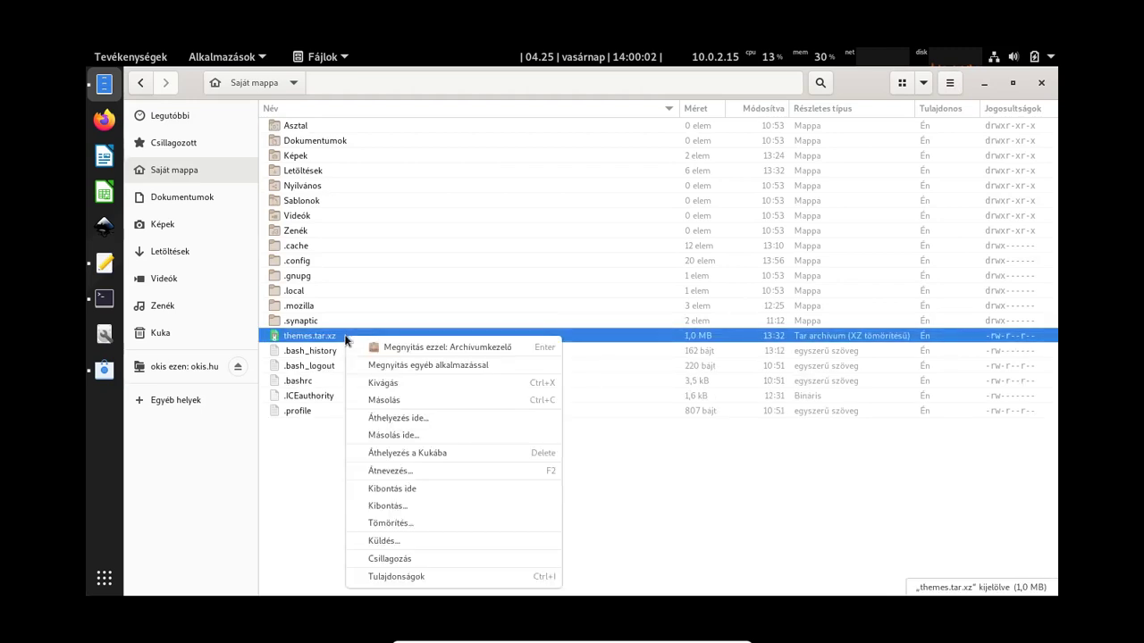
pyautogui.click(463, 496)
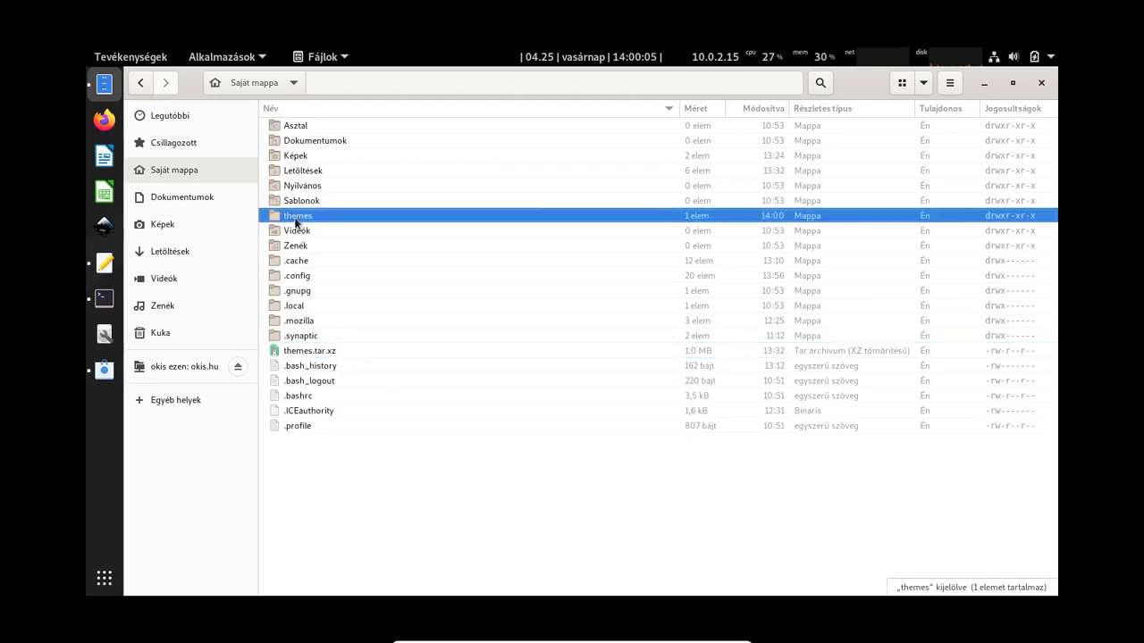
pyautogui.doubleClick(313, 222)
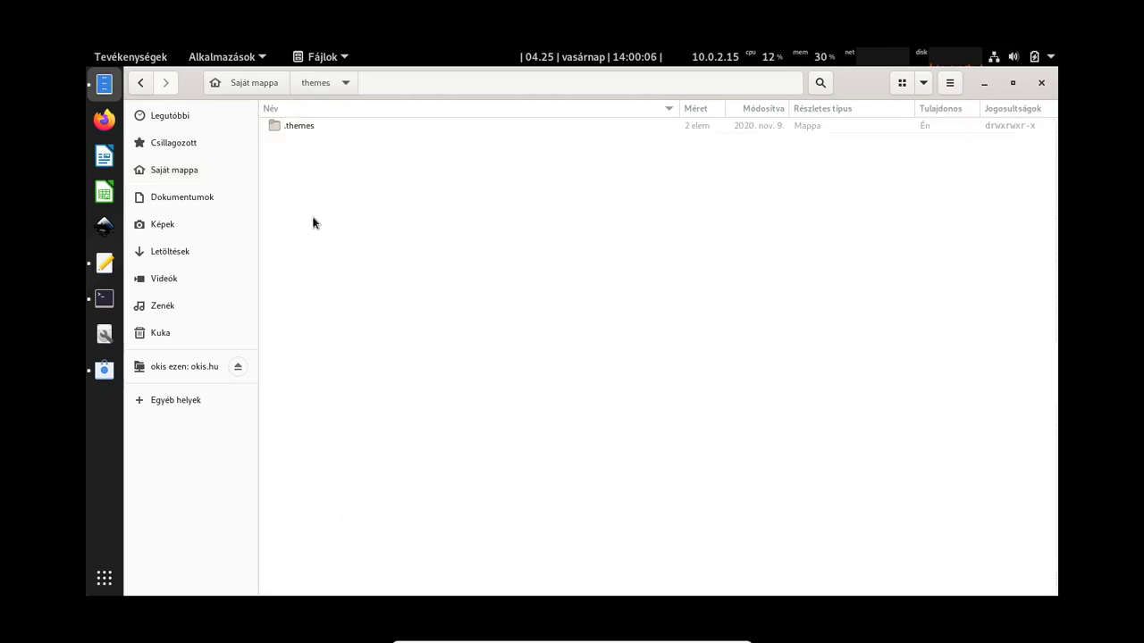
pyautogui.click(289, 124)
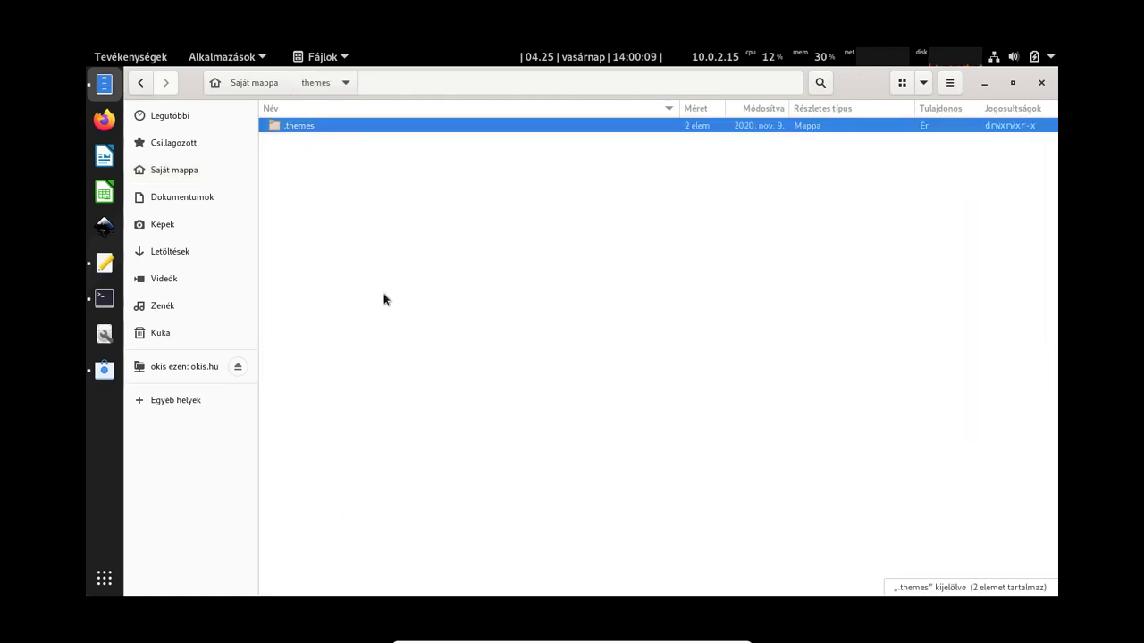
pyautogui.click(260, 82)
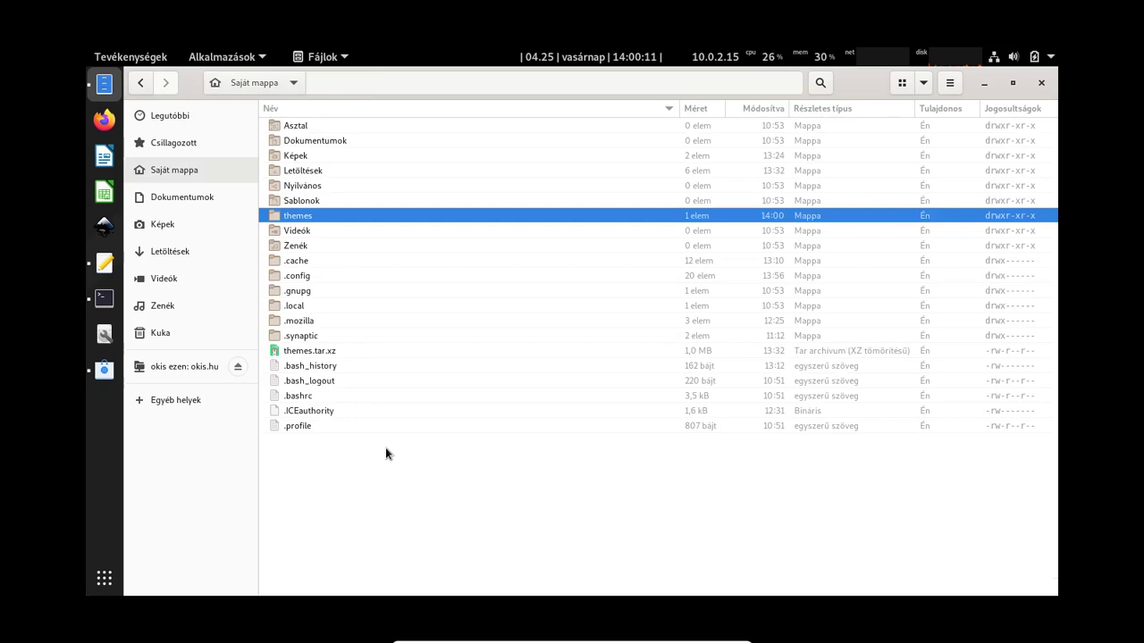
pyautogui.rightClick(398, 501)
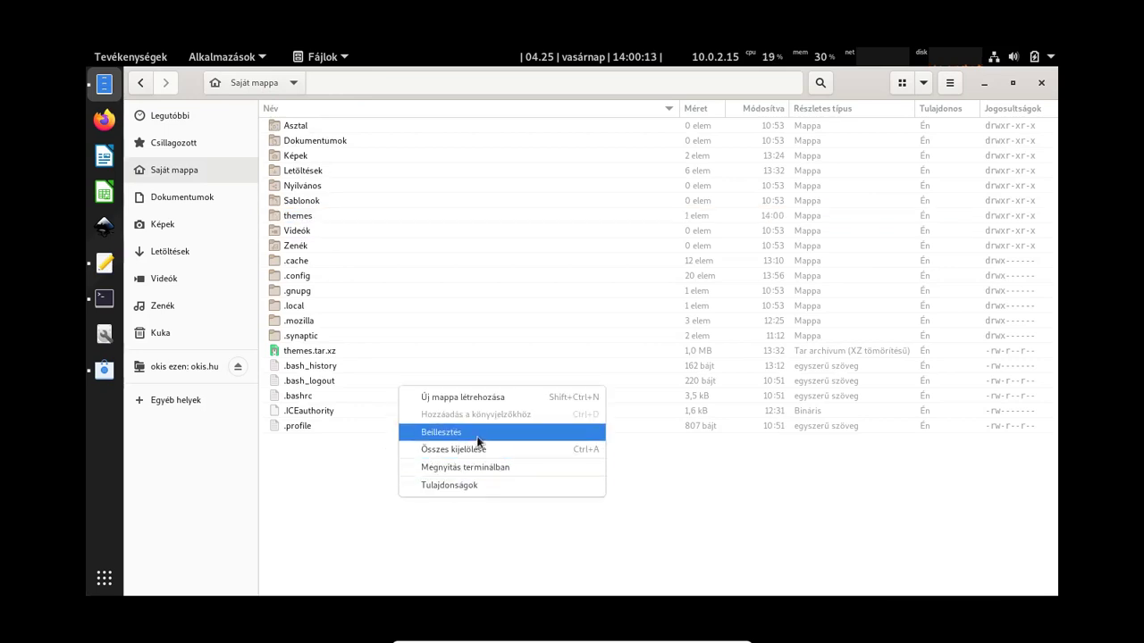
pyautogui.click(447, 431)
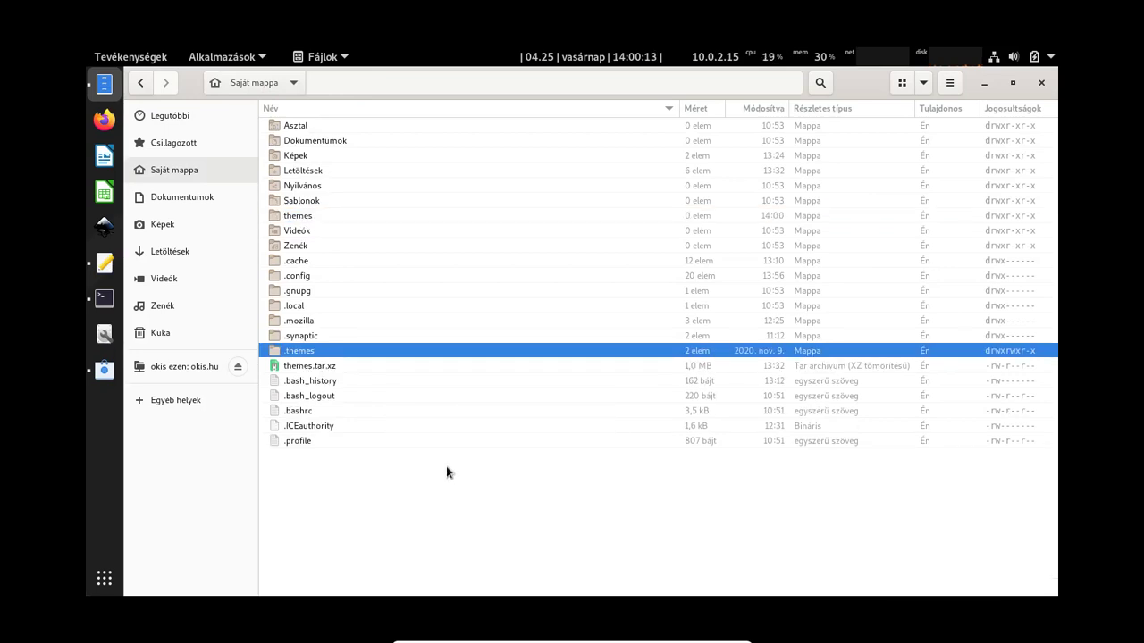
# Permanently delete the emptied themes folder and the themes.tar.xz archive from the home folder.
pyautogui.click(306, 368)
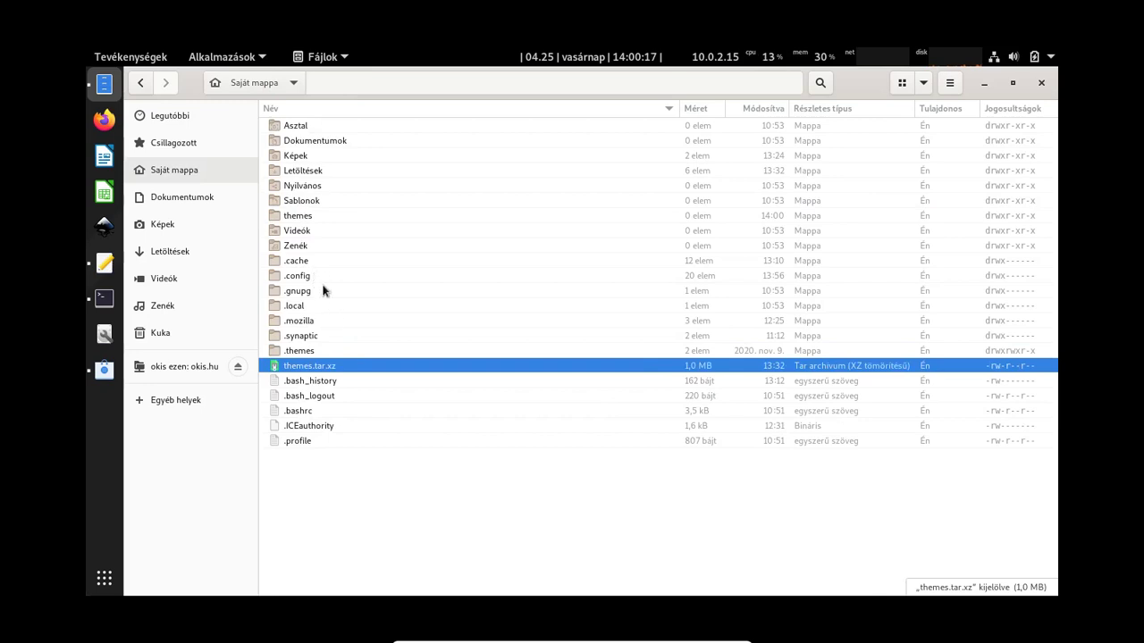
pyautogui.keyDown('ctrl'); pyautogui.click(300, 218); pyautogui.keyUp('ctrl')
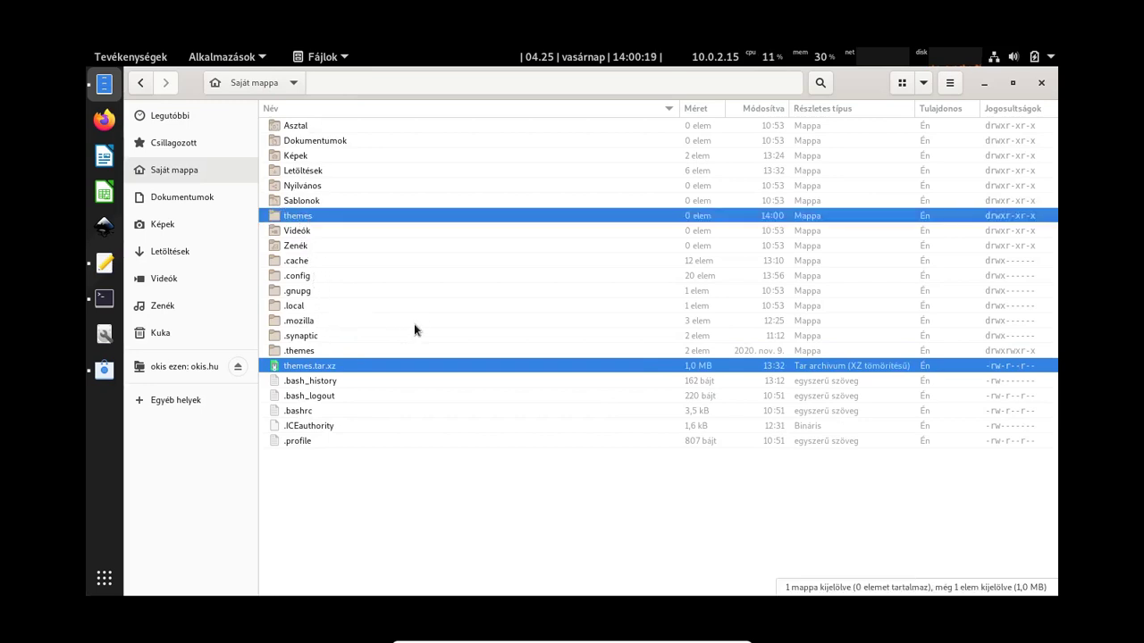
pyautogui.hotkey('shift', 'Delete')
pyautogui.press('Return')
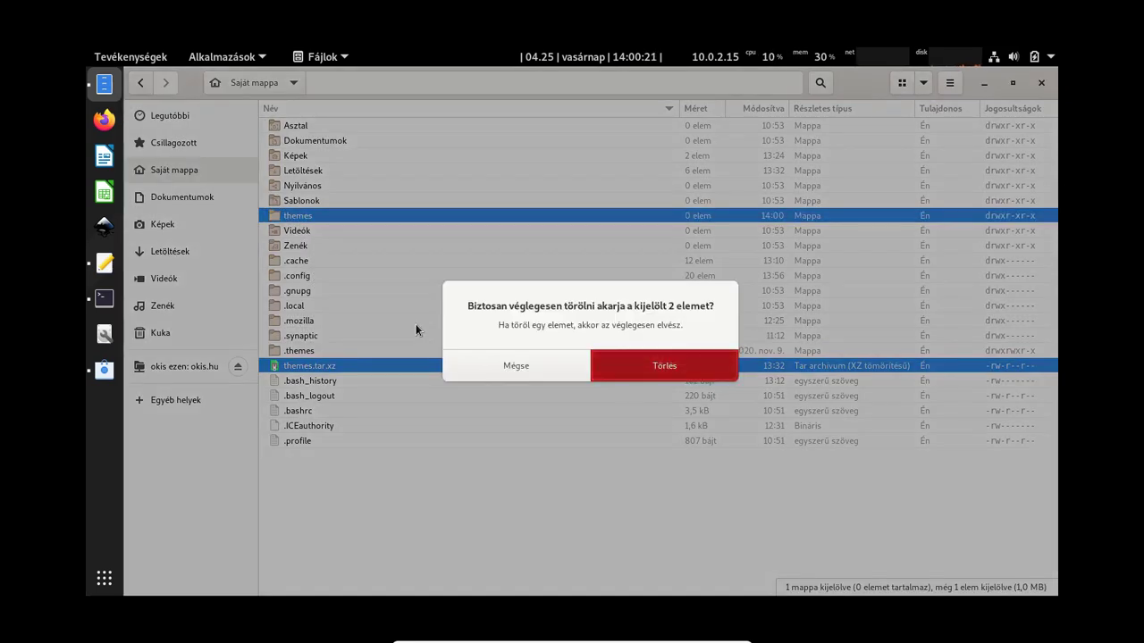
# Delete the Ant-Slim theme from the .themes folder, keeping Nextwaita, and minimize the file manager.
pyautogui.doubleClick(299, 337)
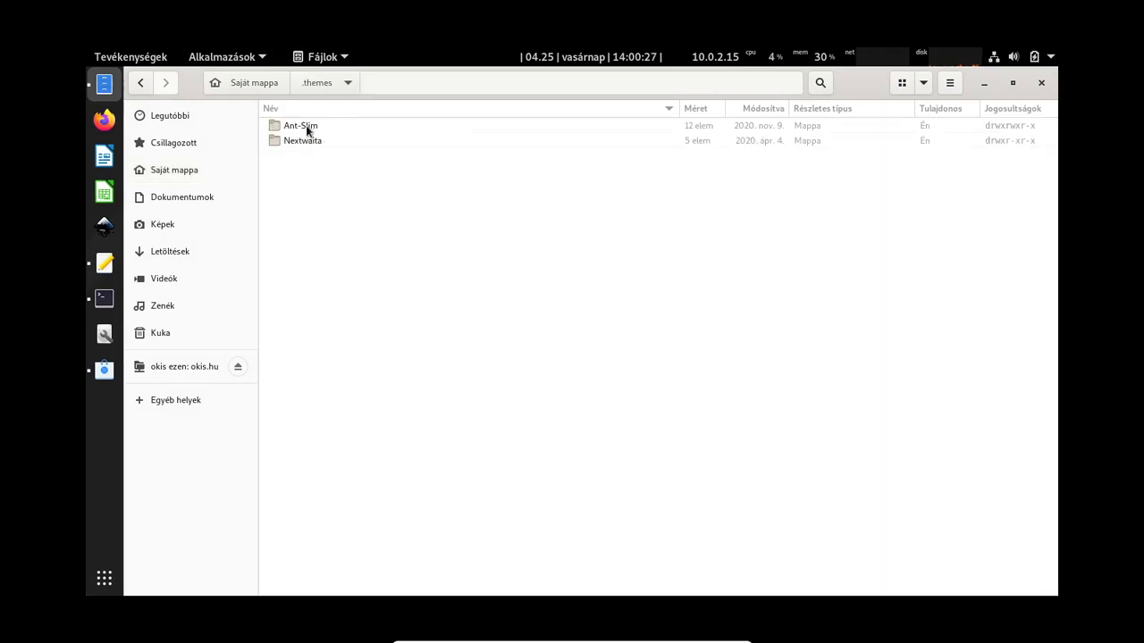
pyautogui.click(306, 126)
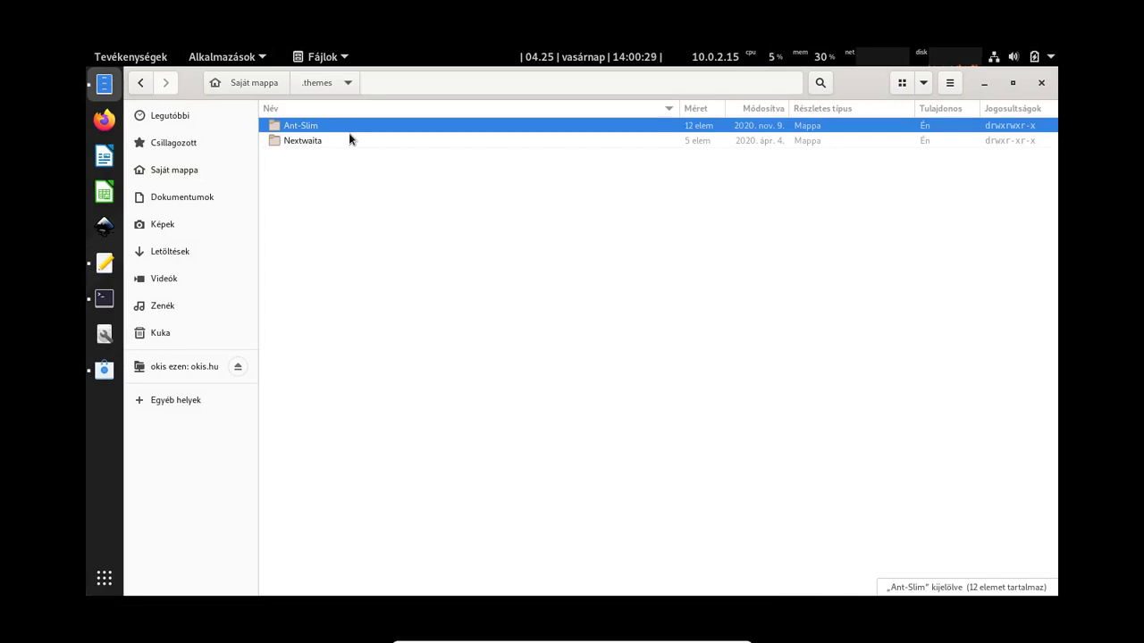
pyautogui.press('Delete')
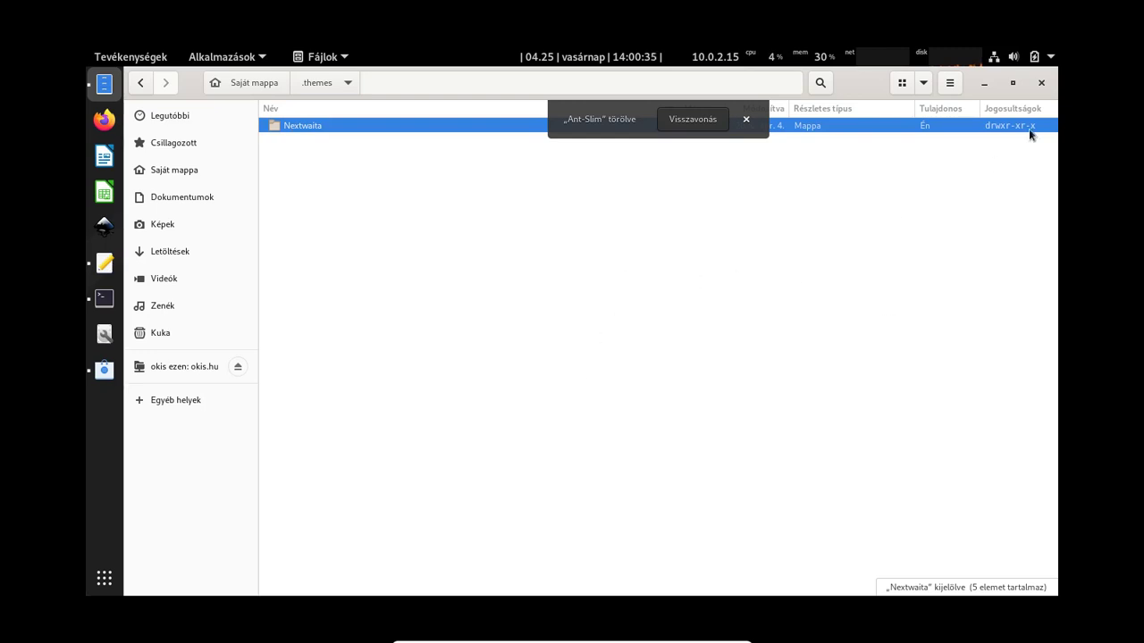
pyautogui.click(983, 82)
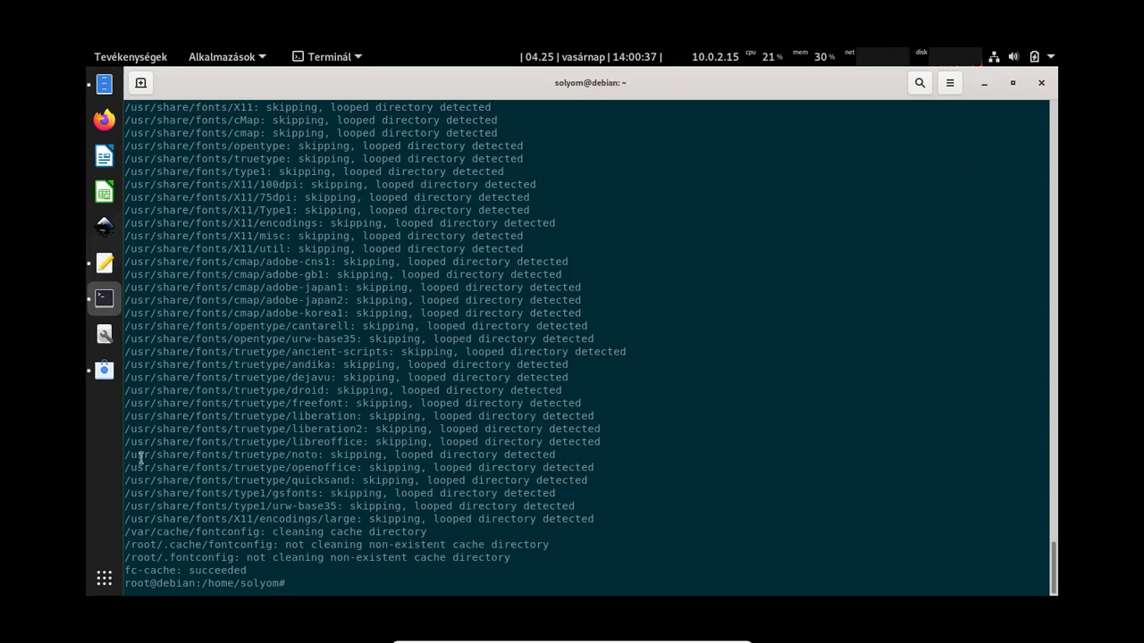
# Open Inkscape, set the interface's GTK theme to Nextwaita in the preferences, and close the preferences.
pyautogui.click(104, 226)
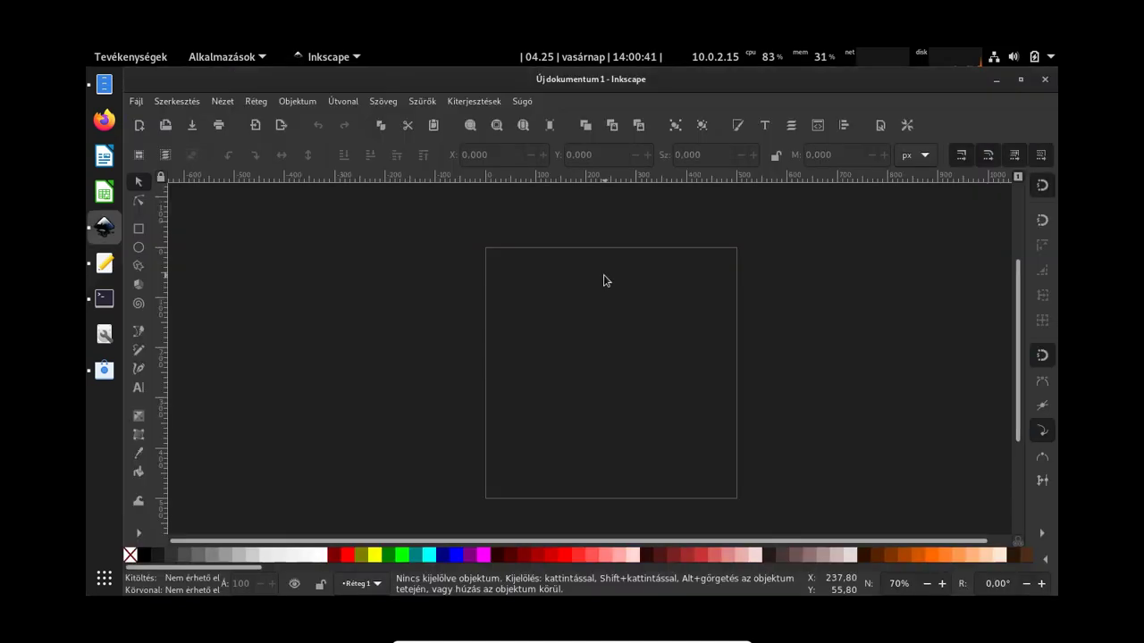
pyautogui.click(135, 105)
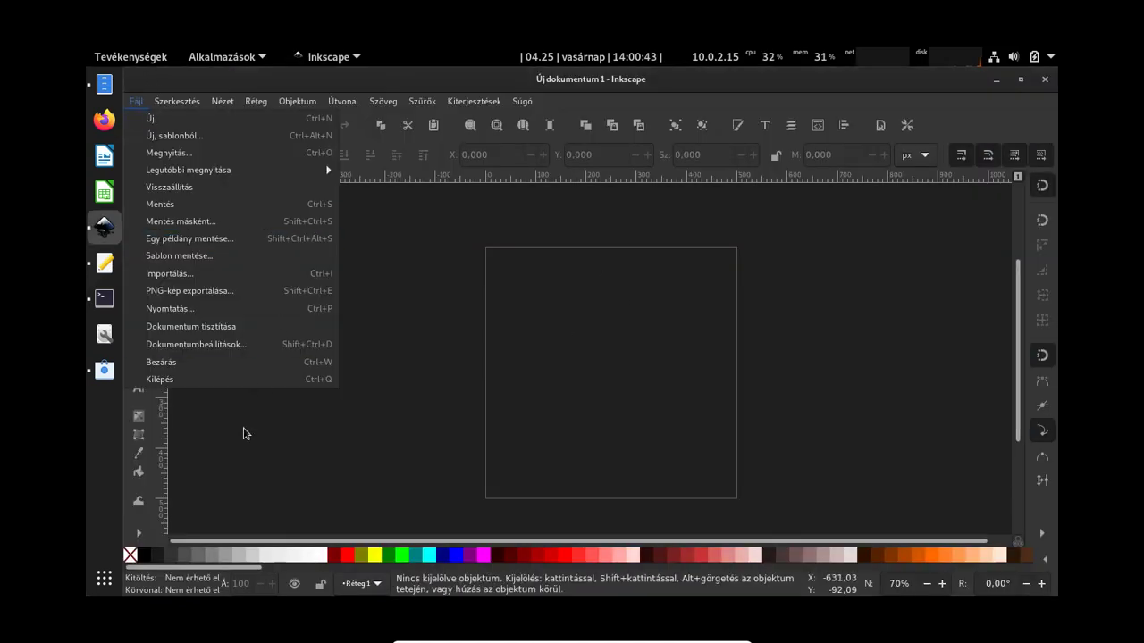
pyautogui.moveTo(177, 101)
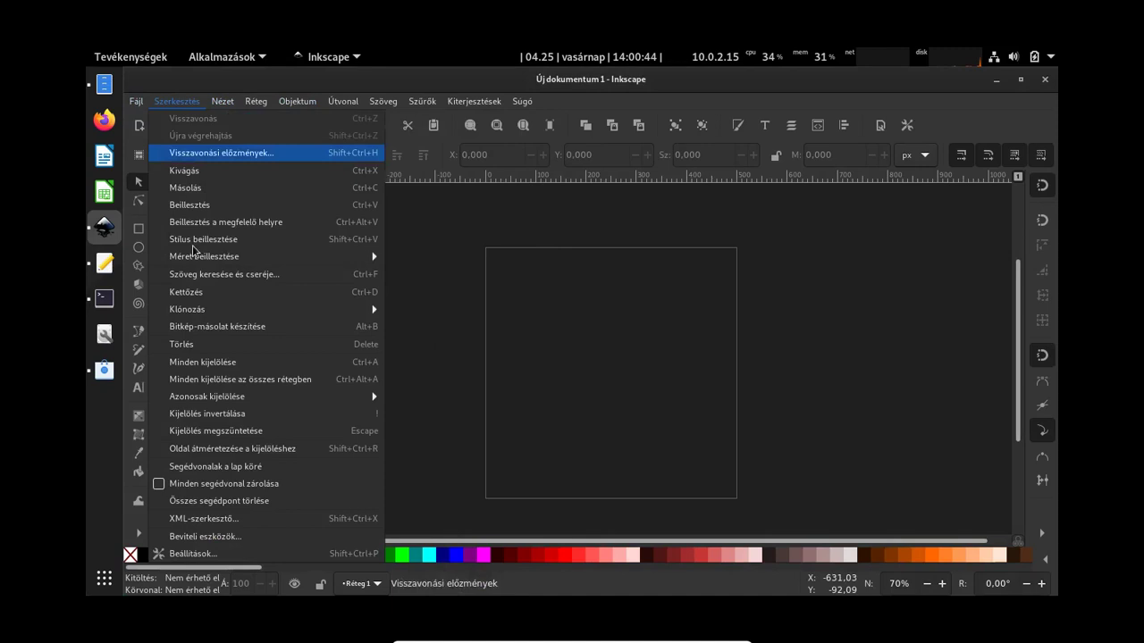
pyautogui.click(240, 555)
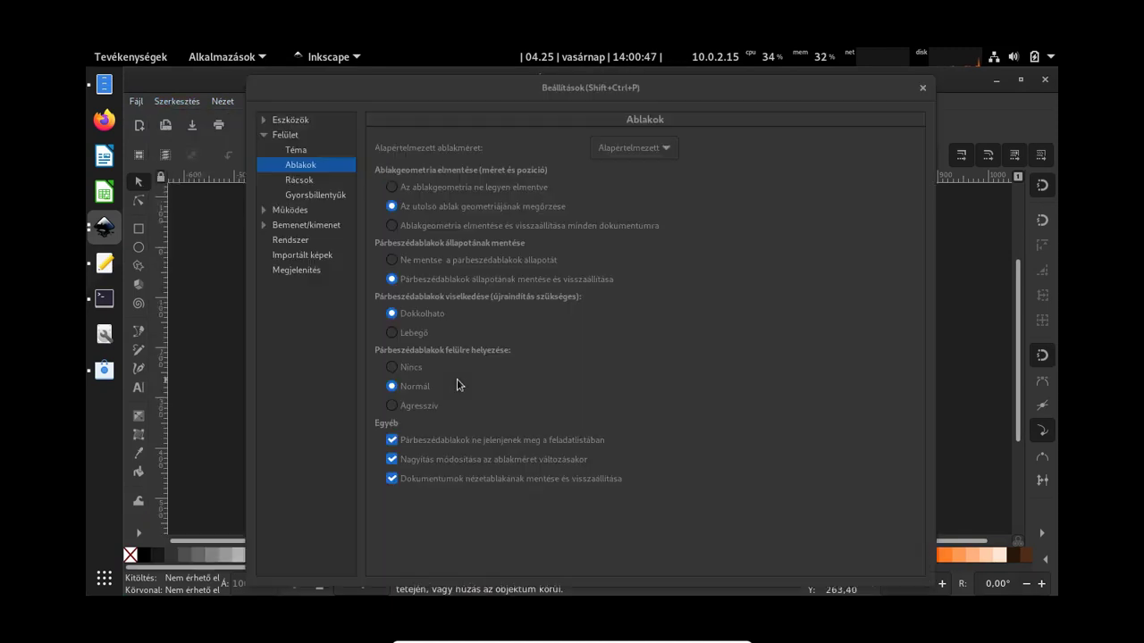
pyautogui.click(295, 151)
pyautogui.click(615, 168)
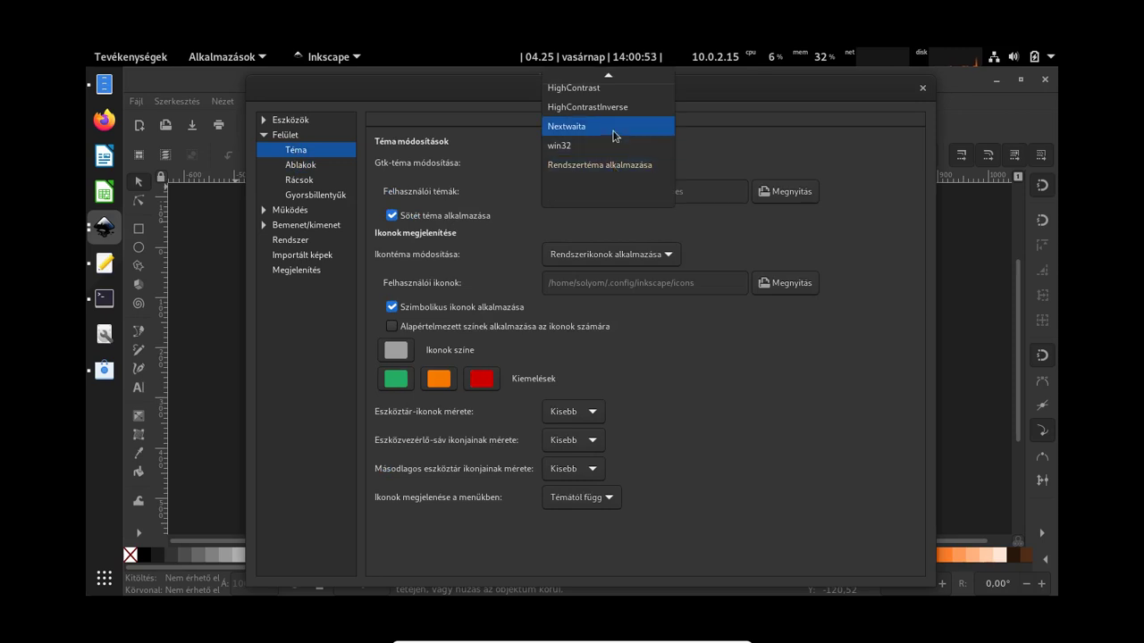
pyautogui.click(613, 131)
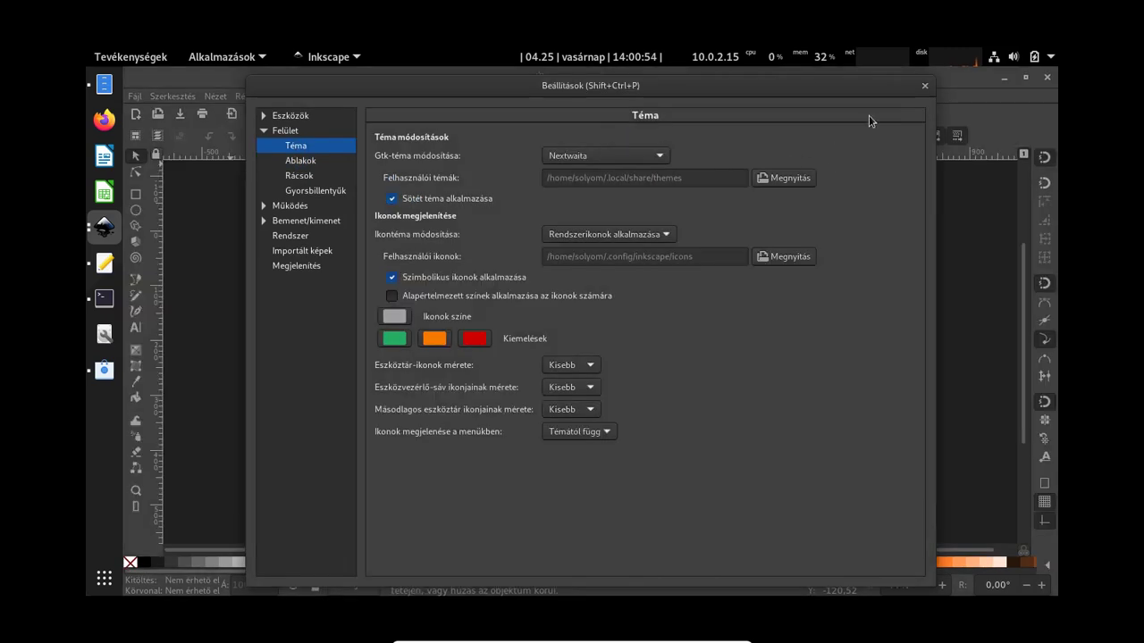
pyautogui.click(925, 85)
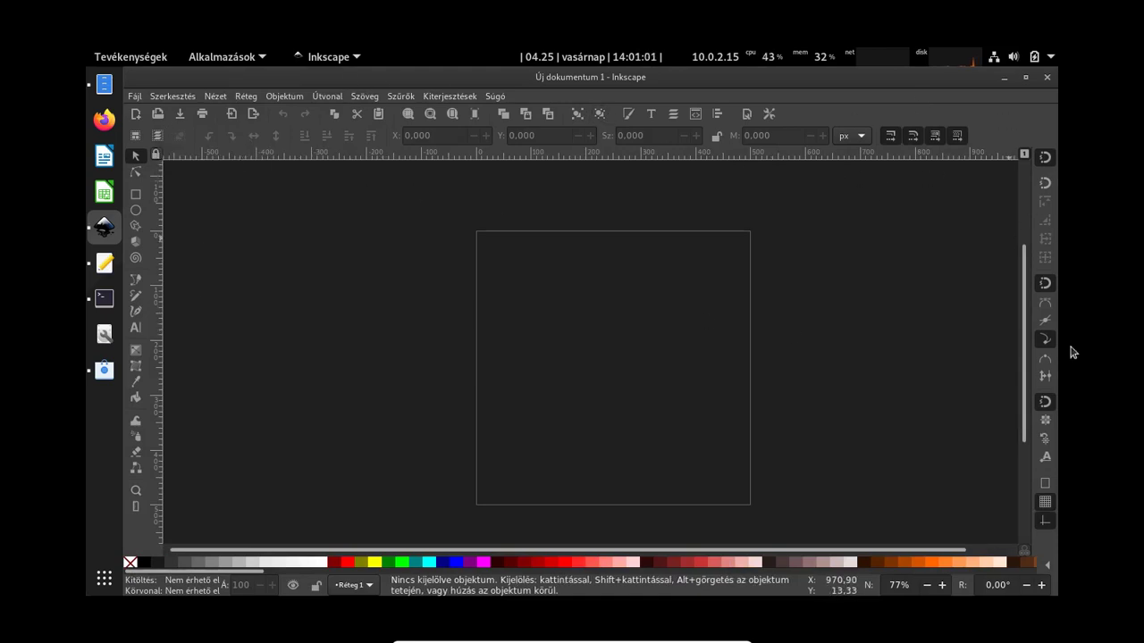
# Enable snapping to the page border and turn off scaling of stroke width and rounded rectangle corners when resizing objects.
pyautogui.click(1045, 483)
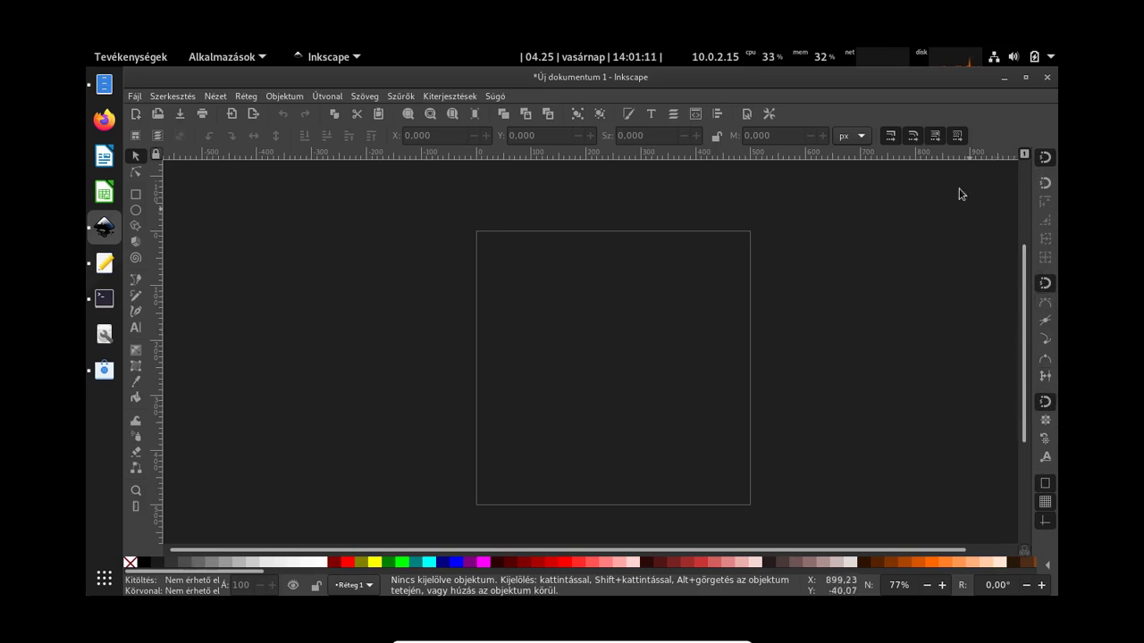
pyautogui.click(891, 136)
pyautogui.click(912, 136)
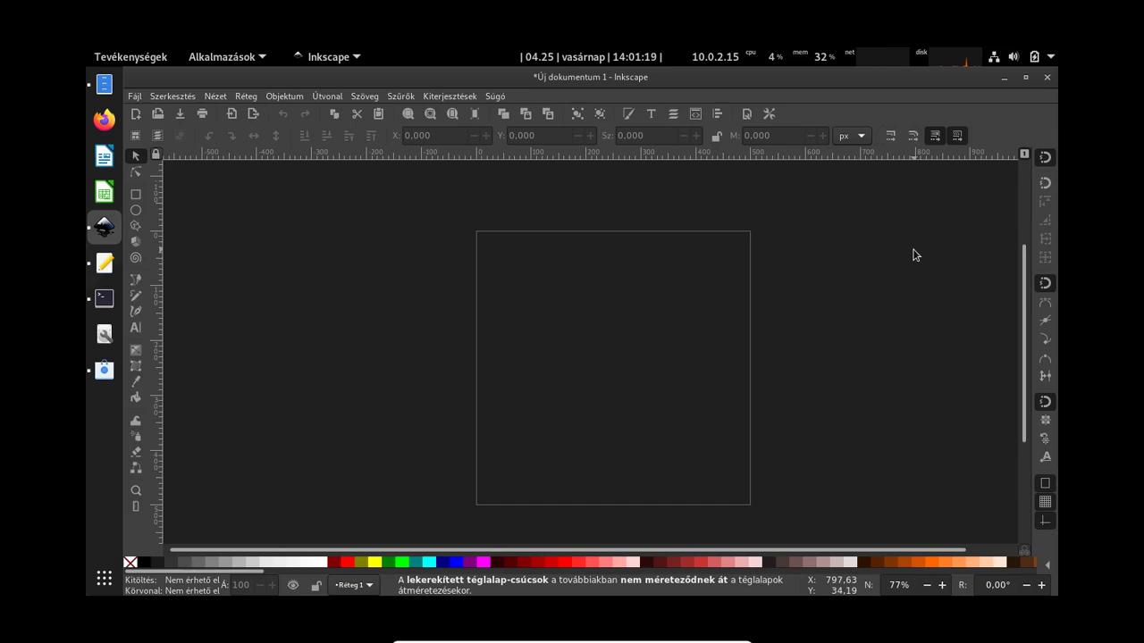
# Try the medium (Közepes) swatch size for the color palette.
pyautogui.click(1047, 565)
pyautogui.moveTo(972, 113)
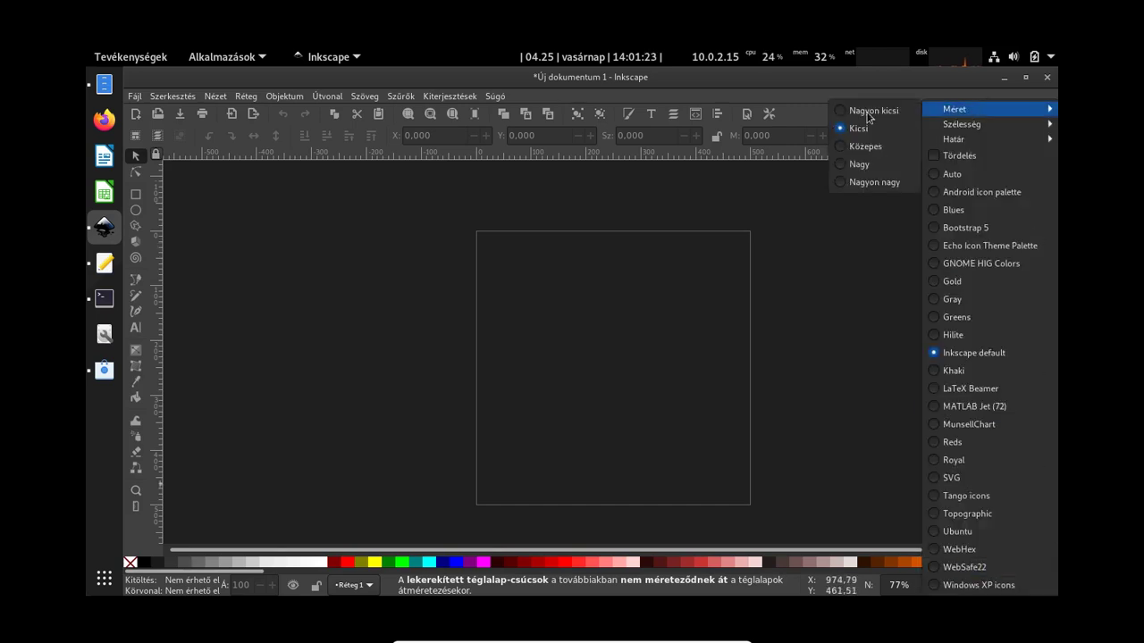
pyautogui.click(862, 147)
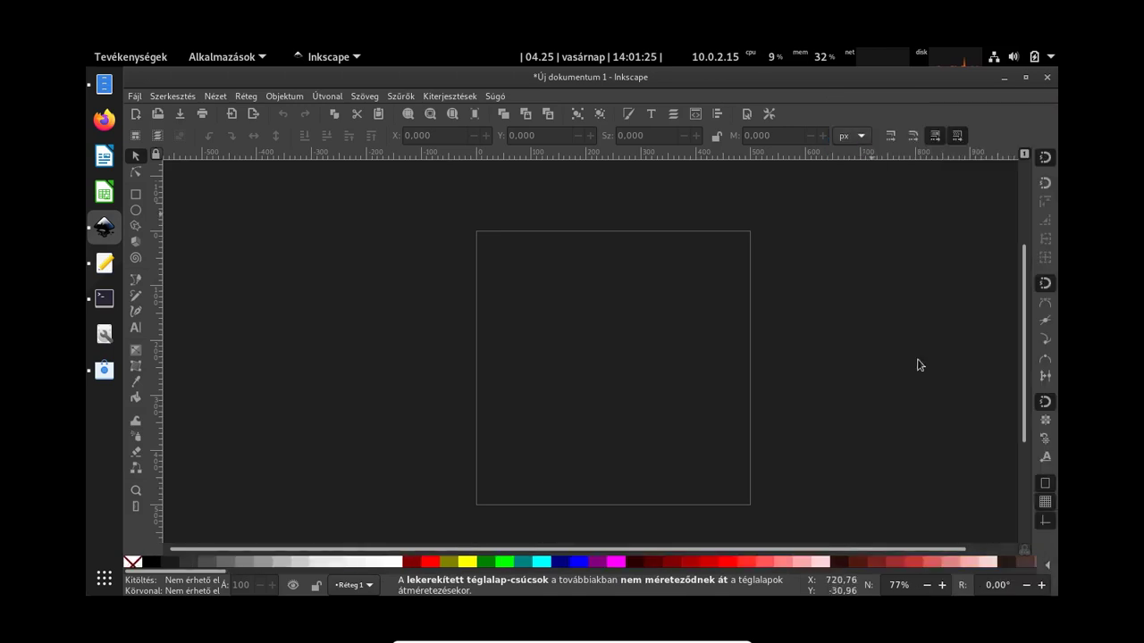
# Set the color palette's swatch size to very small (Nagyon kicsi), keeping the Inkscape default palette.
pyautogui.click(1047, 565)
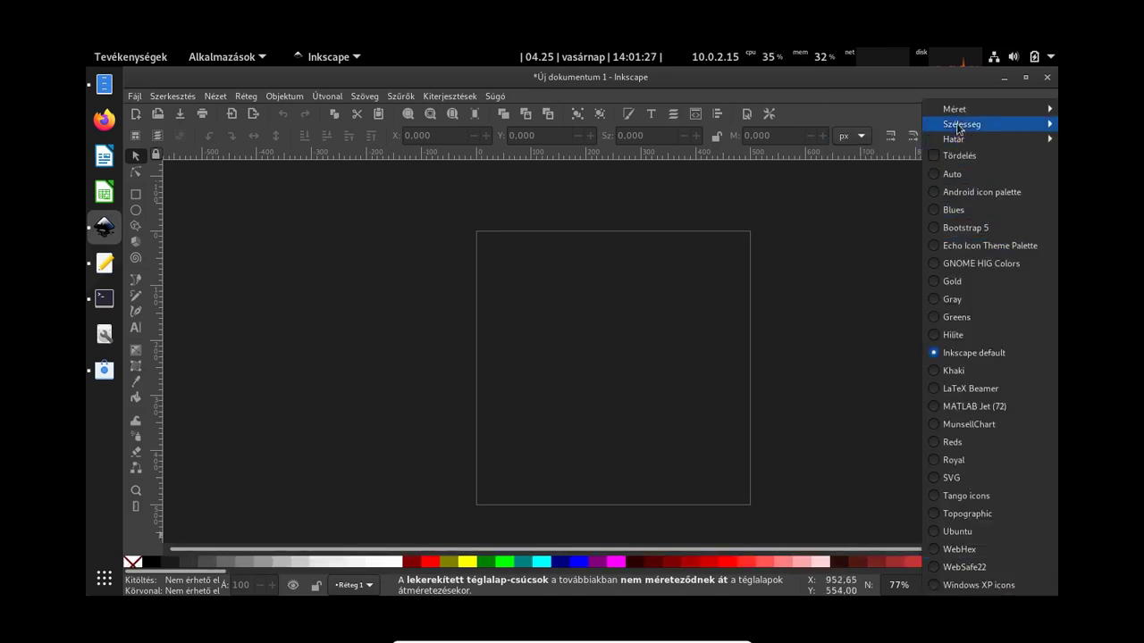
pyautogui.moveTo(956, 109)
pyautogui.click(863, 116)
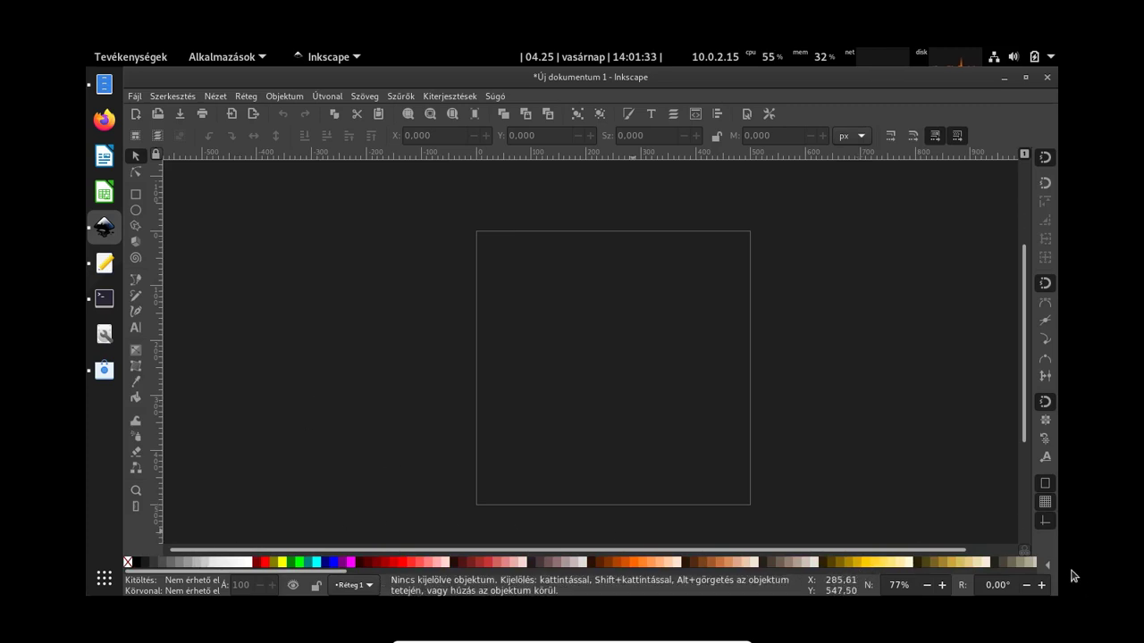
pyautogui.click(1046, 564)
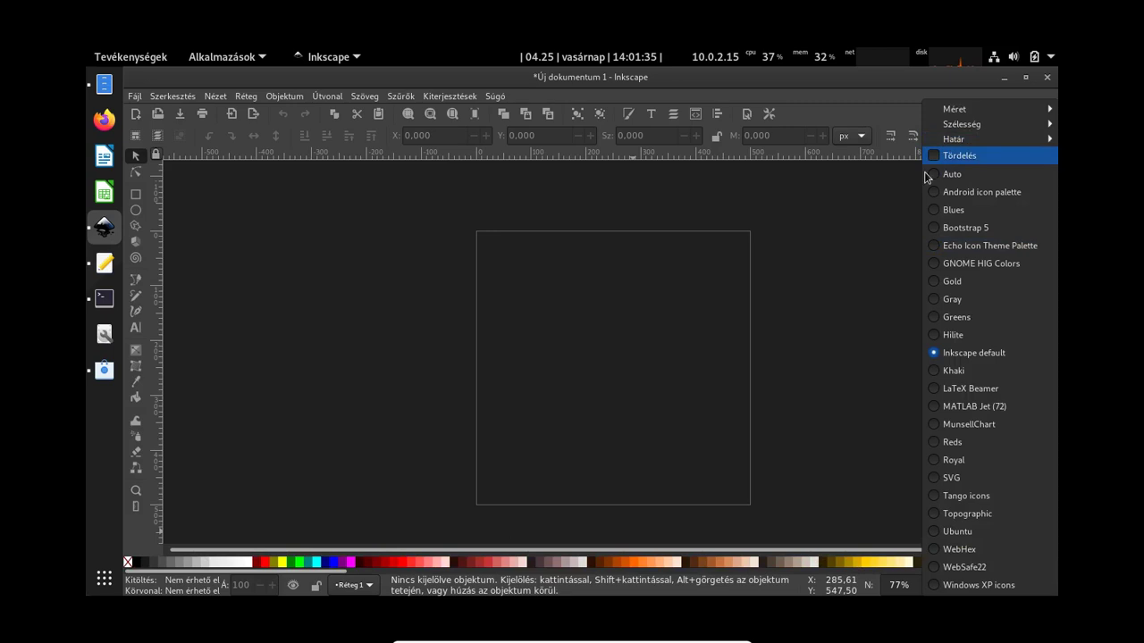
pyautogui.click(851, 348)
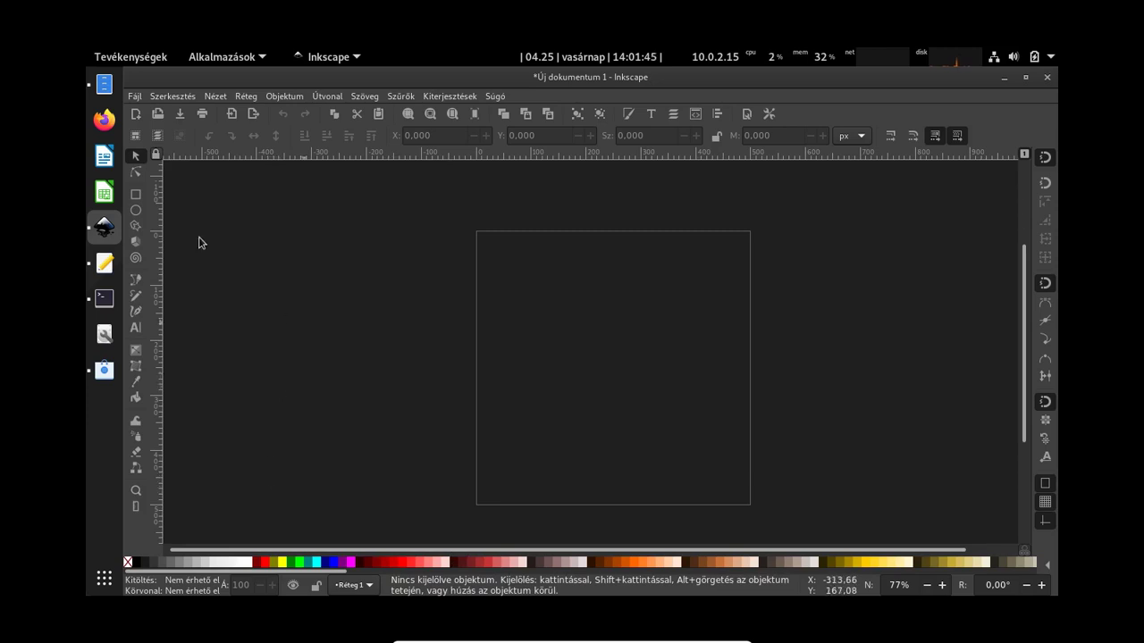
# Save the document as default.svg in the .config/inkscape/templates folder, replacing the existing template file.
pyautogui.click(134, 96)
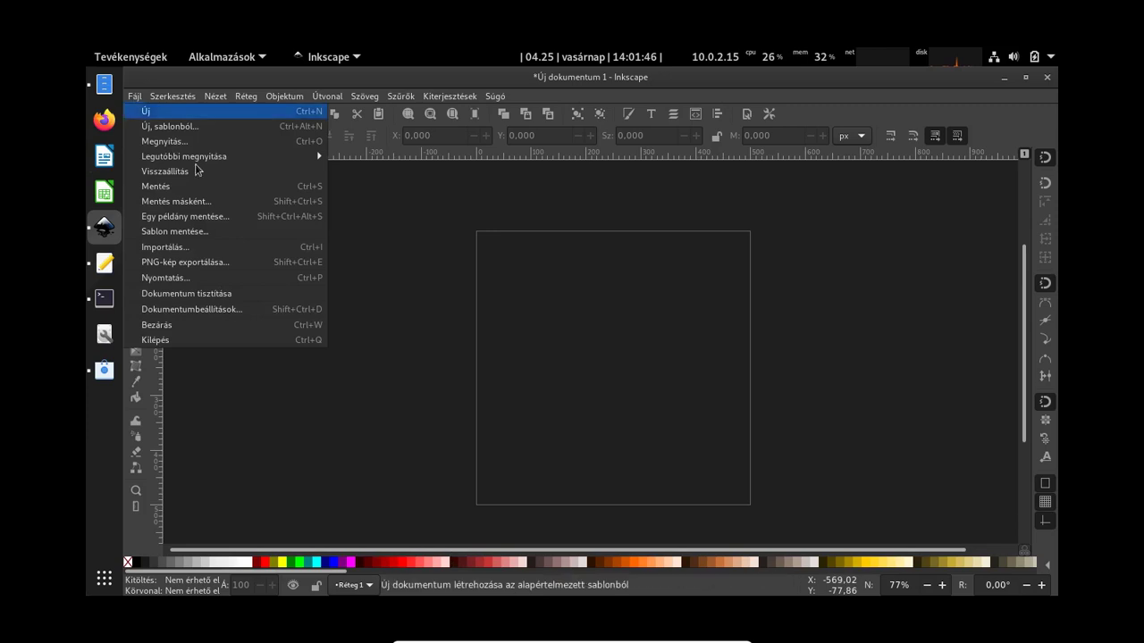
pyautogui.click(248, 202)
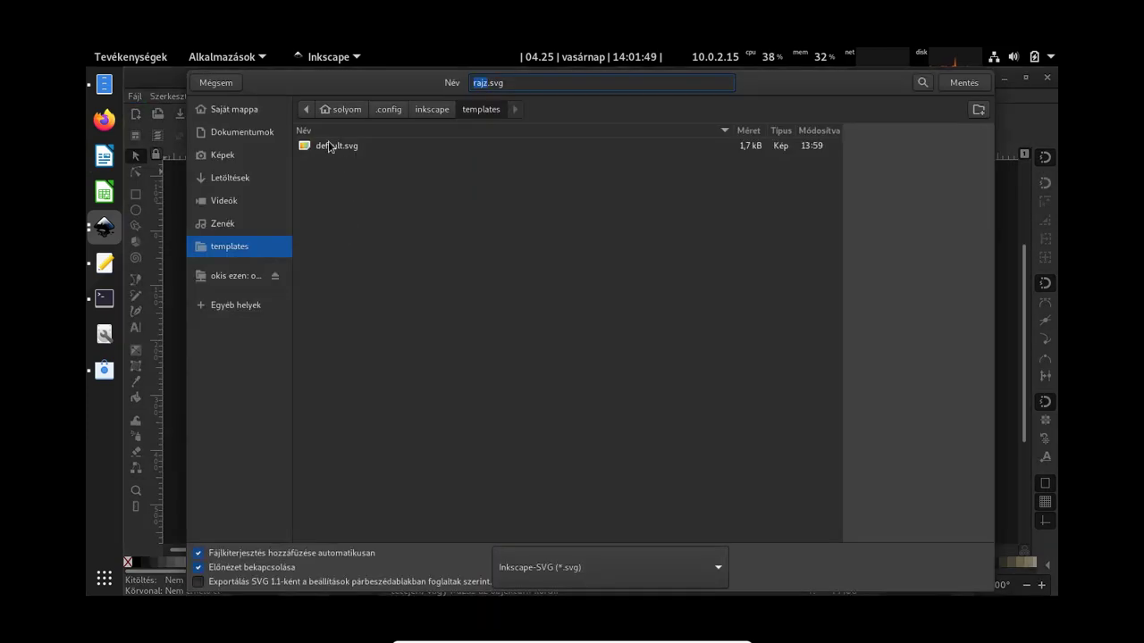
pyautogui.doubleClick(329, 147)
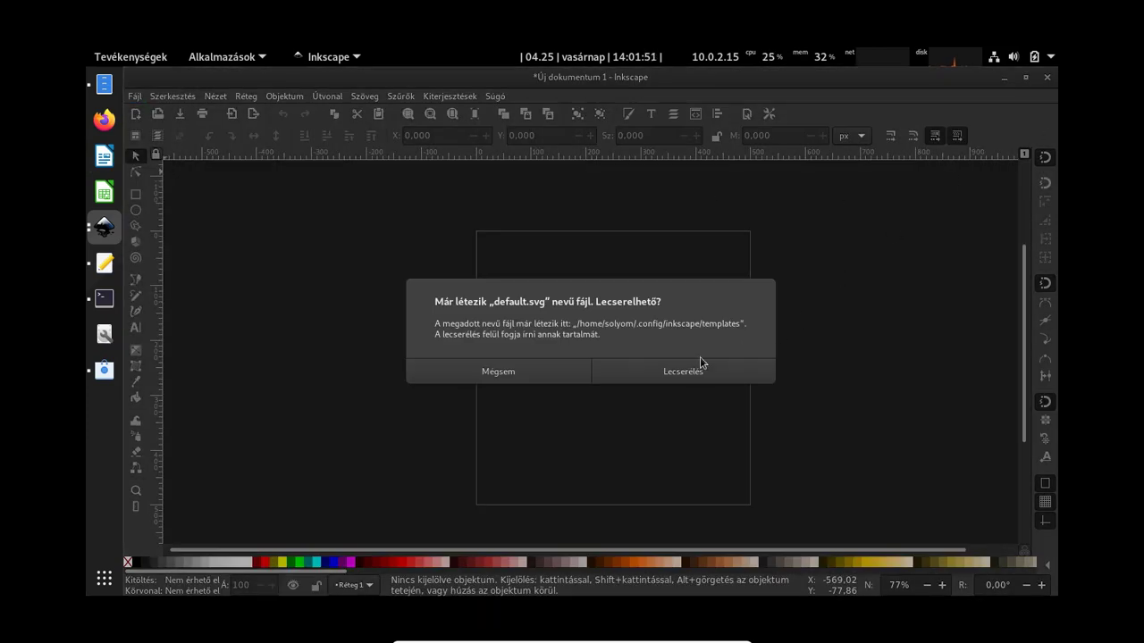
pyautogui.click(683, 371)
# Restart Inkscape to check that a new document uses the saved default template, and close it.
pyautogui.hotkey('alt', 'Tab')
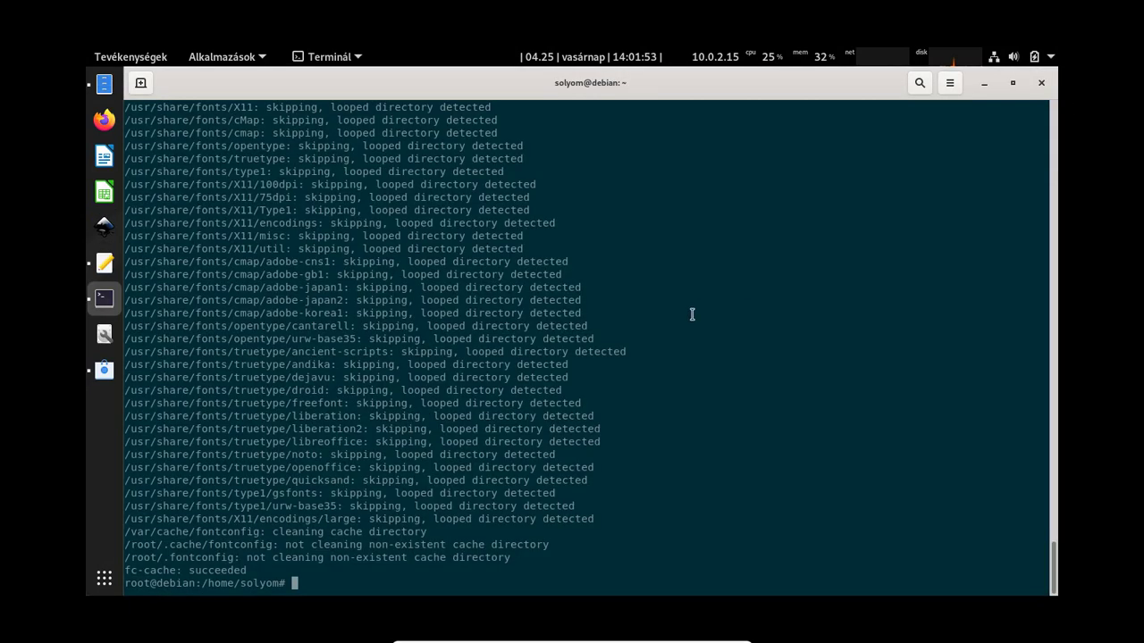
pyautogui.click(103, 225)
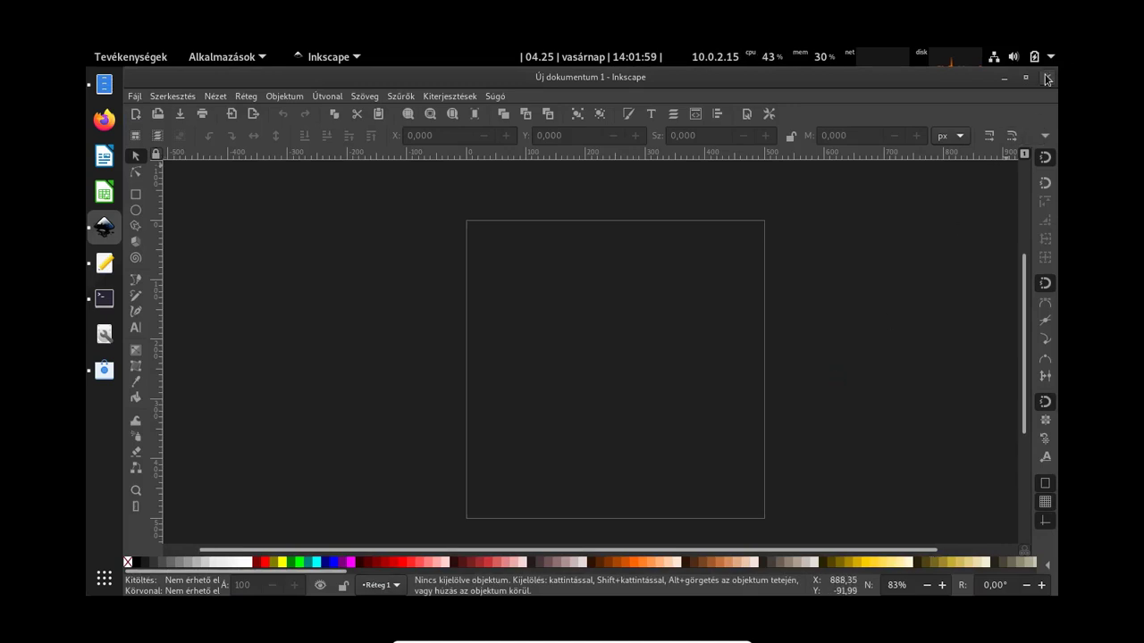
pyautogui.click(1046, 77)
# Search the Software application for krita and examine the version and source on Krita's details page.
pyautogui.click(103, 370)
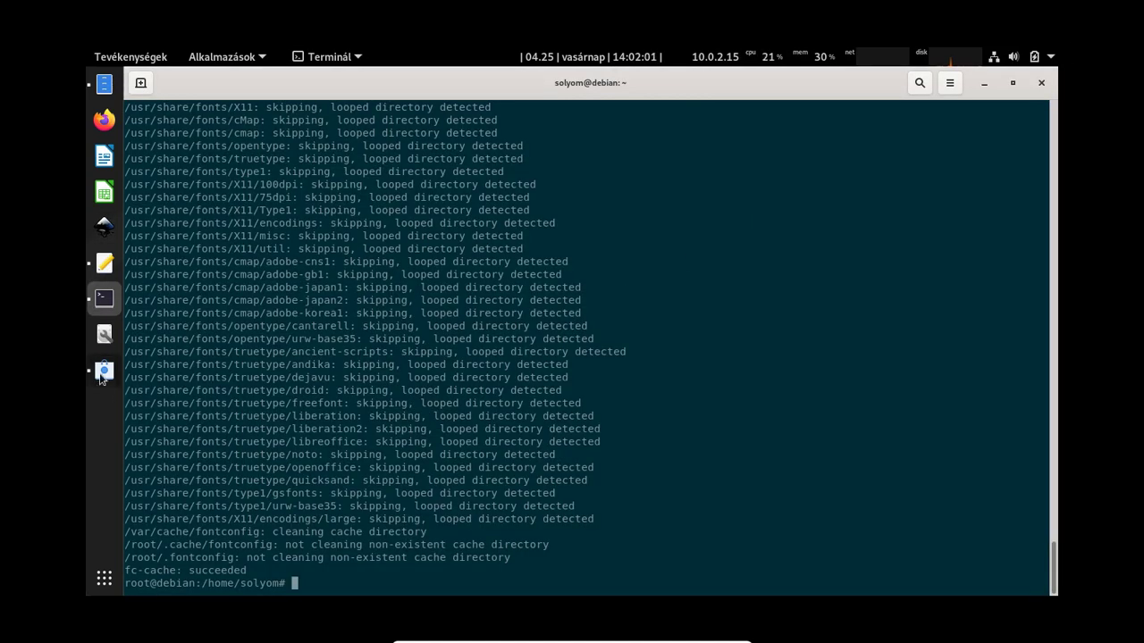
pyautogui.click(496, 82)
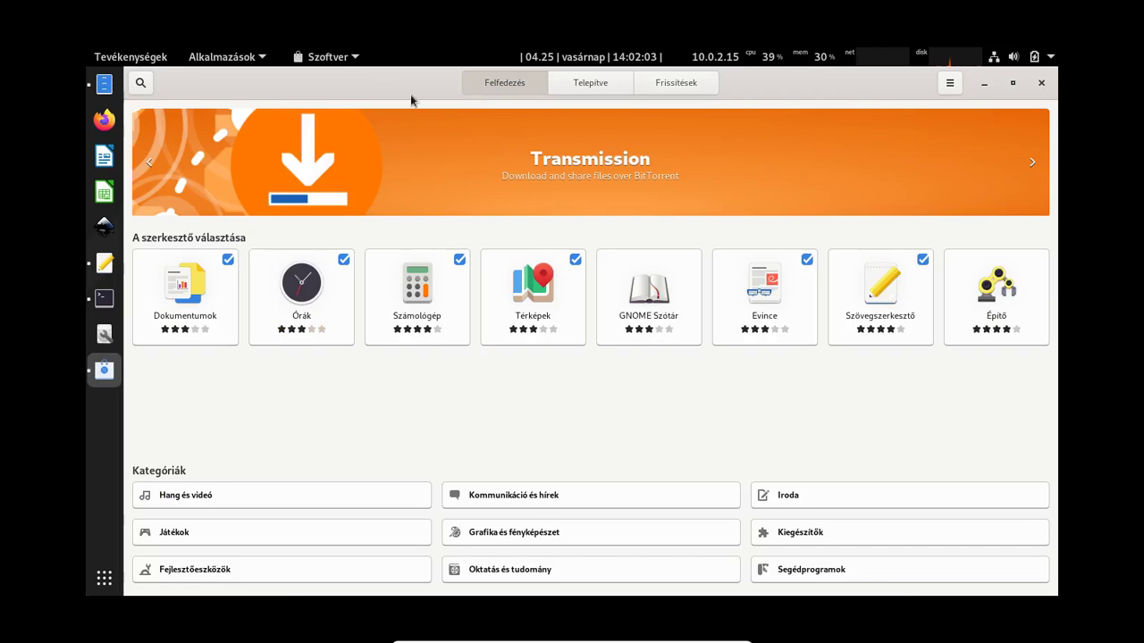
pyautogui.click(141, 85)
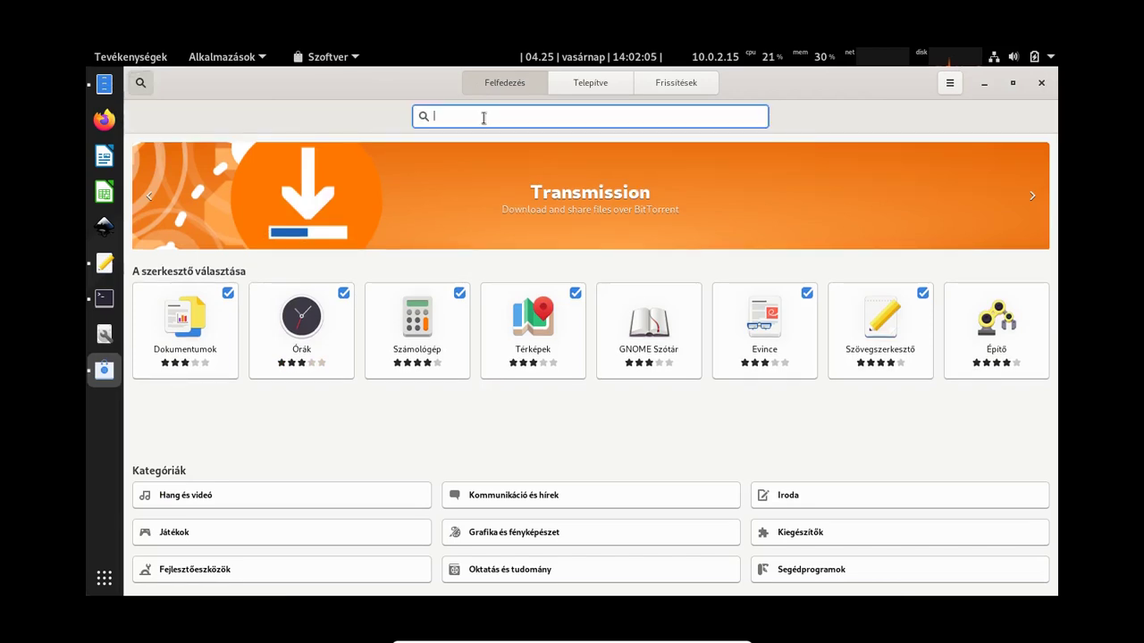
pyautogui.write('krita')
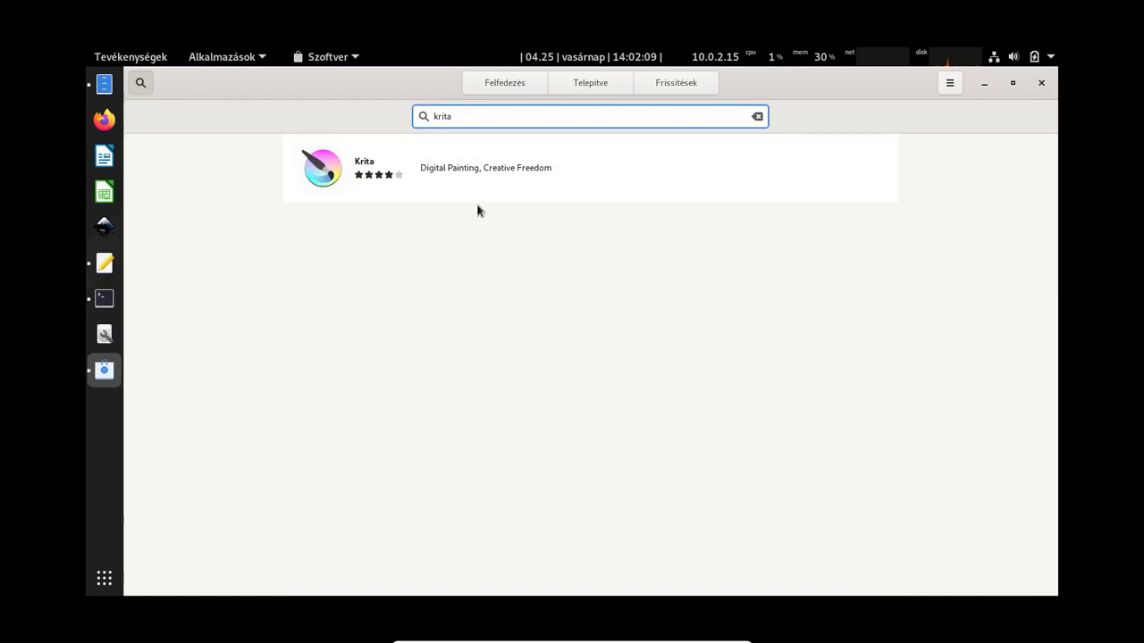
pyautogui.click(501, 191)
pyautogui.scroll(-3, 331, 447)
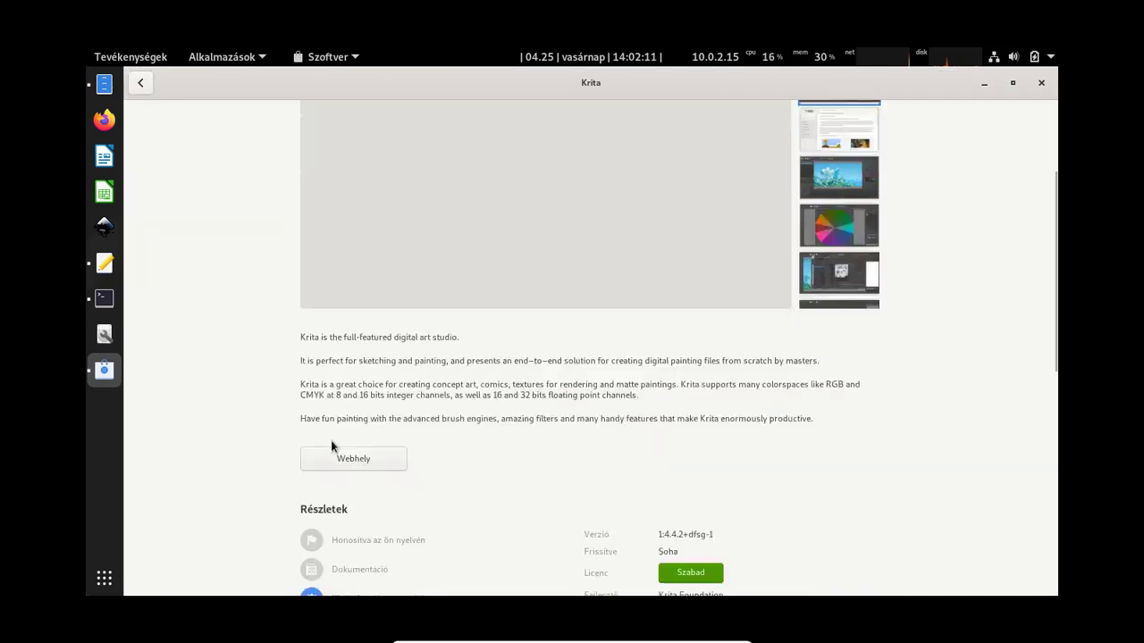
pyautogui.scroll(-2, 322, 447)
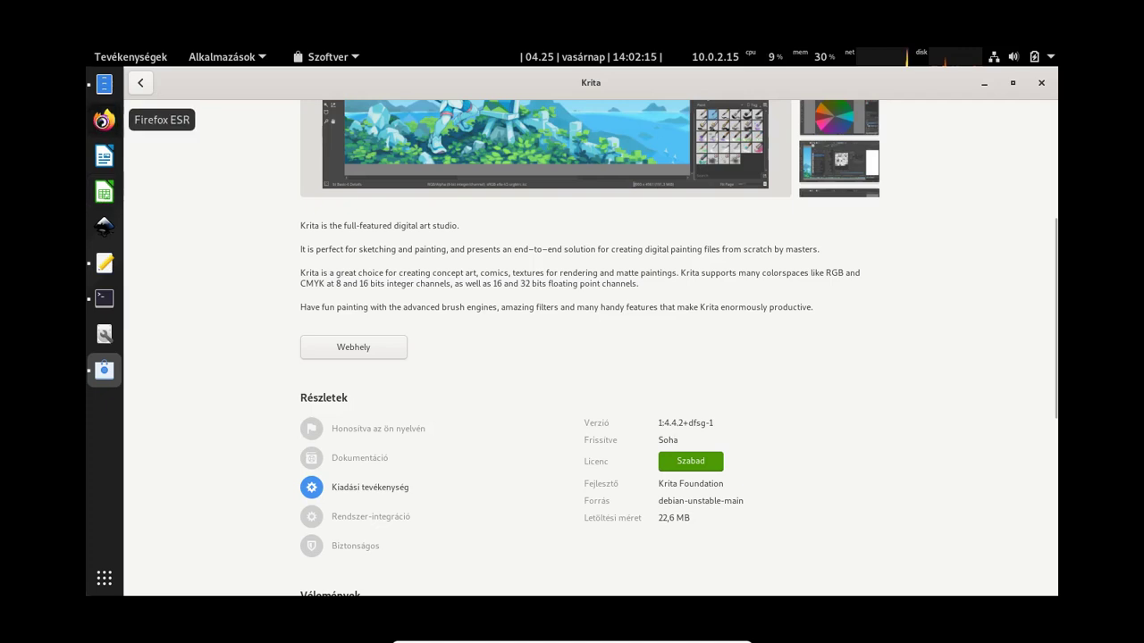
# Search the web for krita in Firefox, check the current version on krita.org's download page, and close the browser.
pyautogui.click(104, 120)
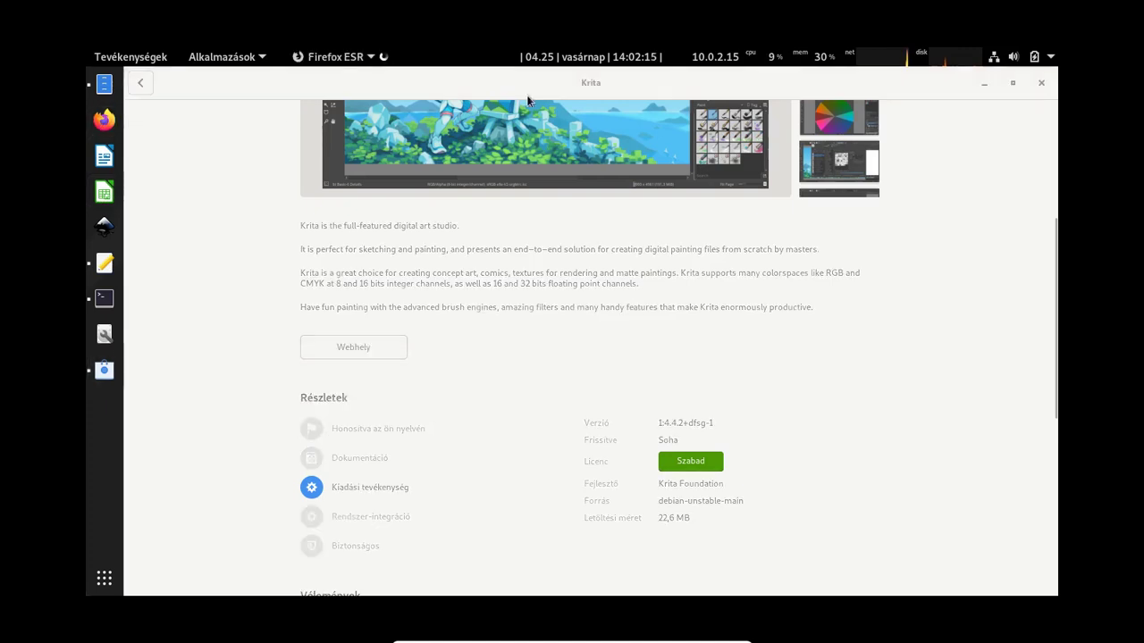
pyautogui.click(346, 61)
pyautogui.click(420, 52)
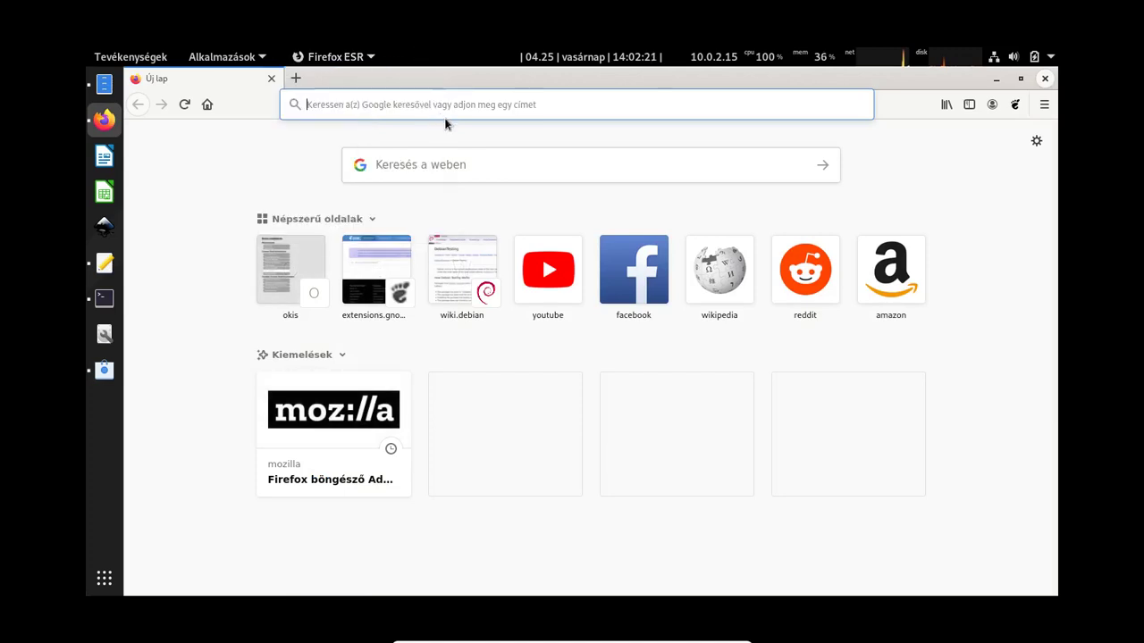
pyautogui.click(453, 168)
pyautogui.write('k')
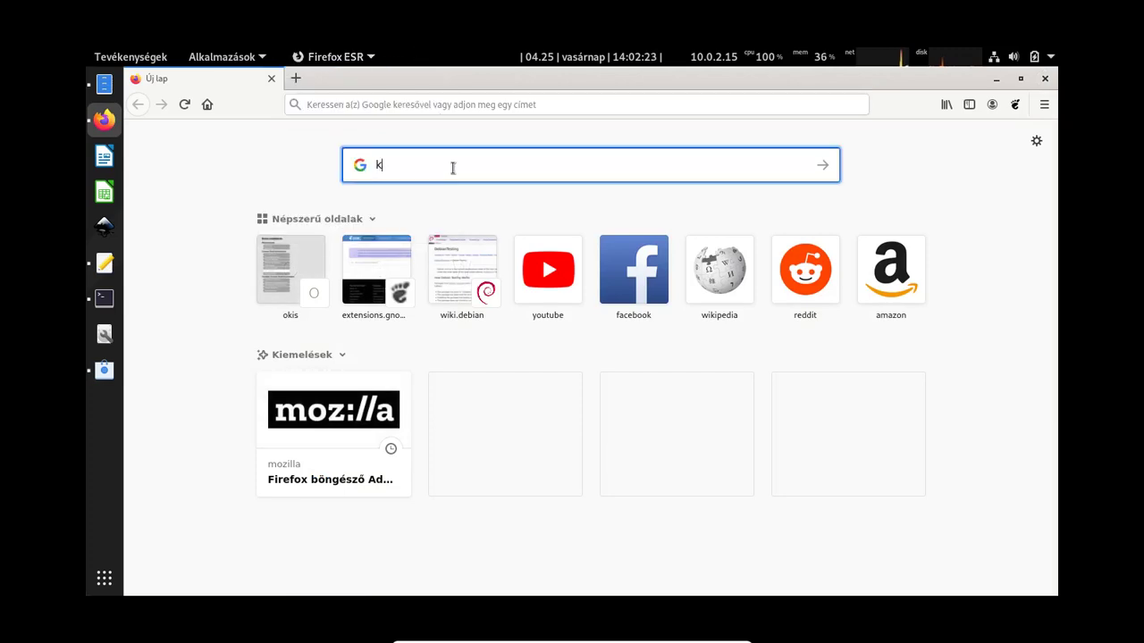
pyautogui.write('rita')
pyautogui.press('Return')
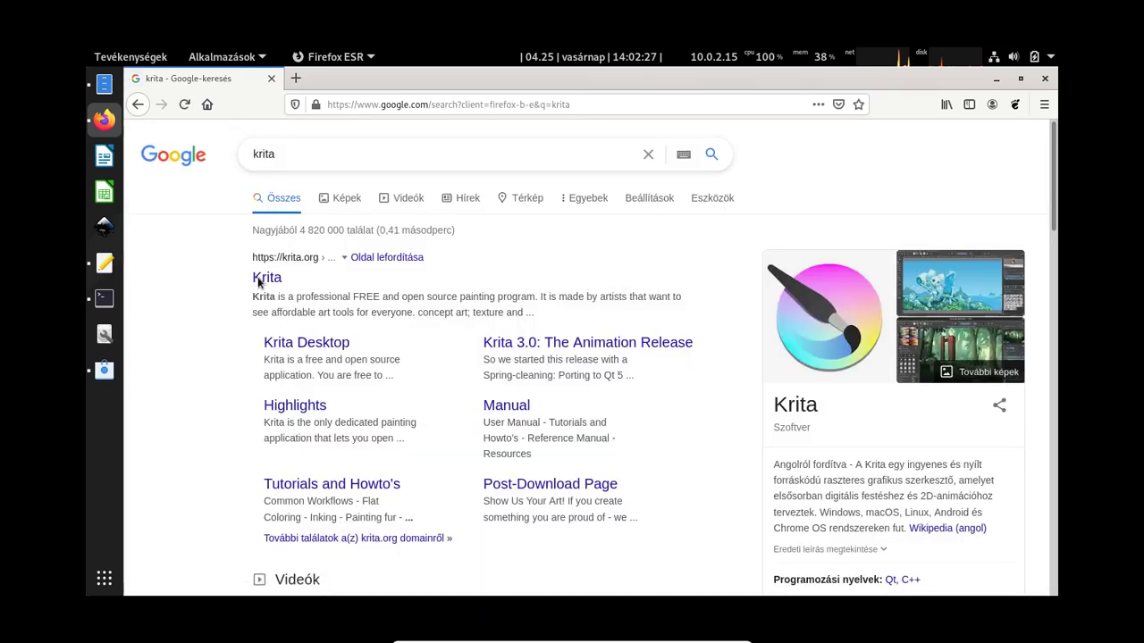
pyautogui.click(268, 280)
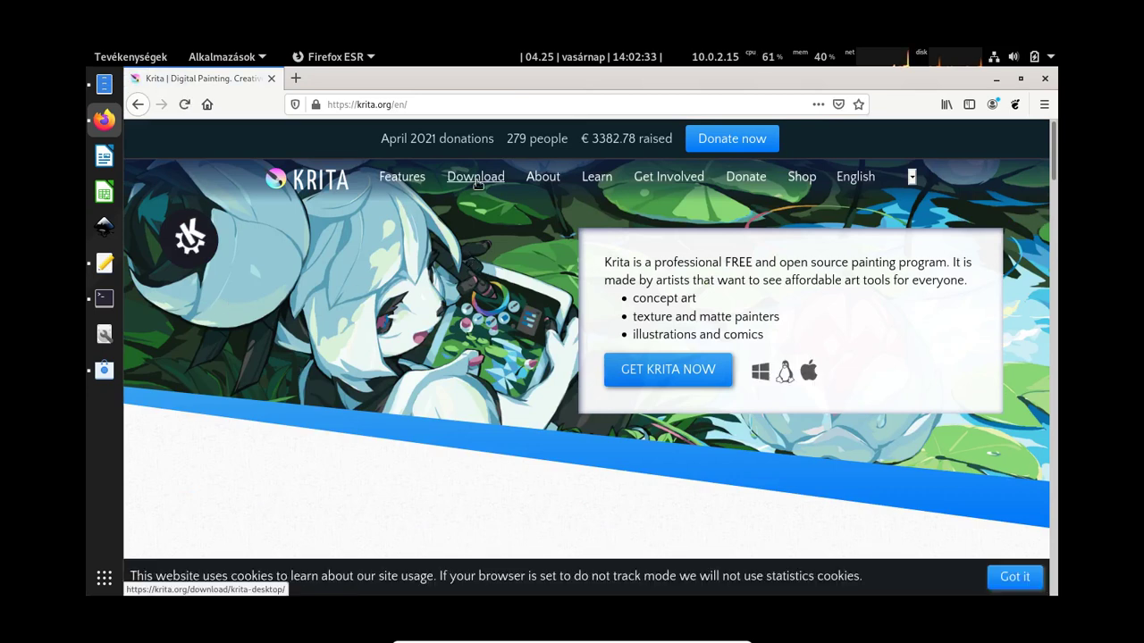
pyautogui.click(481, 178)
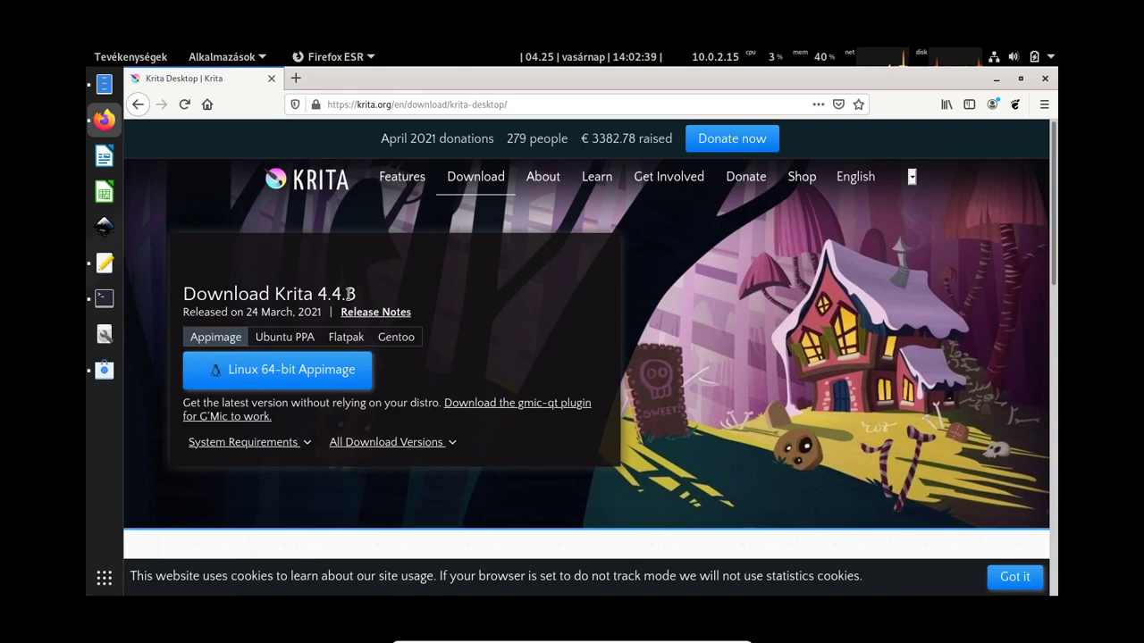
pyautogui.click(1045, 80)
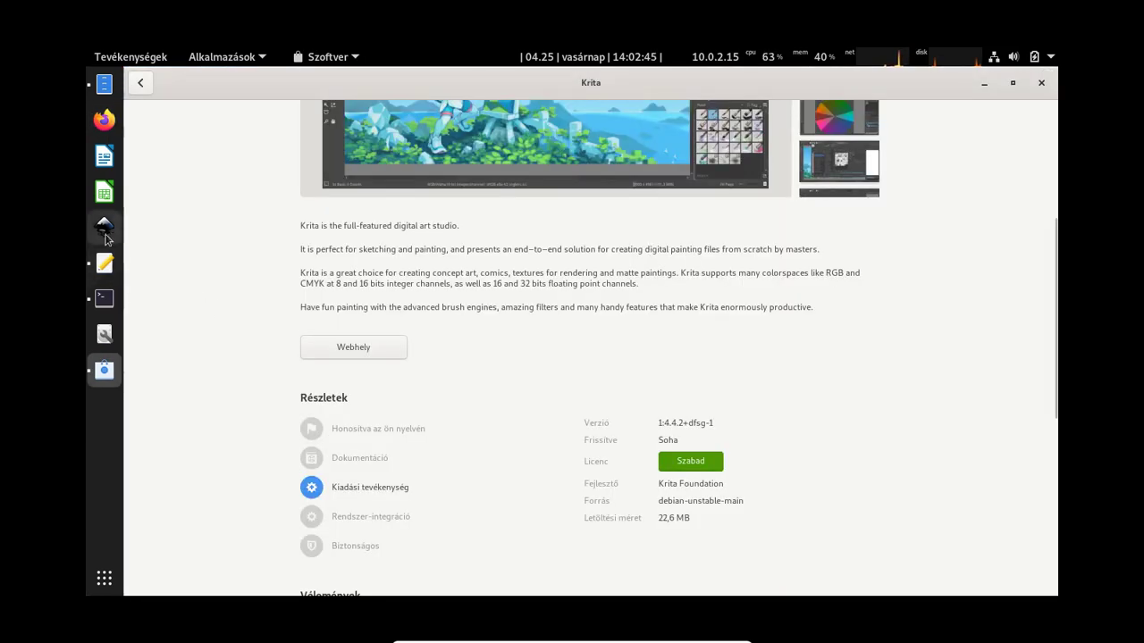
# Highlight the commented-out kritalime PPA line in the xgraphics function of the install script in the text editor.
pyautogui.click(104, 262)
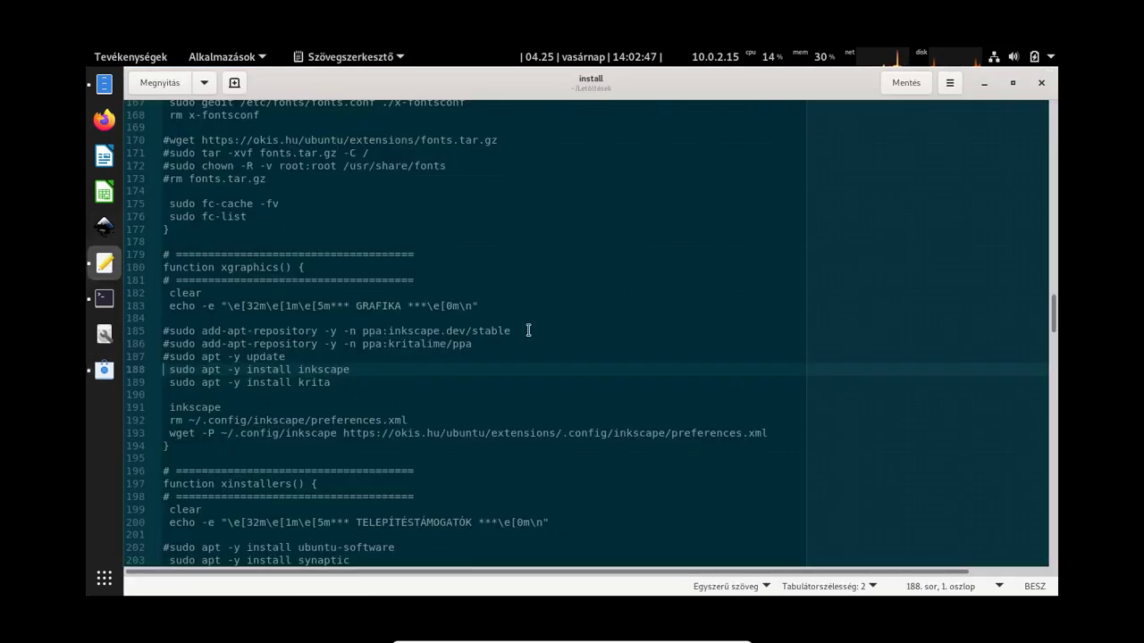
pyautogui.press('Up')
pyautogui.press('Up')
pyautogui.hotkey('shift', 'Down')
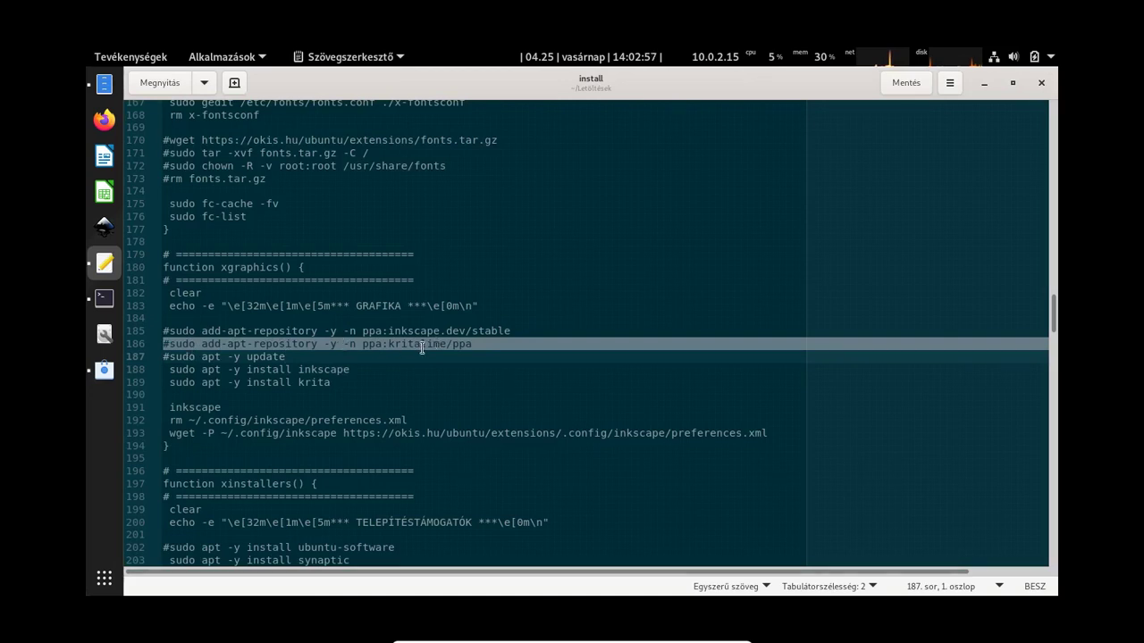
# Copy the "sudo apt -y install krita" line from the install script and run it in the root terminal.
pyautogui.press('Down')
pyautogui.press('Down')
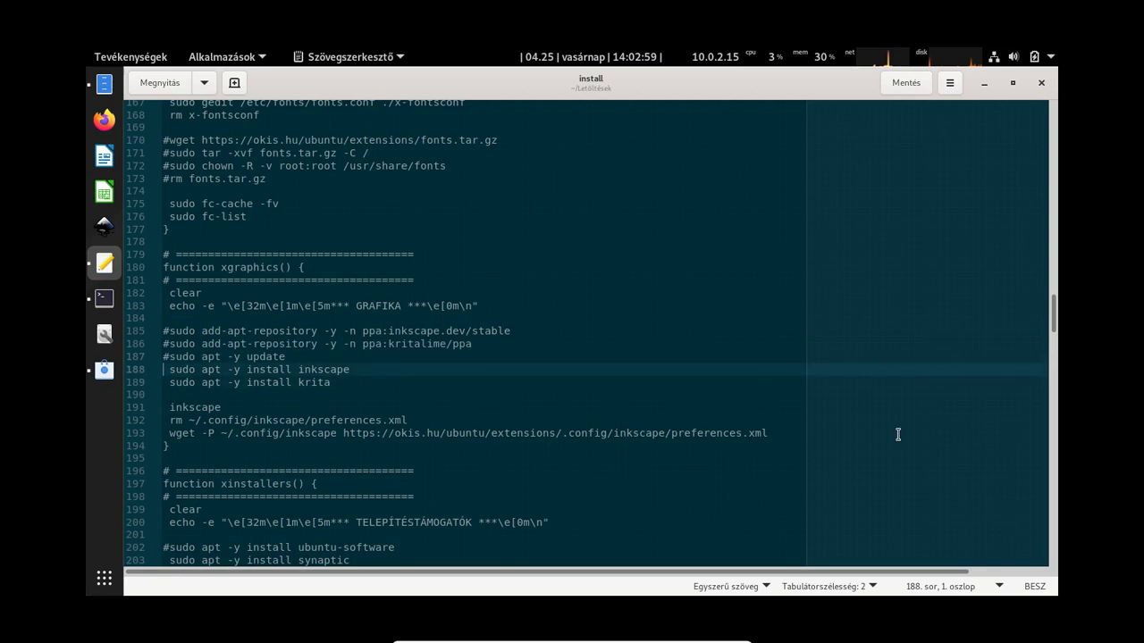
pyautogui.hotkey('shift', 'Down')
pyautogui.hotkey('ctrl', 'c')
pyautogui.hotkey('alt', 'Tab')
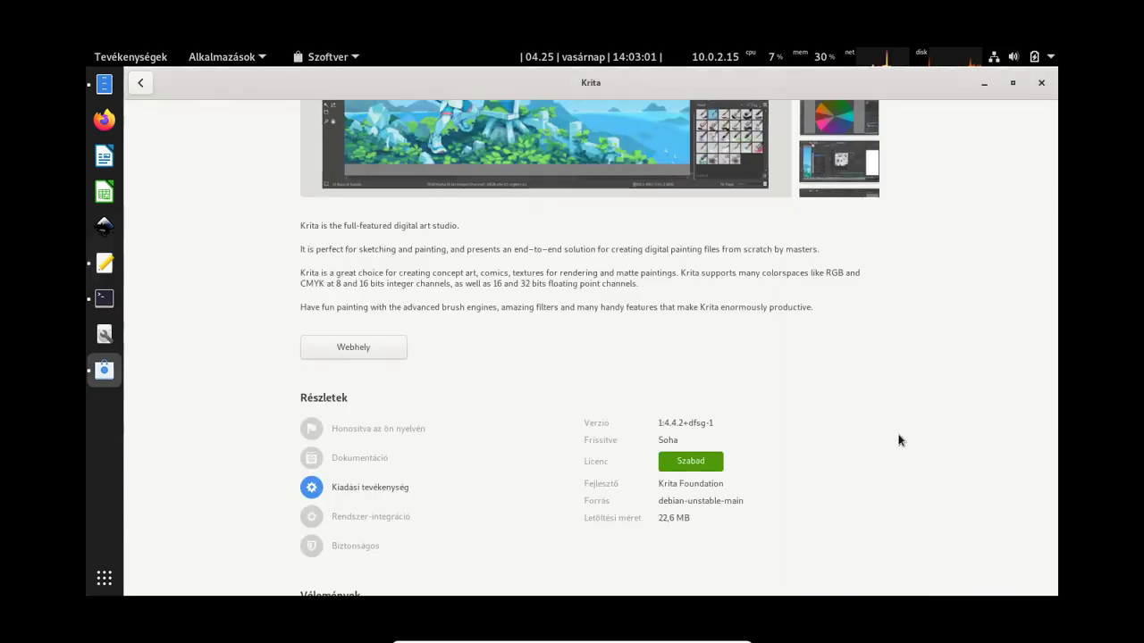
pyautogui.scroll(1, 898, 435)
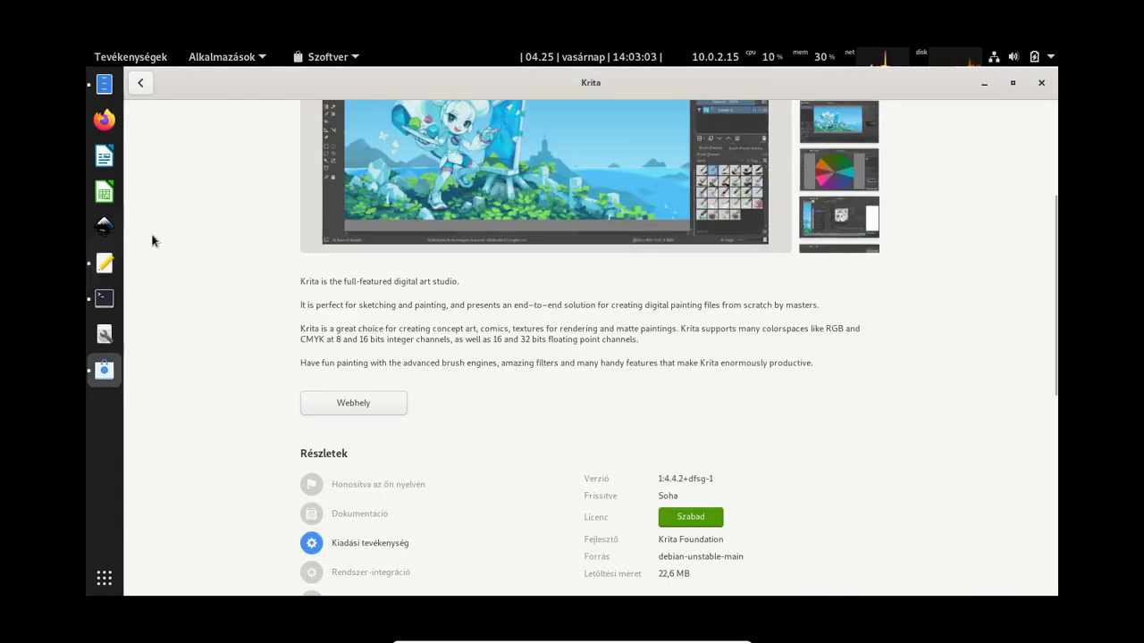
pyautogui.click(104, 298)
pyautogui.press('Return')
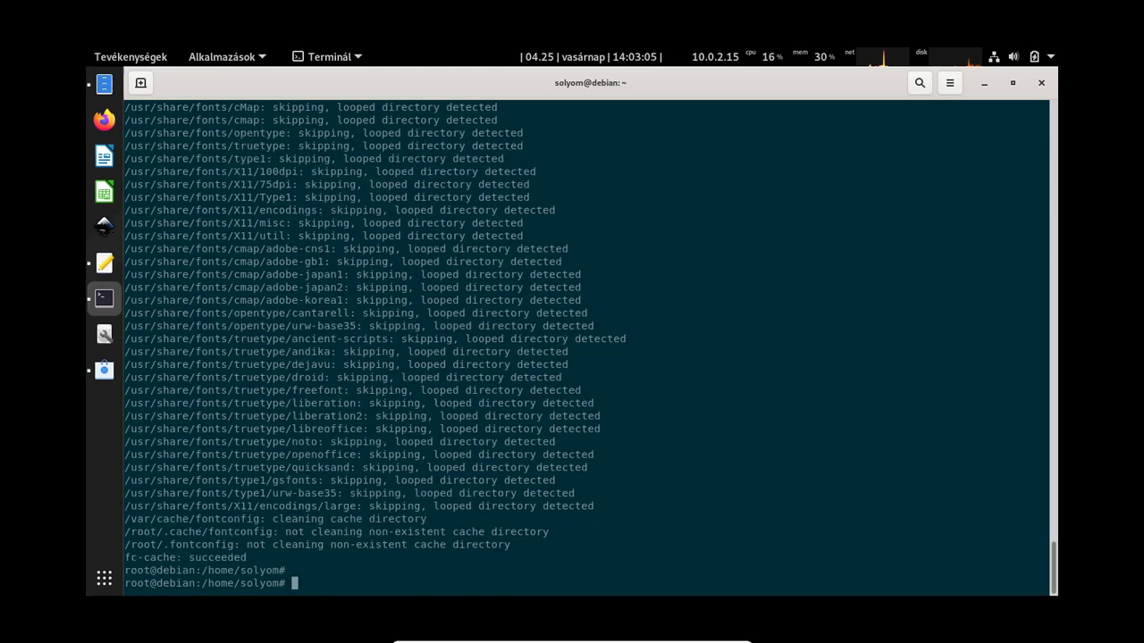
pyautogui.press('Return')
pyautogui.hotkey('ctrl', 'shift', 'v')
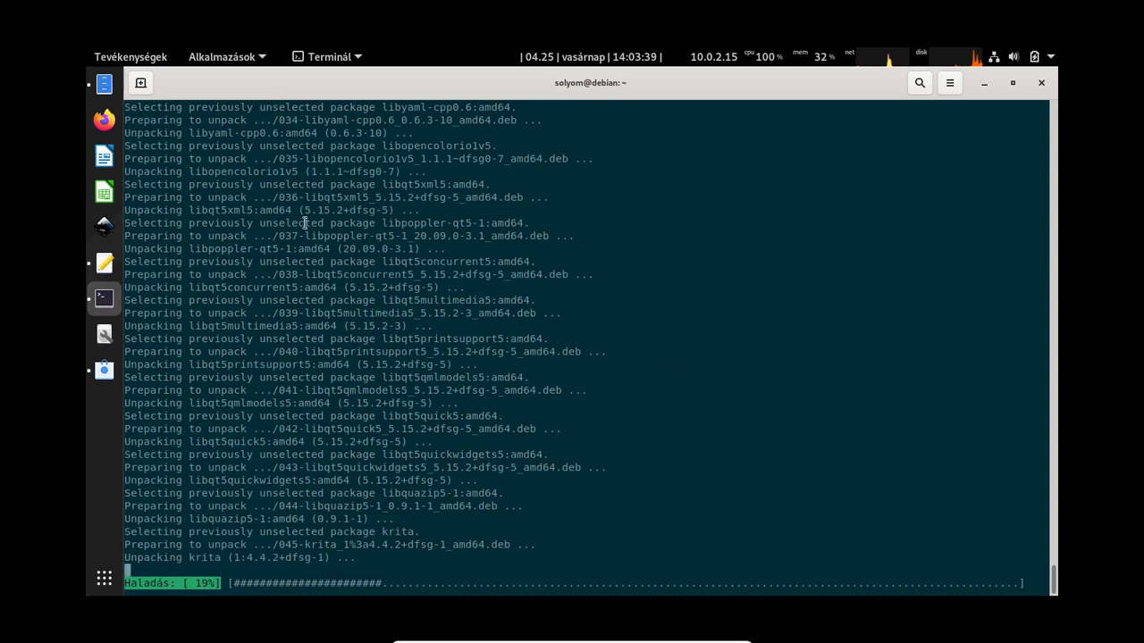
# Return to the install script and deselect the krita line, leaving the cursor on the blank line below it.
pyautogui.click(105, 263)
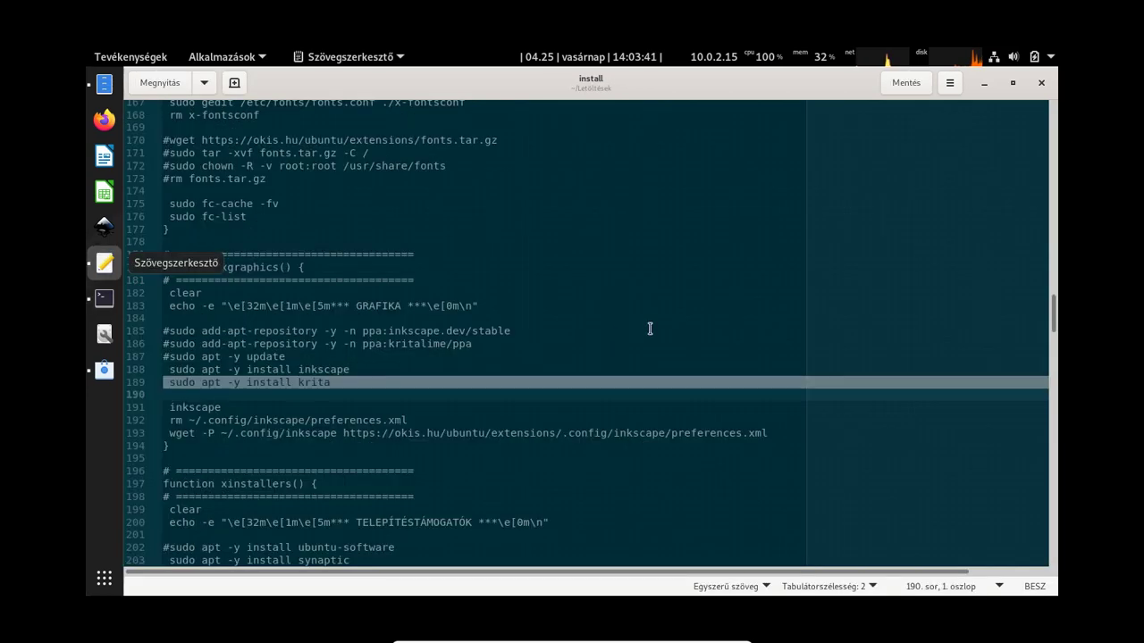
pyautogui.press('Down')
pyautogui.press('Down')
pyautogui.press('Down')
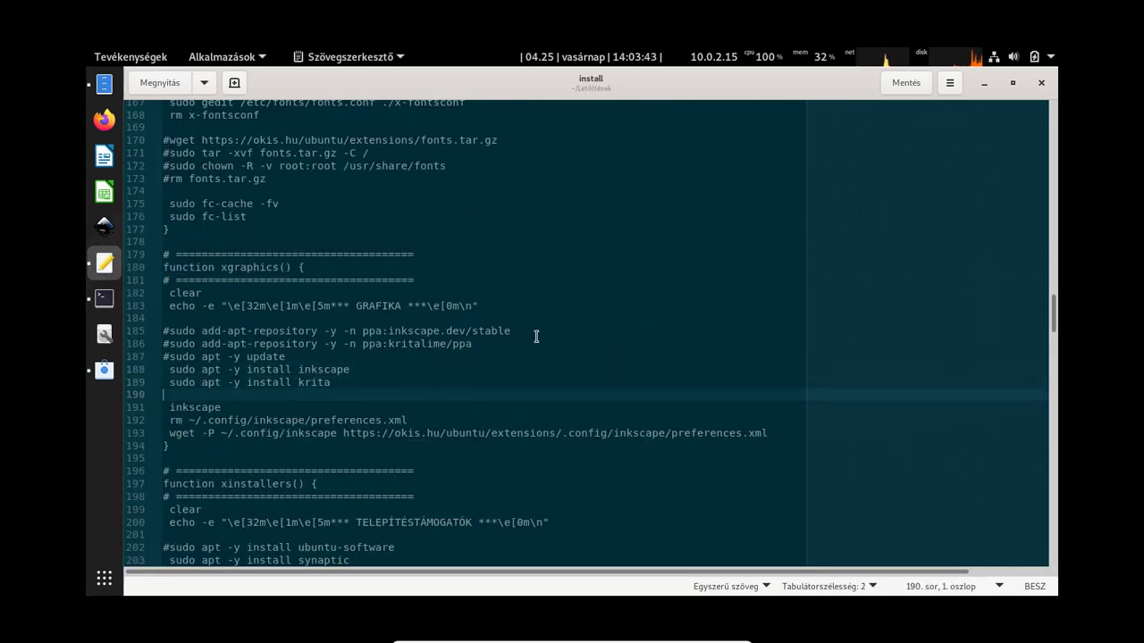
# Copy the "sudo apt -y install gdebi" line from the xinstallers function of the install script.
pyautogui.press('Down')
pyautogui.press('Down')
pyautogui.press('Down')
pyautogui.press('Down')
pyautogui.press('Down')
pyautogui.press('Down')
pyautogui.press('Down')
pyautogui.press('Down')
pyautogui.press('Down')
pyautogui.press('Down')
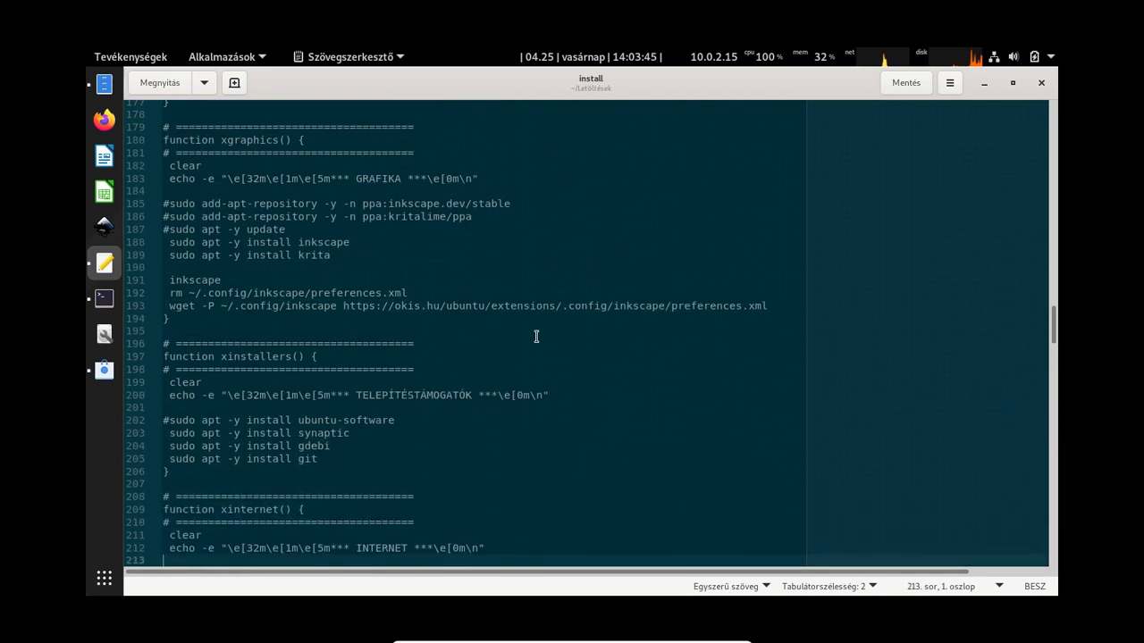
pyautogui.press('Down')
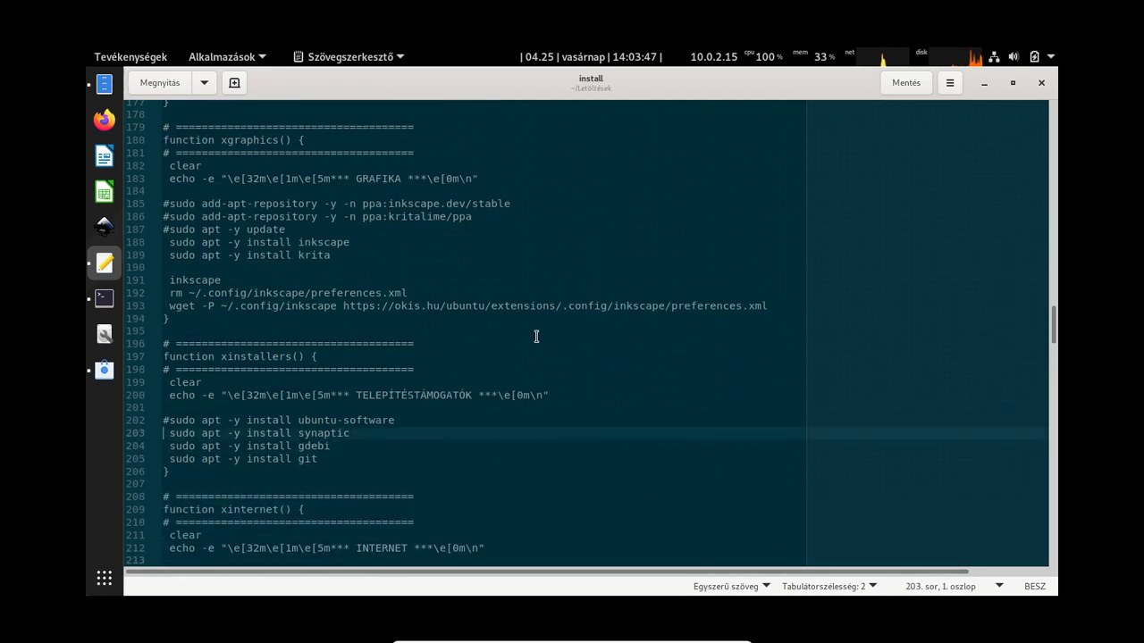
pyautogui.hotkey('shift', 'Down')
pyautogui.hotkey('ctrl', 'c')
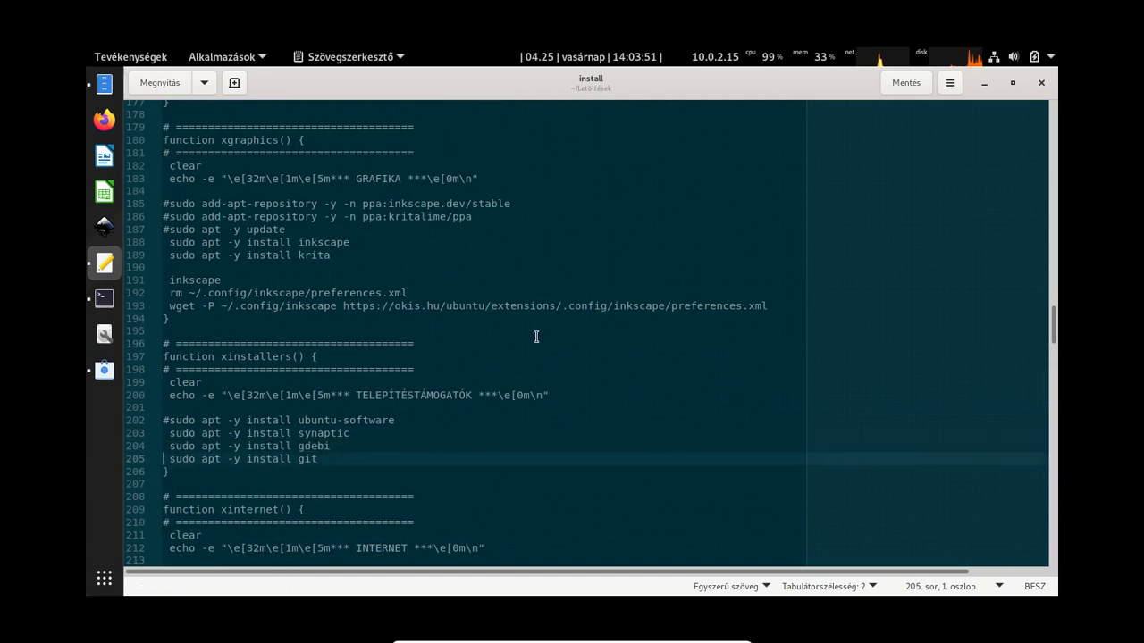
# Switch to the root terminal and, once the krita installation finishes, run the copied gdebi install command.
pyautogui.hotkey('alt', 'Tab')
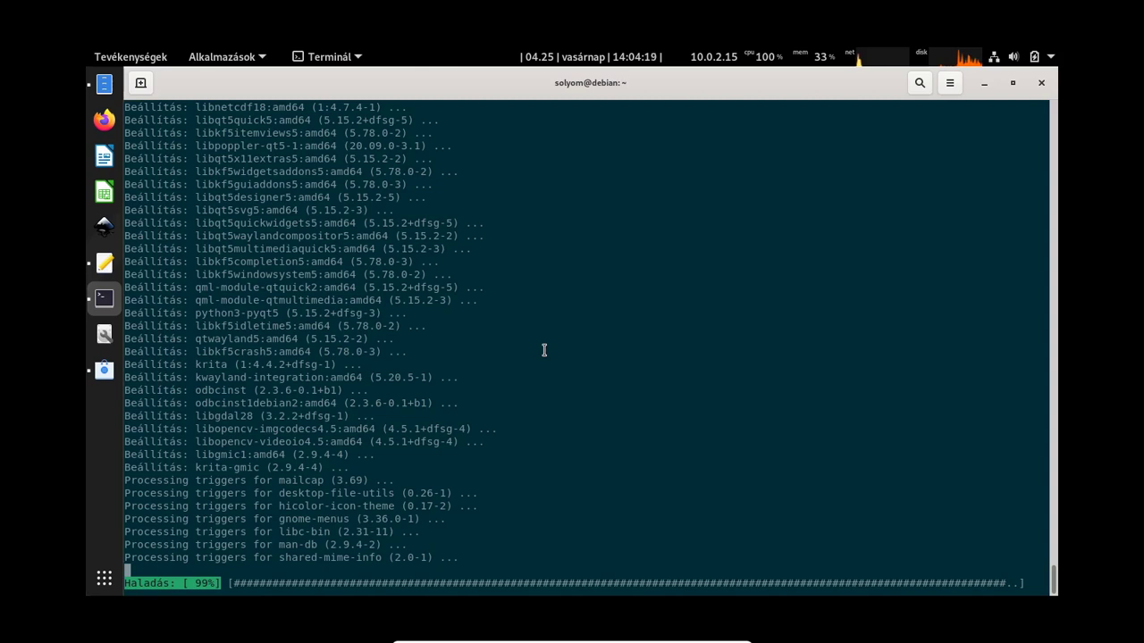
pyautogui.press('Return')
pyautogui.press('Return')
pyautogui.press('Return')
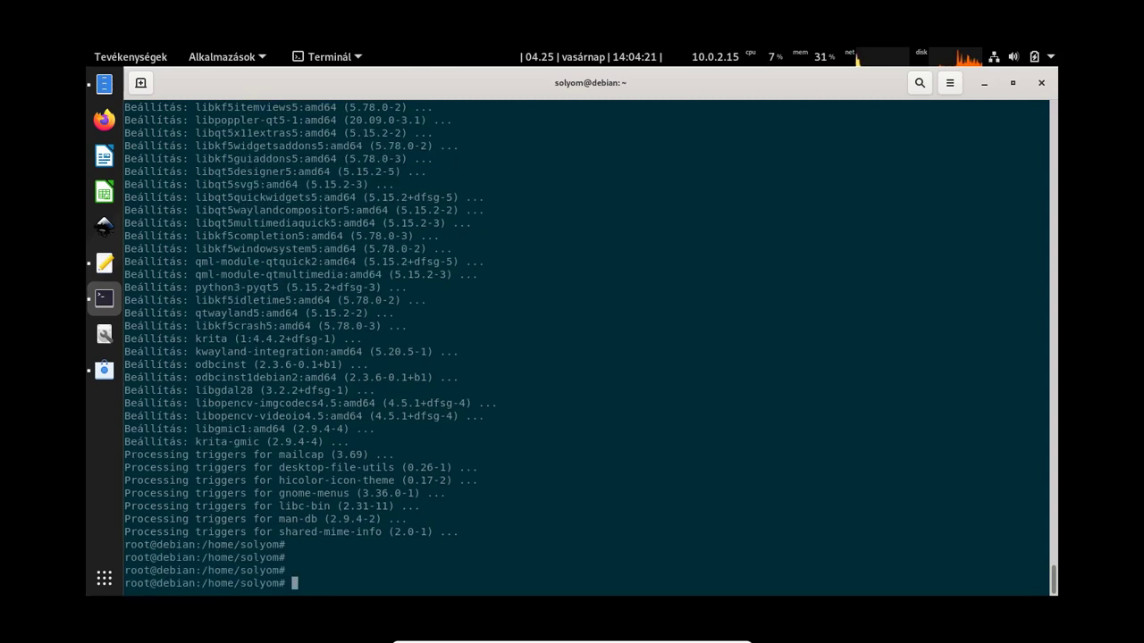
pyautogui.hotkey('ctrl', 'shift', 'v')
pyautogui.press('Return')
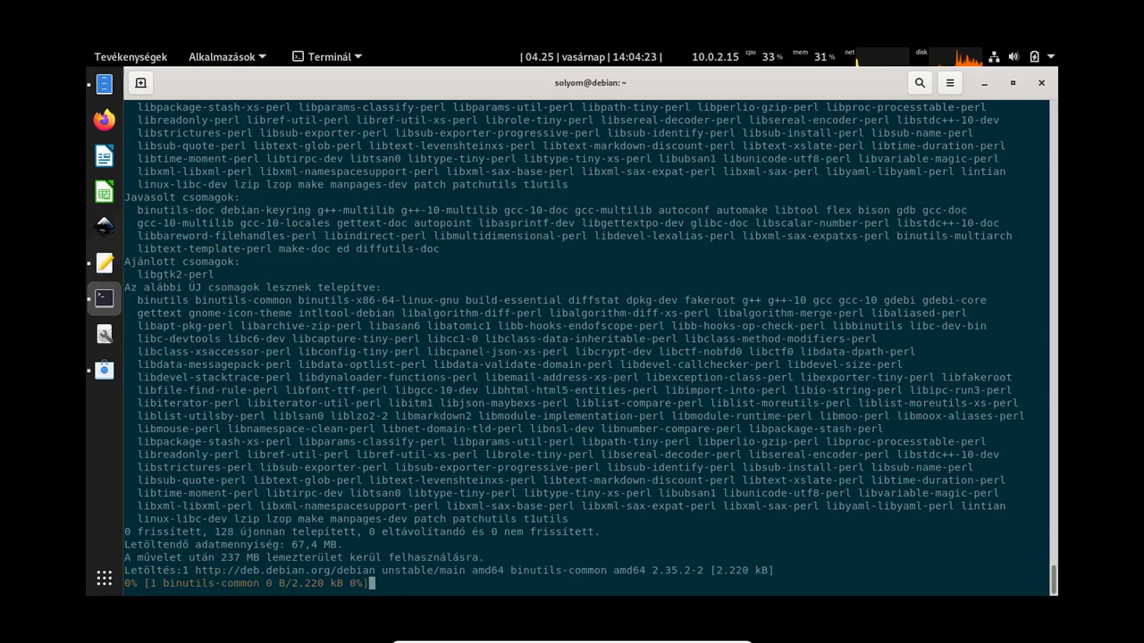
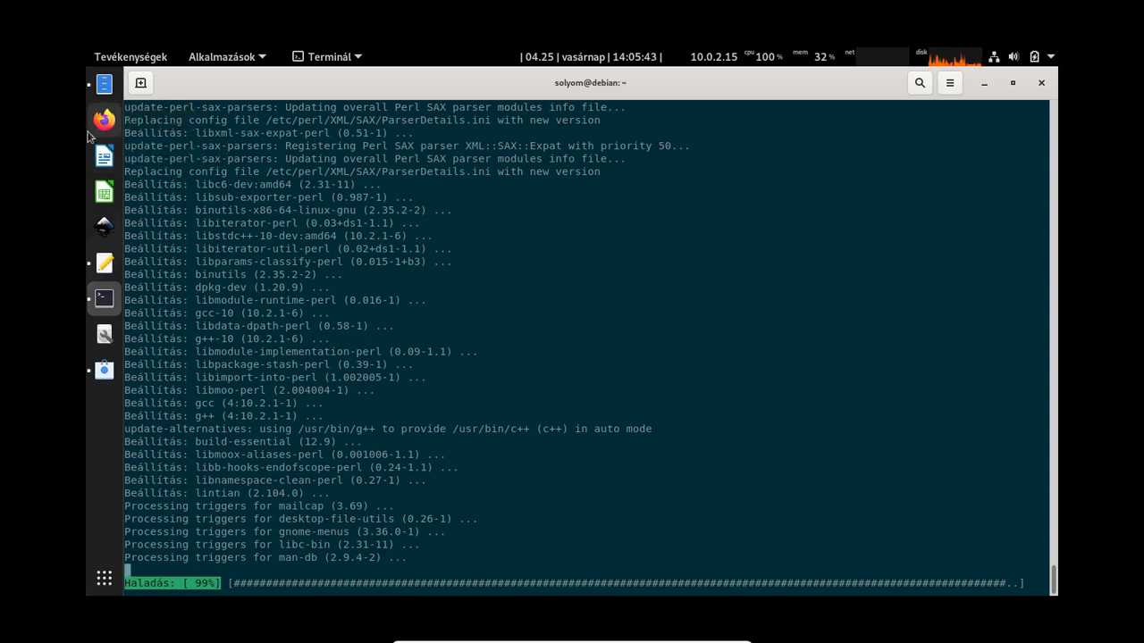
# Remove Firefox from the dock favourites and add blank prompt lines in the terminal after the gdebi installation.
pyautogui.rightClick(112, 125)
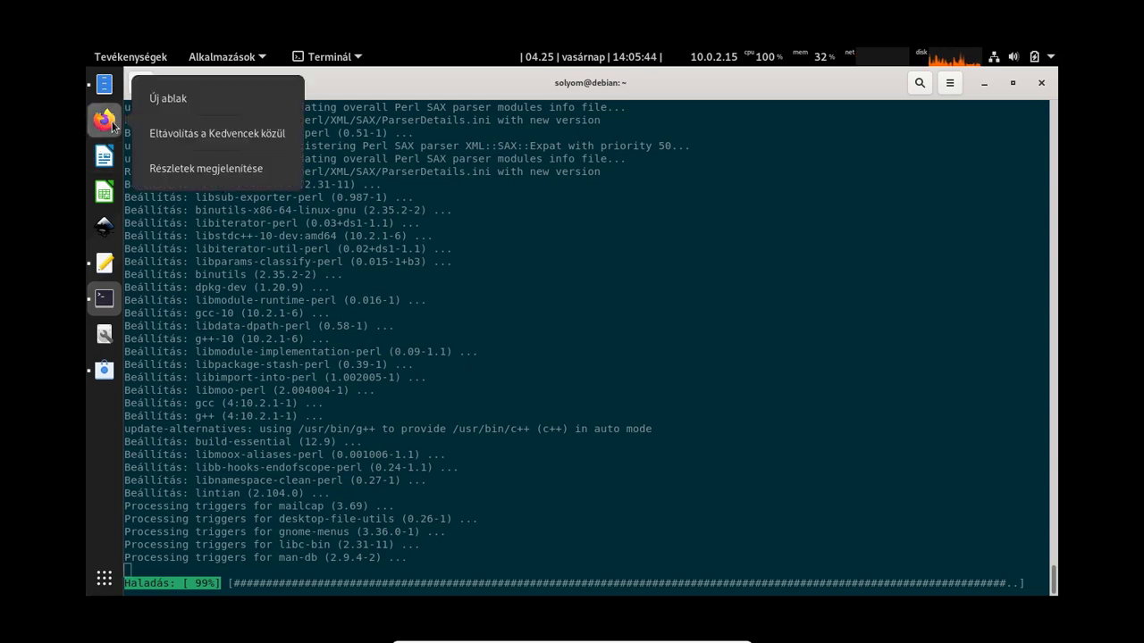
pyautogui.click(184, 134)
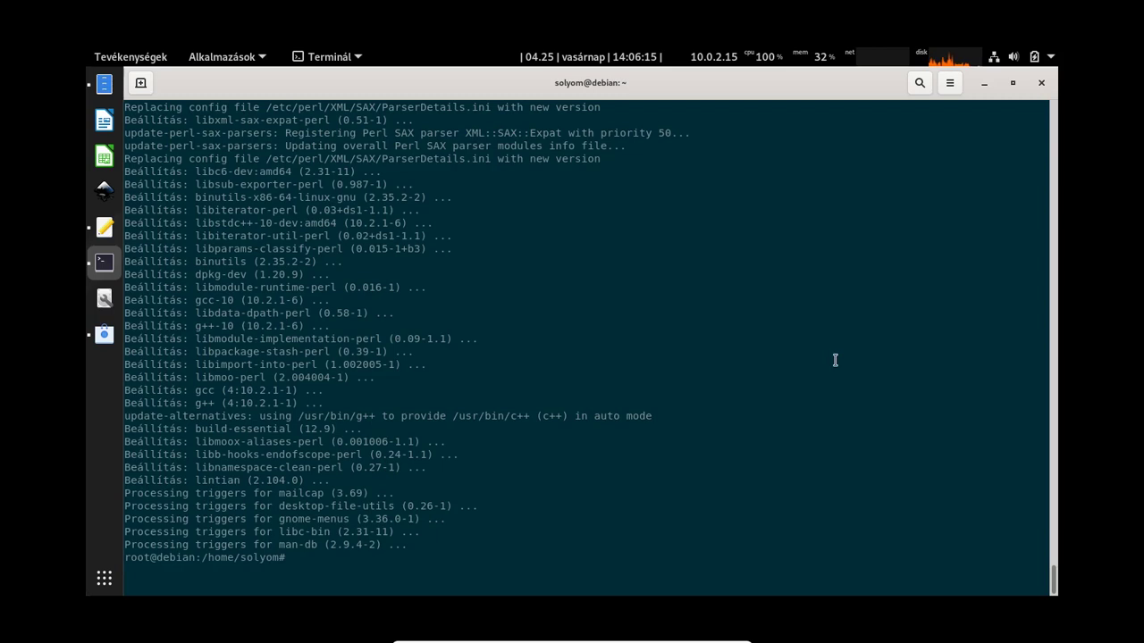
pyautogui.press('Return')
pyautogui.press('Return')
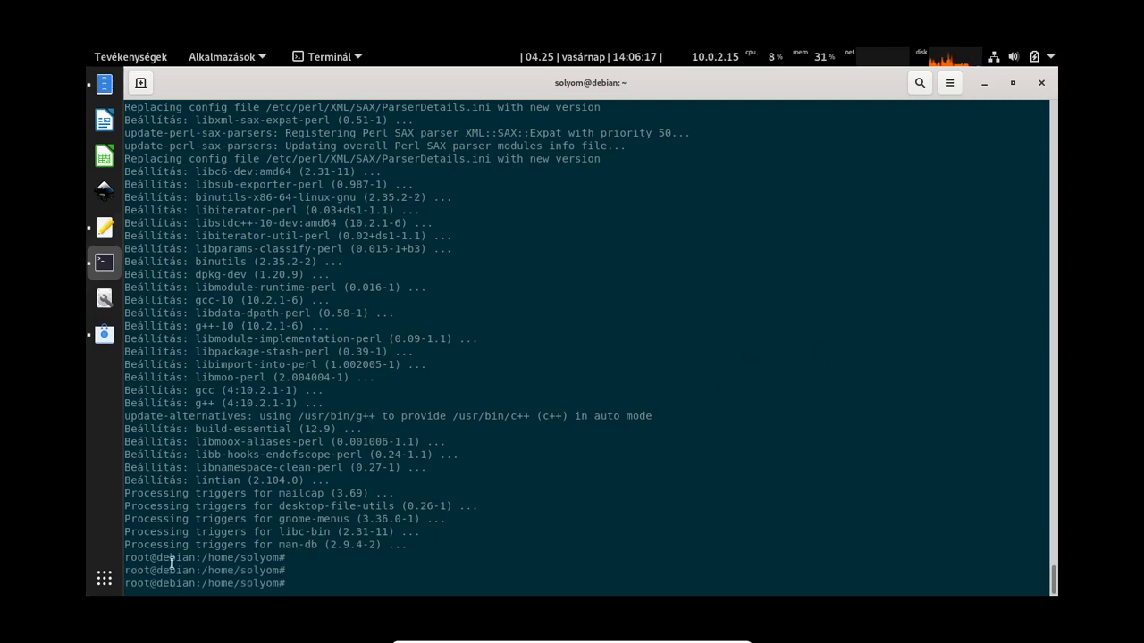
# Find Krita among the installed applications, add it to the favourites and place it directly below Inkscape in the dock.
pyautogui.click(104, 579)
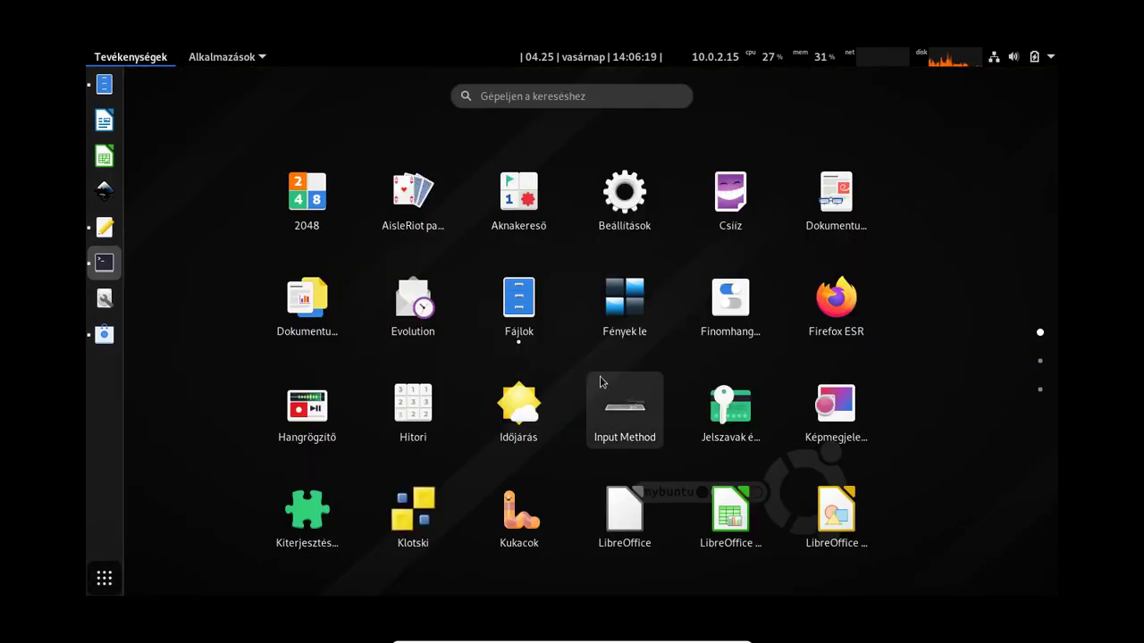
pyautogui.scroll(-2, 601, 382)
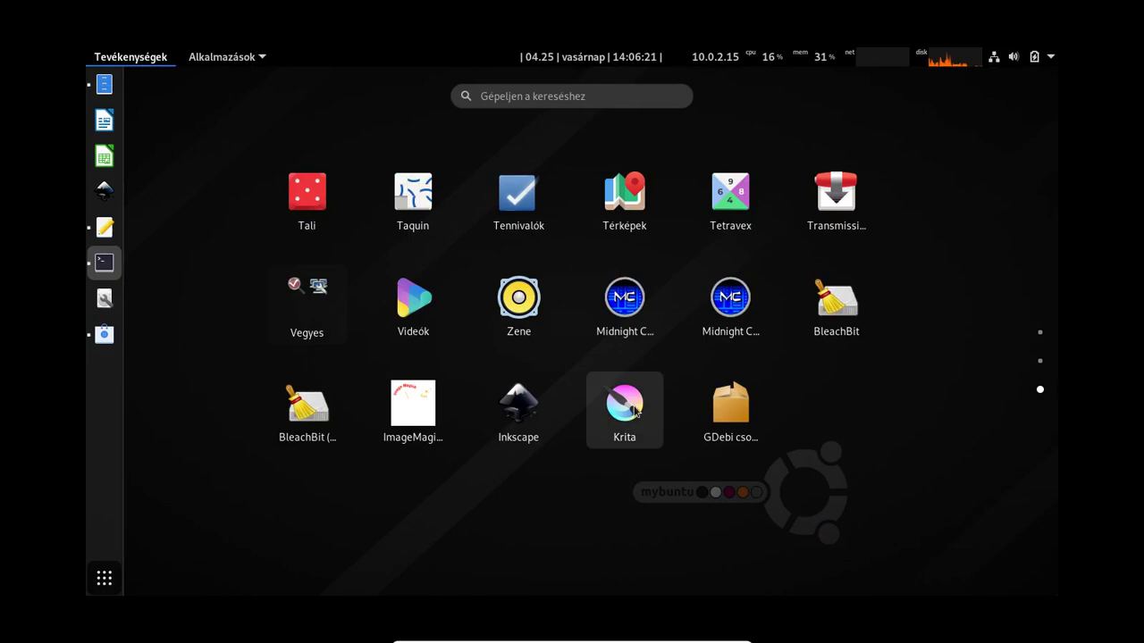
pyautogui.rightClick(640, 412)
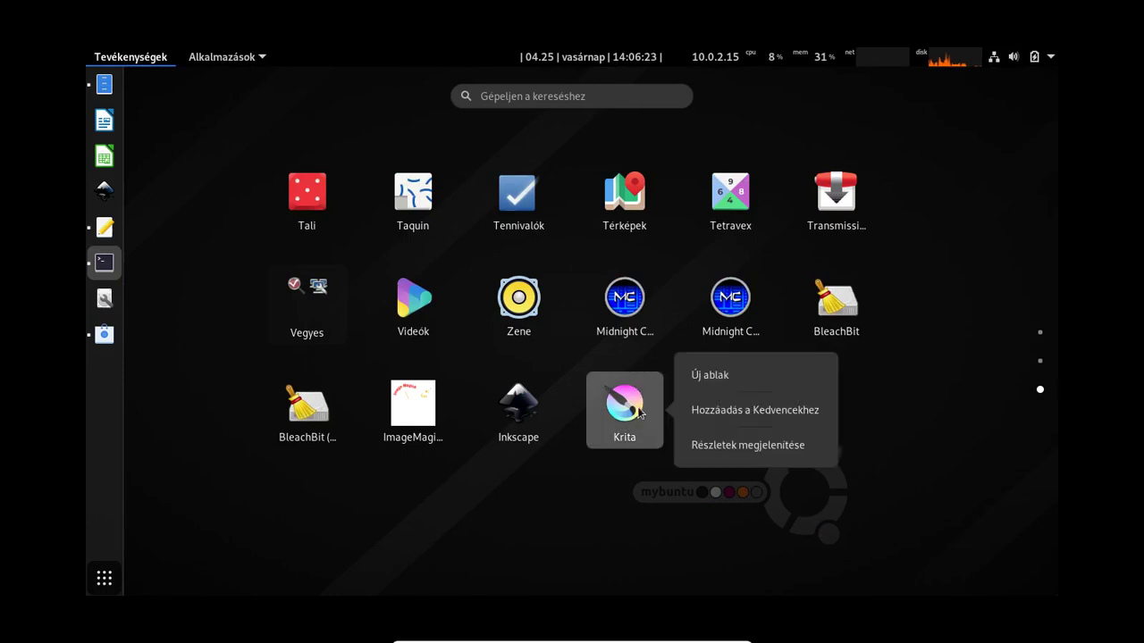
pyautogui.click(719, 413)
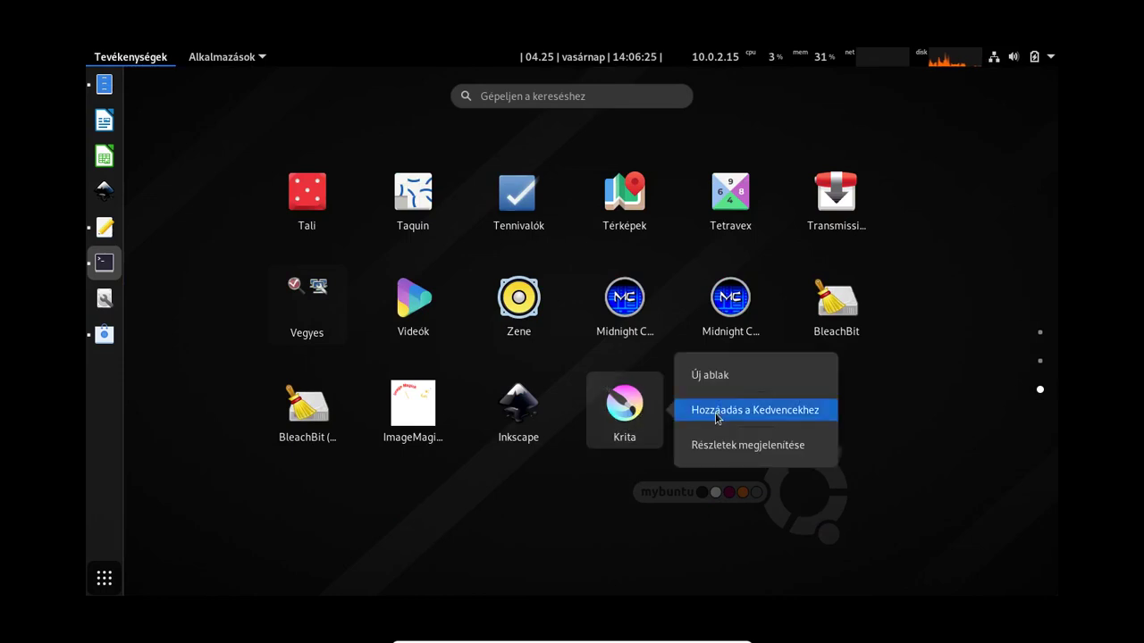
pyautogui.moveTo(107, 335); pyautogui.dragTo(105, 227)
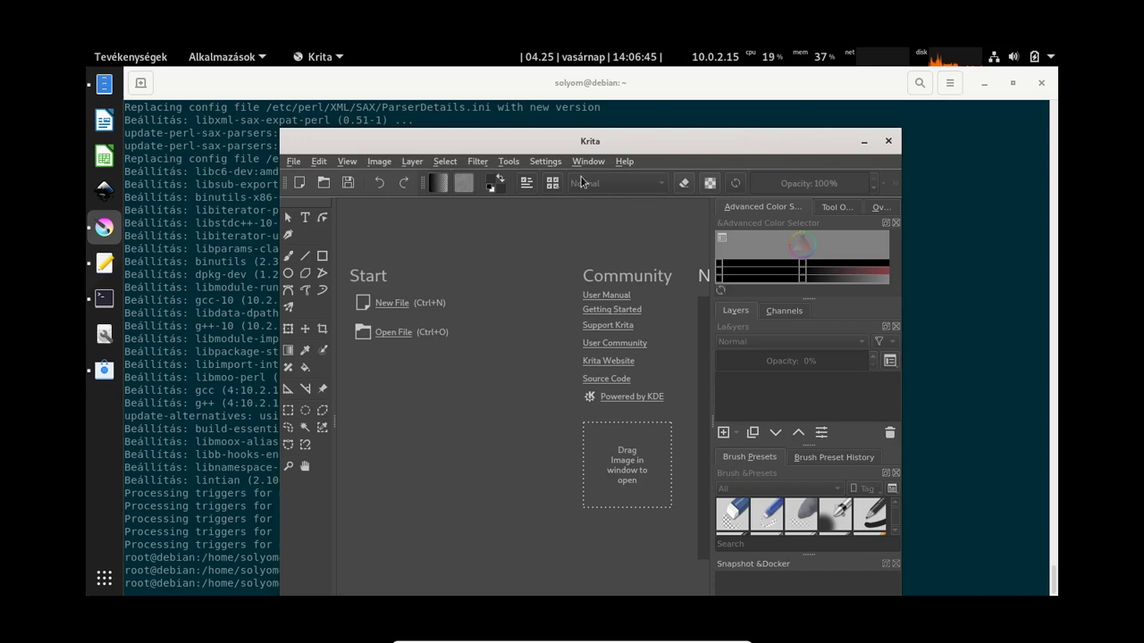
# Examine the cursor and file handling options in Krita's general configuration and close it without changes.
pyautogui.click(556, 166)
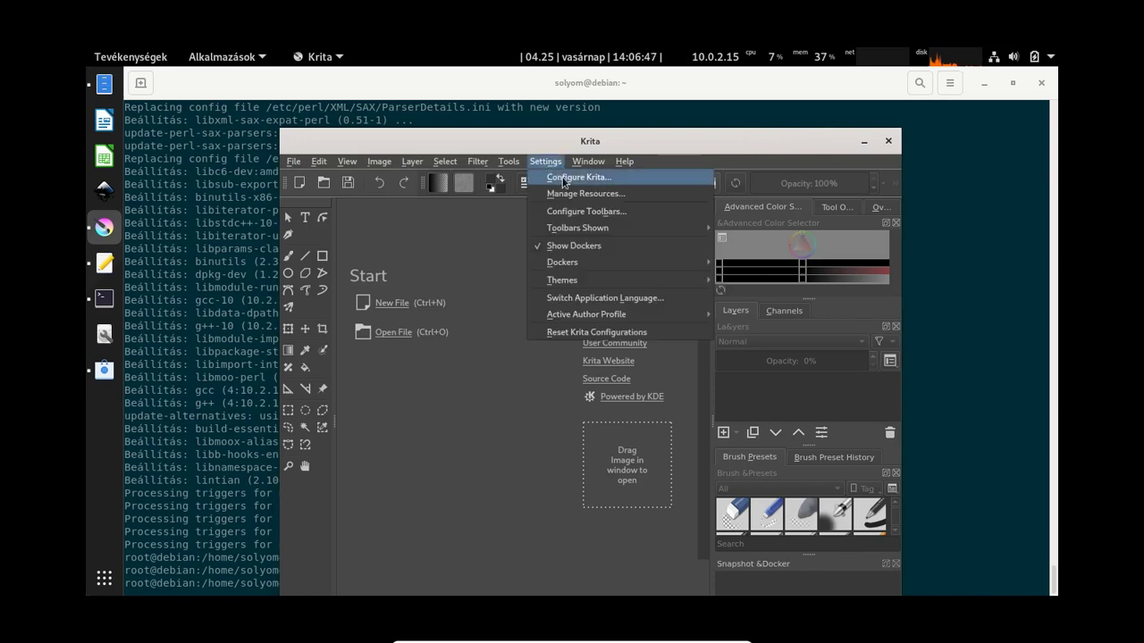
pyautogui.click(563, 178)
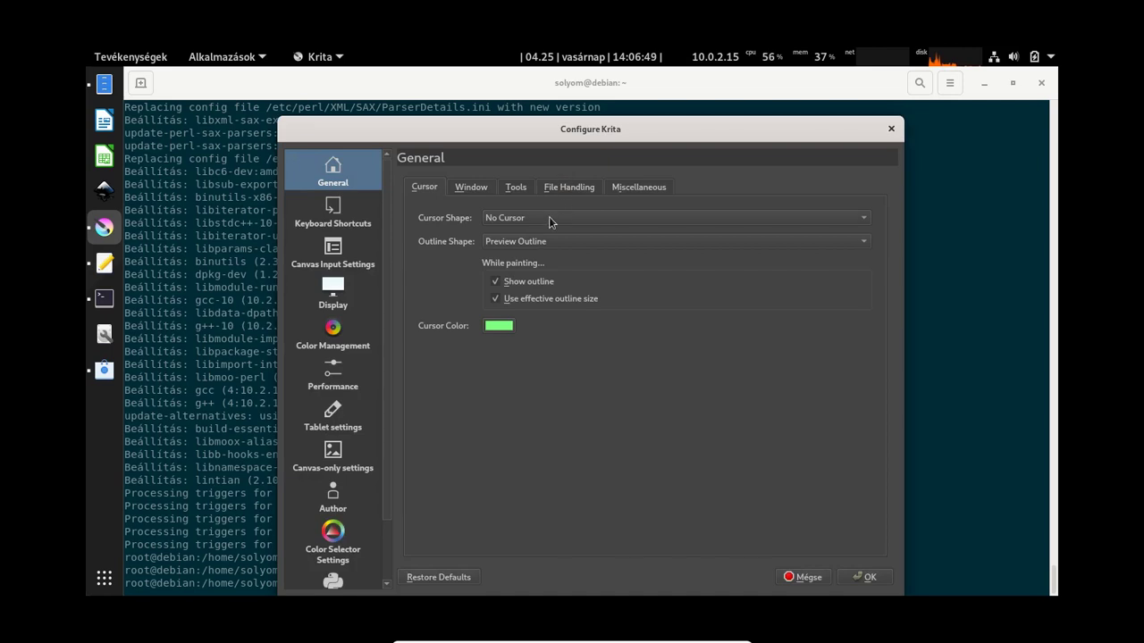
pyautogui.click(562, 190)
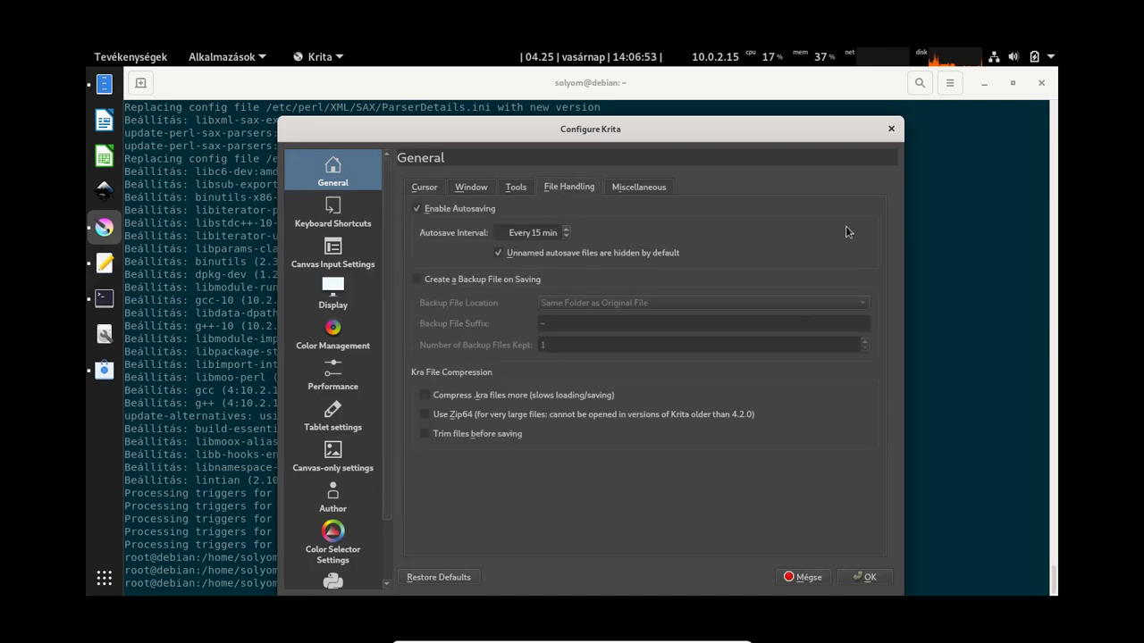
pyautogui.click(891, 128)
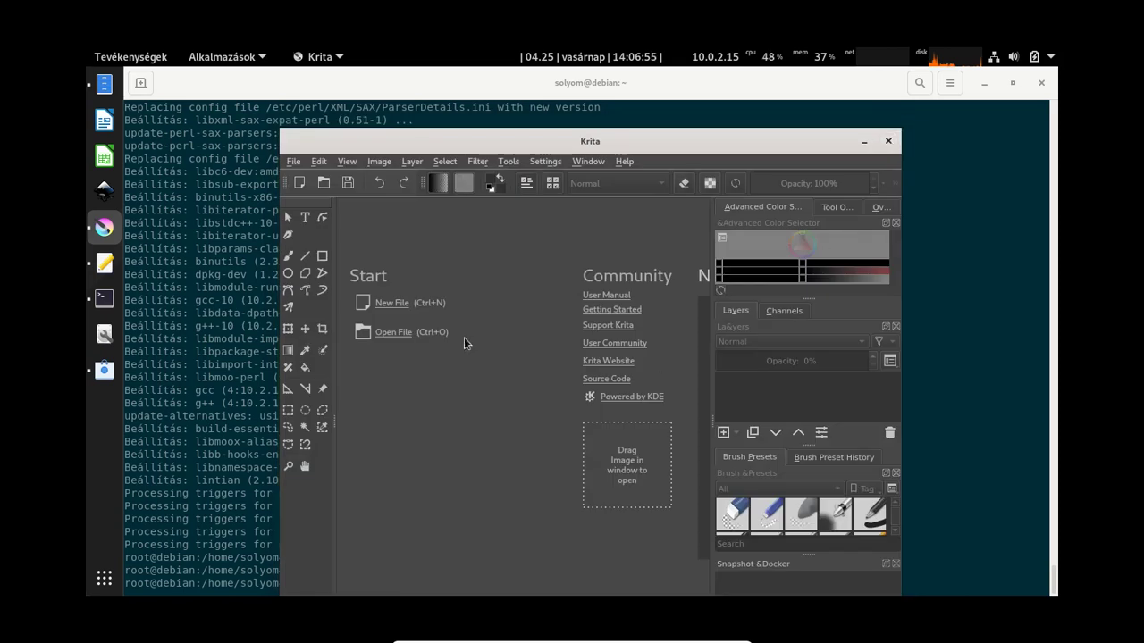
# Create a new custom Krita document 500 px wide and 500 px high.
pyautogui.click(300, 182)
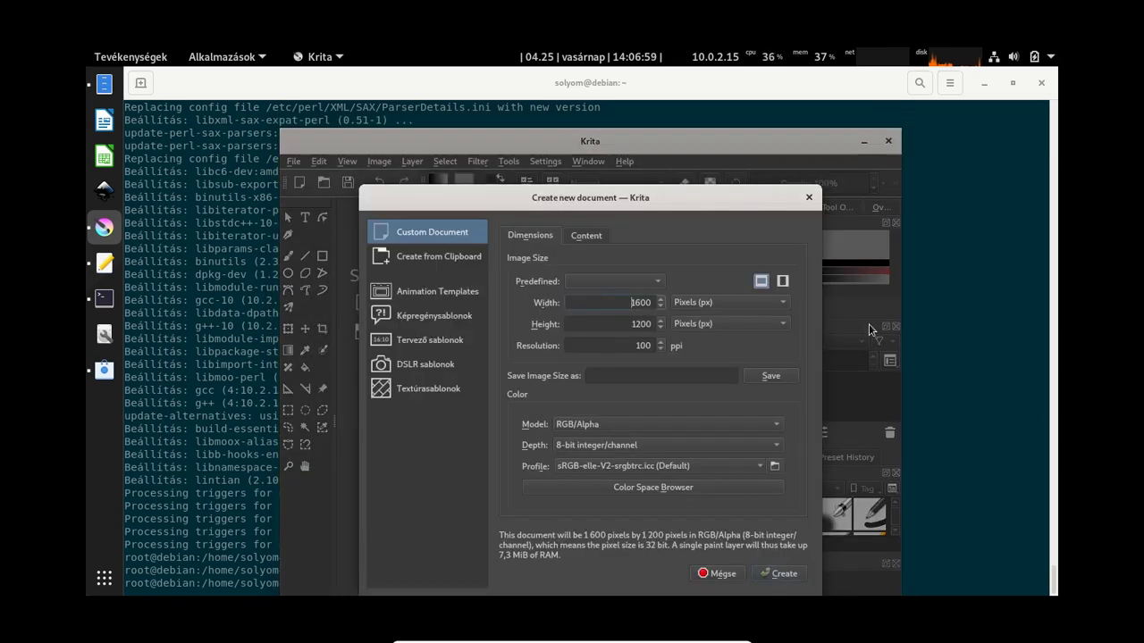
pyautogui.hotkey('ctrl', 'a')
pyautogui.write('55')
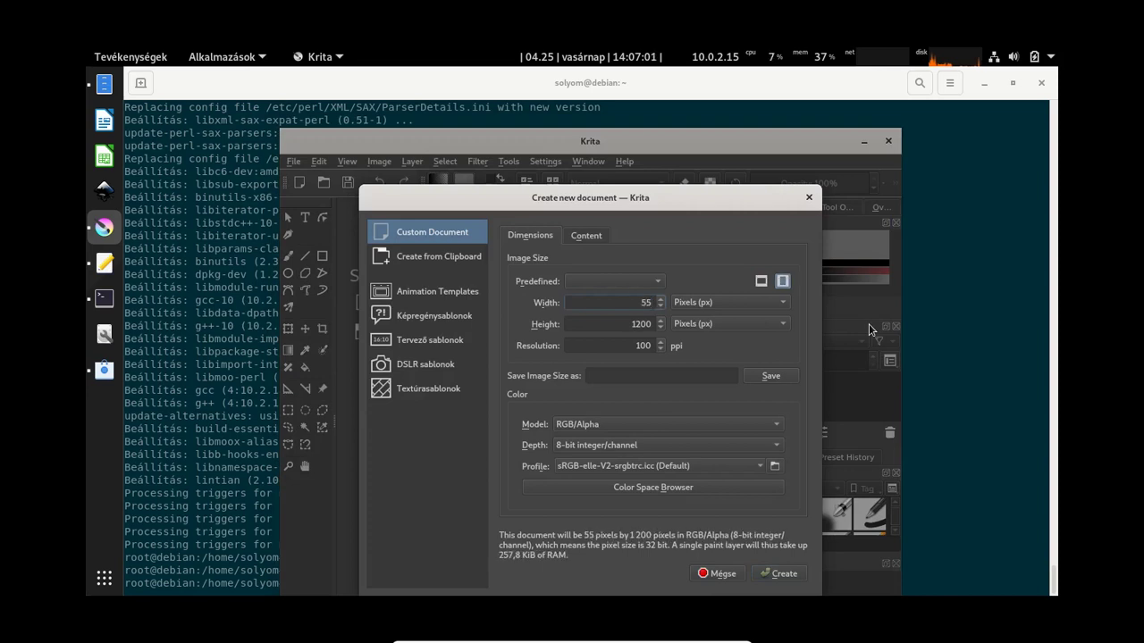
pyautogui.write('00')
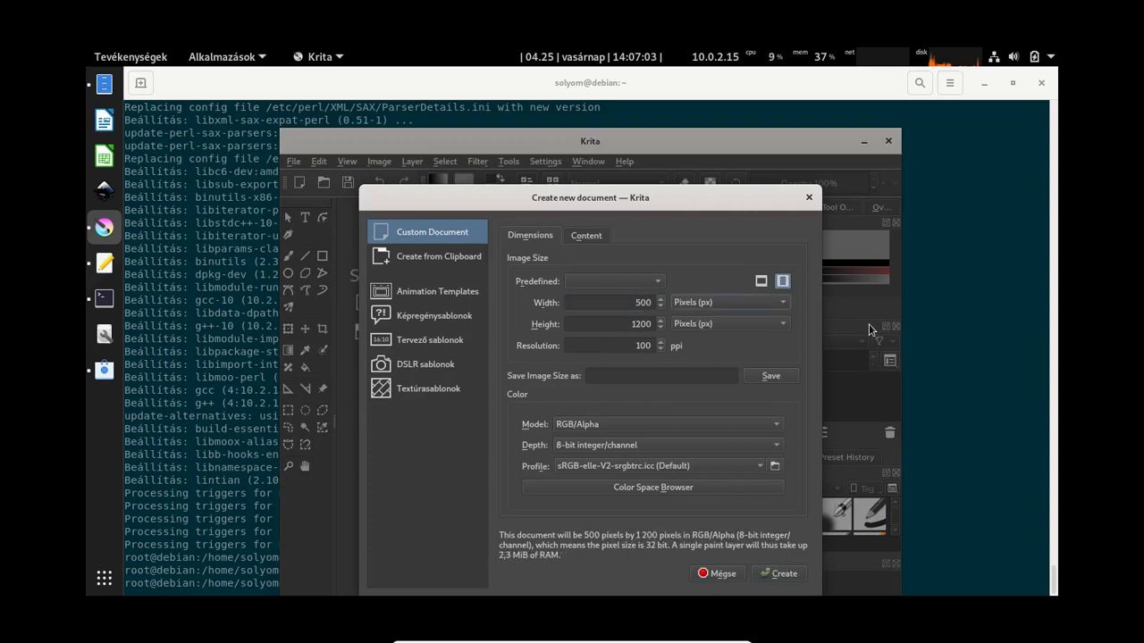
pyautogui.press('Tab')
pyautogui.write('500')
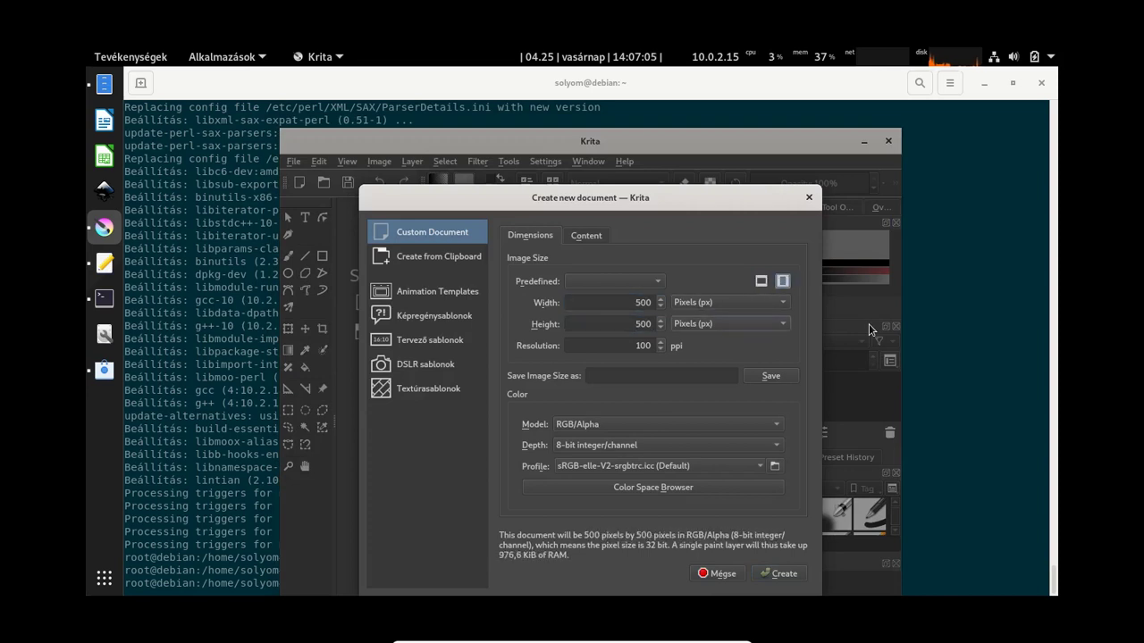
pyautogui.click(774, 575)
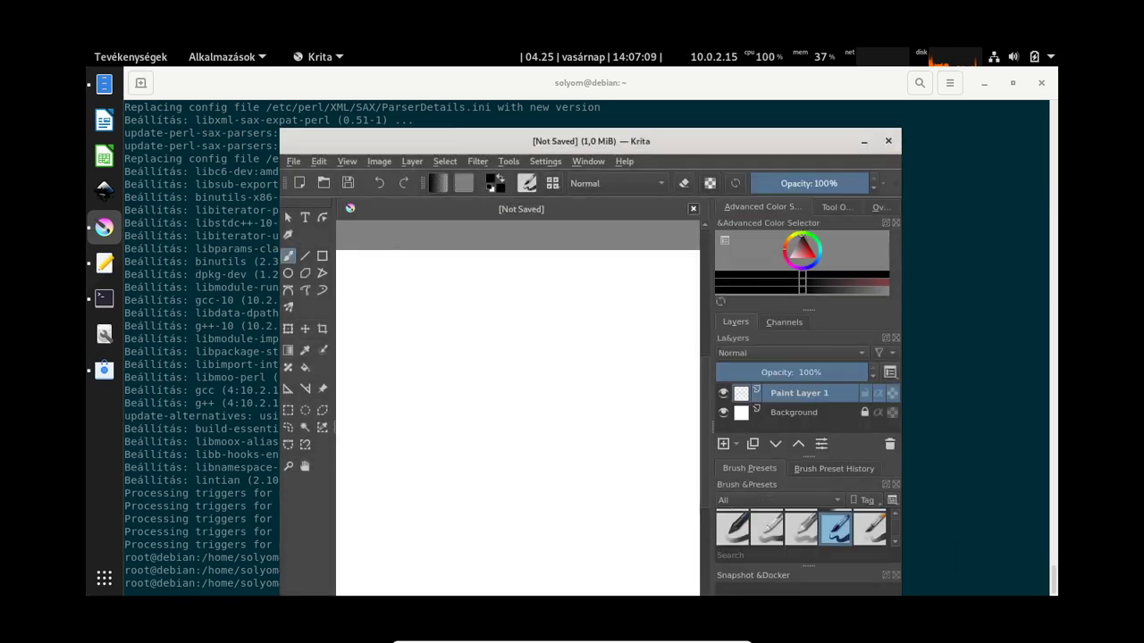
# Save the new image as minta in the home directory's Képek folder, choosing the JPEG format.
pyautogui.click(292, 163)
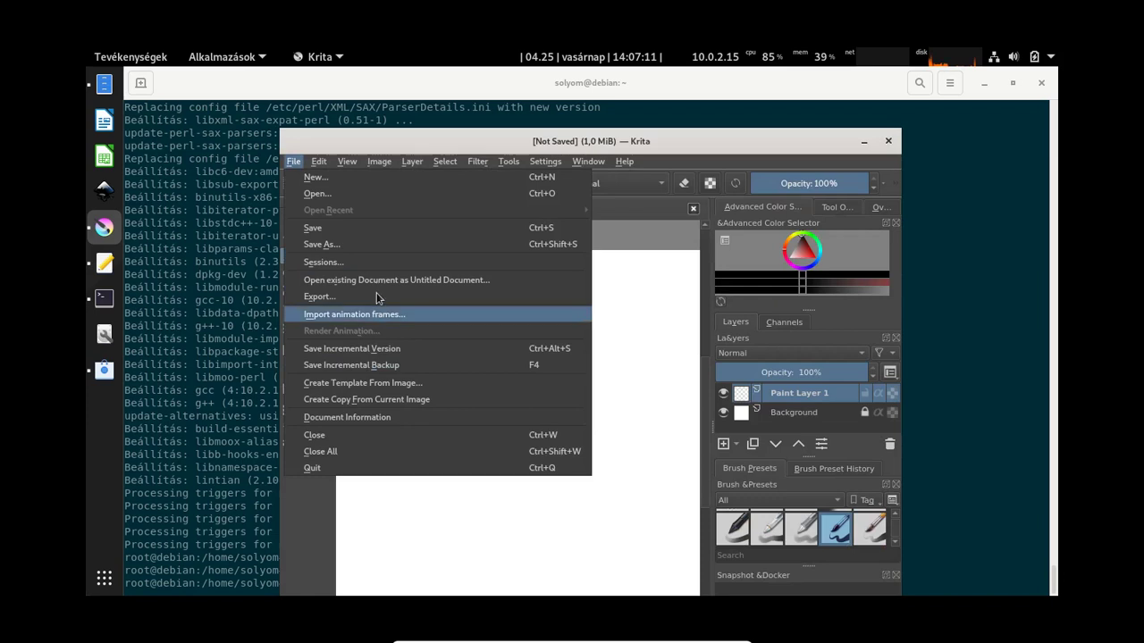
pyautogui.click(418, 243)
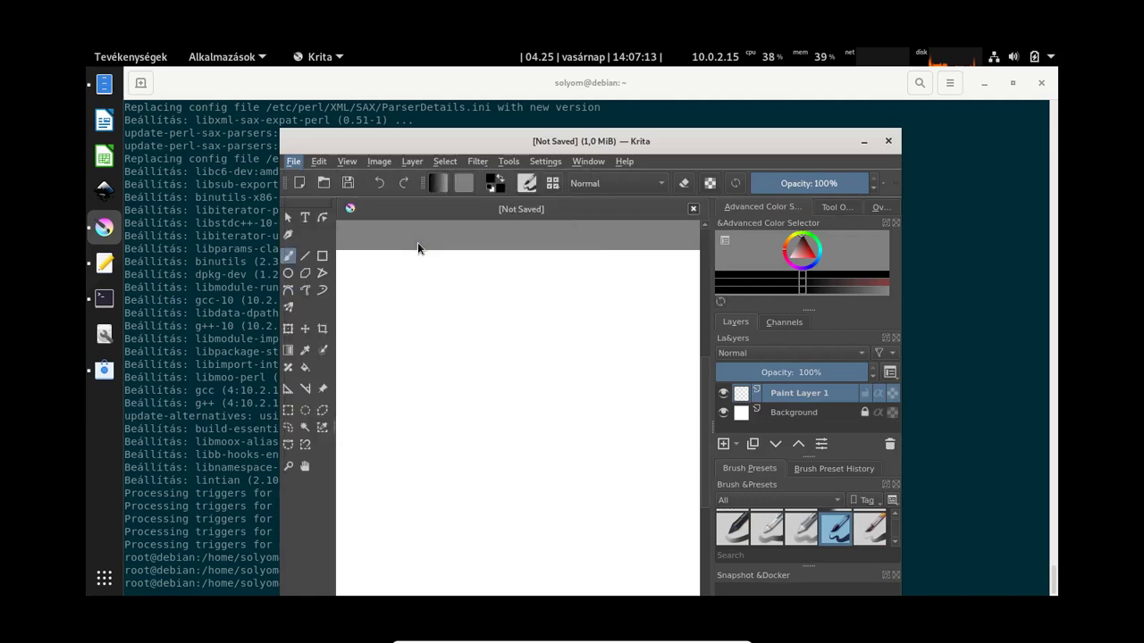
pyautogui.click(406, 328)
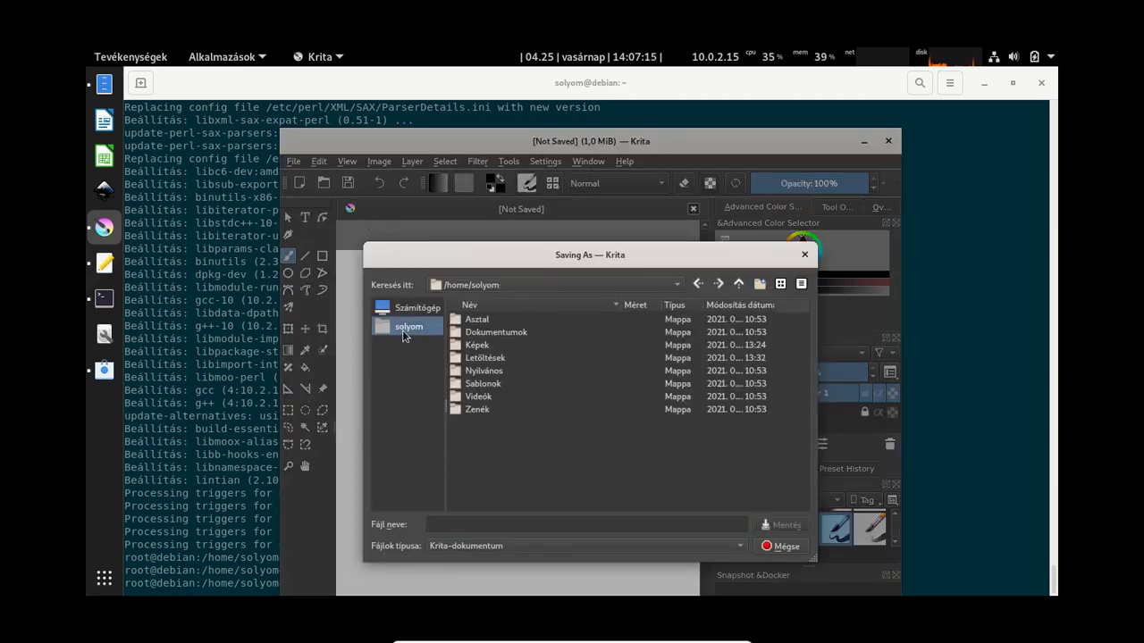
pyautogui.doubleClick(509, 345)
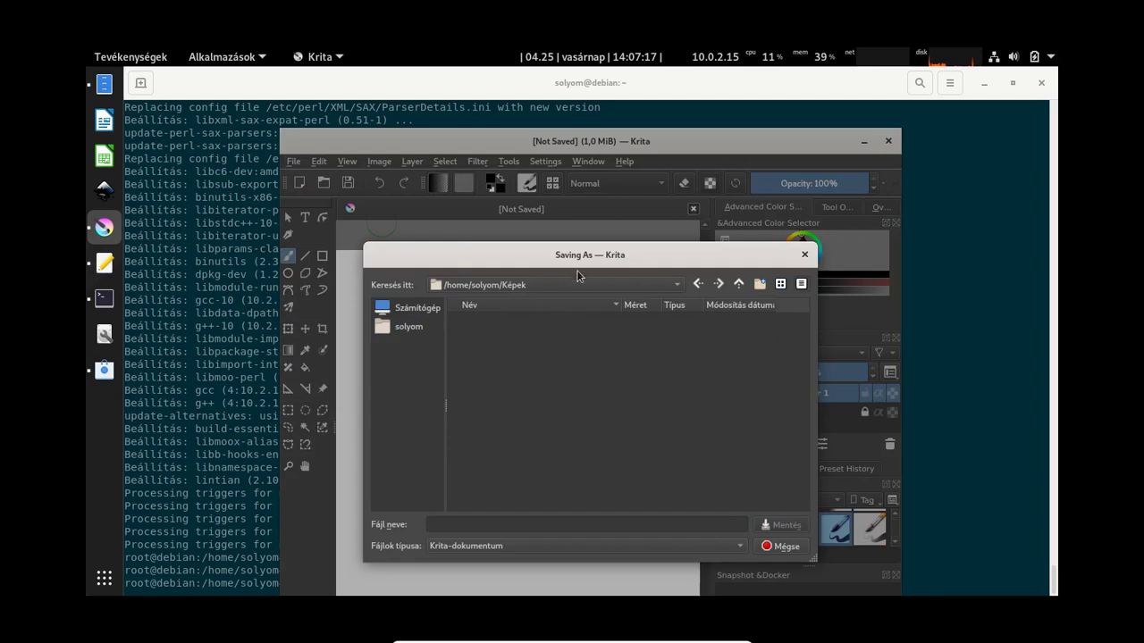
pyautogui.click(447, 523)
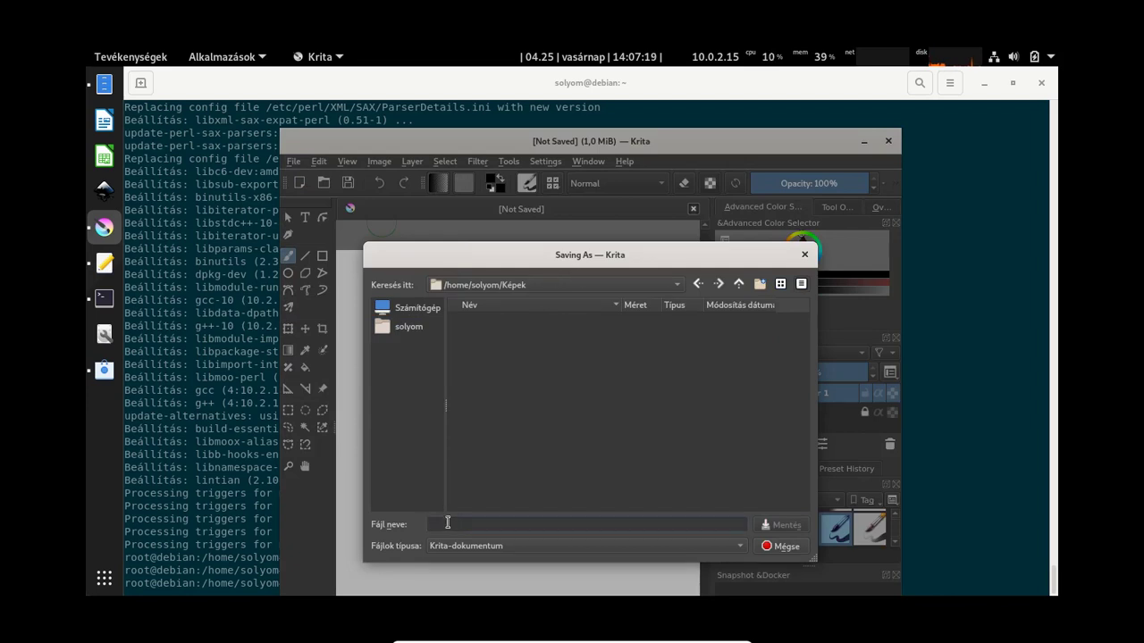
pyautogui.write('minta')
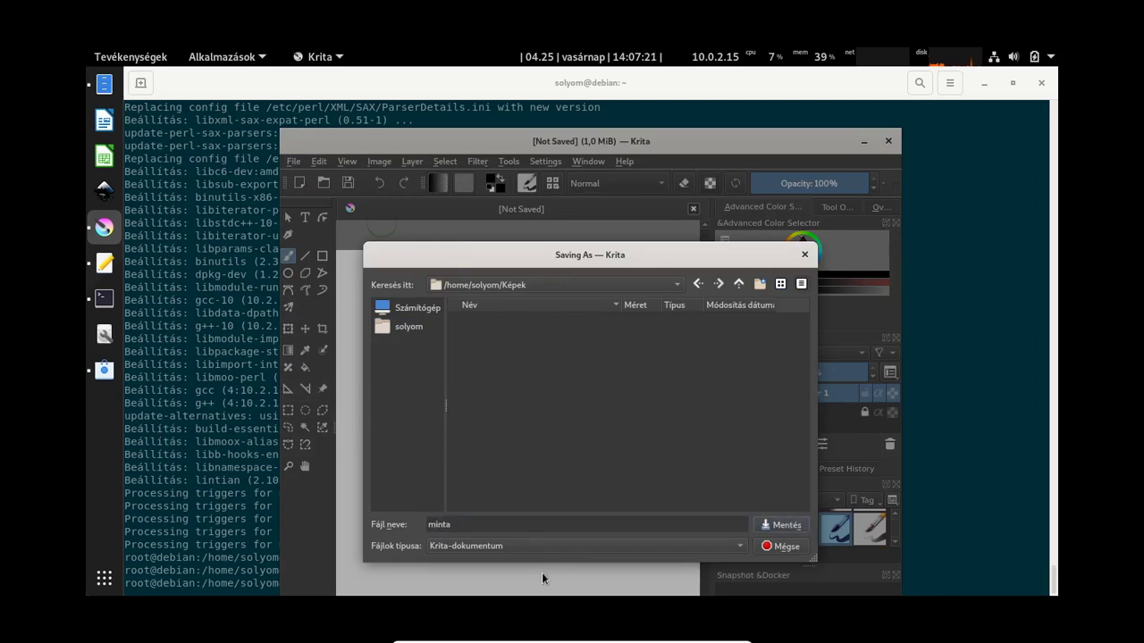
pyautogui.click(498, 547)
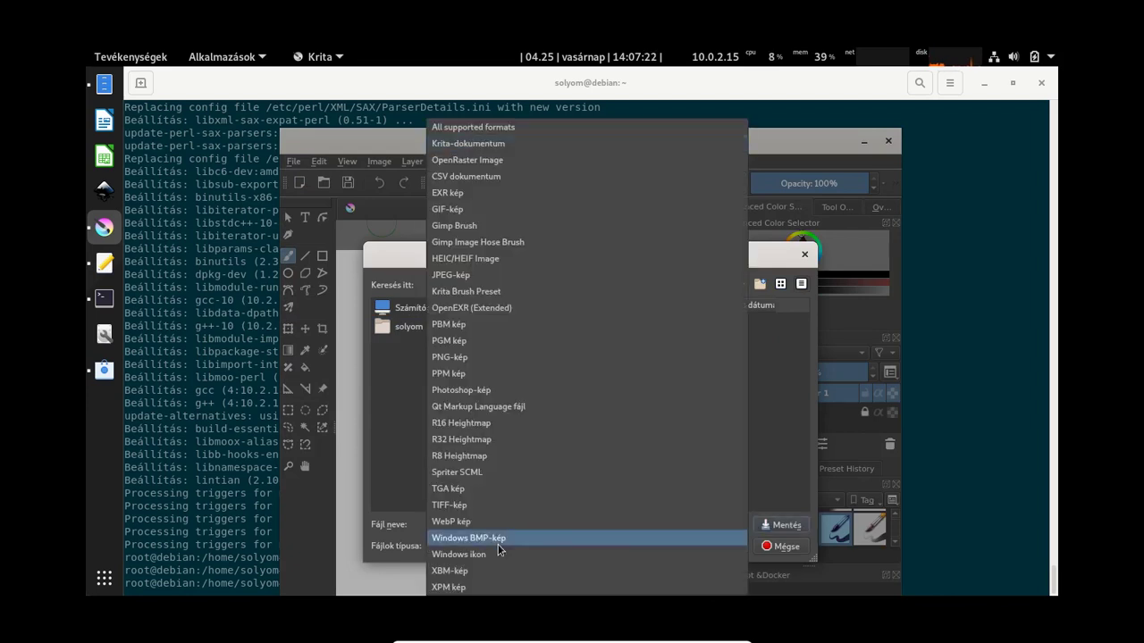
pyautogui.click(485, 276)
pyautogui.click(780, 525)
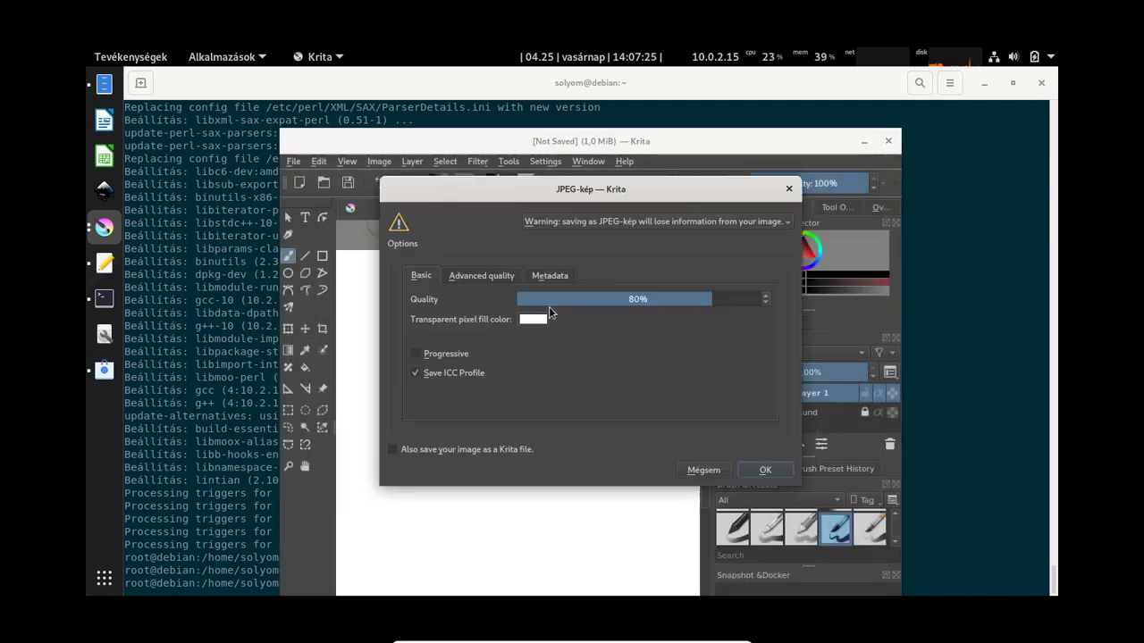
# Set the JPEG subsampling to 1x1, 1x1, 1x1 (best quality) and confirm the export options.
pyautogui.click(486, 277)
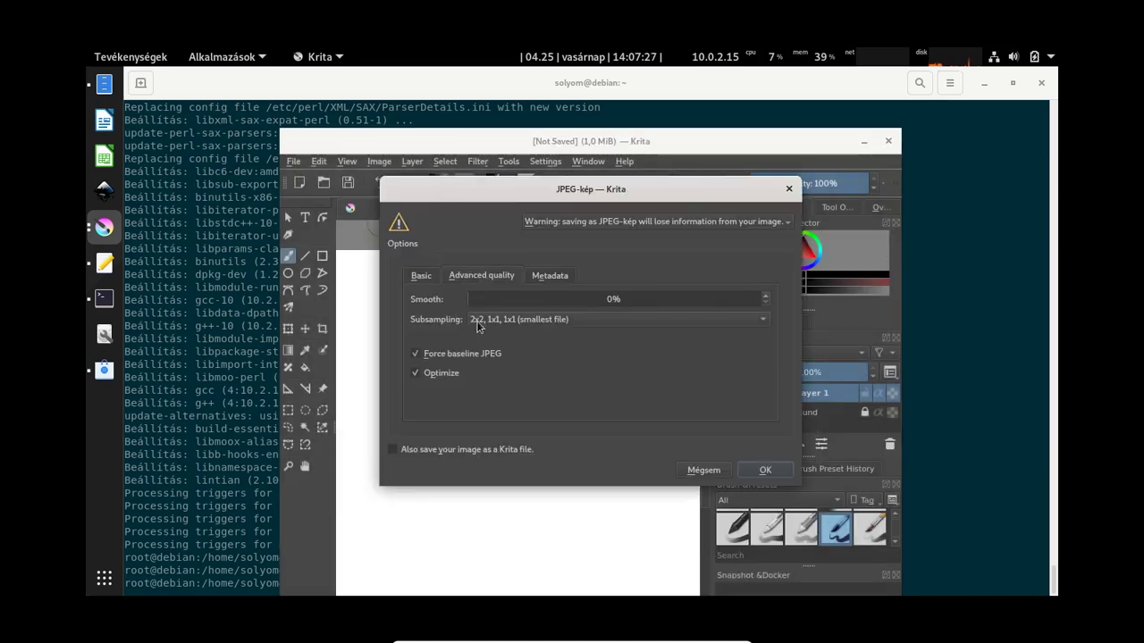
pyautogui.click(498, 327)
pyautogui.click(503, 369)
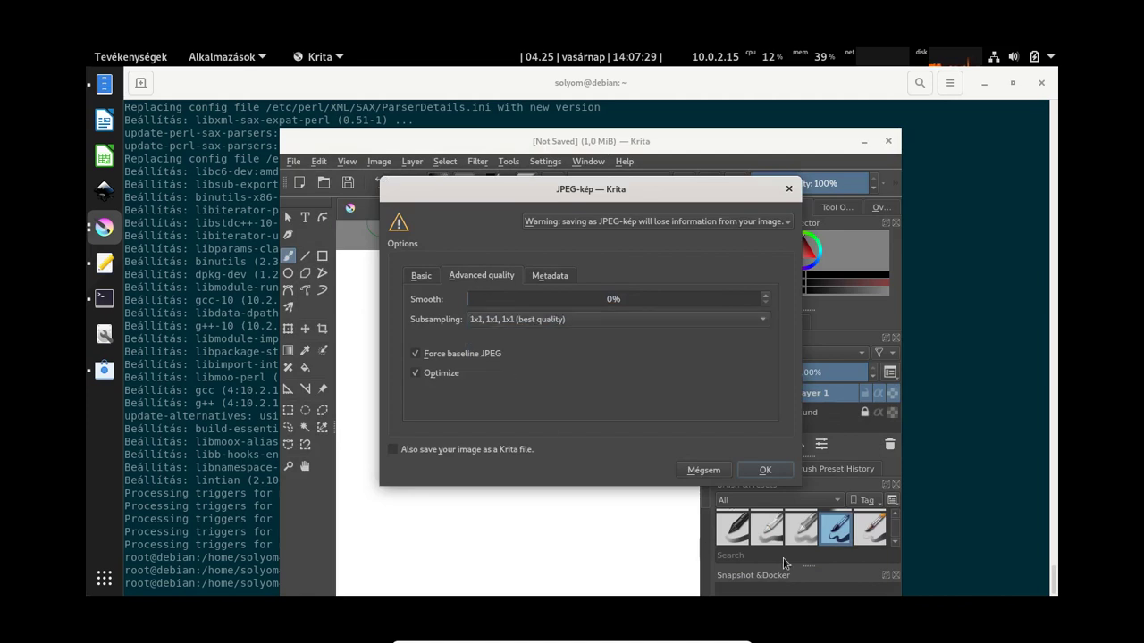
pyautogui.click(765, 471)
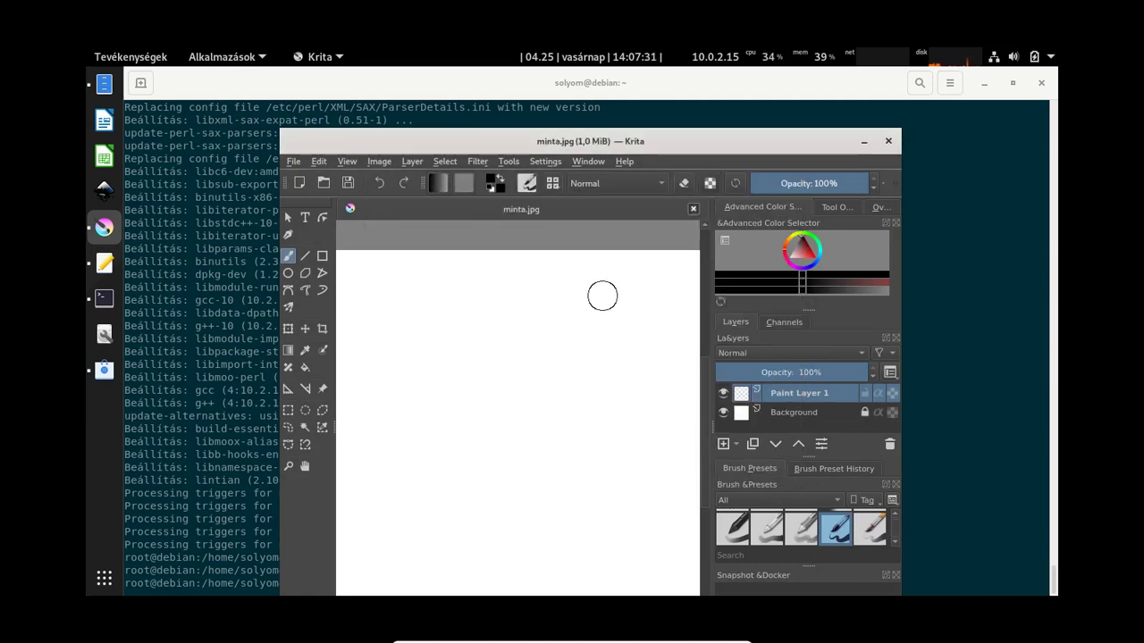
# Close Krita, switch to Firefox ESR and search the web for google chrome.
pyautogui.click(888, 140)
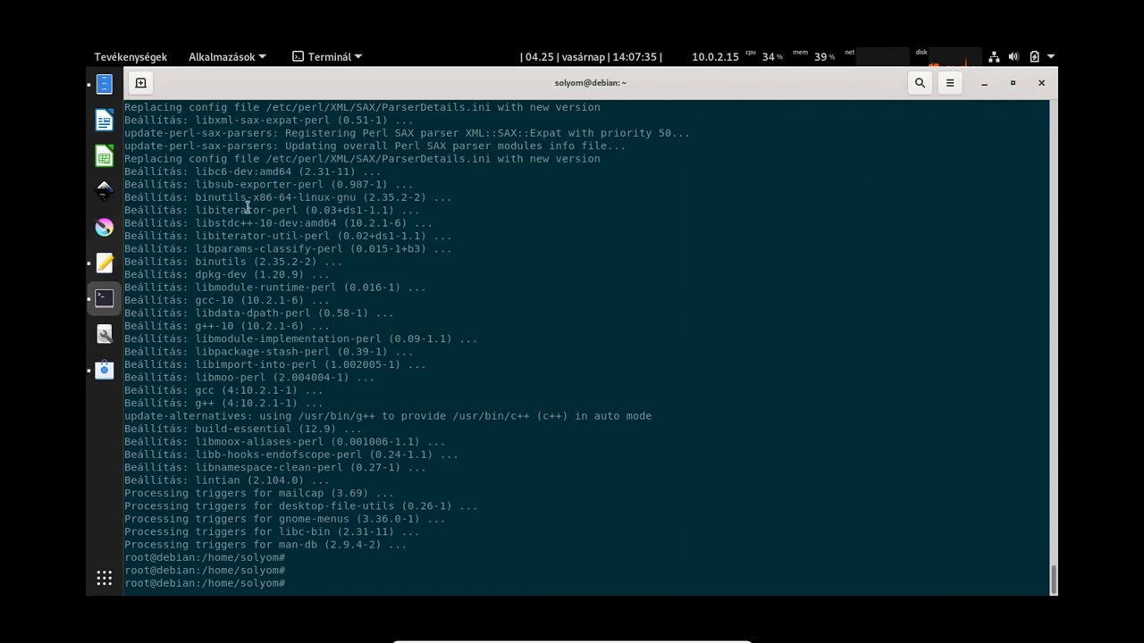
pyautogui.click(105, 579)
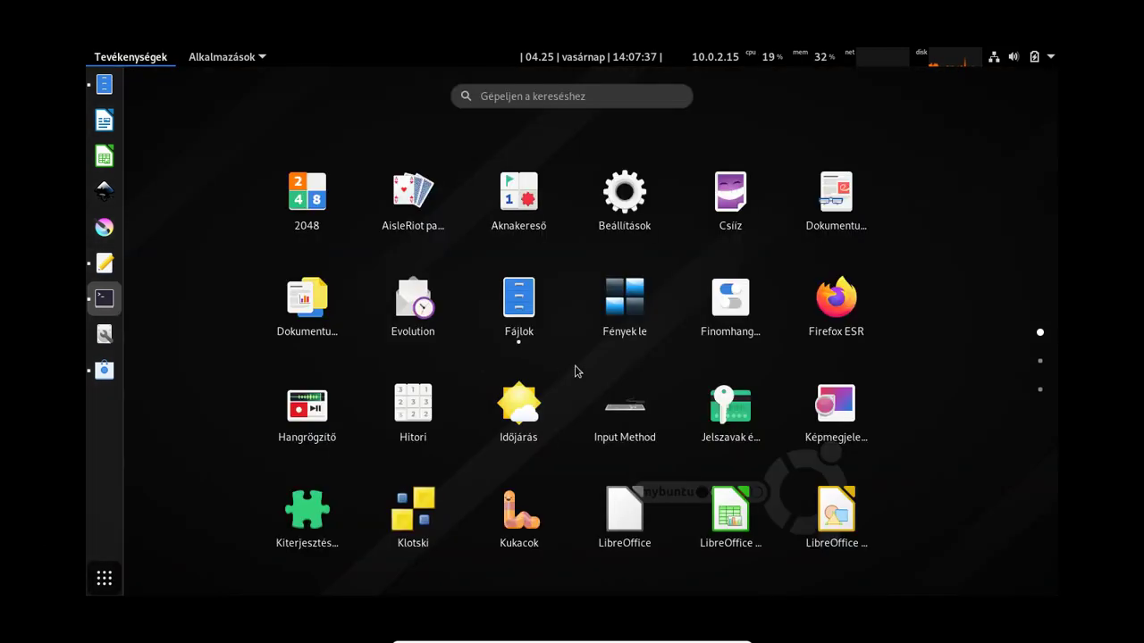
pyautogui.click(813, 308)
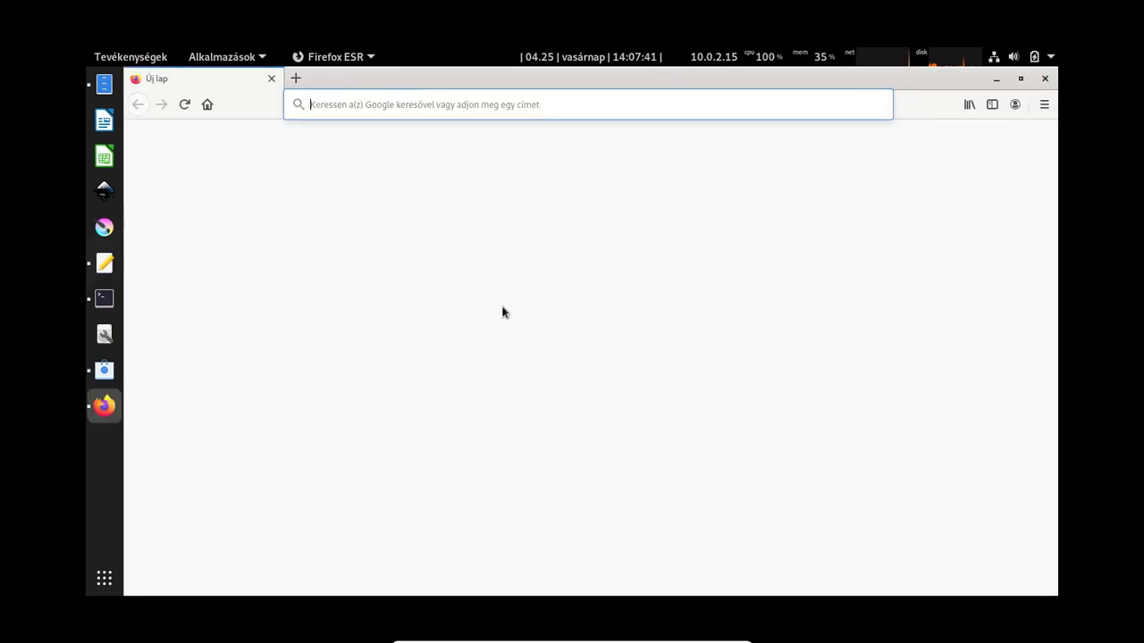
pyautogui.write('google c')
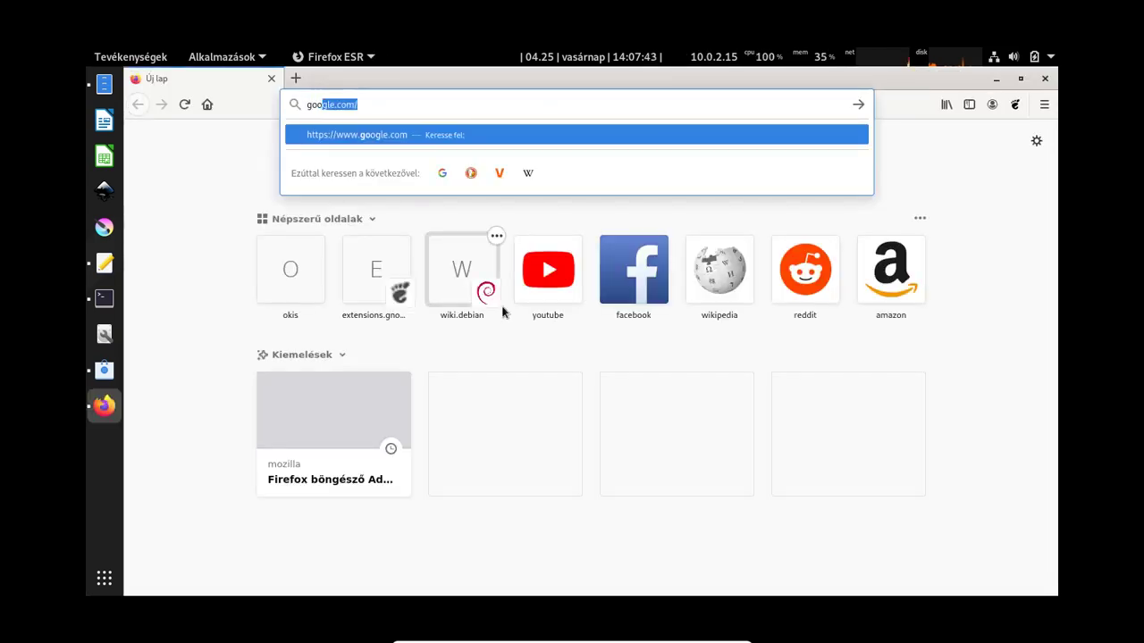
pyautogui.write('hrome')
pyautogui.press('Return')
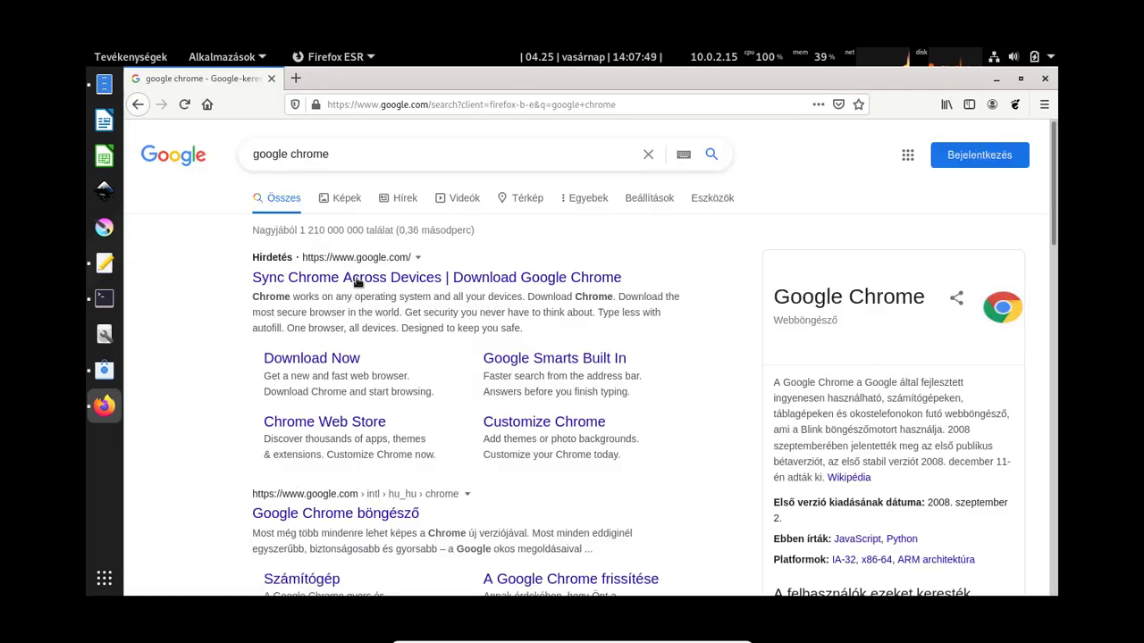
# Download the 64-bit .deb package of Google Chrome from its official site, save the file and close the browser.
pyautogui.click(349, 280)
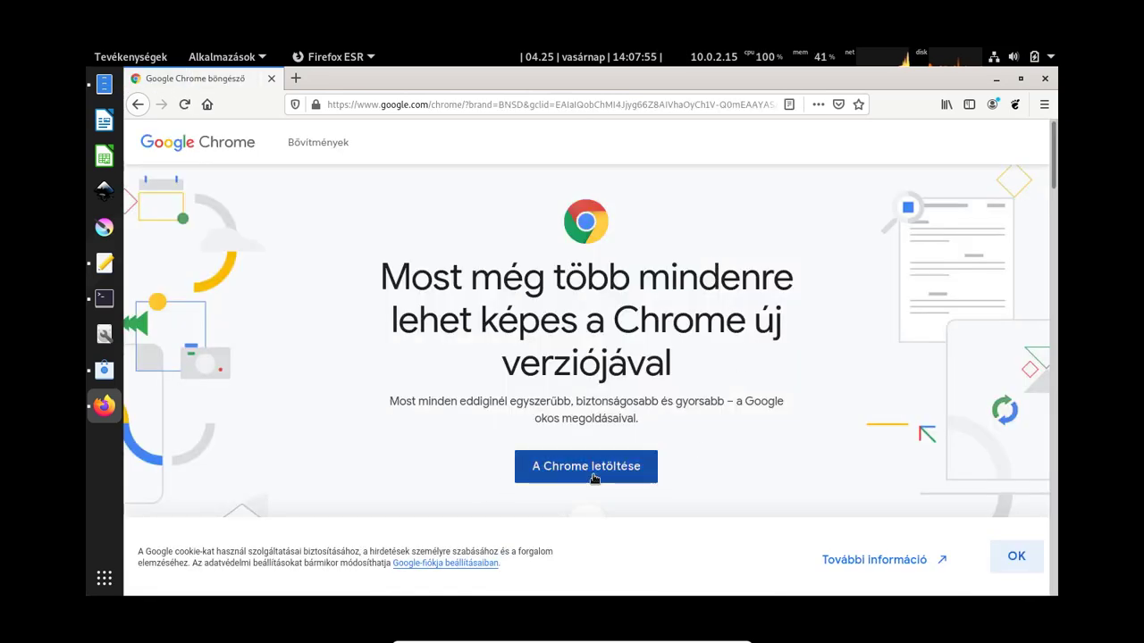
pyautogui.click(596, 476)
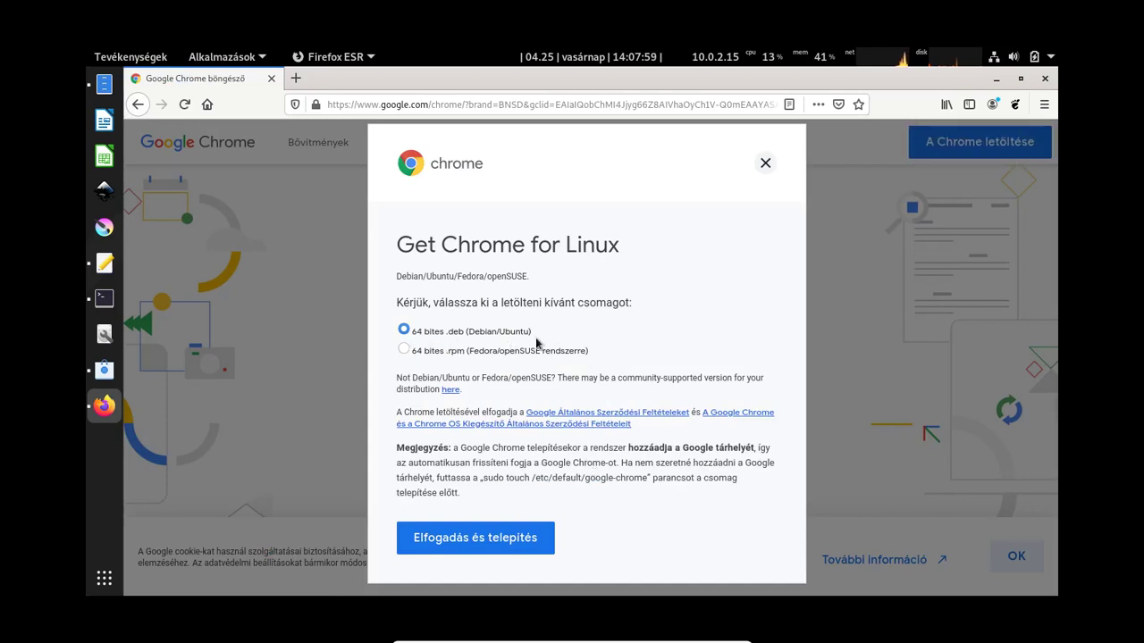
pyautogui.click(479, 541)
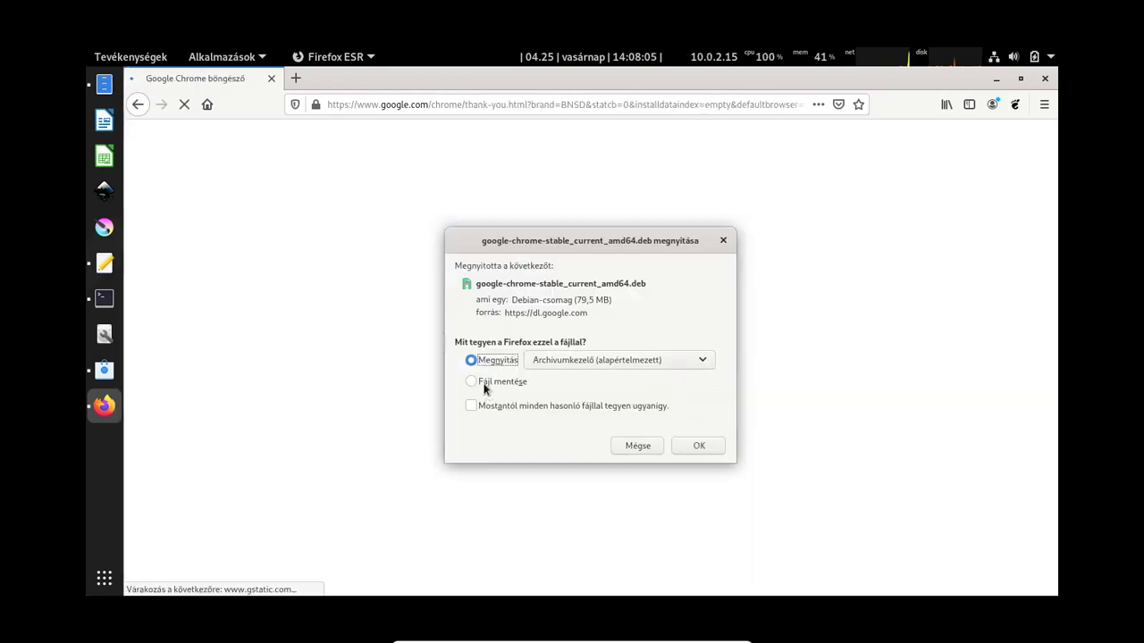
pyautogui.click(487, 382)
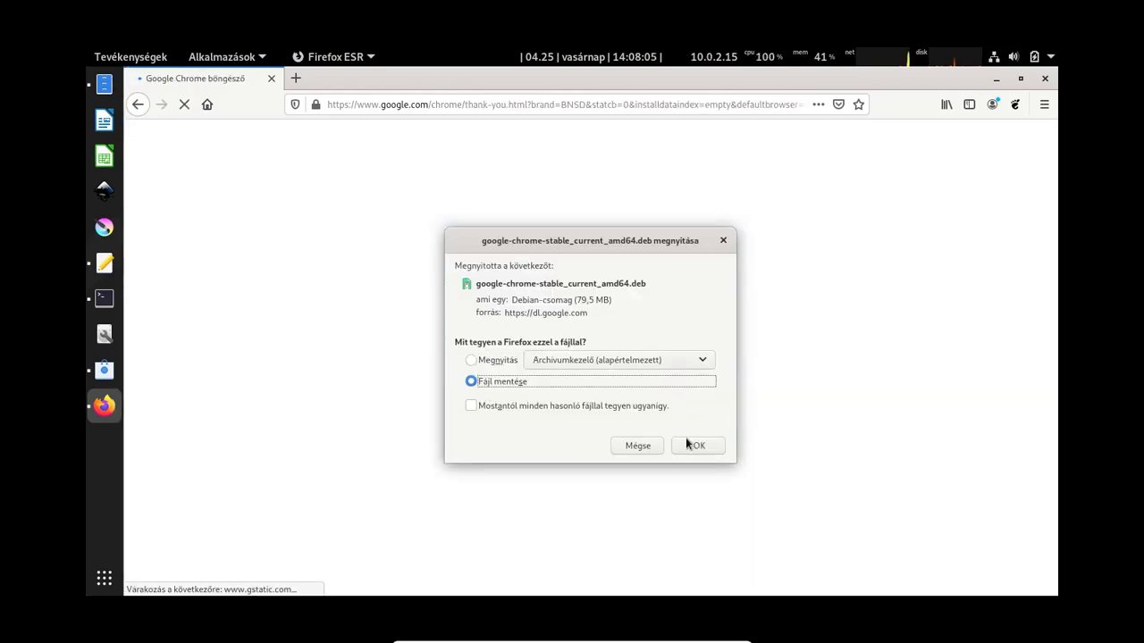
pyautogui.click(698, 446)
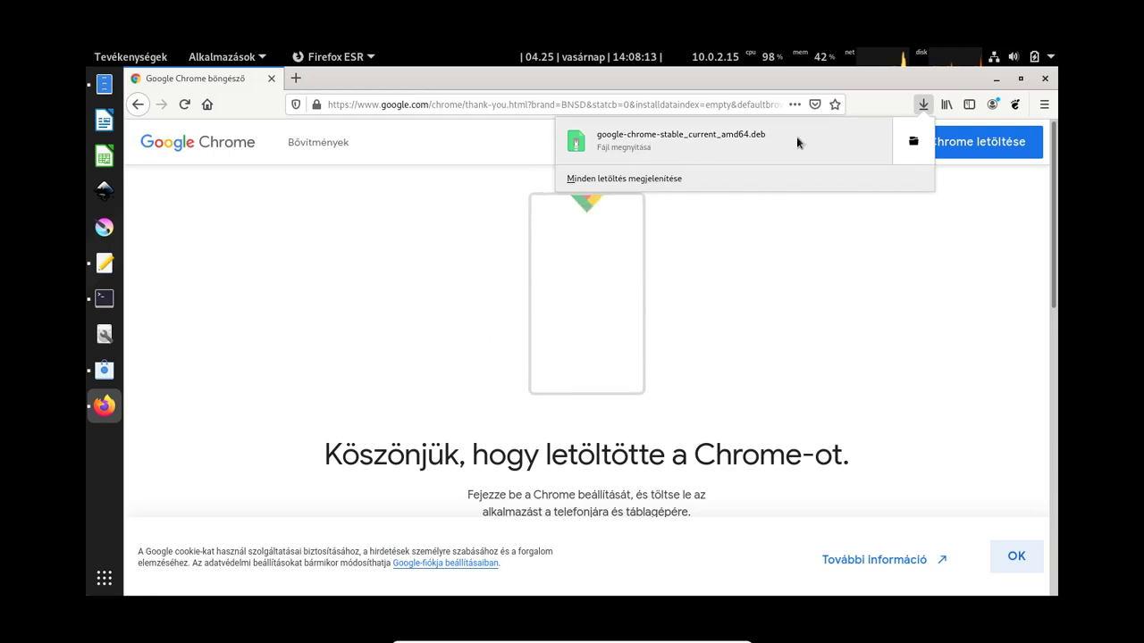
pyautogui.click(1046, 82)
pyautogui.click(1046, 82)
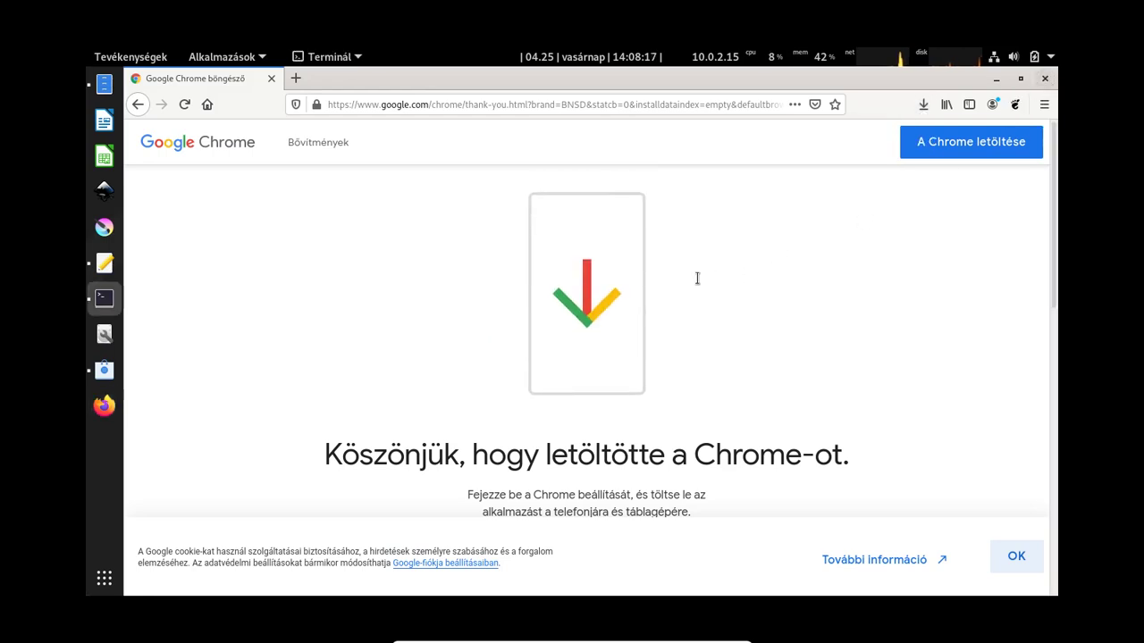
# Make GDebi csomagtelepítő the default application for Debian packages through the properties of google-chrome-stable_current_amd64.deb in the Letöltések folder.
pyautogui.click(104, 83)
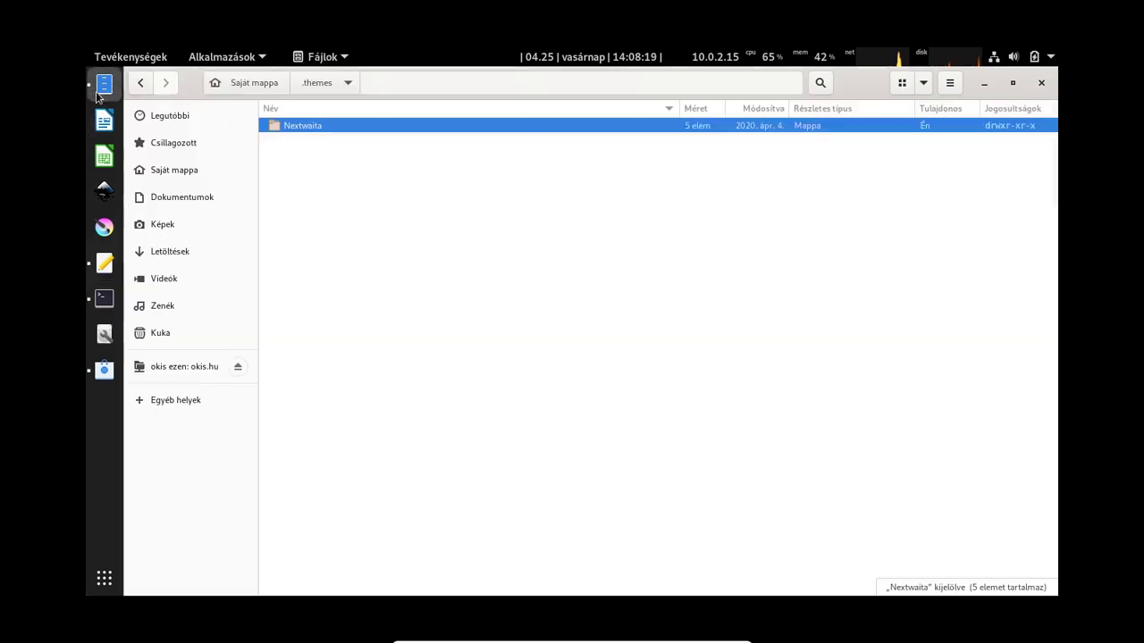
pyautogui.click(173, 251)
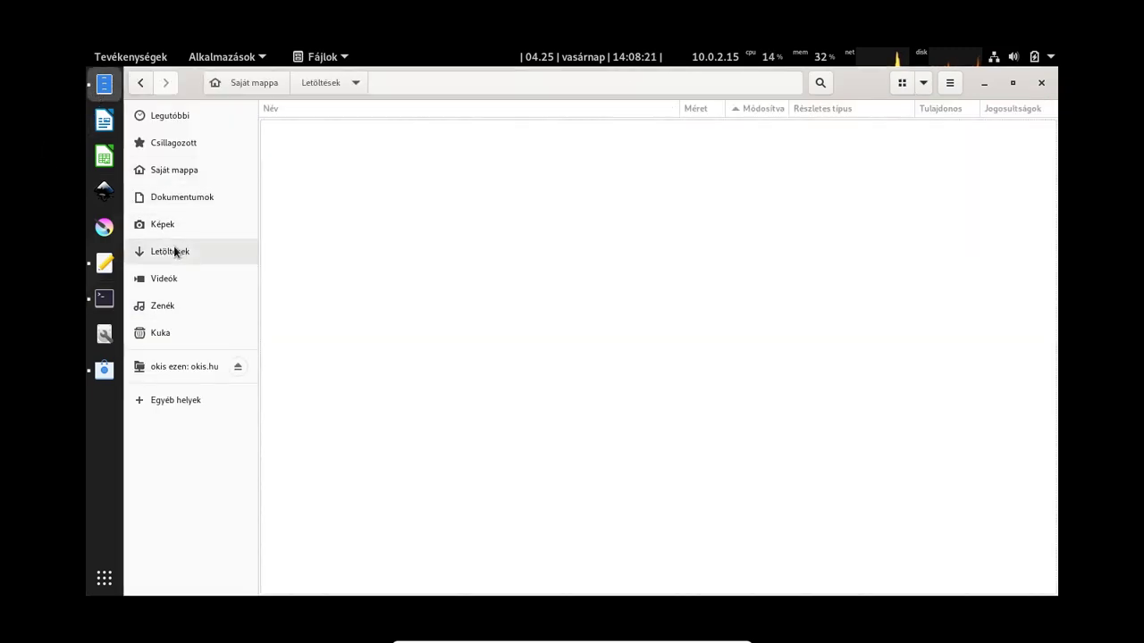
pyautogui.click(402, 129)
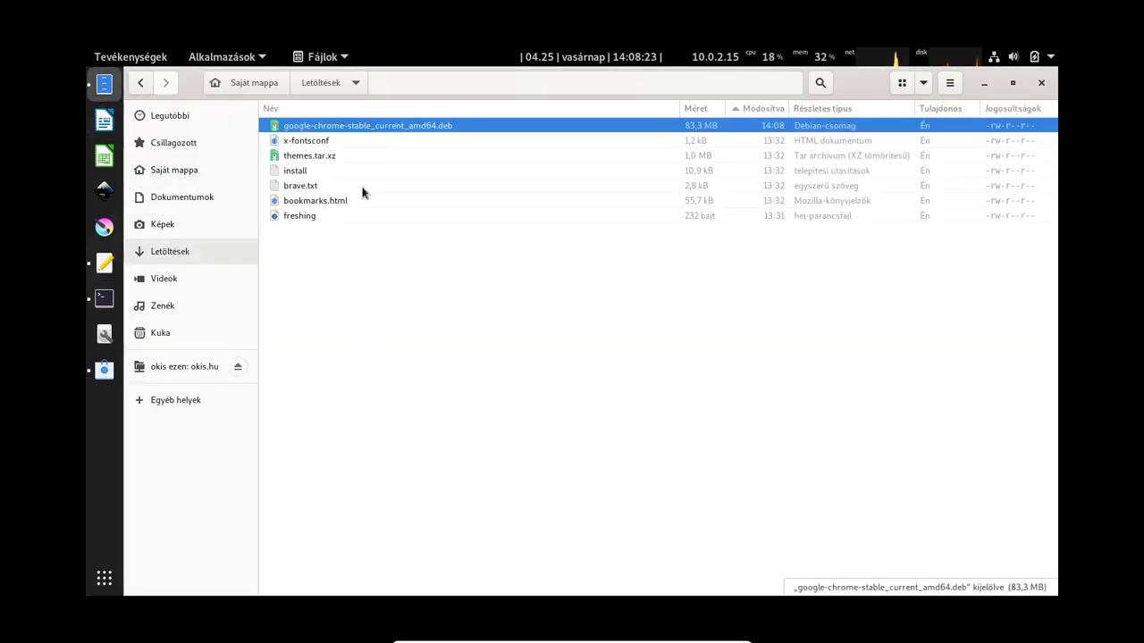
pyautogui.rightClick(385, 130)
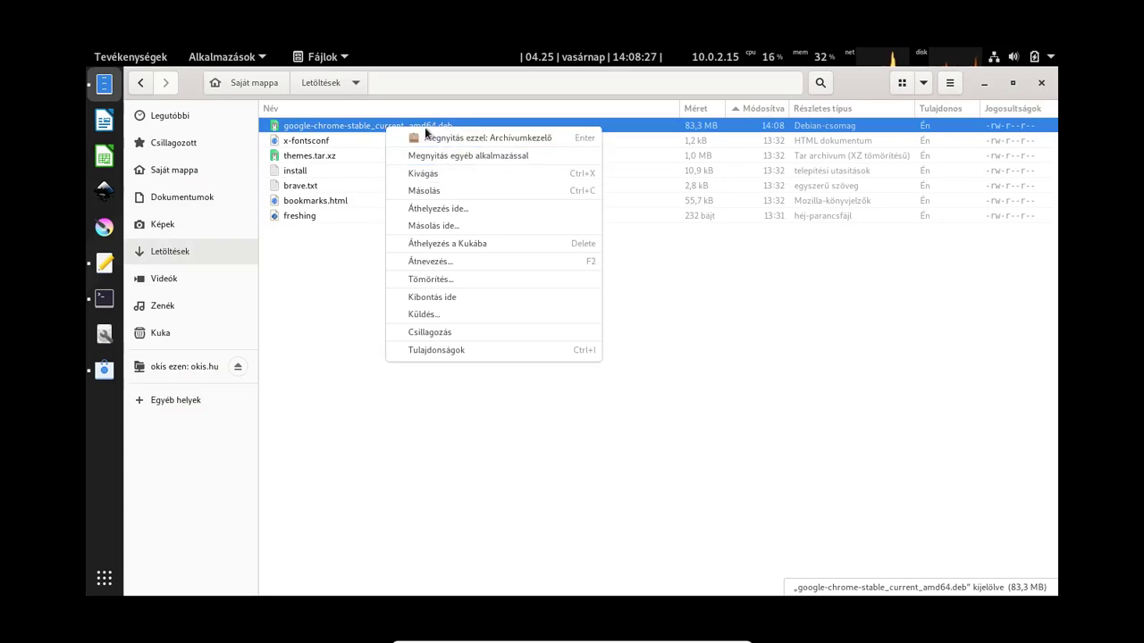
pyautogui.click(331, 384)
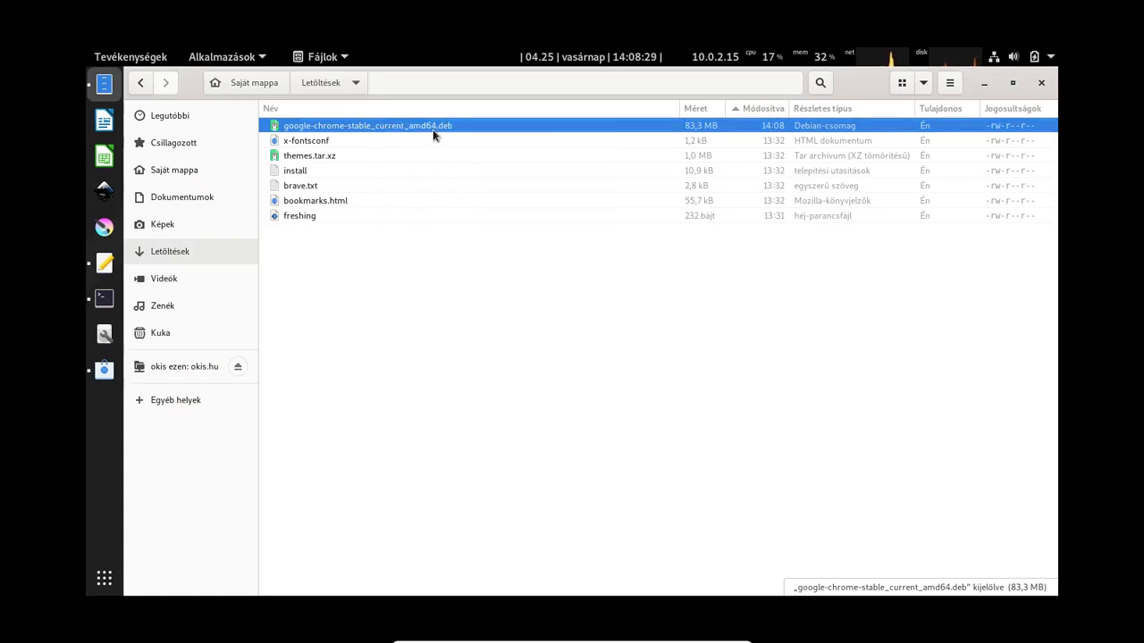
pyautogui.rightClick(433, 129)
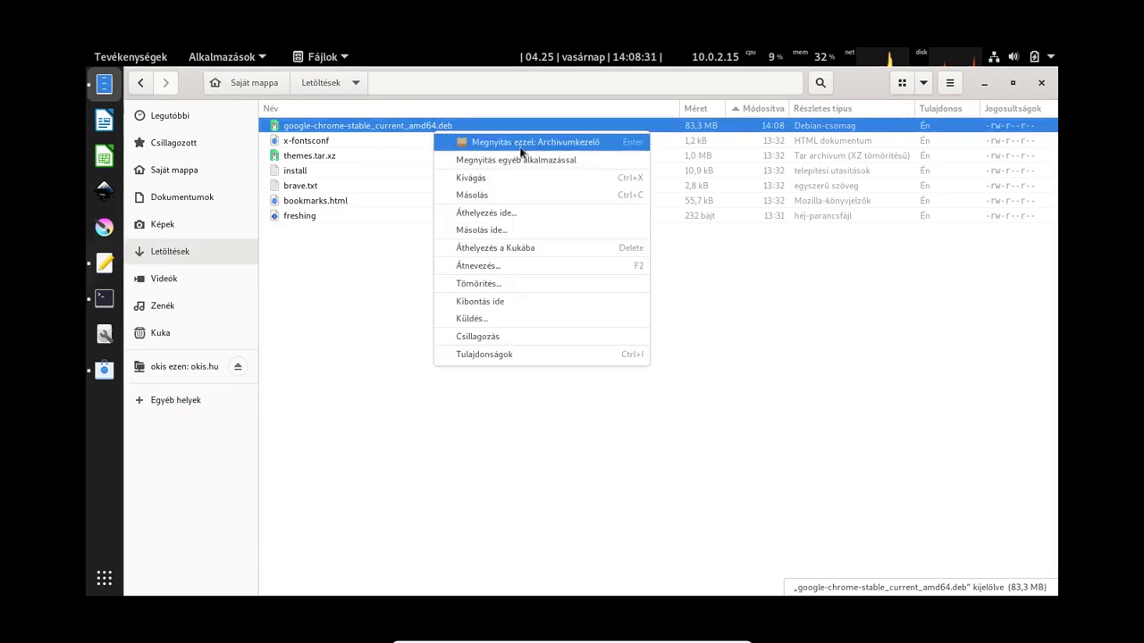
pyautogui.click(495, 357)
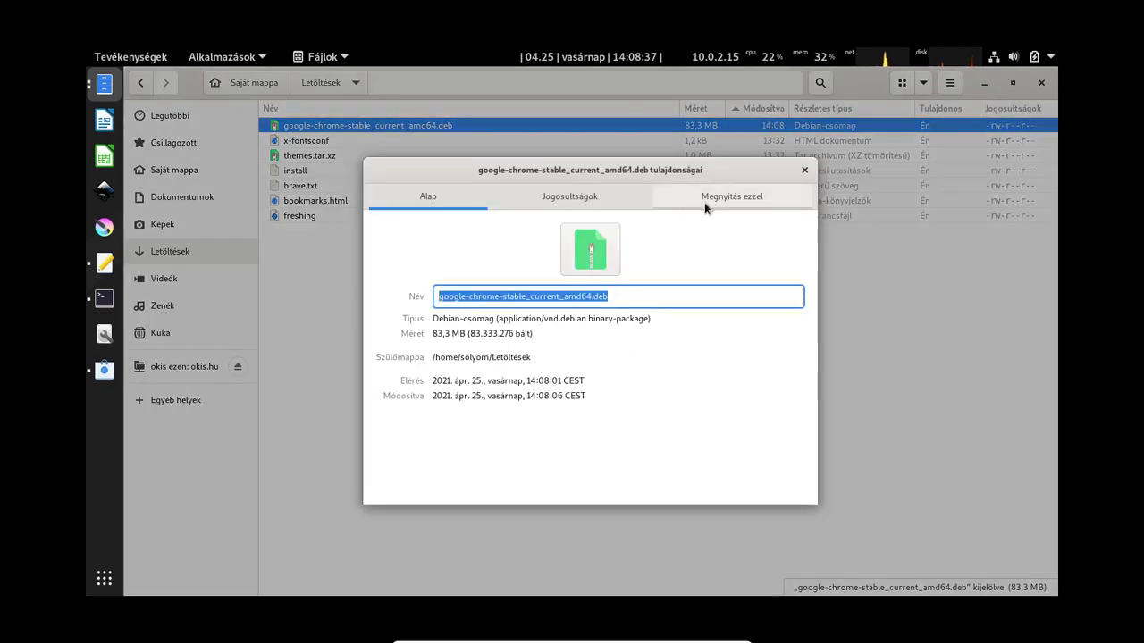
pyautogui.click(714, 204)
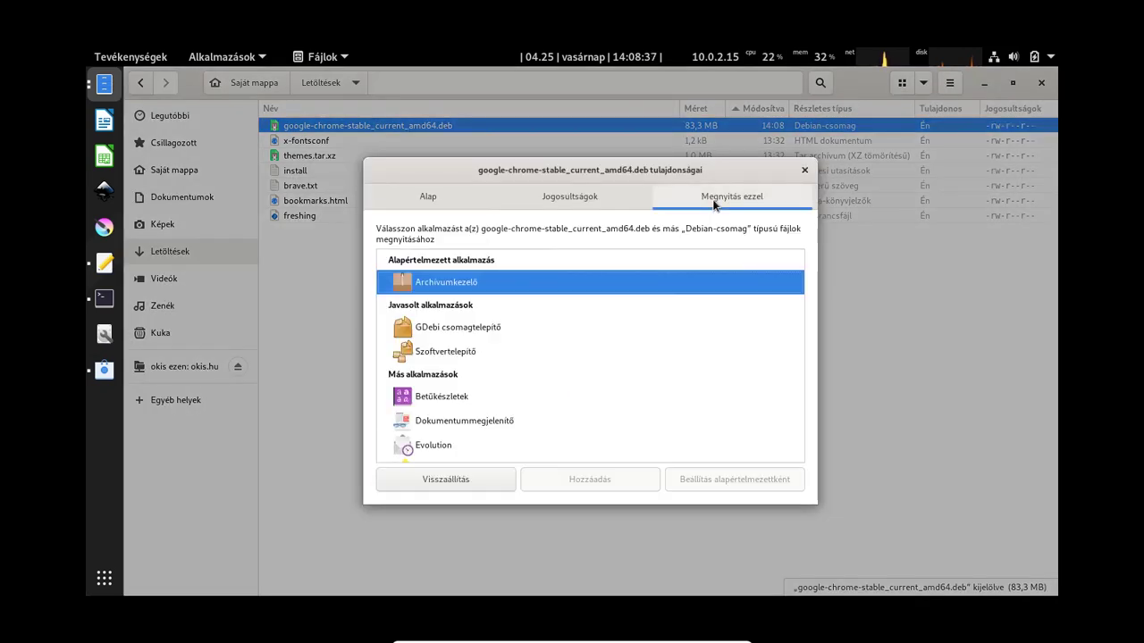
pyautogui.click(452, 329)
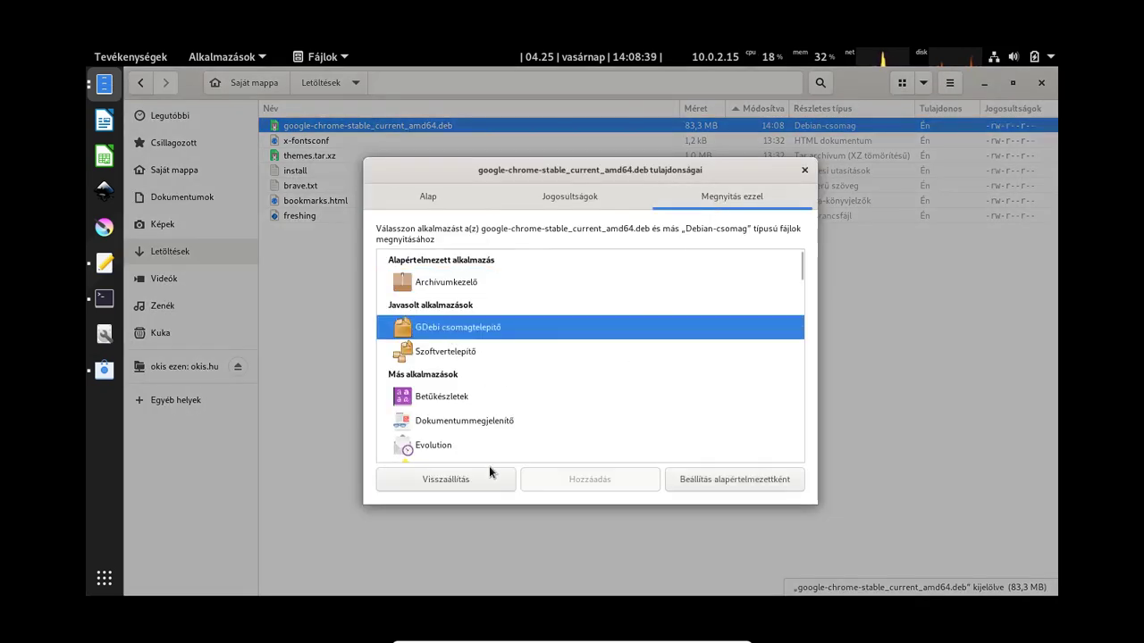
pyautogui.click(722, 479)
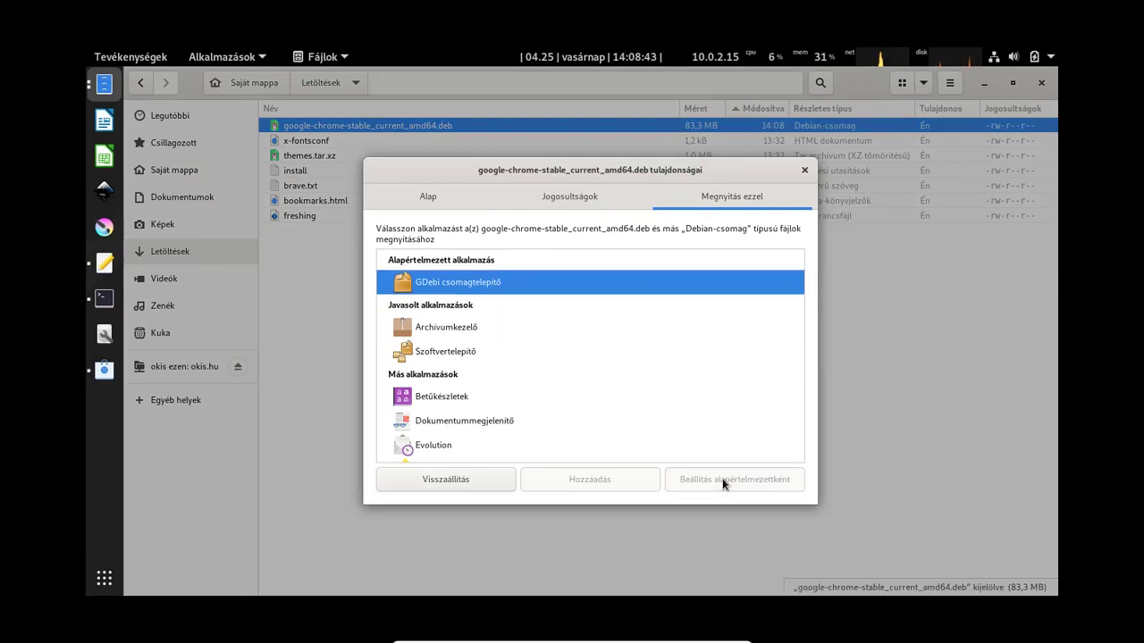
pyautogui.click(804, 171)
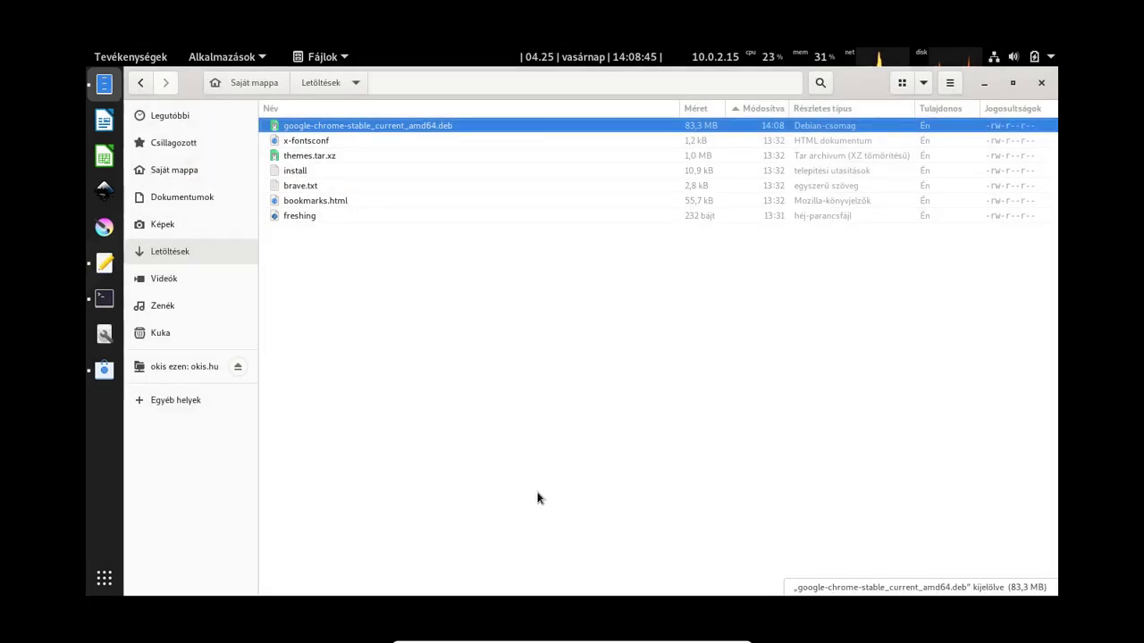
# Open the downloaded Chrome package with GDebi and start its installation, authenticating with the administrator password.
pyautogui.click(540, 498)
pyautogui.click(394, 123)
pyautogui.rightClick(396, 120)
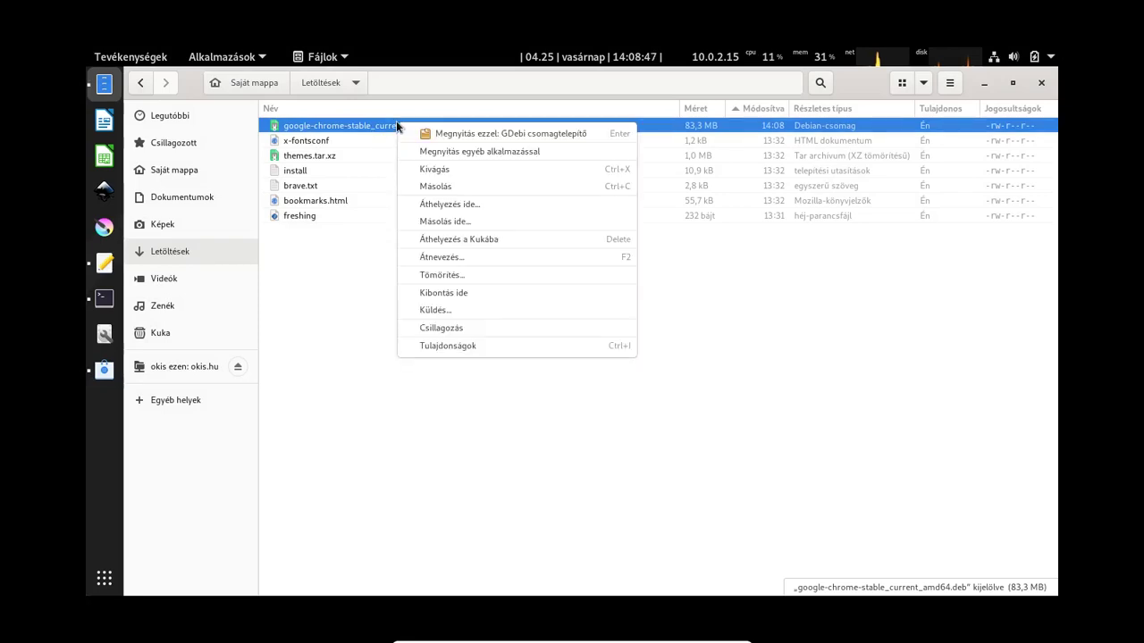
pyautogui.click(520, 135)
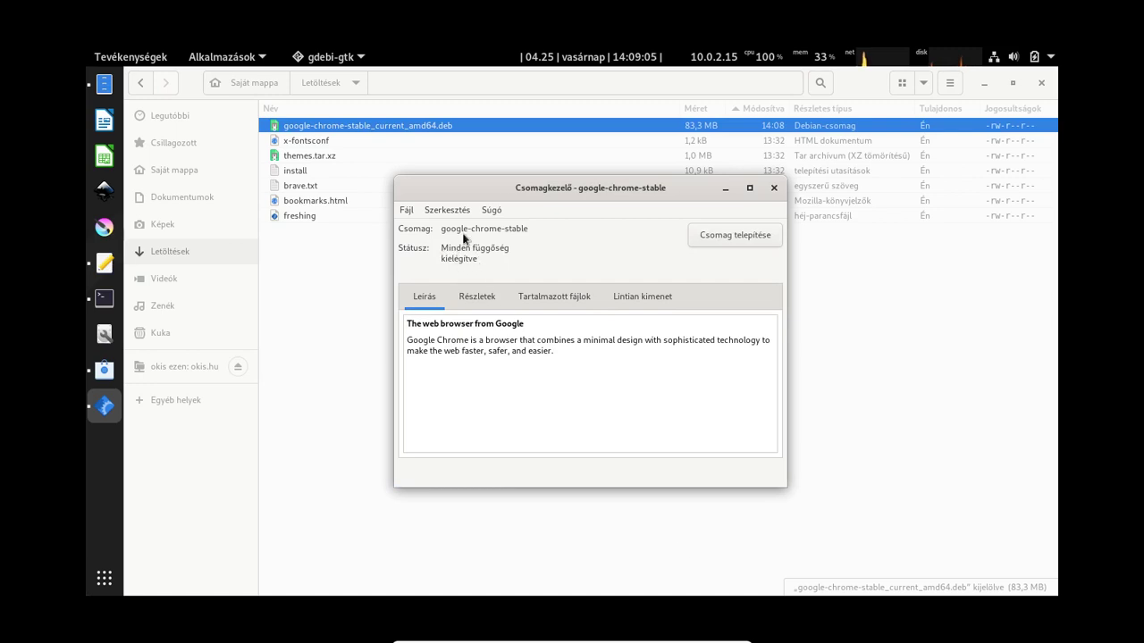
pyautogui.click(718, 235)
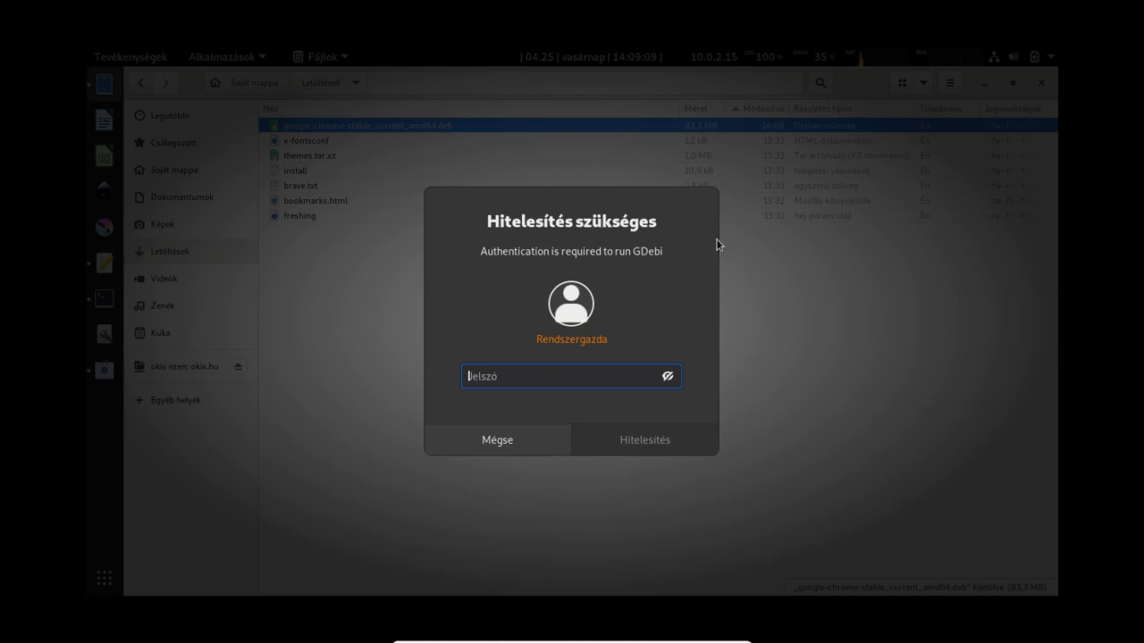
pyautogui.write('•••')
pyautogui.press('Return')
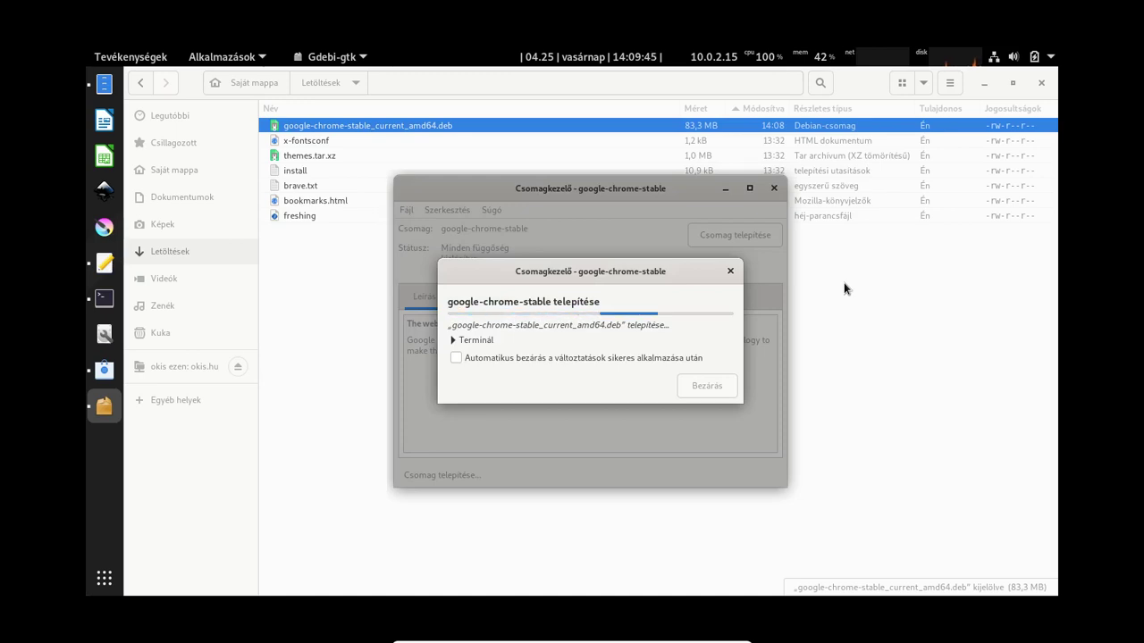
# Enable automatic closing after successful changes, inspect the installation's terminal output and close GDebi once Chrome is installed.
pyautogui.click(450, 358)
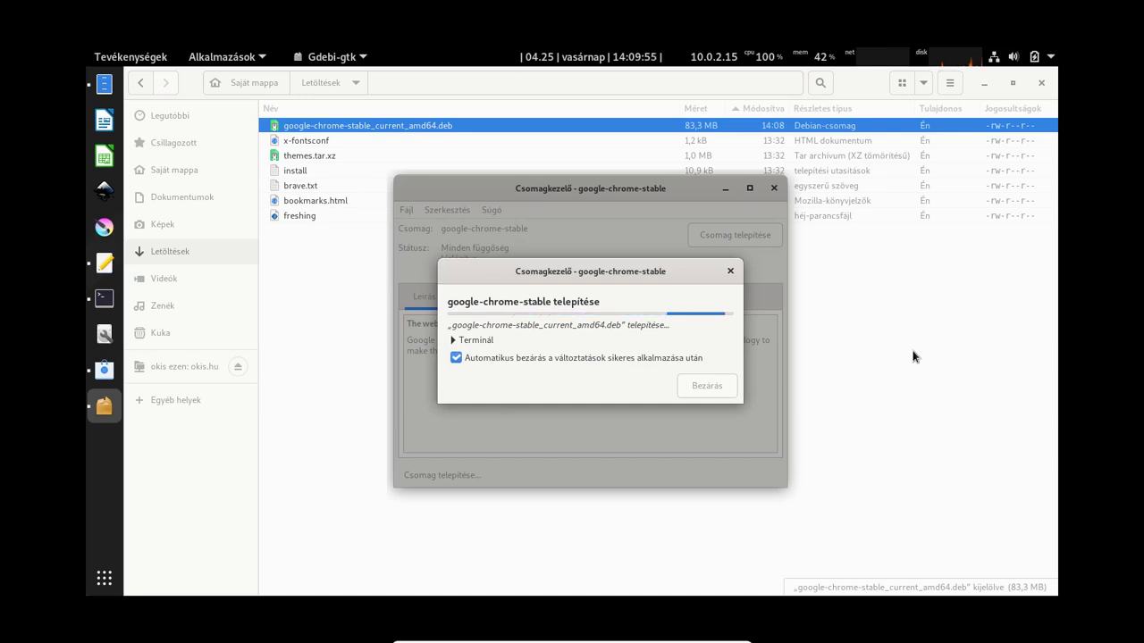
pyautogui.click(452, 341)
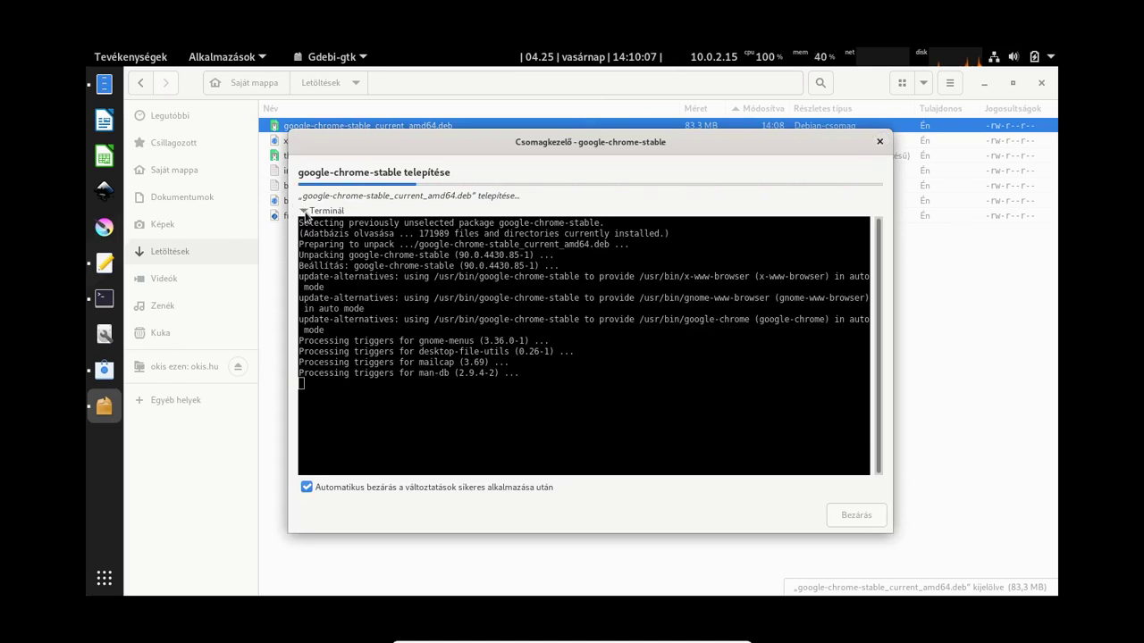
pyautogui.click(305, 211)
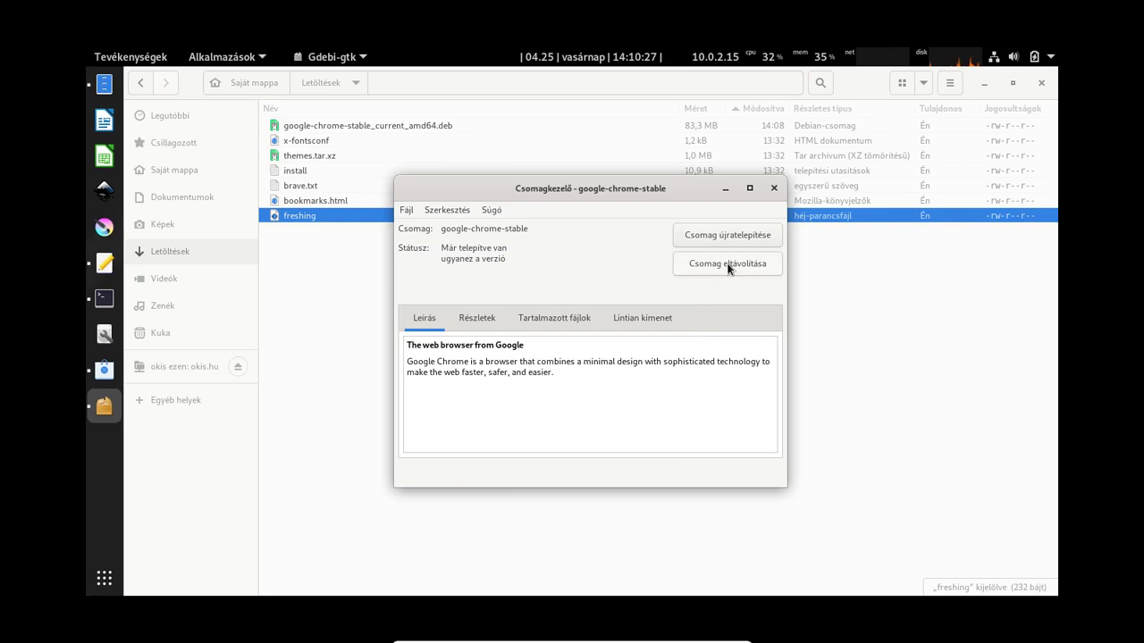
pyautogui.click(774, 188)
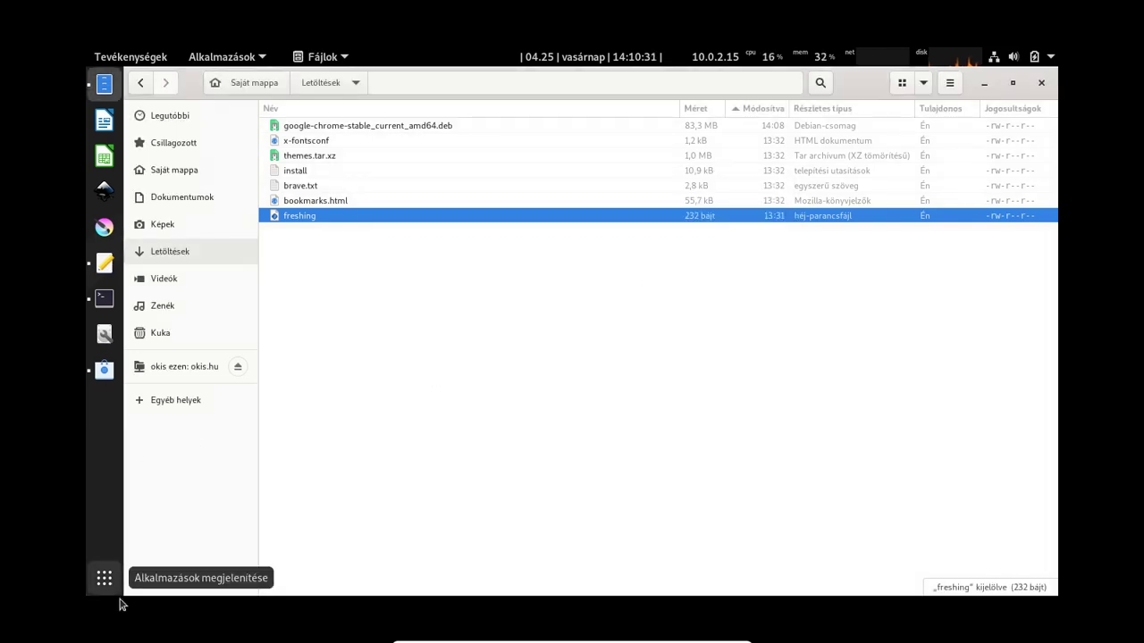
# Browse the list of installed applications in the Szoftver app, then close it.
pyautogui.click(105, 371)
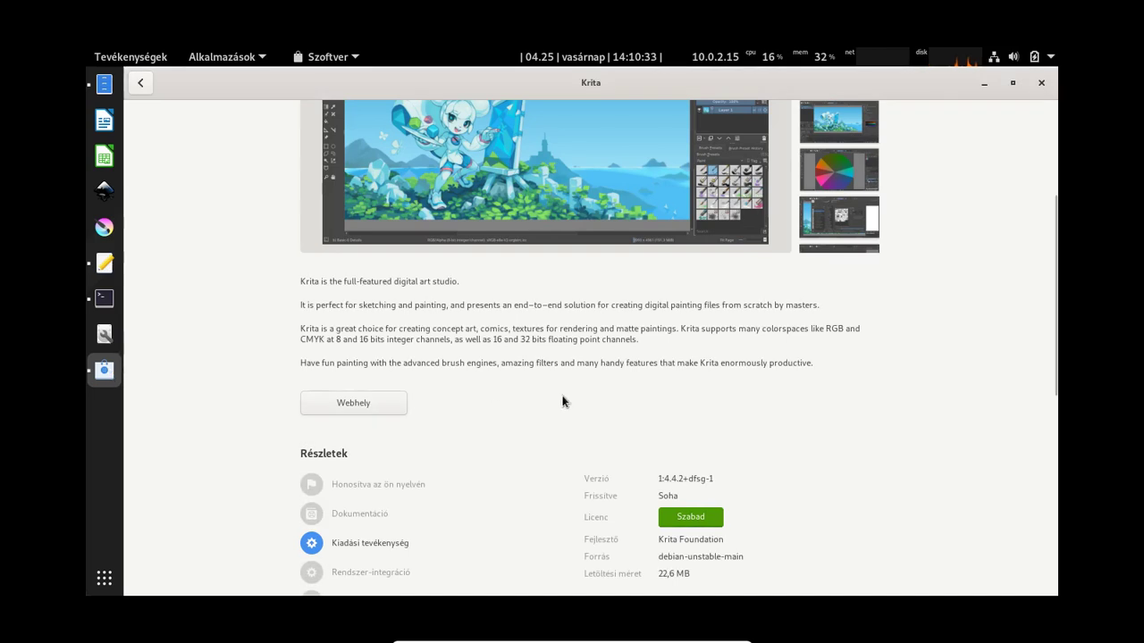
pyautogui.click(141, 82)
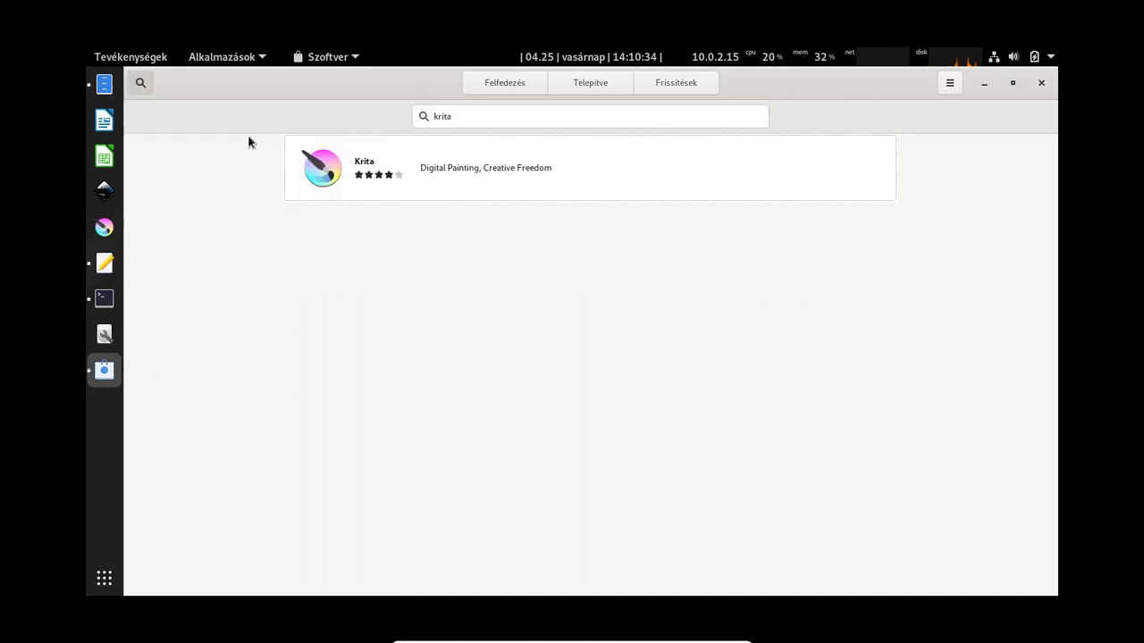
pyautogui.click(588, 81)
pyautogui.scroll(-10, 521, 273)
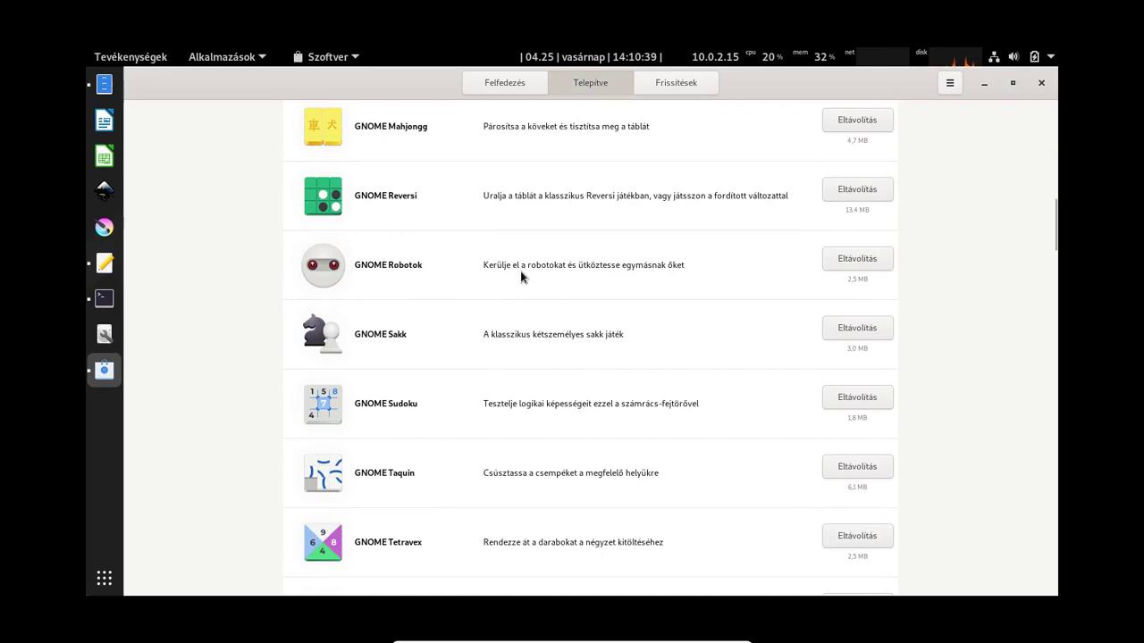
pyautogui.scroll(-3, 521, 277)
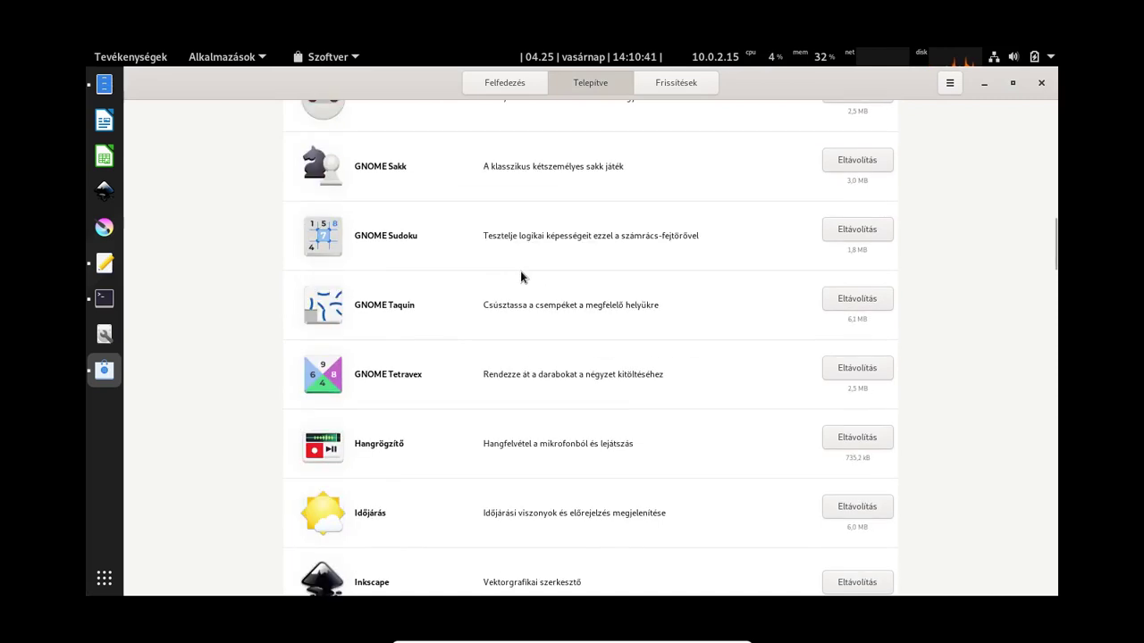
pyautogui.scroll(-2, 521, 277)
pyautogui.scroll(7, 521, 277)
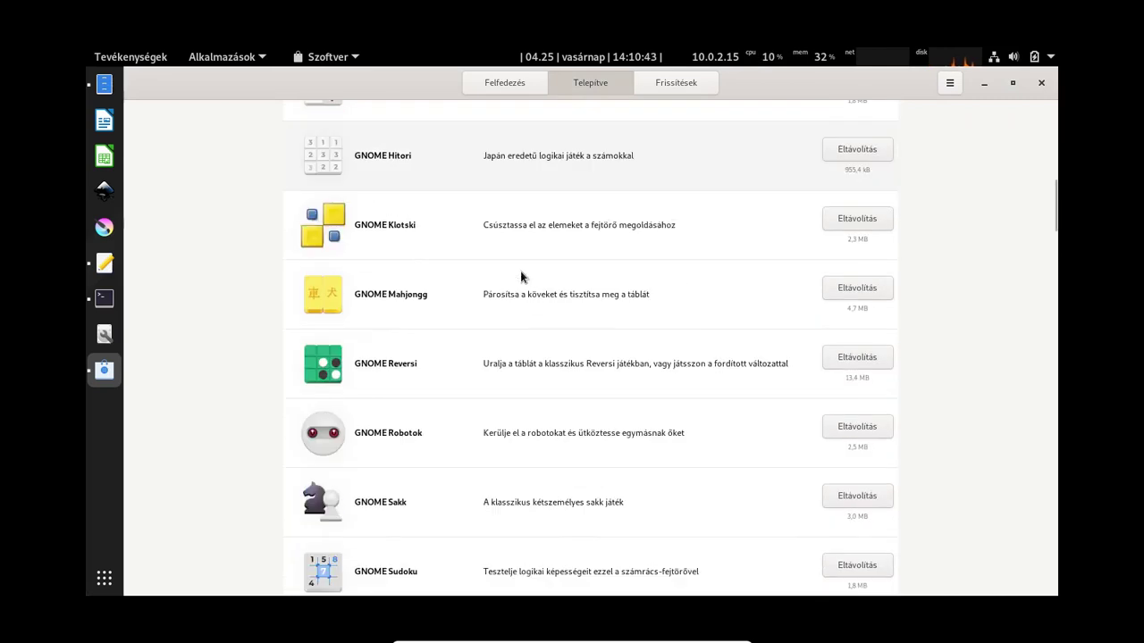
pyautogui.scroll(1, 521, 277)
pyautogui.click(1041, 83)
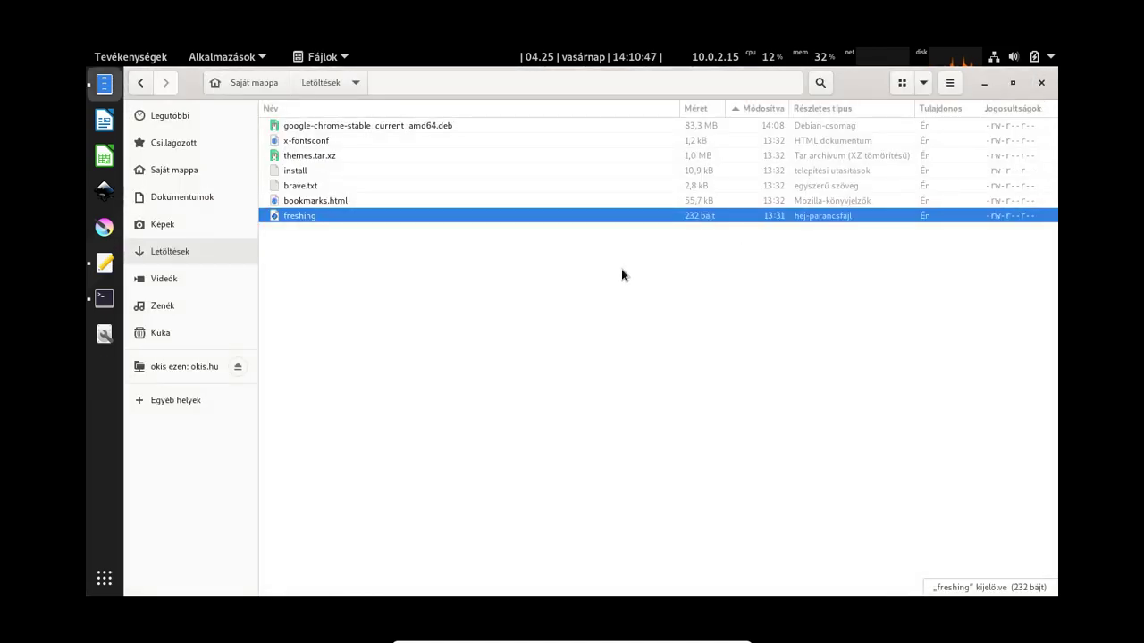
# Switch to the install script in the text editor and review its xinstallers, xinternet, xoffice and xpictures functions.
pyautogui.hotkey('alt', 'Tab')
pyautogui.hotkey('alt', 'Tab')
pyautogui.press('Tab')
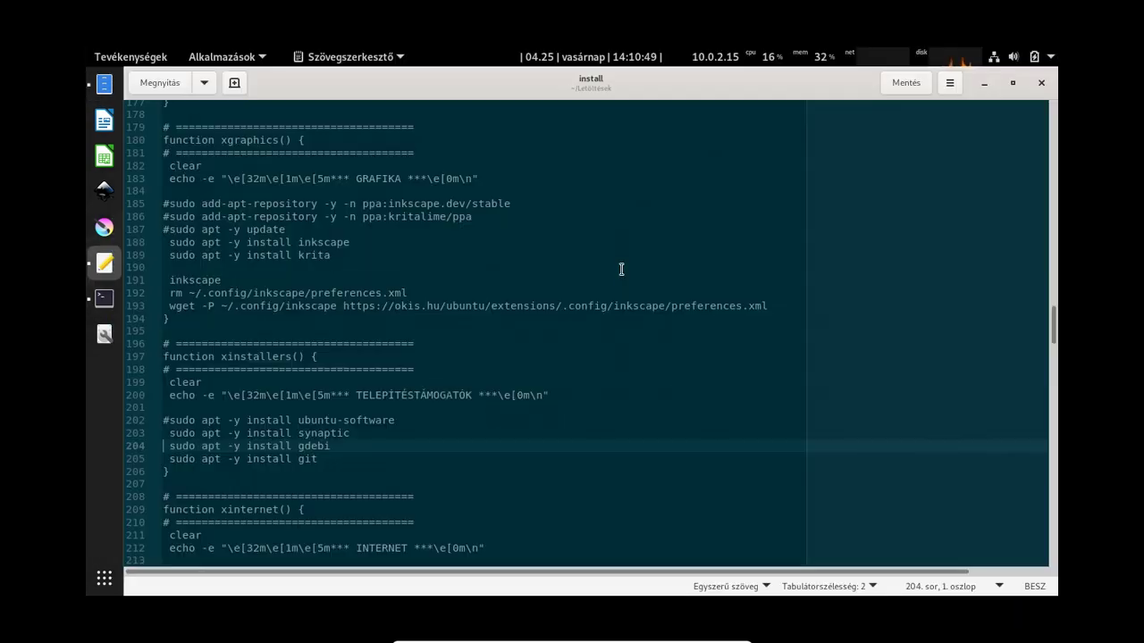
pyautogui.press('Down')
pyautogui.press('Down')
pyautogui.press('Down')
pyautogui.press('Down')
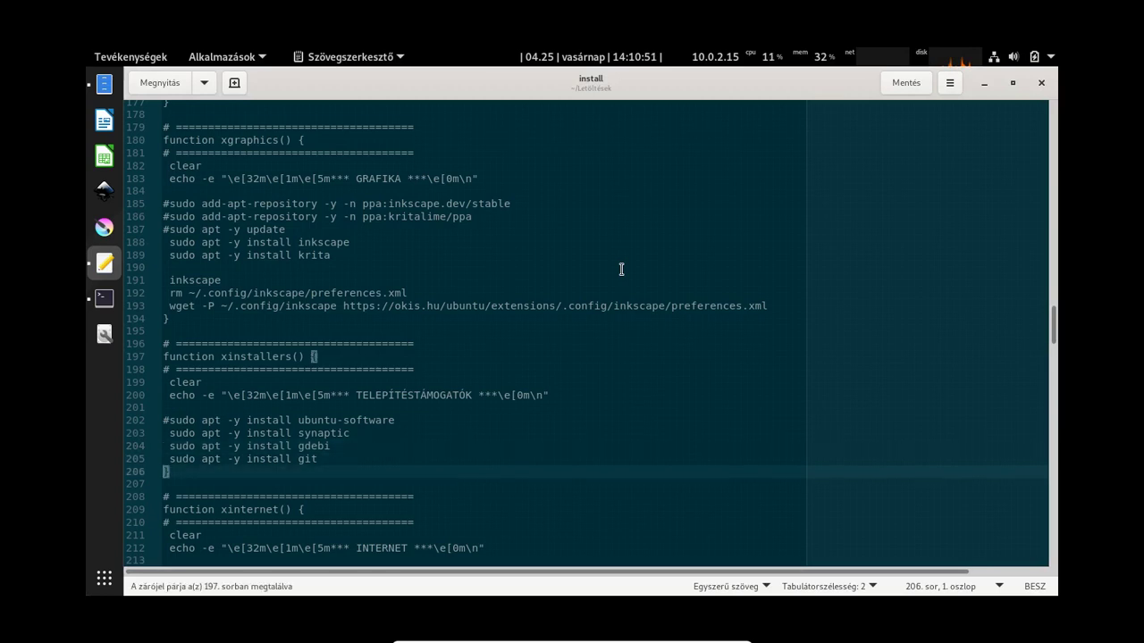
pyautogui.press('Down')
pyautogui.press('Down')
pyautogui.press('Down')
pyautogui.press('Down')
pyautogui.press('Down')
pyautogui.press('Down')
pyautogui.press('Down')
pyautogui.press('Down')
pyautogui.press('Down')
pyautogui.press('Down')
pyautogui.press('Down')
pyautogui.press('Down')
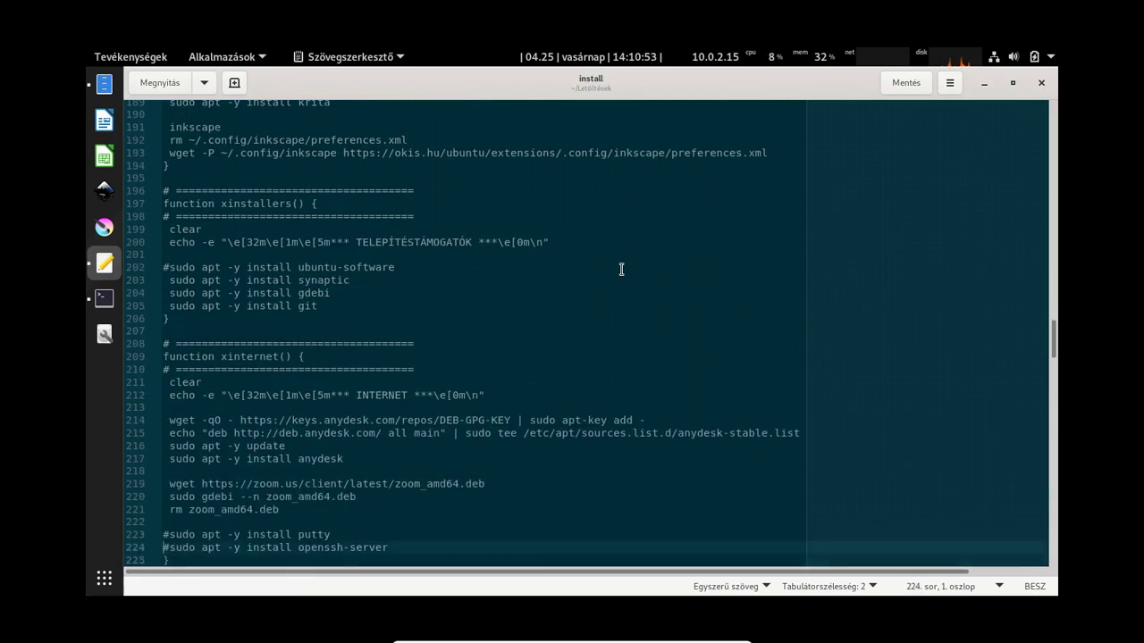
pyautogui.press('Up')
pyautogui.press('Up')
pyautogui.press('Up')
pyautogui.press('Up')
pyautogui.press('Up')
pyautogui.press('Up')
pyautogui.press('Up')
pyautogui.press('Up')
pyautogui.press('Up')
pyautogui.press('Up')
pyautogui.press('Up')
pyautogui.press('Up')
pyautogui.press('Up')
pyautogui.press('Down')
pyautogui.press('Down')
pyautogui.press('Down')
pyautogui.press('Down')
pyautogui.press('Down')
pyautogui.press('Down')
pyautogui.press('Down')
pyautogui.press('Down')
pyautogui.press('Down')
pyautogui.press('Down')
pyautogui.press('Down')
pyautogui.press('Down')
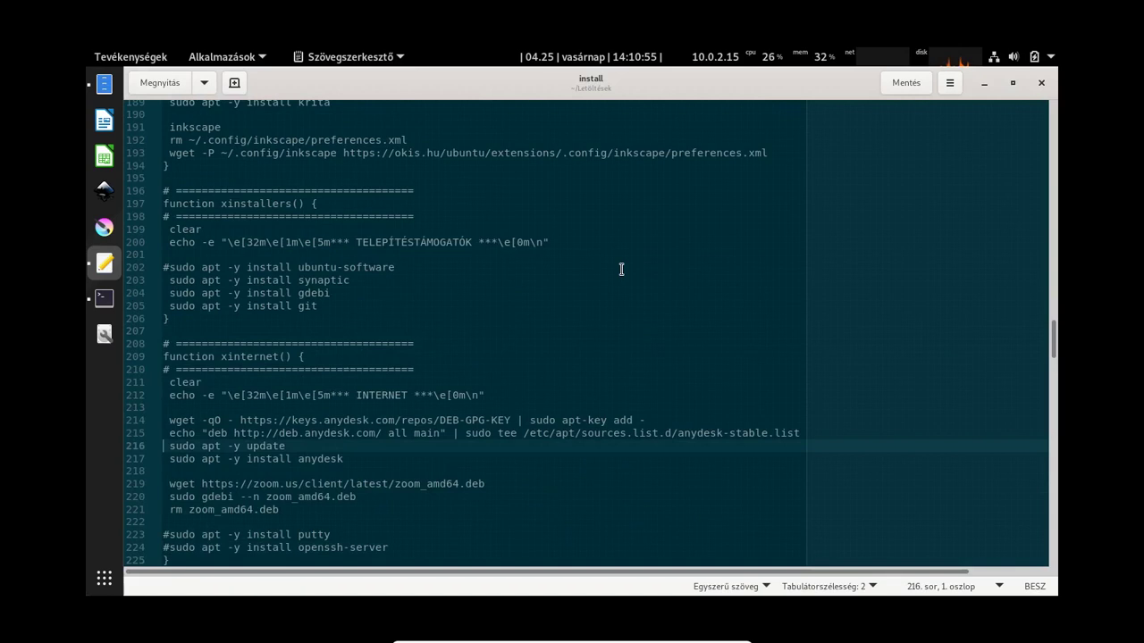
pyautogui.press('Down')
pyautogui.press('Down')
pyautogui.press('Down')
pyautogui.press('Down')
pyautogui.press('Down')
pyautogui.press('Down')
pyautogui.press('Down')
pyautogui.press('Down')
pyautogui.press('Down')
pyautogui.press('Down')
pyautogui.press('Down')
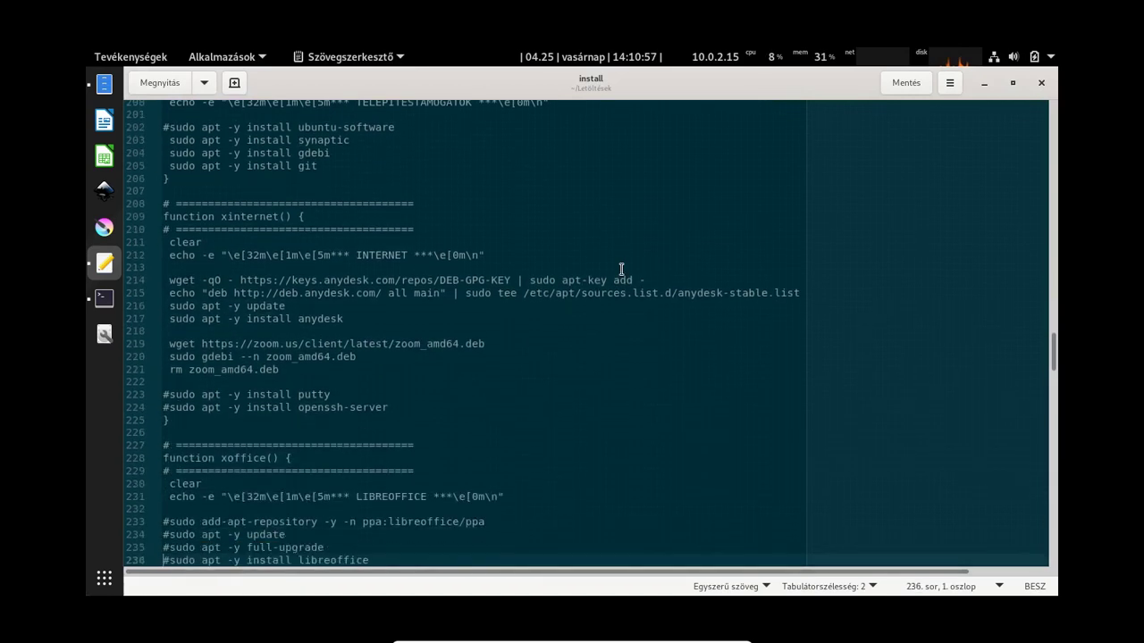
pyautogui.press('Down')
pyautogui.press('Down')
pyautogui.press('Down')
pyautogui.press('Down')
pyautogui.press('Down')
pyautogui.press('Down')
pyautogui.press('Down')
pyautogui.press('Down')
pyautogui.press('Down')
pyautogui.press('Down')
pyautogui.press('Down')
pyautogui.press('Down')
pyautogui.press('Down')
pyautogui.press('Down')
pyautogui.press('Down')
pyautogui.press('Down')
pyautogui.press('Down')
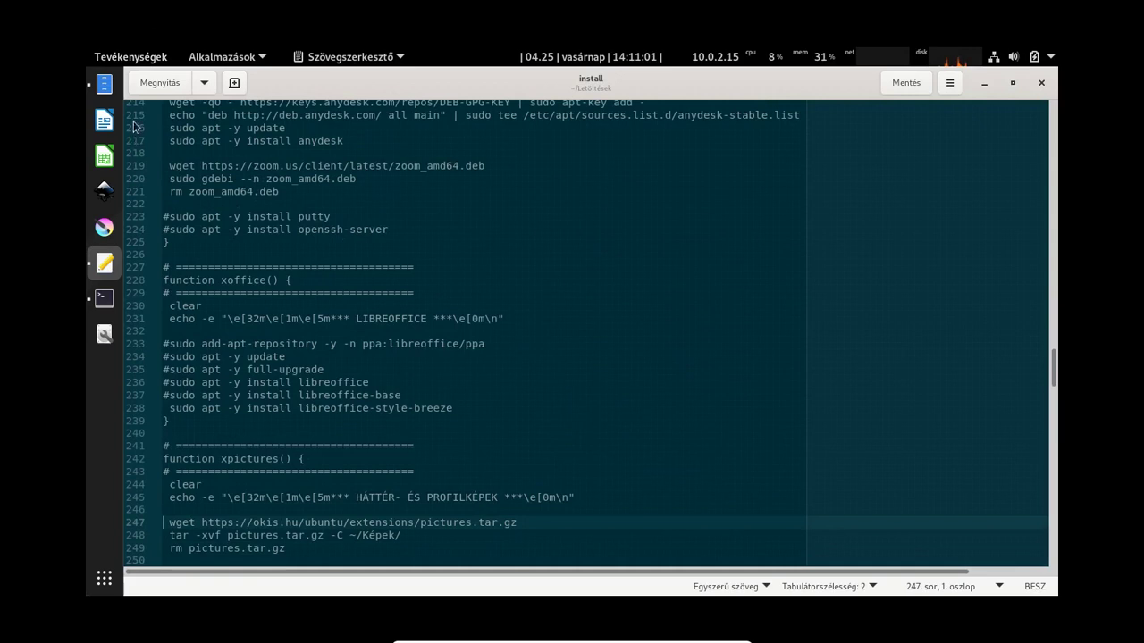
# Start LibreOffice Writer, disable showing tips at startup and dismiss the release notes notice.
pyautogui.click(104, 120)
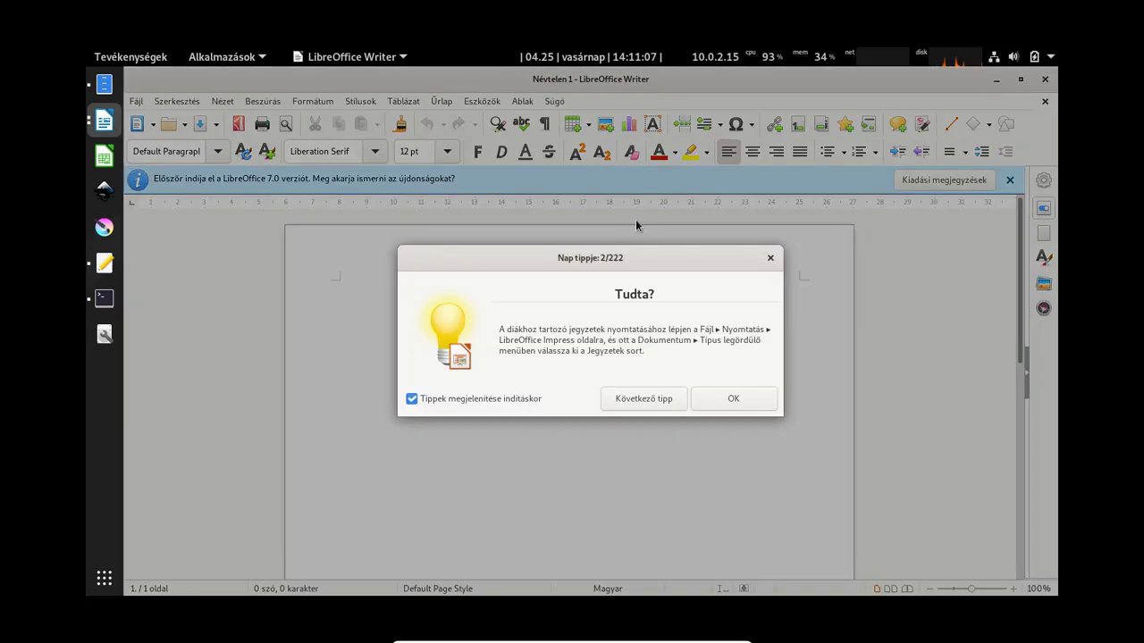
pyautogui.click(412, 398)
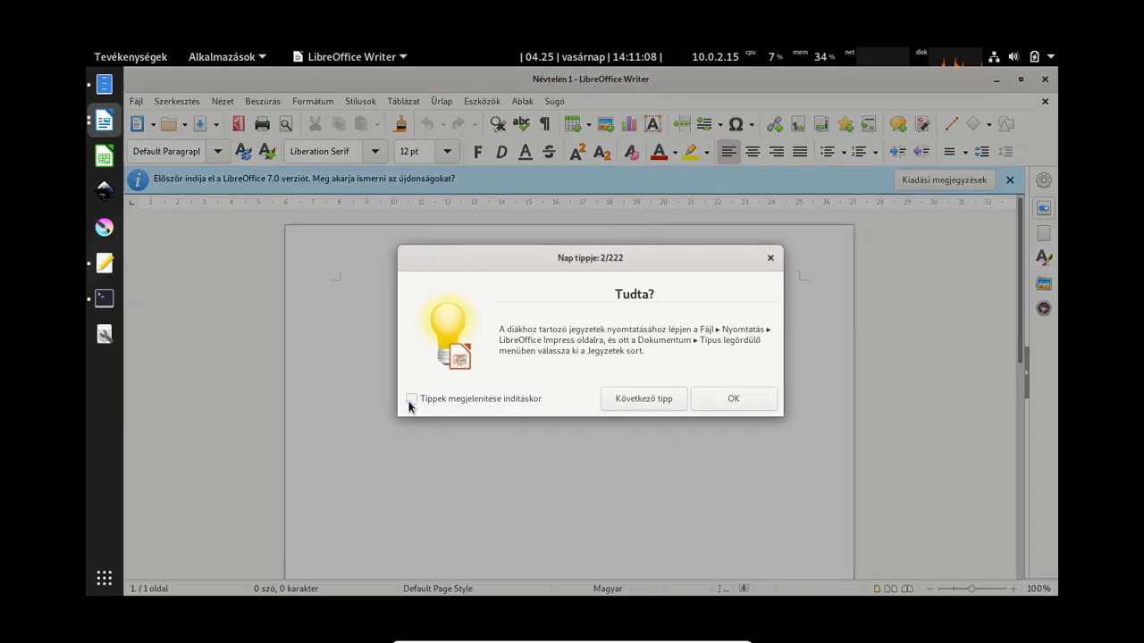
pyautogui.click(705, 398)
pyautogui.click(1011, 181)
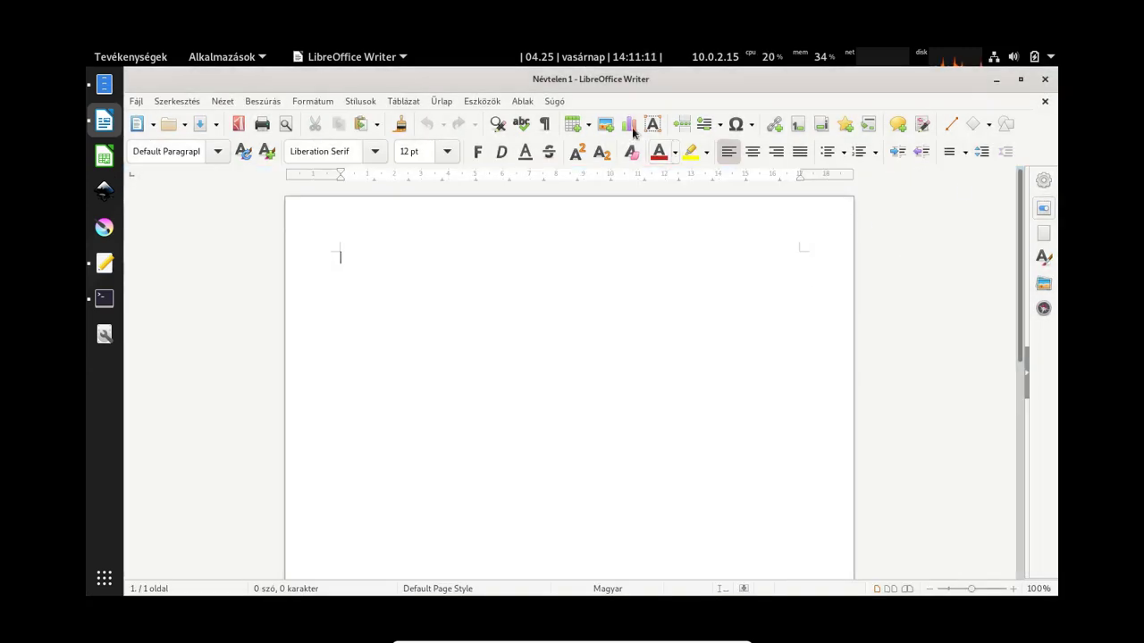
# Check the LibreOffice version information and close the about dialog.
pyautogui.click(554, 101)
pyautogui.click(614, 293)
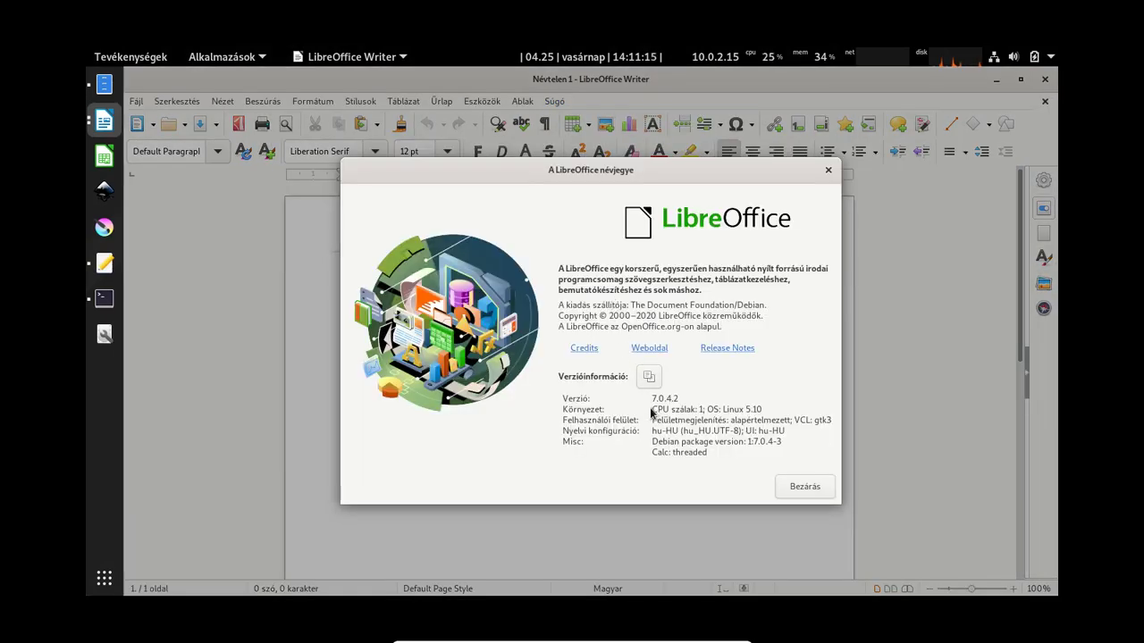
pyautogui.click(804, 487)
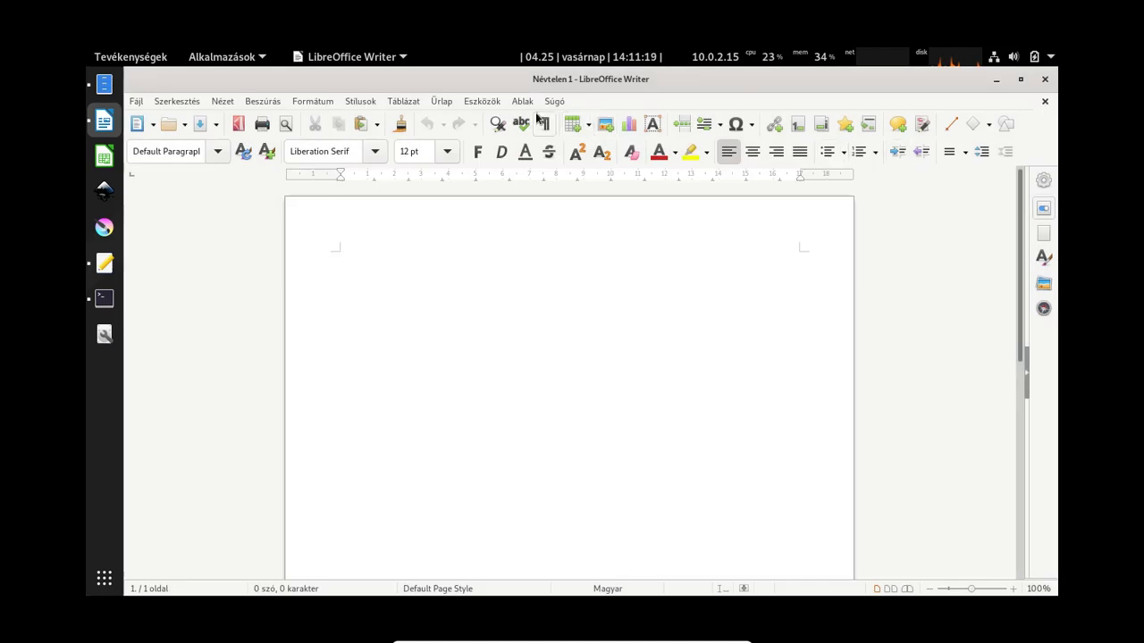
# Examine the icon styles available in LibreOffice's view settings, then close the settings and Writer without changes.
pyautogui.click(472, 101)
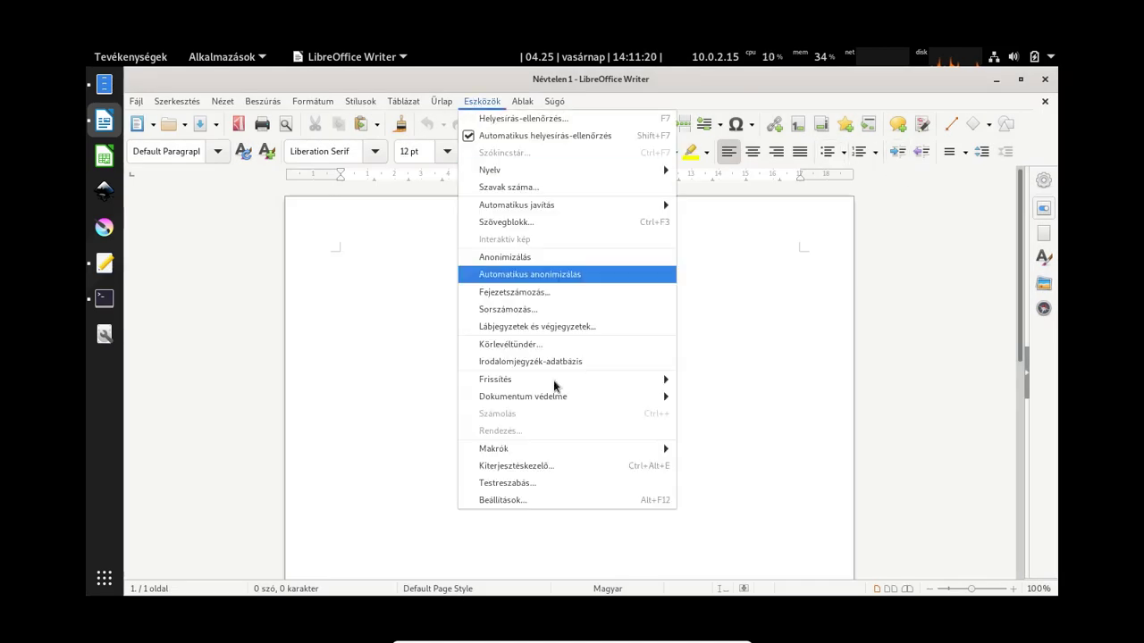
pyautogui.click(554, 498)
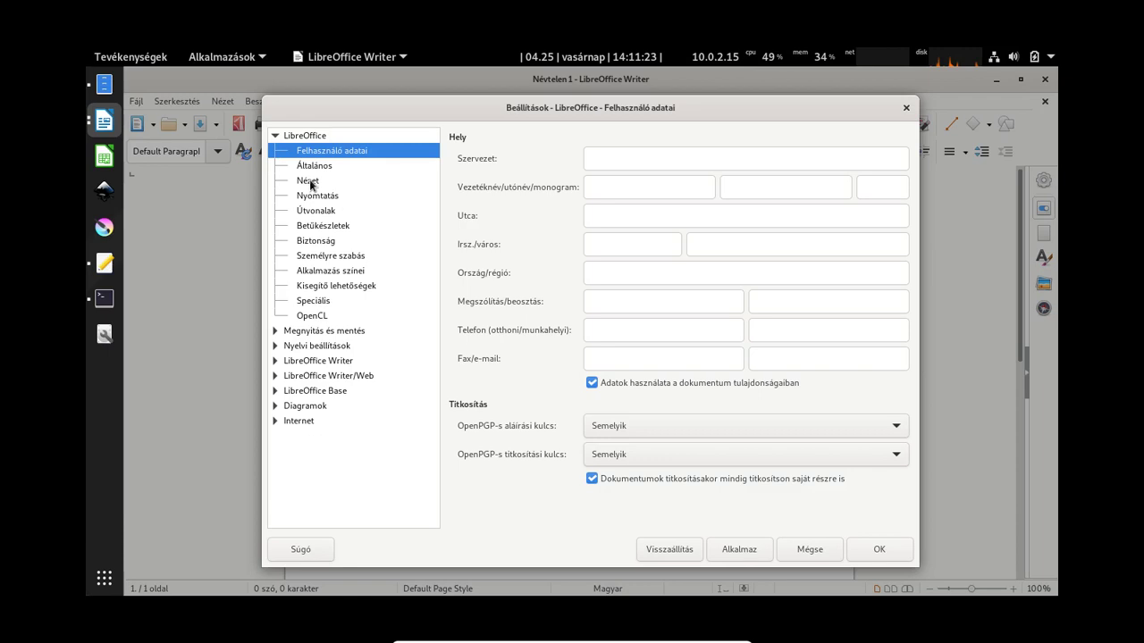
pyautogui.click(309, 180)
pyautogui.click(617, 159)
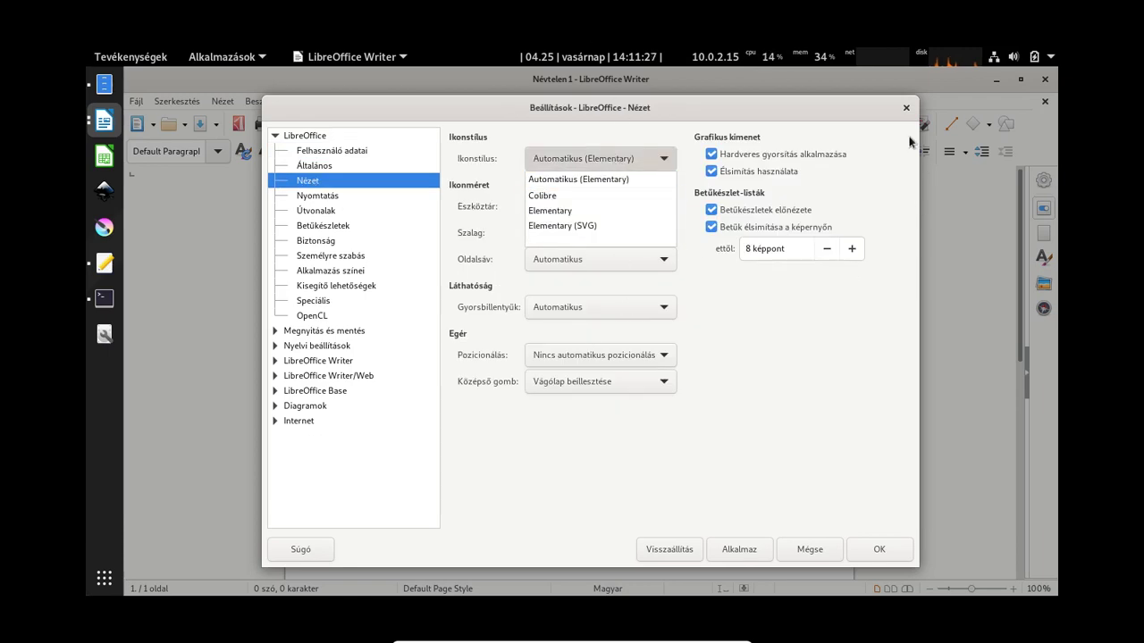
pyautogui.click(904, 114)
pyautogui.click(905, 109)
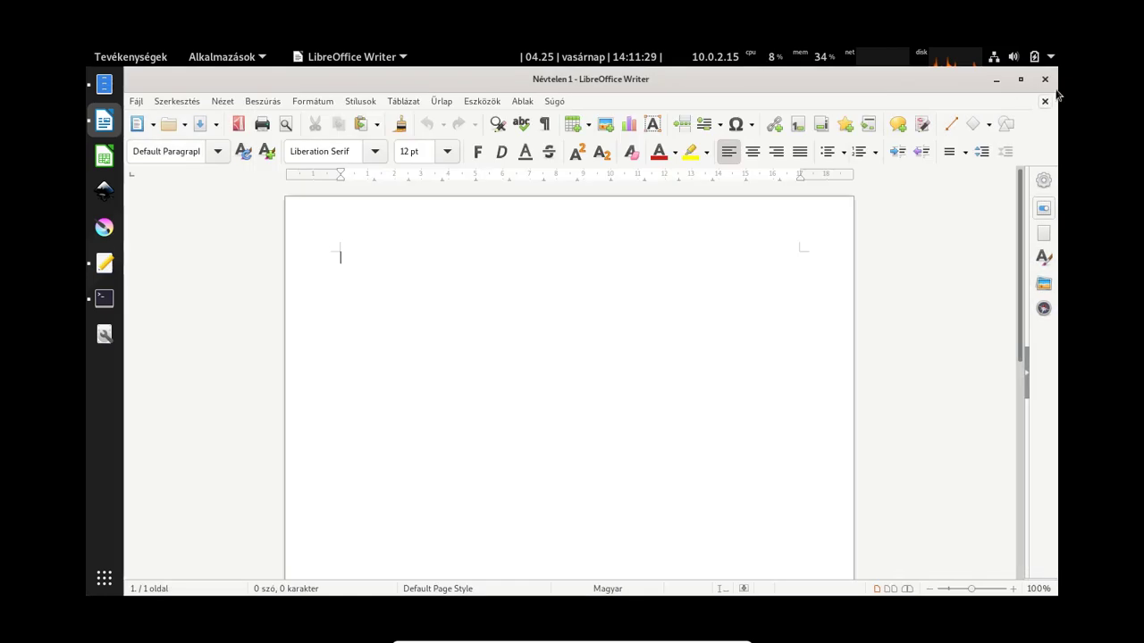
pyautogui.click(1044, 79)
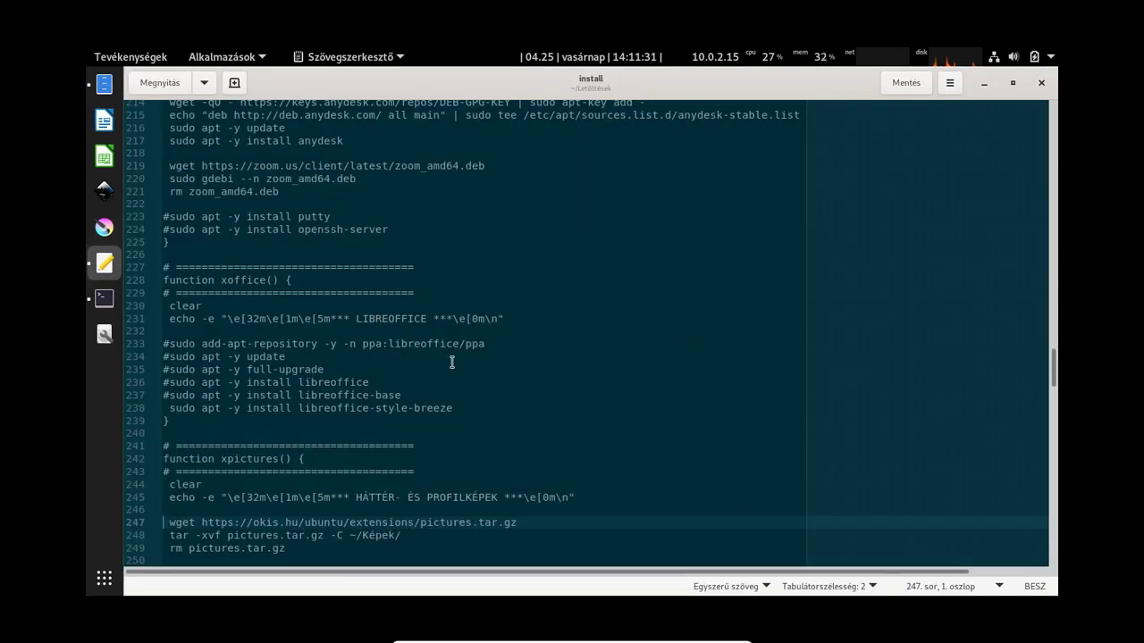
# Copy the libreoffice-style-breeze installation line from the xoffice function of the install script.
pyautogui.press('Up')
pyautogui.press('Up')
pyautogui.press('Up')
pyautogui.press('Up')
pyautogui.press('Up')
pyautogui.press('Up')
pyautogui.press('Up')
pyautogui.press('Up')
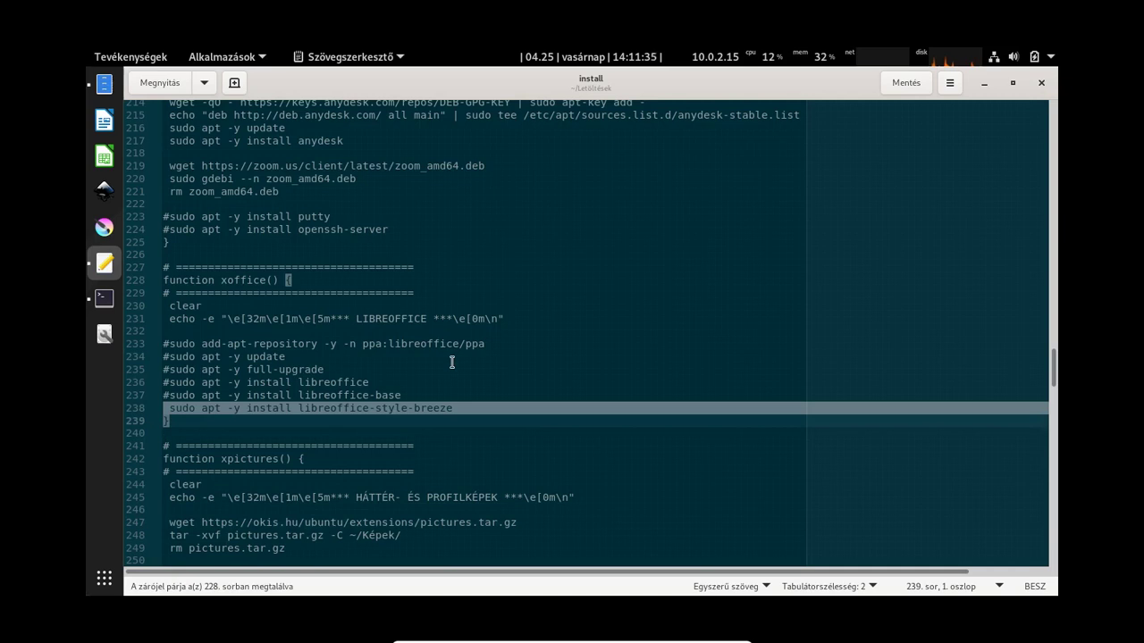
pyautogui.scroll(1, 486, 487)
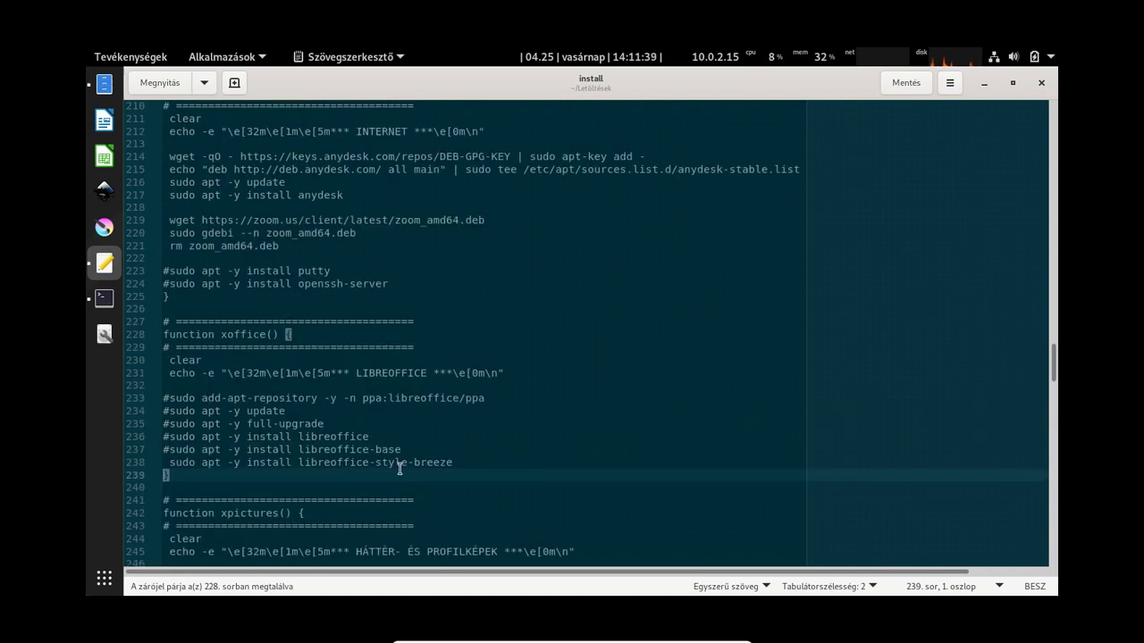
# Switch to the terminal and run the command sudo apt -y install libreoffice-style-breeze.
pyautogui.click(105, 298)
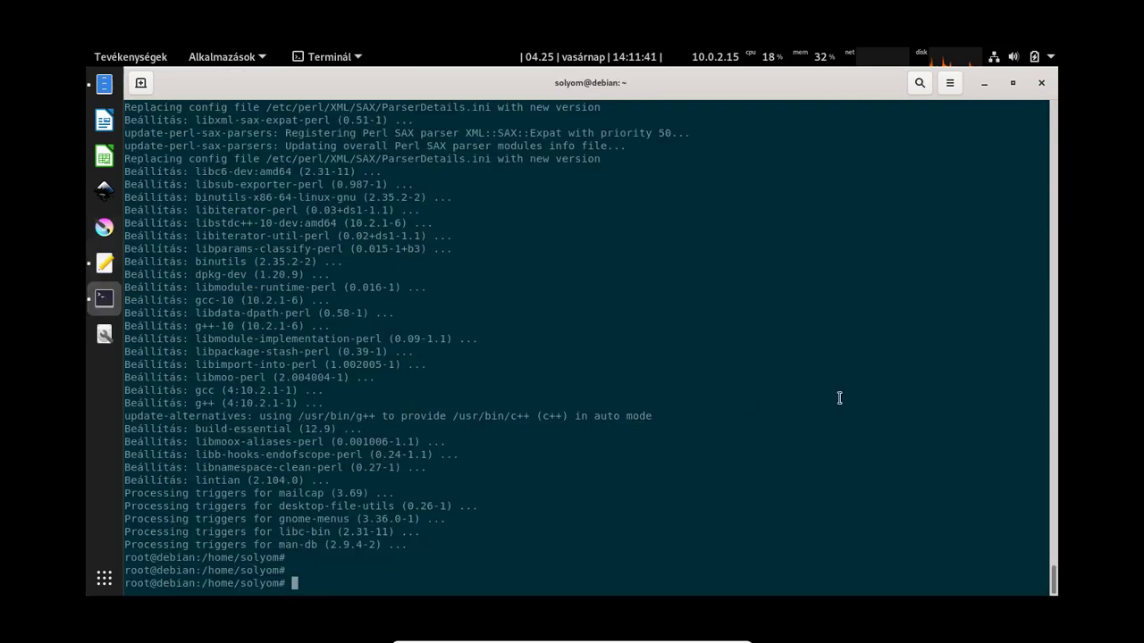
pyautogui.press('Return')
pyautogui.press('Return')
pyautogui.write('sudo apt -y install libreoffice-style-breeze')
pyautogui.press('Return')
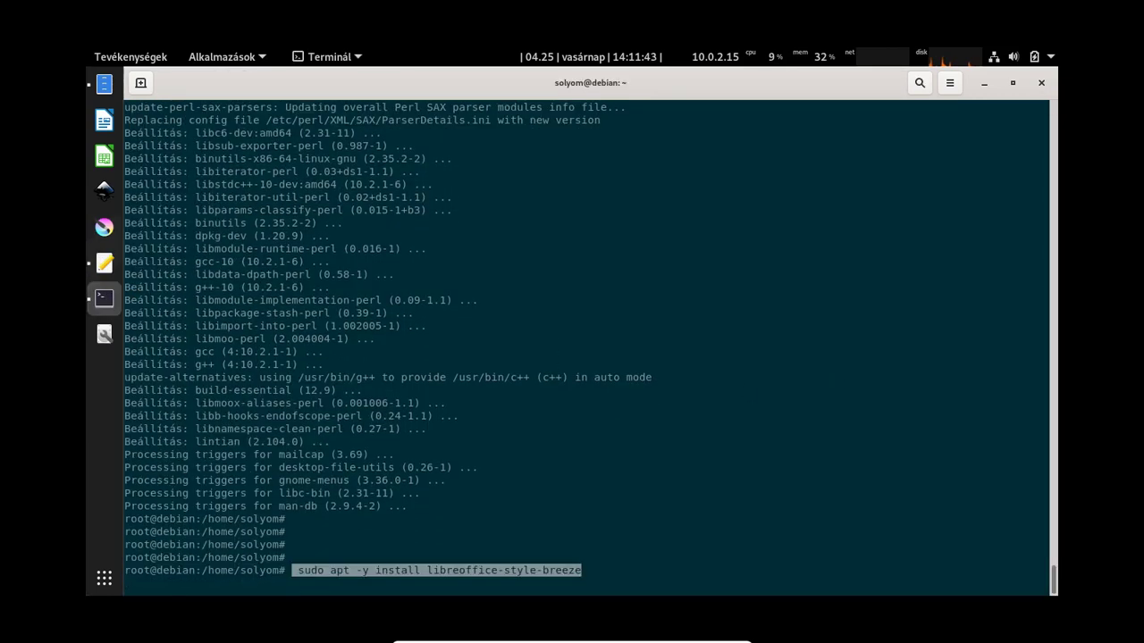
pyautogui.press('Return')
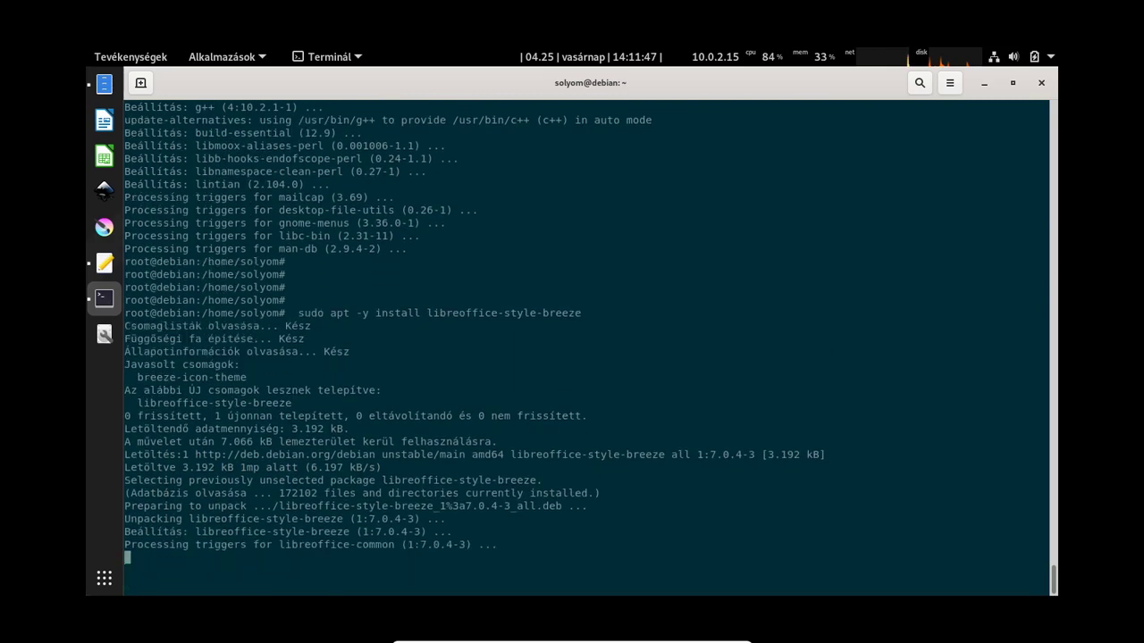
pyautogui.press('Return')
pyautogui.press('Return')
pyautogui.press('Return')
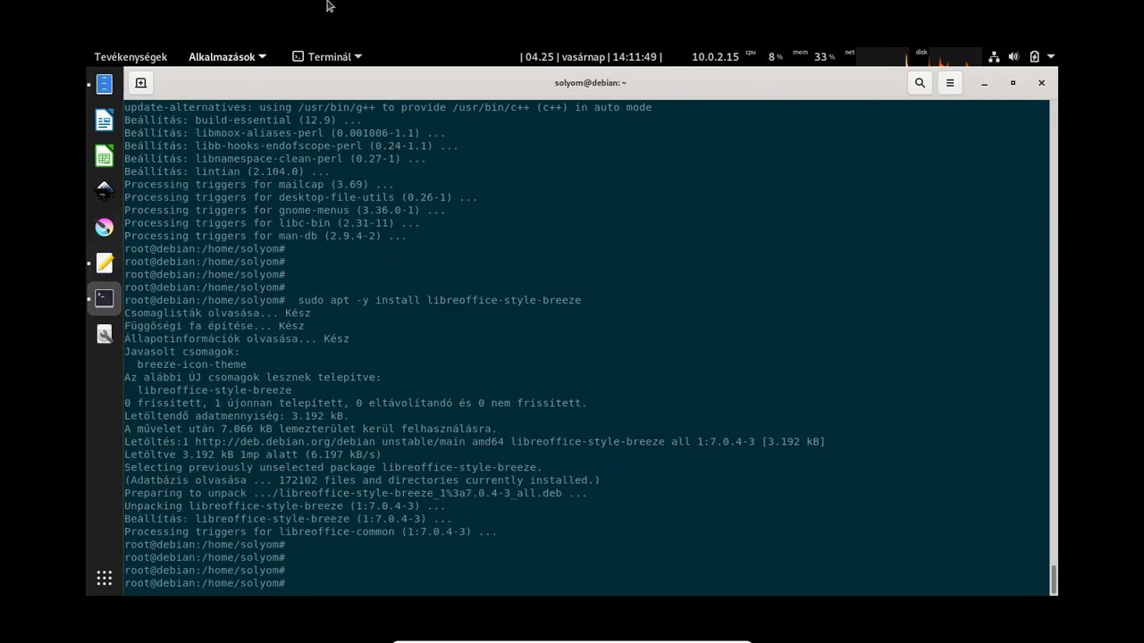
# Reopen LibreOffice Writer, set the icon style to Breeze in the view settings, apply it and close Writer.
pyautogui.click(103, 120)
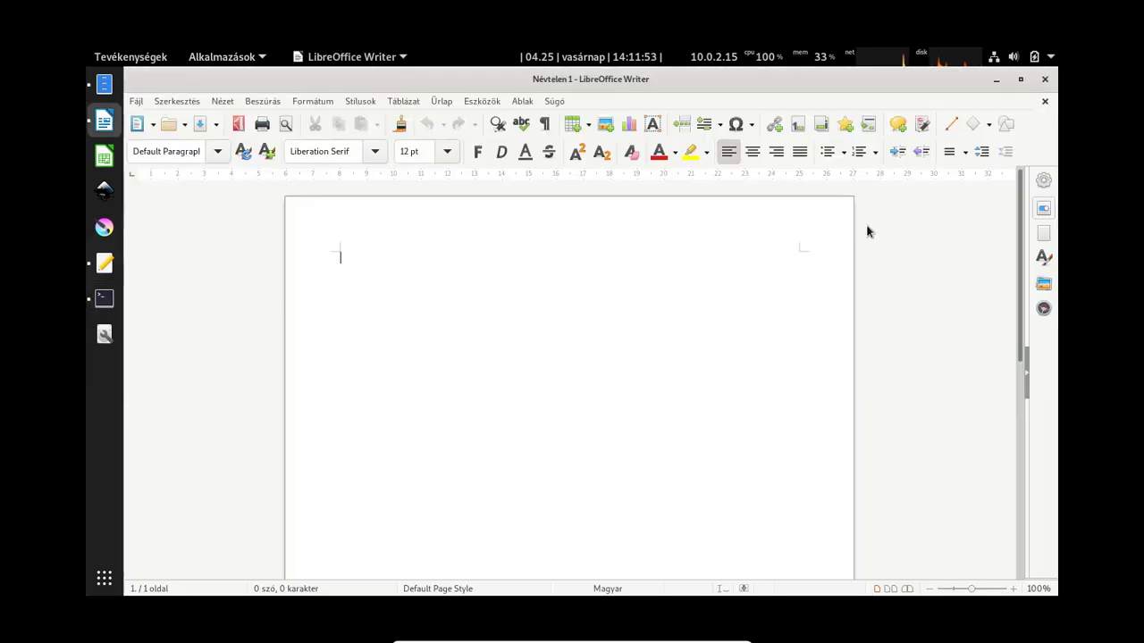
pyautogui.click(490, 106)
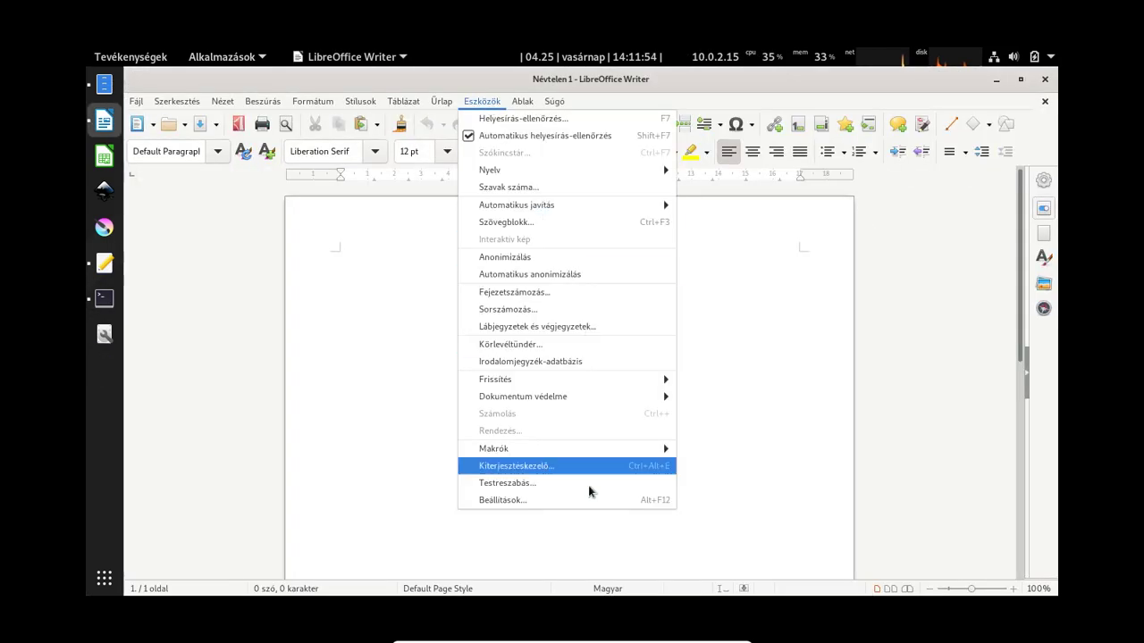
pyautogui.click(535, 499)
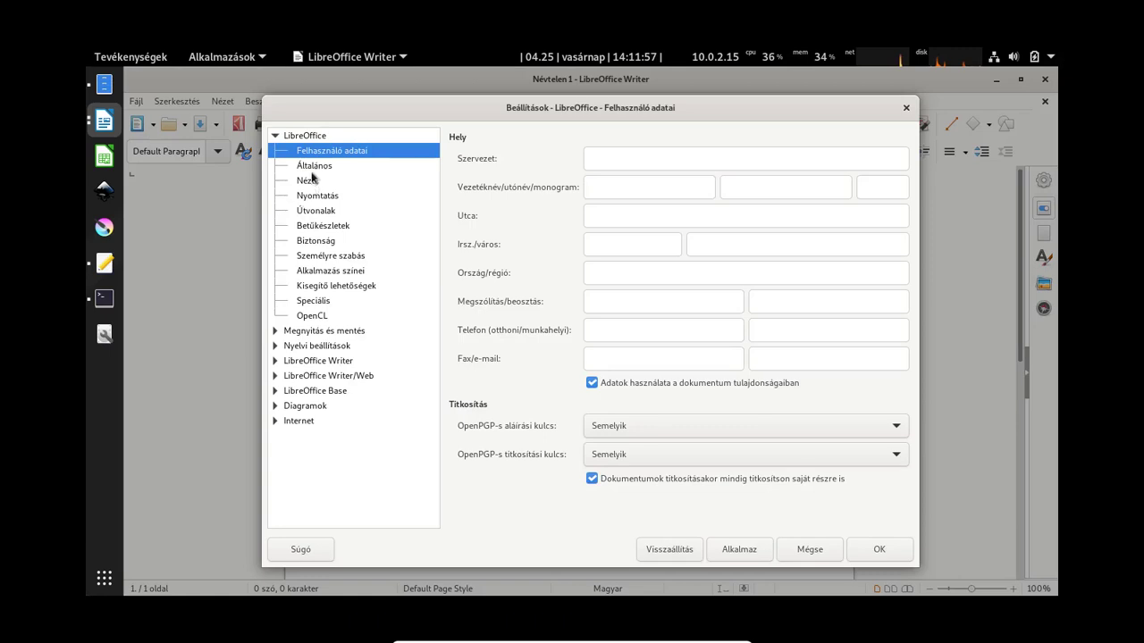
pyautogui.click(310, 182)
pyautogui.click(610, 161)
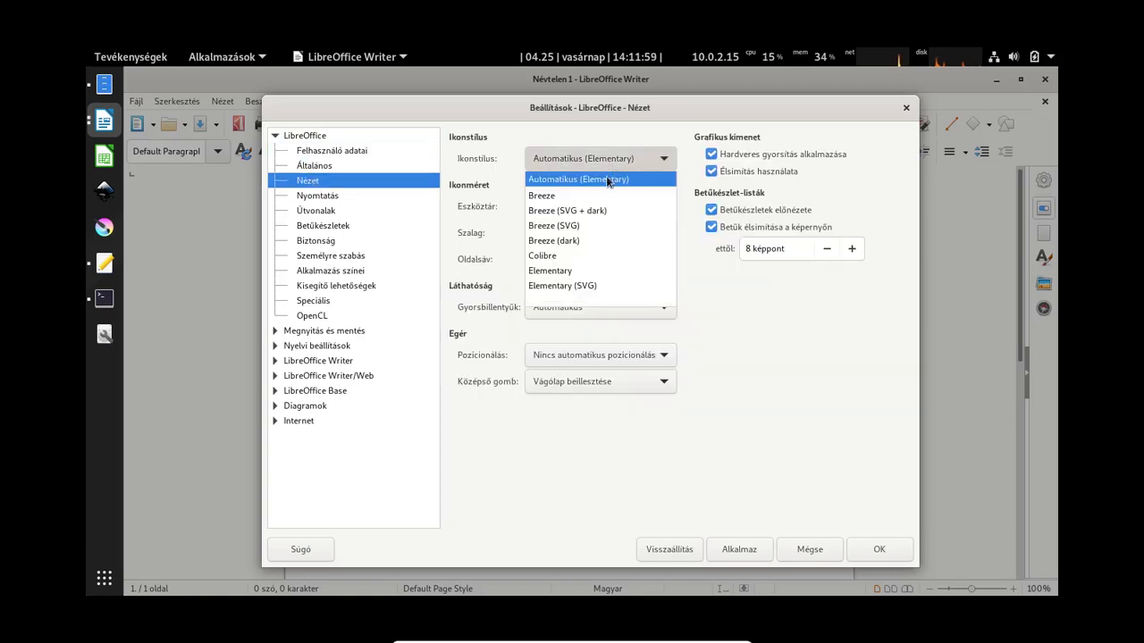
pyautogui.click(597, 196)
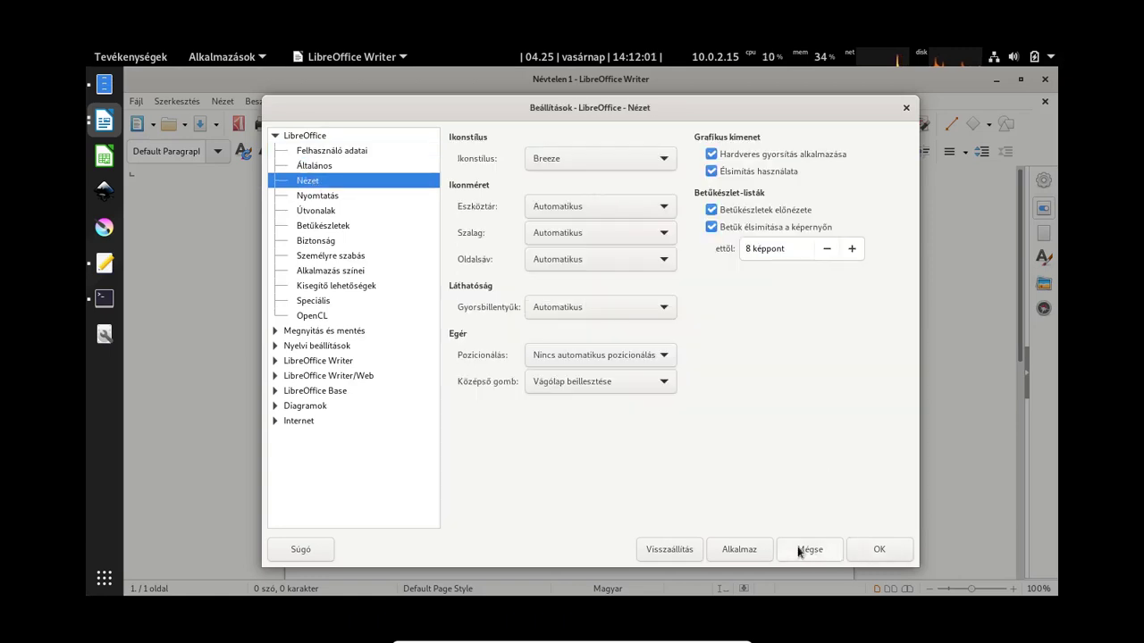
pyautogui.click(762, 548)
pyautogui.click(880, 549)
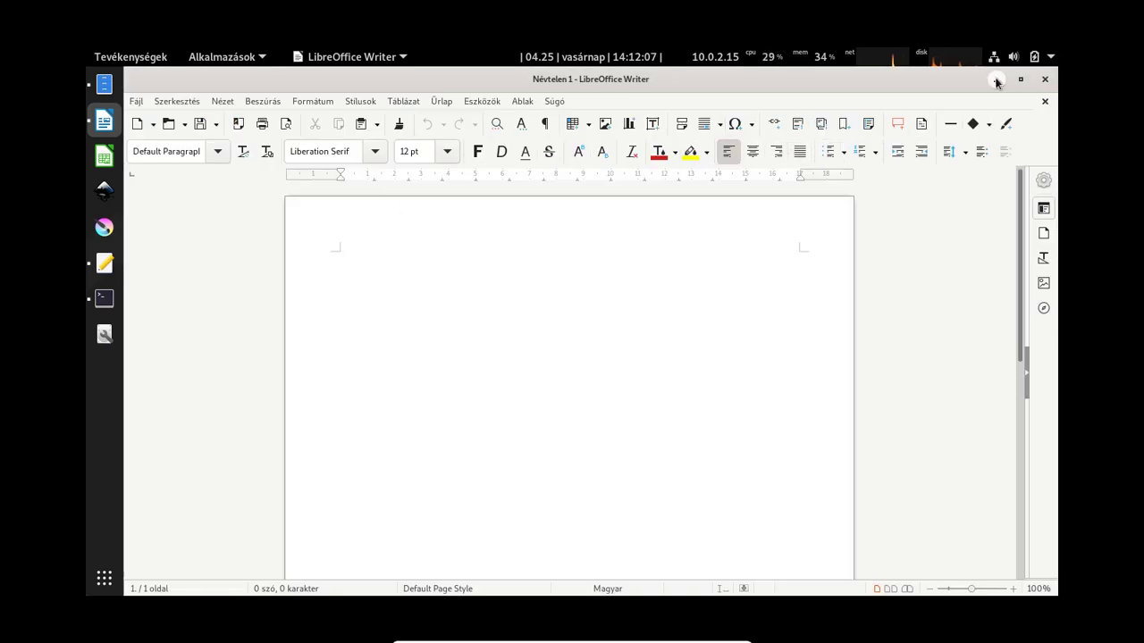
pyautogui.click(1045, 79)
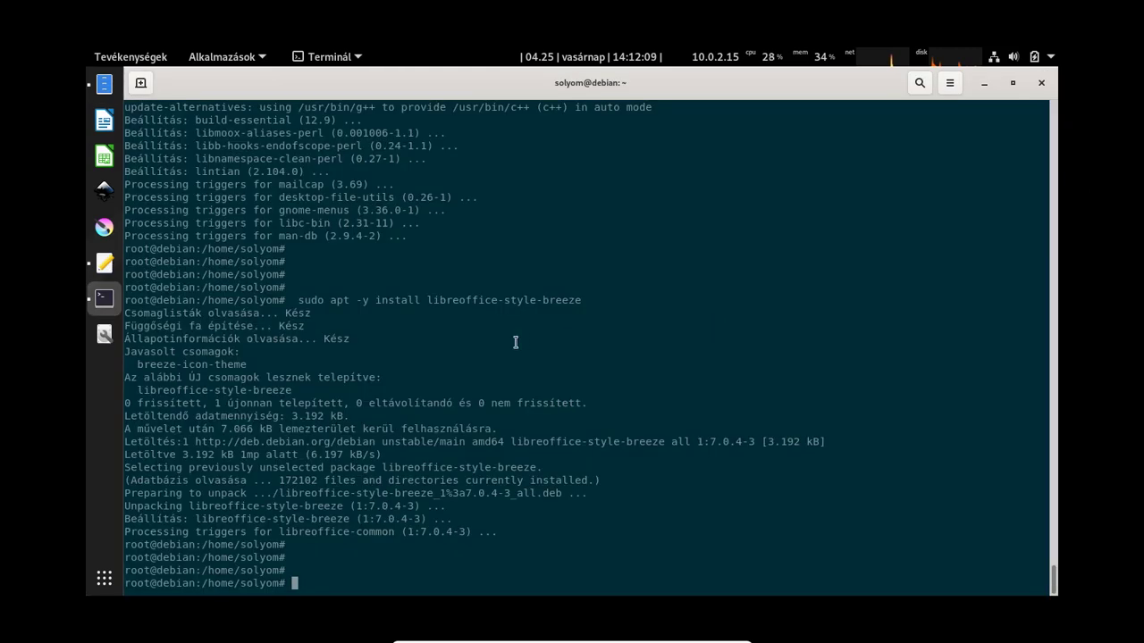
# Switch to the text editor and review the install script from the xoffice function down to the audacious line in xsounds.
pyautogui.hotkey('alt', 'Tab')
pyautogui.press('Down')
pyautogui.press('Down')
pyautogui.press('Down')
pyautogui.press('Down')
pyautogui.press('Down')
pyautogui.press('Down')
pyautogui.press('Down')
pyautogui.press('Down')
pyautogui.press('Down')
pyautogui.press('Down')
pyautogui.press('Down')
pyautogui.press('Down')
pyautogui.press('Down')
pyautogui.press('Down')
pyautogui.press('Down')
pyautogui.press('Down')
pyautogui.press('Down')
pyautogui.press('Down')
pyautogui.press('Down')
pyautogui.press('Down')
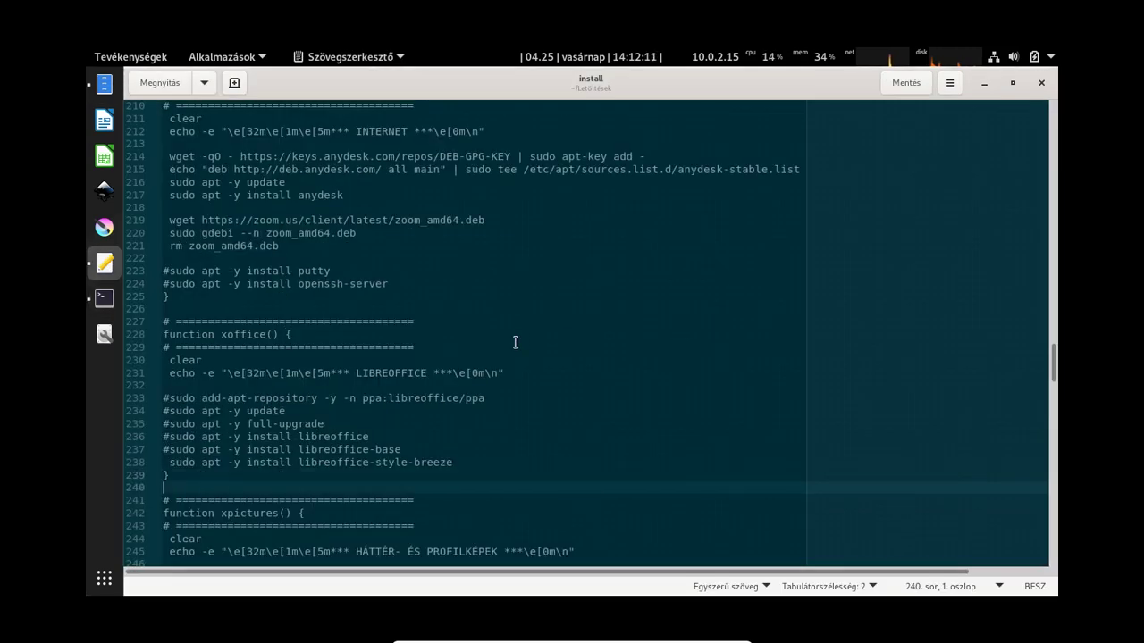
pyautogui.press('Down')
pyautogui.press('Down')
pyautogui.press('Down')
pyautogui.press('Down')
pyautogui.press('Down')
pyautogui.press('Down')
pyautogui.press('Down')
pyautogui.press('Down')
pyautogui.press('Down')
pyautogui.press('Down')
pyautogui.press('Down')
pyautogui.press('Down')
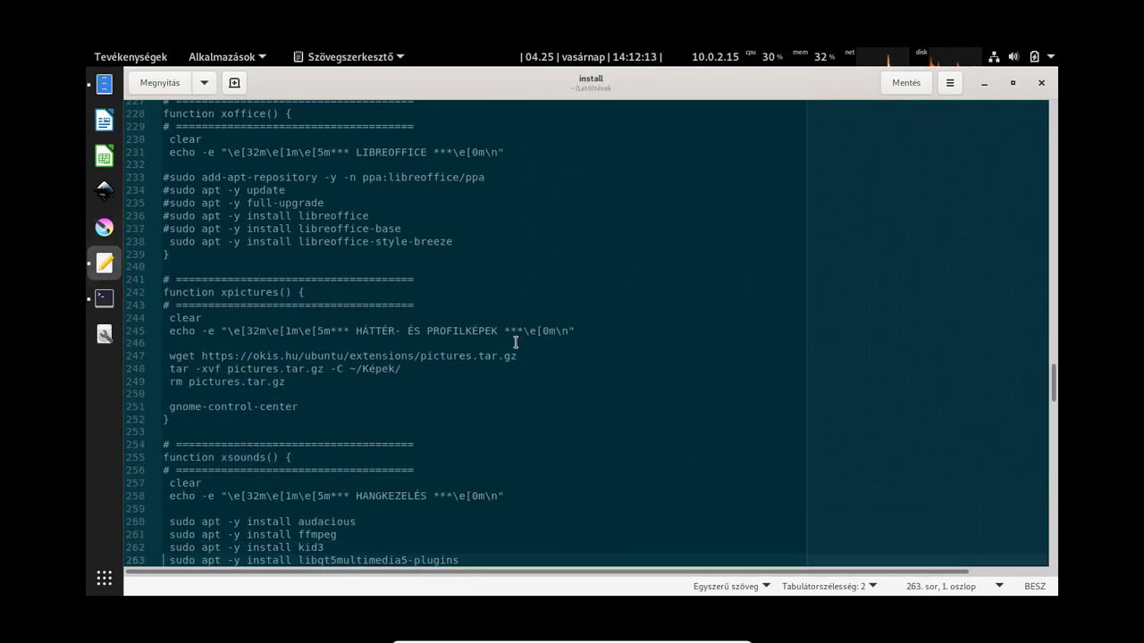
pyautogui.press('Up')
pyautogui.press('Up')
pyautogui.press('Up')
pyautogui.press('Up')
pyautogui.press('Up')
pyautogui.press('Up')
pyautogui.press('Up')
pyautogui.press('Up')
pyautogui.press('Up')
pyautogui.press('Up')
pyautogui.press('Up')
pyautogui.press('Up')
pyautogui.press('Up')
pyautogui.press('Up')
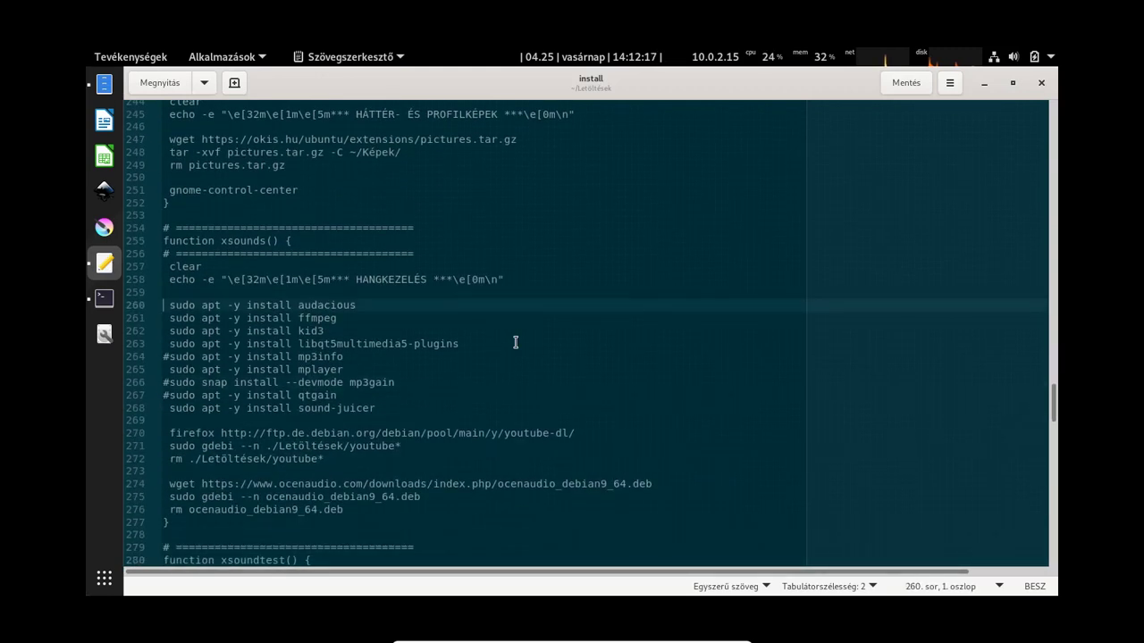
# Switch to the terminal, run apt install vlc and accept the installation.
pyautogui.hotkey('alt', 'Tab')
pyautogui.hotkey('alt', 'Tab')
pyautogui.hotkey('alt', 'Tab')
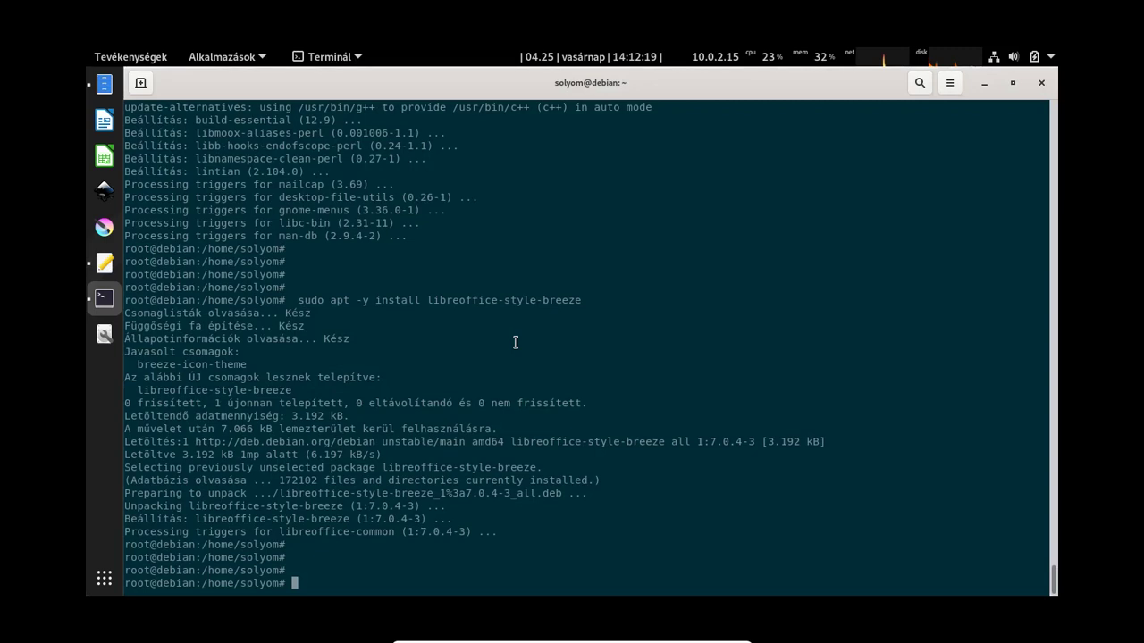
pyautogui.write('apt install vlc')
pyautogui.press('Return')
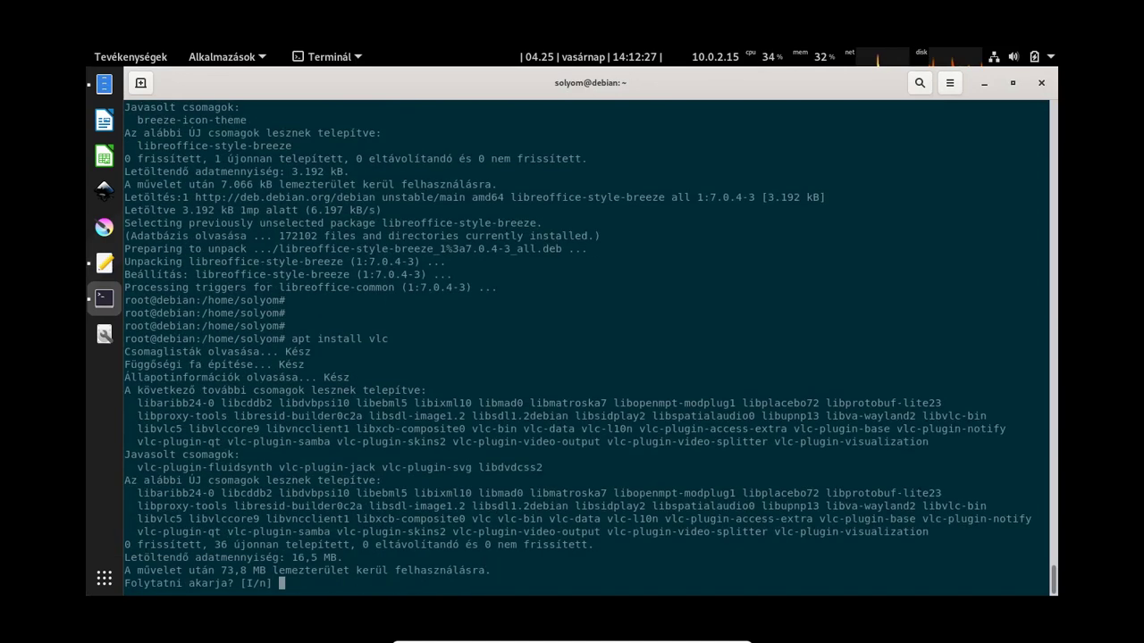
pyautogui.press('Return')
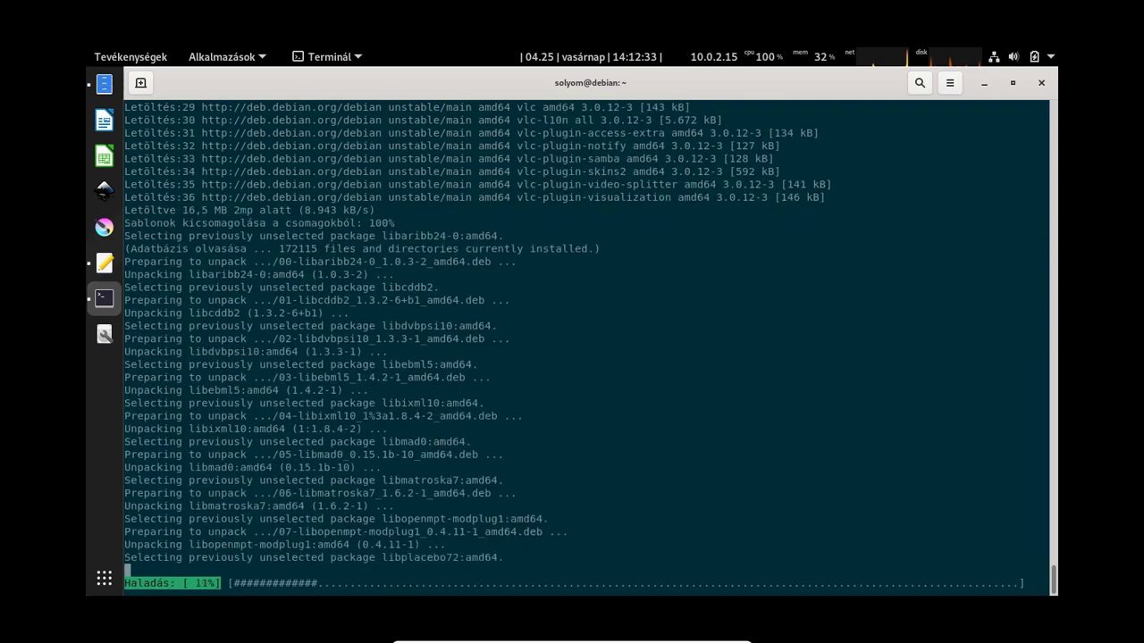
# Copy the audacious installation line from the script's xsounds function and run sudo apt -y install audacious in the terminal.
pyautogui.hotkey('alt', 'Tab')
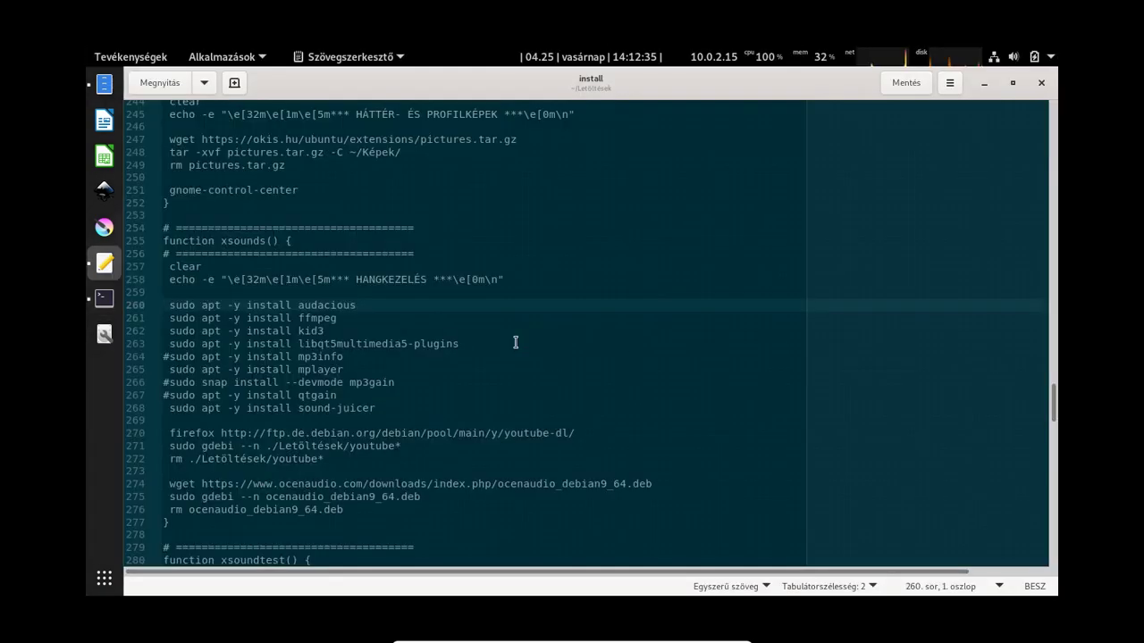
pyautogui.hotkey('shift', 'Down')
pyautogui.hotkey('ctrl', 'c')
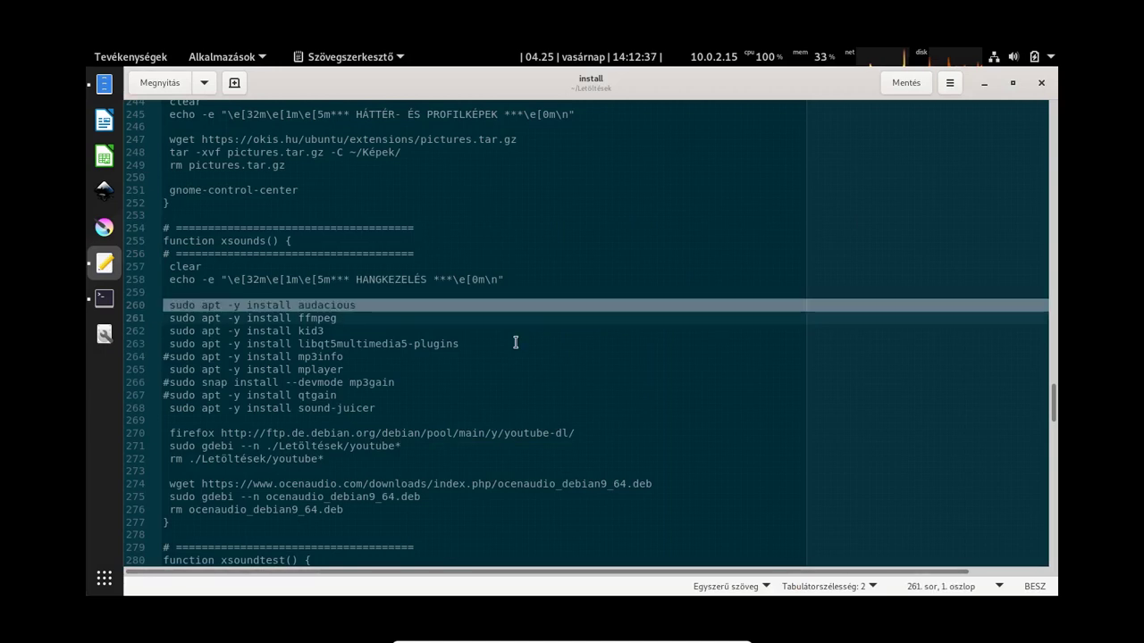
pyautogui.hotkey('alt', 'Tab')
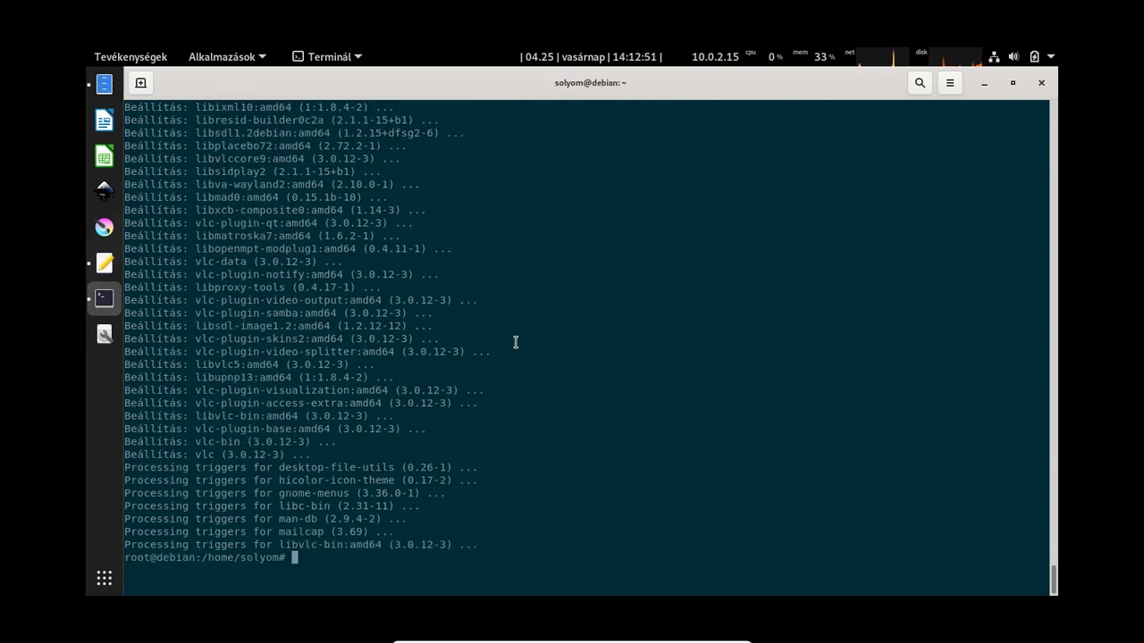
pyautogui.press('Return')
pyautogui.press('Return')
pyautogui.hotkey('ctrl', 'shift', 'v')
pyautogui.press('Return')
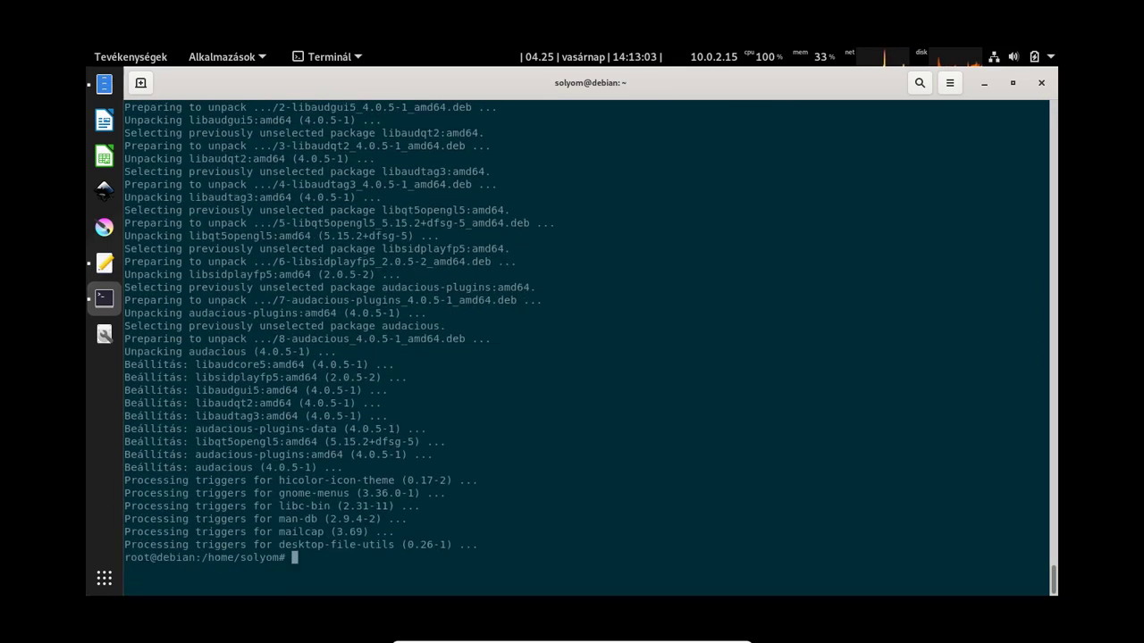
pyautogui.press('Return')
pyautogui.press('Return')
pyautogui.press('Return')
# Add Audacious to the favourites from the application overview and place its dock icon directly below Krita.
pyautogui.hotkey('alt', 'Tab')
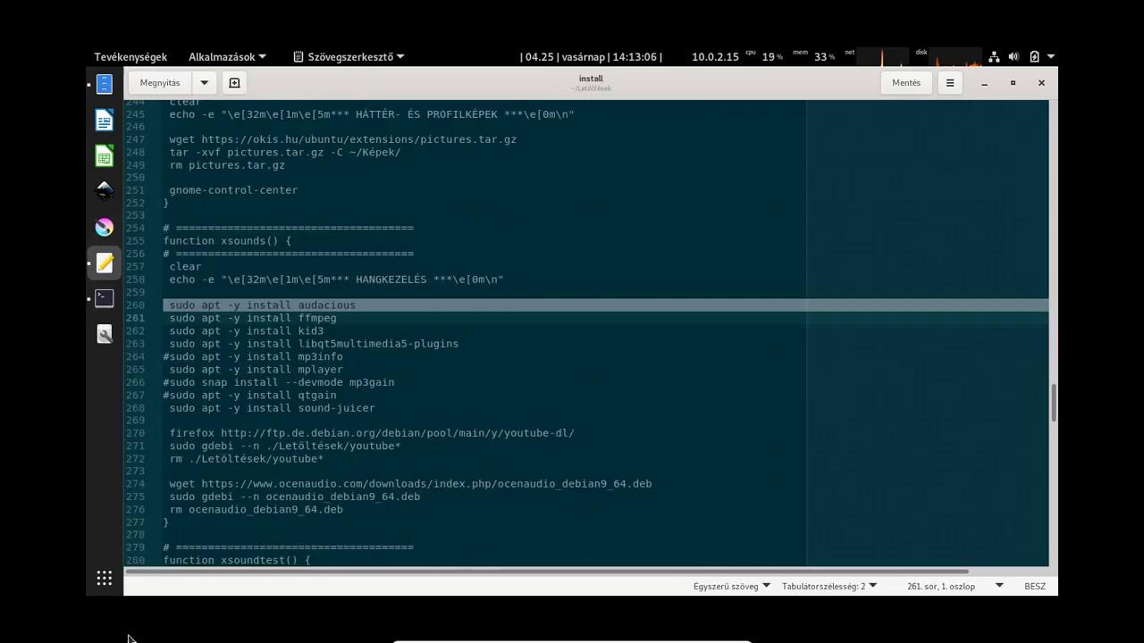
pyautogui.click(104, 578)
pyautogui.scroll(-2, 651, 330)
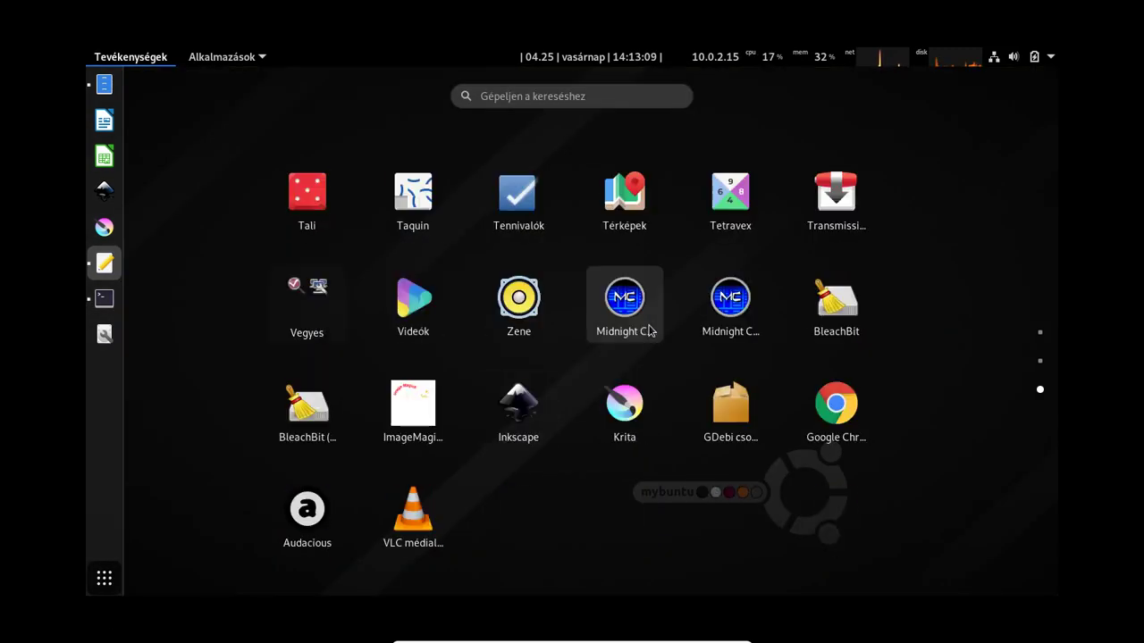
pyautogui.rightClick(337, 553)
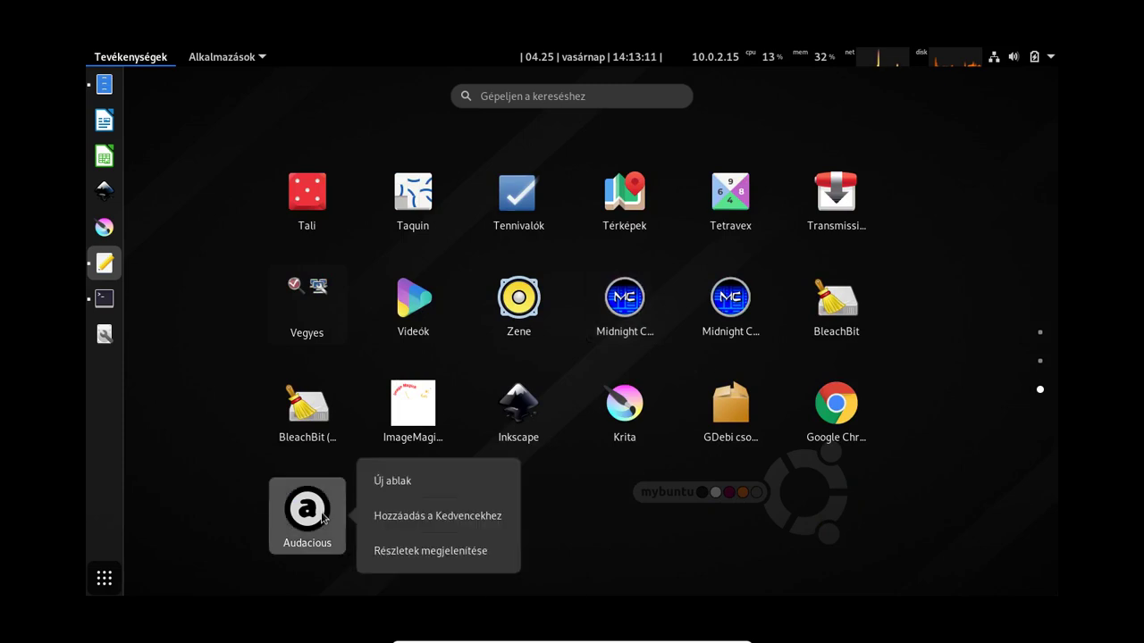
pyautogui.click(382, 517)
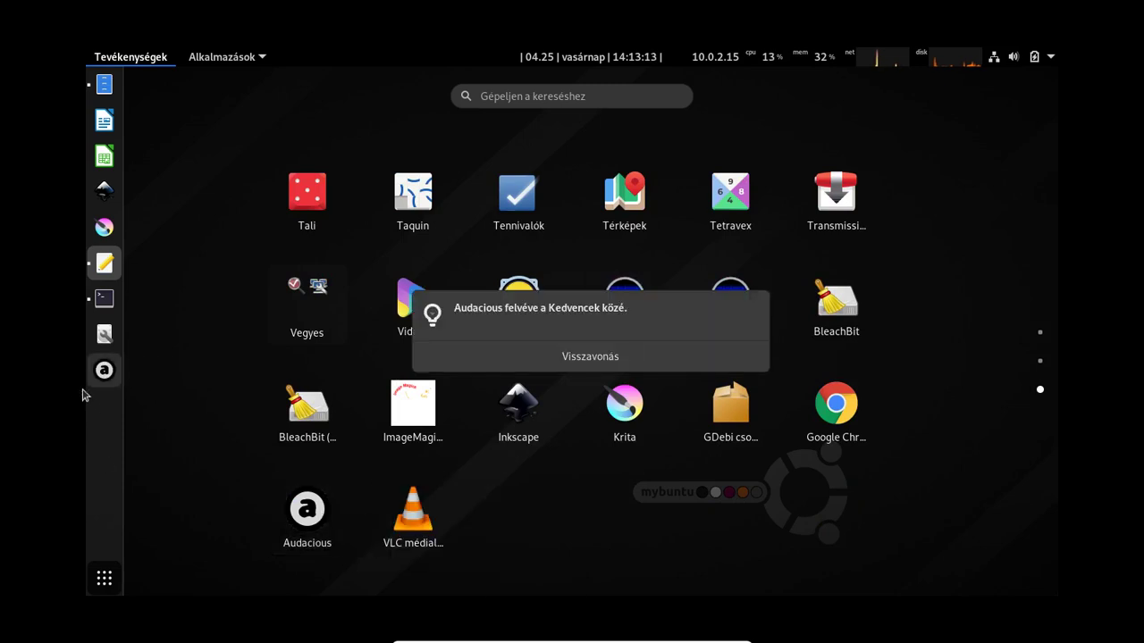
pyautogui.moveTo(109, 377); pyautogui.dragTo(110, 253)
# Open Audacious, fit its window as a narrow full-height column along the desktop's right edge, and close it.
pyautogui.press('super')
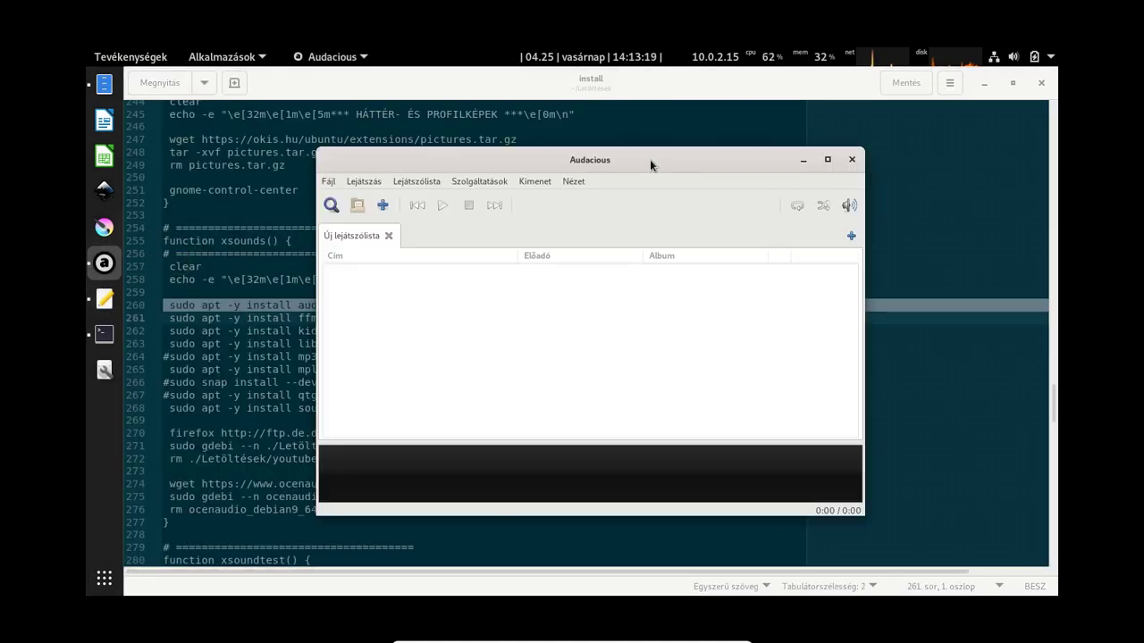
pyautogui.moveTo(650, 159); pyautogui.dragTo(846, 75)
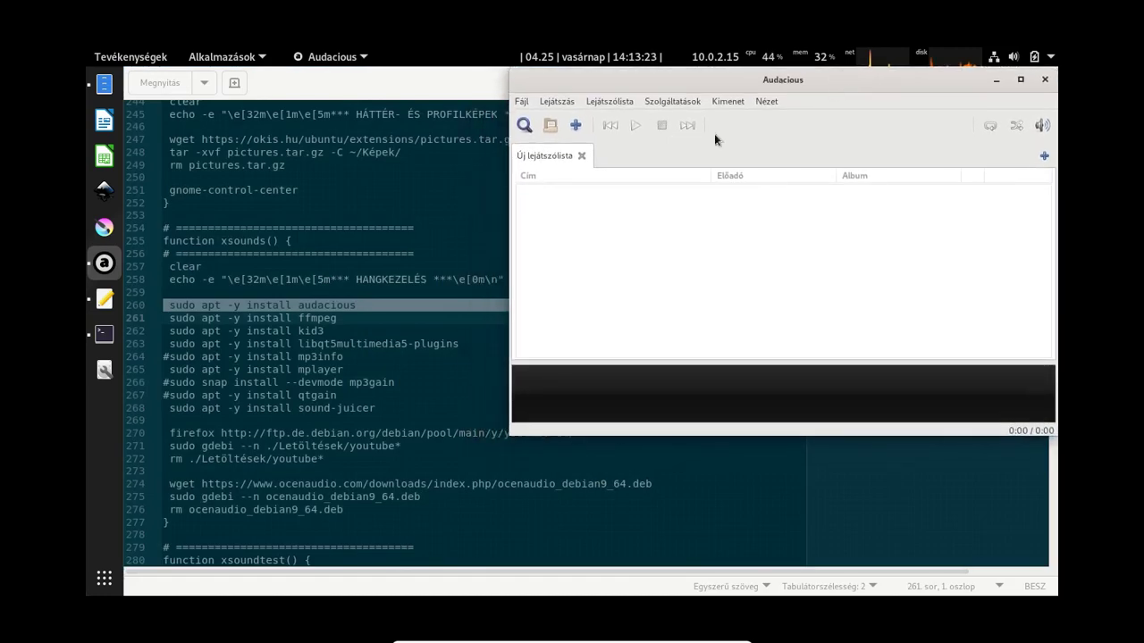
pyautogui.moveTo(506, 294); pyautogui.dragTo(911, 268)
pyautogui.moveTo(913, 436); pyautogui.dragTo(915, 601)
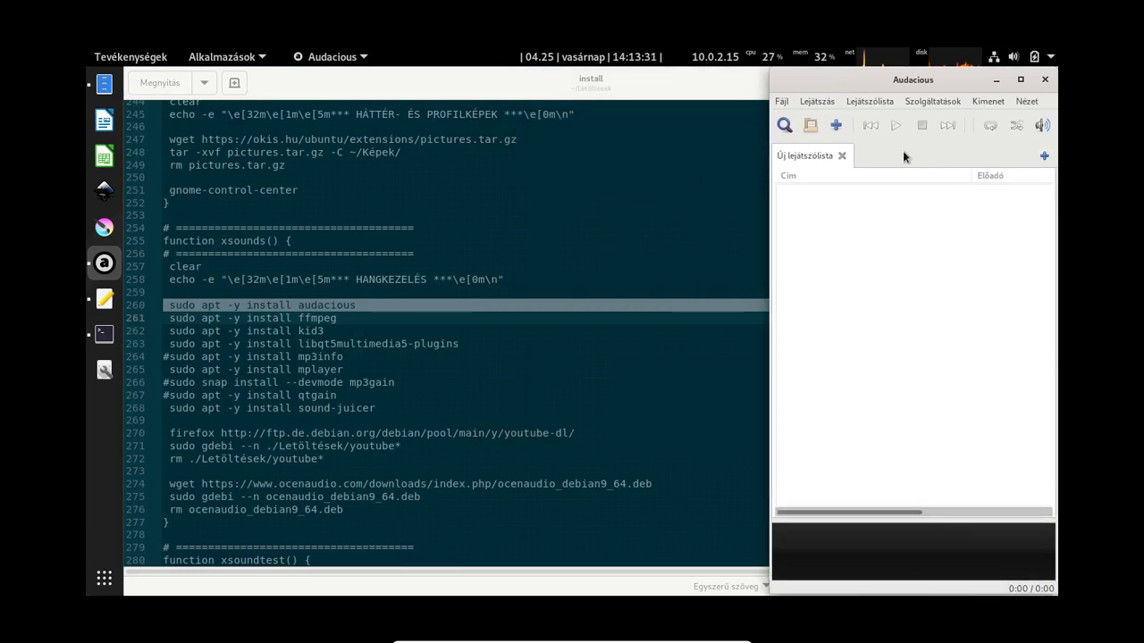
pyautogui.click(1045, 80)
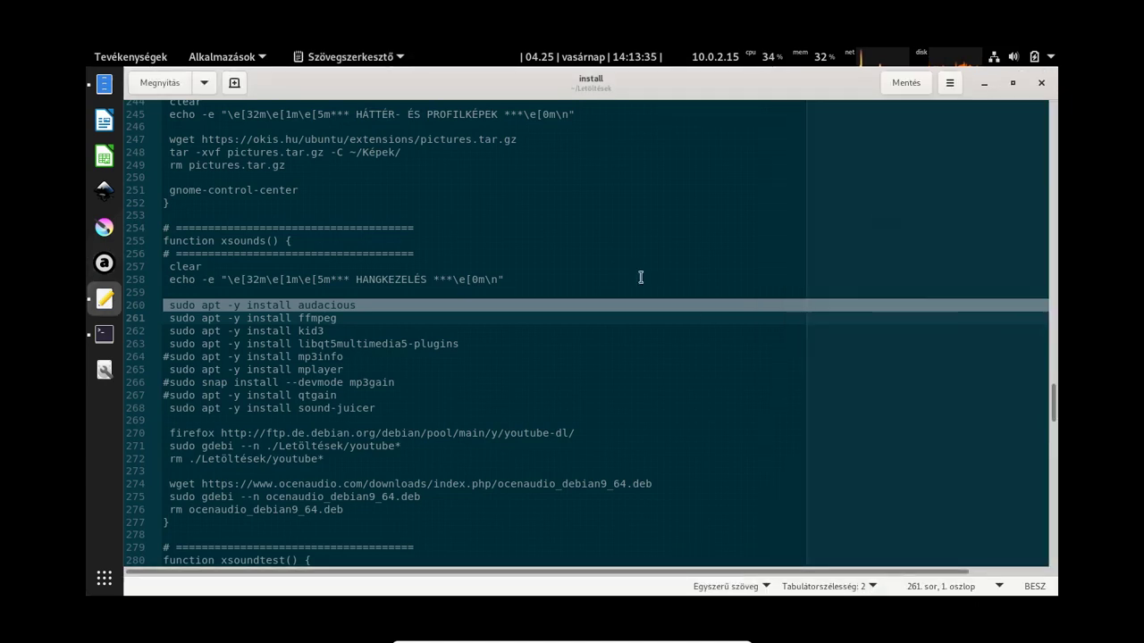
# Copy the ffmpeg installation line from the script and run sudo apt -y install ffmpeg in the terminal.
pyautogui.press('Down')
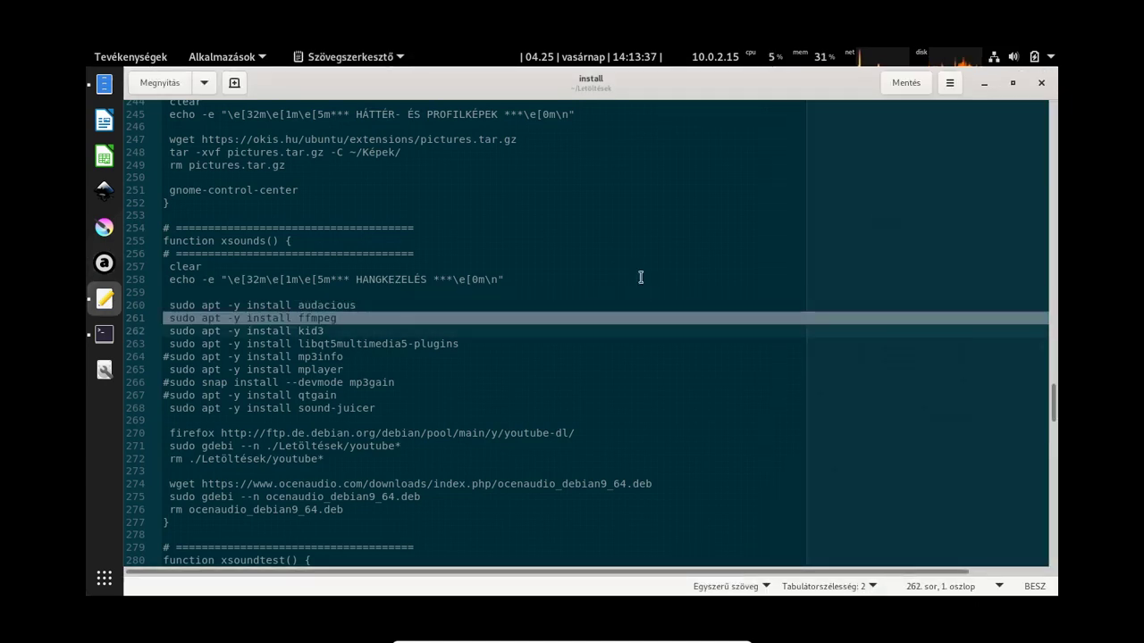
pyautogui.press('Up')
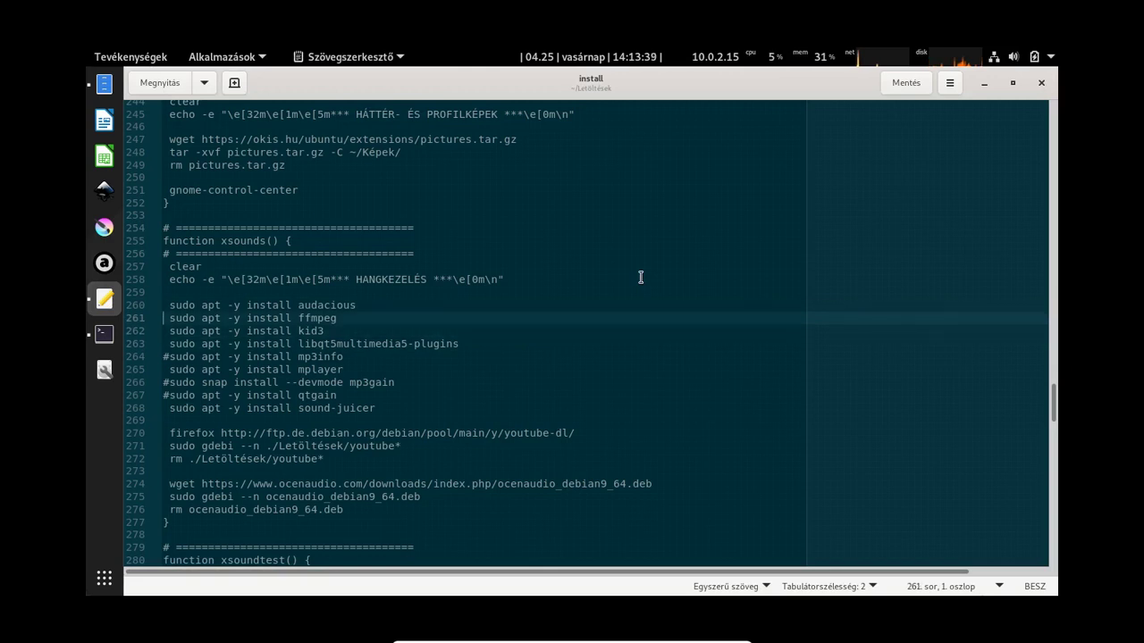
pyautogui.hotkey('alt', 'Tab')
pyautogui.press('Return')
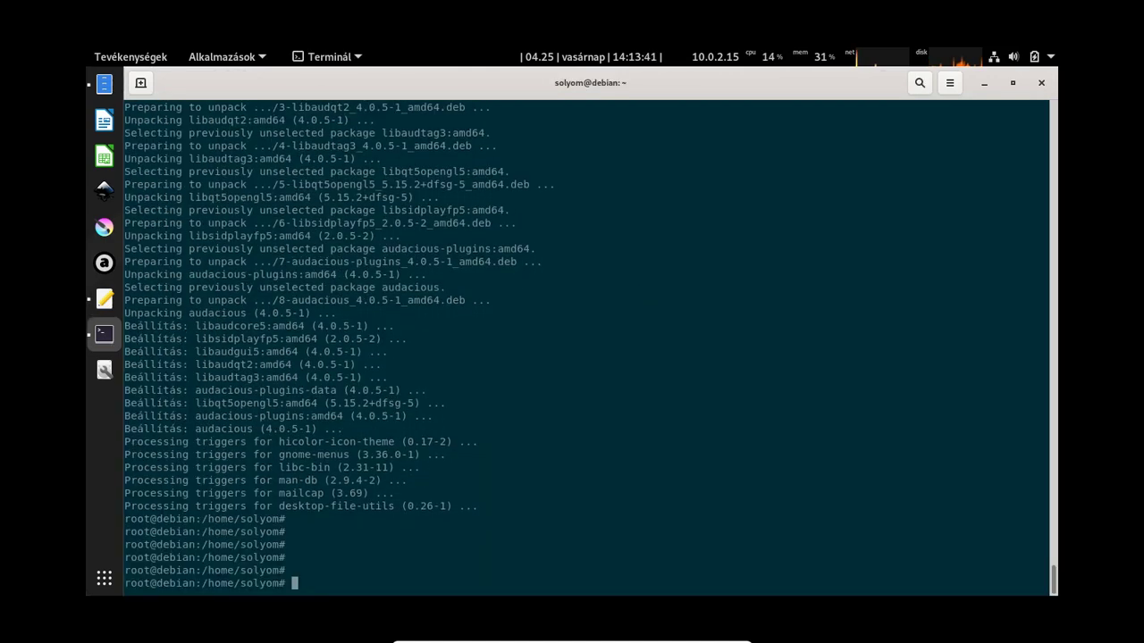
pyautogui.press('Return')
pyautogui.write('sudo apt -y install ffmpeg')
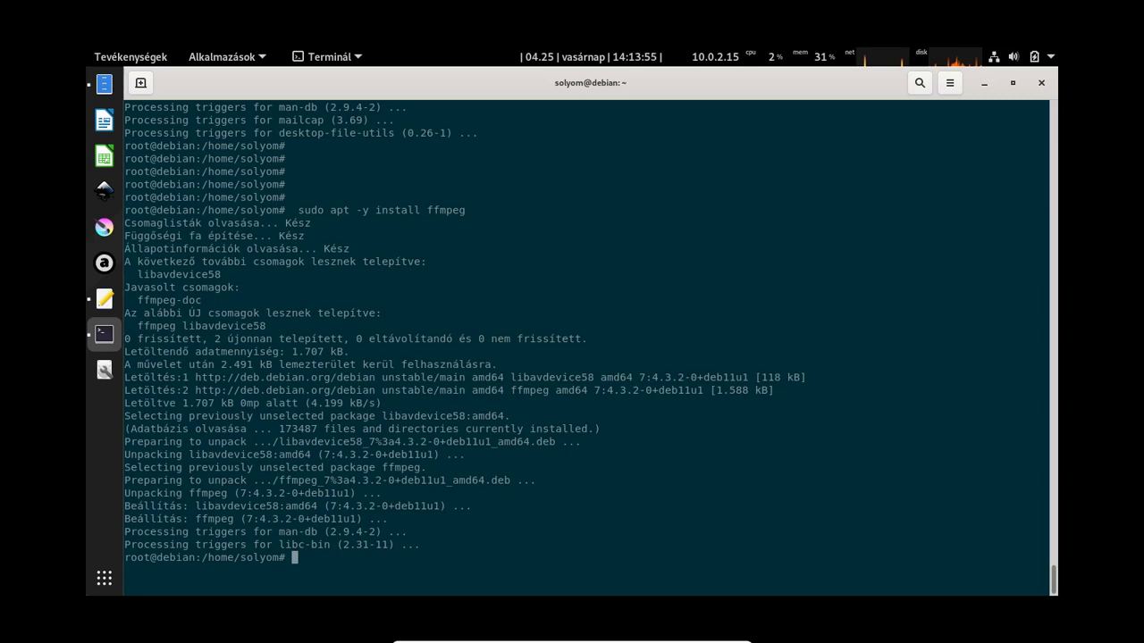
# Run ffmpeg without arguments and review its version, configuration and usage output.
pyautogui.write('ffmpeg')
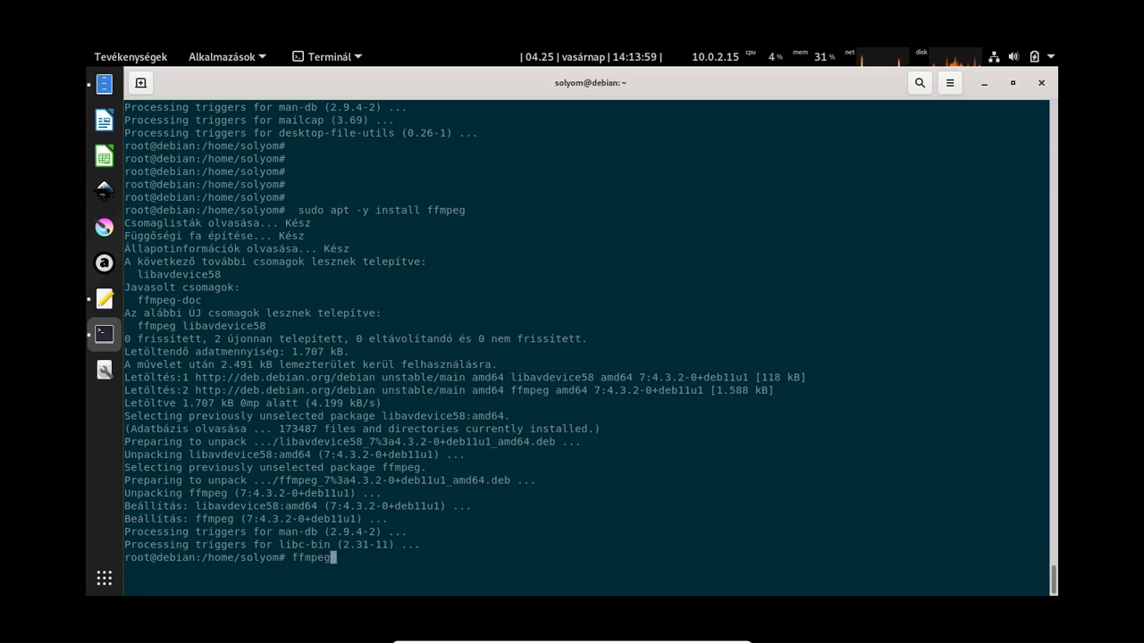
pyautogui.press('Return')
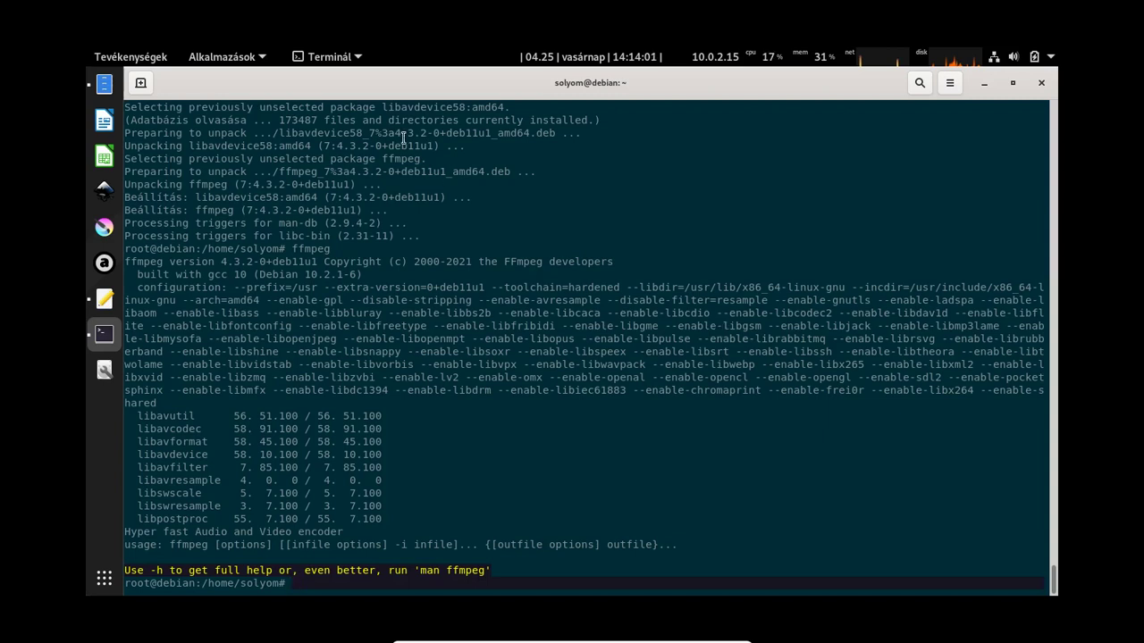
pyautogui.scroll(5, 410, 262)
pyautogui.scroll(-5, 410, 261)
pyautogui.press('Return')
pyautogui.press('Return')
pyautogui.press('Return')
pyautogui.press('Return')
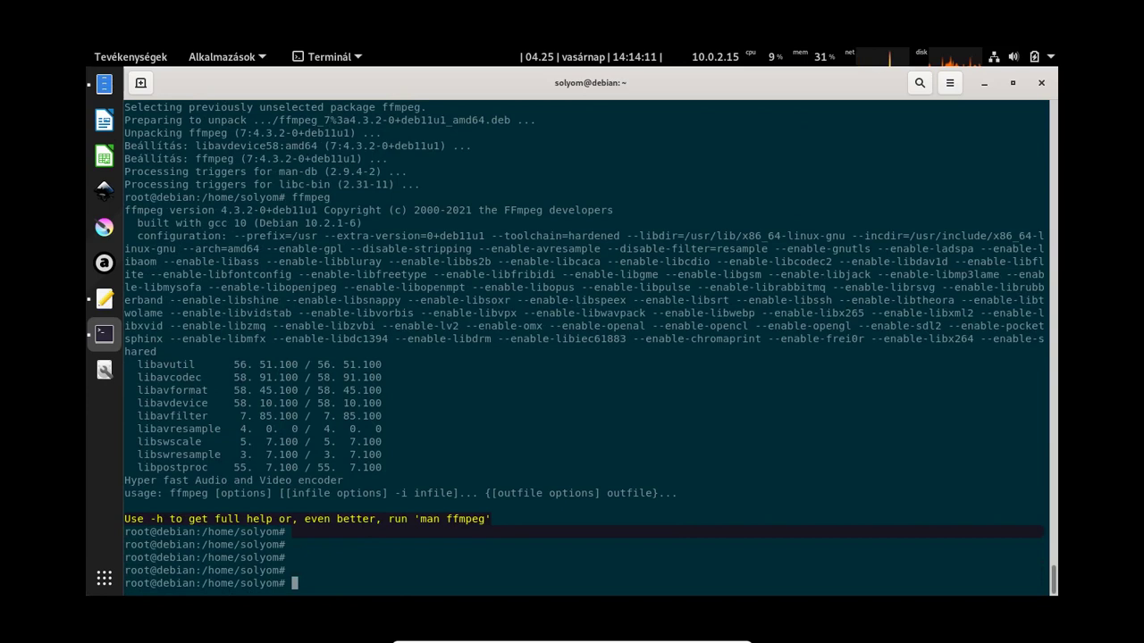
# Copy the kid3 installation line from the script and run sudo apt -y install kid3 in the terminal.
pyautogui.hotkey('alt', 'Tab')
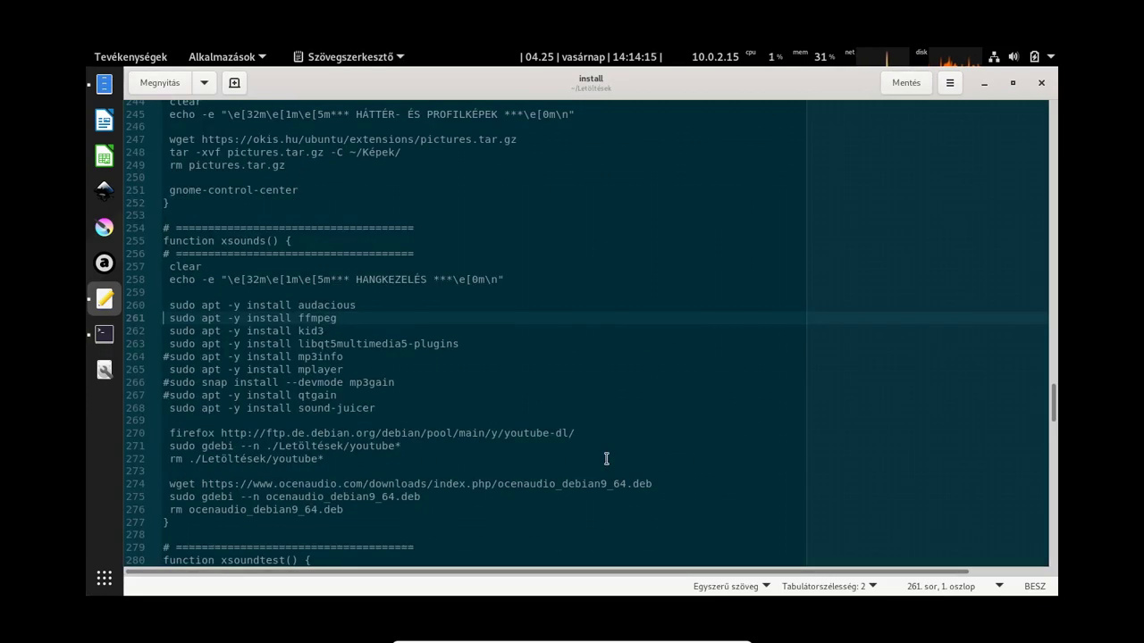
pyautogui.press('Down')
pyautogui.hotkey('shift', 'Down')
pyautogui.hotkey('ctrl', 'c')
pyautogui.hotkey('alt', 'Tab')
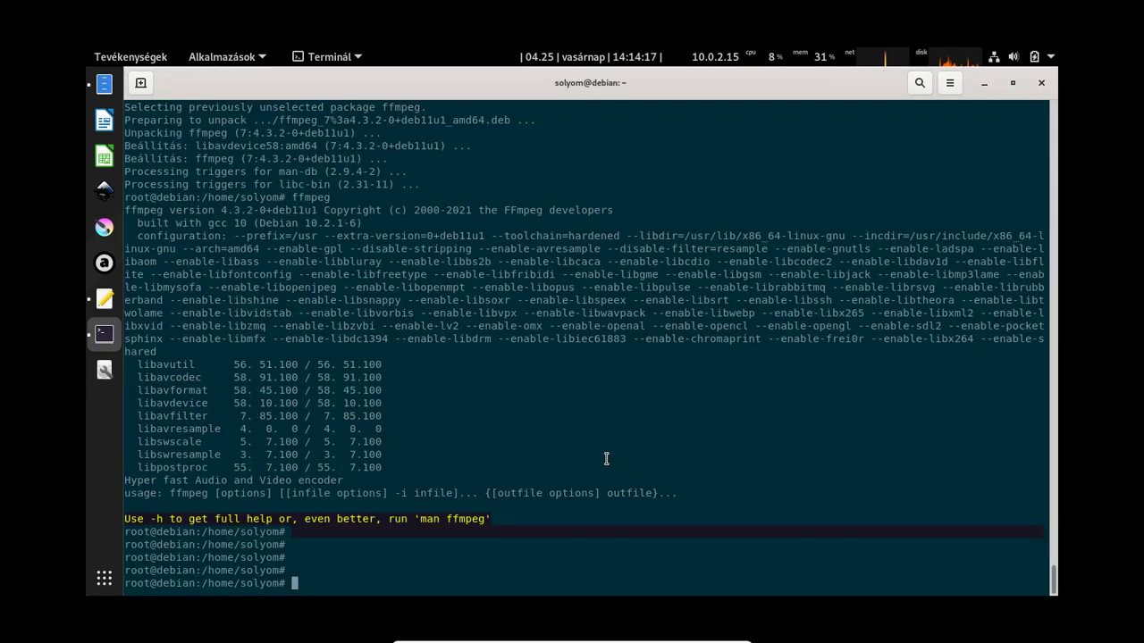
pyautogui.hotkey('ctrl', 'shift', 'v')
pyautogui.press('Return')
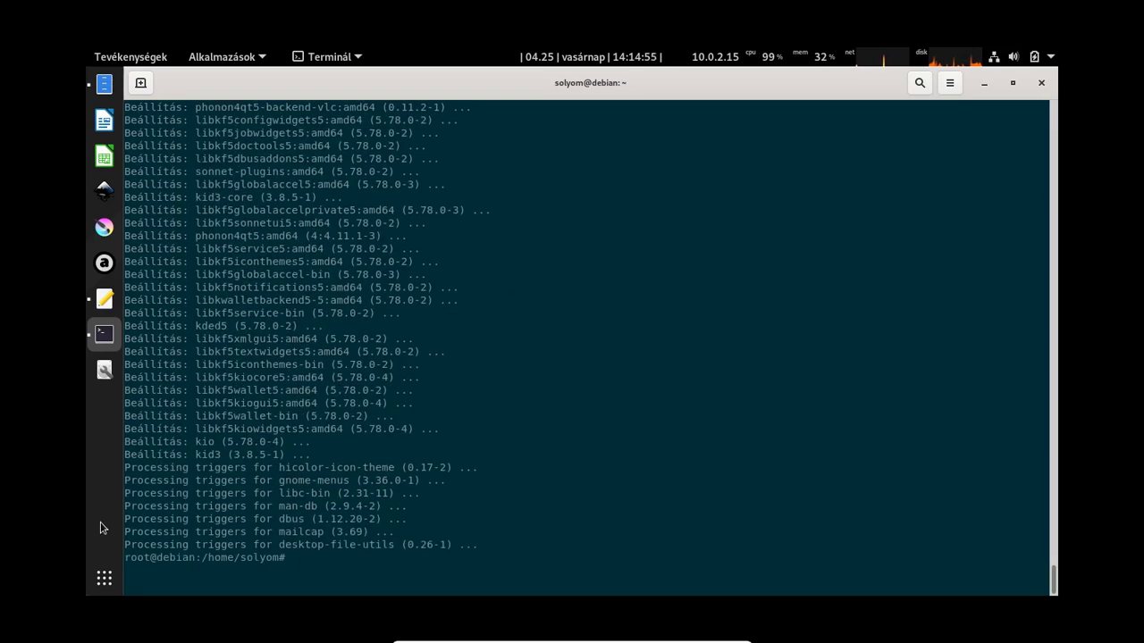
pyautogui.press('Return')
pyautogui.press('Return')
pyautogui.press('Return')
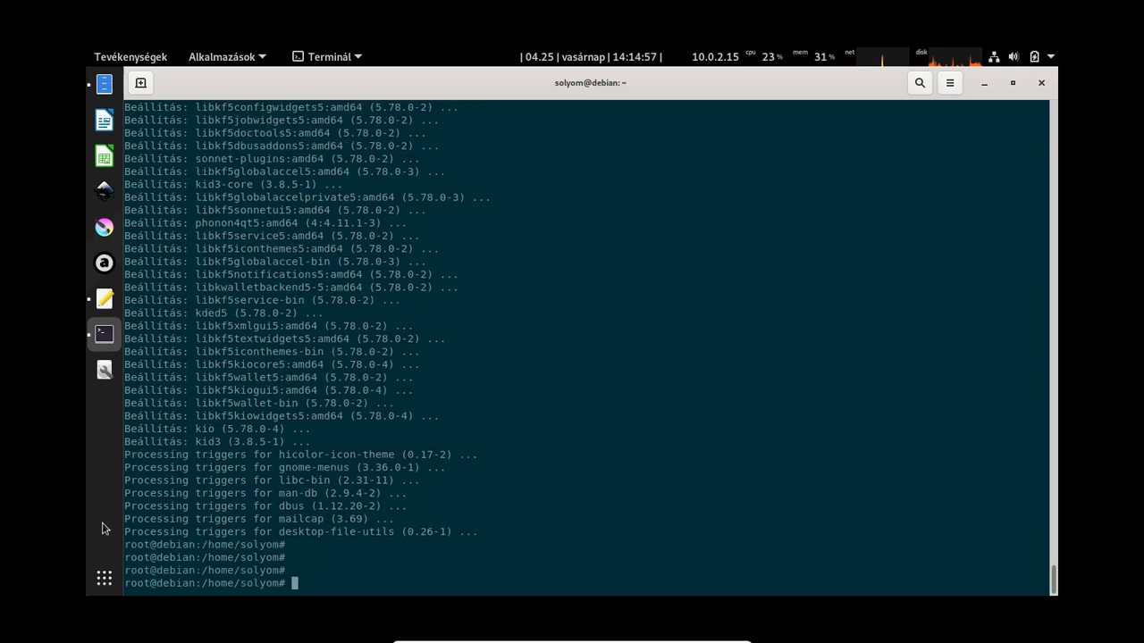
# Launch Kid3 from the application overview and maximise its window.
pyautogui.click(105, 581)
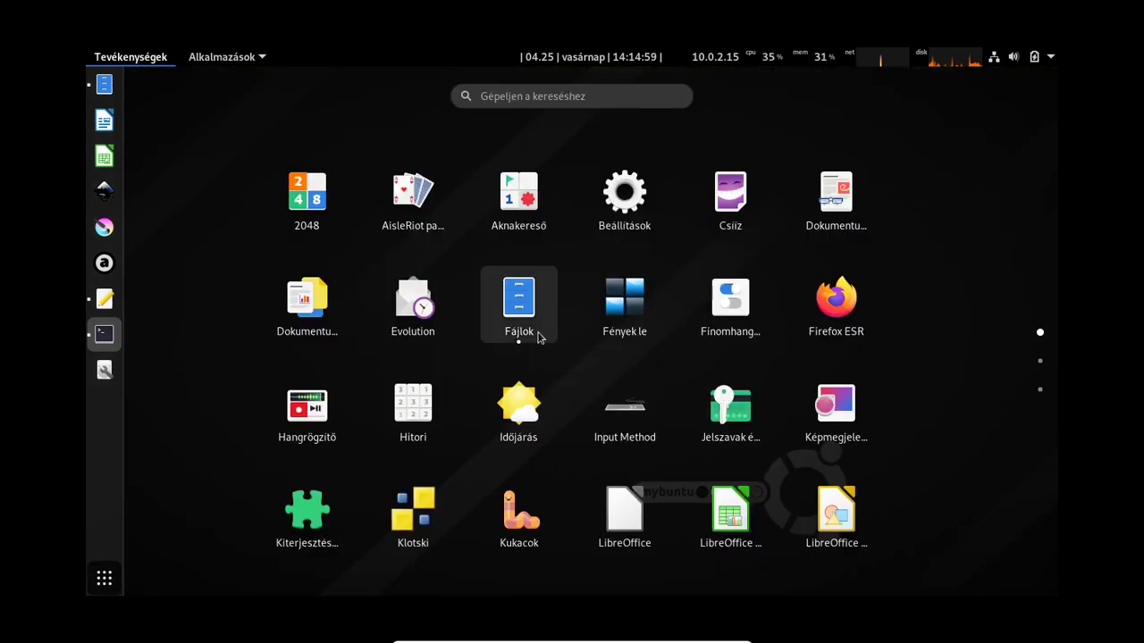
pyautogui.scroll(-2, 534, 331)
pyautogui.click(531, 520)
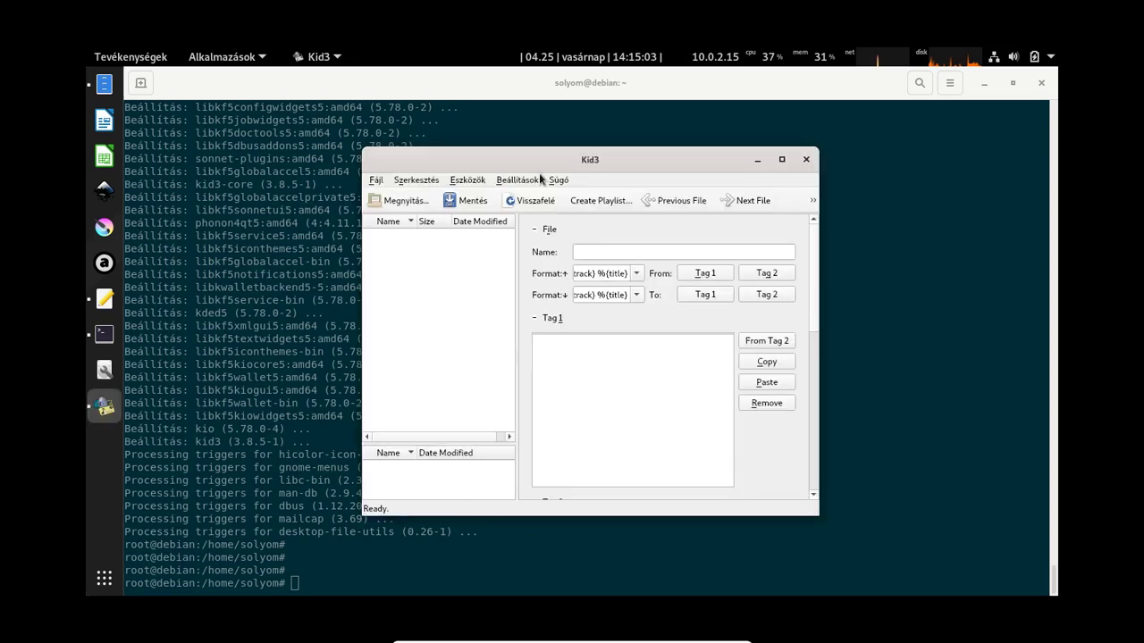
pyautogui.doubleClick(647, 170)
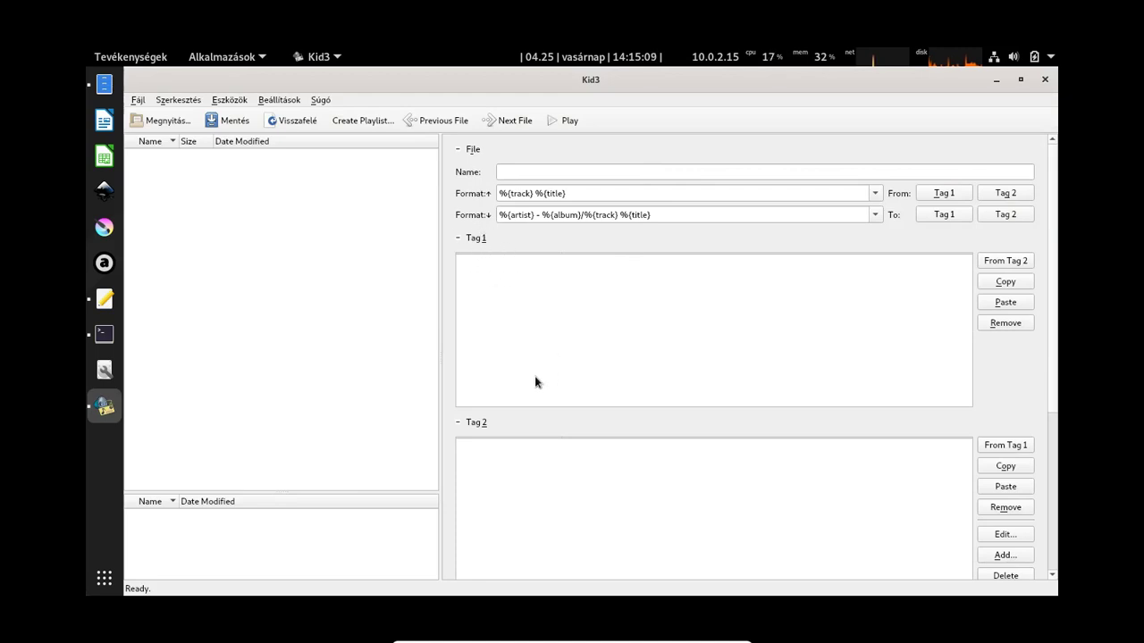
# Examine Kid3's File, Tag 1, Tag 2 and Tag 3 sections.
pyautogui.scroll(-4, 511, 373)
pyautogui.scroll(4, 510, 375)
pyautogui.scroll(-2, 506, 384)
pyautogui.scroll(-3, 505, 384)
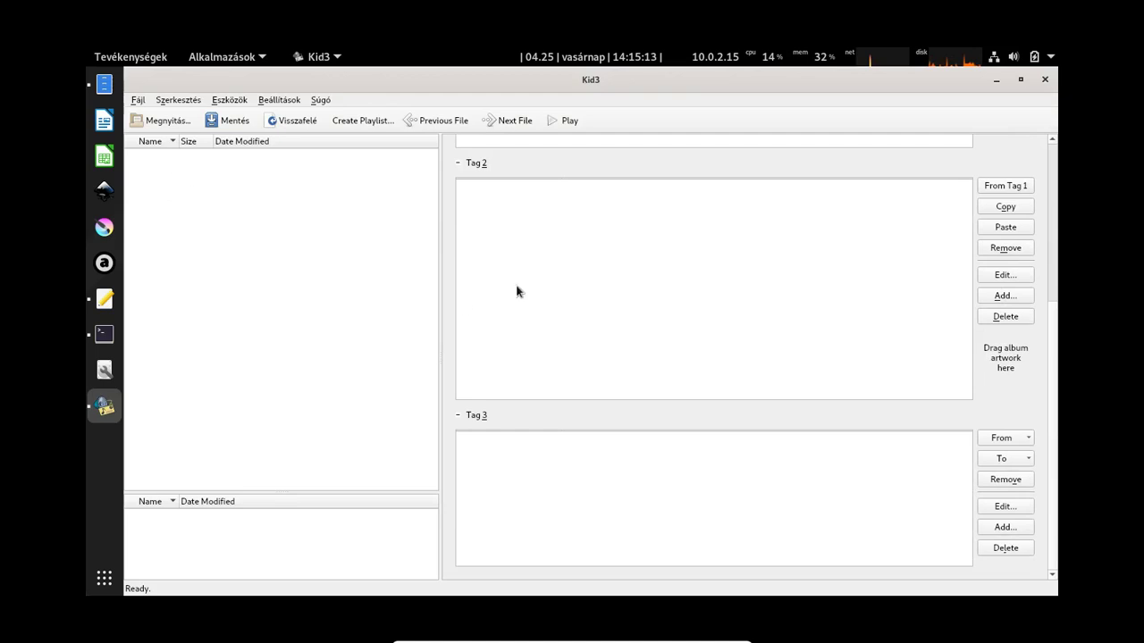
pyautogui.scroll(5, 554, 282)
pyautogui.scroll(-4, 921, 295)
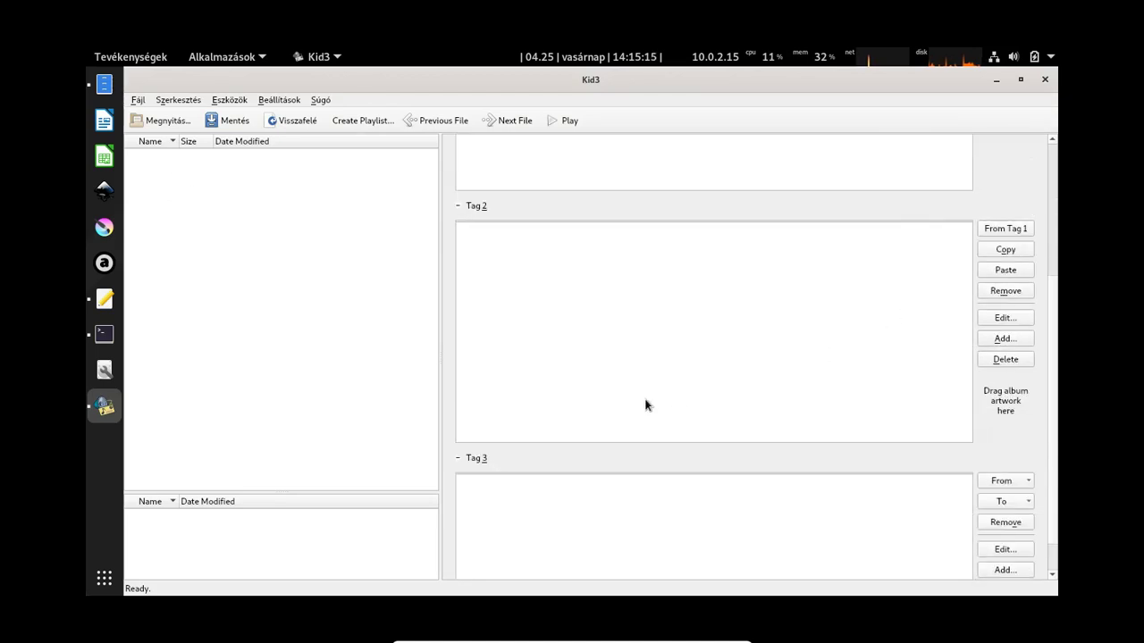
pyautogui.scroll(-1, 647, 406)
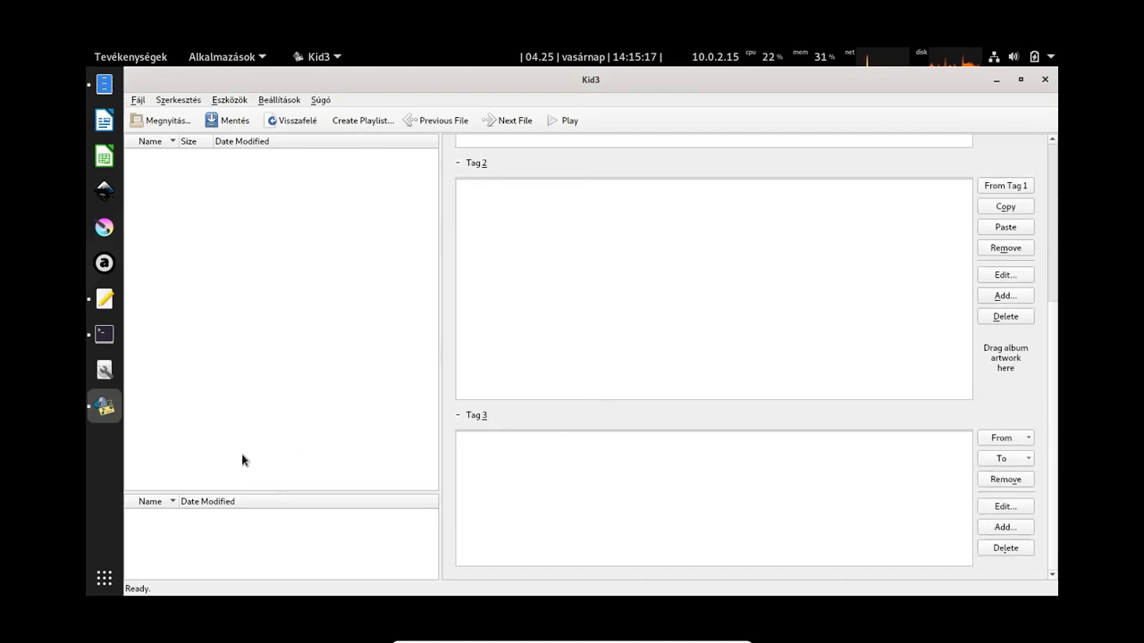
# Close Kid3, copy the mplayer installation line from the script and run sudo apt -y install mplayer in the terminal.
pyautogui.click(1045, 78)
pyautogui.hotkey('alt', 'Tab')
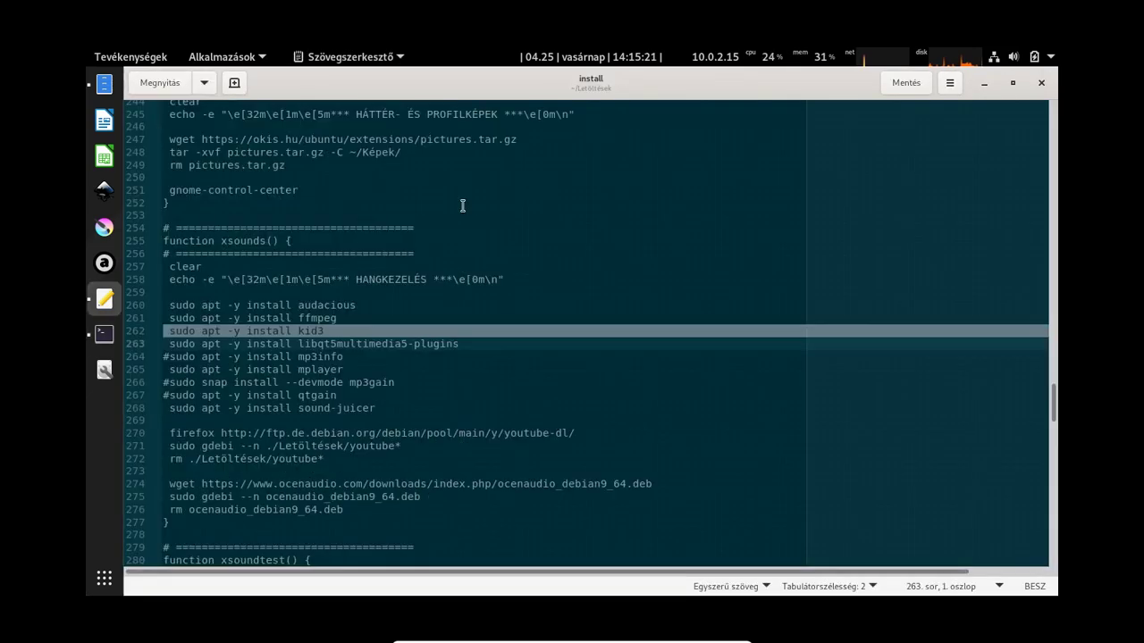
pyautogui.press('Down')
pyautogui.press('Down')
pyautogui.press('Down')
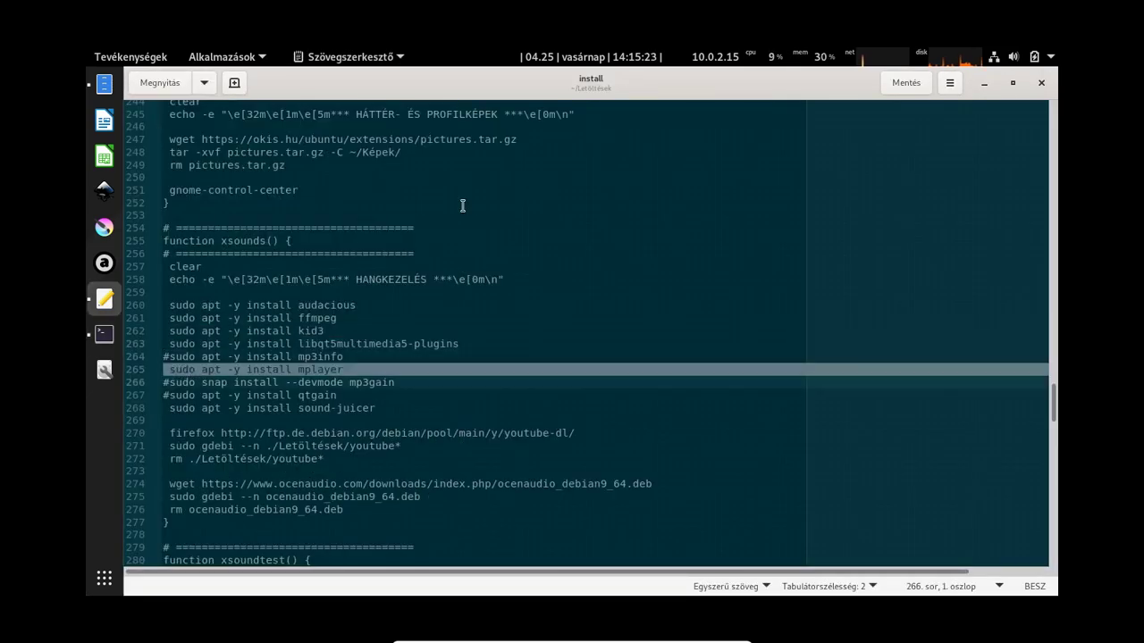
pyautogui.hotkey('alt', 'Tab')
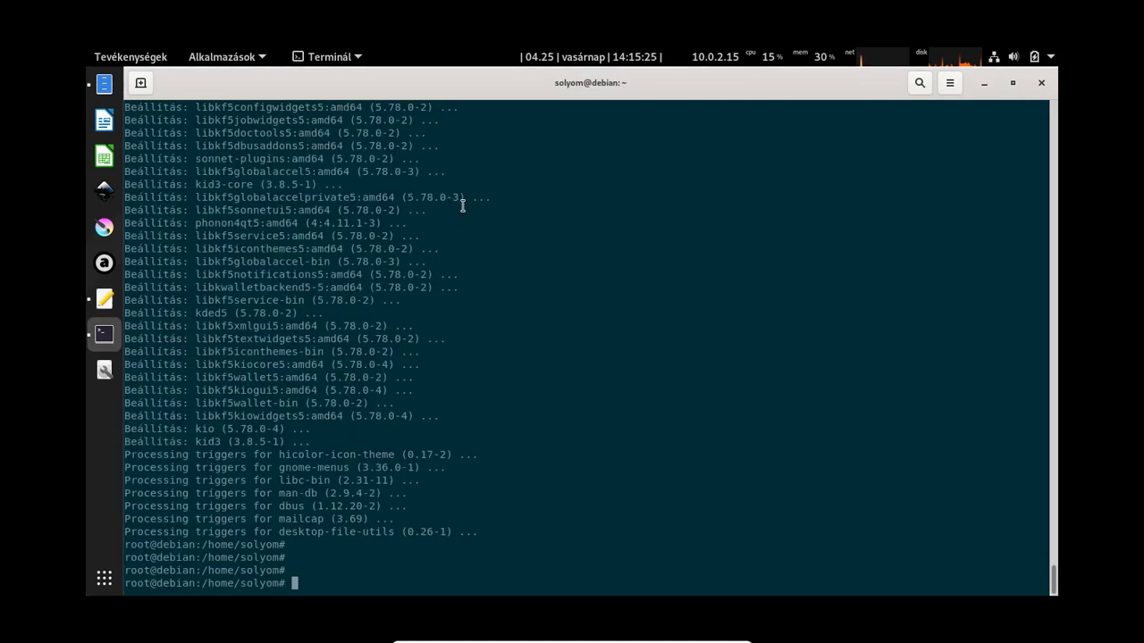
pyautogui.hotkey('ctrl', 'shift', 'v')
pyautogui.press('Return')
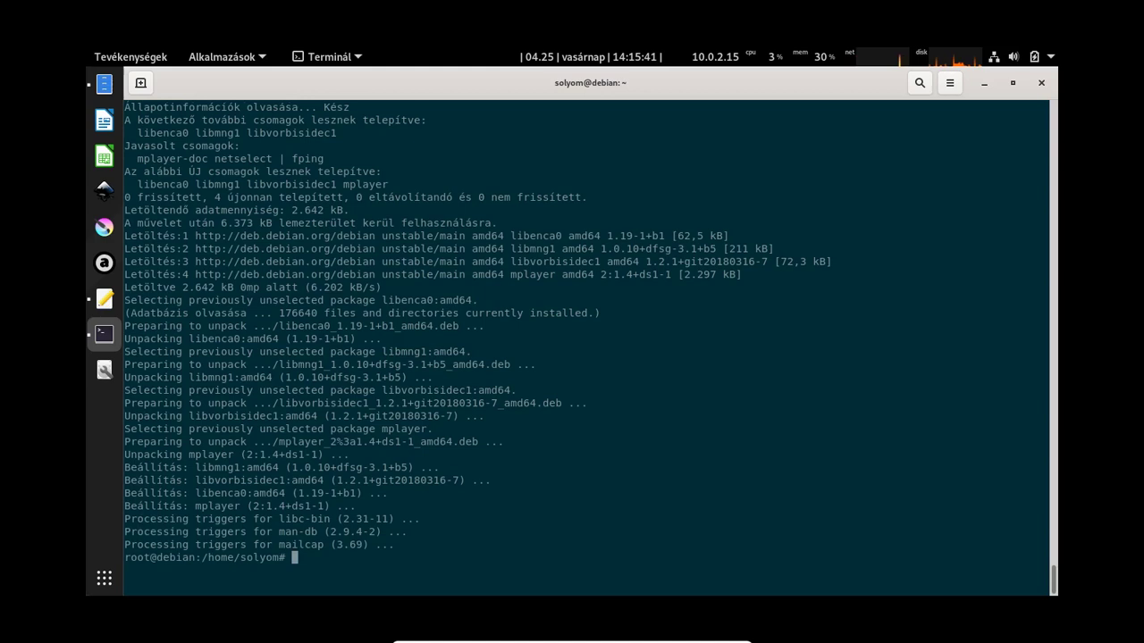
# Review the install script's remaining sound-tool lines, from mp3gain through youtube-dl to the ocenaudio download commands.
pyautogui.hotkey('alt', 'Tab')
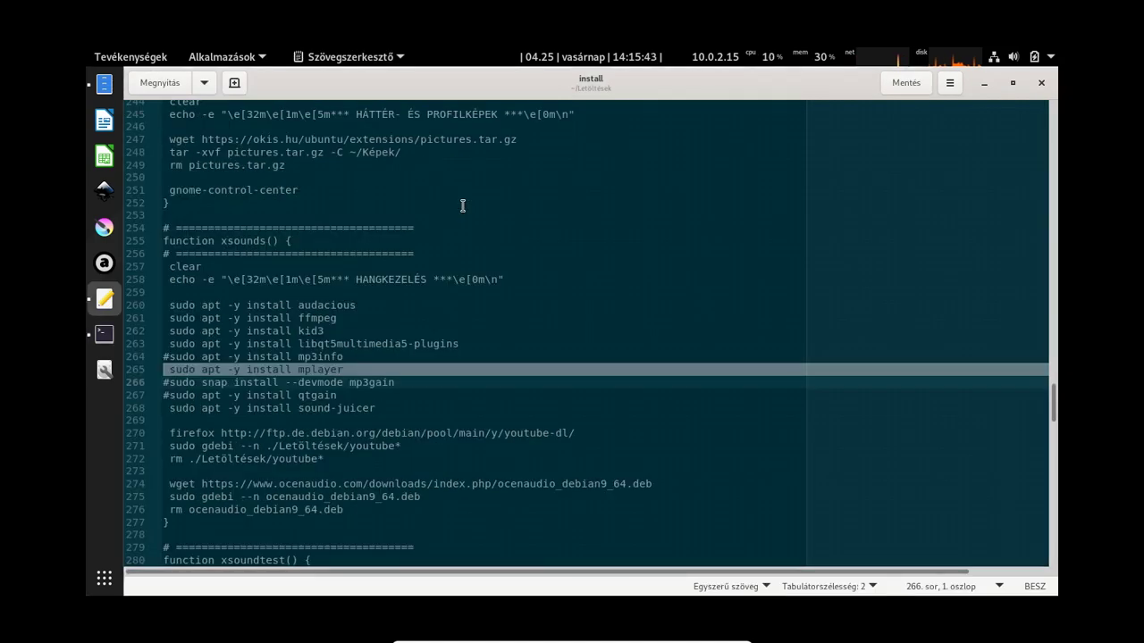
pyautogui.press('Down')
pyautogui.press('Down')
pyautogui.press('Down')
pyautogui.press('Down')
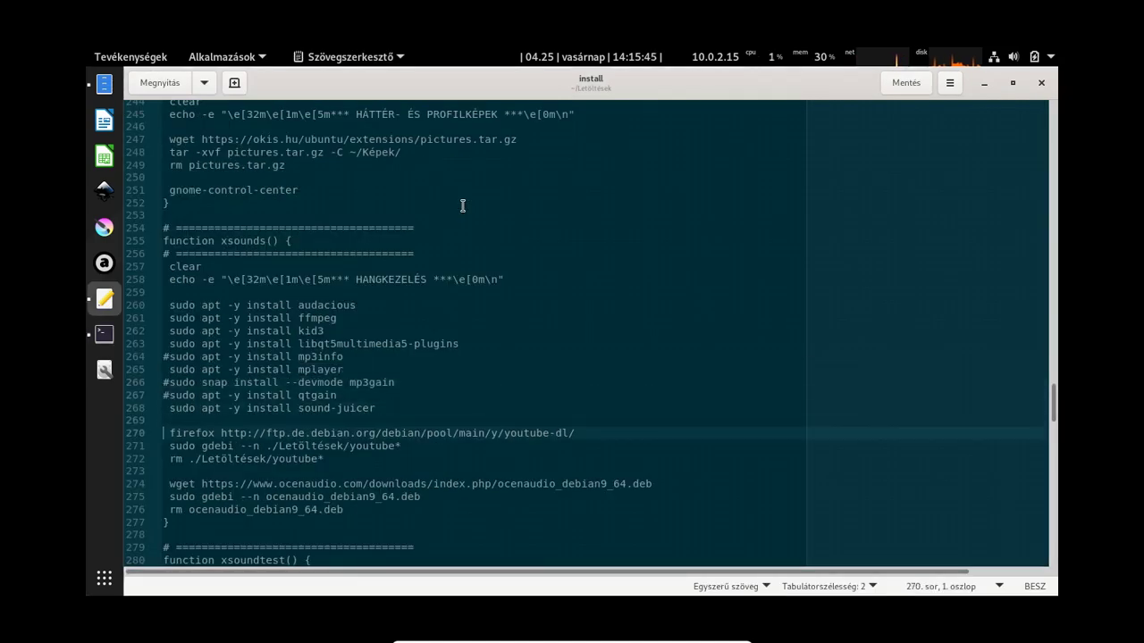
pyautogui.press('Down')
pyautogui.press('Down')
pyautogui.press('Down')
pyautogui.press('Down')
pyautogui.press('Down')
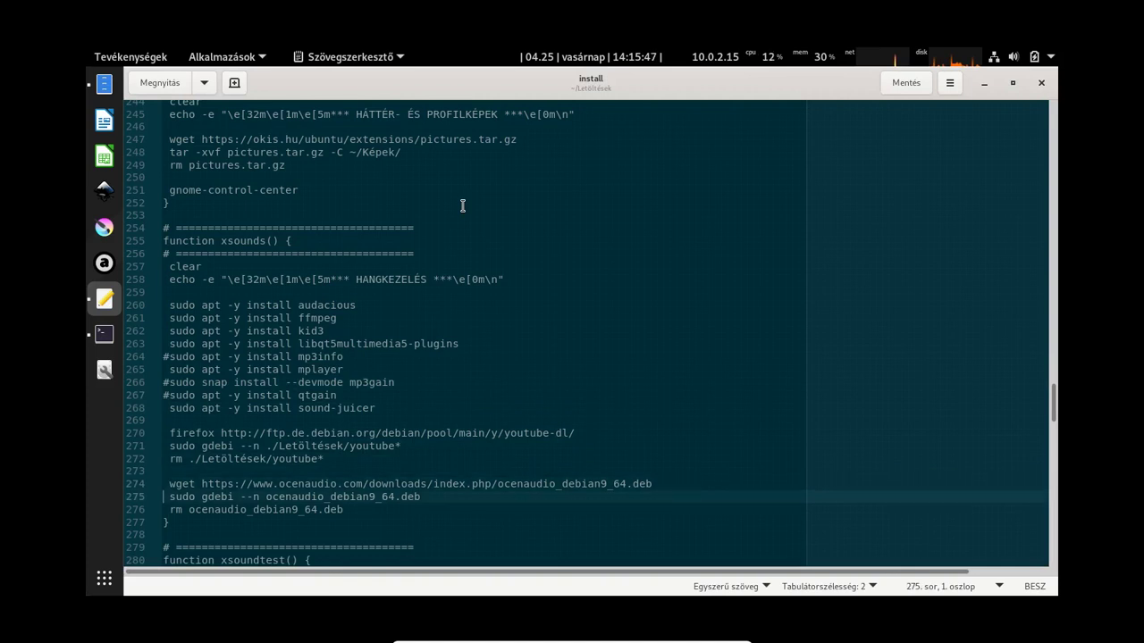
pyautogui.press('Up')
pyautogui.hotkey('alt', 'Tab')
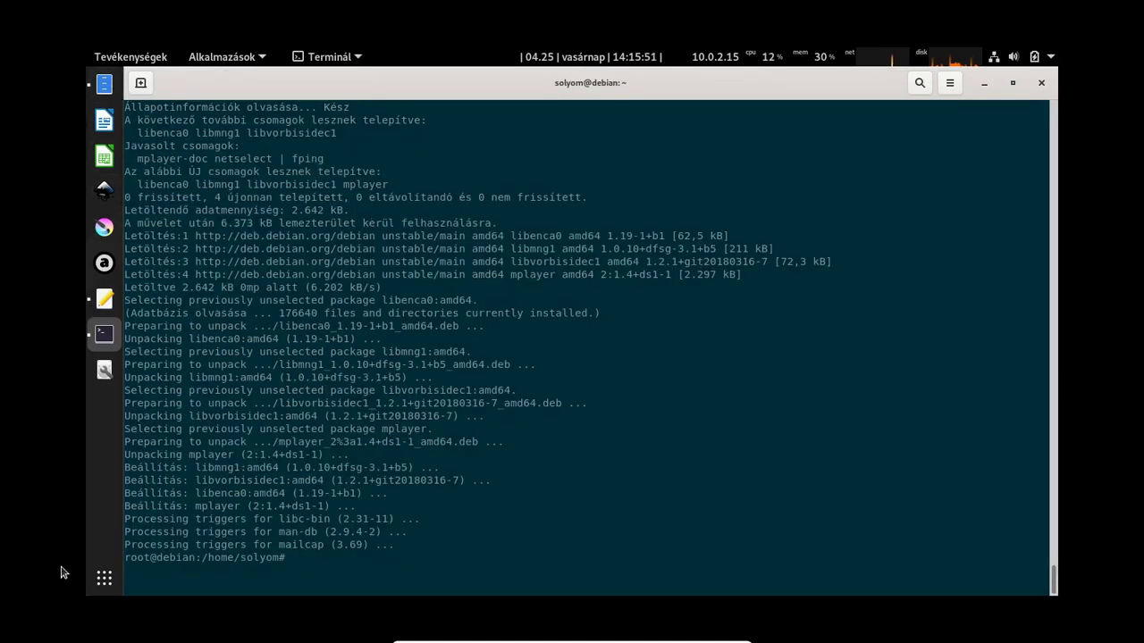
# Add Google Chrome from the application overview to the favourites and place it directly below Files in the dock.
pyautogui.click(105, 578)
pyautogui.scroll(-2, 683, 305)
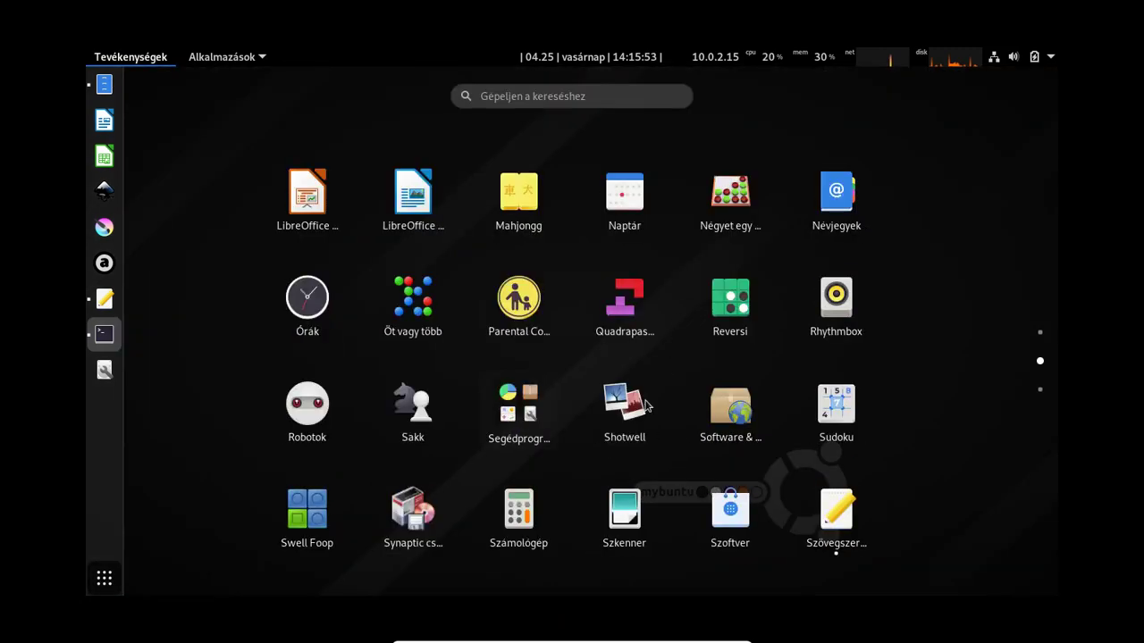
pyautogui.rightClick(860, 395)
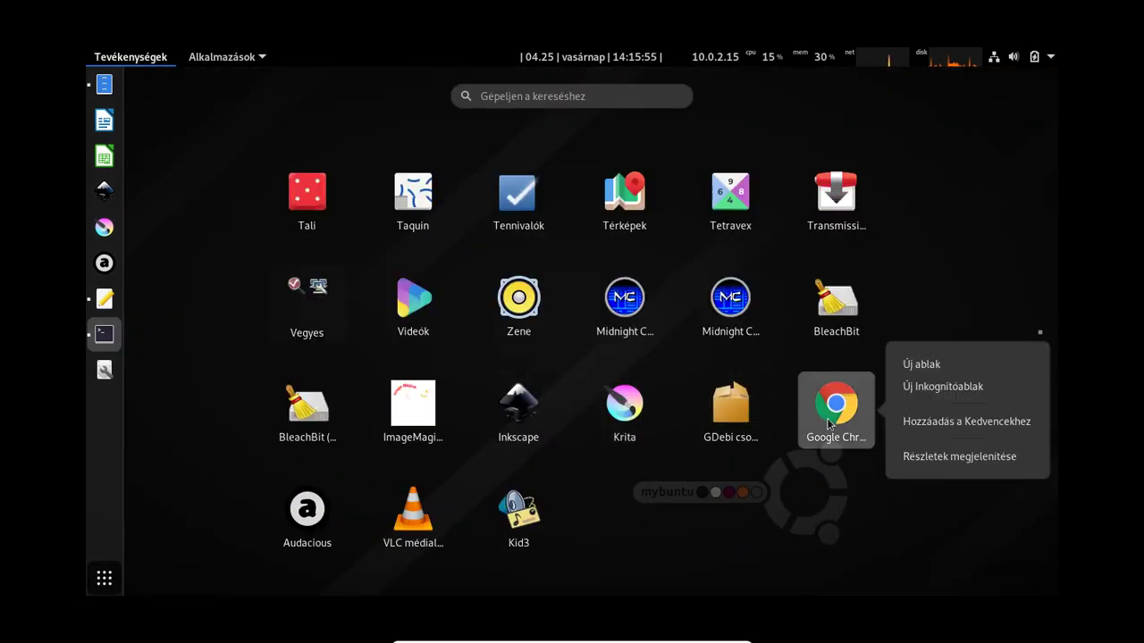
pyautogui.click(929, 421)
pyautogui.moveTo(107, 419); pyautogui.dragTo(114, 116)
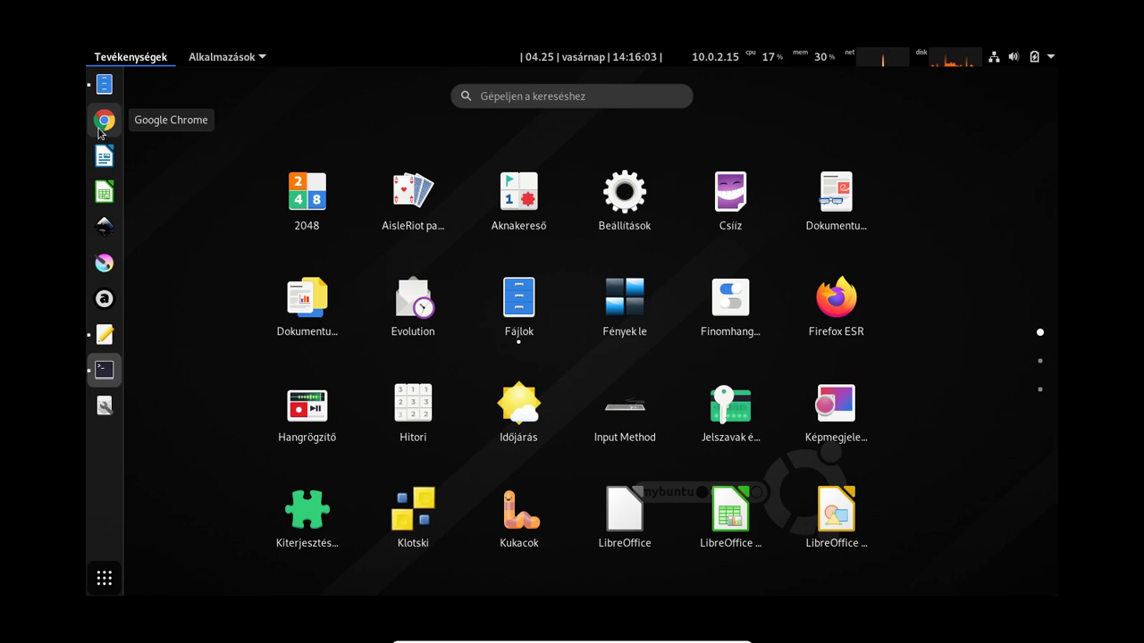
# Launch Google Chrome, decline making it the default browser and sending usage statistics, and maximise its window.
pyautogui.click(102, 127)
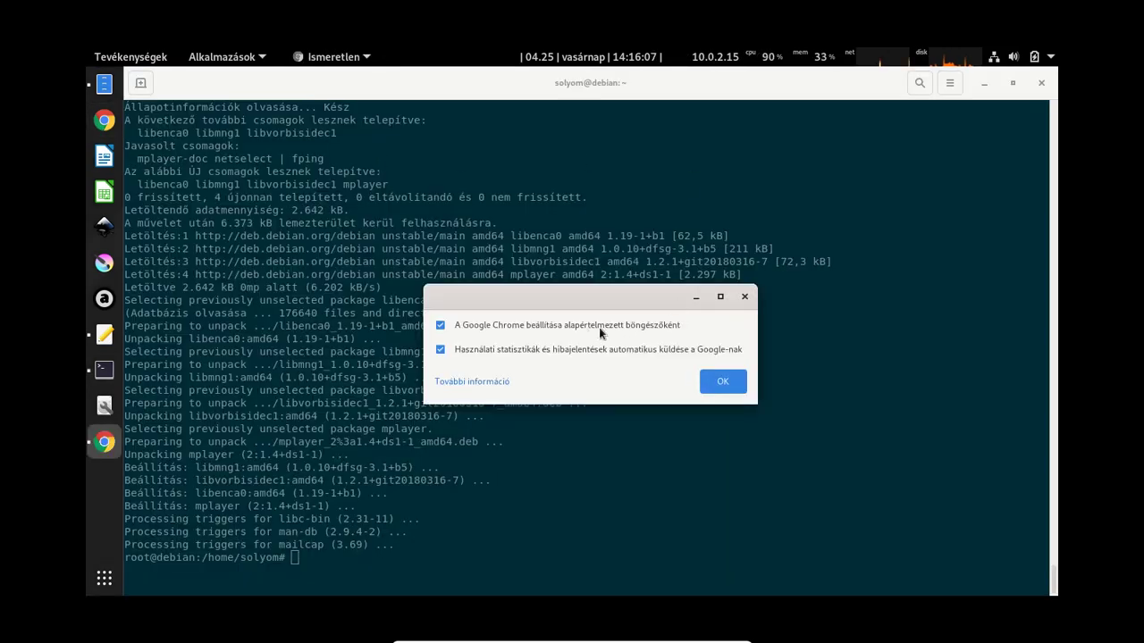
pyautogui.click(482, 328)
pyautogui.click(451, 352)
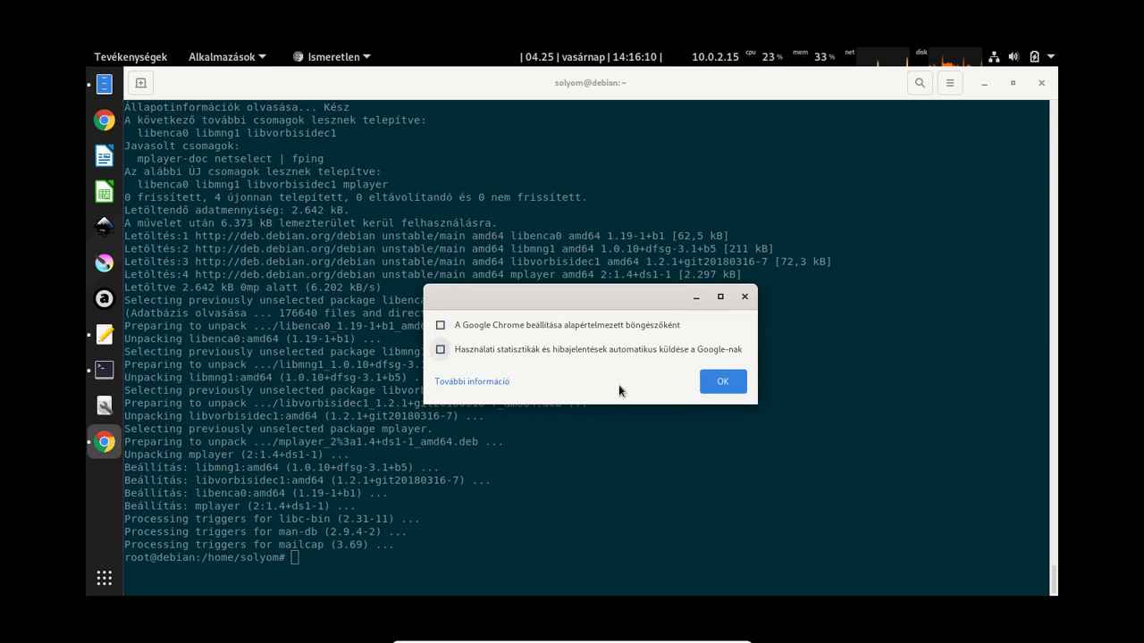
pyautogui.click(715, 382)
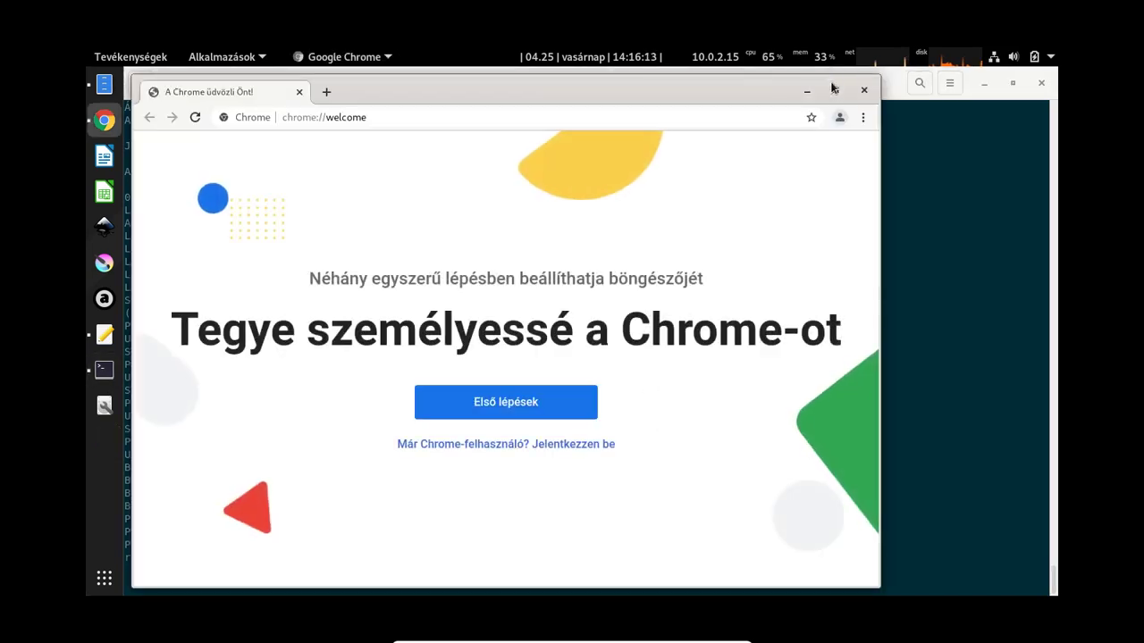
pyautogui.click(836, 90)
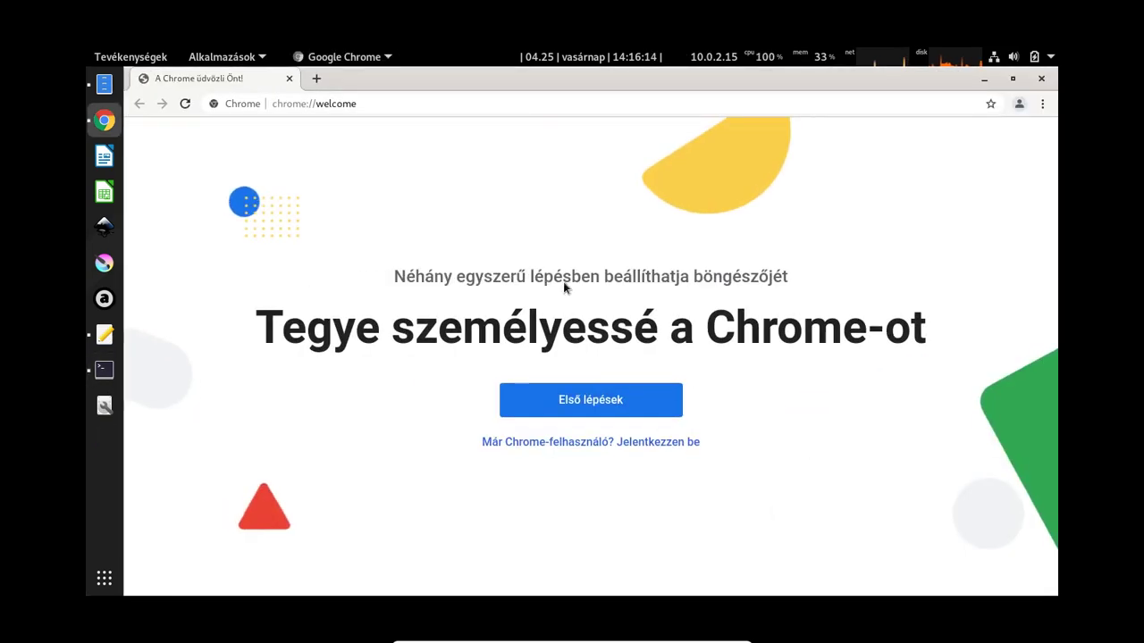
# Search the web for ocenaudio and dismiss Google's cookie consent notice.
pyautogui.click(447, 103)
pyautogui.write('o')
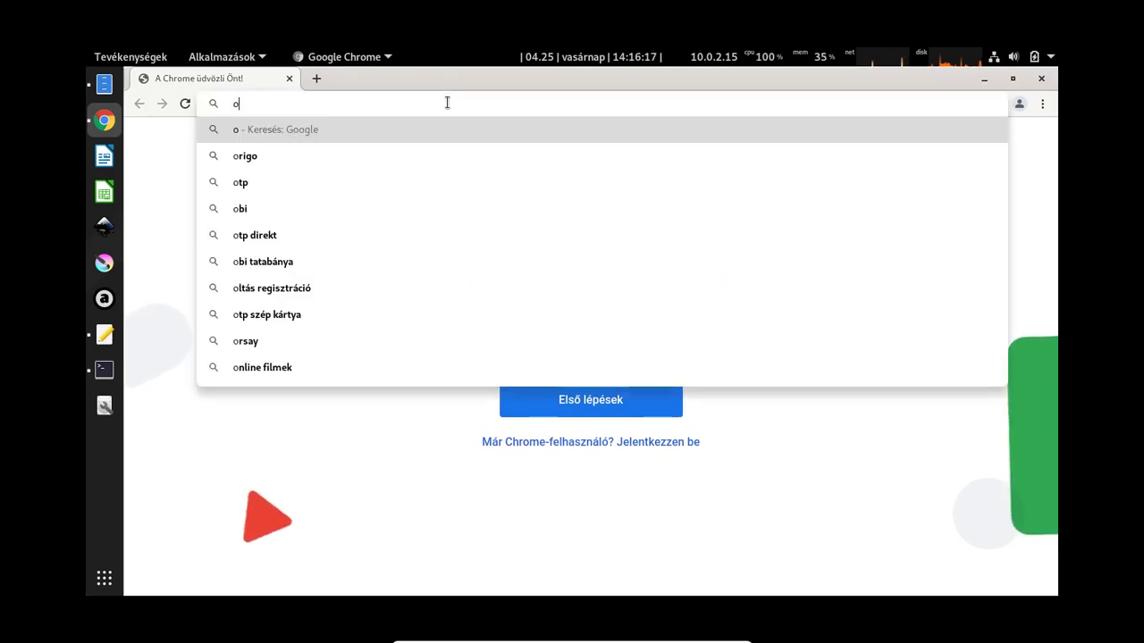
pyautogui.write('cenaudio')
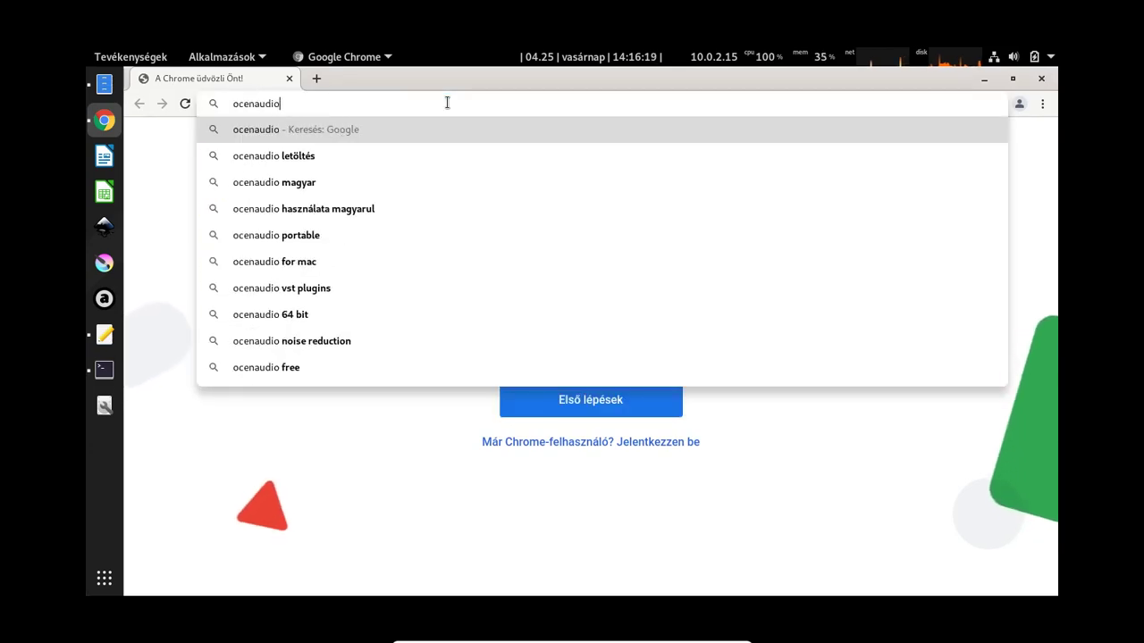
pyautogui.press('Return')
pyautogui.scroll(-5, 746, 383)
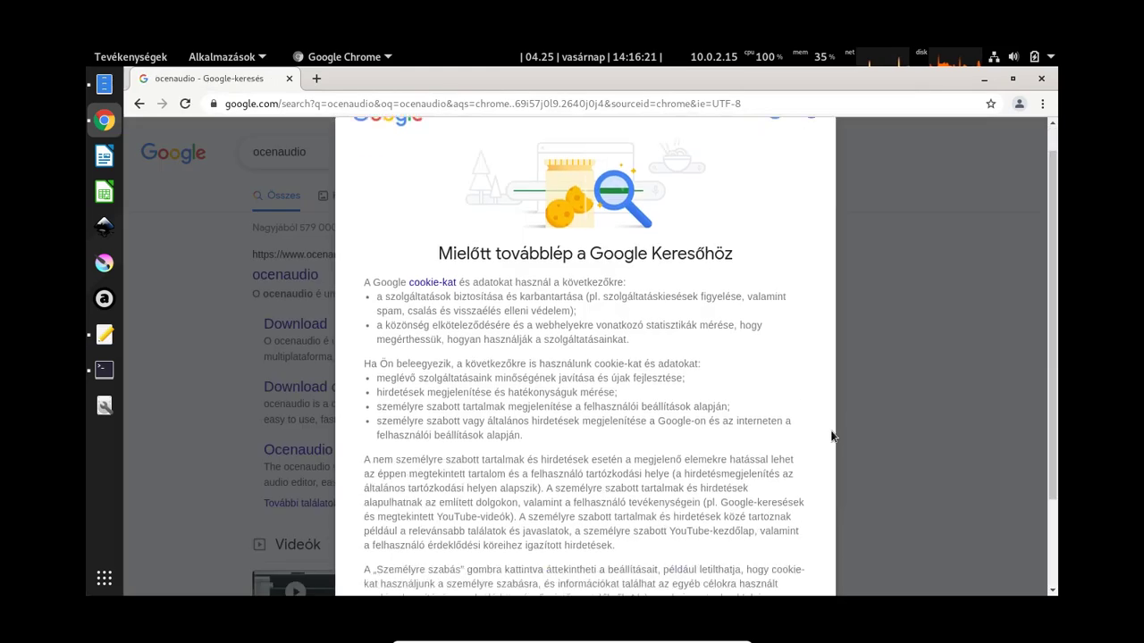
pyautogui.click(640, 536)
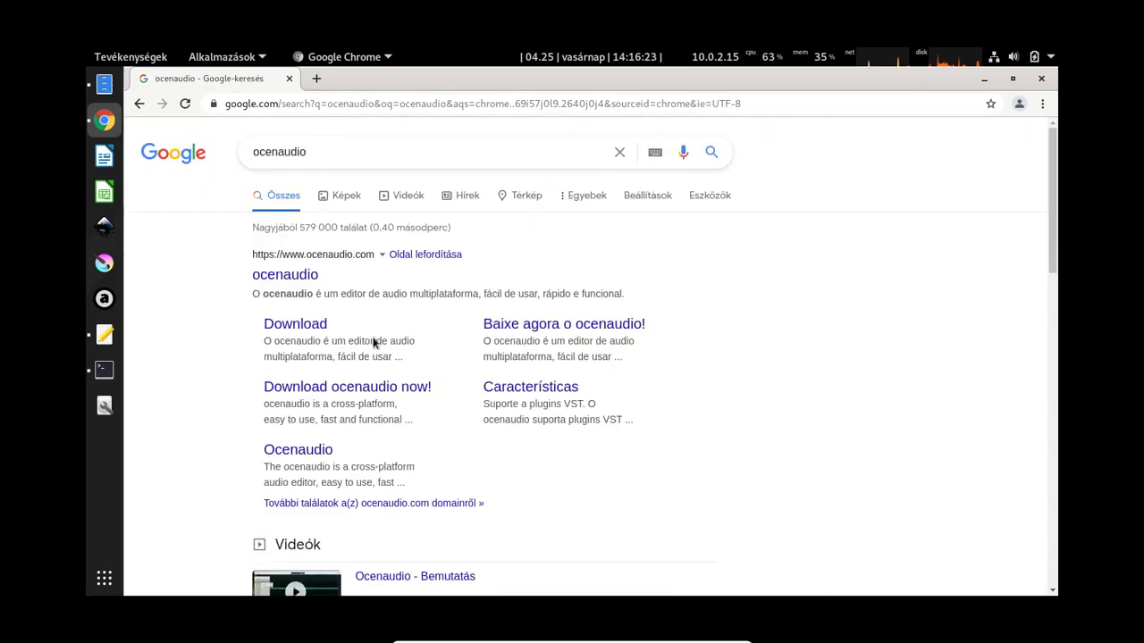
# Open the ocenaudio website from the search results and look through its home page.
pyautogui.click(280, 278)
pyautogui.scroll(-1, 232, 304)
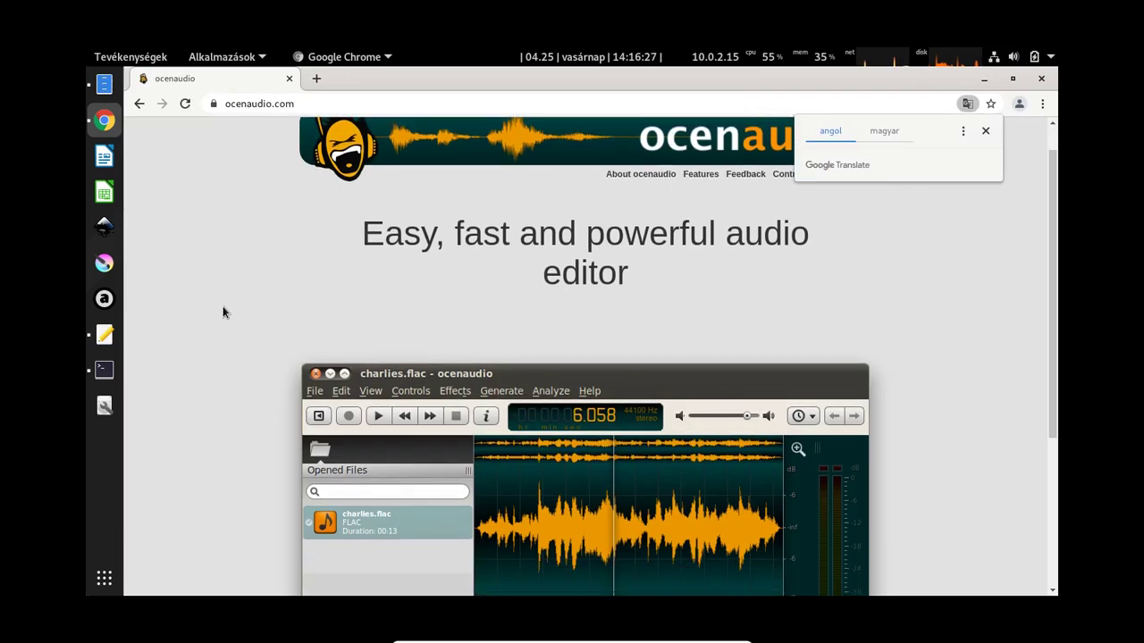
pyautogui.scroll(-4, 953, 288)
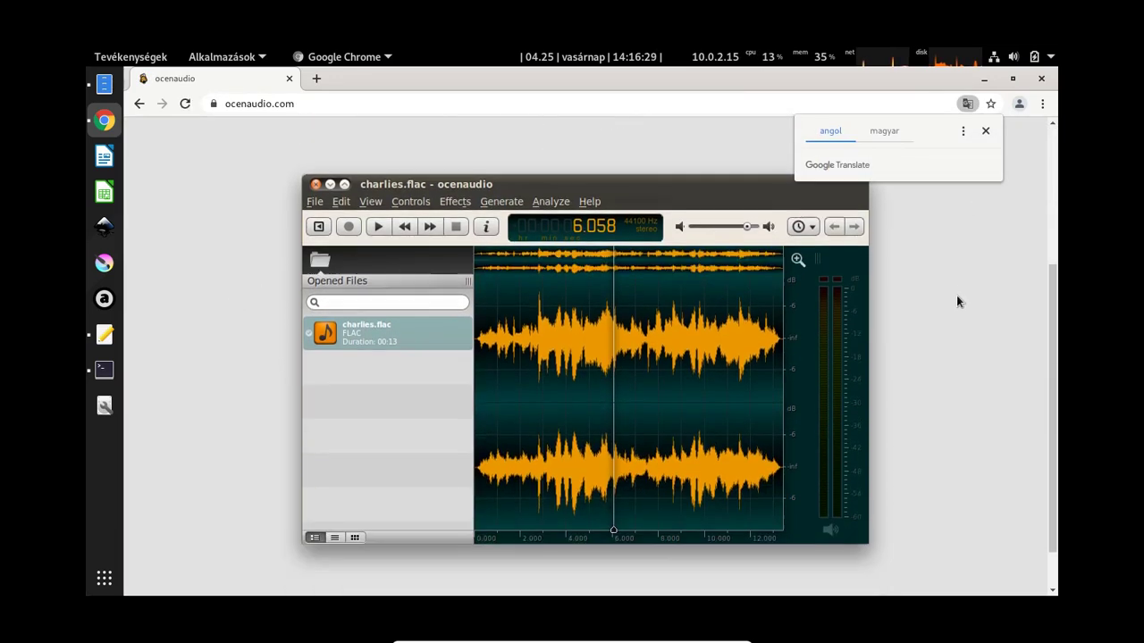
pyautogui.scroll(-1, 957, 296)
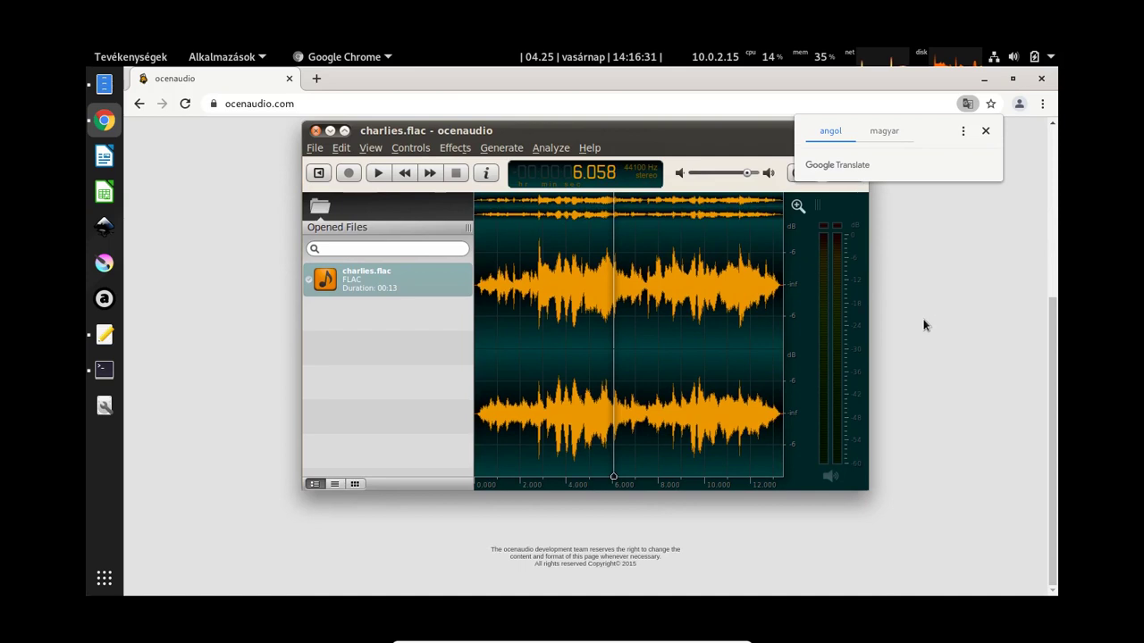
pyautogui.scroll(5, 921, 325)
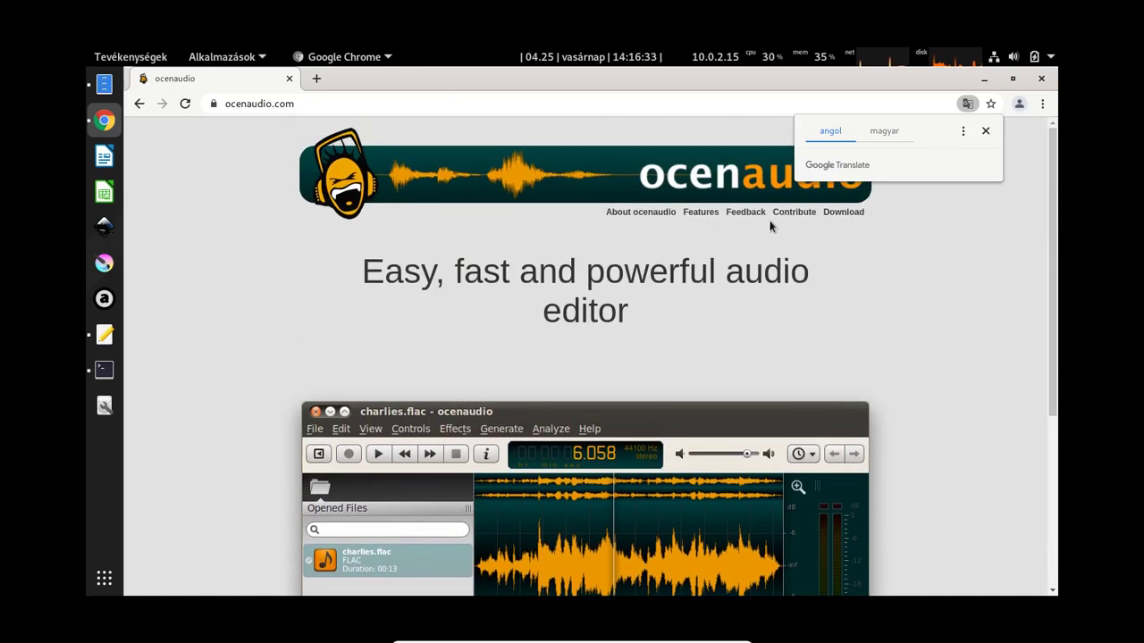
# From ocenaudio's download page, download the Debian 9 64-bit package ocenaudio_debian9_64.deb and keep the file despite the browser's warning.
pyautogui.click(854, 215)
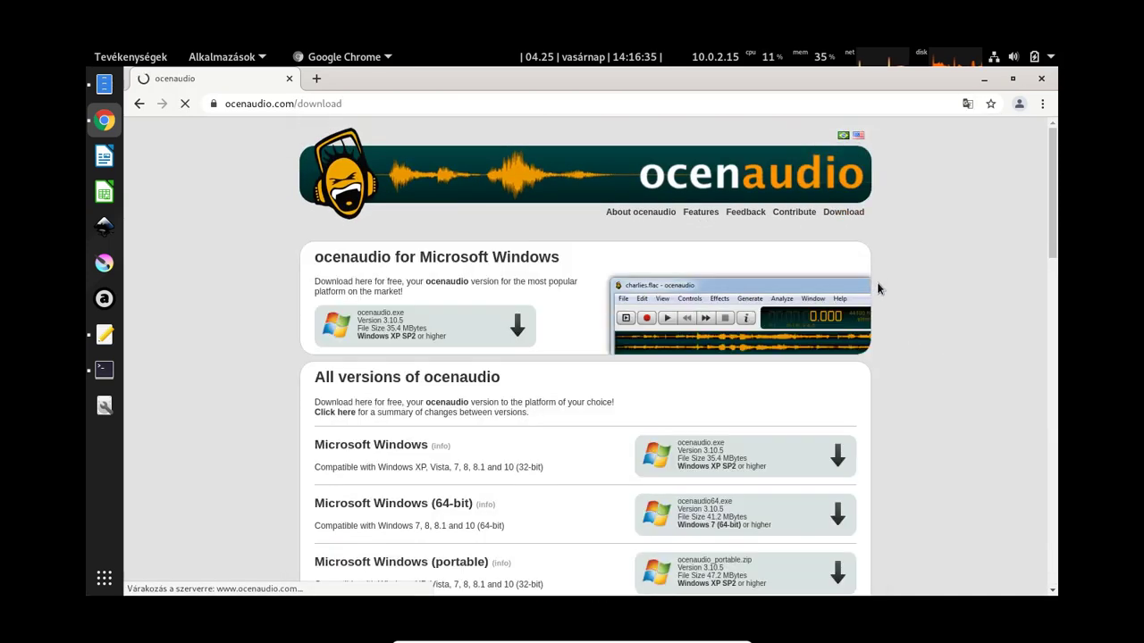
pyautogui.scroll(-5, 308, 362)
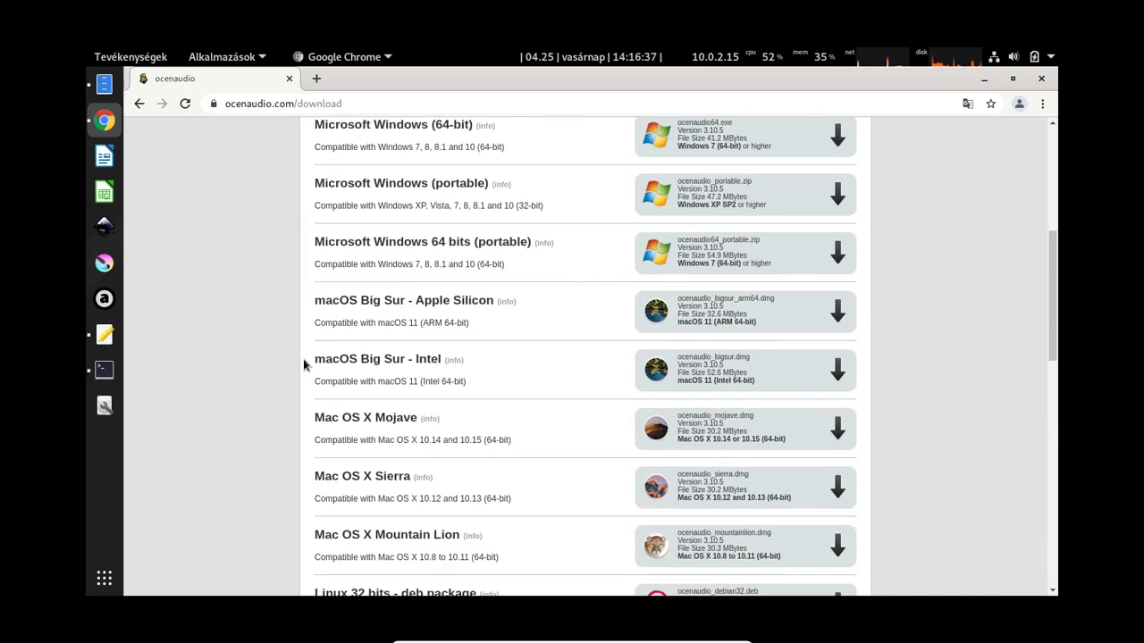
pyautogui.scroll(4, 302, 357)
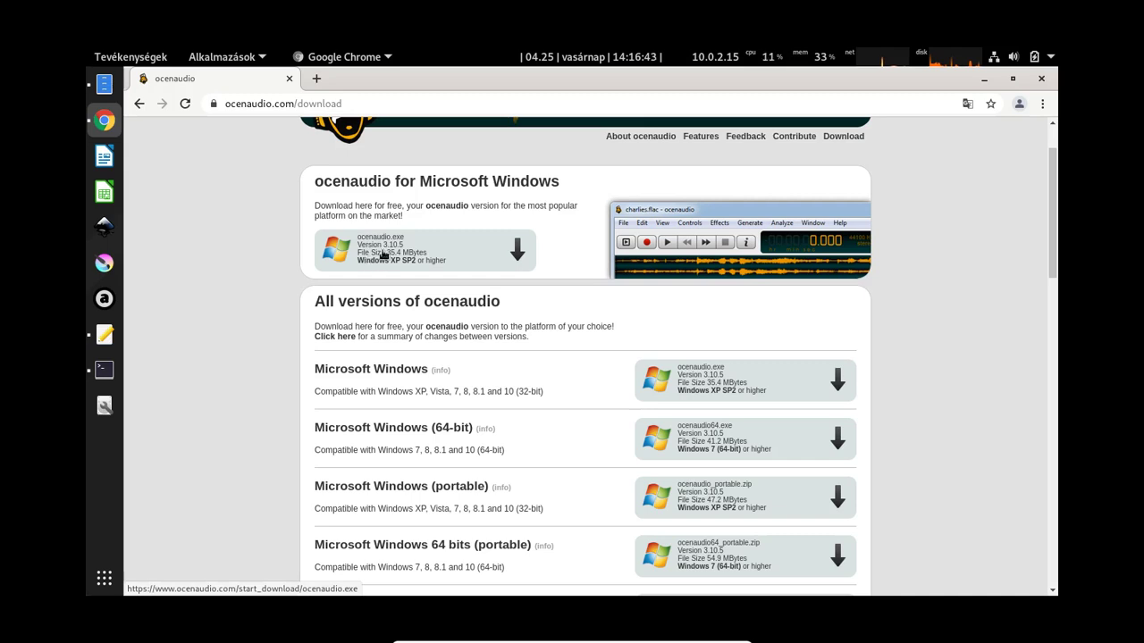
pyautogui.scroll(-2, 428, 313)
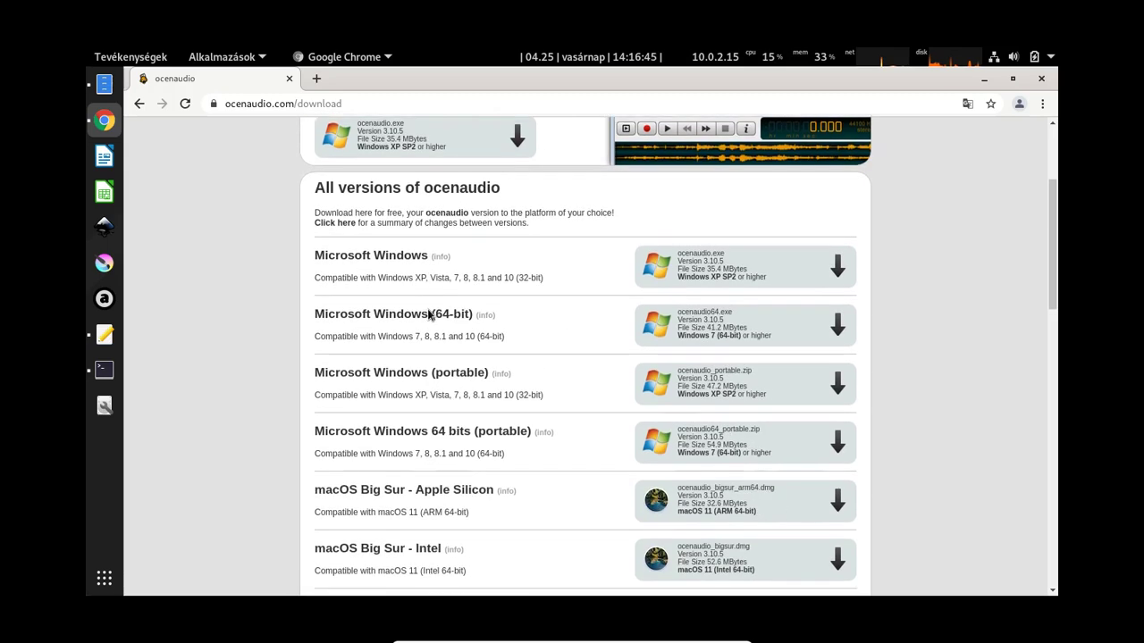
pyautogui.scroll(-2, 427, 313)
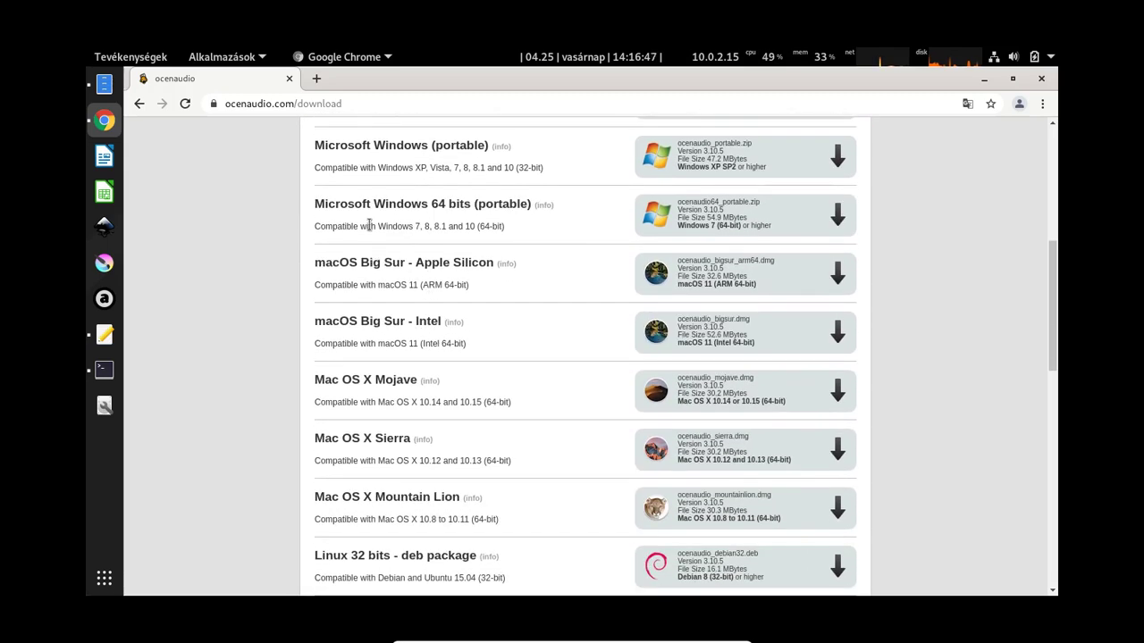
pyautogui.scroll(-1, 408, 257)
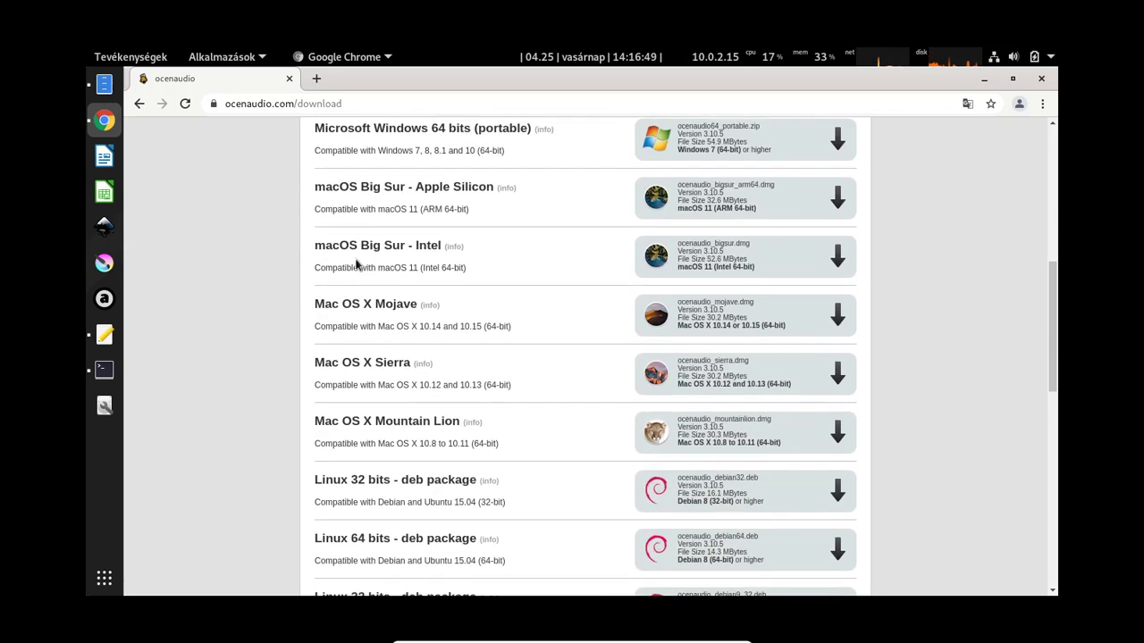
pyautogui.scroll(-2, 366, 183)
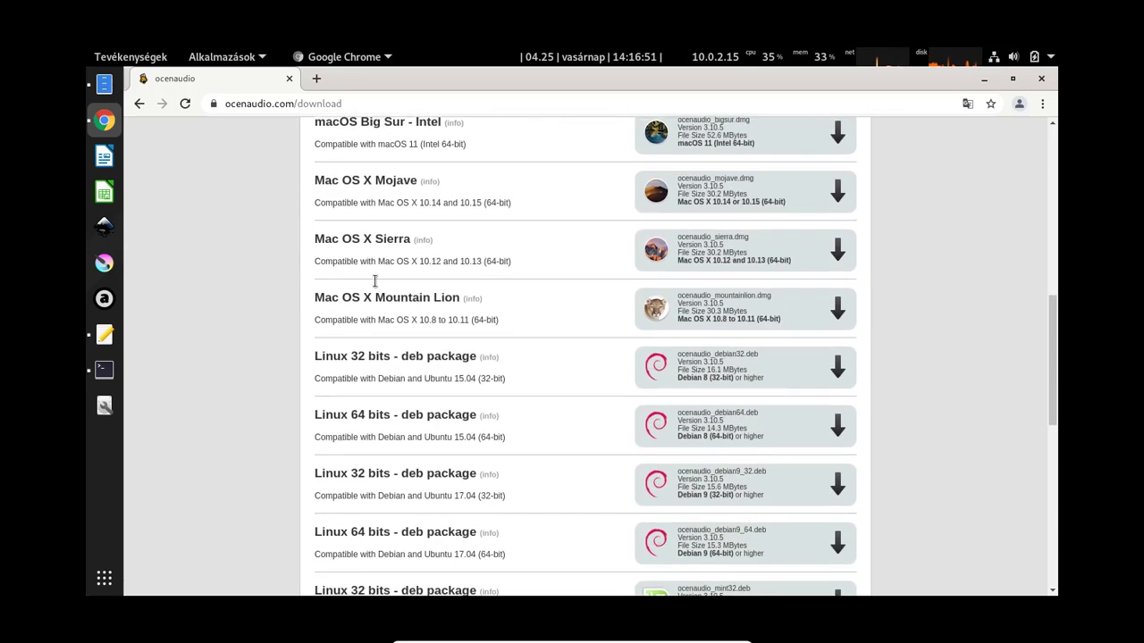
pyautogui.scroll(-1, 375, 284)
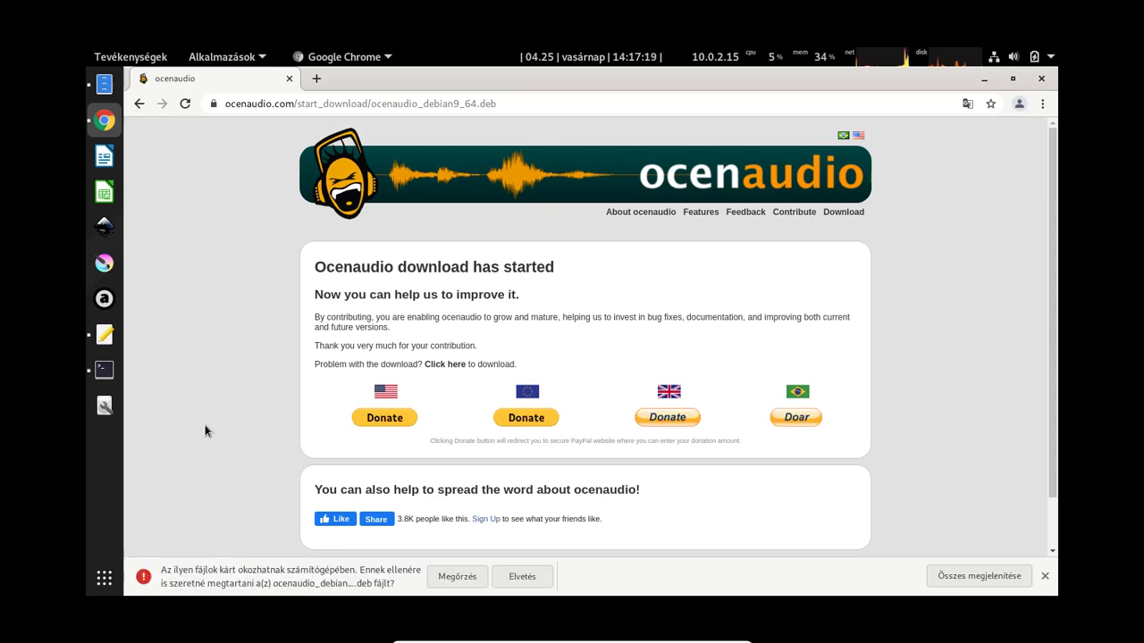
pyautogui.click(456, 577)
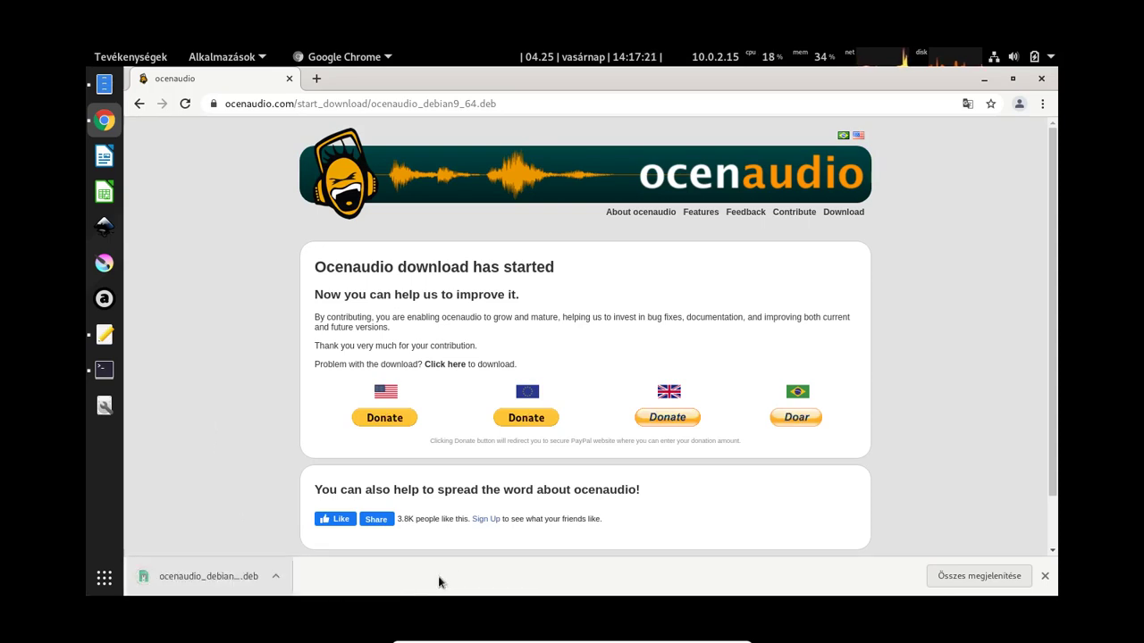
# Close Chrome, minimise the windows covering the file manager and select ocenaudio_debian9_64_3.10.5.deb in the Letöltések folder.
pyautogui.click(1042, 79)
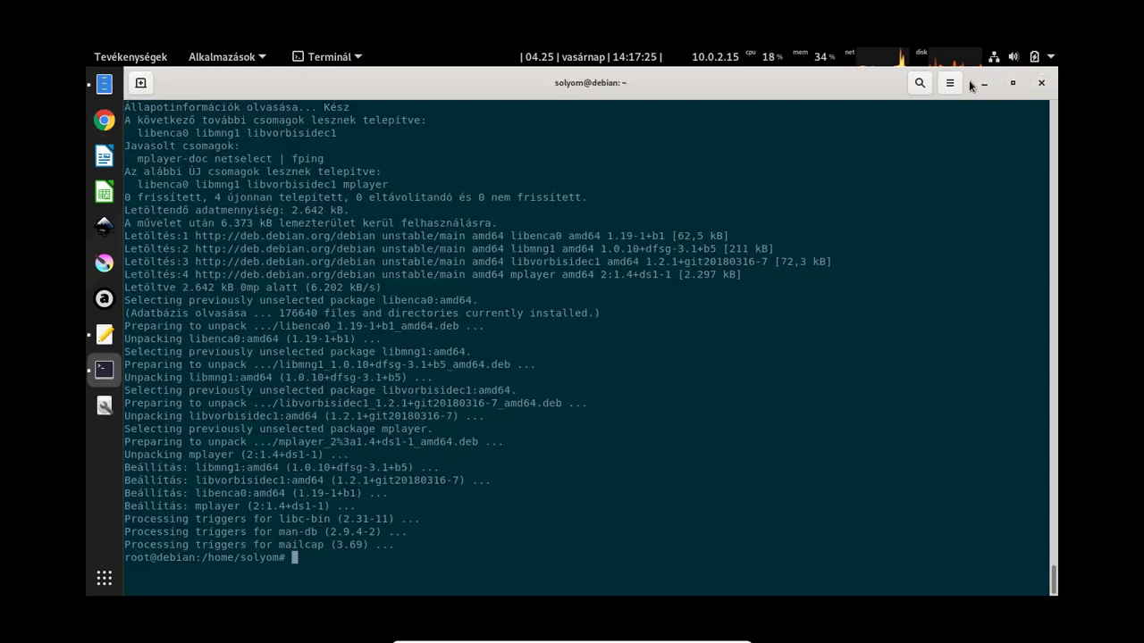
pyautogui.click(985, 83)
pyautogui.click(985, 80)
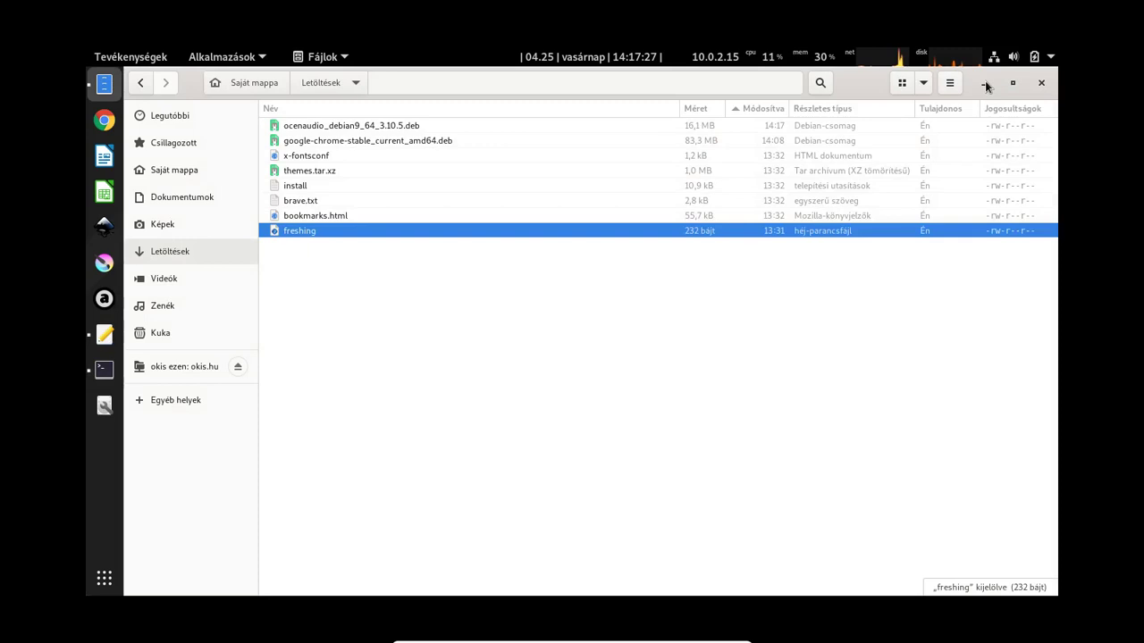
pyautogui.click(361, 125)
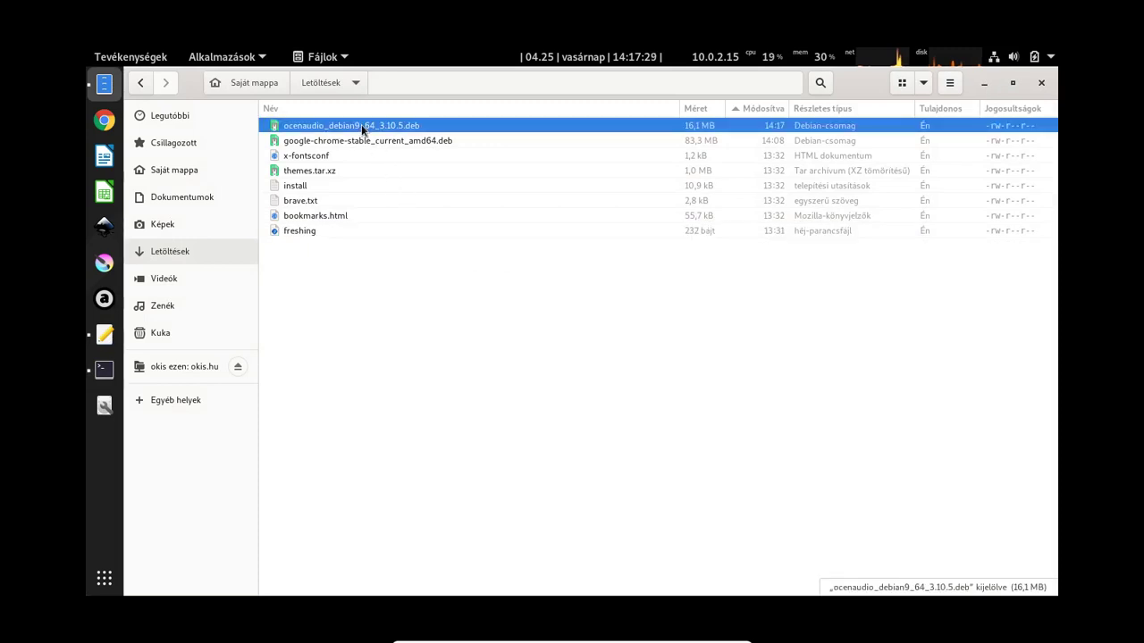
# Install ocenaudio_debian9_64_3.10.5.deb with the GDebi package installer, authenticating with the administrator password, and close the installer.
pyautogui.rightClick(361, 125)
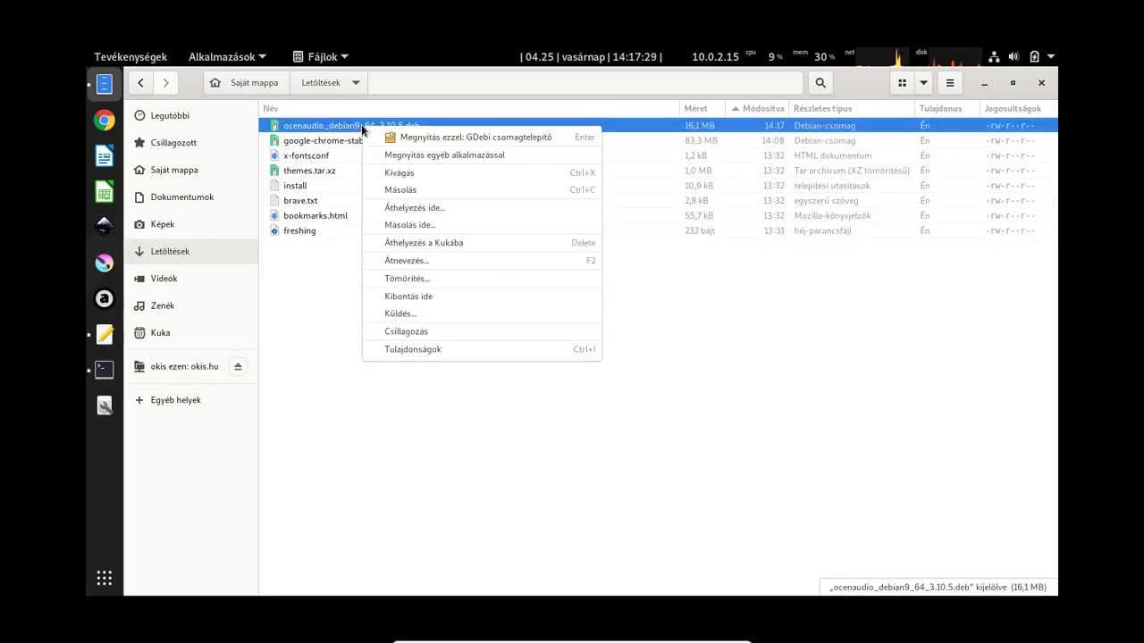
pyautogui.click(442, 140)
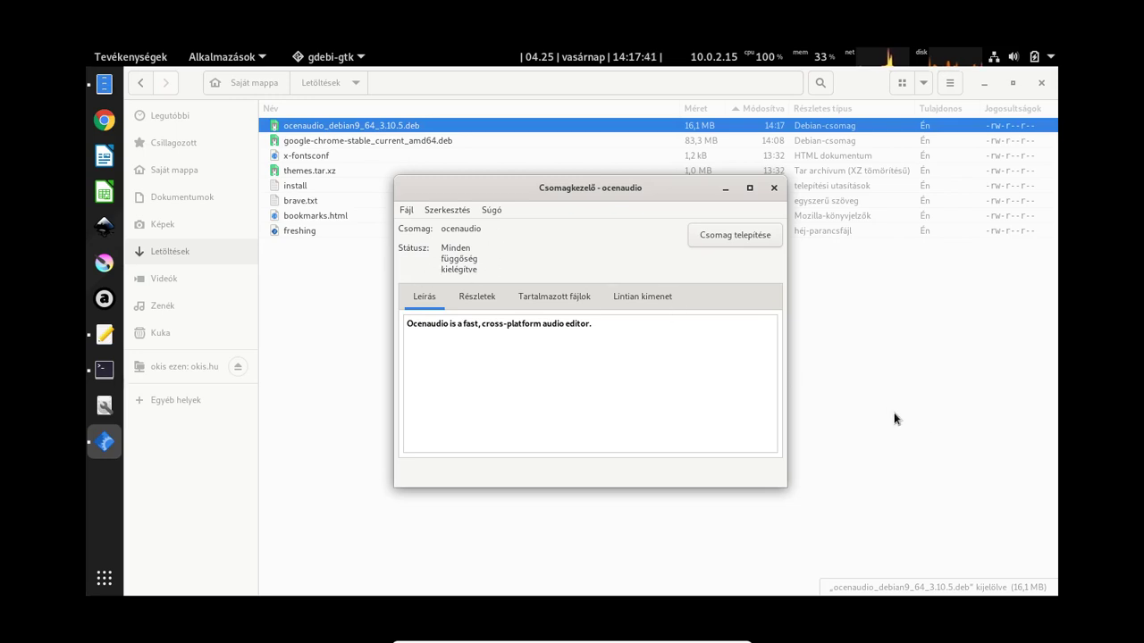
pyautogui.click(726, 243)
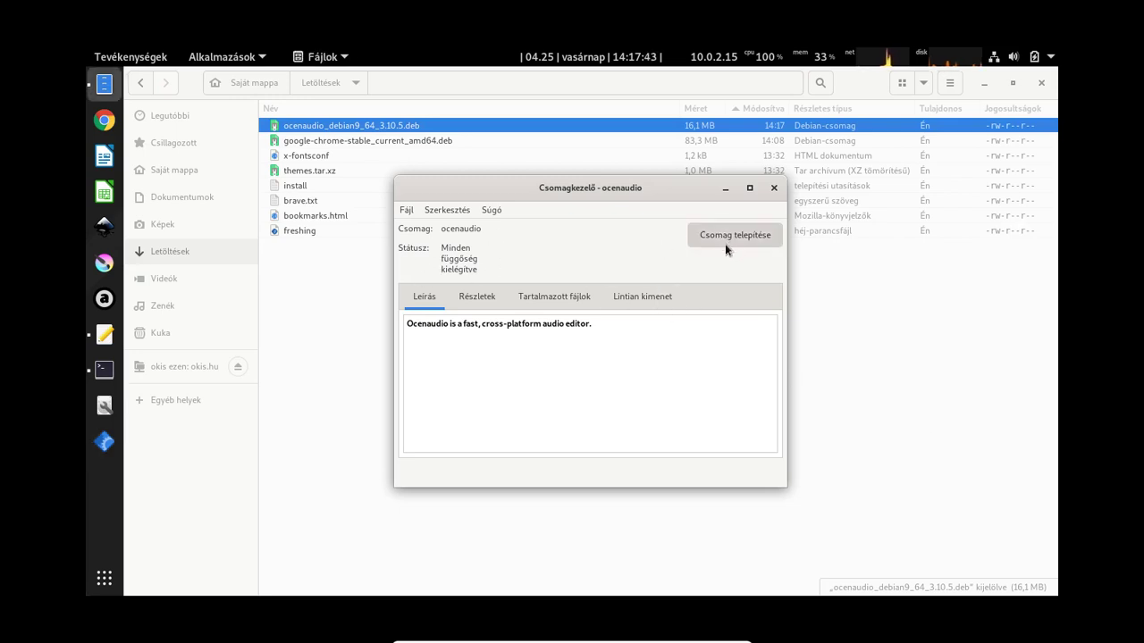
pyautogui.write('***')
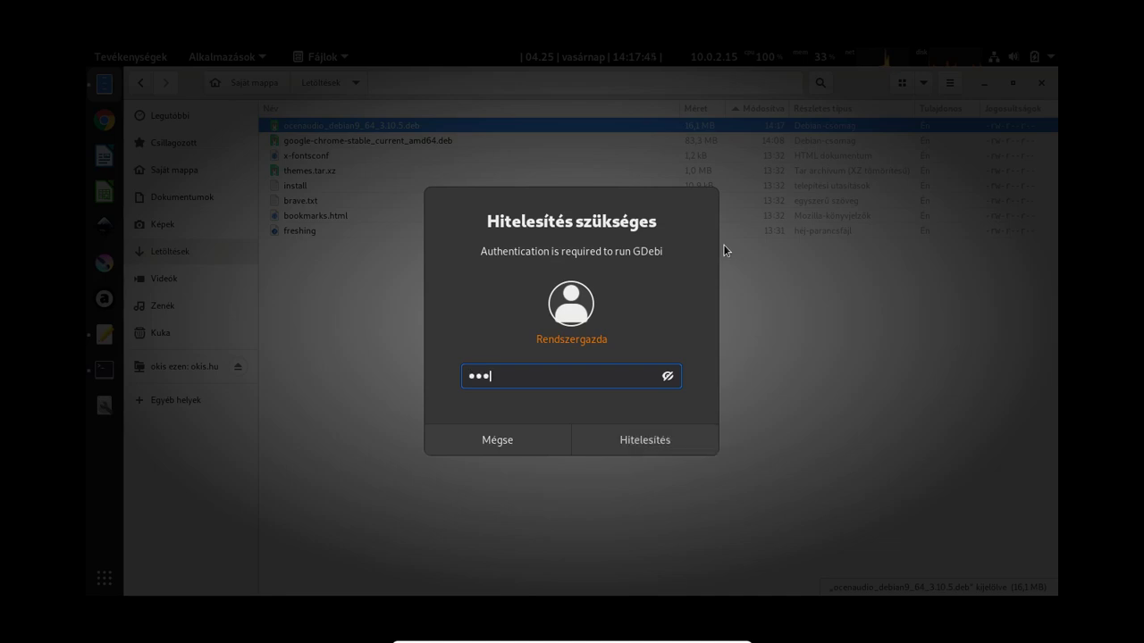
pyautogui.press('Return')
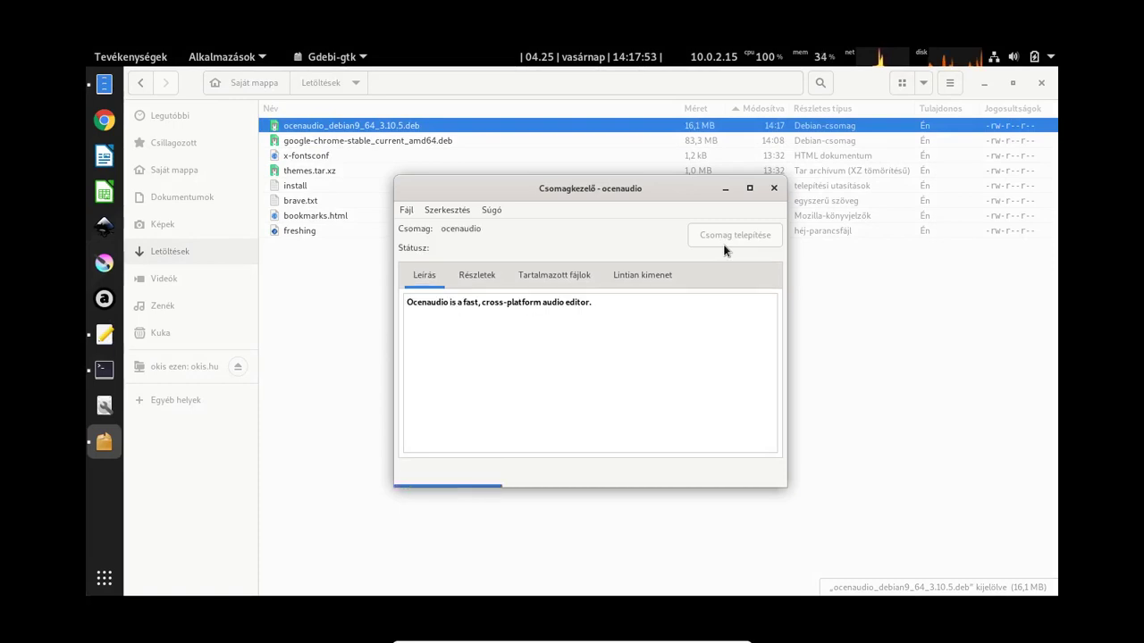
pyautogui.click(723, 243)
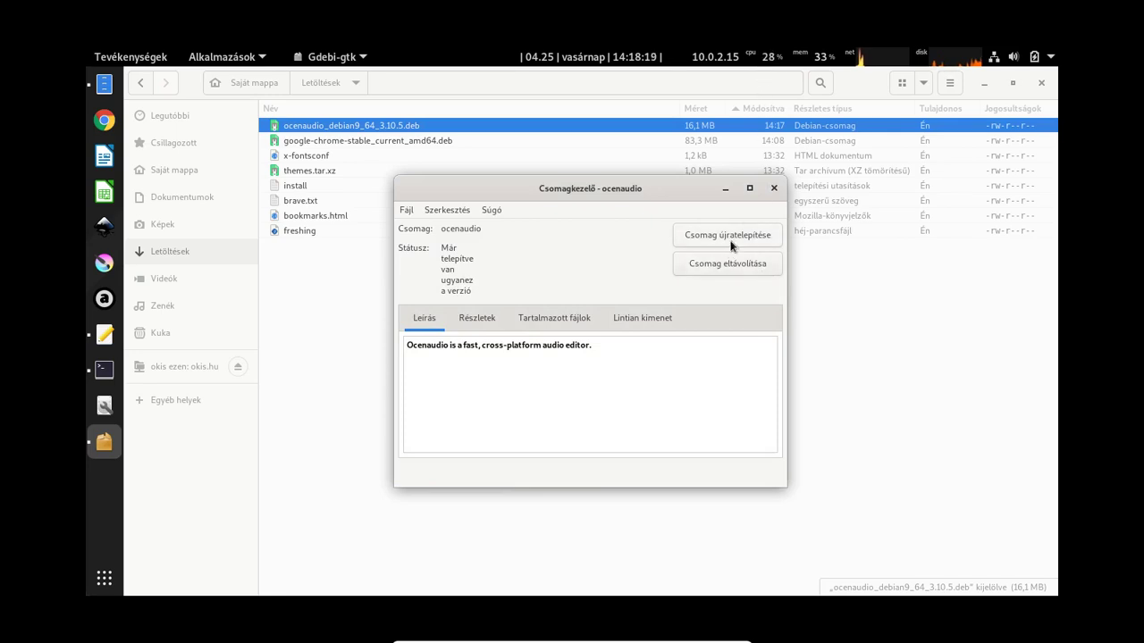
pyautogui.click(774, 187)
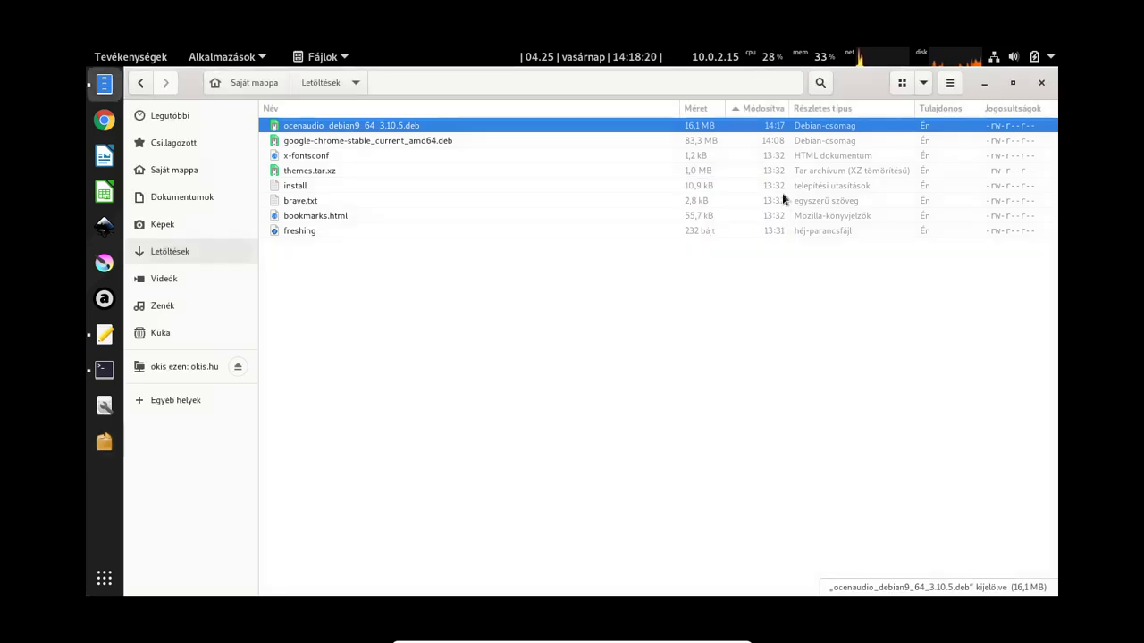
# Minimise the file manager, add ocenaudio to the favourites and place it directly below Audacious in the dock.
pyautogui.click(982, 81)
pyautogui.click(103, 578)
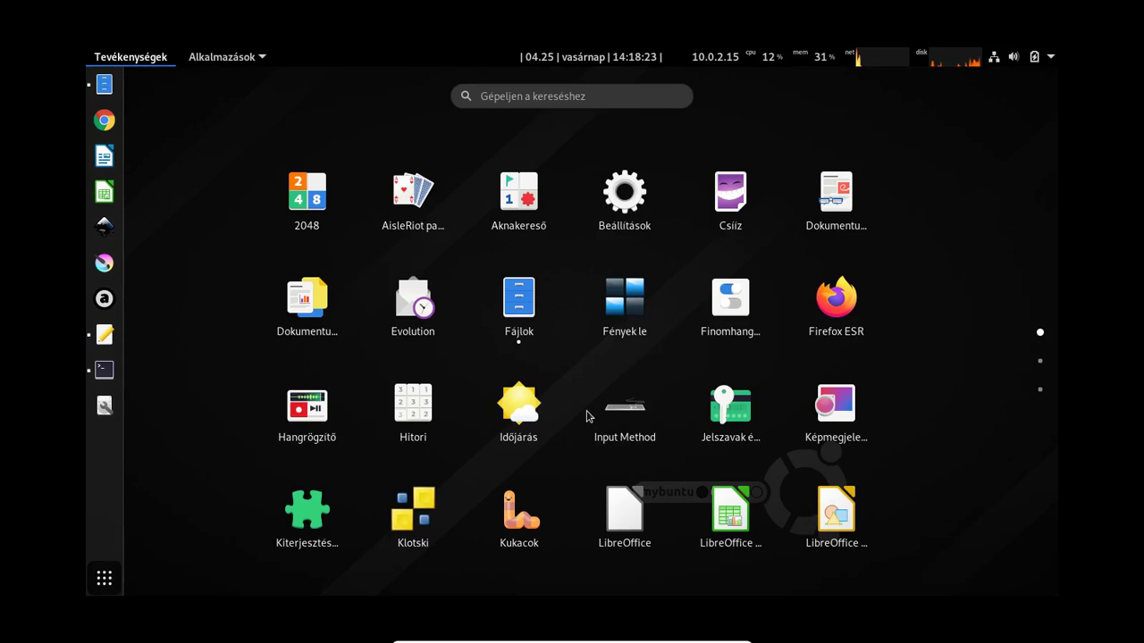
pyautogui.scroll(-2, 659, 327)
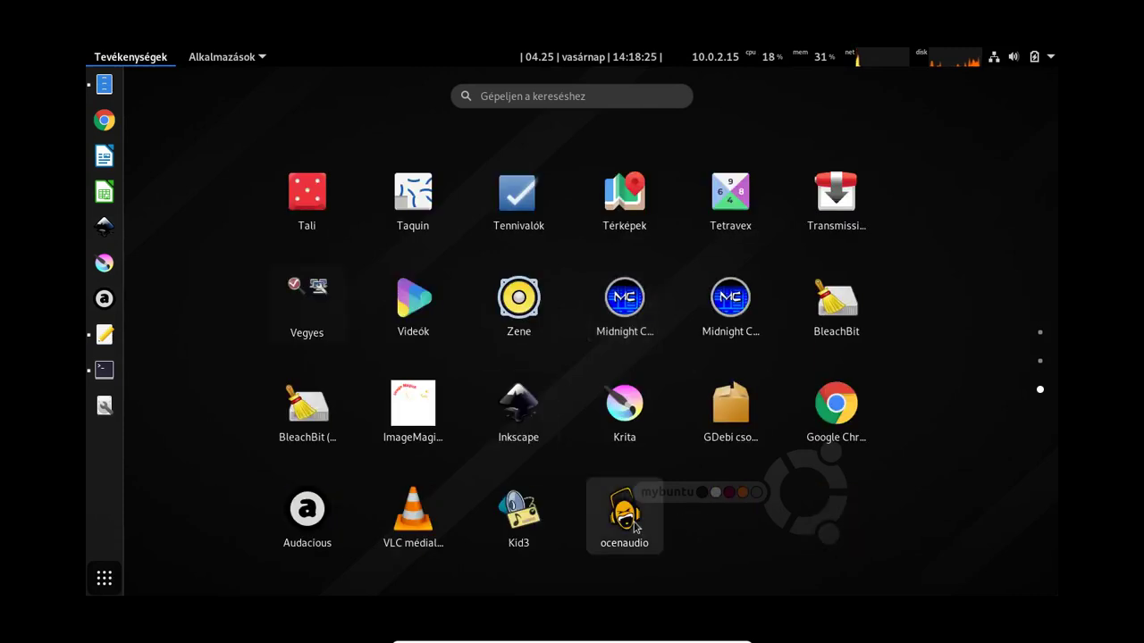
pyautogui.rightClick(634, 528)
pyautogui.click(731, 517)
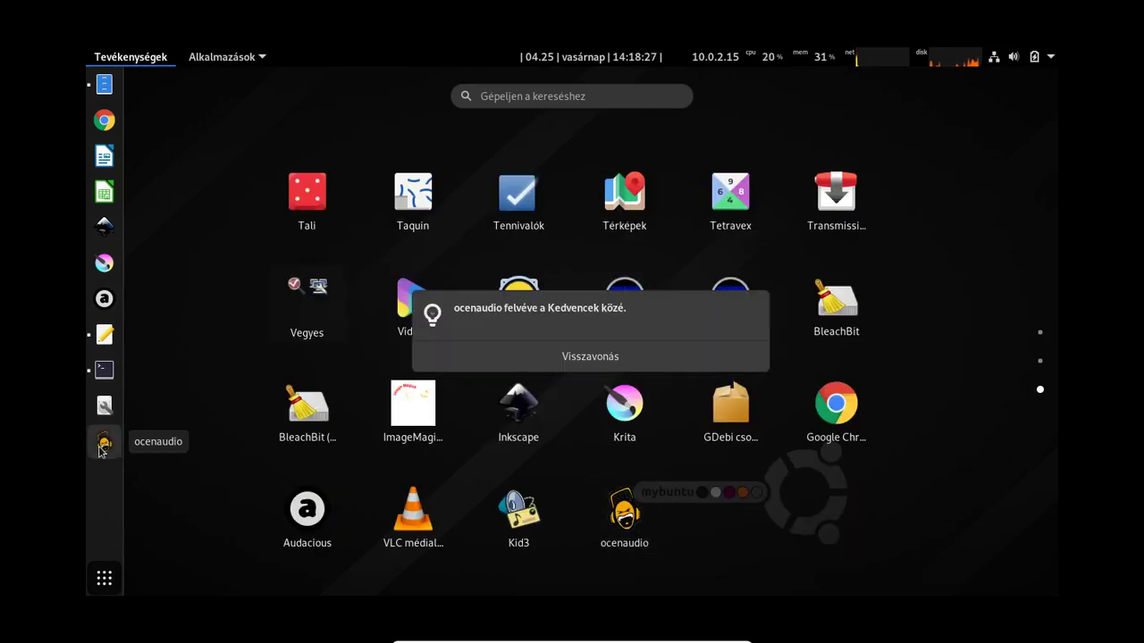
pyautogui.moveTo(101, 450); pyautogui.dragTo(105, 334)
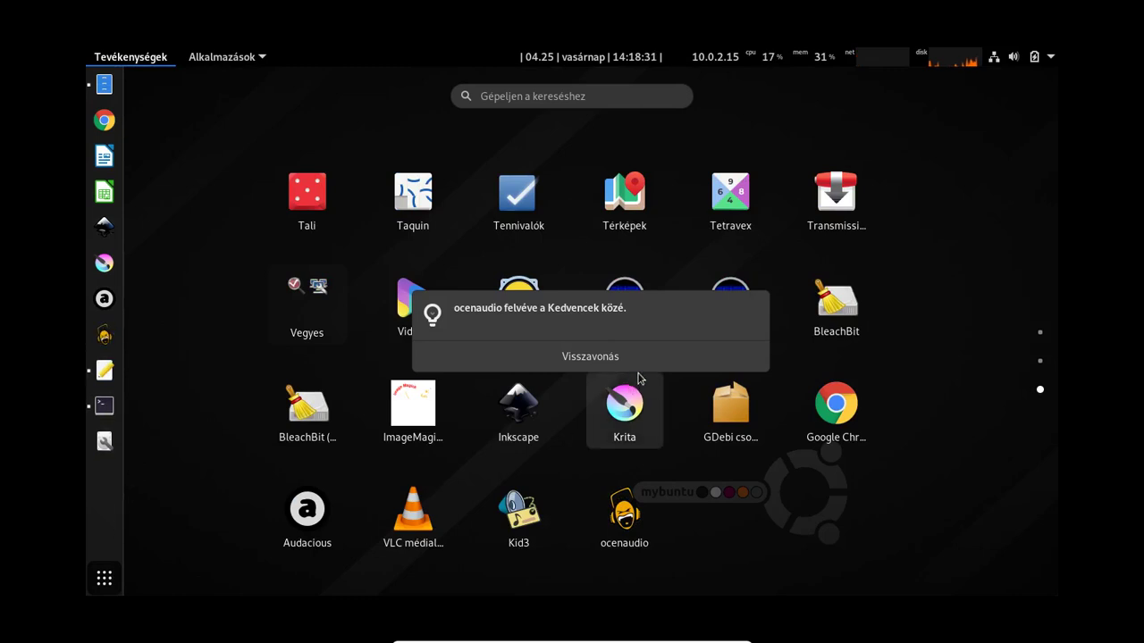
# Review the rest of the install script, from the xsounds function through sound testing, shell scripts, sharing and upgrades to xvideos.
pyautogui.click(104, 405)
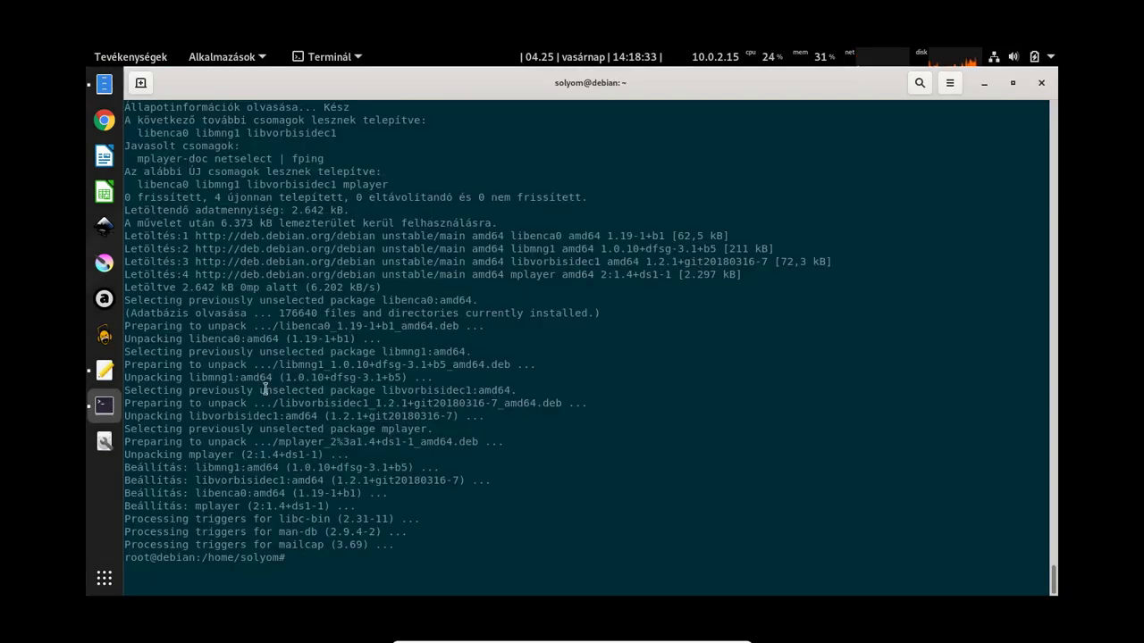
pyautogui.click(104, 370)
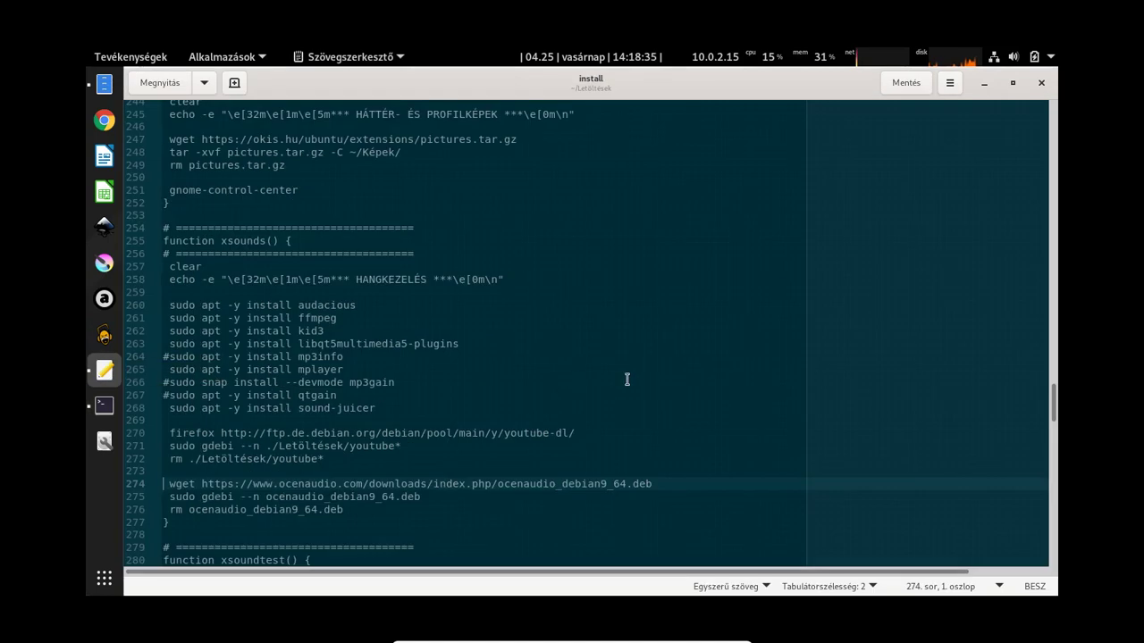
pyautogui.press('Up')
pyautogui.press('Up')
pyautogui.press('Up')
pyautogui.press('Up')
pyautogui.press('Down')
pyautogui.press('Down')
pyautogui.press('Down')
pyautogui.press('Down')
pyautogui.press('Down')
pyautogui.press('Down')
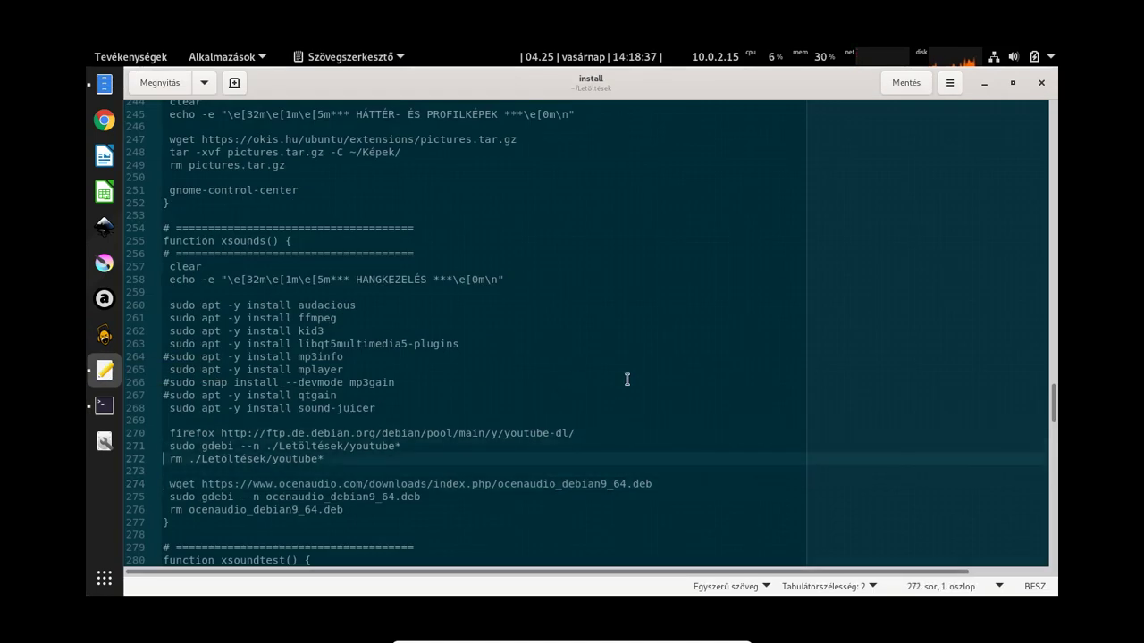
pyautogui.press('Down')
pyautogui.press('Down')
pyautogui.press('Down')
pyautogui.press('Down')
pyautogui.press('Down')
pyautogui.press('Down')
pyautogui.press('Down')
pyautogui.press('Down')
pyautogui.press('Down')
pyautogui.press('Down')
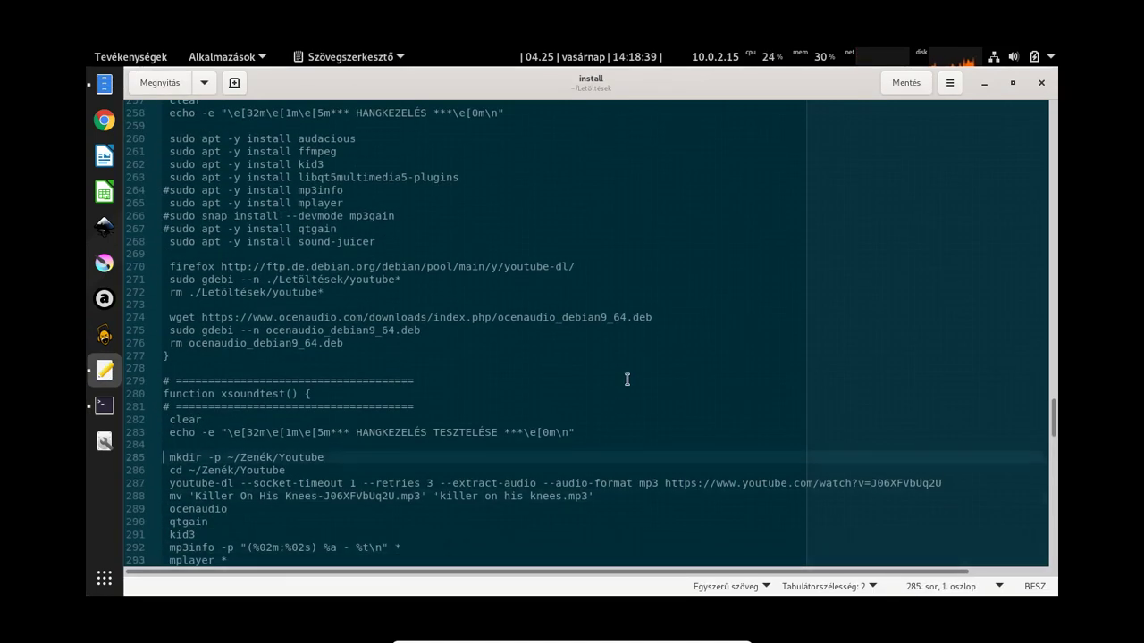
pyautogui.press('Down')
pyautogui.press('Down')
pyautogui.press('Down')
pyautogui.press('Down')
pyautogui.press('Down')
pyautogui.press('Down')
pyautogui.press('Down')
pyautogui.press('Down')
pyautogui.press('Down')
pyautogui.press('Down')
pyautogui.press('Down')
pyautogui.press('Down')
pyautogui.press('Down')
pyautogui.press('Down')
pyautogui.press('Down')
pyautogui.press('Down')
pyautogui.press('Down')
pyautogui.press('Down')
pyautogui.press('Down')
pyautogui.press('Down')
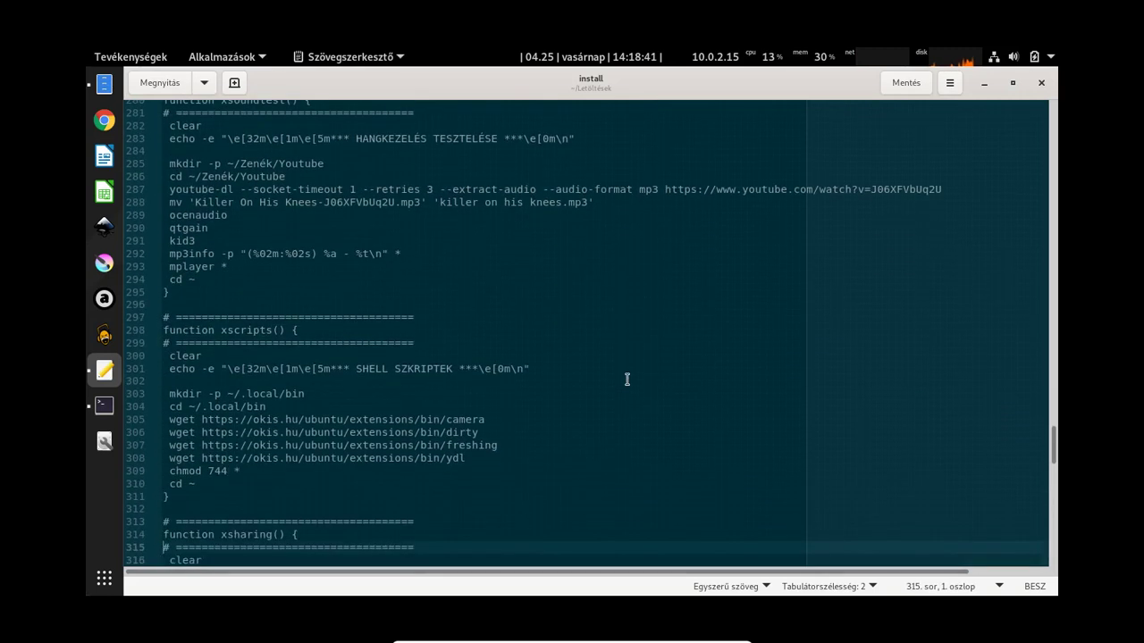
pyautogui.press('Up')
pyautogui.press('Up')
pyautogui.press('Up')
pyautogui.press('Up')
pyautogui.press('Up')
pyautogui.press('Up')
pyautogui.press('Up')
pyautogui.press('Up')
pyautogui.press('Up')
pyautogui.press('Up')
pyautogui.press('Down')
pyautogui.press('Down')
pyautogui.press('Down')
pyautogui.press('Down')
pyautogui.press('Down')
pyautogui.press('Down')
pyautogui.press('Down')
pyautogui.press('Down')
pyautogui.press('Down')
pyautogui.press('Down')
pyautogui.press('Down')
pyautogui.press('Down')
pyautogui.press('Down')
pyautogui.press('Down')
pyautogui.press('Down')
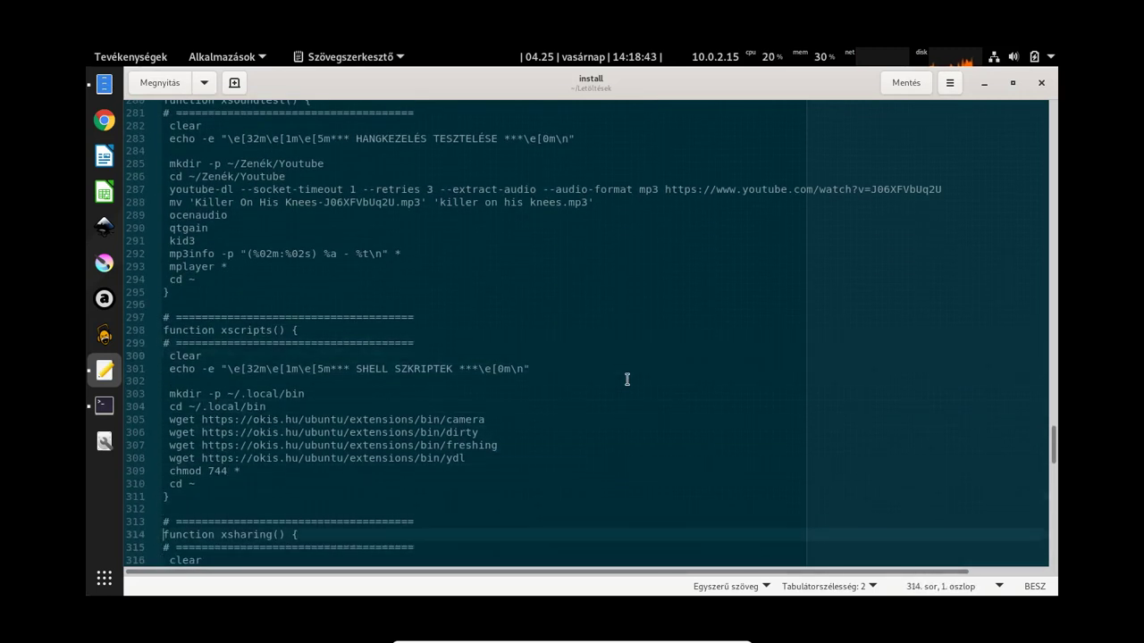
pyautogui.press('Up')
pyautogui.press('Up')
pyautogui.press('Up')
pyautogui.press('Up')
pyautogui.press('Up')
pyautogui.press('Up')
pyautogui.press('Up')
pyautogui.press('Down')
pyautogui.press('Down')
pyautogui.press('Down')
pyautogui.press('Down')
pyautogui.press('Down')
pyautogui.press('Down')
pyautogui.press('Down')
pyautogui.press('Down')
pyautogui.press('Down')
pyautogui.press('Down')
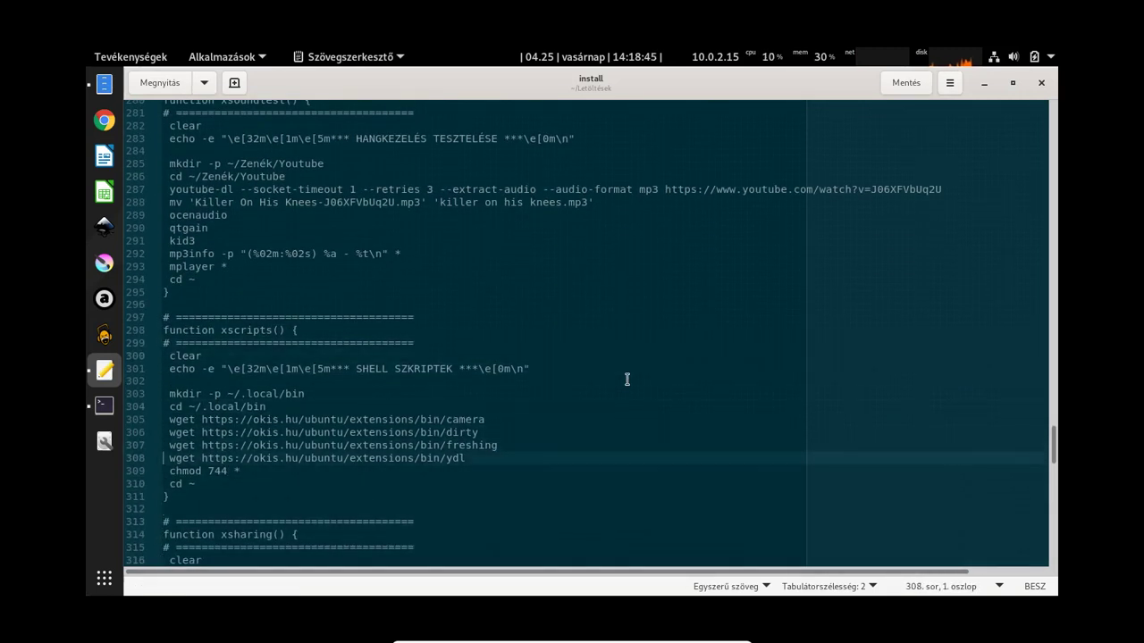
pyautogui.press('Down')
pyautogui.press('Down')
pyautogui.press('Down')
pyautogui.press('Down')
pyautogui.press('Down')
pyautogui.press('Down')
pyautogui.press('Down')
pyautogui.press('Down')
pyautogui.press('Down')
pyautogui.press('Down')
pyautogui.press('Down')
pyautogui.press('Down')
pyautogui.press('Down')
pyautogui.press('Down')
pyautogui.press('Down')
pyautogui.press('Down')
pyautogui.press('Down')
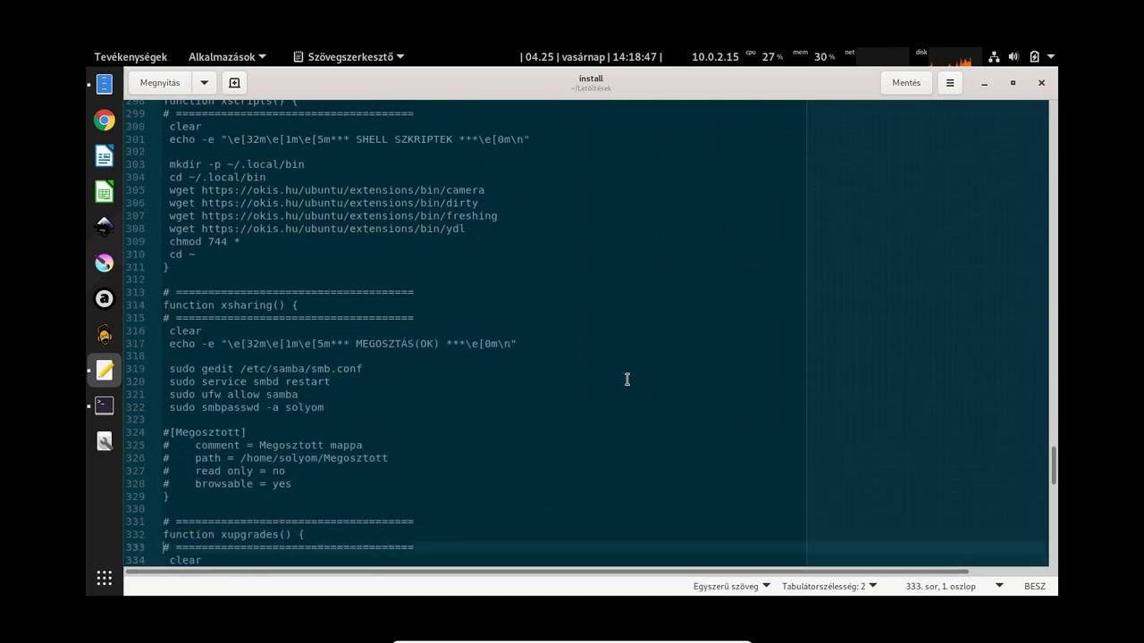
pyautogui.press('Down')
pyautogui.press('Down')
pyautogui.press('Down')
pyautogui.press('Down')
pyautogui.press('Down')
pyautogui.press('Down')
pyautogui.press('Down')
pyautogui.press('Down')
pyautogui.press('Down')
pyautogui.press('Down')
pyautogui.press('Down')
pyautogui.press('Down')
pyautogui.press('Down')
pyautogui.press('Down')
pyautogui.press('Down')
pyautogui.press('Down')
pyautogui.press('Down')
pyautogui.press('Down')
pyautogui.press('Down')
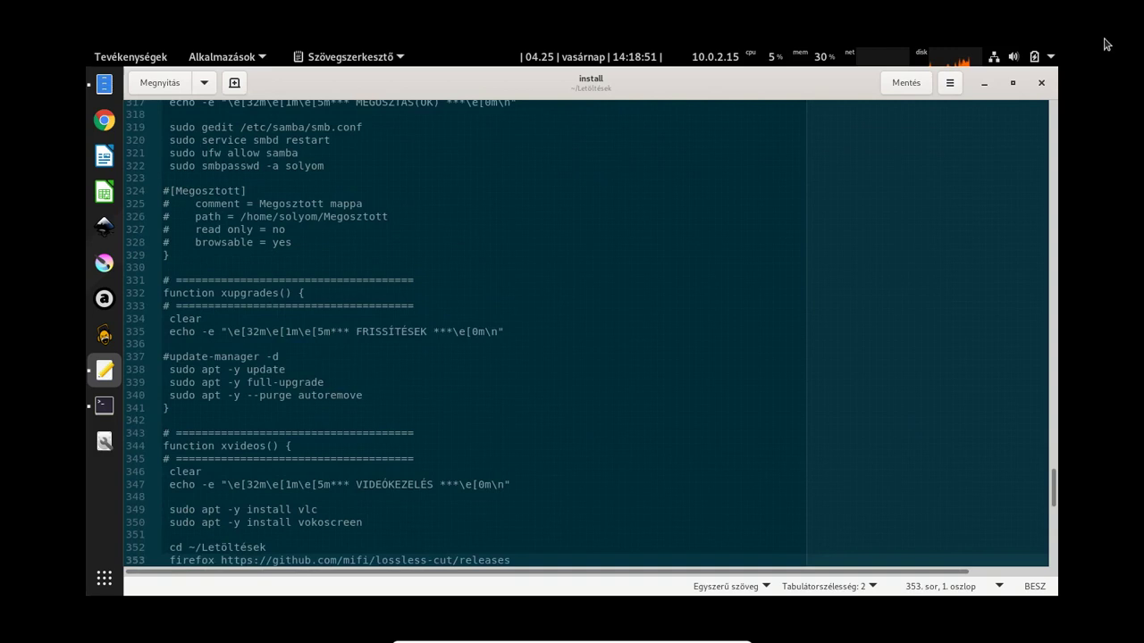
# Close the install script's text editor and the terminal, accepting that its running process ends.
pyautogui.click(1041, 83)
pyautogui.click(1042, 84)
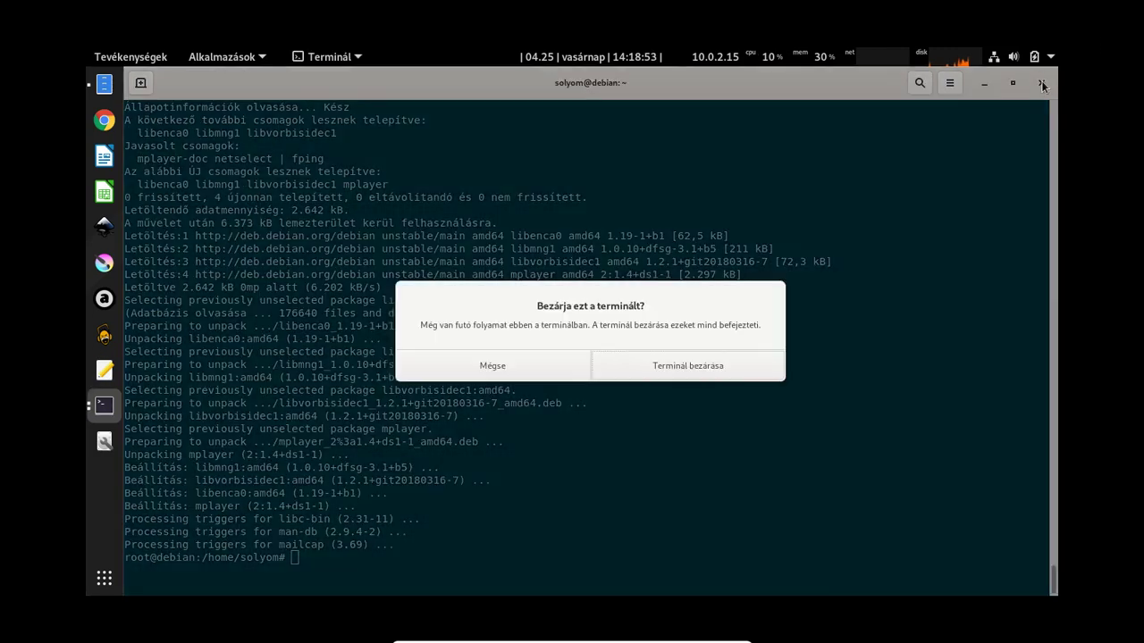
pyautogui.click(698, 366)
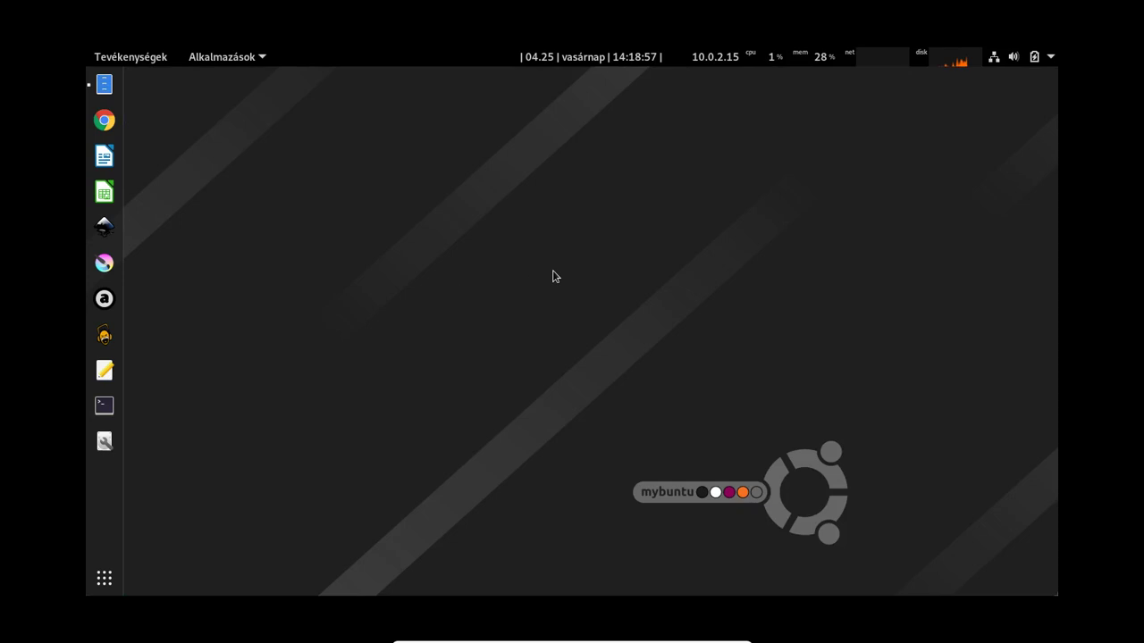
# In the application overview, group the games 2048, AisleRiot, Aknakereső and Fények le into one folder.
pyautogui.click(90, 578)
pyautogui.scroll(-2, 706, 349)
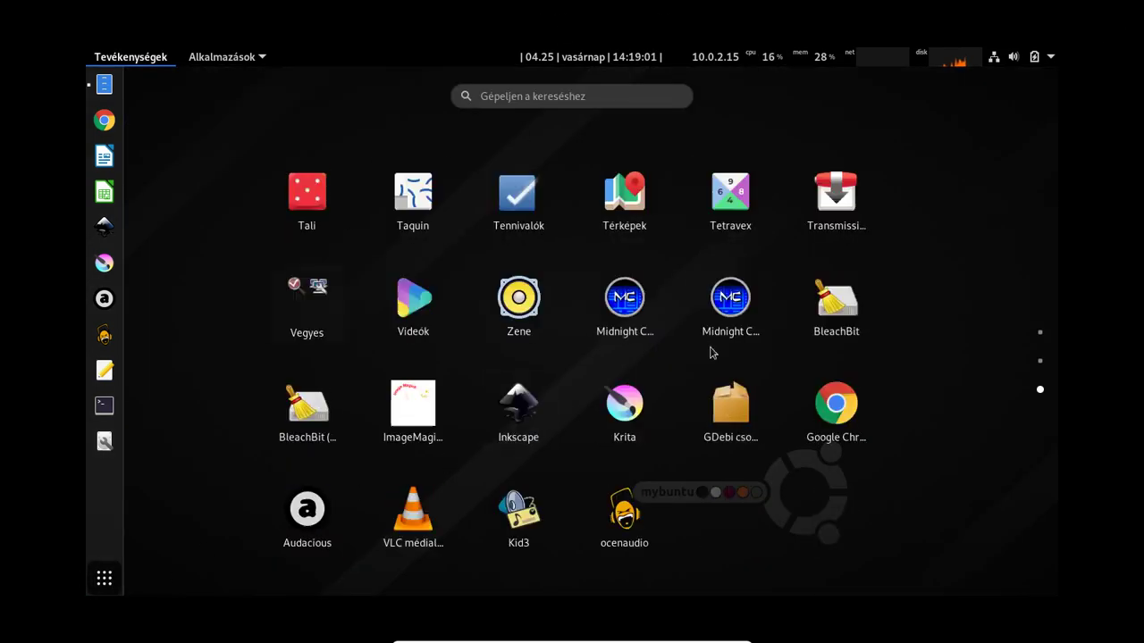
pyautogui.scroll(2, 747, 450)
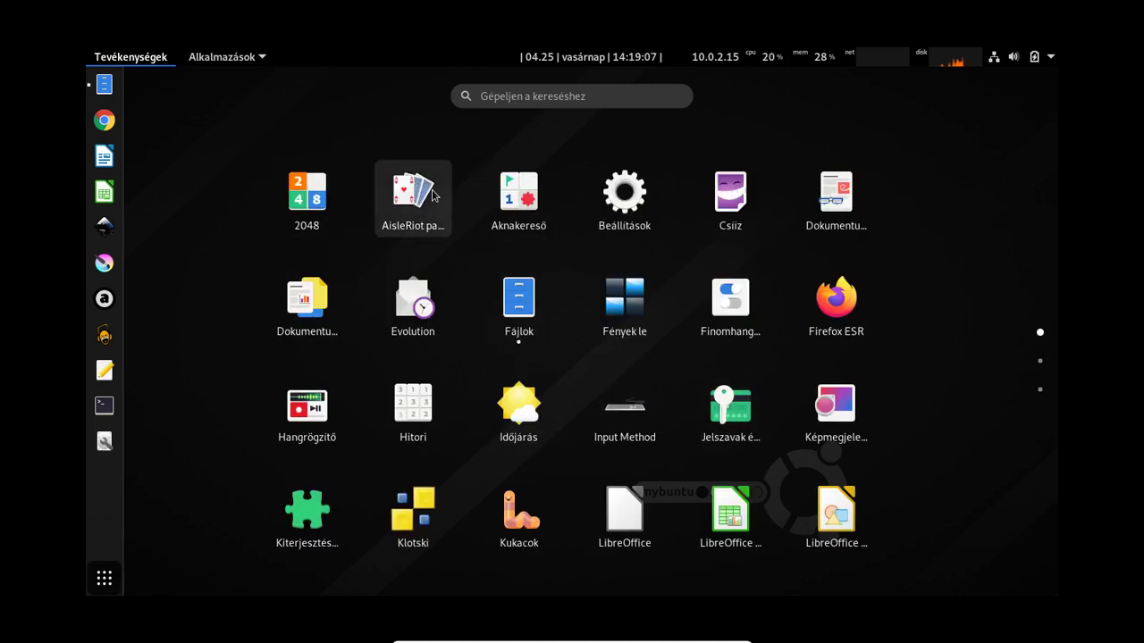
pyautogui.moveTo(433, 195); pyautogui.dragTo(313, 200)
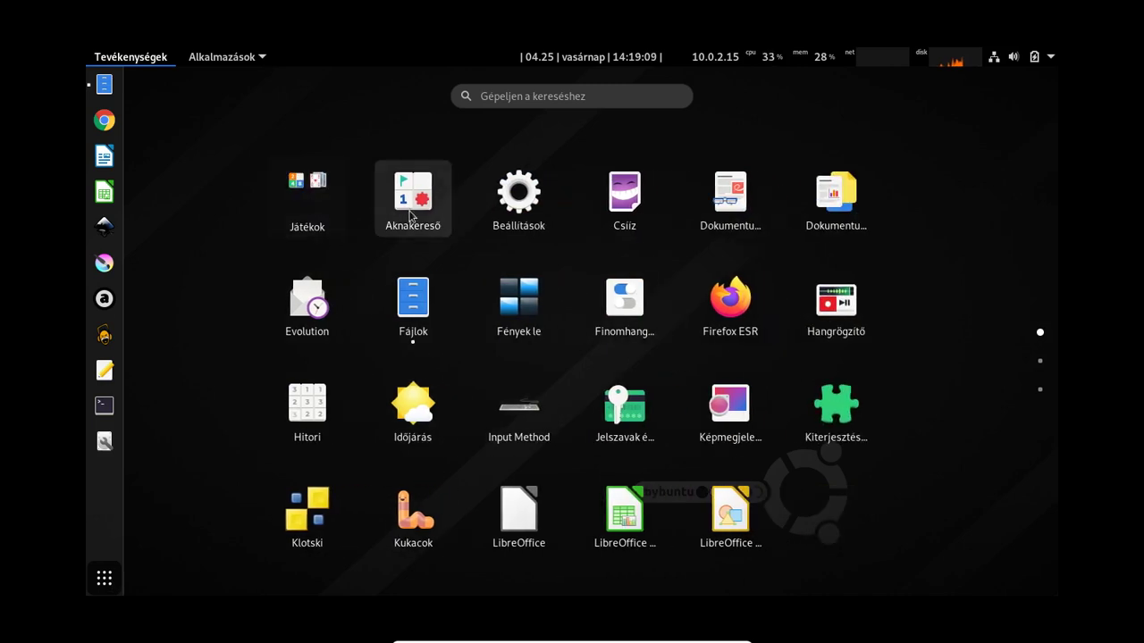
pyautogui.moveTo(411, 214); pyautogui.dragTo(311, 202)
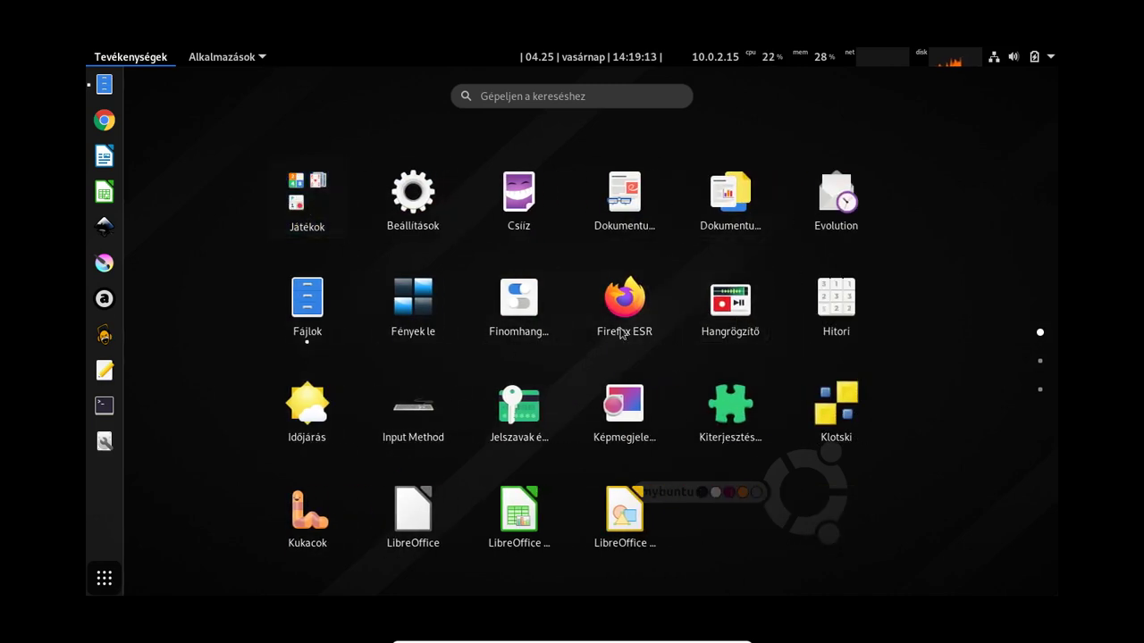
pyautogui.moveTo(411, 309); pyautogui.dragTo(315, 215)
# Group LibreOffice, LibreOffice Calc and LibreOffice Draw into one app folder on the overview's first page.
pyautogui.scroll(-1, 630, 420)
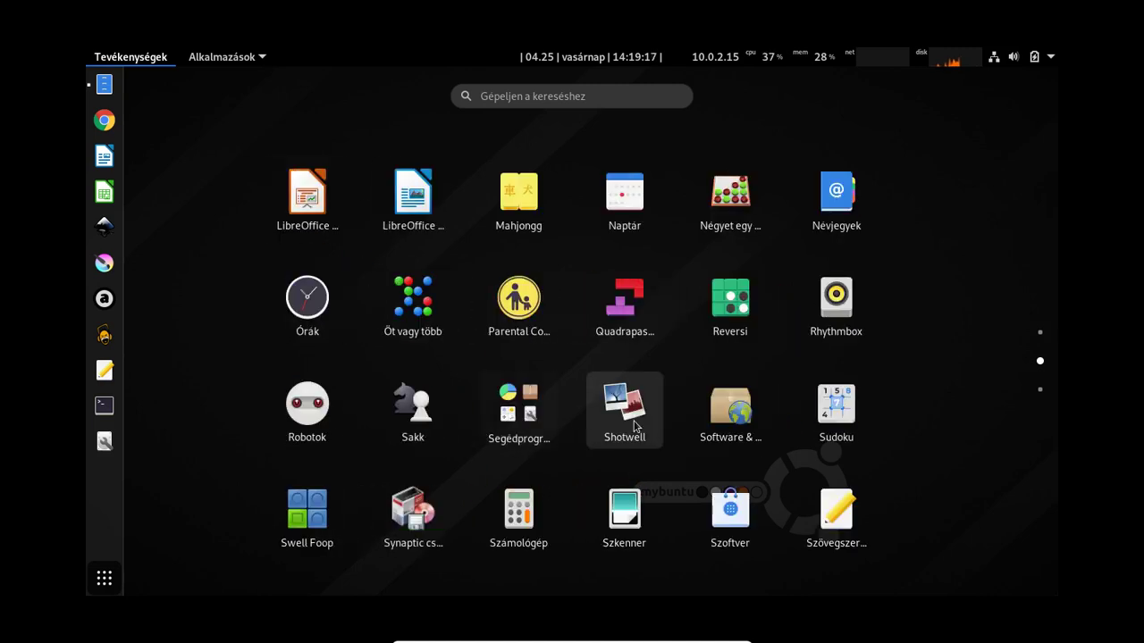
pyautogui.scroll(1, 636, 429)
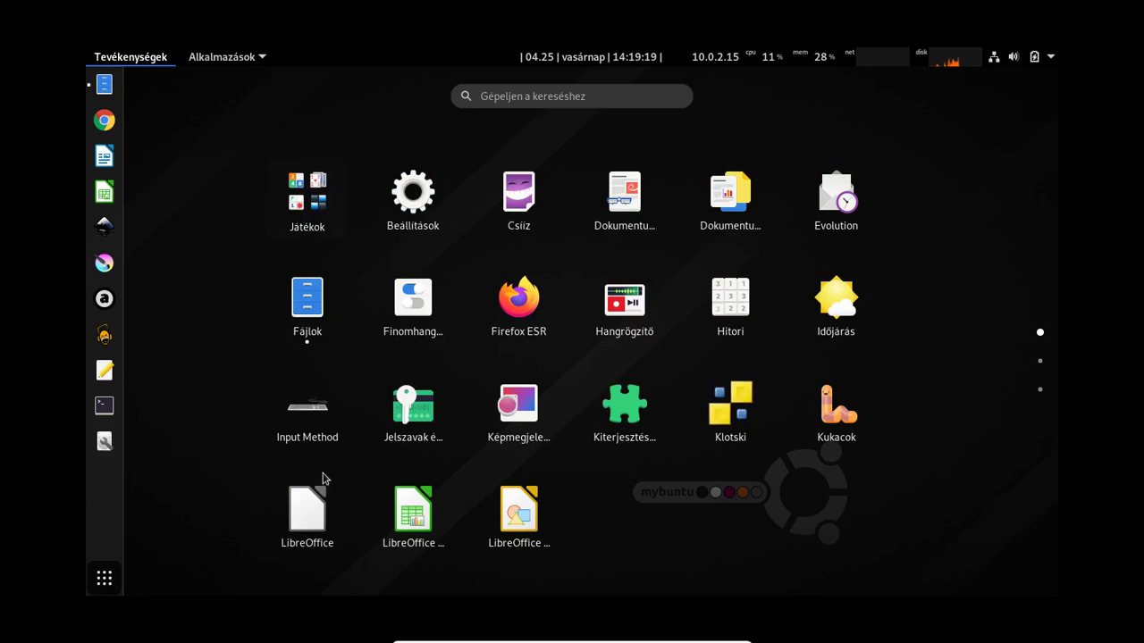
pyautogui.moveTo(323, 478); pyautogui.dragTo(406, 509)
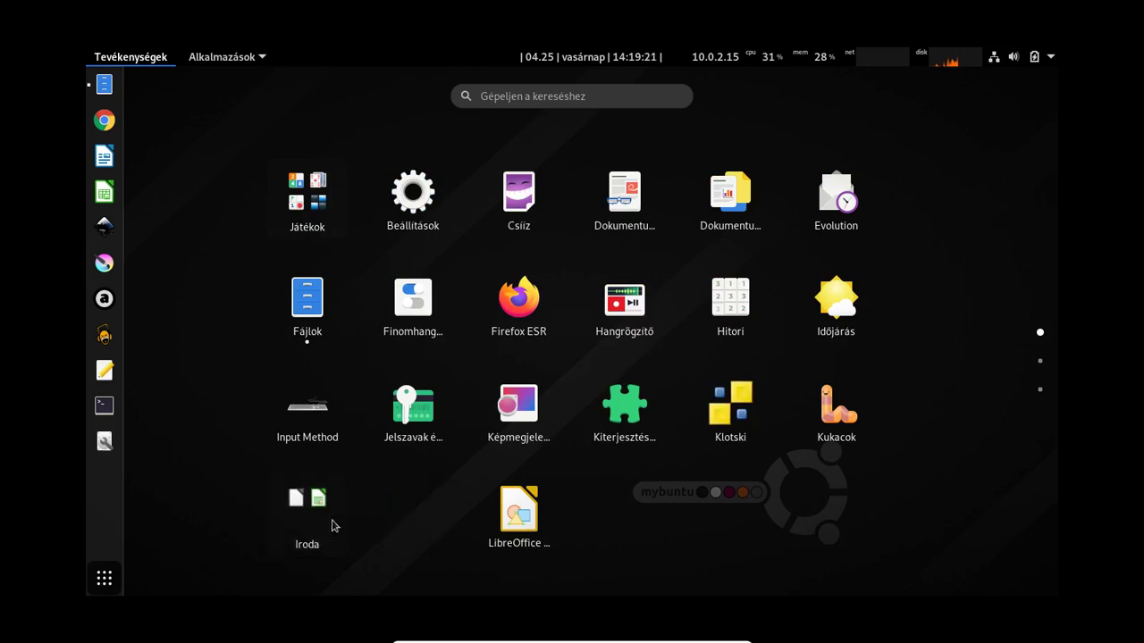
pyautogui.moveTo(518, 514); pyautogui.dragTo(311, 516)
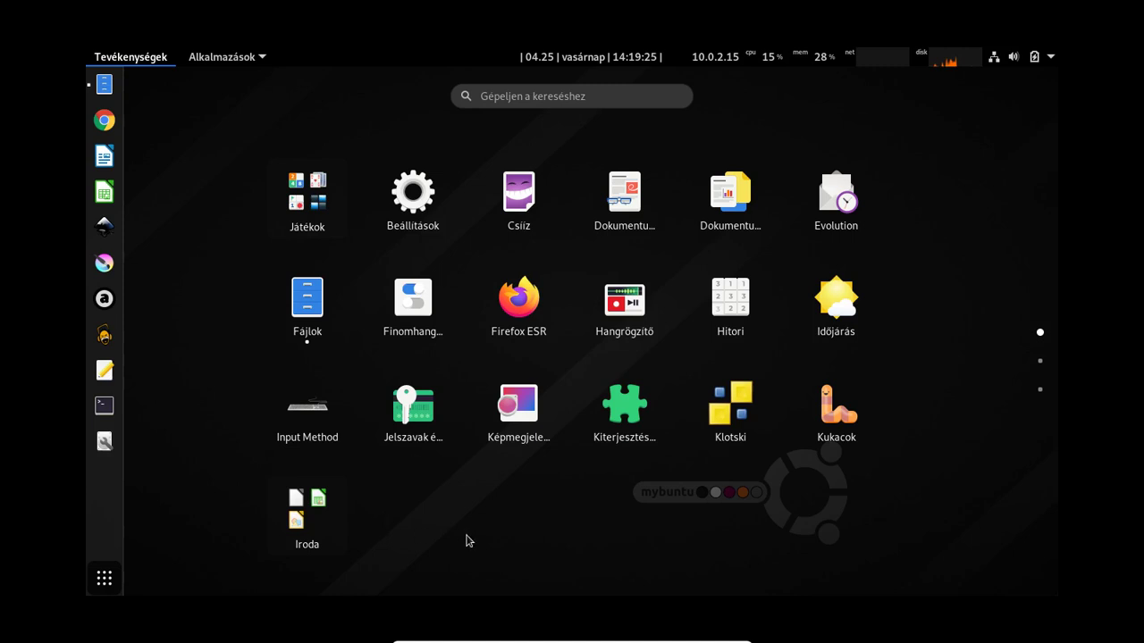
# Group Beállítások with the tweaks, extensions and passwords-and-keys apps in one folder on the overview's first page.
pyautogui.scroll(-1, 544, 525)
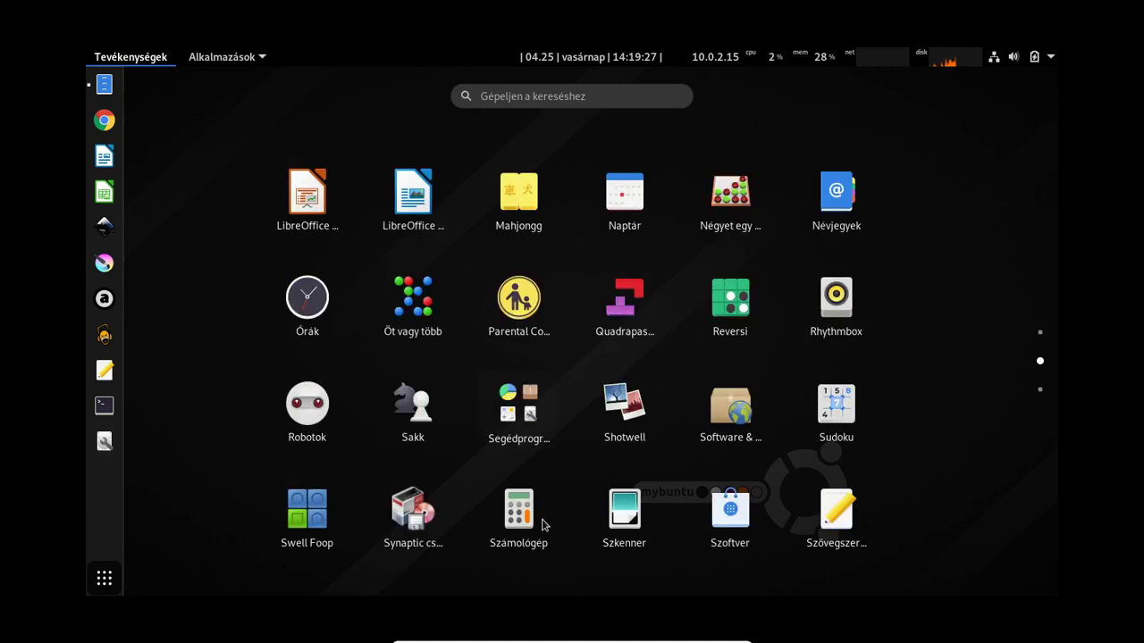
pyautogui.scroll(1, 544, 525)
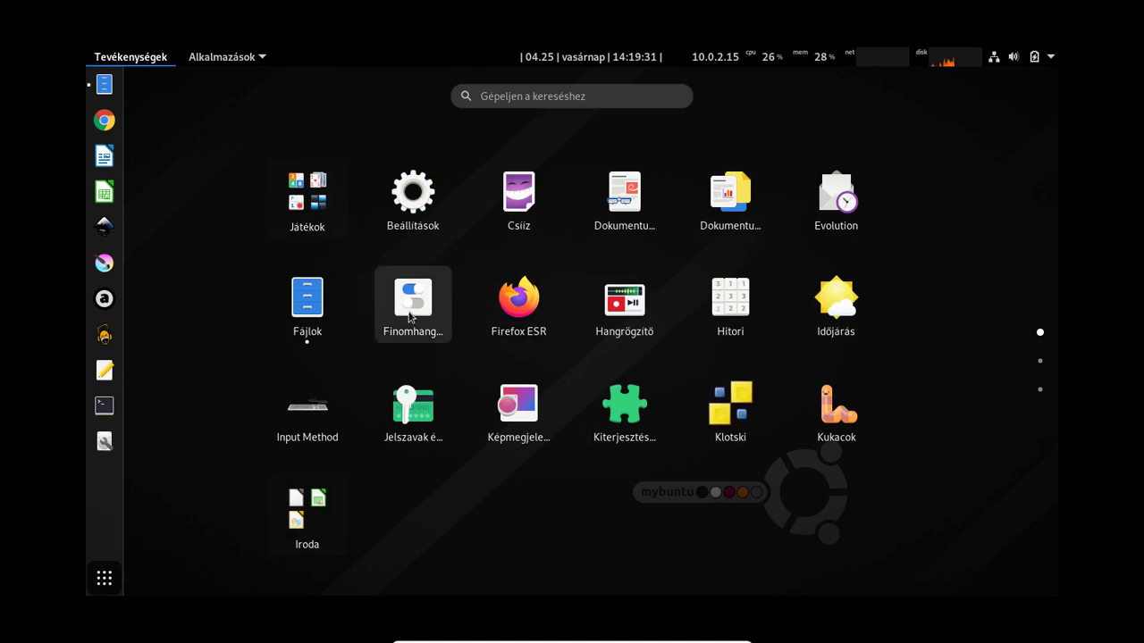
pyautogui.moveTo(410, 316); pyautogui.dragTo(411, 198)
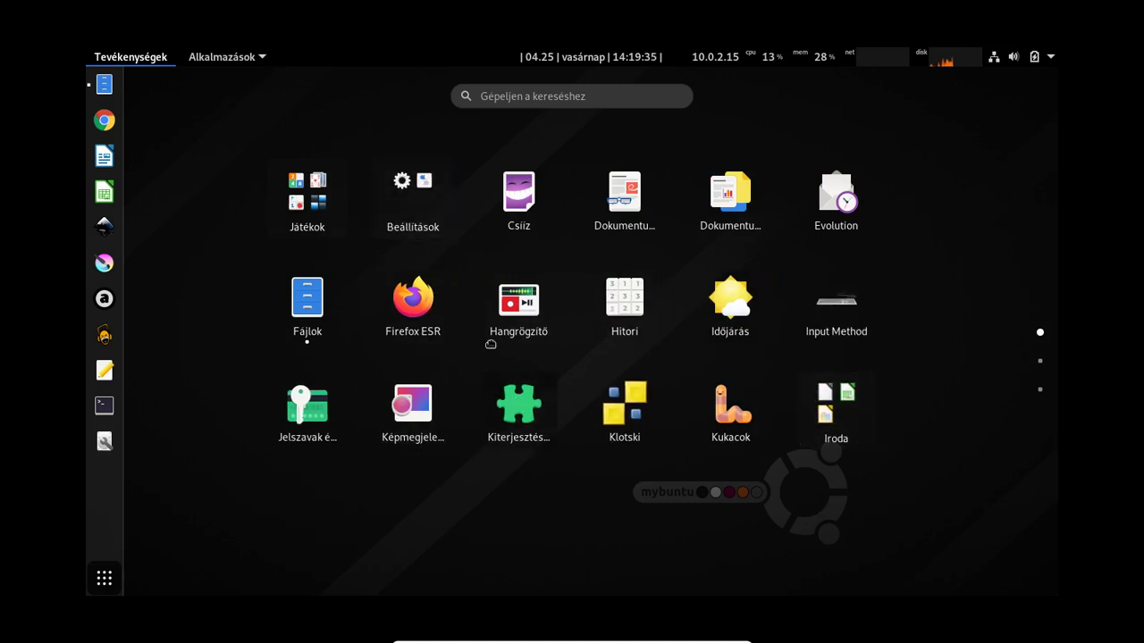
pyautogui.moveTo(491, 344); pyautogui.dragTo(413, 199)
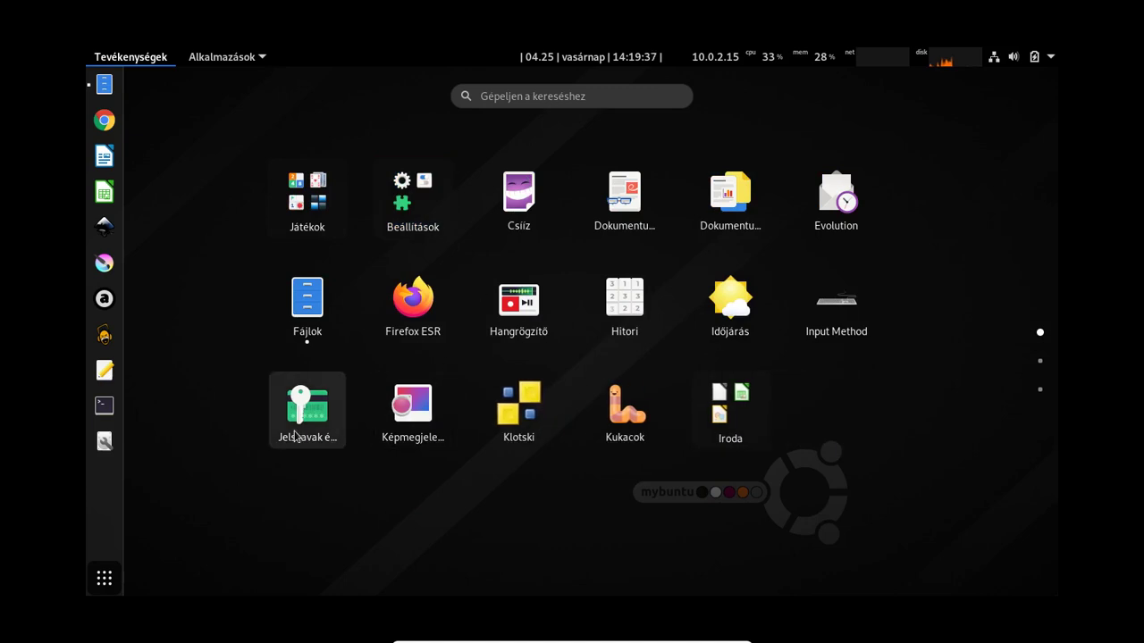
pyautogui.moveTo(302, 418); pyautogui.dragTo(413, 198)
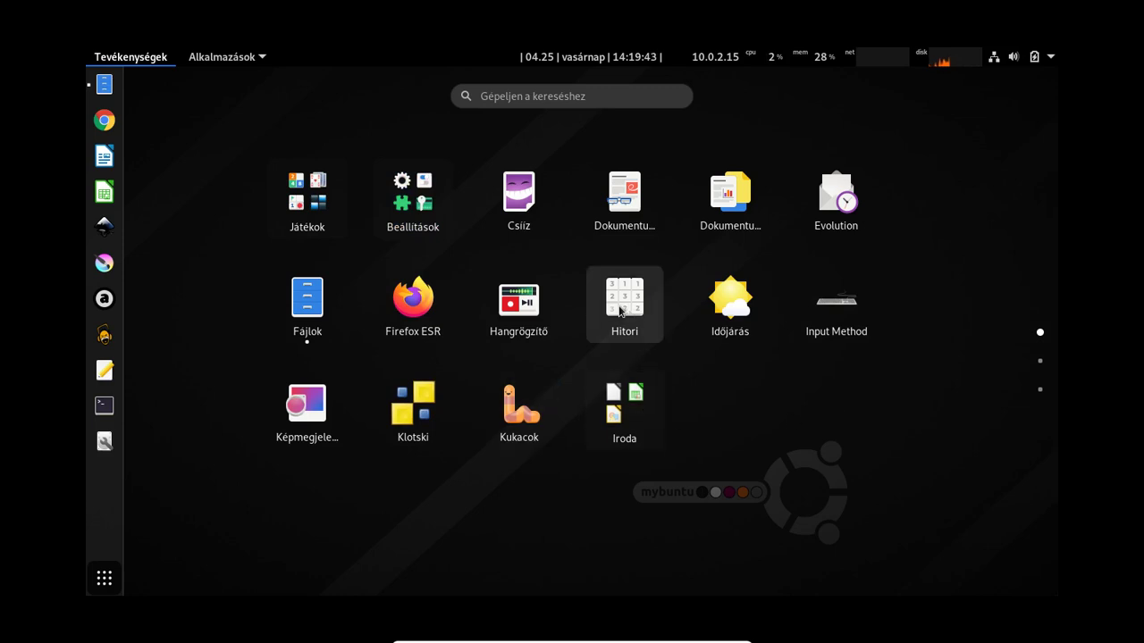
# Add Hitori to the Játékok folder on the overview's first page, check the other pages, and close the application overview.
pyautogui.moveTo(623, 299); pyautogui.dragTo(307, 197)
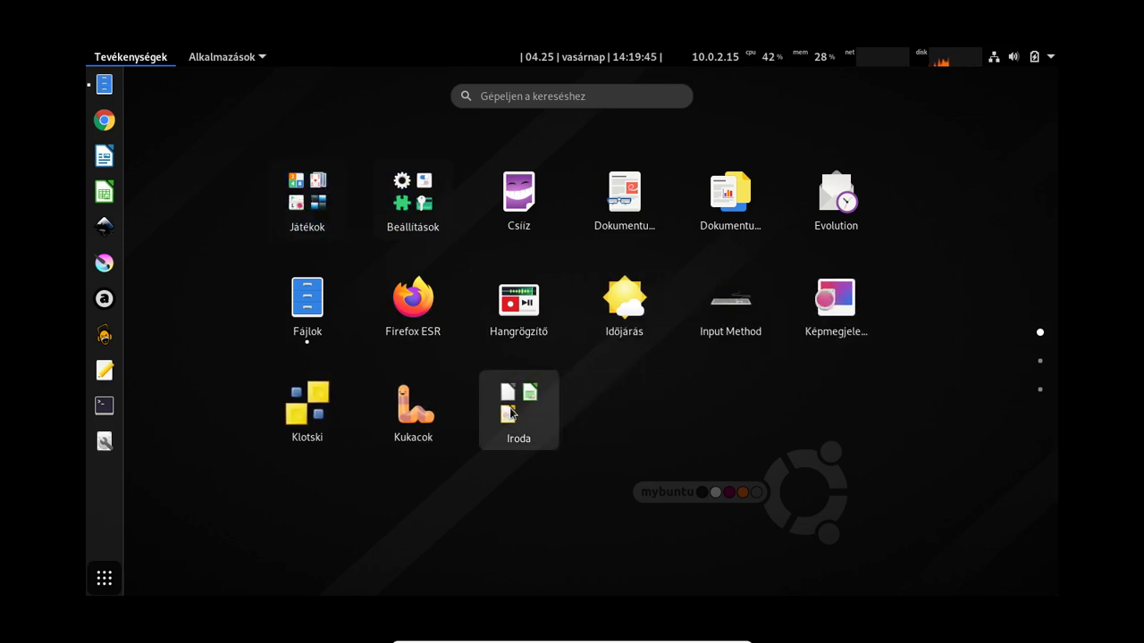
pyautogui.scroll(-1, 512, 416)
pyautogui.scroll(-1, 512, 413)
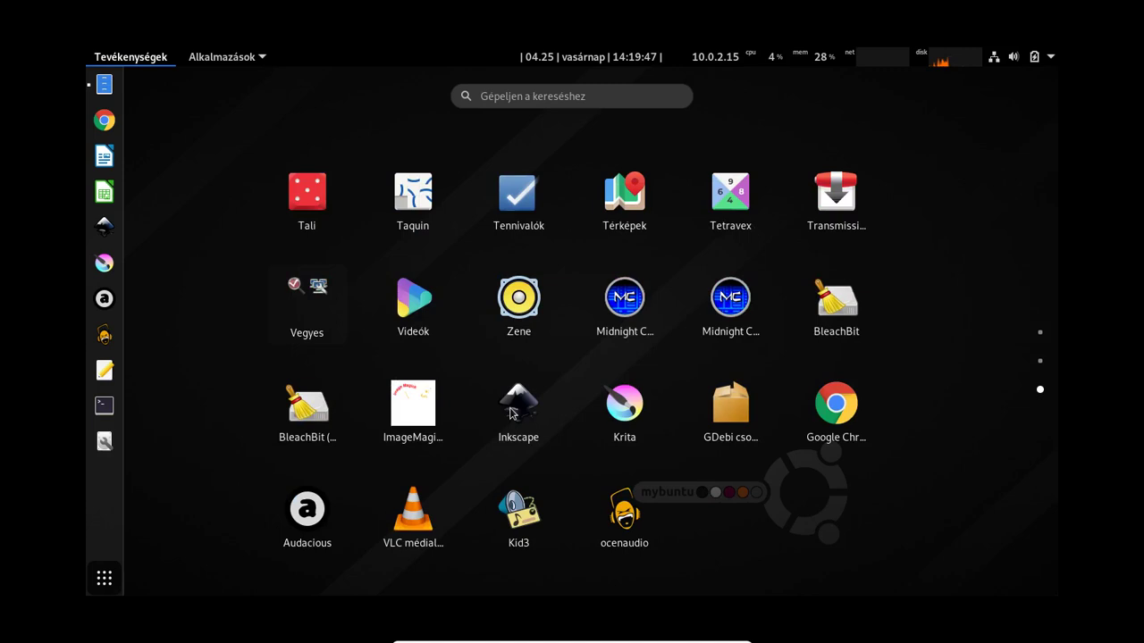
pyautogui.scroll(1, 512, 413)
pyautogui.scroll(-1, 512, 414)
pyautogui.scroll(2, 512, 414)
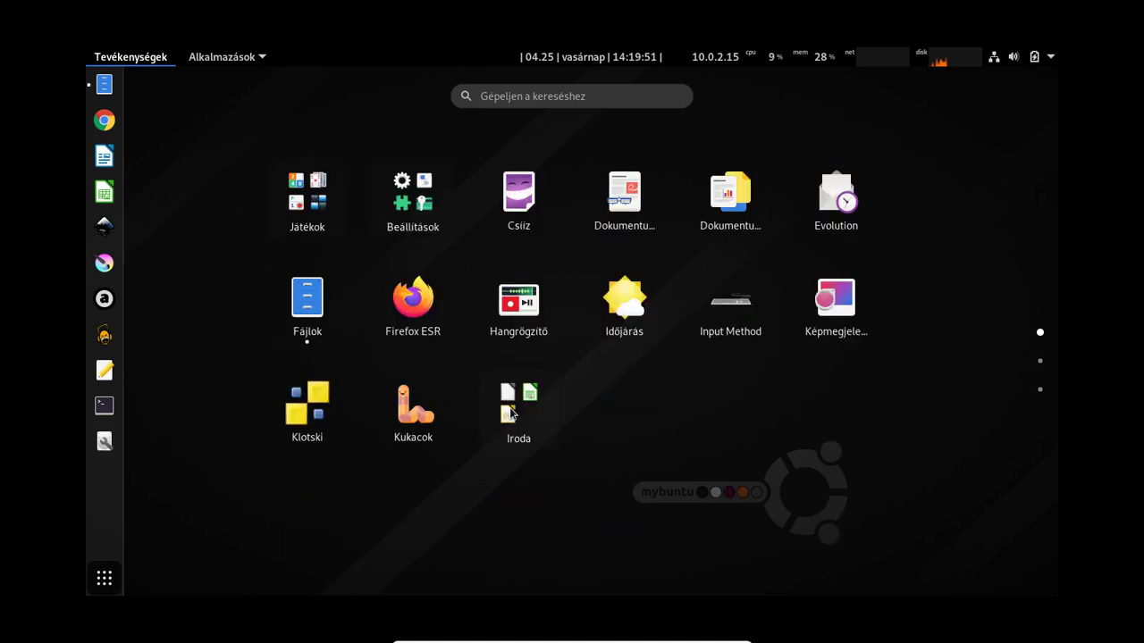
pyautogui.scroll(-1, 512, 414)
pyautogui.click(107, 575)
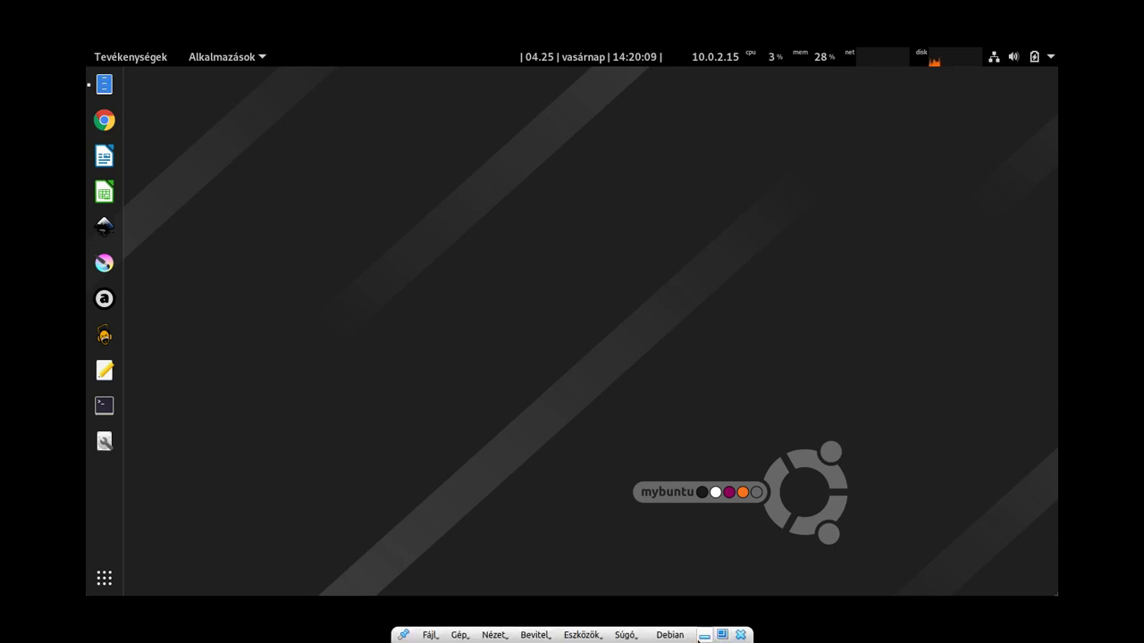
# Minimise the Debian virtual machine to view the host desktop, and restore the virtual machine window.
pyautogui.click(705, 636)
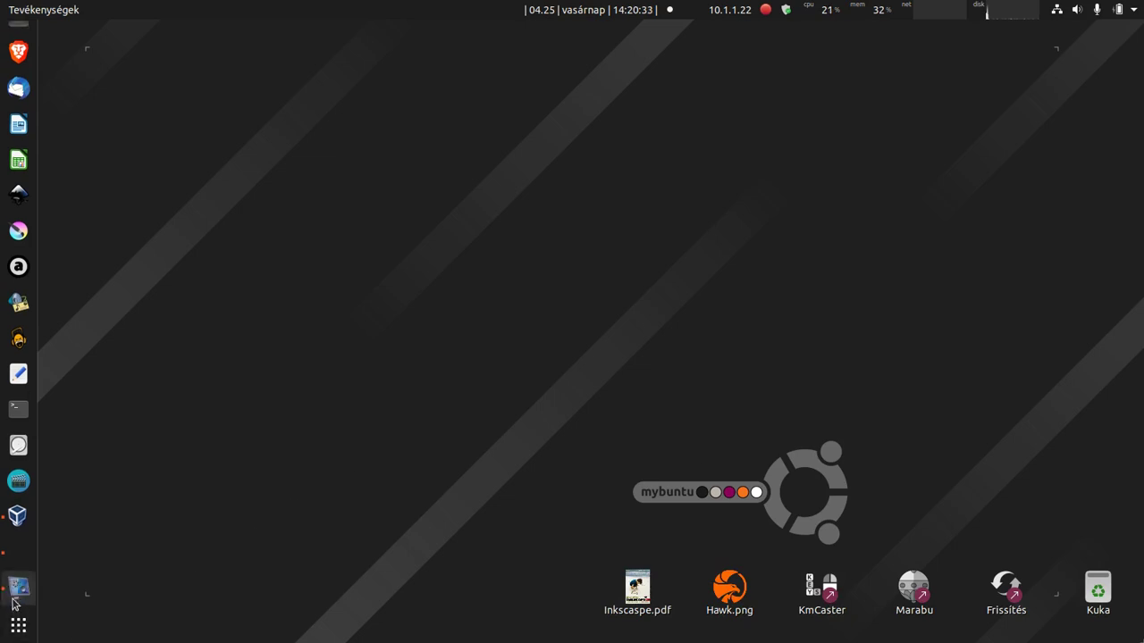
pyautogui.click(9, 558)
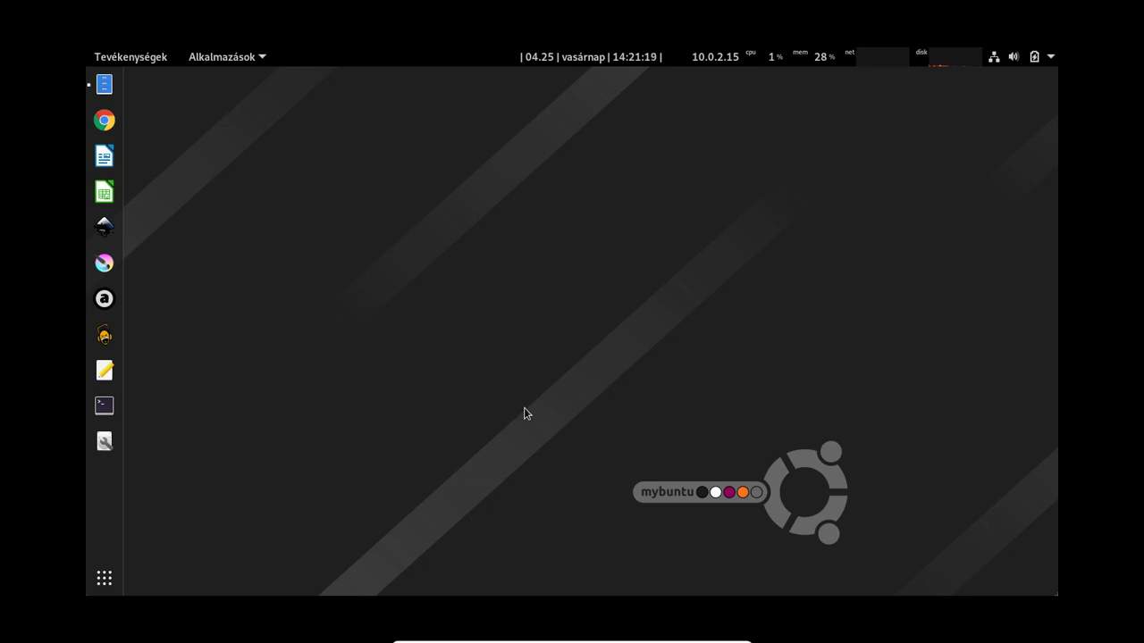
# Launch Google Chrome, dismiss its default-browser notice, and look through its main menu without choosing anything.
pyautogui.click(105, 120)
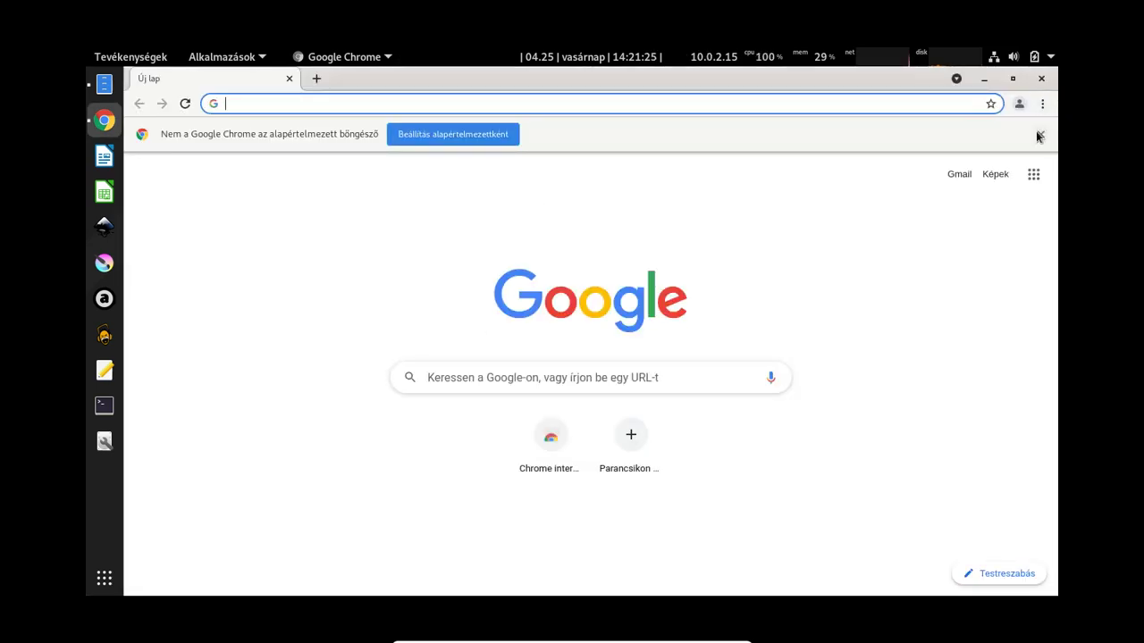
pyautogui.click(1039, 134)
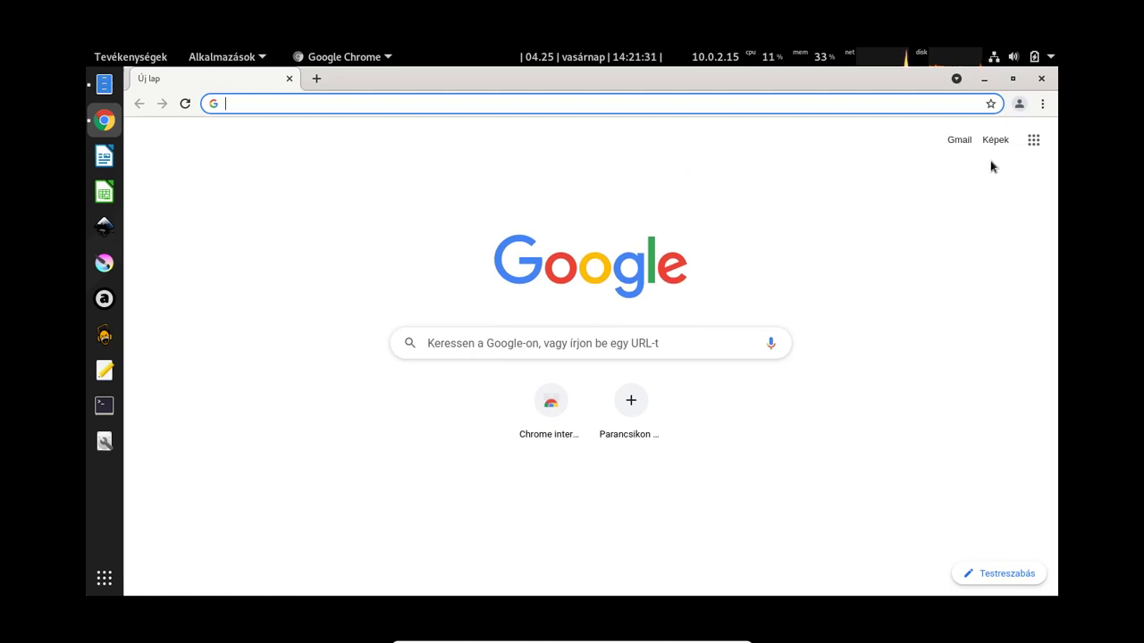
pyautogui.click(1042, 103)
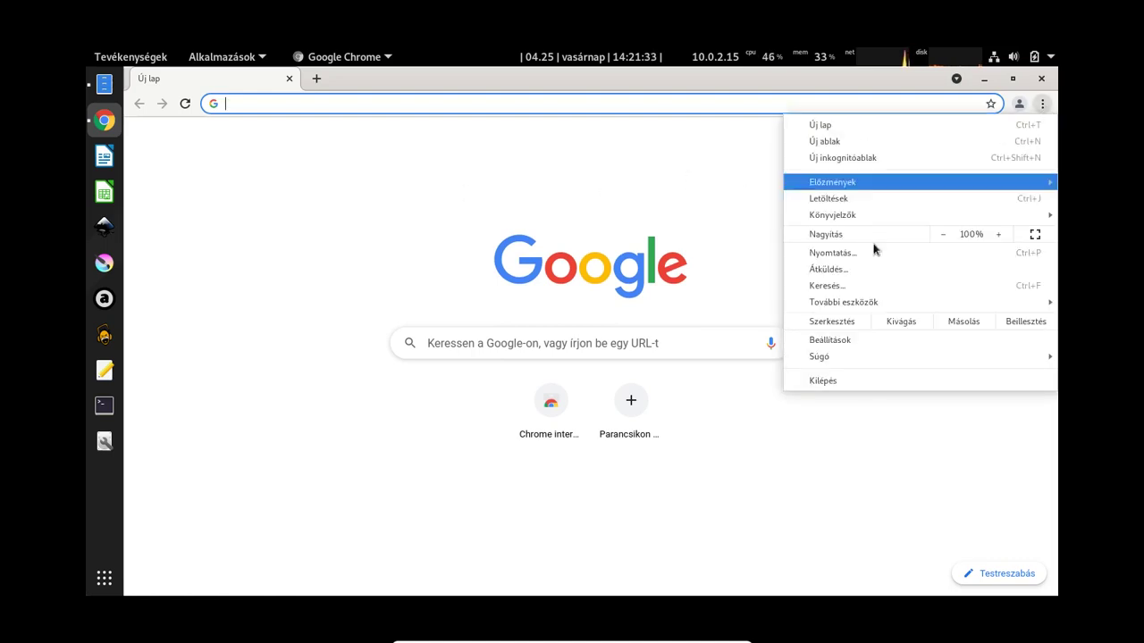
pyautogui.click(740, 462)
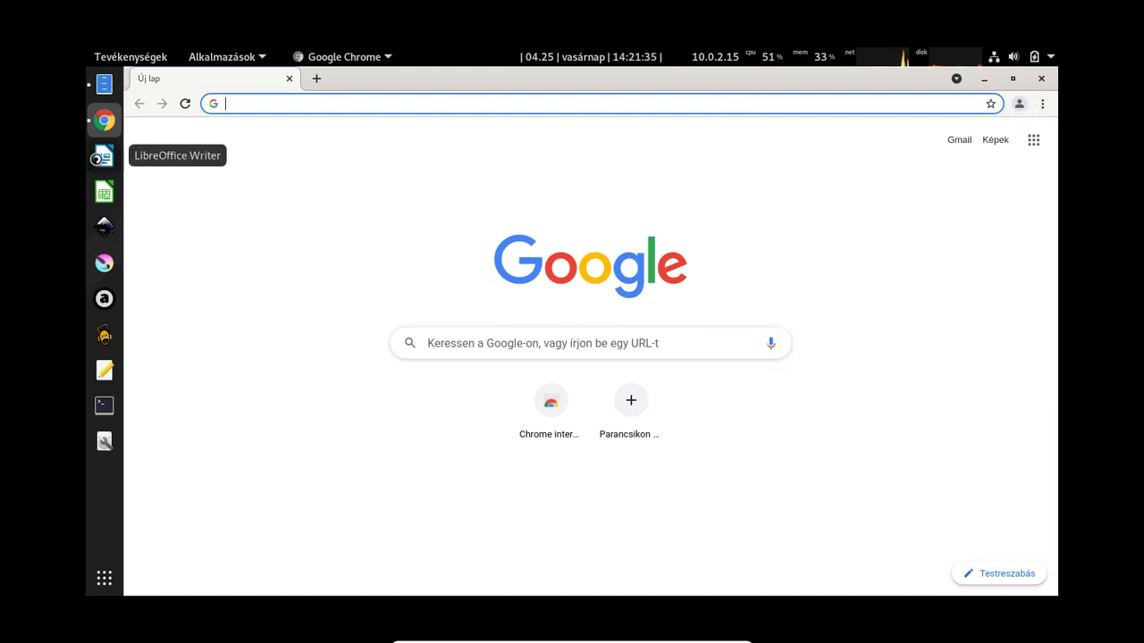
# Launch LibreOffice Writer and Inkscape one after the other to check them, closing each without making changes.
pyautogui.click(104, 156)
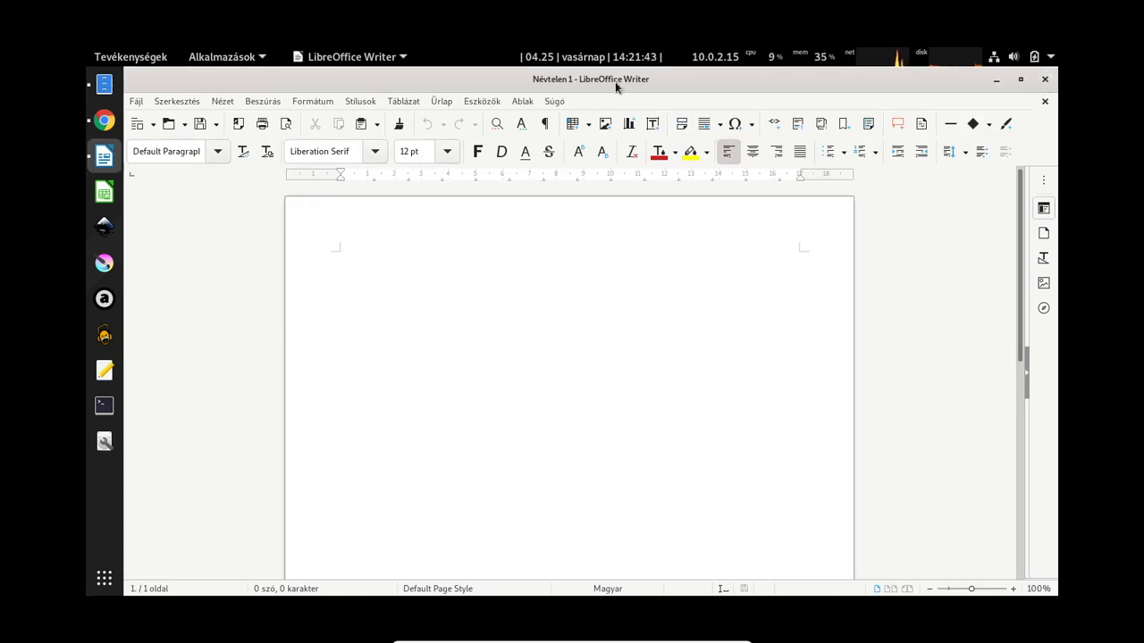
pyautogui.click(1042, 82)
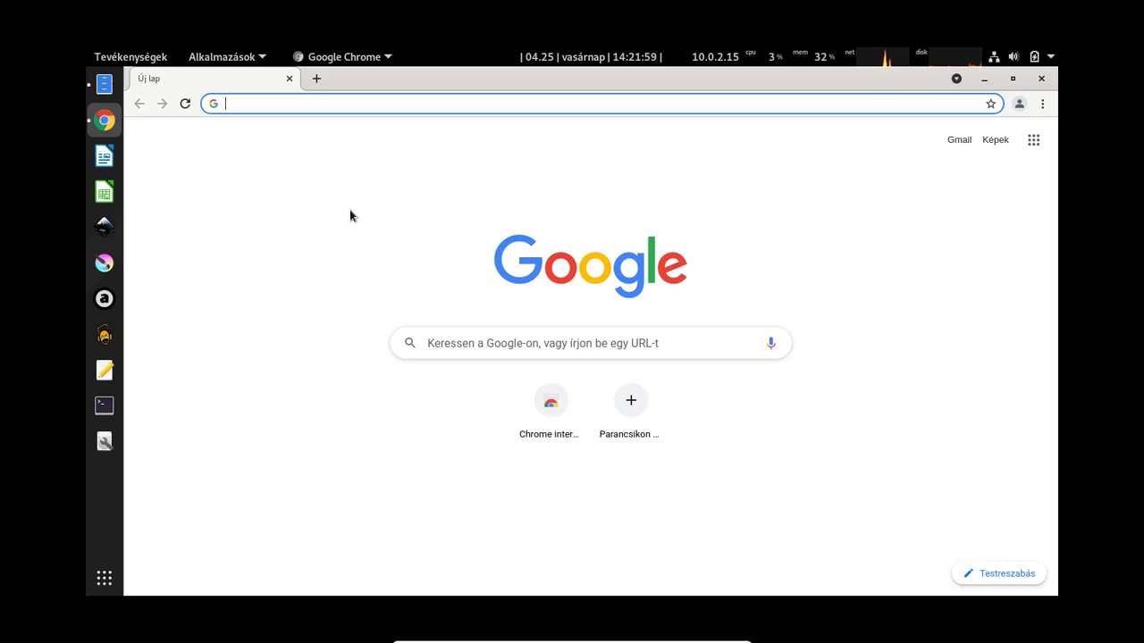
pyautogui.click(105, 227)
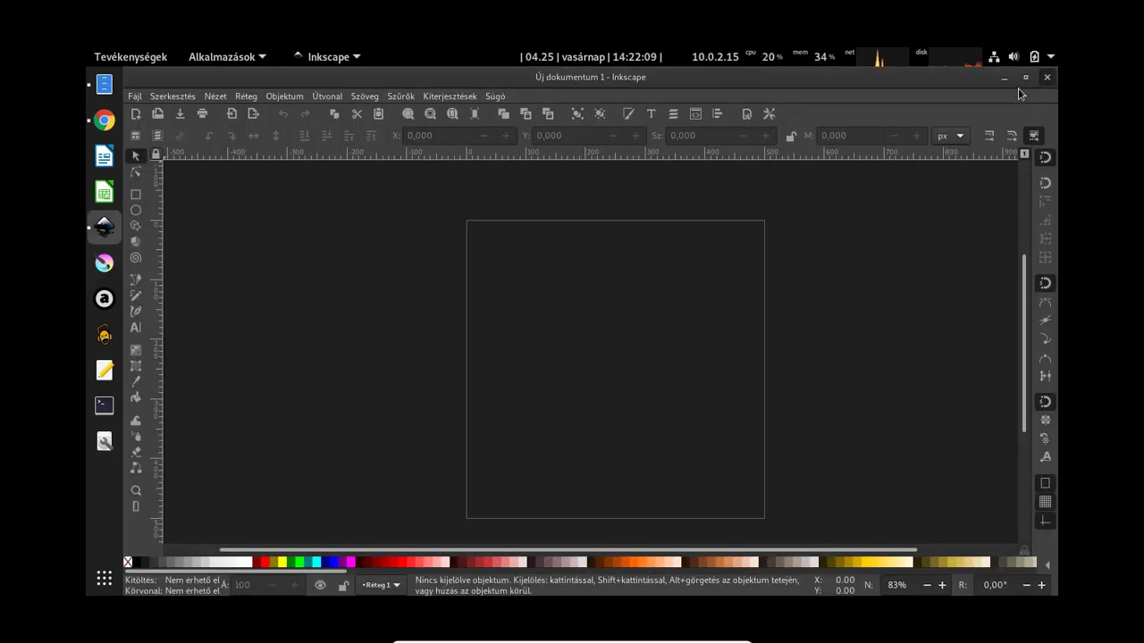
pyautogui.click(1046, 80)
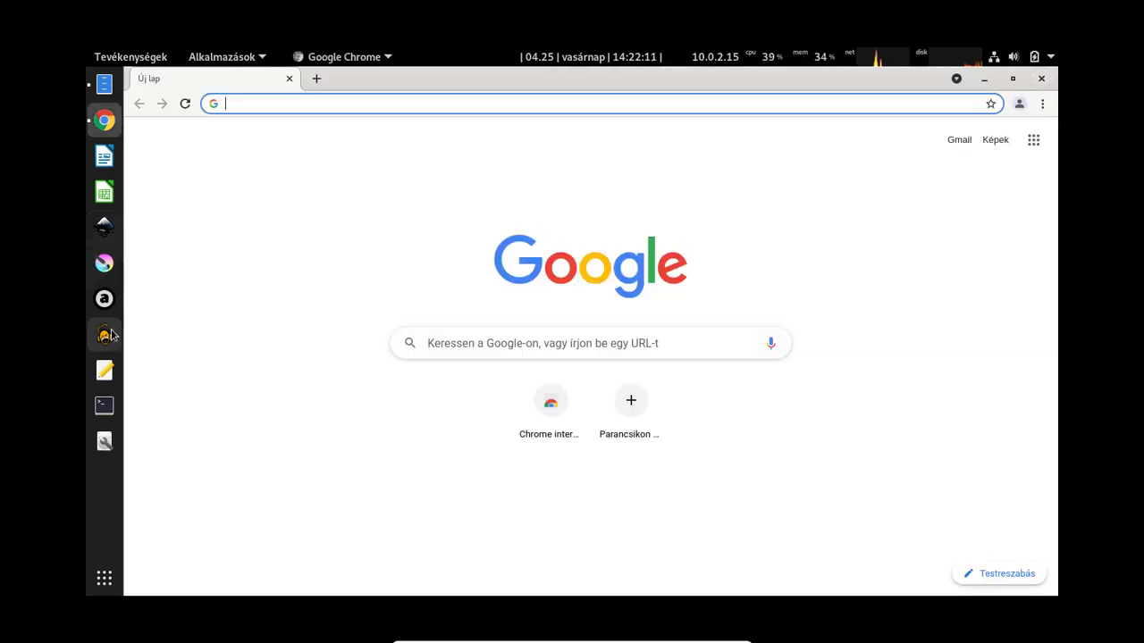
# Review the installed applications in the overview and by category, including Grafika, Hang és videó and Internet.
pyautogui.click(105, 581)
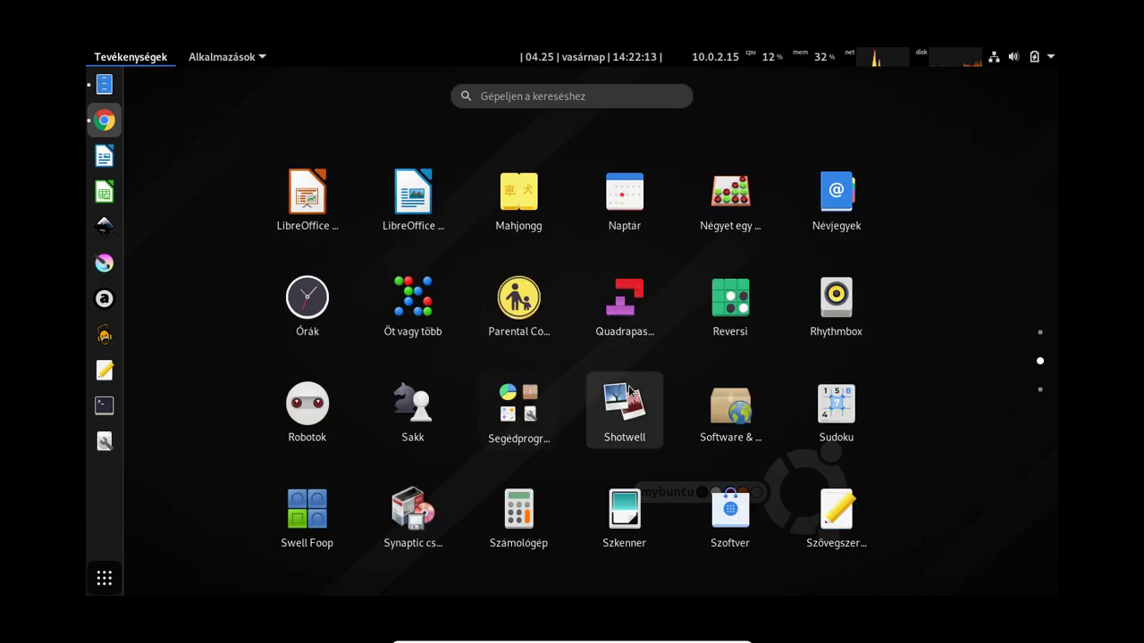
pyautogui.scroll(-2, 624, 402)
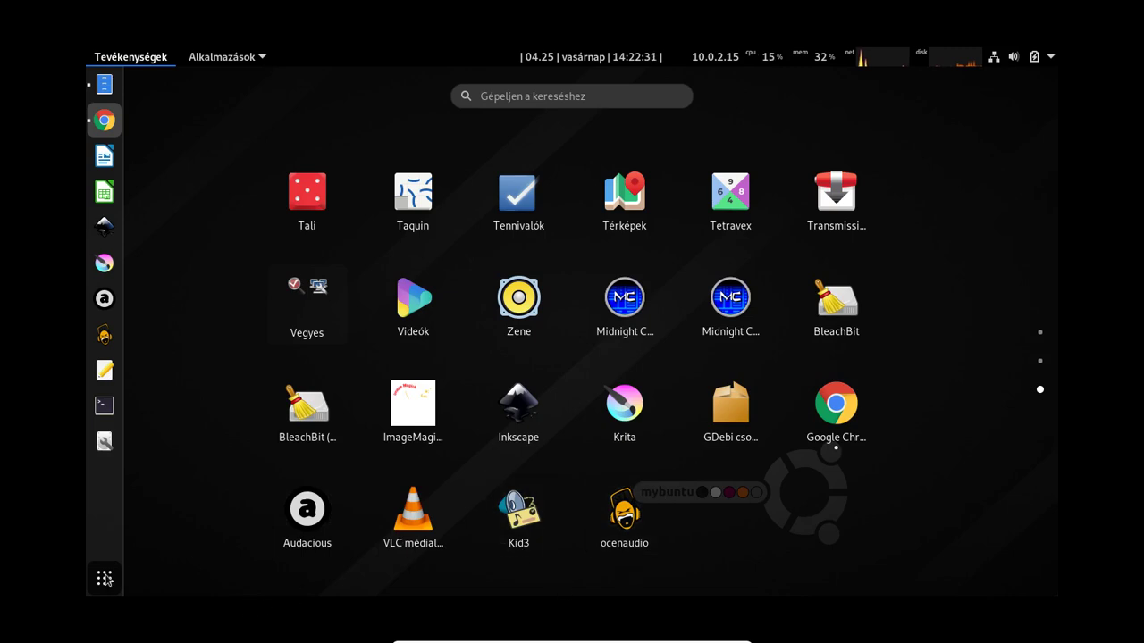
pyautogui.click(104, 579)
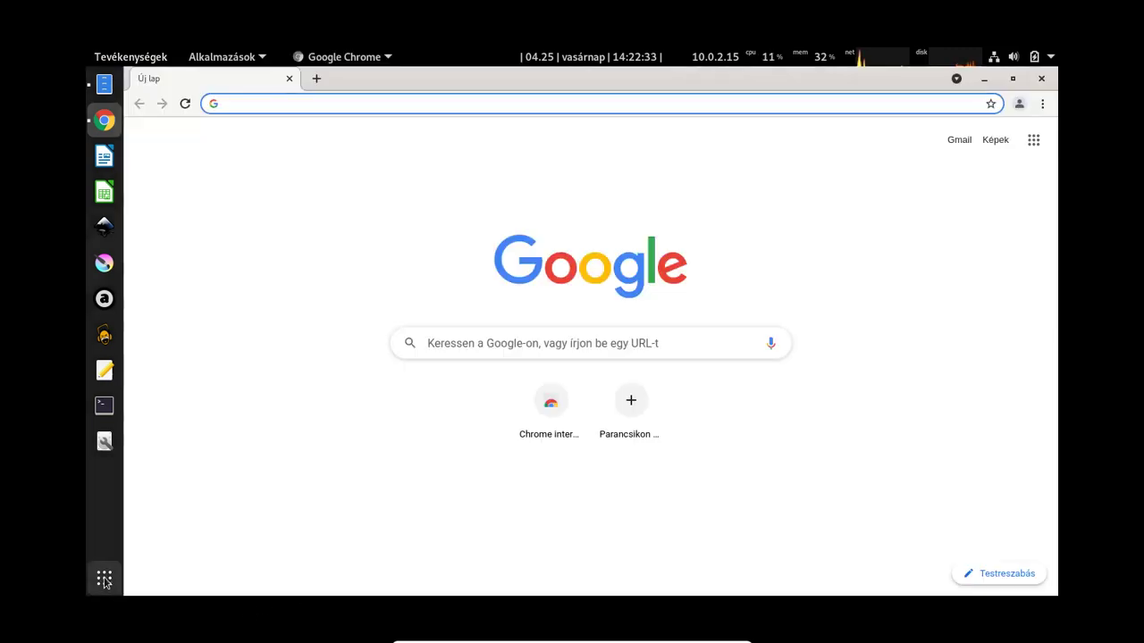
pyautogui.click(219, 59)
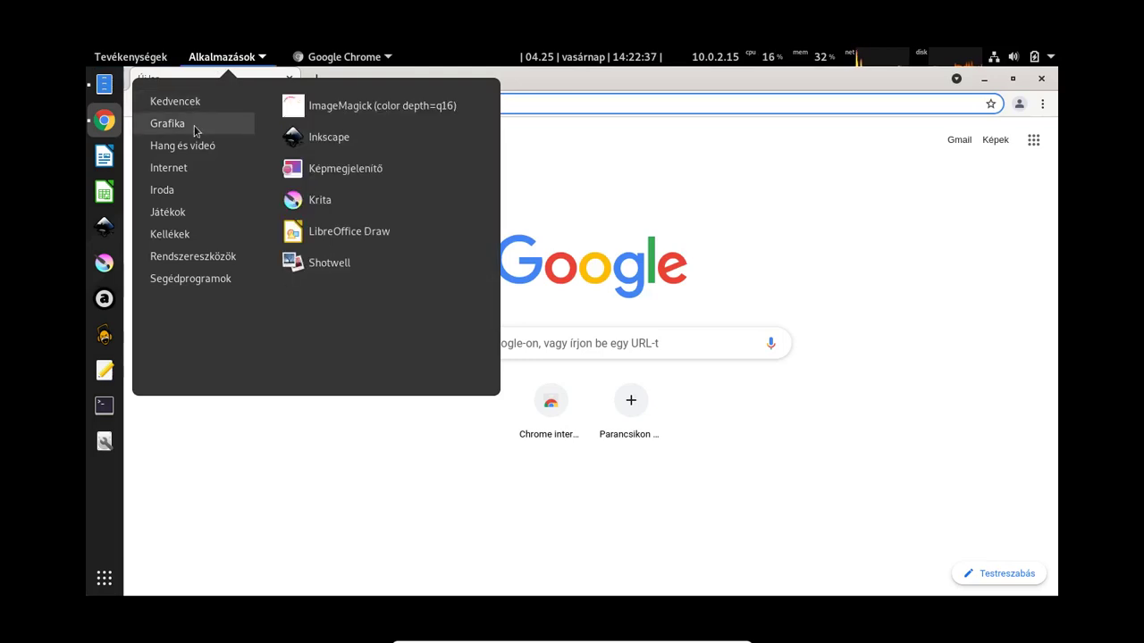
pyautogui.moveTo(195, 148)
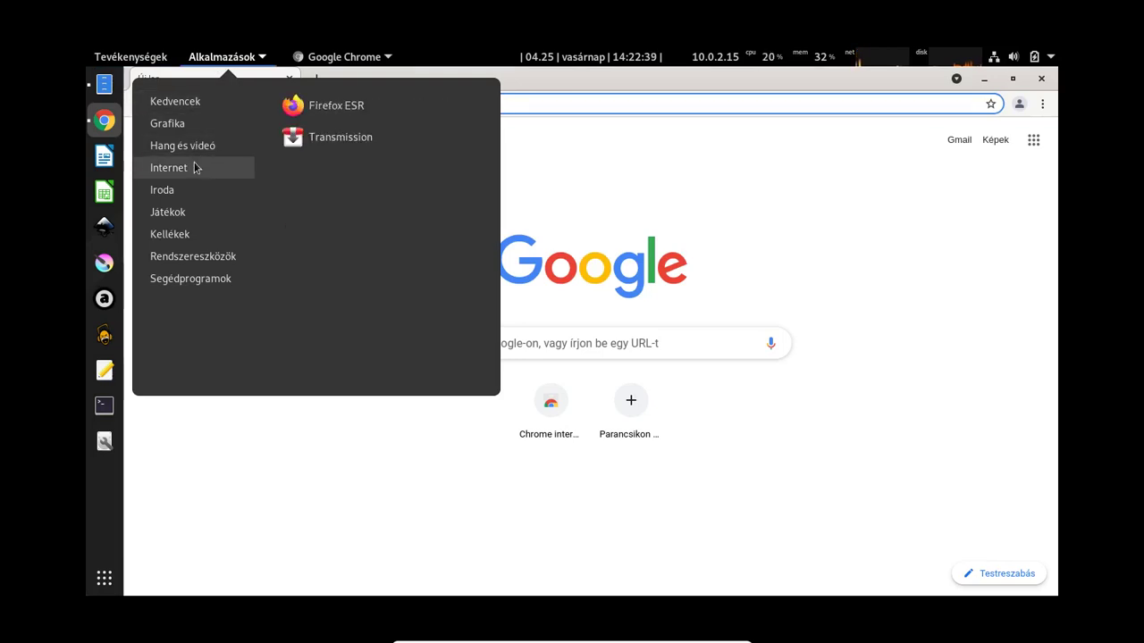